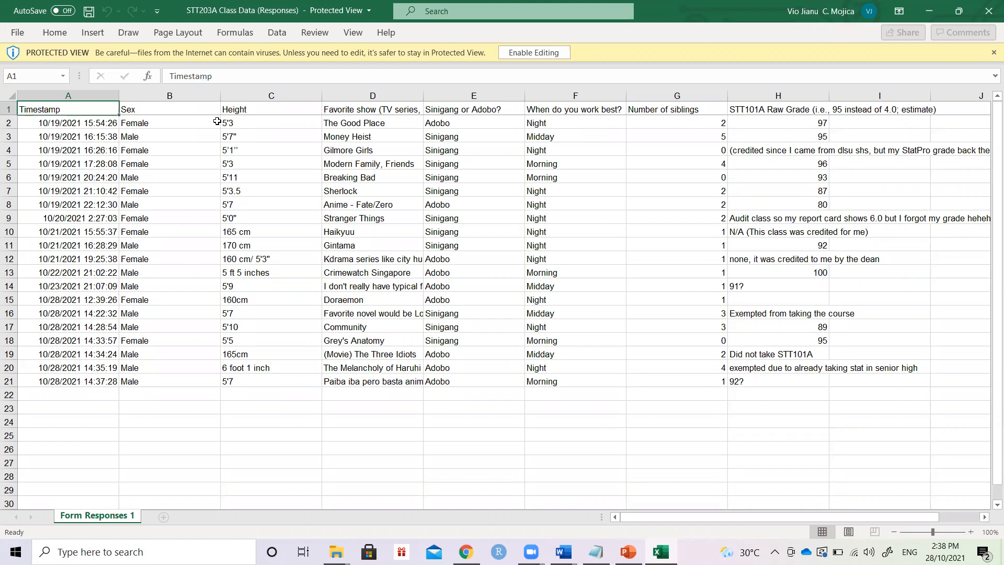
{"action": "scroll", "coordinate": [217, 121], "scroll_direction": "up", "scroll_amount": 3, "text": "ctrl"}
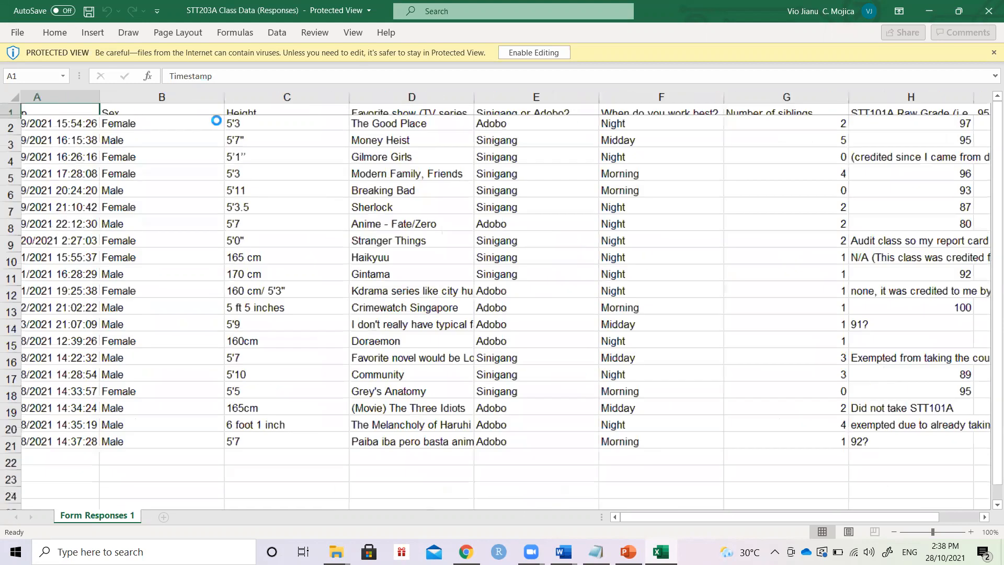
{"action": "scroll", "coordinate": [214, 120], "scroll_direction": "right", "scroll_amount": 2}
{"action": "scroll", "coordinate": [350, 177], "scroll_direction": "left", "scroll_amount": 2}
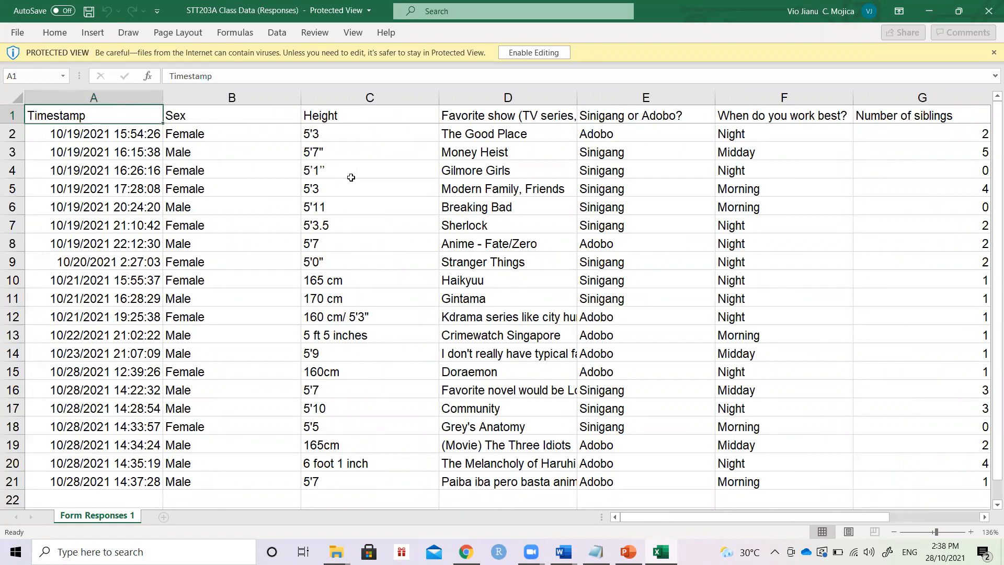
{"action": "left_click", "coordinate": [351, 177]}
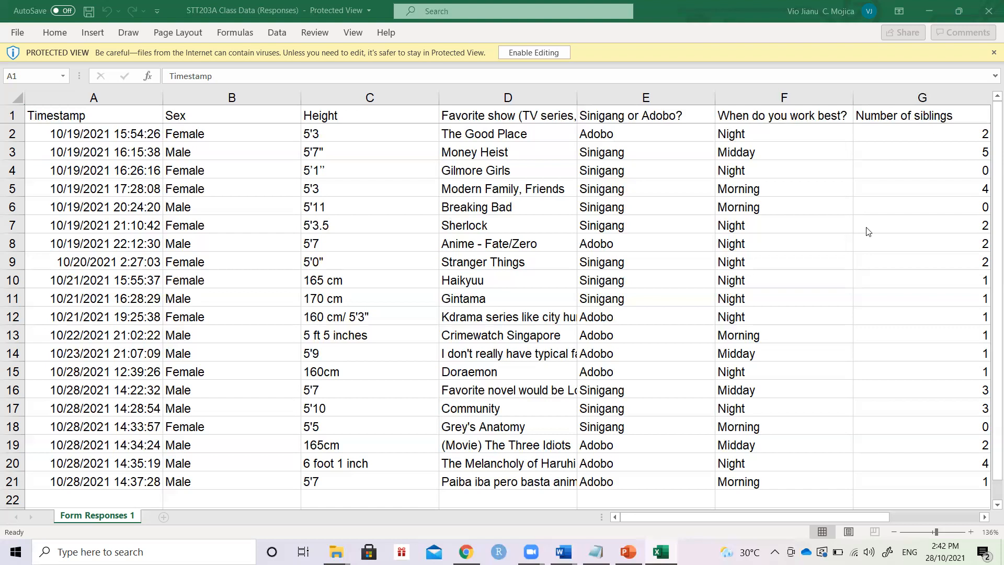
{"action": "key", "text": "XF86AudioLowerVolume"}
{"action": "key", "text": "XF86AudioLowerVolume"}
{"action": "key", "text": "XF86AudioLowerVolume"}
Examine the Timestamp column from its header down to the last response in row 21
{"action": "left_click", "coordinate": [114, 116]}
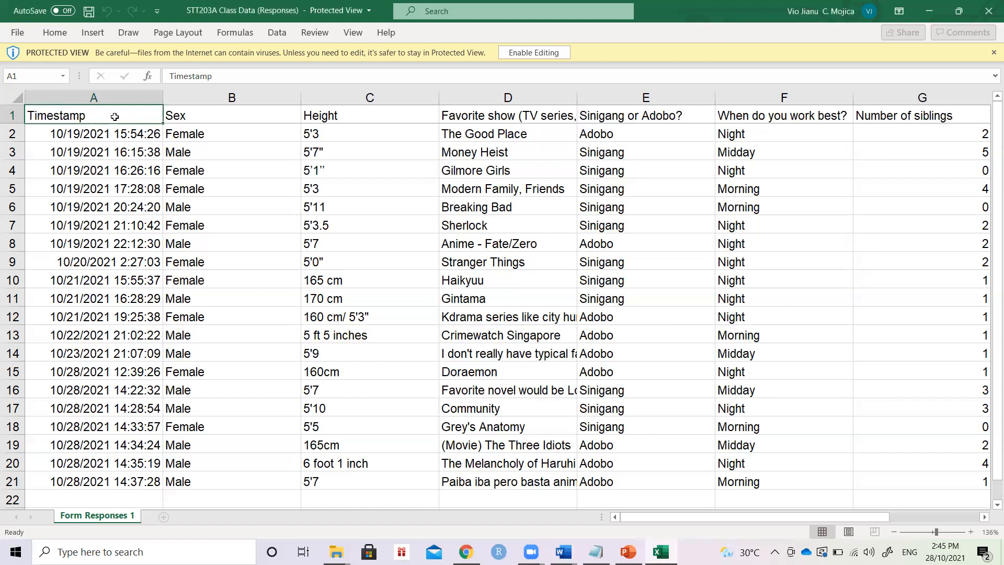
{"action": "key", "text": "Down"}
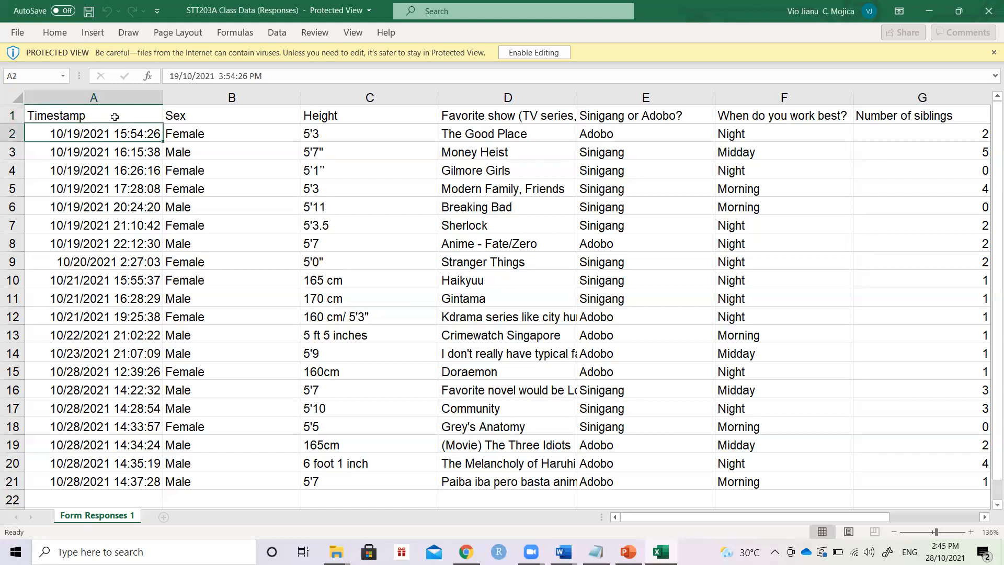
{"action": "left_click", "coordinate": [115, 116]}
{"action": "key", "text": "Down"}
{"action": "key", "text": "Down"}
{"action": "key", "text": "Down"}
{"action": "key", "text": "Down"}
{"action": "key", "text": "Down"}
{"action": "key", "text": "Down"}
{"action": "key", "text": "Down"}
{"action": "key", "text": "Down"}
{"action": "key", "text": "Down"}
{"action": "key", "text": "Down"}
{"action": "key", "text": "Down"}
{"action": "key", "text": "Down"}
{"action": "key", "text": "Down"}
{"action": "key", "text": "Down"}
{"action": "key", "text": "Down"}
{"action": "key", "text": "Down"}
{"action": "key", "text": "Down"}
{"action": "key", "text": "Down"}
{"action": "key", "text": "Down"}
{"action": "key", "text": "Down"}
{"action": "key", "text": "Up"}
{"action": "key", "text": "Up"}
{"action": "key", "text": "Up"}
{"action": "key", "text": "Up"}
{"action": "key", "text": "Up"}
{"action": "key", "text": "Up"}
{"action": "key", "text": "Up"}
{"action": "key", "text": "Up"}
{"action": "key", "text": "Up"}
{"action": "key", "text": "Up"}
{"action": "key", "text": "Up"}
{"action": "key", "text": "Up"}
{"action": "key", "text": "Up"}
{"action": "key", "text": "Up"}
{"action": "key", "text": "Up"}
{"action": "key", "text": "Up"}
{"action": "key", "text": "Up"}
{"action": "key", "text": "Up"}
{"action": "key", "text": "Up"}
{"action": "key", "text": "Up"}
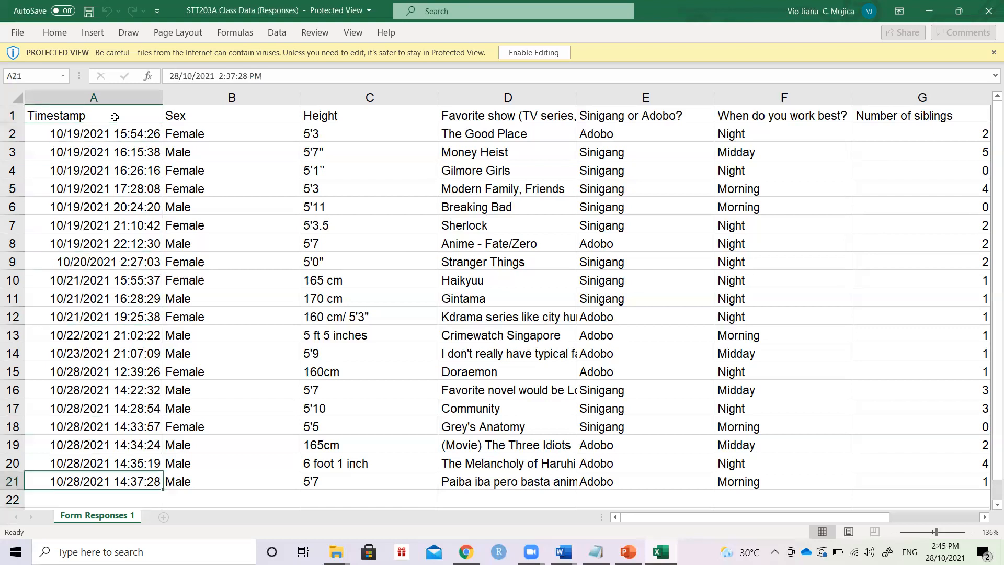
{"action": "key", "text": "Right"}
{"action": "key", "text": "Left"}
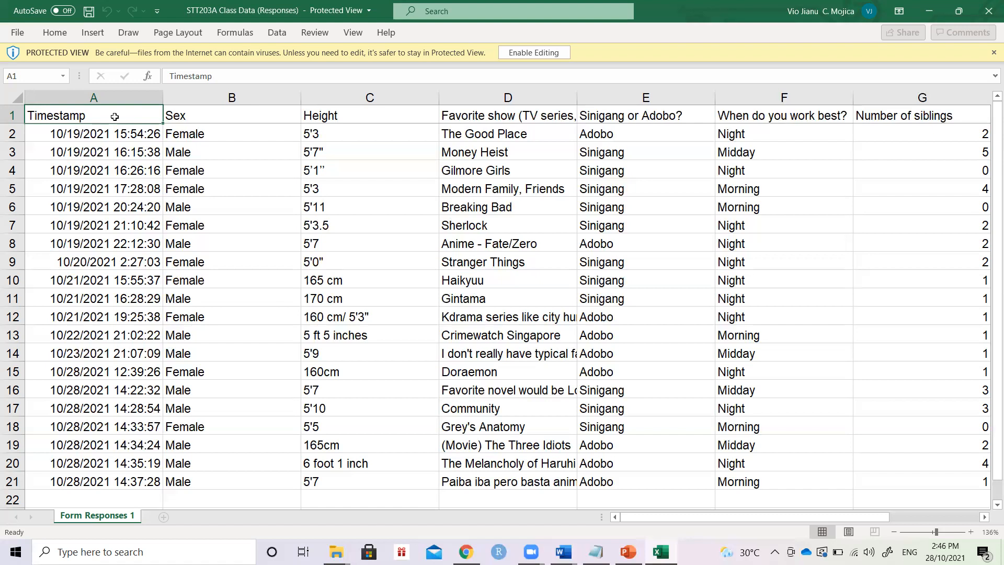
Examine the variable headers in row 1 from Timestamp to When do you work best, including the Sex column
{"action": "key", "text": "Right"}
{"action": "key", "text": "Right"}
{"action": "key", "text": "Right"}
{"action": "key", "text": "Right"}
{"action": "key", "text": "Right"}
{"action": "key", "text": "Left"}
{"action": "key", "text": "Left"}
{"action": "key", "text": "Left"}
{"action": "key", "text": "Left"}
{"action": "key", "text": "Left"}
{"action": "key", "text": "Right"}
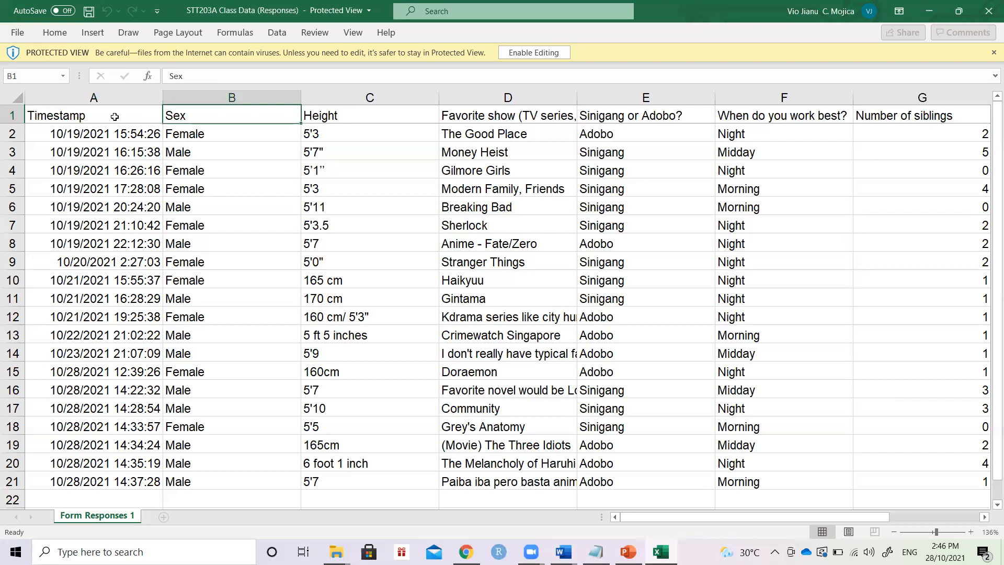
{"action": "key", "text": "Left"}
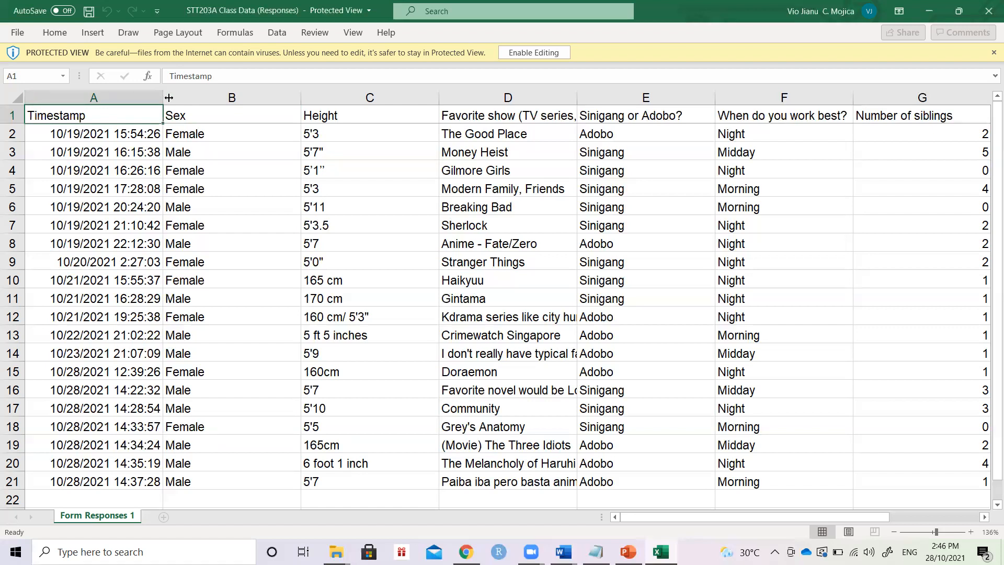
{"action": "left_click", "coordinate": [222, 128]}
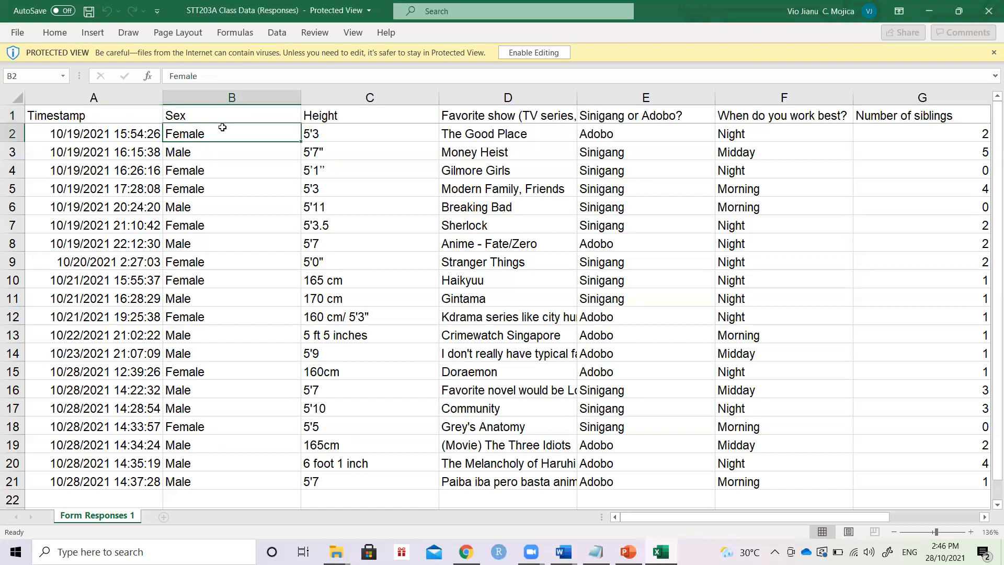
{"action": "key", "text": "Up"}
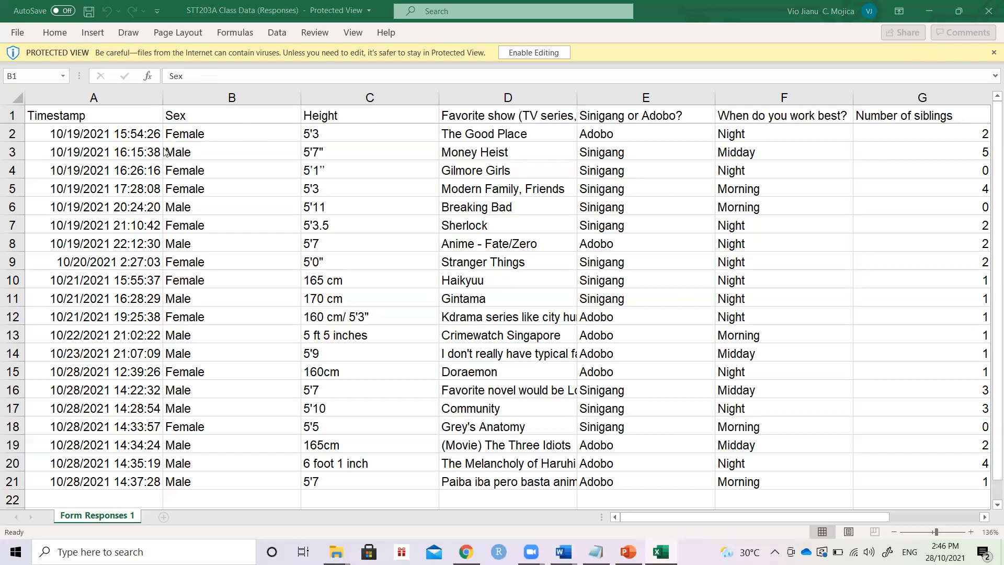
{"action": "left_click", "coordinate": [116, 117]}
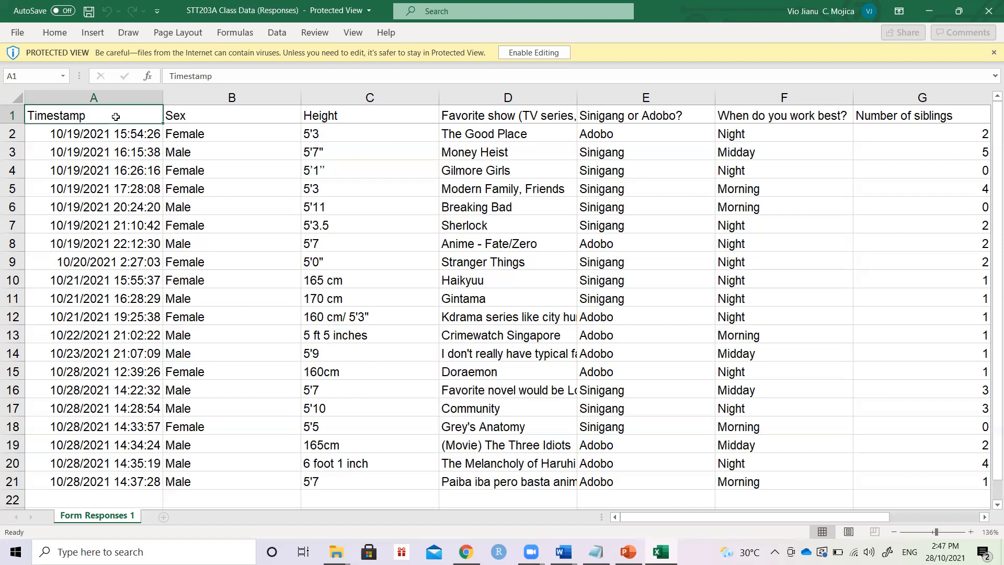
Select all height responses in C2:C21 to review them as a whole
{"action": "key", "text": "Right"}
{"action": "key", "text": "Right"}
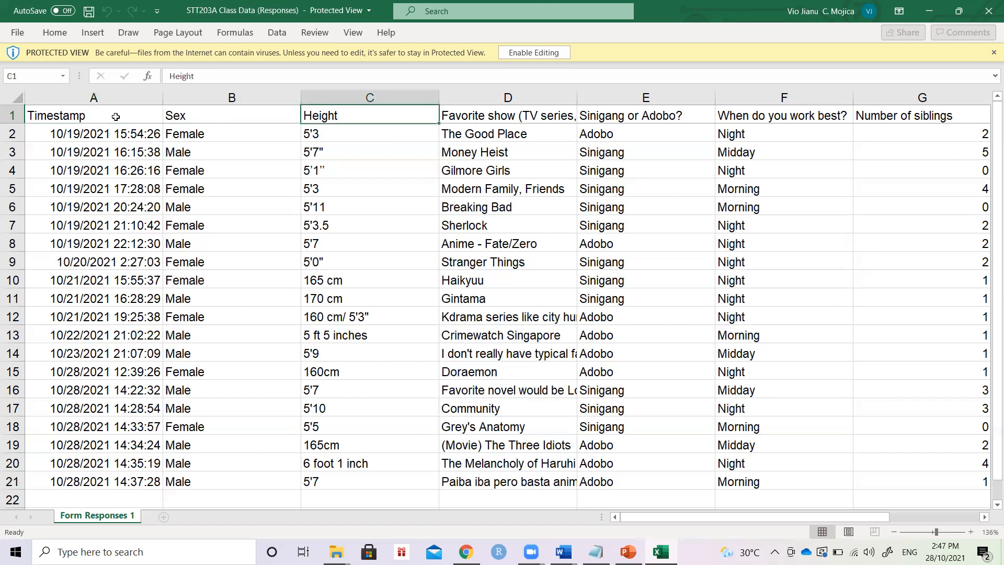
{"action": "key", "text": "ctrl+shift+Down"}
{"action": "key", "text": "ctrl+shift+Up"}
{"action": "key", "text": "Down"}
{"action": "key", "text": "Up"}
{"action": "key", "text": "Down"}
{"action": "key", "text": "ctrl+shift+Down"}
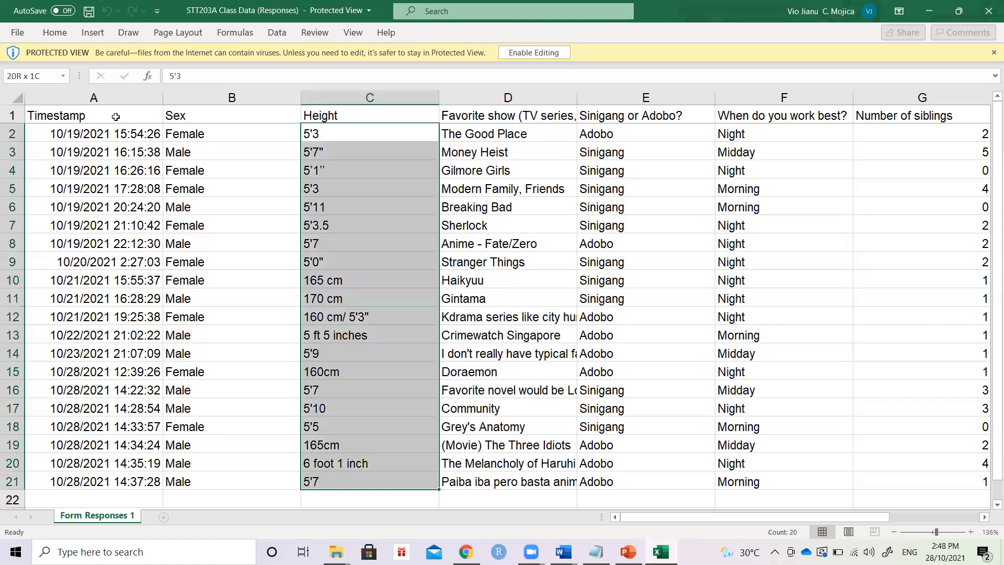
{"action": "key", "text": "Up"}
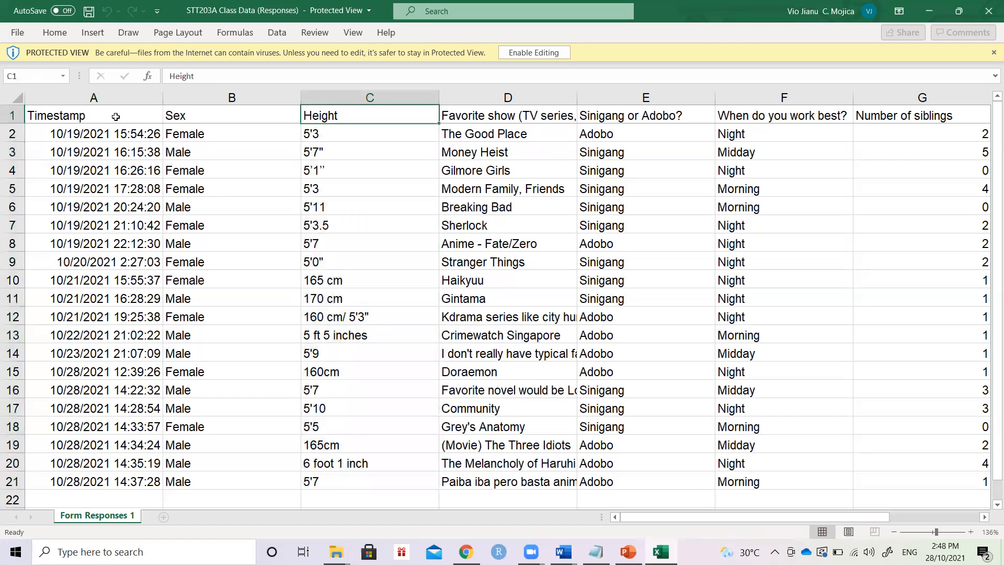
Examine how each response in the Height column is written, row by row down to row 21
{"action": "key", "text": "Down"}
{"action": "key", "text": "Down"}
{"action": "key", "text": "Down"}
{"action": "key", "text": "Down"}
{"action": "key", "text": "Down"}
{"action": "key", "text": "Down"}
{"action": "key", "text": "Down"}
{"action": "key", "text": "Up"}
{"action": "key", "text": "ctrl+Up"}
{"action": "key", "text": "Down"}
{"action": "key", "text": "Down"}
{"action": "key", "text": "Down"}
{"action": "key", "text": "Down"}
{"action": "key", "text": "Down"}
{"action": "key", "text": "Down"}
{"action": "key", "text": "Down"}
{"action": "key", "text": "Down"}
{"action": "key", "text": "Down"}
{"action": "key", "text": "Down"}
{"action": "key", "text": "Down"}
{"action": "key", "text": "Down"}
{"action": "key", "text": "Down"}
{"action": "key", "text": "Down"}
{"action": "key", "text": "Down"}
{"action": "key", "text": "Down"}
{"action": "key", "text": "Down"}
{"action": "key", "text": "Down"}
{"action": "key", "text": "Down"}
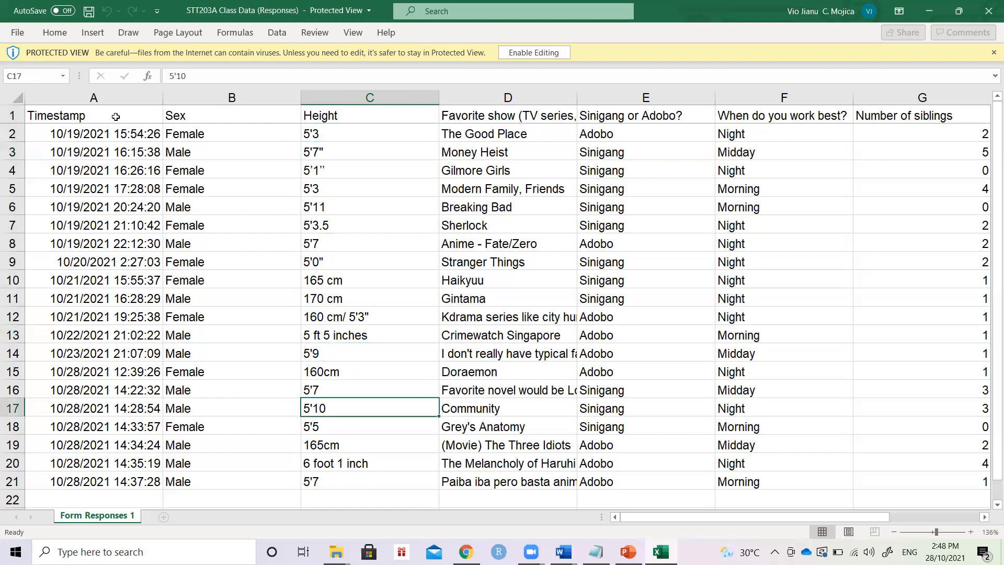
{"action": "key", "text": "Down"}
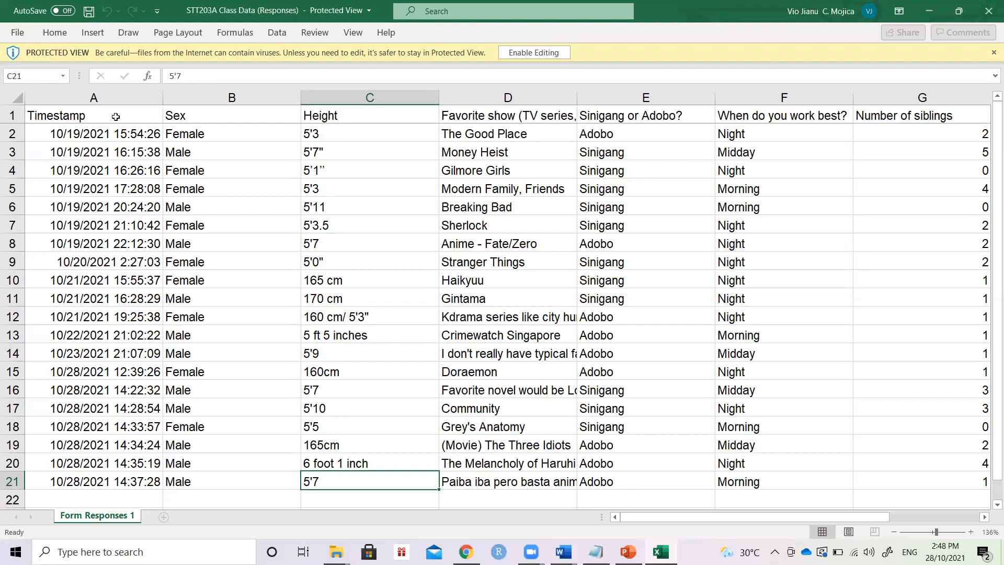
{"action": "key", "text": "shift+Left"}
{"action": "key", "text": "shift+Up"}
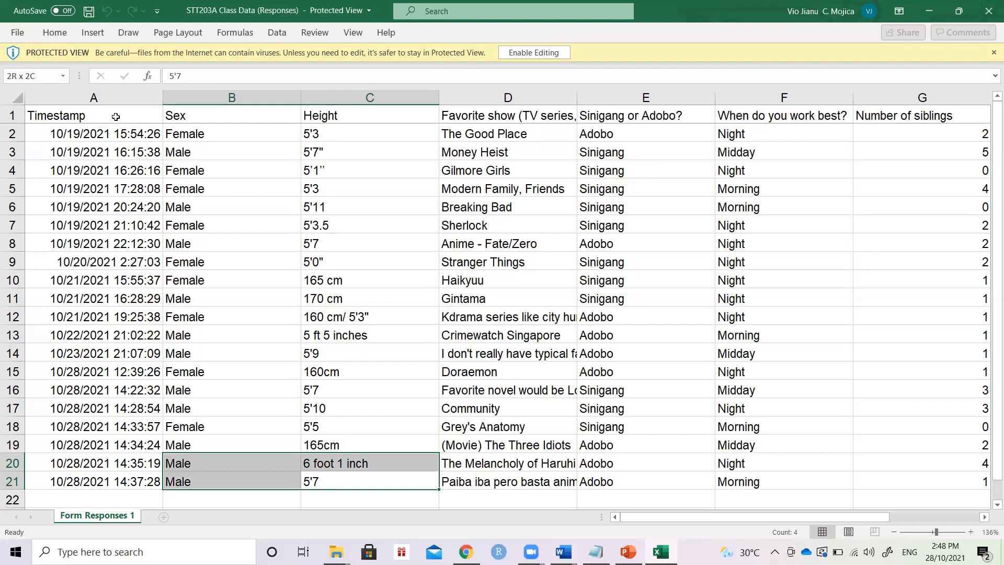
{"action": "key", "text": "shift+Down"}
{"action": "key", "text": "shift+Right"}
{"action": "key", "text": "Up"}
{"action": "key", "text": "Up"}
{"action": "key", "text": "Up"}
{"action": "key", "text": "Up"}
{"action": "key", "text": "Up"}
{"action": "key", "text": "Up"}
{"action": "key", "text": "Up"}
{"action": "key", "text": "Up"}
{"action": "key", "text": "Up"}
{"action": "key", "text": "Up"}
{"action": "key", "text": "Up"}
{"action": "key", "text": "Up"}
{"action": "key", "text": "Up"}
{"action": "key", "text": "Up"}
{"action": "key", "text": "Up"}
{"action": "key", "text": "Up"}
{"action": "key", "text": "Up"}
{"action": "key", "text": "Up"}
{"action": "key", "text": "Up"}
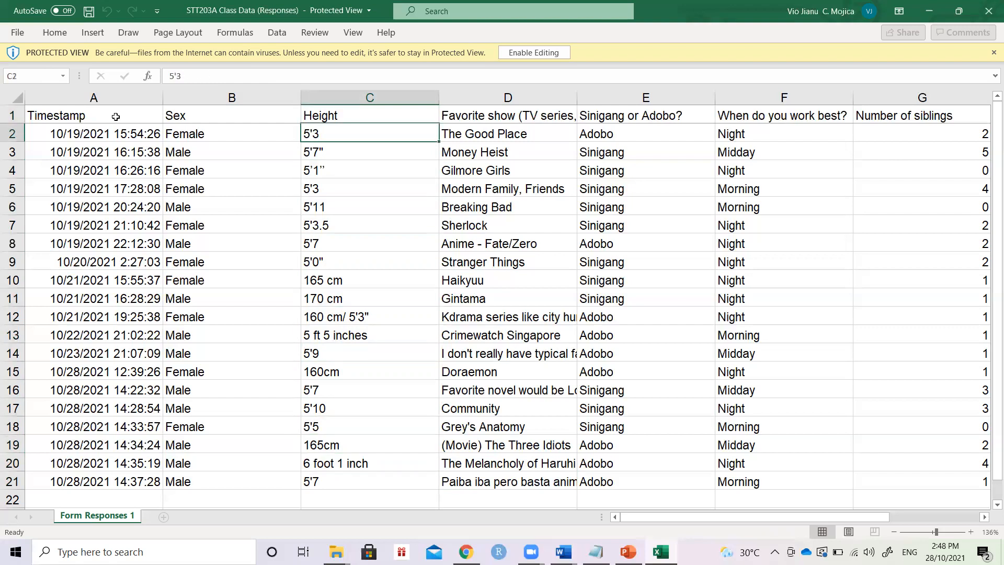
{"action": "key", "text": "Down"}
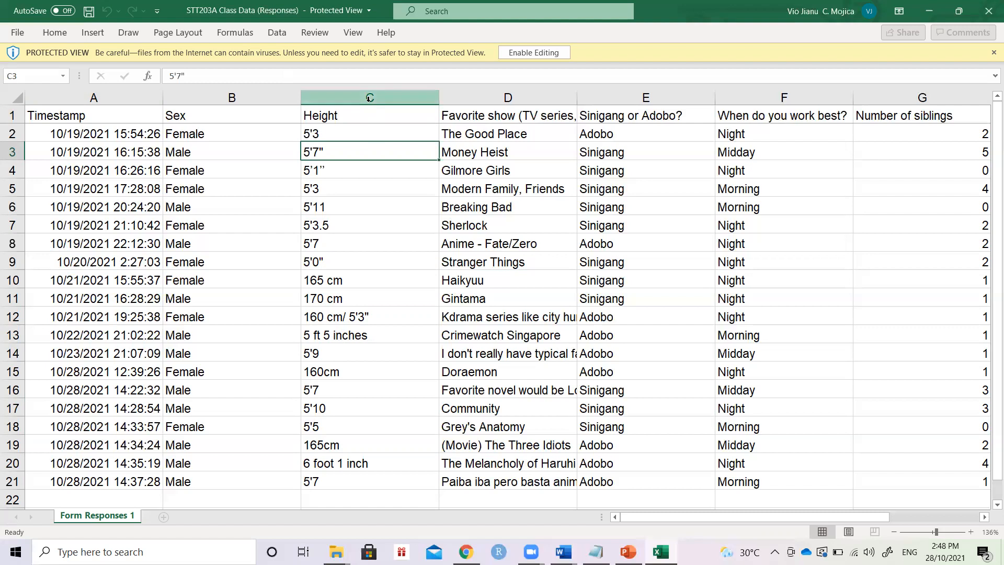
Enable editing of the protected class data workbook
{"action": "left_click", "coordinate": [369, 98]}
{"action": "right_click", "coordinate": [369, 98]}
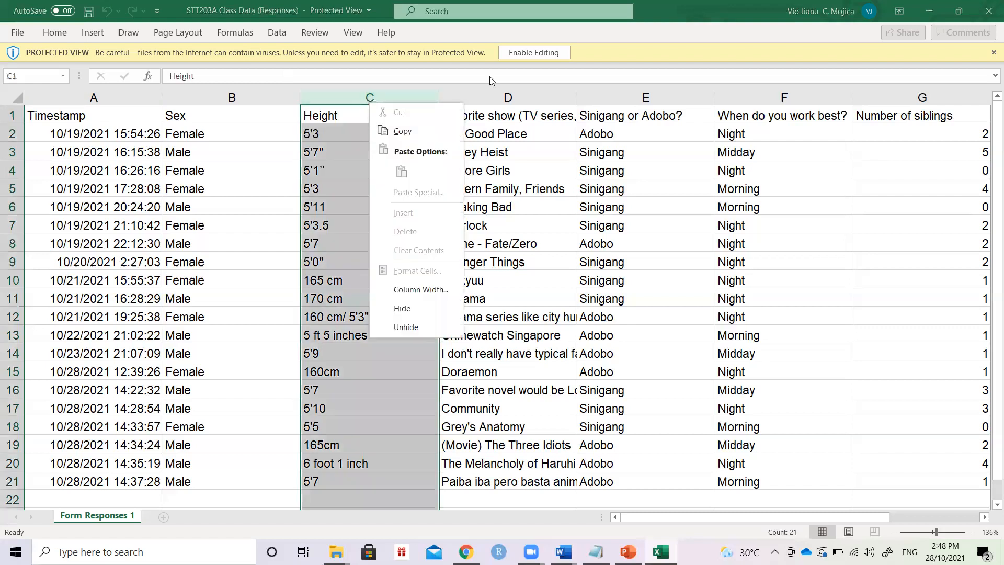
{"action": "left_click", "coordinate": [522, 54]}
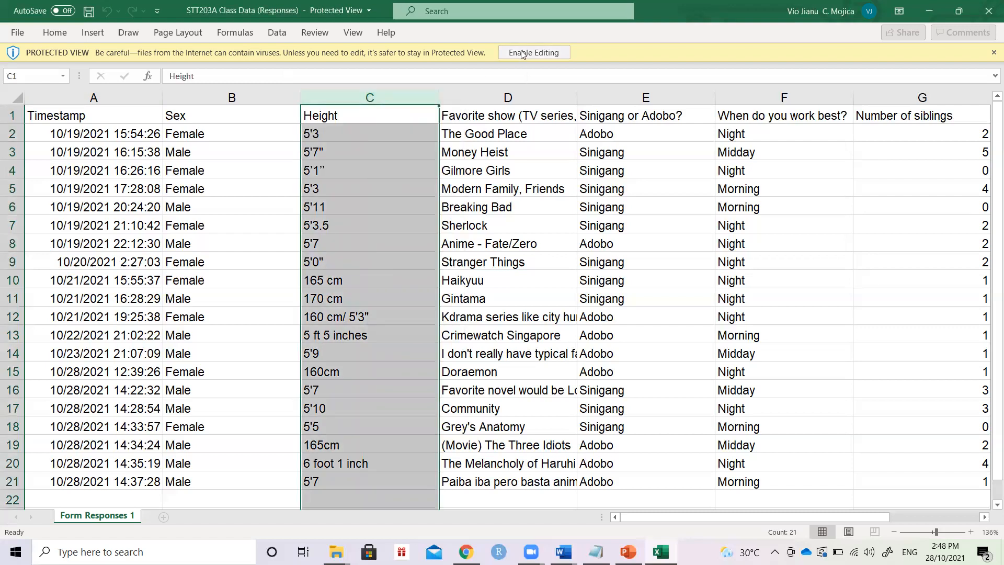
{"action": "left_click", "coordinate": [521, 53]}
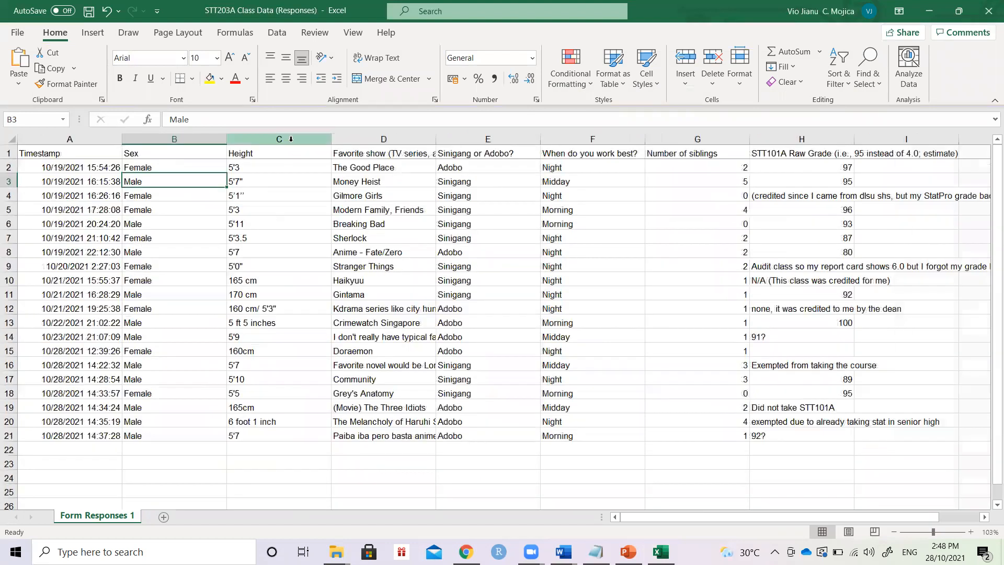
Insert a blank column before the Height column and give it the header Height
{"action": "left_click", "coordinate": [291, 139]}
{"action": "right_click", "coordinate": [291, 140]}
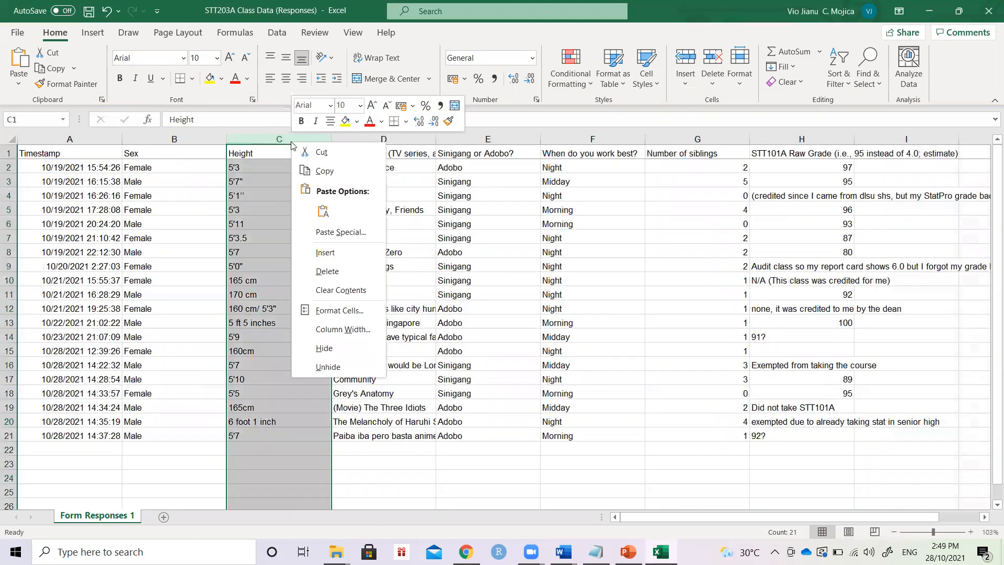
{"action": "left_click", "coordinate": [322, 254]}
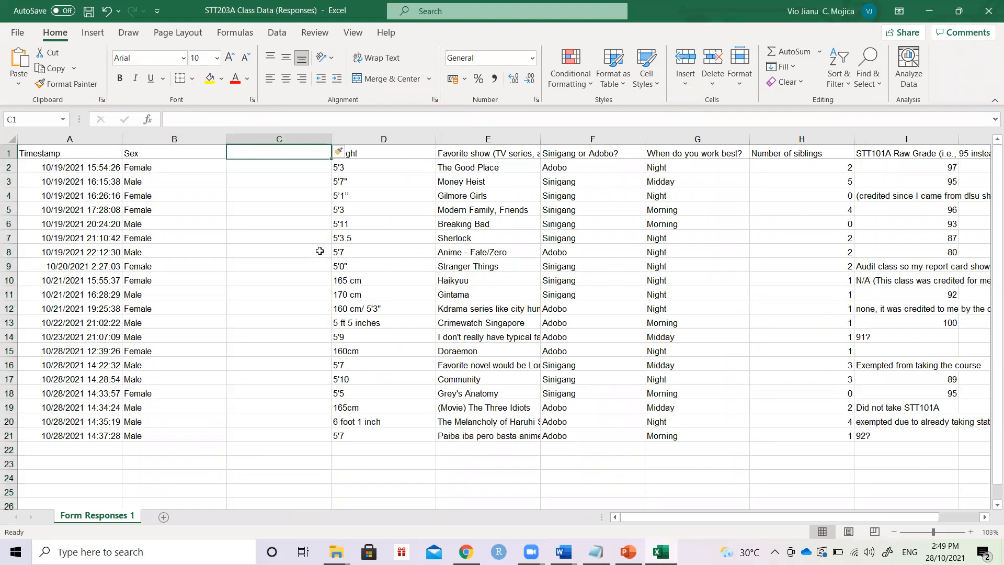
{"action": "type", "text": "Height"}
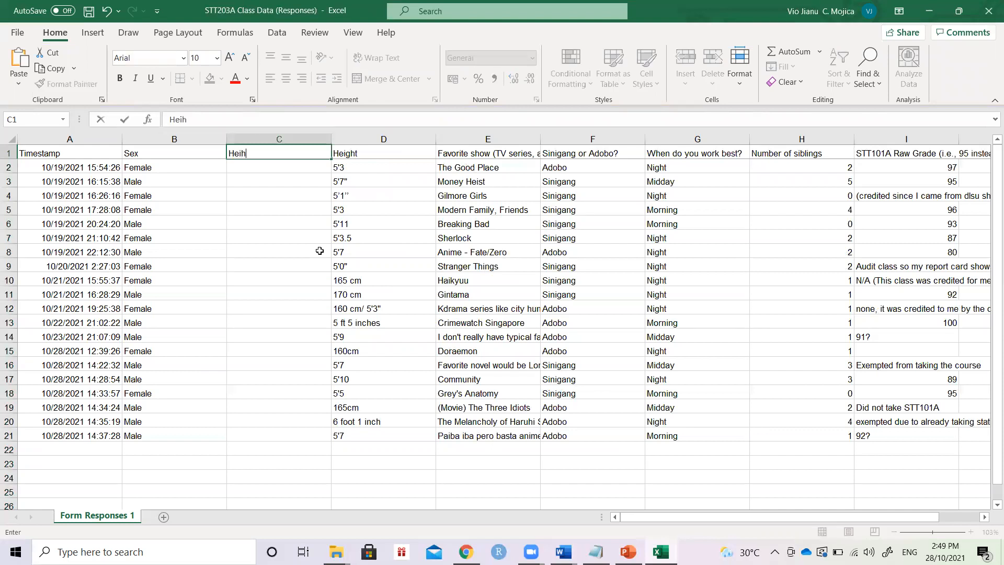
{"action": "key", "text": "Return"}
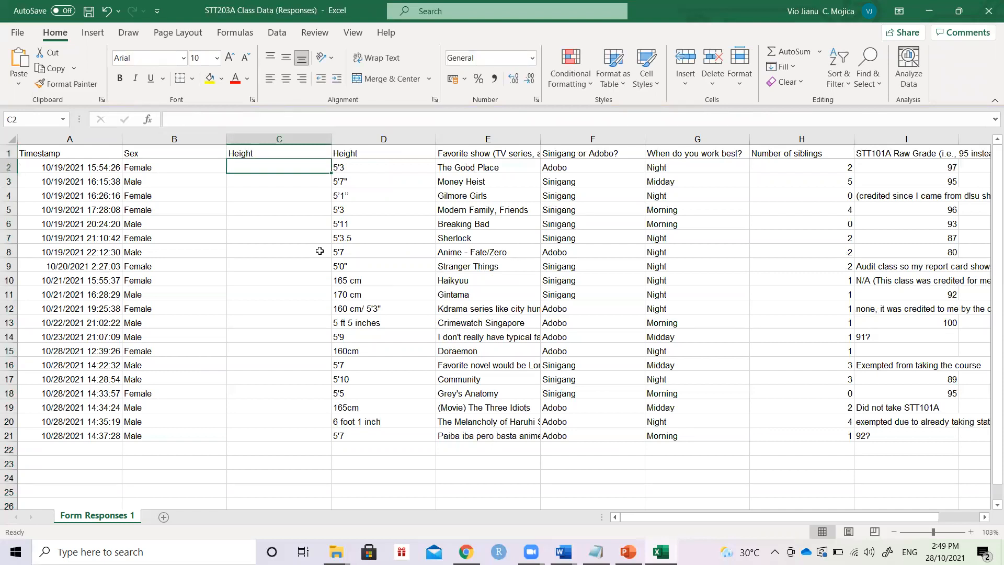
Enter the first four heights converted to inches in C2:C5 of the new column: 63, 67, 61 and 63
{"action": "key", "text": "Right"}
{"action": "key", "text": "ctrl+shift+Down"}
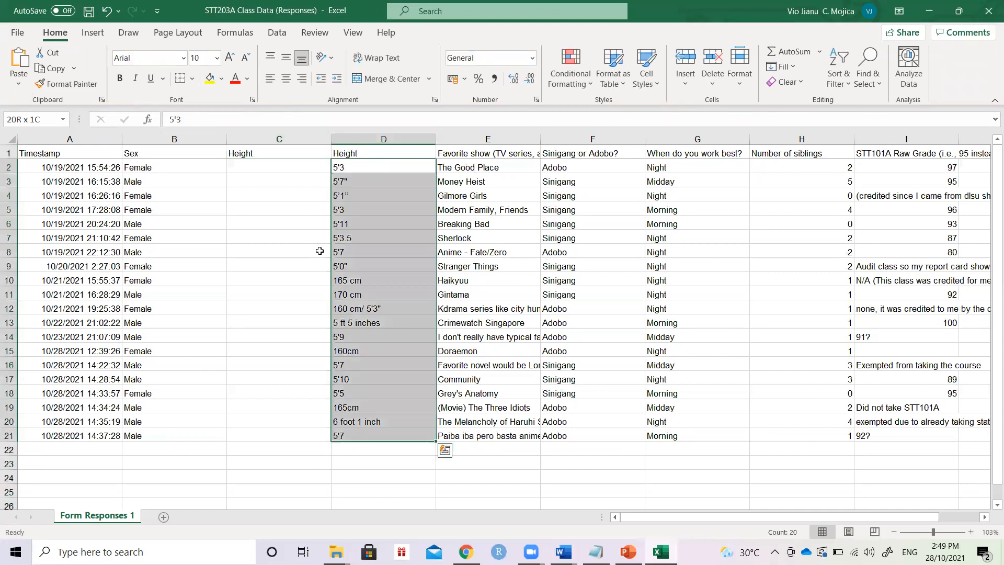
{"action": "key", "text": "Left"}
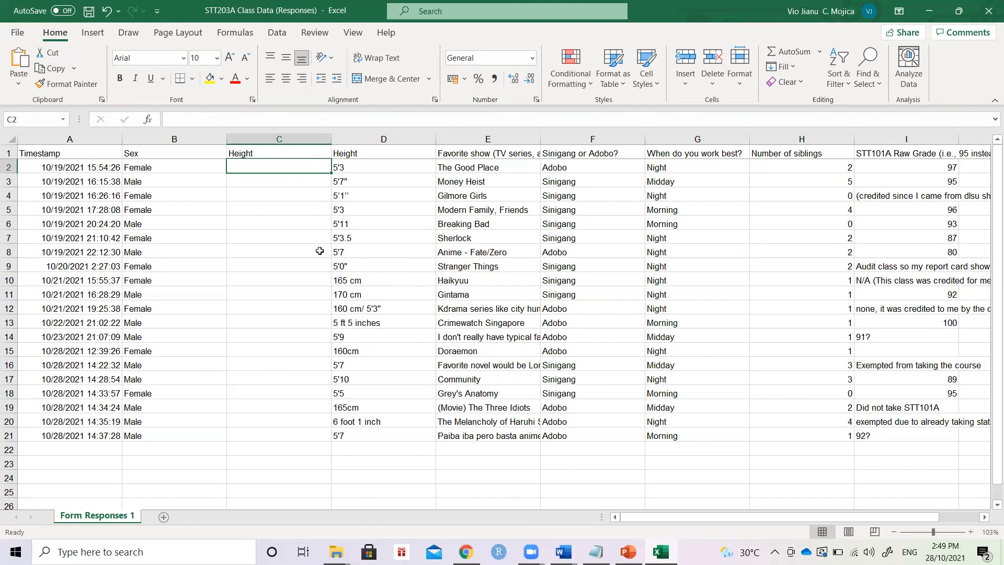
{"action": "type", "text": "63"}
{"action": "key", "text": "Return"}
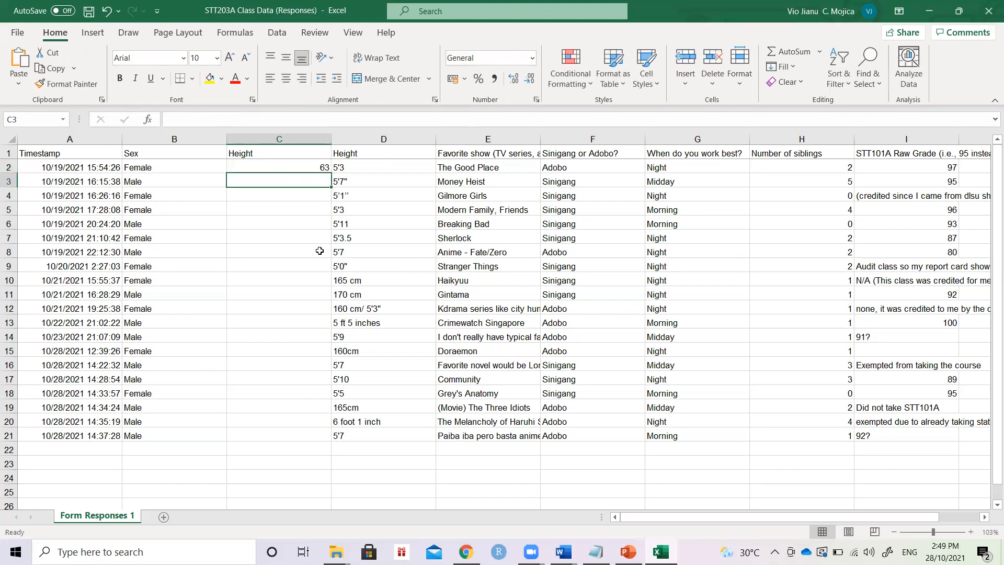
{"action": "type", "text": "67"}
{"action": "key", "text": "Return"}
{"action": "type", "text": "61"}
{"action": "key", "text": "Return"}
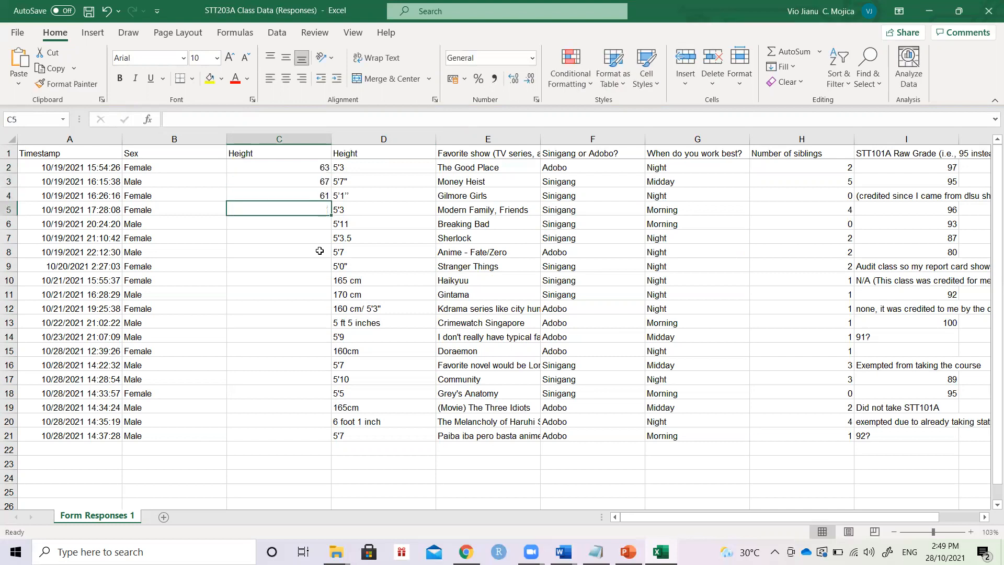
{"action": "type", "text": "63"}
{"action": "key", "text": "Return"}
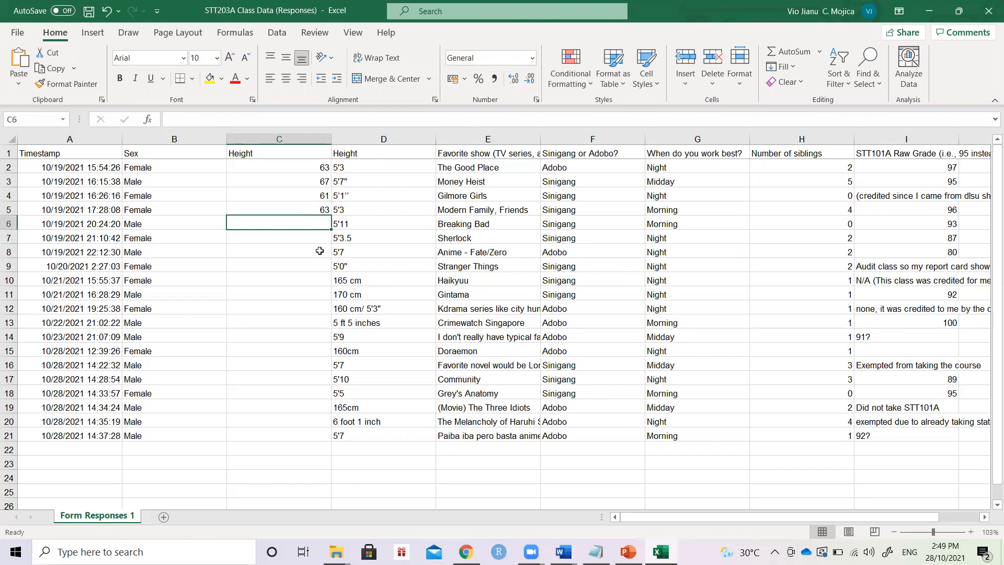
Enter the heights in inches 71, 63.5, 67 and 60 in C6:C9, skipping the centimetre responses in rows 10 and 11
{"action": "type", "text": "71"}
{"action": "key", "text": "Return"}
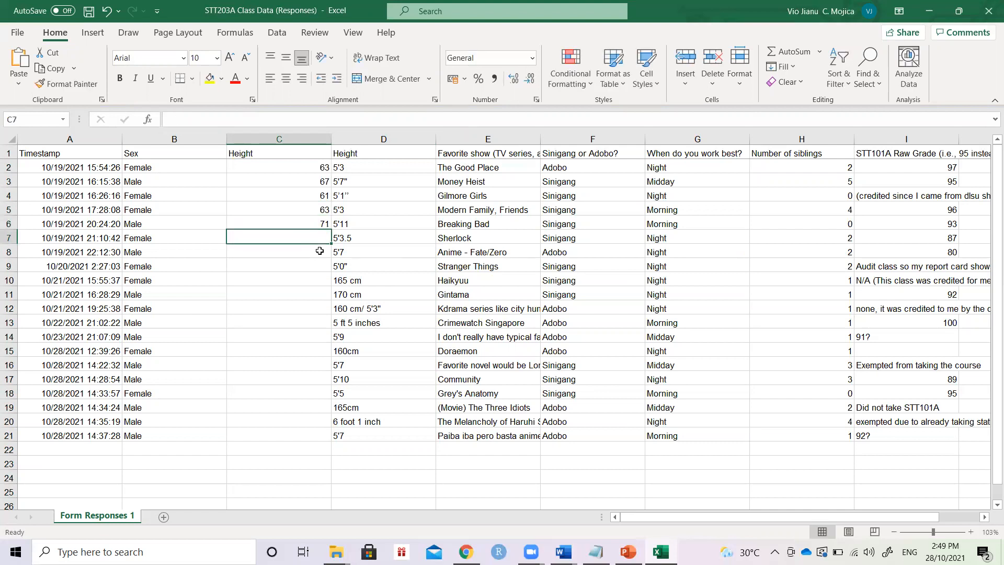
{"action": "type", "text": "63.5"}
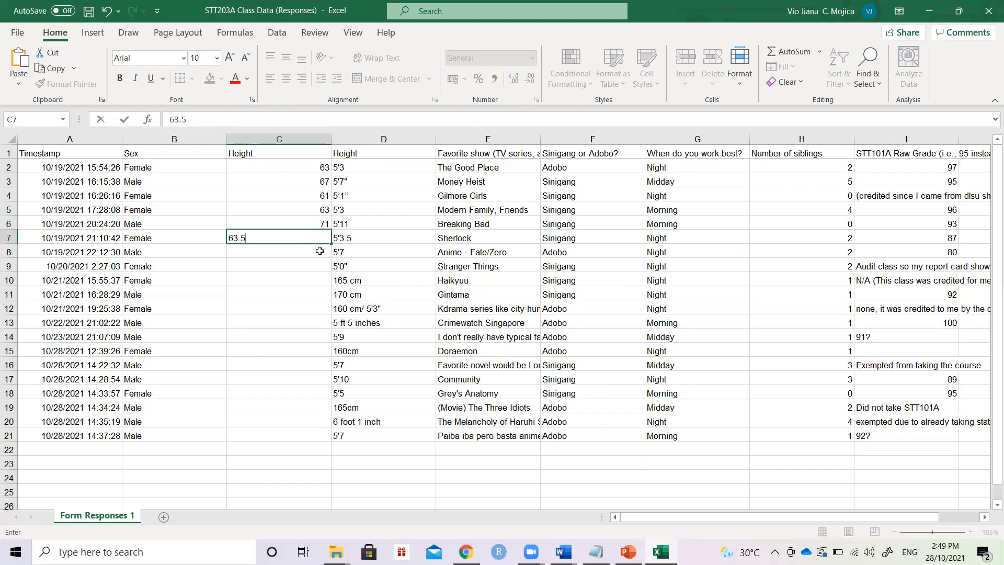
{"action": "key", "text": "Return"}
{"action": "type", "text": "67"}
{"action": "key", "text": "Return"}
{"action": "type", "text": "60"}
{"action": "key", "text": "Return"}
{"action": "key", "text": "Down"}
{"action": "key", "text": "Down"}
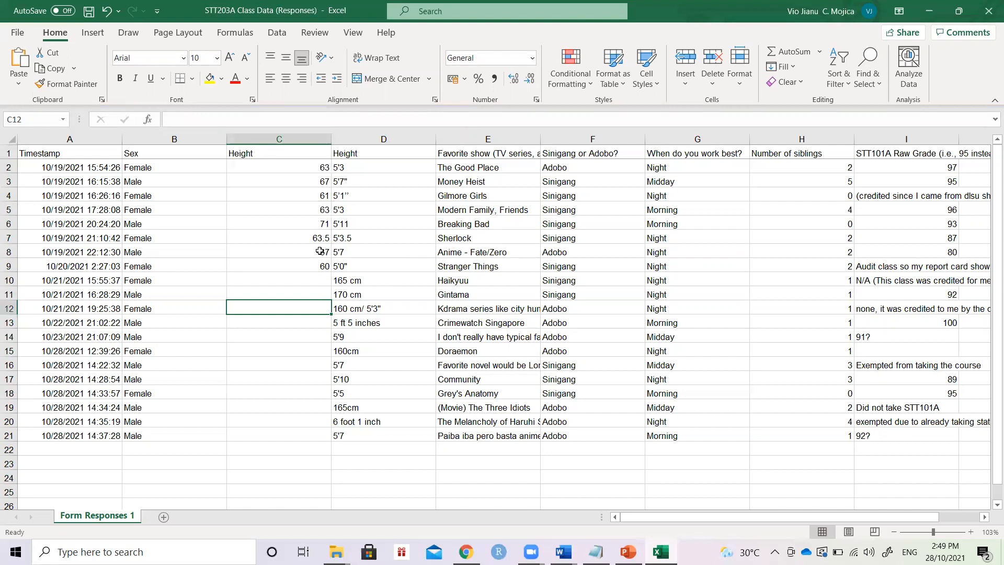
Enter the heights in inches 65 and 69 in C13:C14 and 67 in C16, skipping the centimetre responses
{"action": "key", "text": "Down"}
{"action": "type", "text": "65"}
{"action": "key", "text": "Return"}
{"action": "type", "text": "69"}
{"action": "key", "text": "Return"}
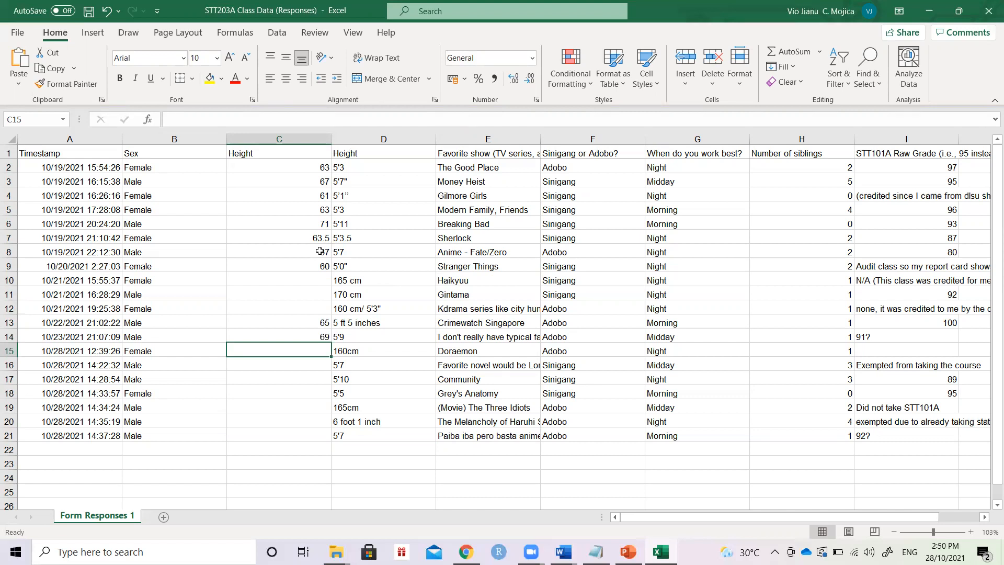
{"action": "key", "text": "Down"}
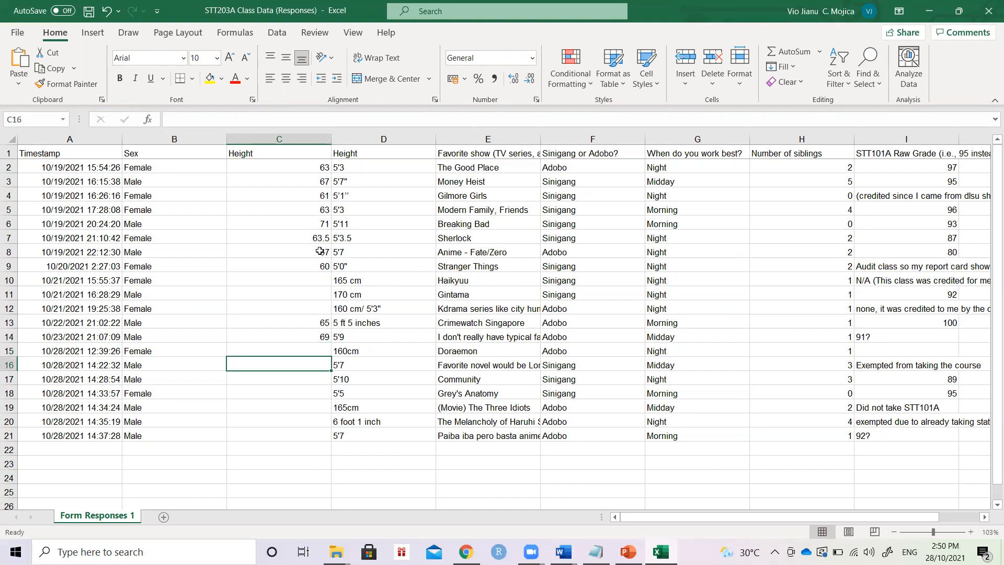
{"action": "type", "text": "67"}
{"action": "key", "text": "Return"}
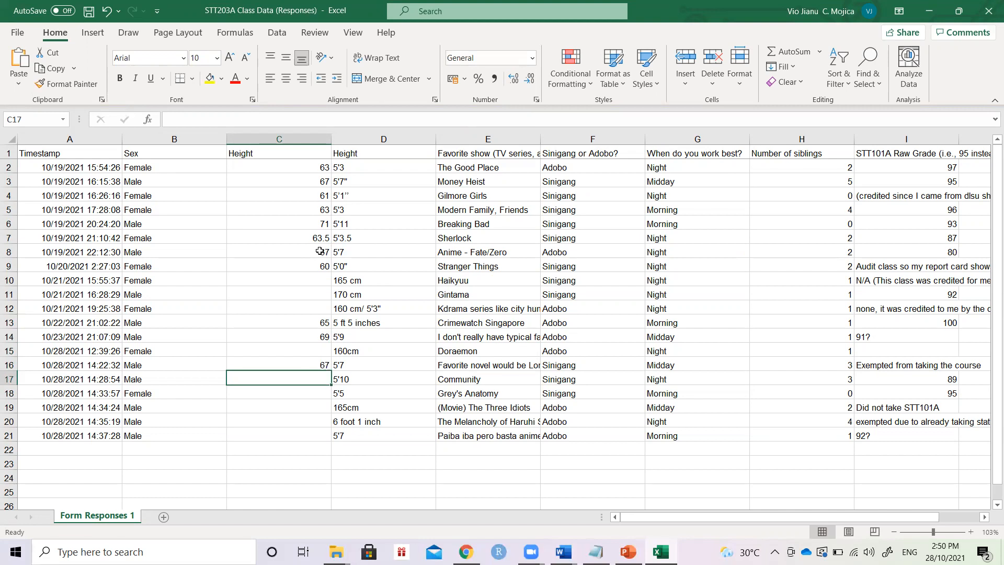
Enter the remaining heights in inches: 70 and 65 in C17:C18, and 73 and 67 in C20:C21
{"action": "type", "text": "70"}
{"action": "key", "text": "Return"}
{"action": "type", "text": "65"}
{"action": "key", "text": "Return"}
{"action": "key", "text": "Down"}
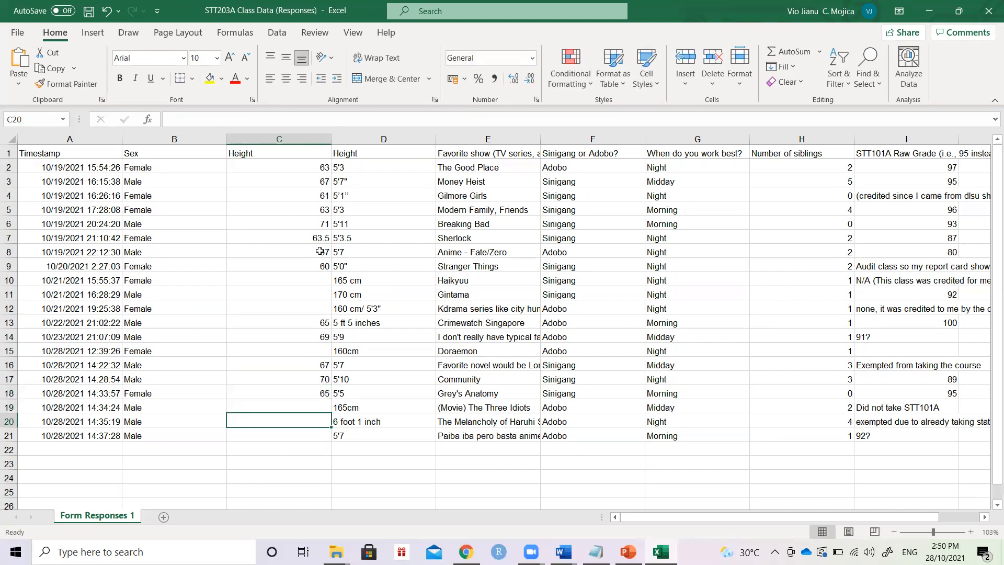
{"action": "type", "text": "73"}
{"action": "key", "text": "Return"}
{"action": "type", "text": "67"}
{"action": "key", "text": "Return"}
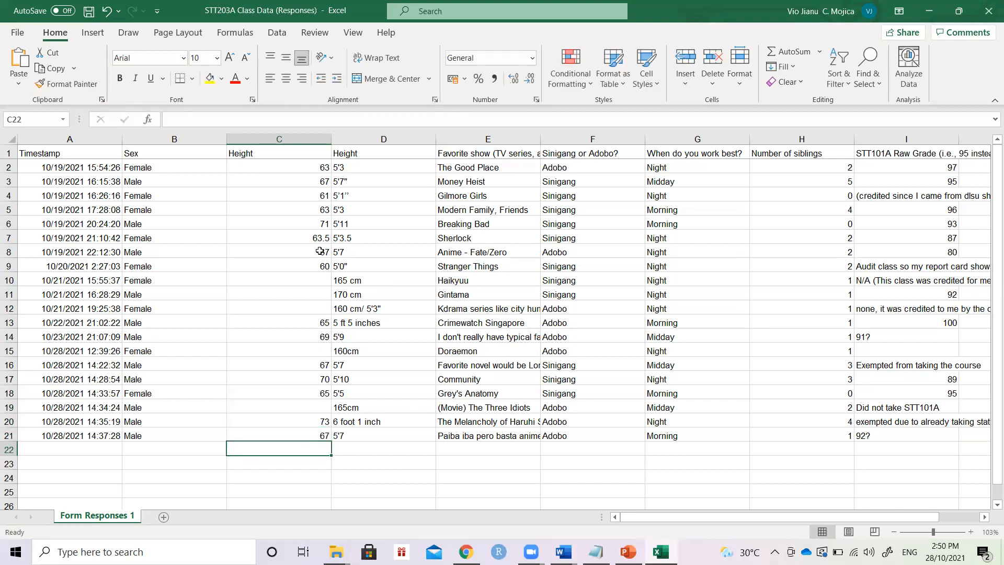
Insert a blank column before the inches column and give it the header Height
{"action": "left_click", "coordinate": [275, 133]}
{"action": "right_click", "coordinate": [276, 133]}
{"action": "key", "text": "Escape"}
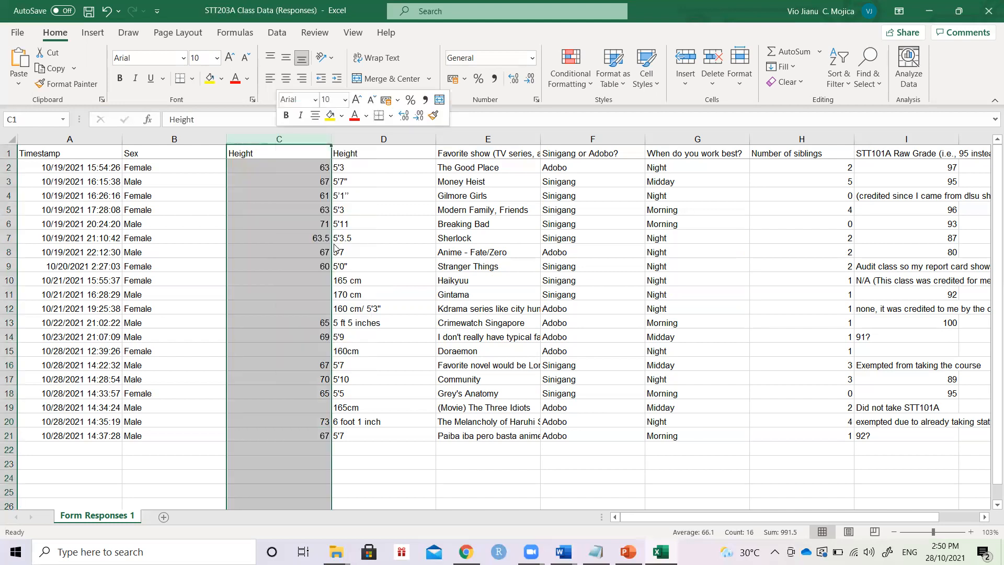
{"action": "key", "text": "ctrl+shift+plus"}
{"action": "type", "text": "Height"}
{"action": "key", "text": "Return"}
Enter the inches-to-centimetres formula =2.54*D2 in C2 of the new column
{"action": "type", "text": "=2.5"}
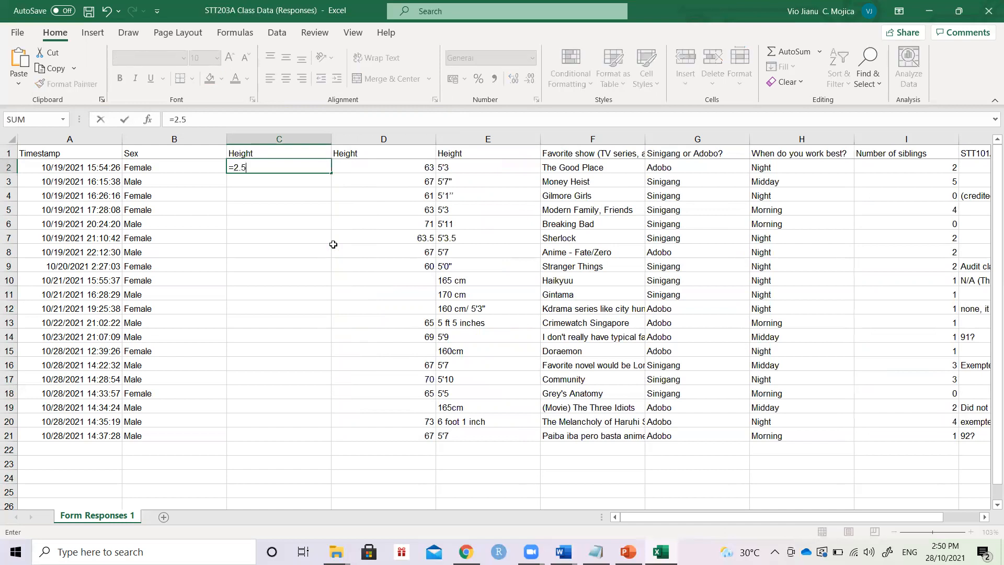
{"action": "type", "text": "4*D2"}
{"action": "key", "text": "Return"}
{"action": "key", "text": "Up"}
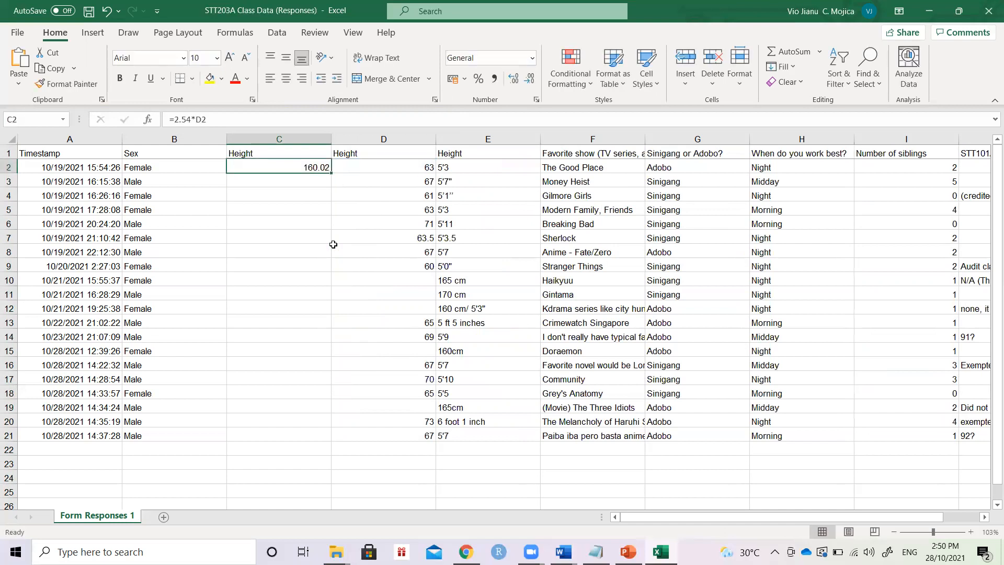
{"action": "left_click_drag", "start_coordinate": [331, 173], "coordinate": [302, 178]}
{"action": "key", "text": "alt+Tab"}
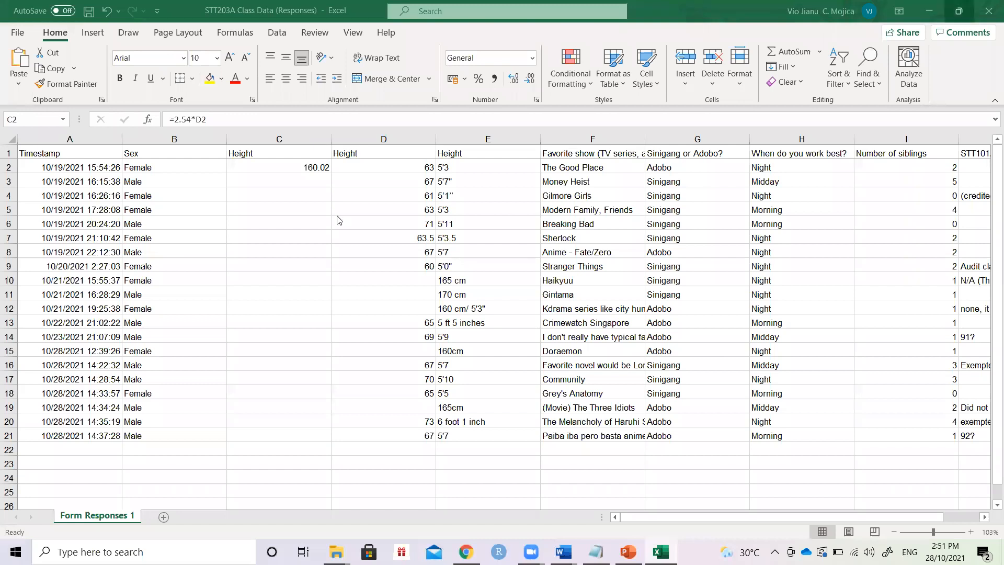
Compare the converted height in C2 with the inches value in D2 and the original response in E2
{"action": "left_click", "coordinate": [308, 169]}
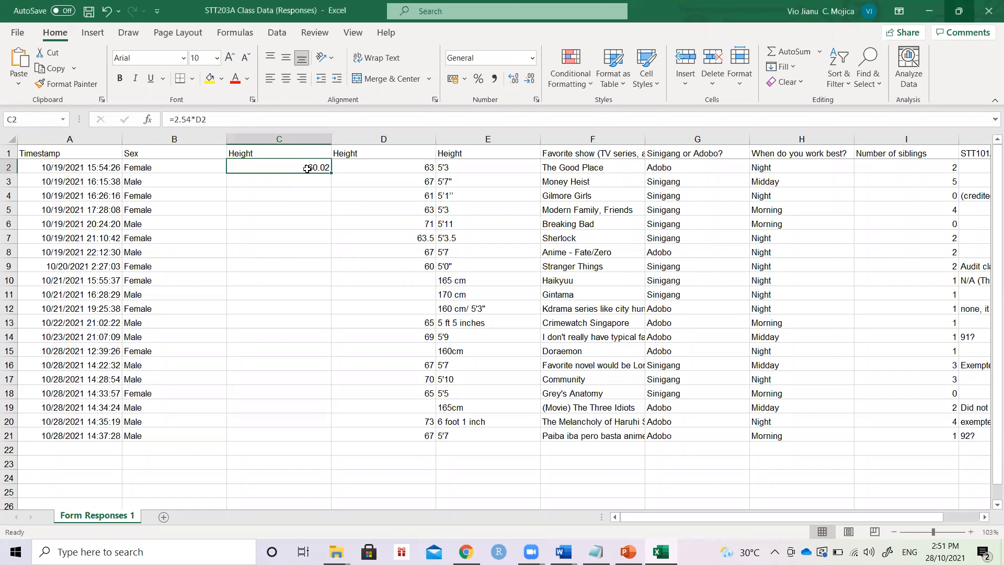
{"action": "key", "text": "Right"}
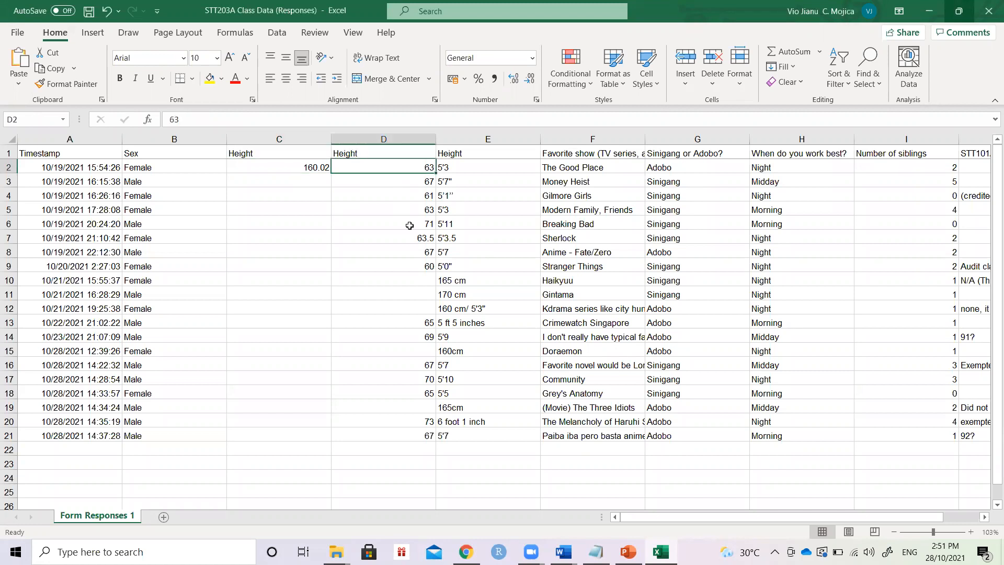
{"action": "scroll", "coordinate": [409, 225], "scroll_direction": "up", "scroll_amount": 2}
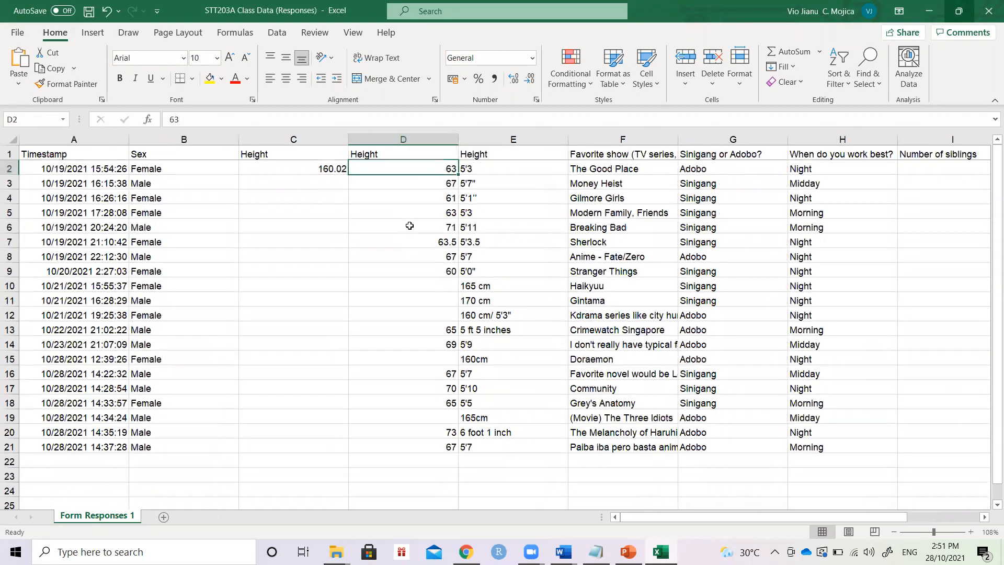
{"action": "scroll", "coordinate": [409, 226], "scroll_direction": "up", "scroll_amount": 2}
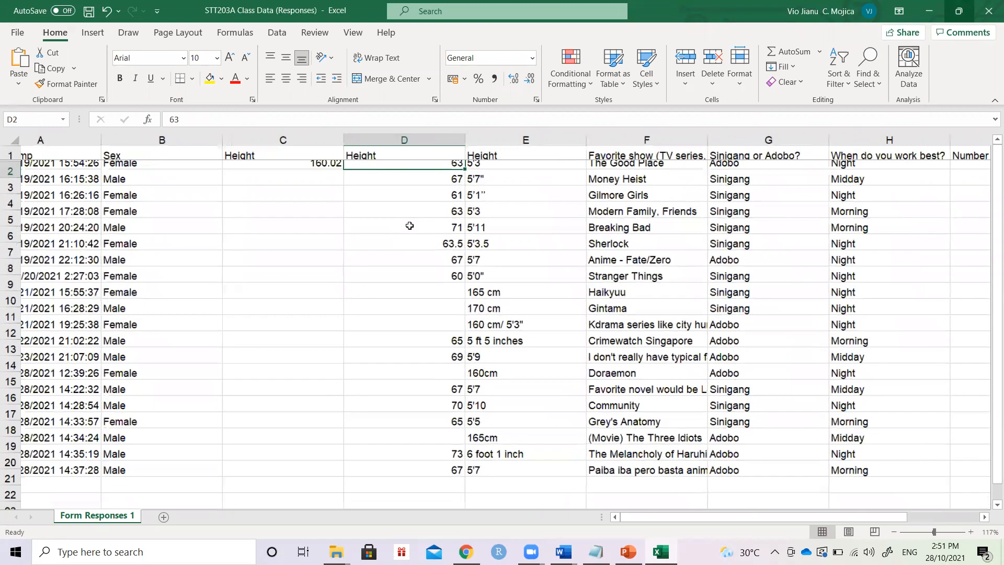
{"action": "key", "text": "Down"}
{"action": "key", "text": "Up"}
{"action": "key", "text": "Right"}
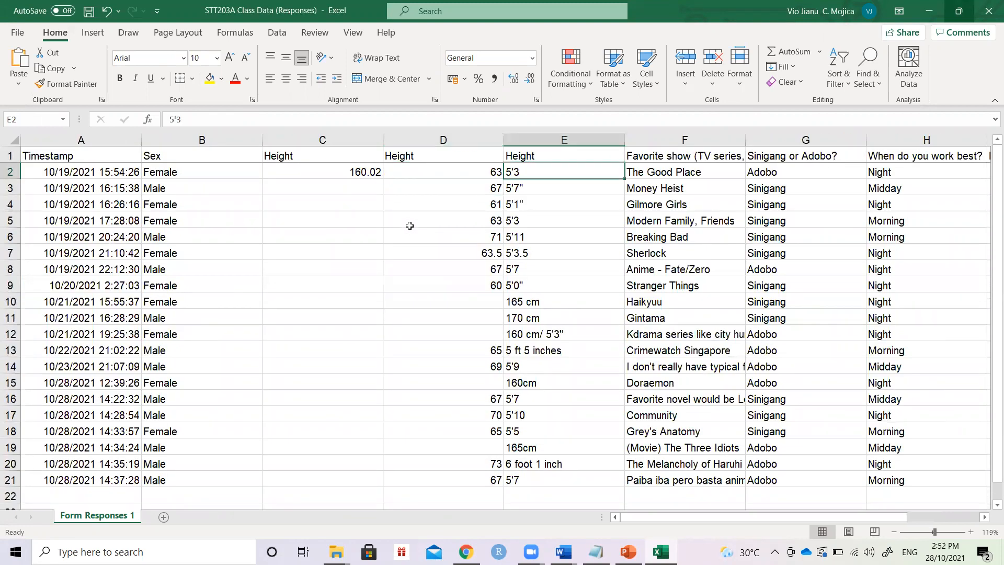
{"action": "key", "text": "Left"}
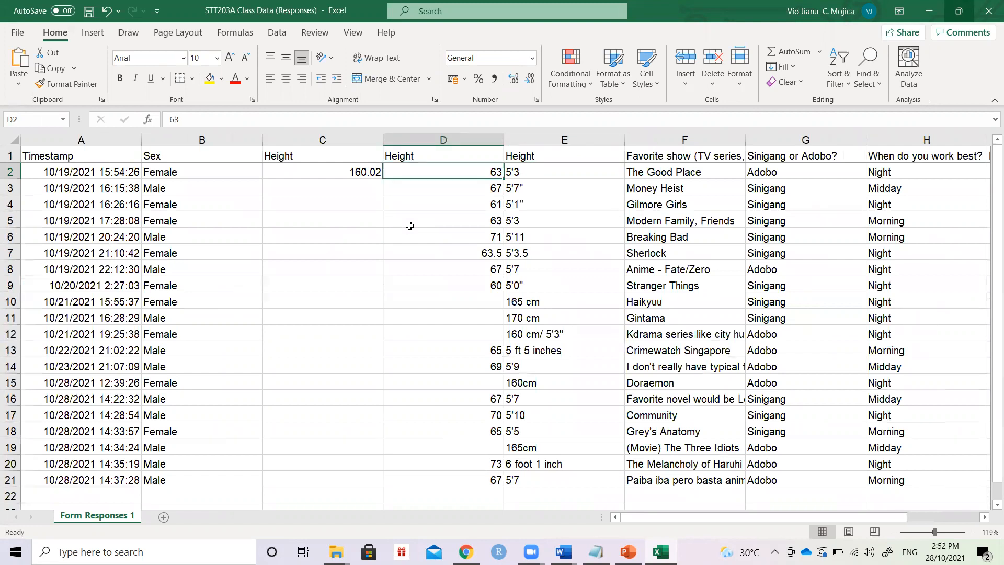
{"action": "key", "text": "Left"}
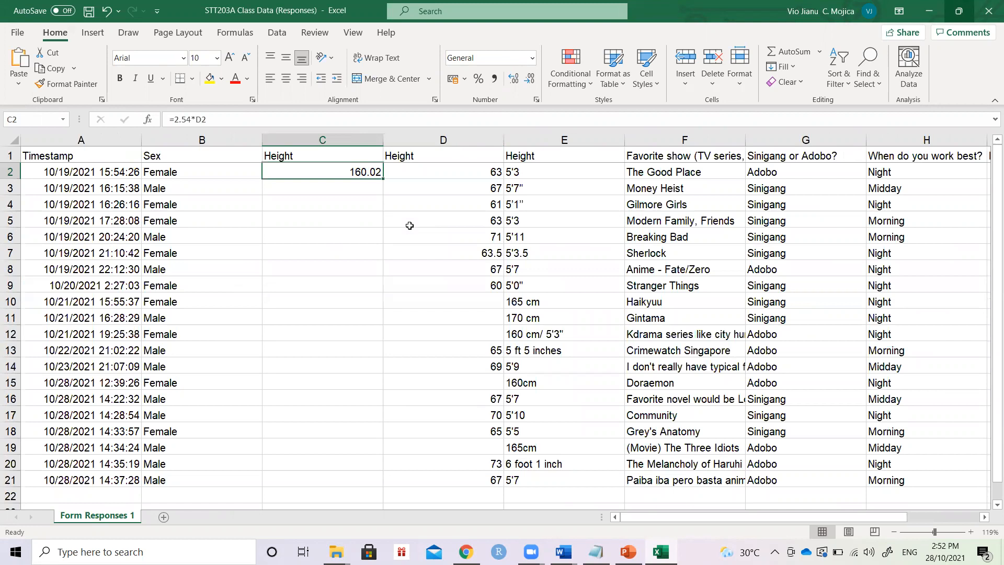
{"action": "key", "text": "Right"}
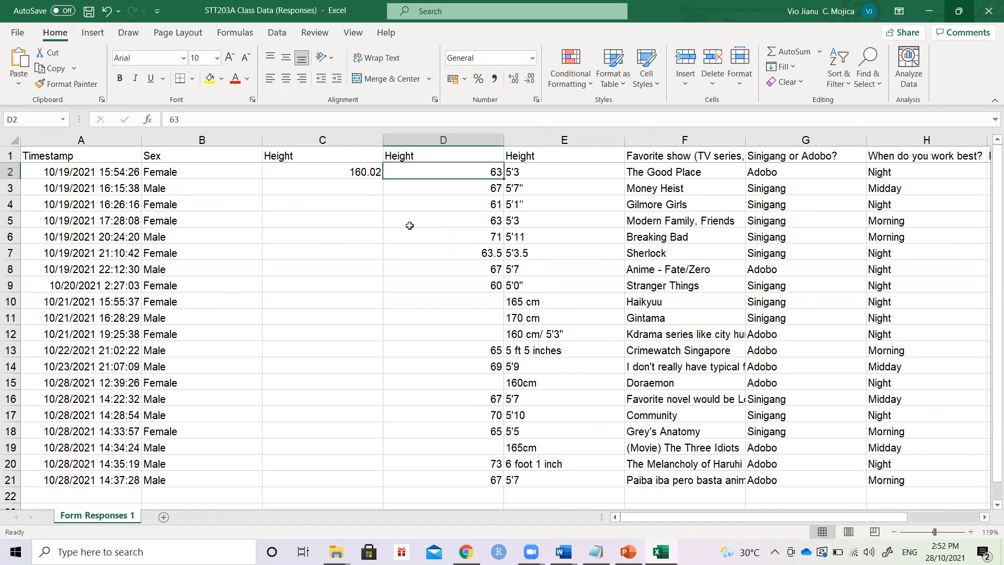
Fill the conversion formula from C2 down to C21
{"action": "key", "text": "Left"}
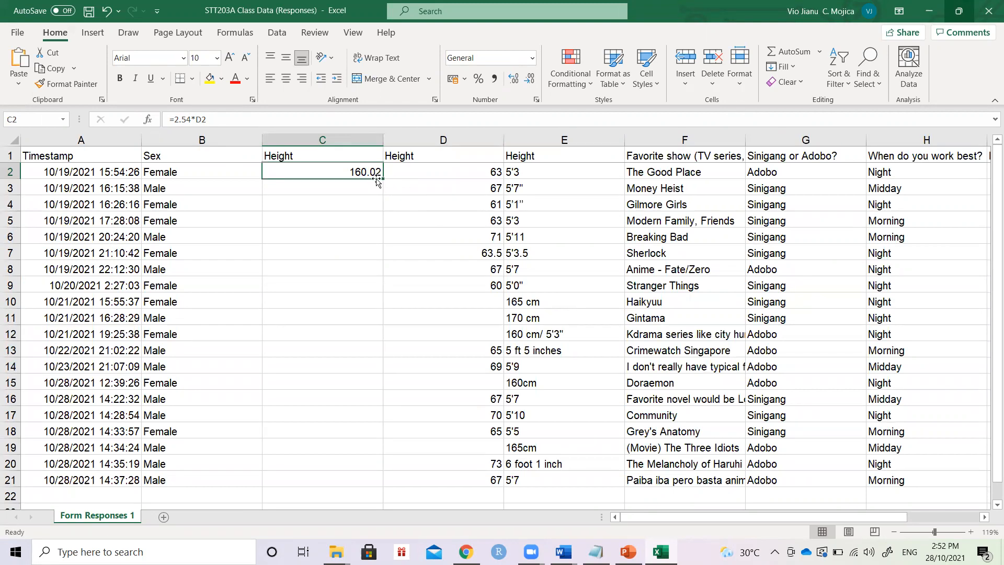
{"action": "left_click_drag", "start_coordinate": [384, 178], "coordinate": [377, 483]}
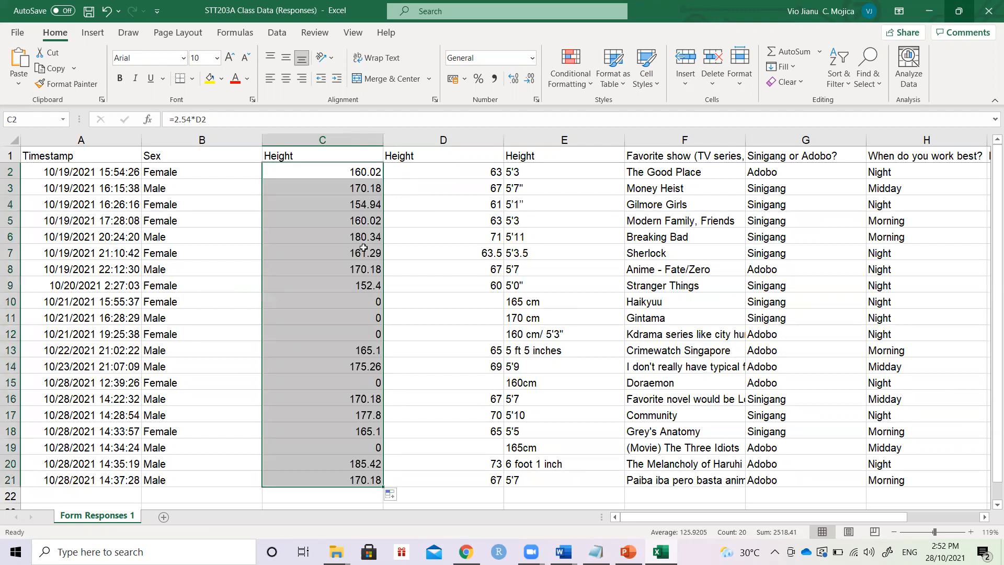
Check the cell references of the filled conversion formulas in C3:C6
{"action": "left_click", "coordinate": [357, 181]}
{"action": "key", "text": "F2"}
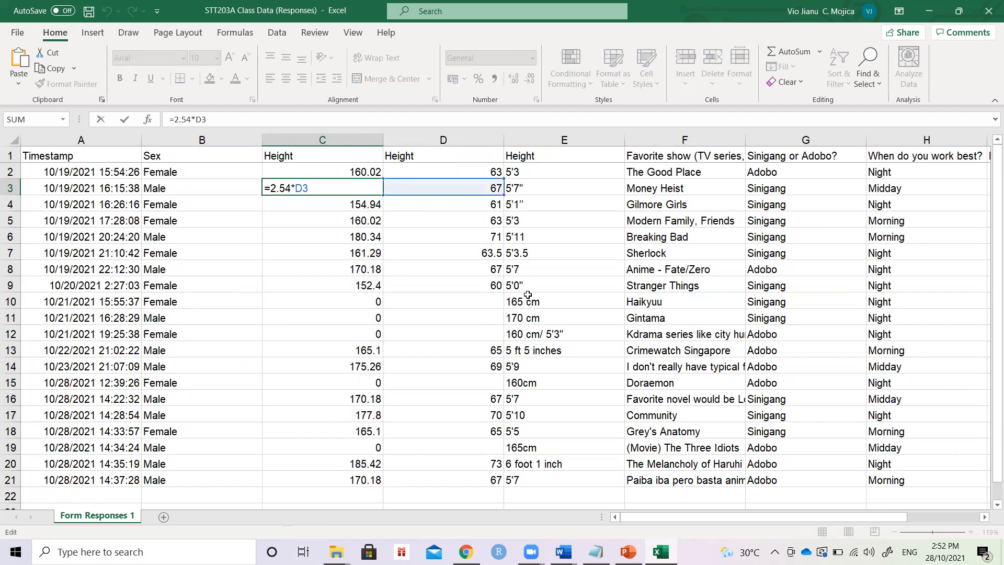
{"action": "key", "text": "Return"}
{"action": "key", "text": "F2"}
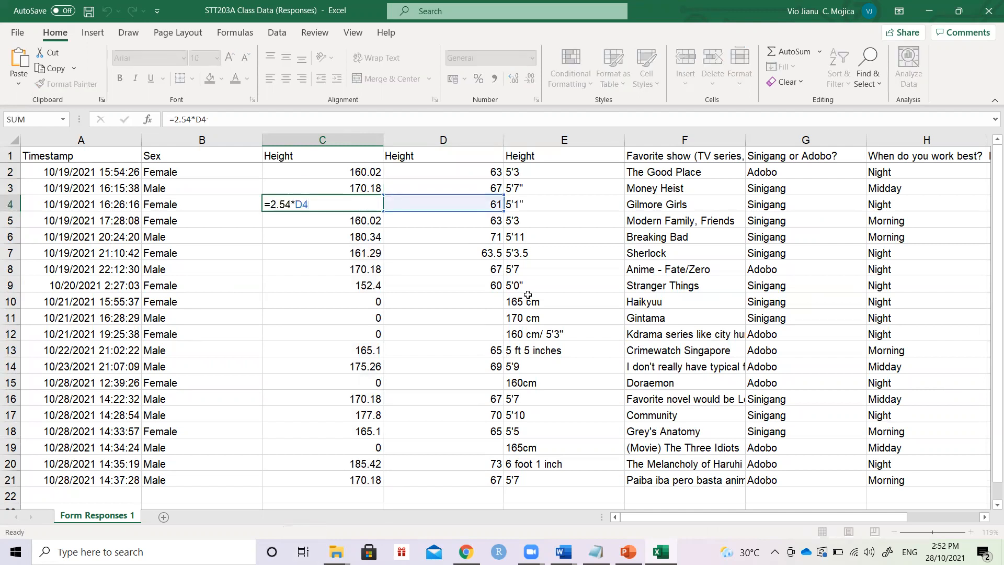
{"action": "key", "text": "Escape"}
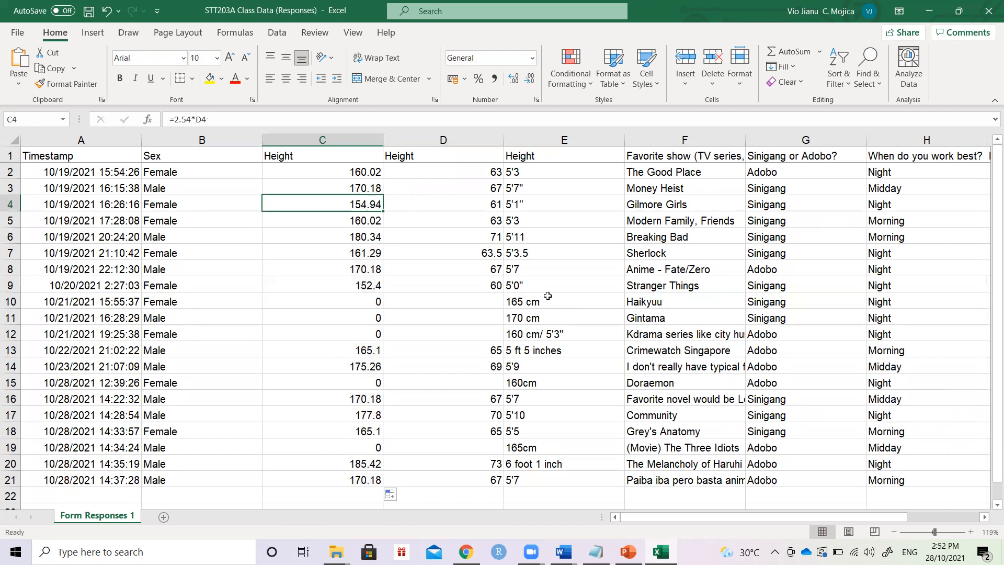
{"action": "key", "text": "F2"}
{"action": "key", "text": "Escape"}
{"action": "left_click", "coordinate": [265, 434]}
{"action": "left_click", "coordinate": [358, 225]}
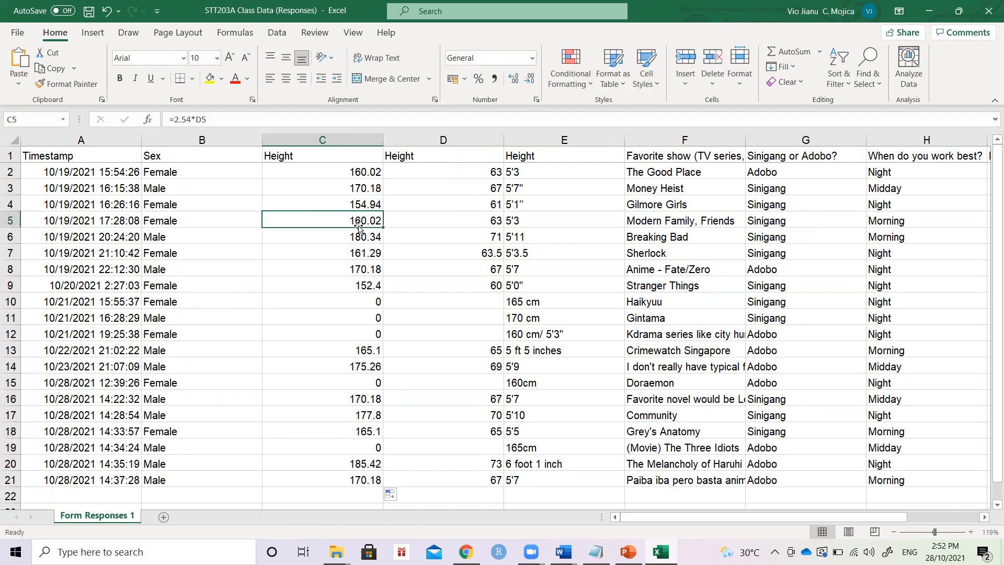
{"action": "key", "text": "F2"}
{"action": "key", "text": "ctrl+Return"}
{"action": "left_click", "coordinate": [352, 237]}
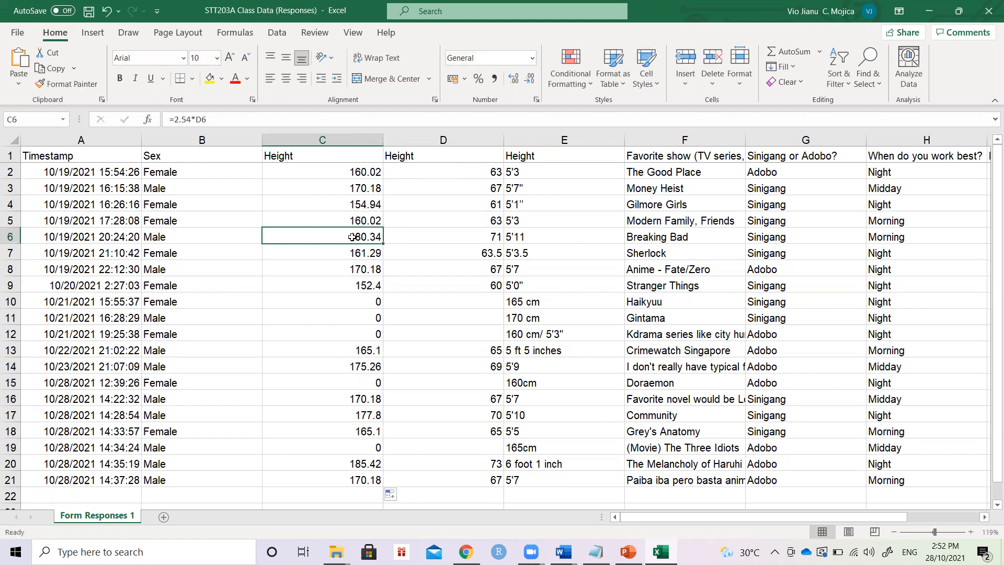
{"action": "key", "text": "F2"}
{"action": "key", "text": "ctrl+Return"}
Replace the formulas in C10:C12 with the reported centimetre heights 165, 170 and 160
{"action": "left_click", "coordinate": [367, 304]}
{"action": "type", "text": "165"}
{"action": "key", "text": "Return"}
{"action": "type", "text": "170"}
{"action": "key", "text": "Return"}
{"action": "type", "text": "160"}
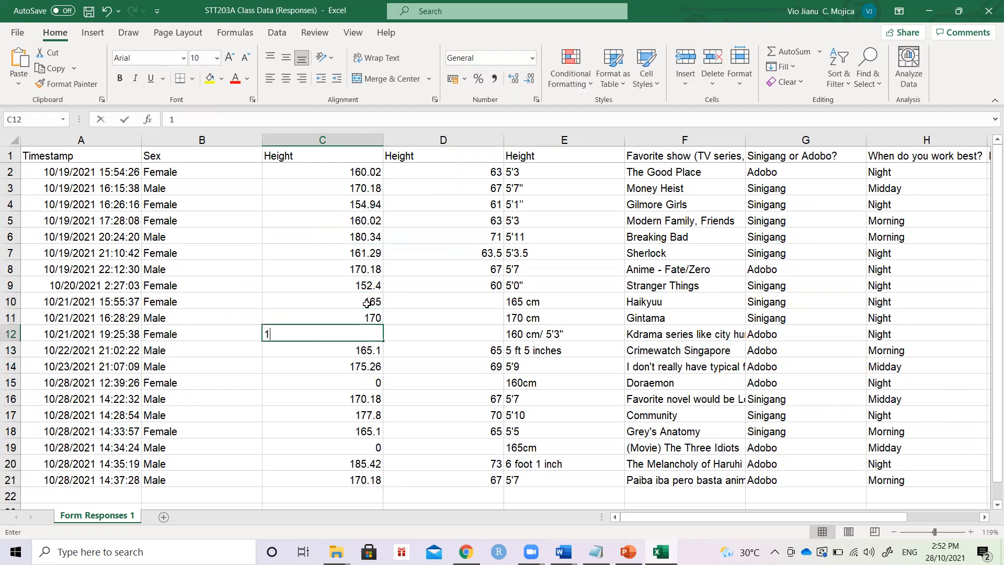
{"action": "key", "text": "Return"}
Replace the formulas for the remaining centimetre responses with 160 in C15 and 165 in C19
{"action": "key", "text": "Return"}
{"action": "key", "text": "Return"}
{"action": "type", "text": "169"}
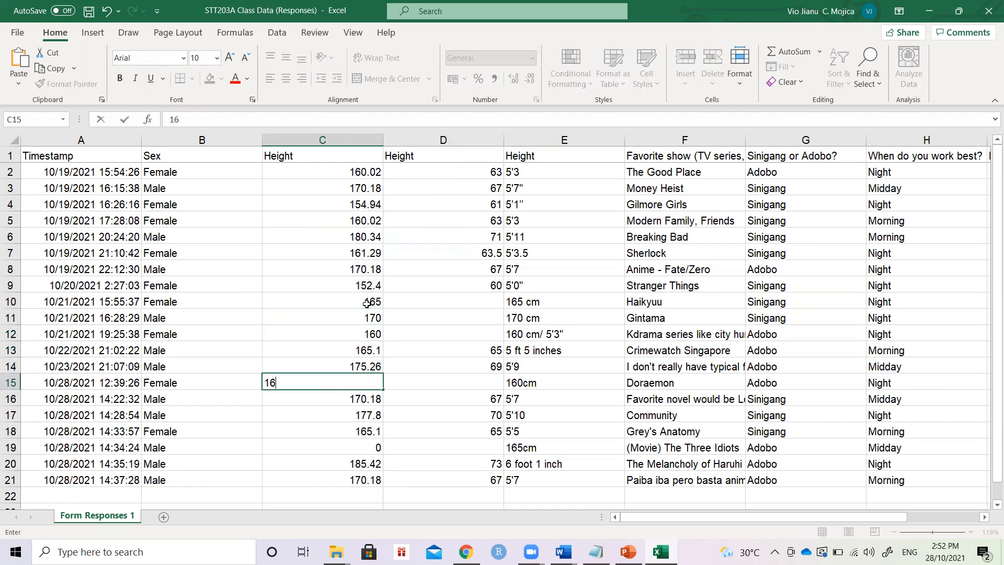
{"action": "key", "text": "BackSpace"}
{"action": "type", "text": "0"}
{"action": "key", "text": "Return"}
{"action": "key", "text": "Return"}
{"action": "key", "text": "Return"}
{"action": "key", "text": "Return"}
{"action": "key", "text": "Return"}
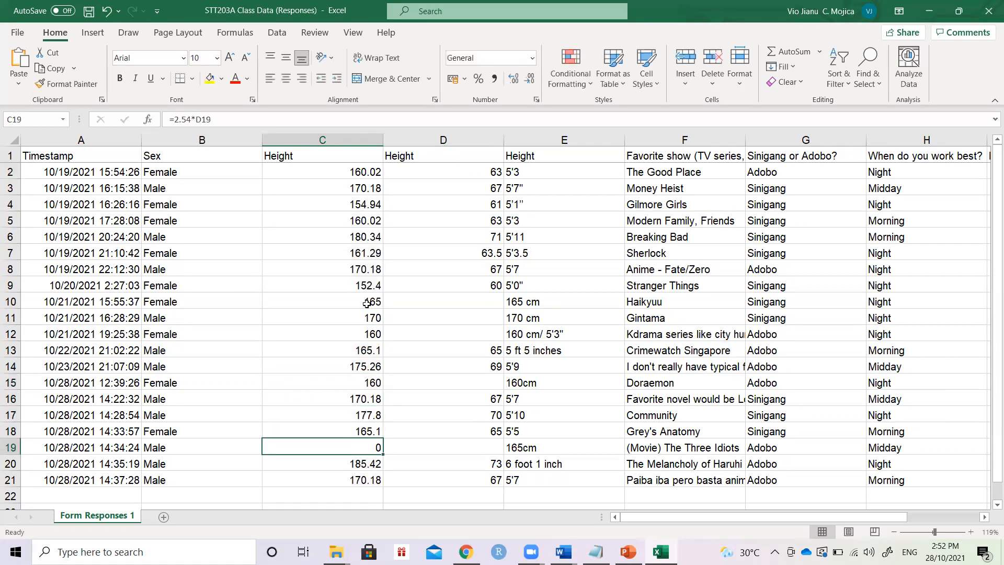
{"action": "key", "text": "Up"}
{"action": "type", "text": "165"}
{"action": "key", "text": "Return"}
{"action": "key", "text": "Return"}
Select the centimetre heights in C2:C21 to review the completed column
{"action": "key", "text": "ctrl+shift+Up"}
{"action": "key", "text": "ctrl+shift+Down"}
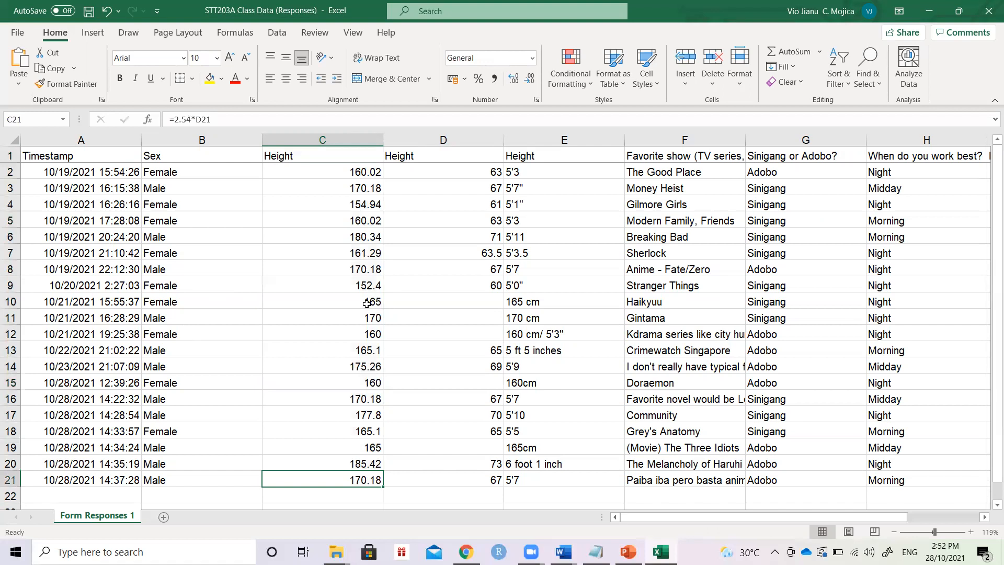
{"action": "key", "text": "ctrl+shift+Up"}
{"action": "key", "text": "shift+Down"}
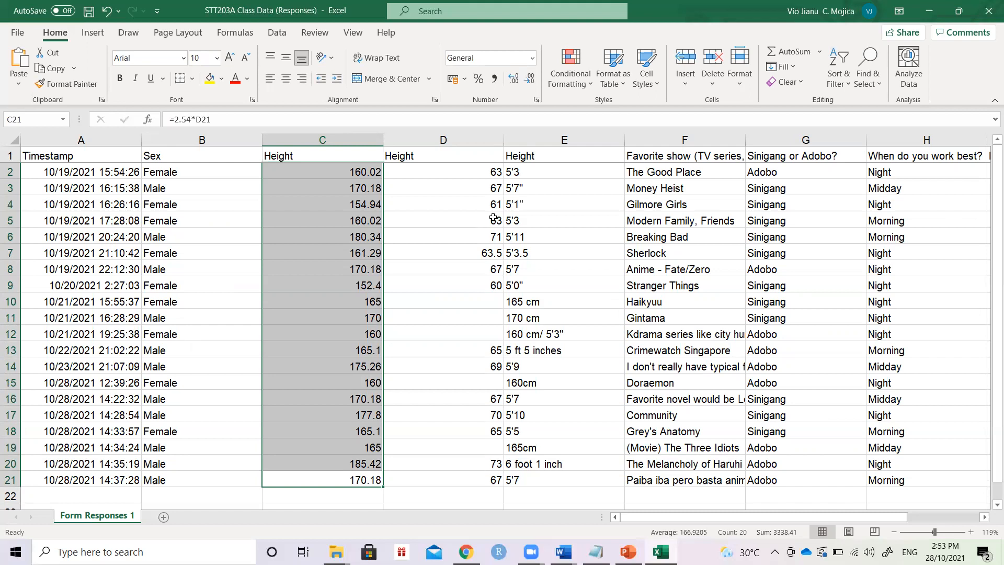
{"action": "key", "text": "Up"}
{"action": "key", "text": "Up"}
{"action": "key", "text": "Up"}
{"action": "key", "text": "Down"}
{"action": "key", "text": "Down"}
{"action": "key", "text": "Down"}
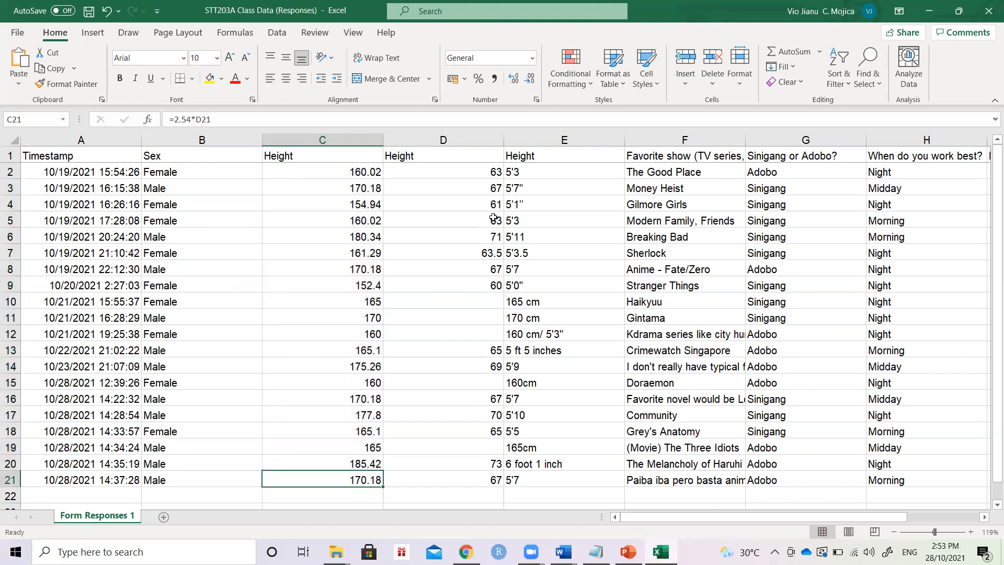
Inspect the conversion formula in C2 and leave it without editing
{"action": "key", "text": "Up"}
{"action": "key", "text": "Up"}
{"action": "key", "text": "Up"}
{"action": "key", "text": "Up"}
{"action": "key", "text": "Up"}
{"action": "key", "text": "Up"}
{"action": "key", "text": "Up"}
{"action": "key", "text": "Up"}
{"action": "key", "text": "Up"}
{"action": "key", "text": "Up"}
{"action": "key", "text": "Up"}
{"action": "key", "text": "Up"}
{"action": "key", "text": "Up"}
{"action": "key", "text": "Up"}
{"action": "key", "text": "Up"}
{"action": "key", "text": "Up"}
{"action": "key", "text": "Up"}
{"action": "key", "text": "Up"}
{"action": "key", "text": "Up"}
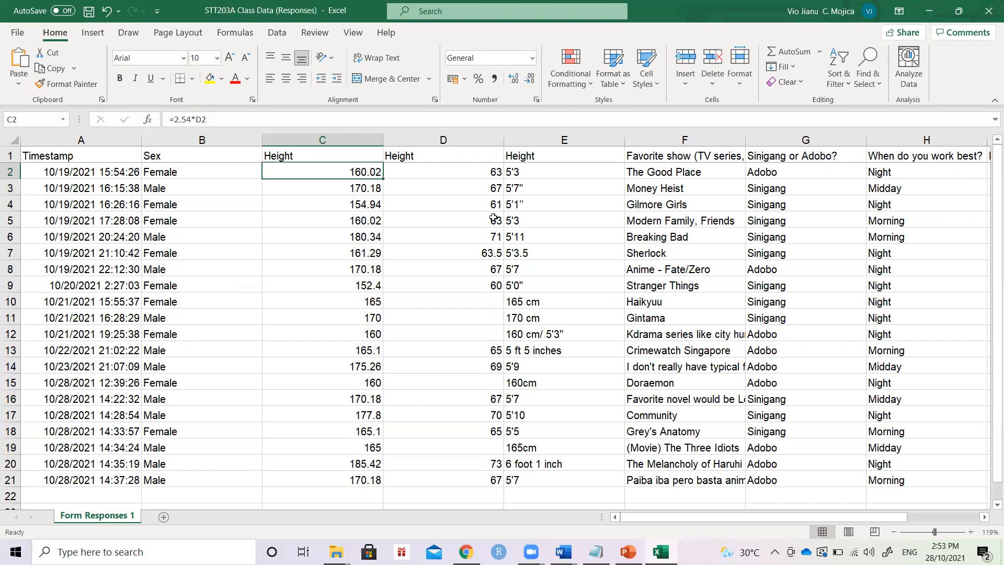
{"action": "key", "text": "F2"}
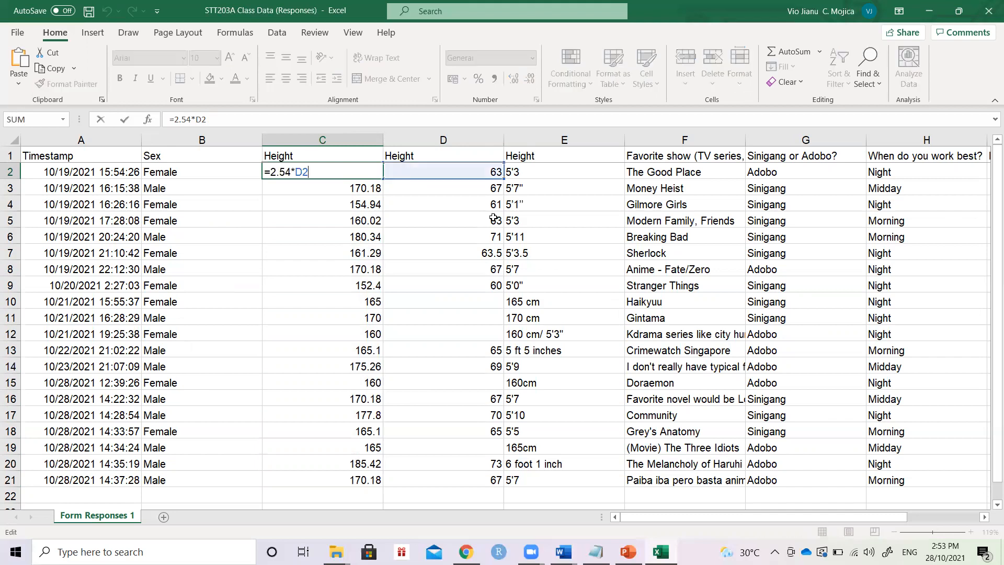
{"action": "key", "text": "Left"}
{"action": "key", "text": "Left"}
{"action": "key", "text": "Left"}
{"action": "key", "text": "Escape"}
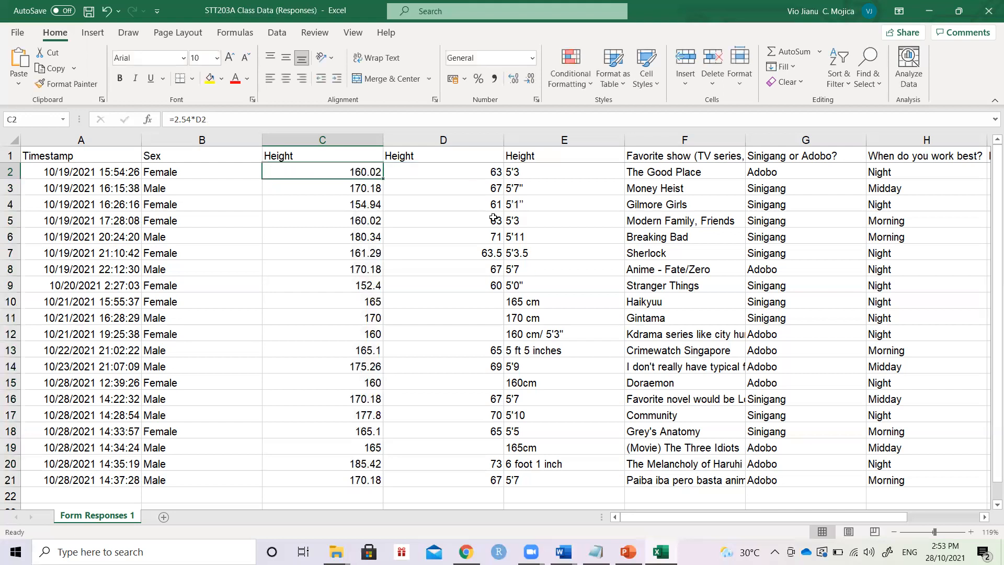
Insert a new column before the centimetre heights in column C and title it Height
{"action": "right_click", "coordinate": [318, 139]}
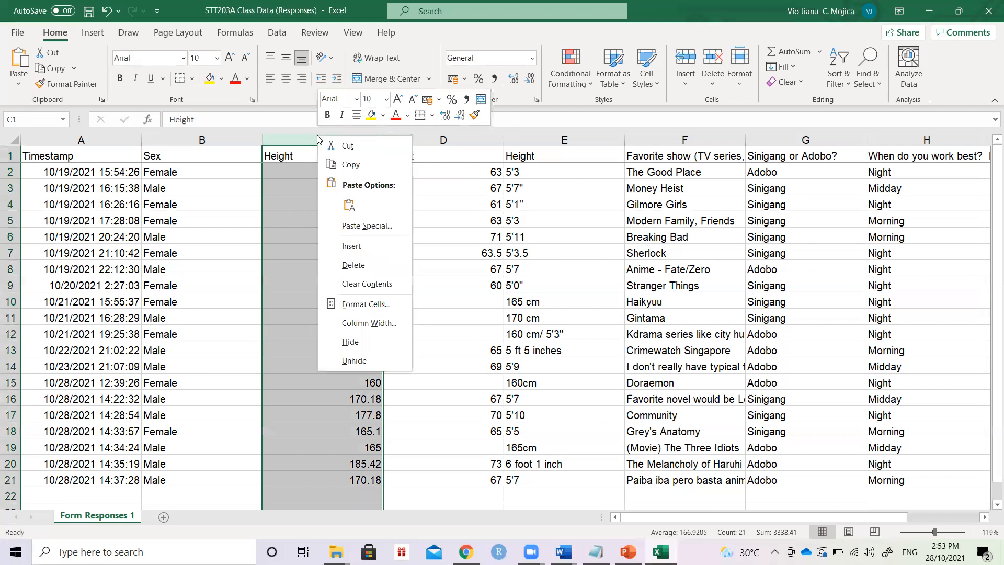
{"action": "left_click", "coordinate": [358, 240]}
{"action": "key", "text": "Left"}
{"action": "type", "text": "Height"}
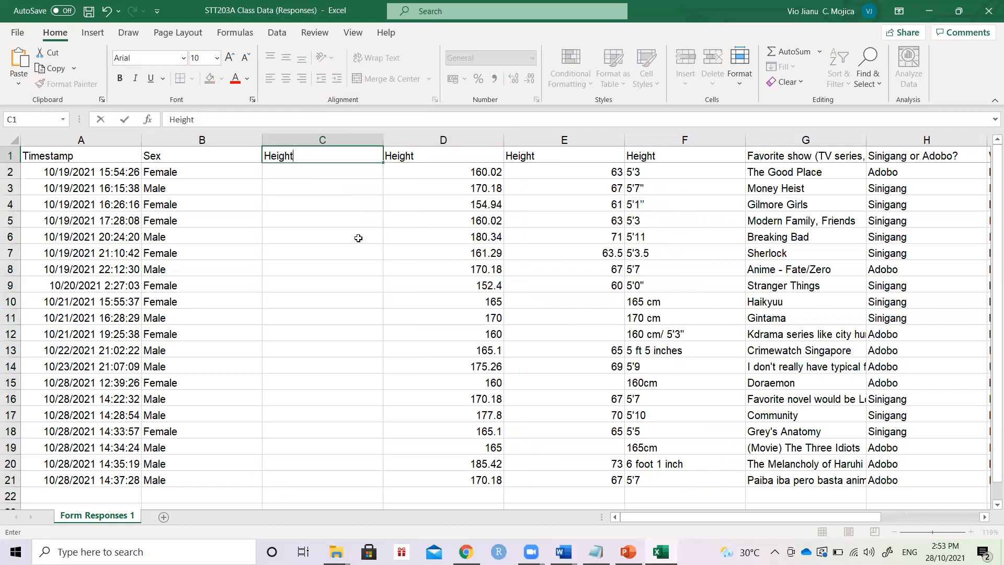
{"action": "key", "text": "Return"}
{"action": "type", "text": "=R"}
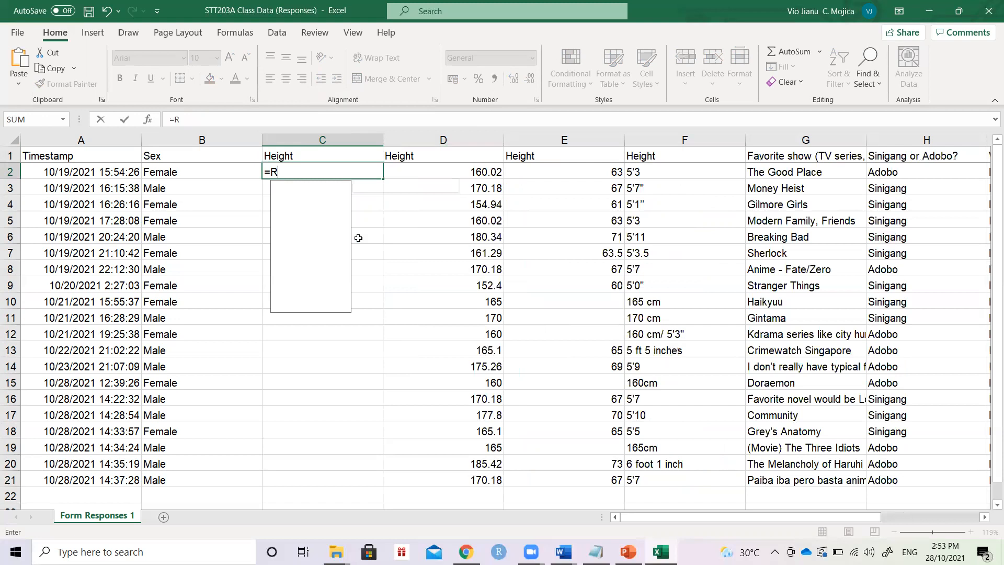
{"action": "type", "text": "OUND("}
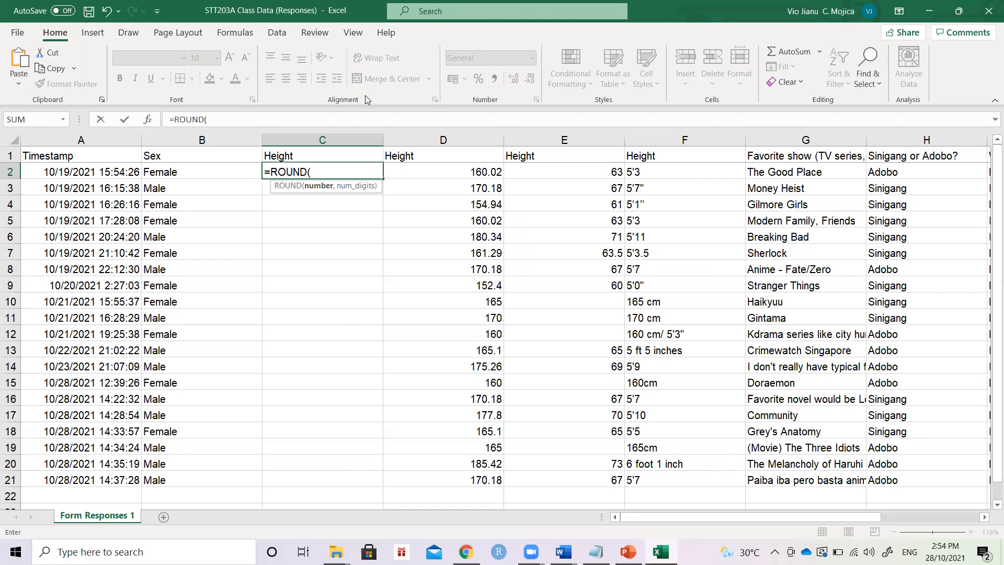
{"action": "left_click", "coordinate": [469, 166]}
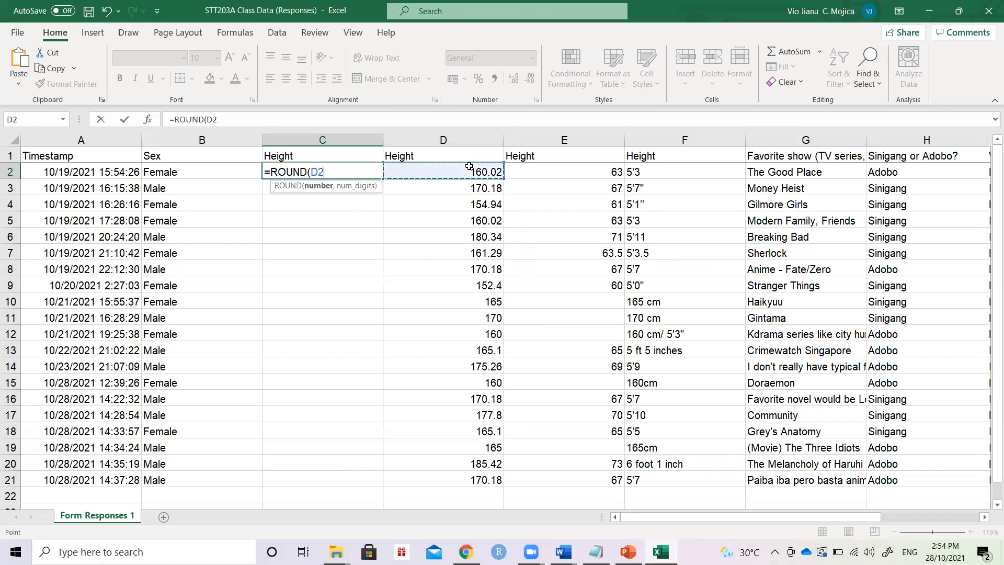
{"action": "key", "text": "Escape"}
Display the centimetre height in D3 with no decimal places
{"action": "left_click", "coordinate": [469, 166]}
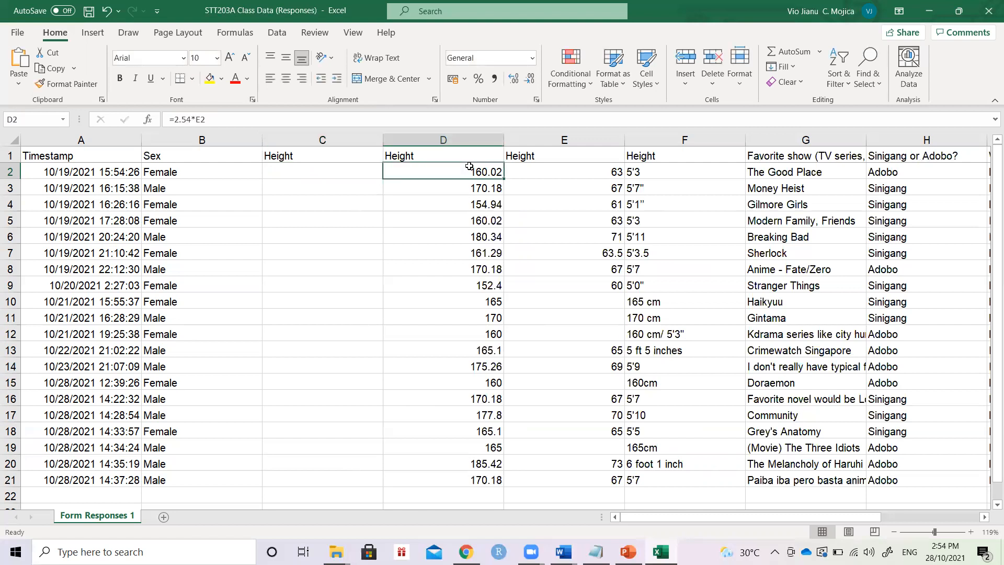
{"action": "left_click", "coordinate": [498, 193]}
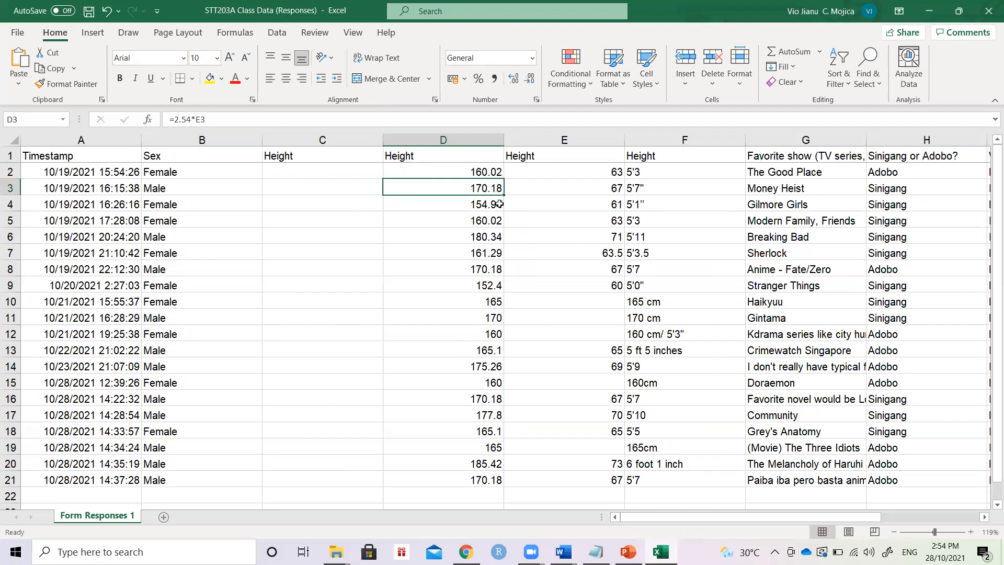
{"action": "left_click", "coordinate": [530, 78]}
{"action": "left_click", "coordinate": [531, 79]}
Check the stored value of D3 by referencing it in C3 with three decimals shown, and clear the test formula
{"action": "key", "text": "Left"}
{"action": "type", "text": "="}
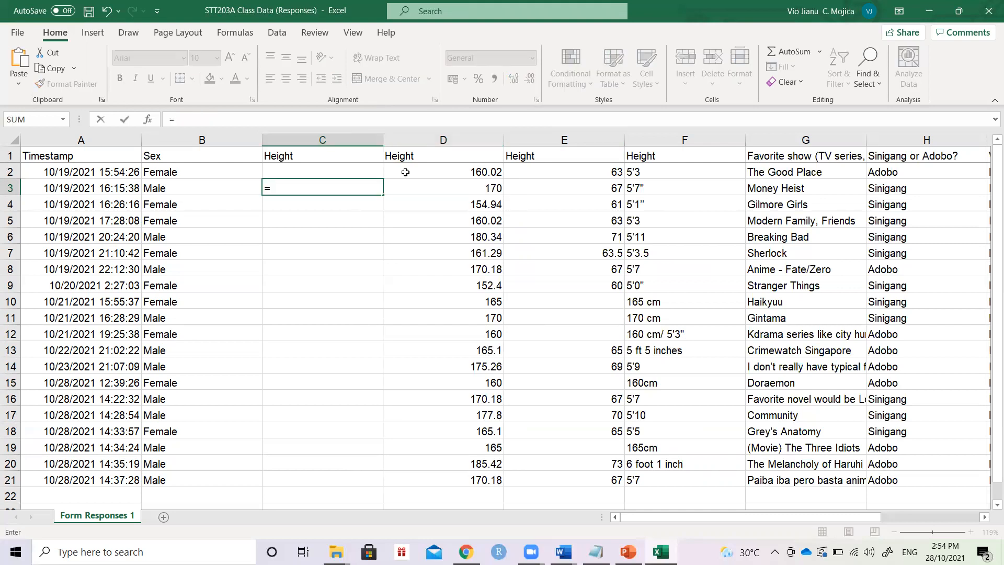
{"action": "key", "text": "Right"}
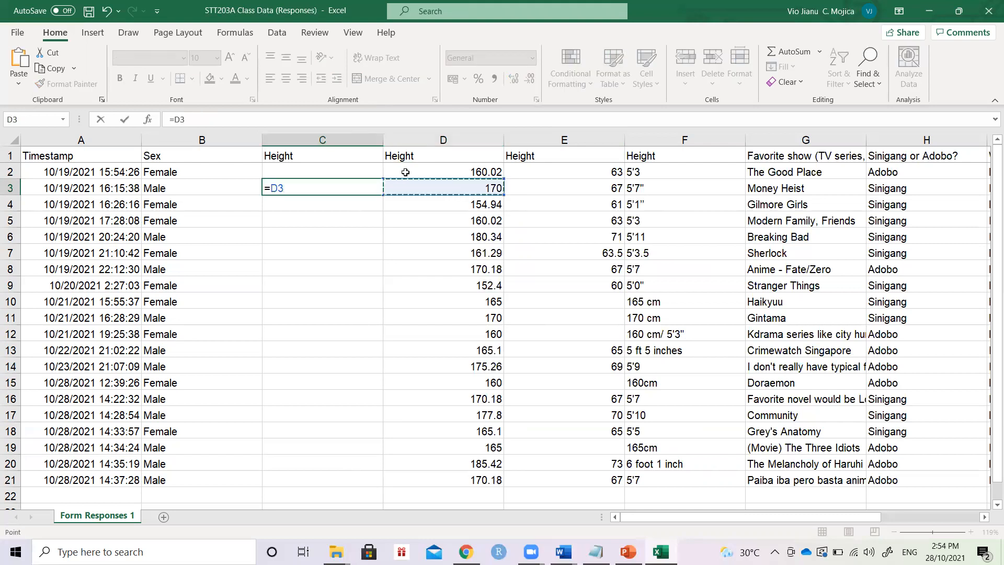
{"action": "key", "text": "Return"}
{"action": "key", "text": "Up"}
{"action": "left_click", "coordinate": [512, 79]}
{"action": "left_click", "coordinate": [511, 78]}
{"action": "left_click", "coordinate": [512, 78]}
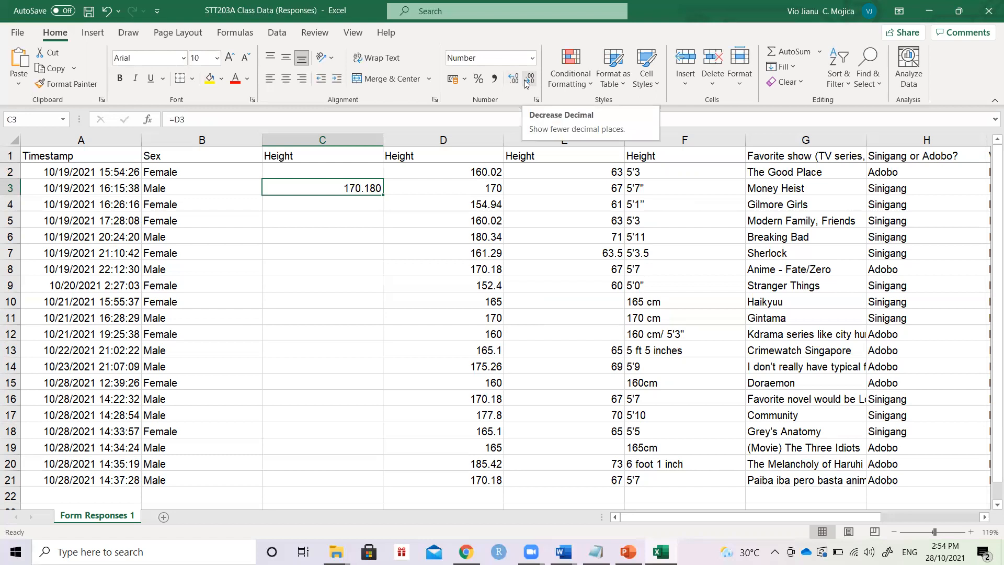
{"action": "key", "text": "Delete"}
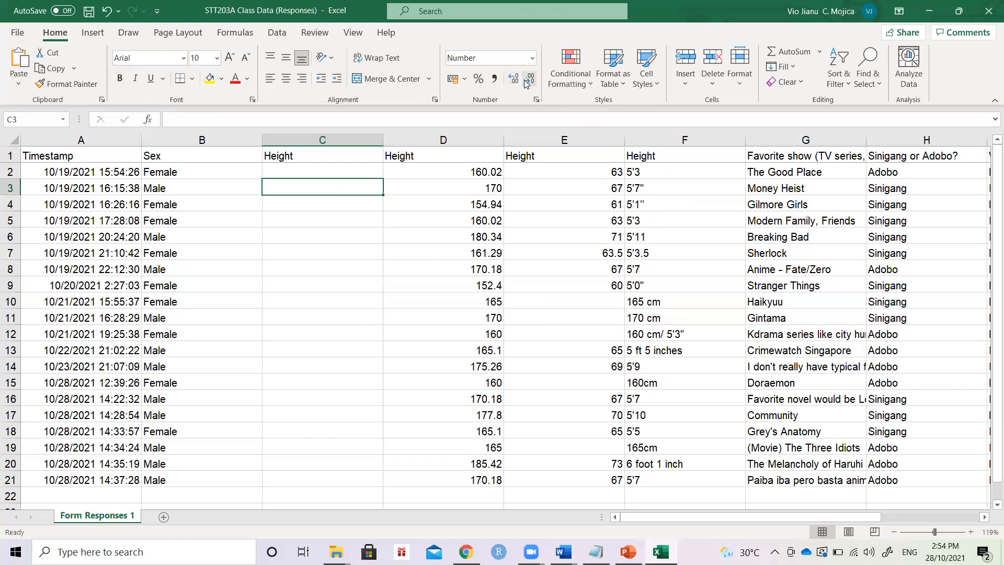
Enter the formula =ROUND(D2,0) in C2 to round the first centimetre height to a whole number
{"action": "left_click", "coordinate": [375, 175]}
{"action": "type", "text": "="}
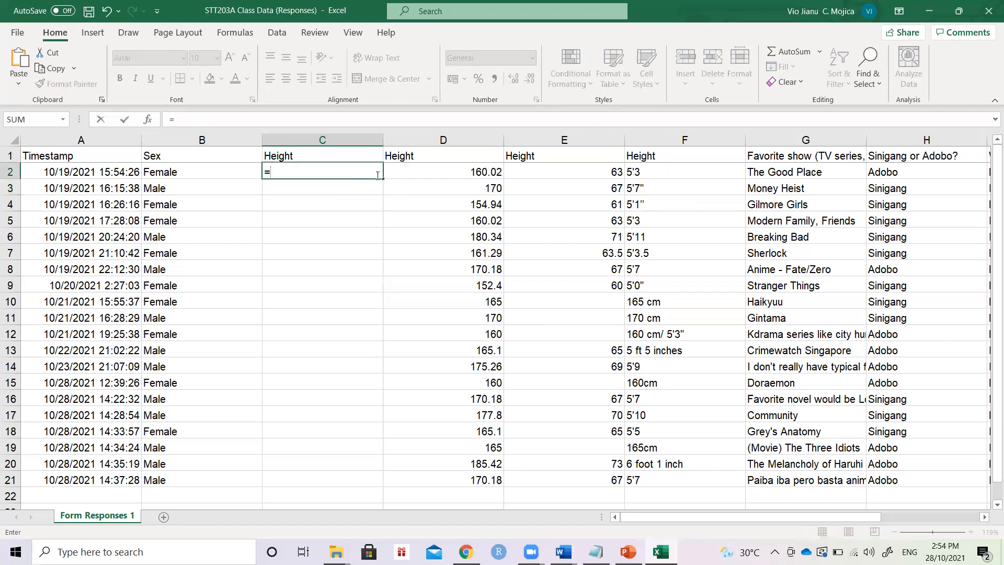
{"action": "type", "text": "ROUND("}
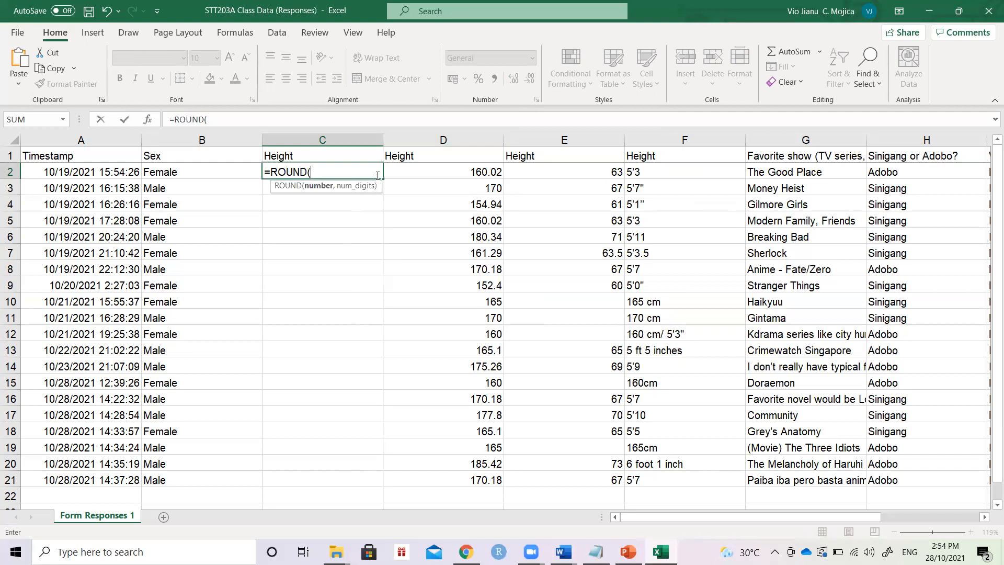
{"action": "key", "text": "Right"}
{"action": "type", "text": ","}
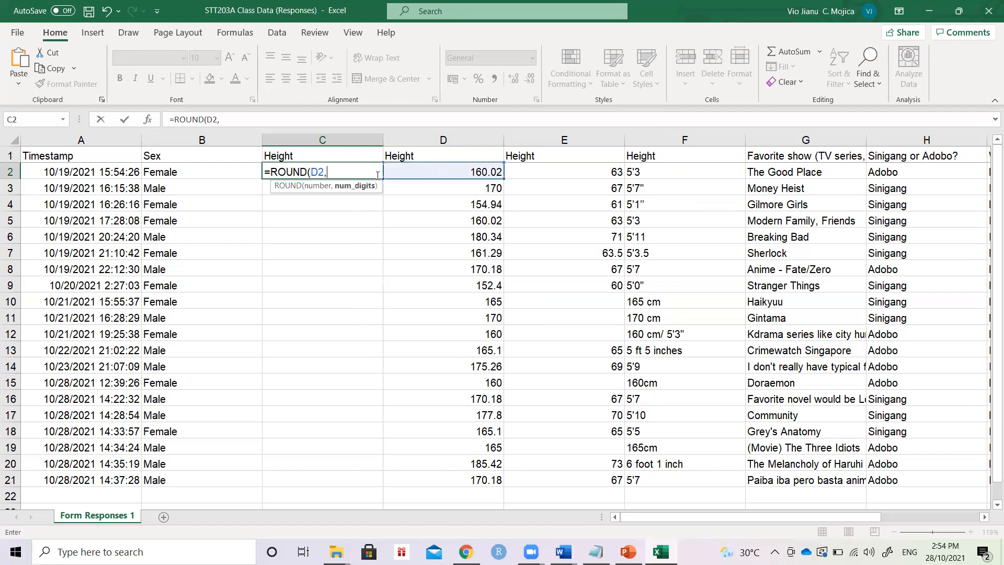
{"action": "type", "text": "0)"}
{"action": "key", "text": "BackSpace"}
{"action": "key", "text": "BackSpace"}
{"action": "key", "text": "BackSpace"}
{"action": "key", "text": "BackSpace"}
{"action": "key", "text": "BackSpace"}
{"action": "left_click", "coordinate": [425, 168]}
{"action": "type", "text": ","}
{"action": "type", "text": "0)"}
{"action": "key", "text": "Return"}
Fill the rounding formula from C2 down through C21
{"action": "key", "text": "Up"}
{"action": "left_click_drag", "start_coordinate": [382, 179], "coordinate": [350, 387]}
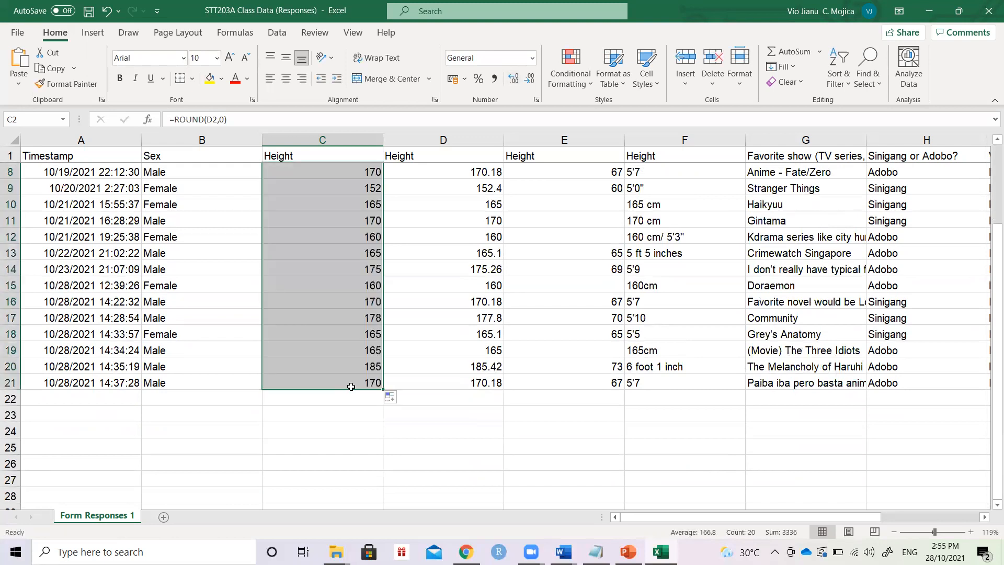
{"action": "scroll", "coordinate": [533, 309], "scroll_direction": "up", "scroll_amount": 3}
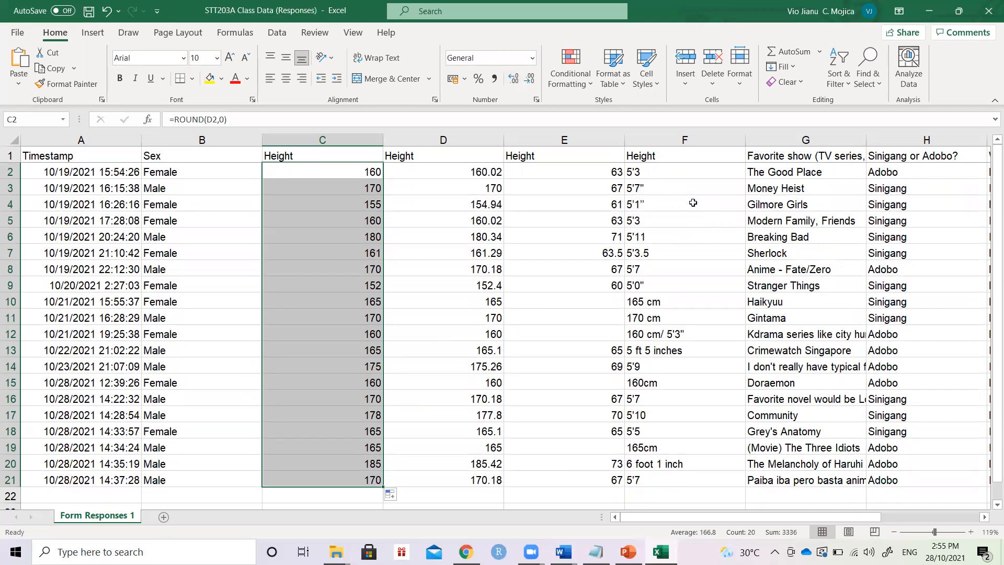
{"action": "left_click", "coordinate": [676, 139]}
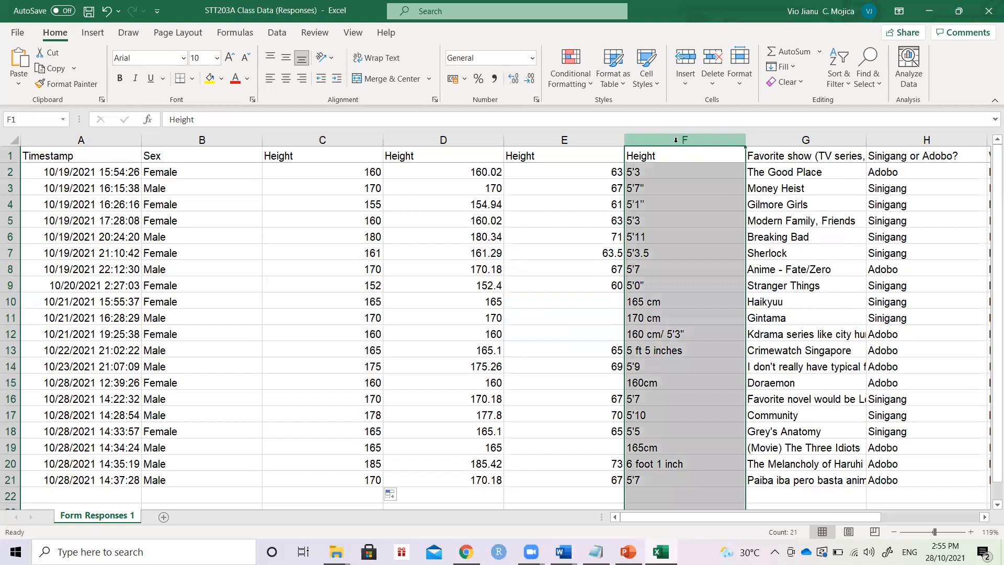
Convert the rounded heights in C2:C21 from formulas to plain values by copying and pasting them in place as values only
{"action": "left_click", "coordinate": [357, 168]}
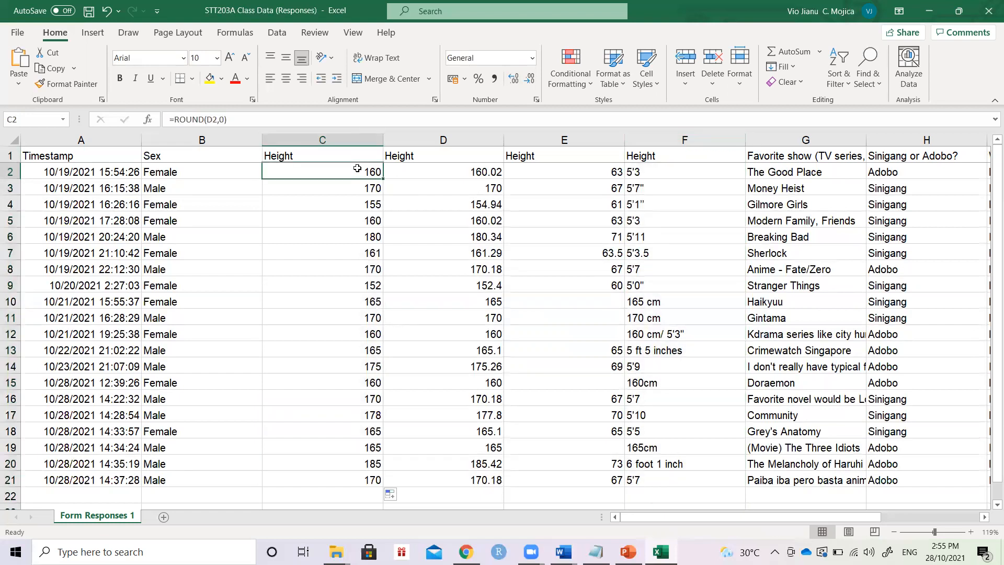
{"action": "key", "text": "ctrl+shift+Down"}
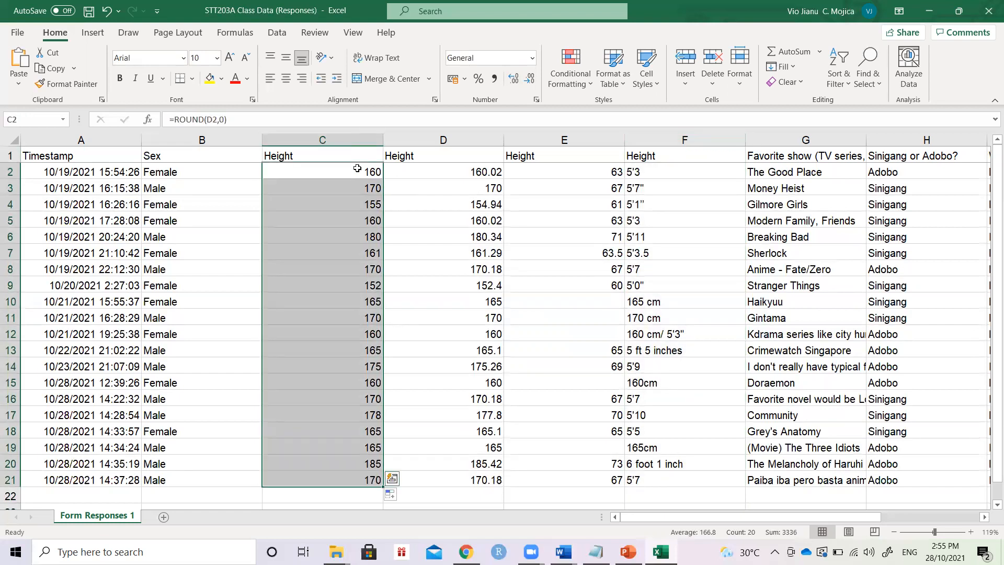
{"action": "key", "text": "ctrl+c"}
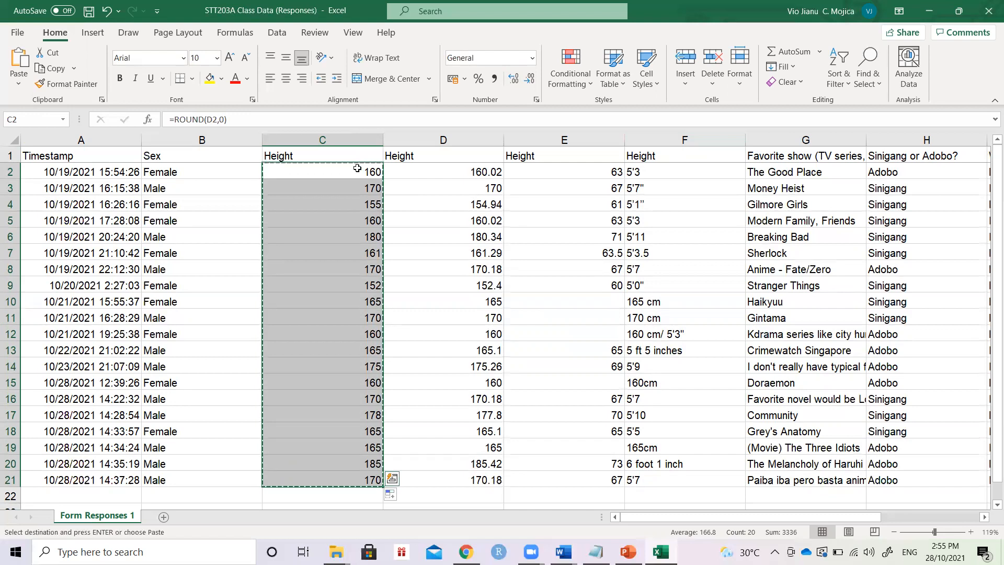
{"action": "key", "text": "ctrl+v"}
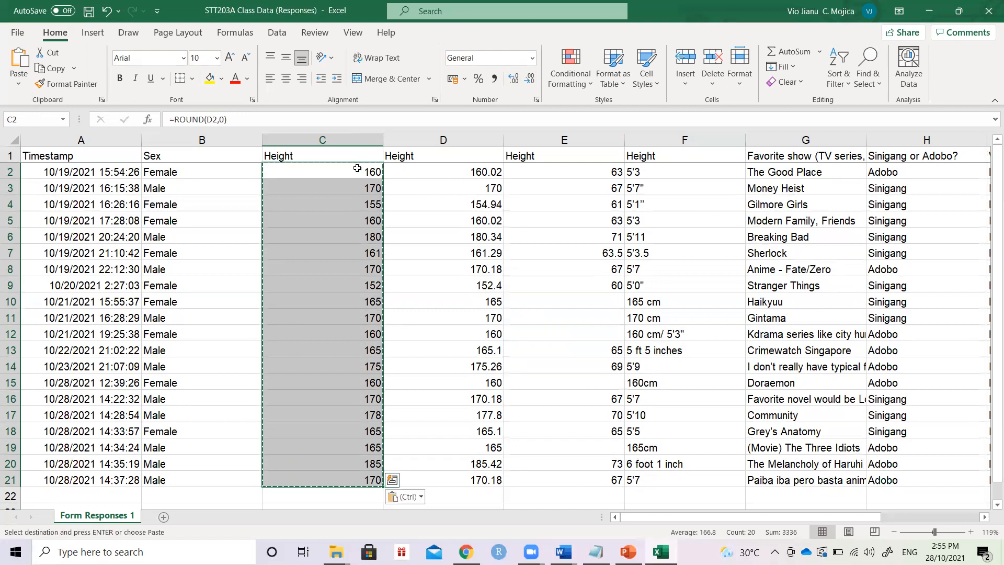
{"action": "left_click", "coordinate": [420, 495]}
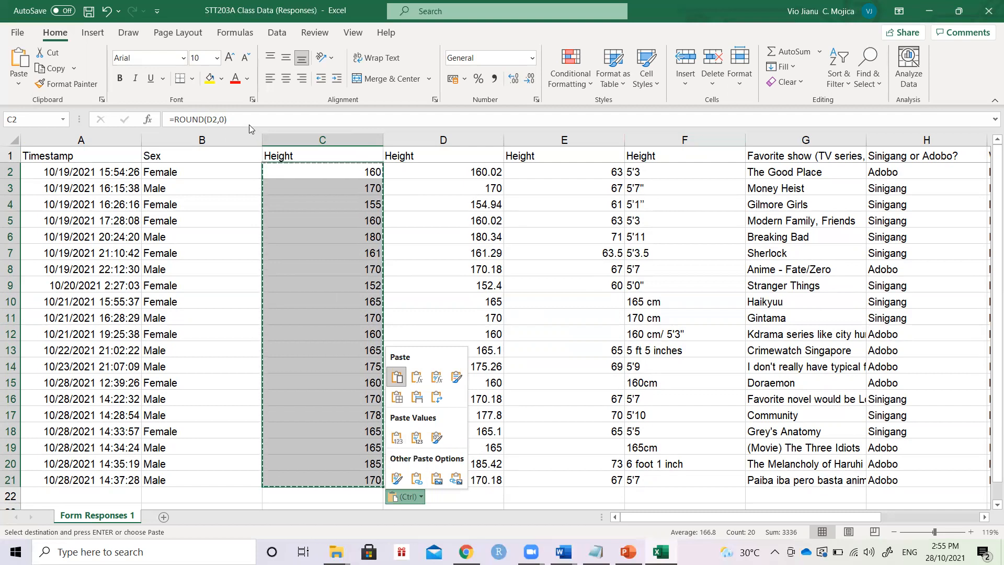
{"action": "left_click", "coordinate": [397, 438]}
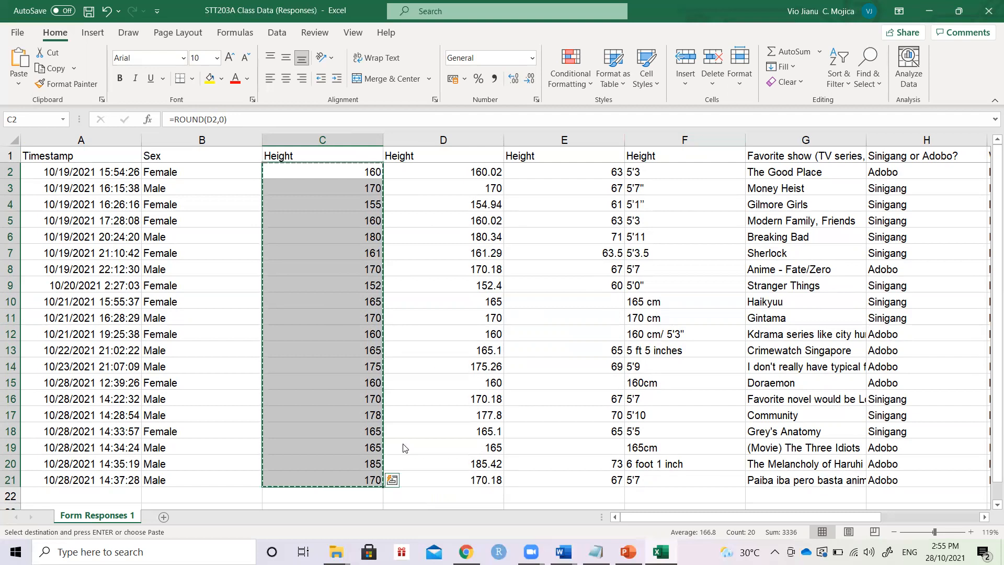
{"action": "left_click", "coordinate": [363, 166]}
{"action": "key", "text": "Down"}
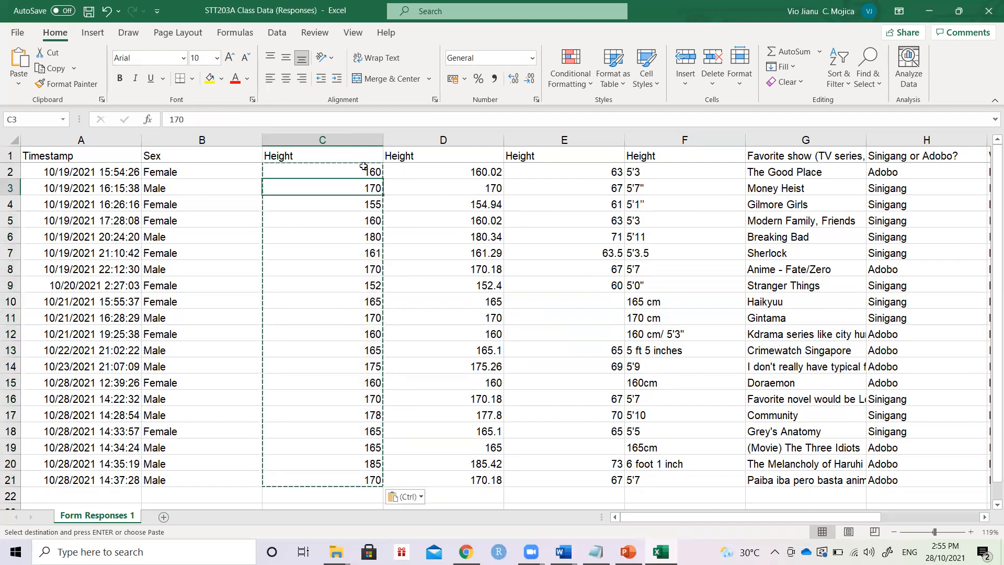
{"action": "key", "text": "Escape"}
Change the original height header in F1 to Height (in cm)
{"action": "left_click_drag", "start_coordinate": [419, 140], "coordinate": [684, 139]}
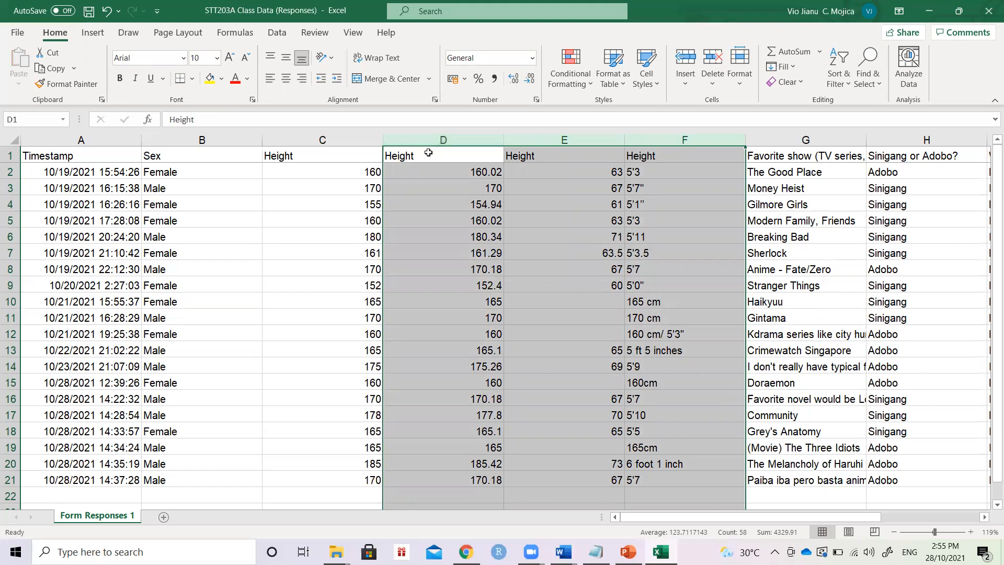
{"action": "left_click", "coordinate": [428, 152]}
{"action": "key", "text": "Right"}
{"action": "key", "text": "Right"}
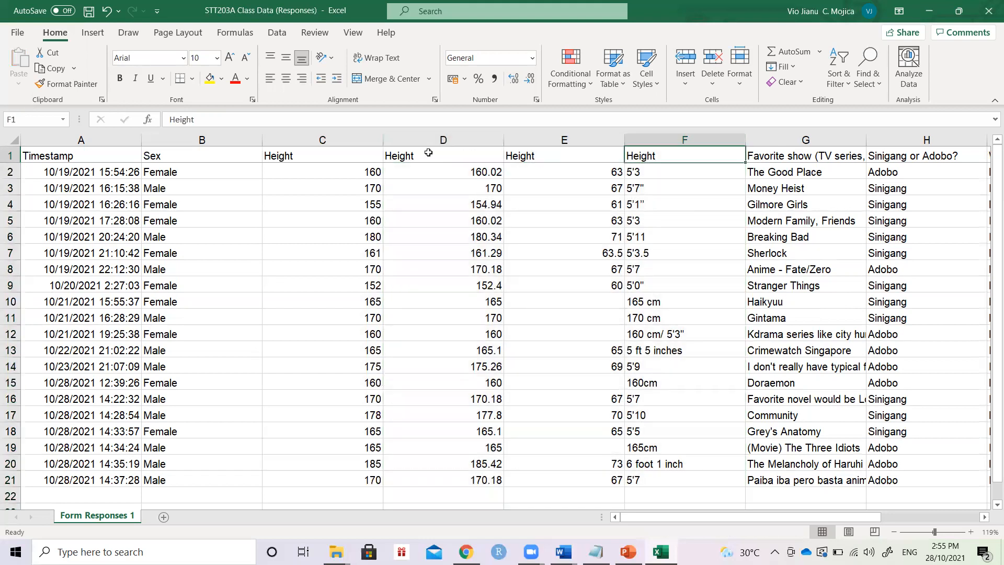
{"action": "key", "text": "F2"}
{"action": "type", "text": "(in cm)"}
{"action": "key", "text": "Return"}
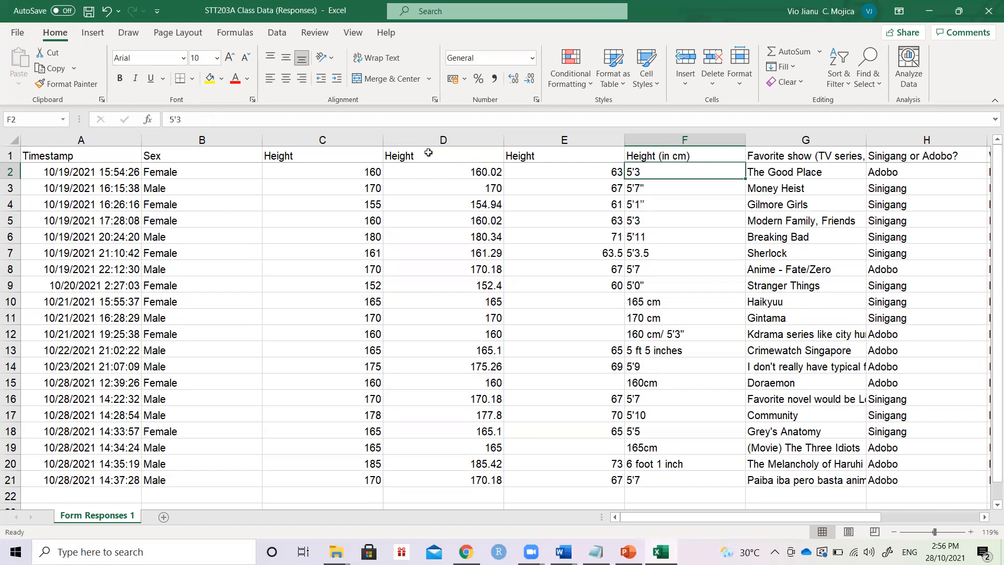
Delete the three older height columns D through F, keeping only the rounded heights in column C
{"action": "left_click", "coordinate": [431, 139]}
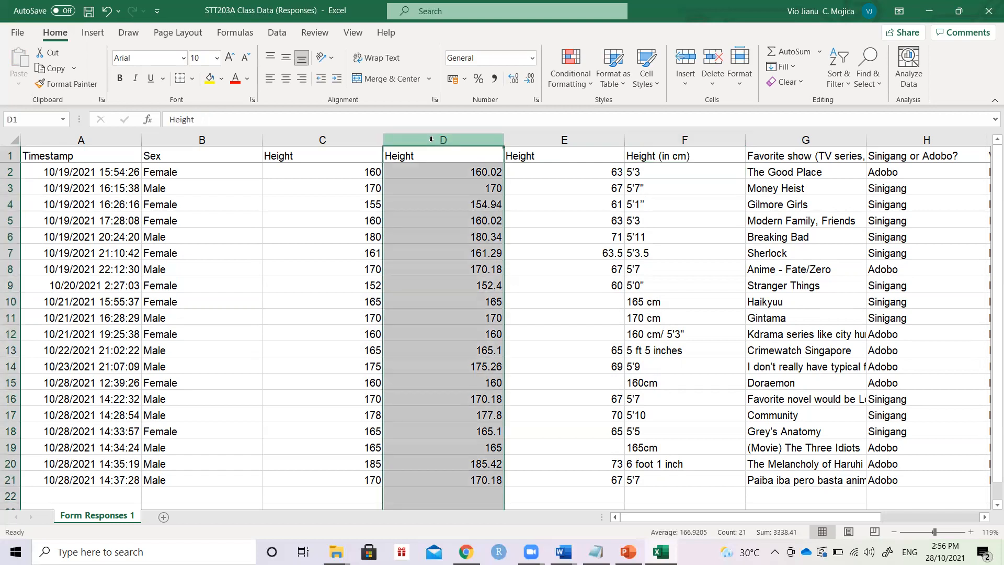
{"action": "key", "text": "shift+Right"}
{"action": "key", "text": "shift+Right"}
{"action": "right_click", "coordinate": [431, 139]}
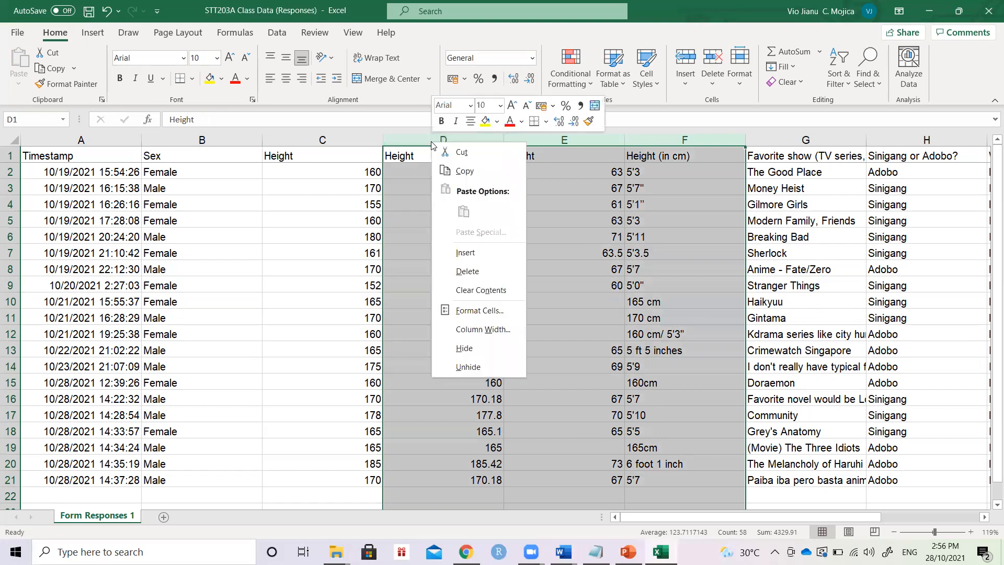
{"action": "left_click", "coordinate": [460, 267]}
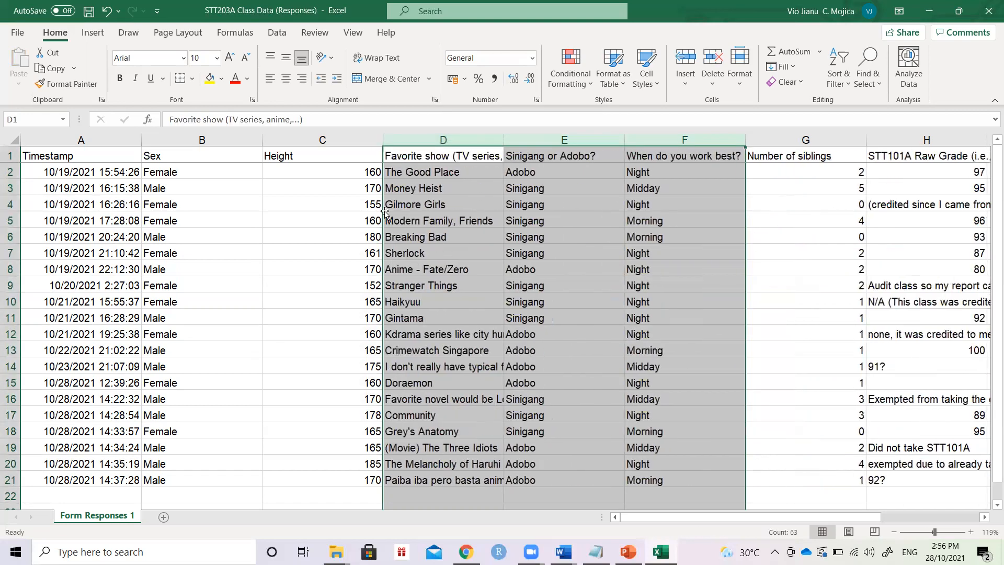
{"action": "left_click", "coordinate": [327, 165]}
{"action": "left_click_drag", "start_coordinate": [117, 154], "coordinate": [326, 479]}
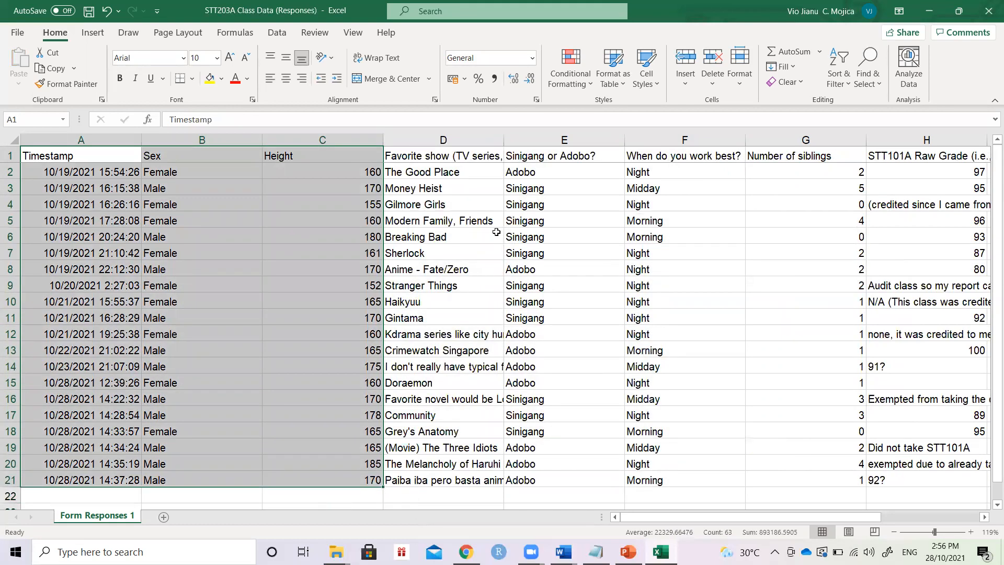
Widen the favorite show column D to fit its longest response
{"action": "double_click", "coordinate": [496, 232]}
{"action": "key", "text": "Return"}
{"action": "key", "text": "Up"}
{"action": "key", "text": "Up"}
{"action": "key", "text": "Up"}
{"action": "key", "text": "Up"}
{"action": "key", "text": "Up"}
{"action": "key", "text": "Up"}
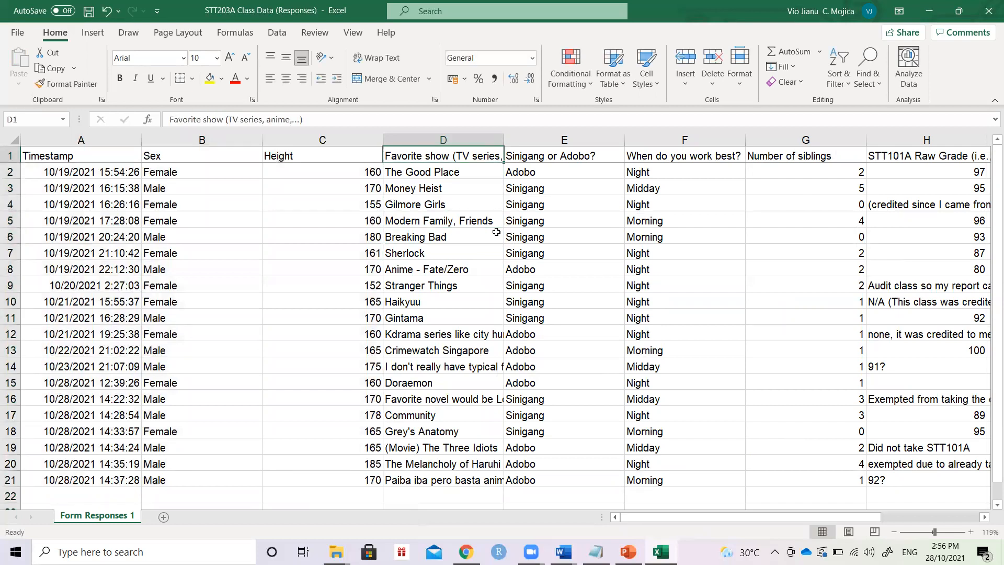
{"action": "left_click", "coordinate": [501, 140]}
{"action": "double_click", "coordinate": [503, 141]}
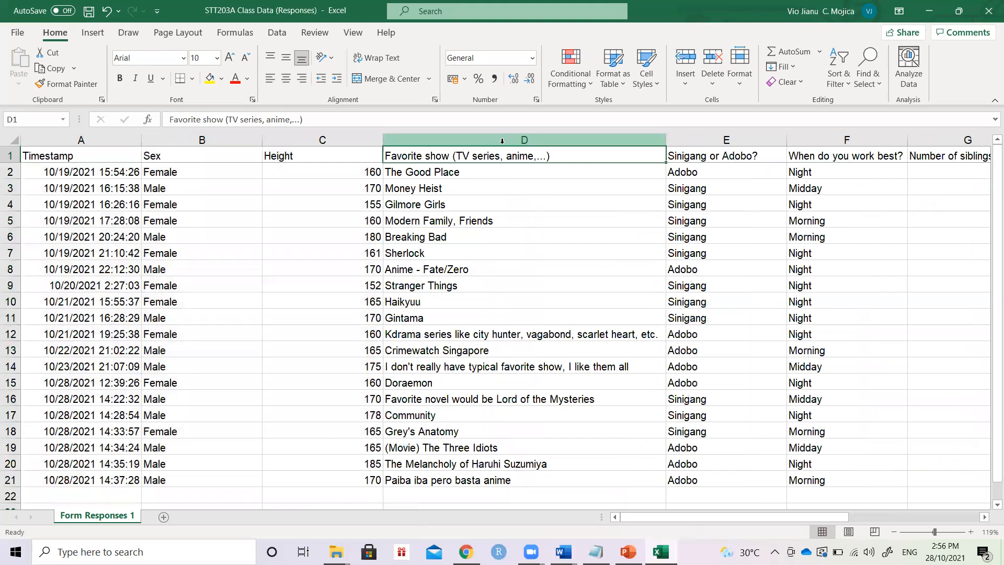
Examine the favorite show responses in column D down to D12 for inconsistent or unclear answers
{"action": "key", "text": "Down"}
{"action": "key", "text": "Down"}
{"action": "key", "text": "Up"}
{"action": "key", "text": "Up"}
{"action": "key", "text": "Down"}
{"action": "key", "text": "Down"}
{"action": "key", "text": "Down"}
{"action": "key", "text": "Up"}
{"action": "key", "text": "Up"}
{"action": "key", "text": "Up"}
{"action": "key", "text": "Down"}
{"action": "key", "text": "Down"}
{"action": "key", "text": "Down"}
{"action": "key", "text": "Down"}
{"action": "key", "text": "Down"}
{"action": "key", "text": "Down"}
{"action": "key", "text": "Down"}
{"action": "key", "text": "Down"}
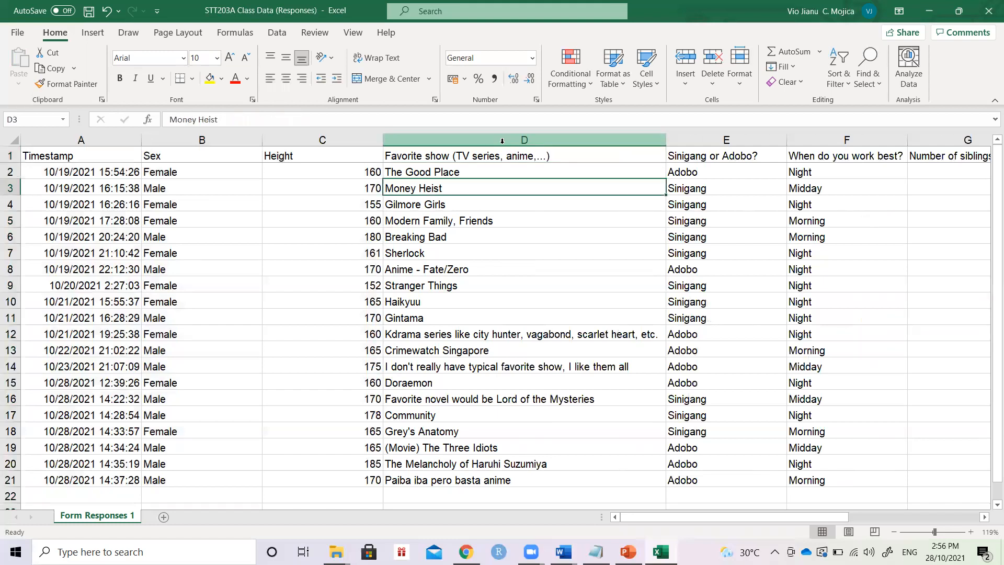
{"action": "key", "text": "Down"}
{"action": "key", "text": "Down"}
{"action": "key", "text": "Down"}
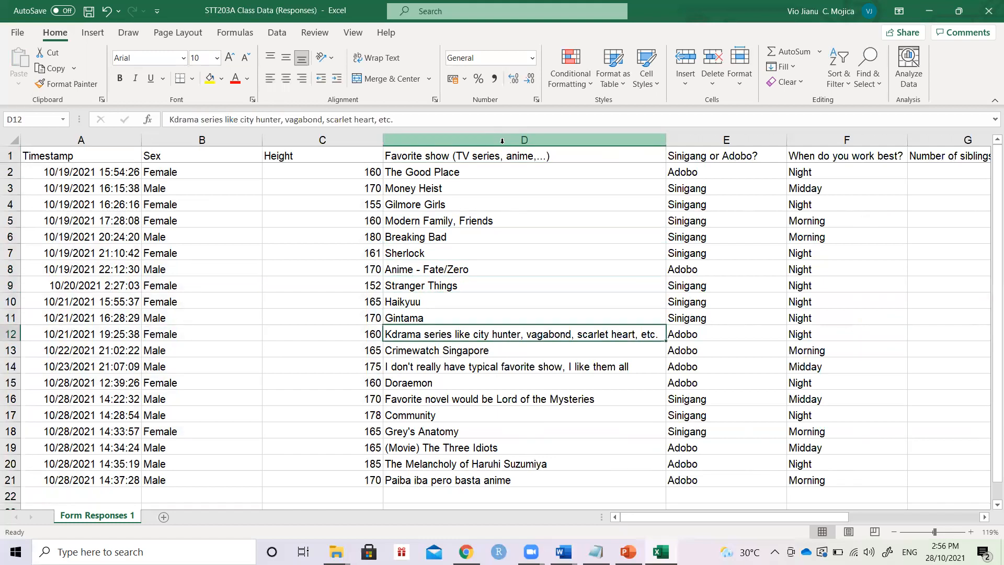
Examine the unclear favorite show responses in D12, D14 and D16 for answers that do not name a single show
{"action": "key", "text": "F2"}
{"action": "key", "text": "Escape"}
{"action": "key", "text": "Down"}
{"action": "key", "text": "Down"}
{"action": "key", "text": "Down"}
{"action": "key", "text": "Down"}
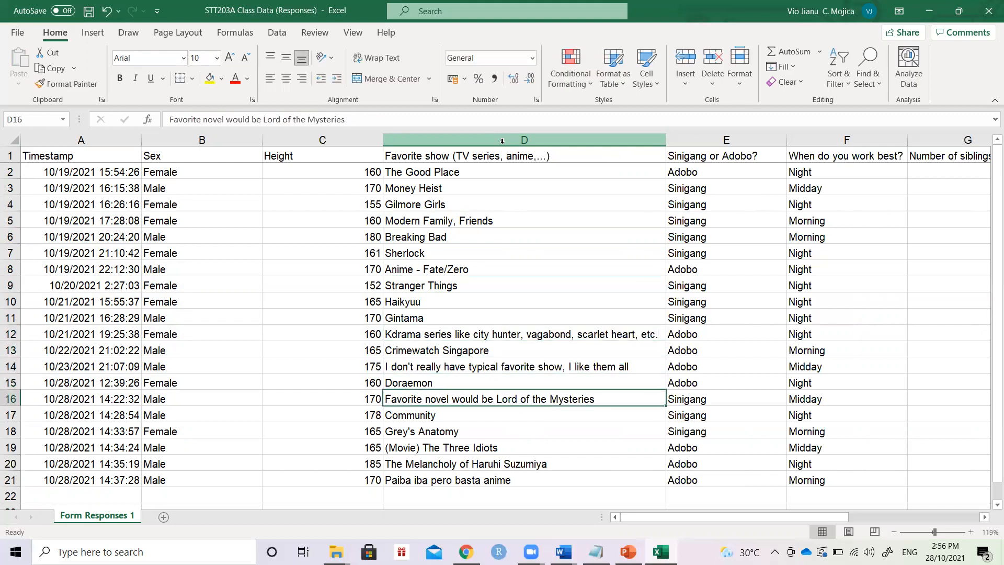
{"action": "key", "text": "Up"}
{"action": "key", "text": "Up"}
{"action": "key", "text": "Down"}
{"action": "key", "text": "Down"}
{"action": "key", "text": "F2"}
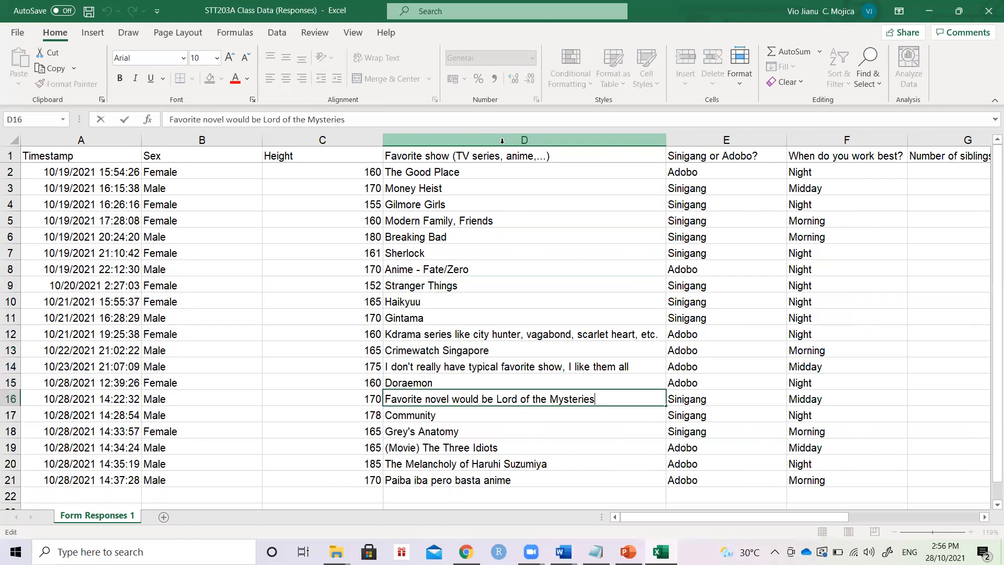
{"action": "key", "text": "Escape"}
{"action": "key", "text": "Up"}
{"action": "key", "text": "Up"}
{"action": "key", "text": "F2"}
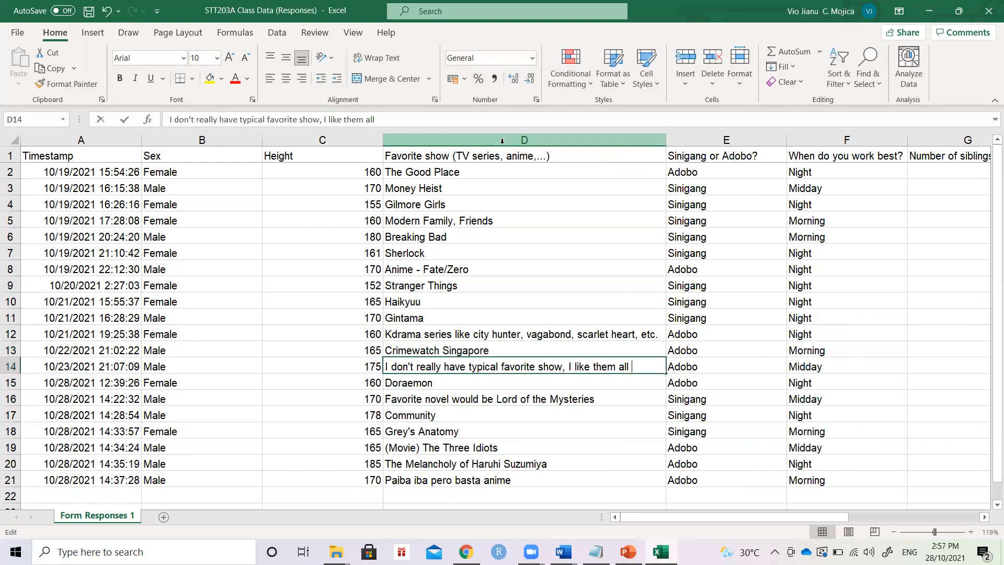
{"action": "key", "text": "Escape"}
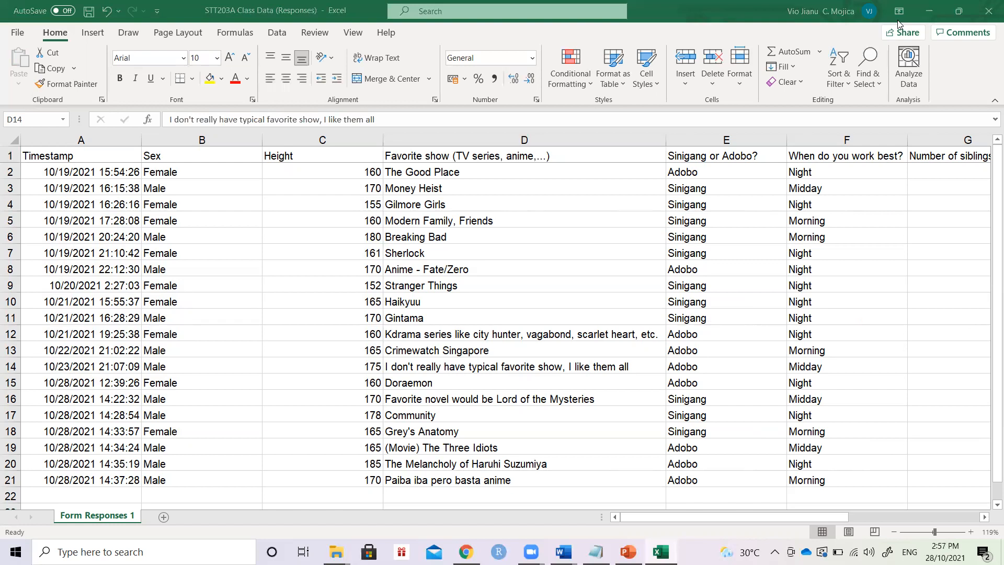
Select the favorite show column from D1 to D21 to review its responses as a whole
{"action": "left_click", "coordinate": [540, 180]}
{"action": "left_click", "coordinate": [540, 180]}
{"action": "key", "text": "Up"}
{"action": "key", "text": "Up"}
{"action": "key", "text": "Down"}
{"action": "key", "text": "Down"}
{"action": "key", "text": "Up"}
{"action": "key", "text": "Up"}
{"action": "key", "text": "Down"}
{"action": "key", "text": "Up"}
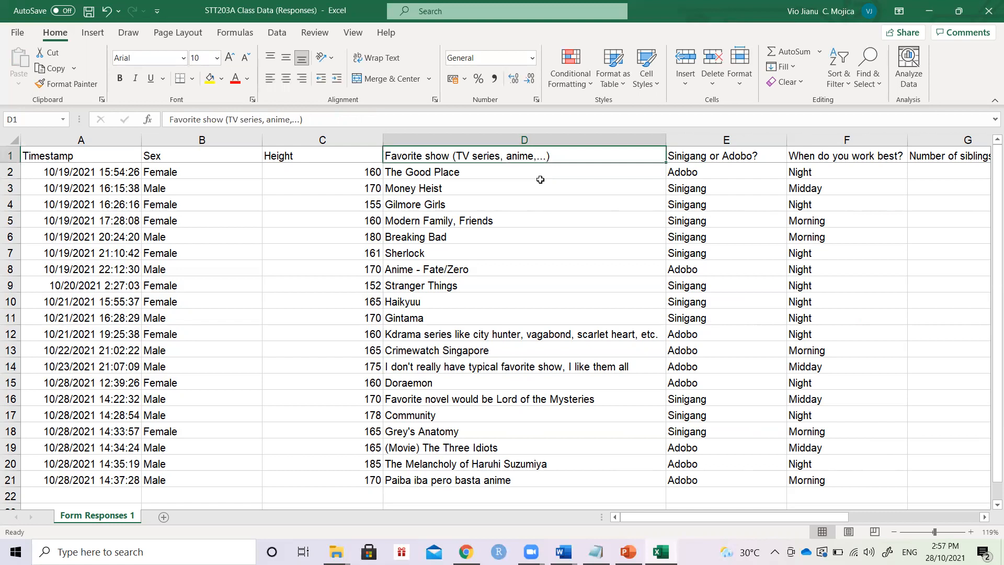
{"action": "key", "text": "shift+Down"}
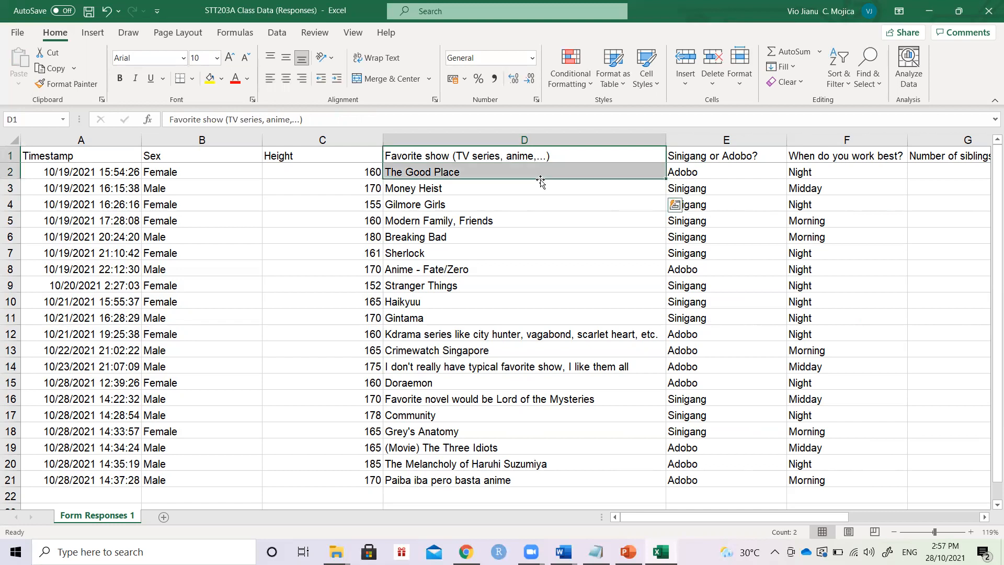
{"action": "key", "text": "shift+Down"}
{"action": "key", "text": "shift+Down"}
{"action": "key", "text": "shift+Down"}
{"action": "key", "text": "shift+Down"}
{"action": "key", "text": "shift+Down"}
{"action": "key", "text": "shift+Down"}
{"action": "key", "text": "shift+Down"}
{"action": "key", "text": "shift+Down"}
{"action": "key", "text": "shift+Down"}
{"action": "key", "text": "shift+Down"}
{"action": "key", "text": "shift+Down"}
{"action": "key", "text": "shift+Down"}
{"action": "key", "text": "shift+Down"}
{"action": "key", "text": "shift+Down"}
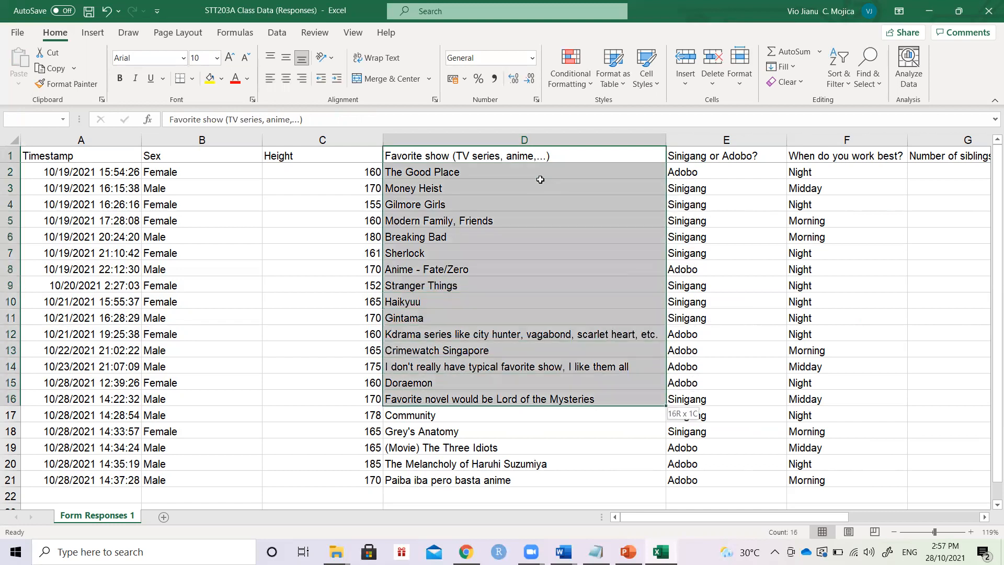
{"action": "key", "text": "shift+Down"}
{"action": "key", "text": "shift+Down"}
{"action": "key", "text": "shift+Down"}
{"action": "key", "text": "shift+Down"}
{"action": "key", "text": "shift+Down"}
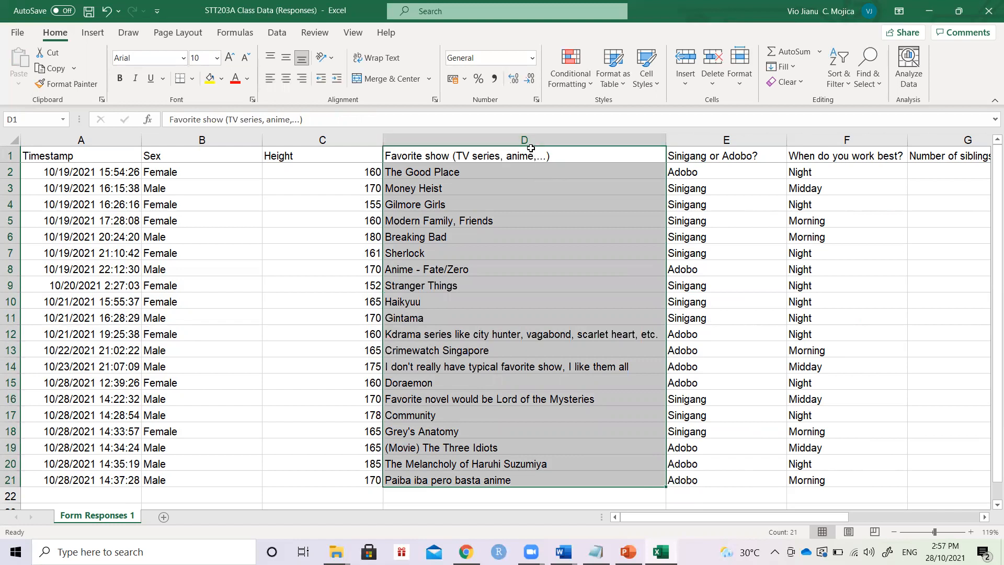
Go through the favorite show responses one by one from D2 to D21, considering how they could be categorized
{"action": "left_click", "coordinate": [520, 172]}
{"action": "key", "text": "Down"}
{"action": "key", "text": "Down"}
{"action": "key", "text": "Down"}
{"action": "key", "text": "Down"}
{"action": "key", "text": "Down"}
{"action": "key", "text": "Down"}
{"action": "key", "text": "Down"}
{"action": "key", "text": "Down"}
{"action": "key", "text": "Down"}
{"action": "key", "text": "Down"}
{"action": "key", "text": "Down"}
{"action": "key", "text": "Down"}
{"action": "key", "text": "Down"}
{"action": "key", "text": "Down"}
{"action": "key", "text": "Down"}
{"action": "key", "text": "Down"}
{"action": "key", "text": "Down"}
{"action": "key", "text": "Down"}
{"action": "key", "text": "Down"}
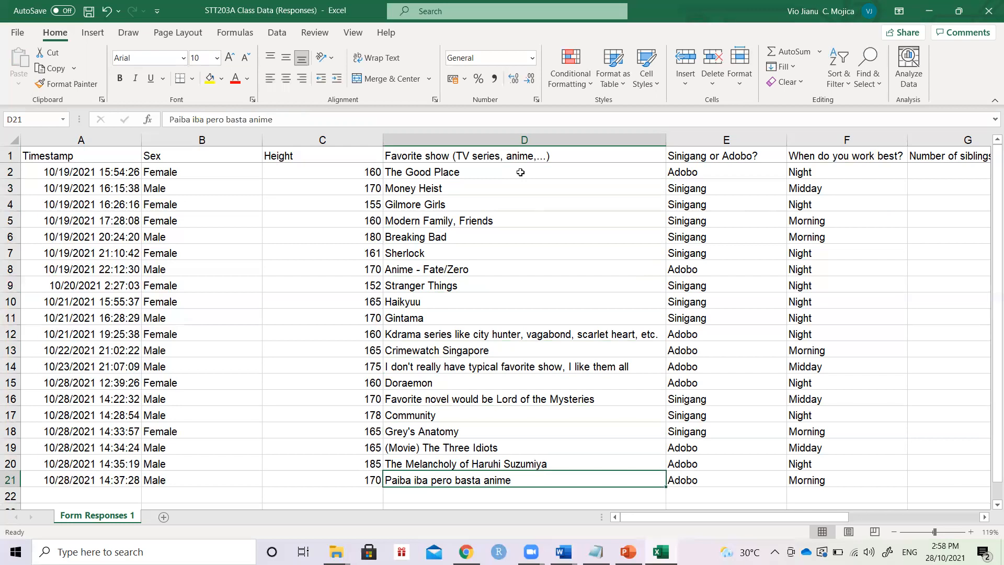
Insert a blank column before Sinigang or Adobo? and head it Genre in E1
{"action": "left_click", "coordinate": [674, 140]}
{"action": "right_click", "coordinate": [678, 144]}
{"action": "left_click", "coordinate": [712, 256]}
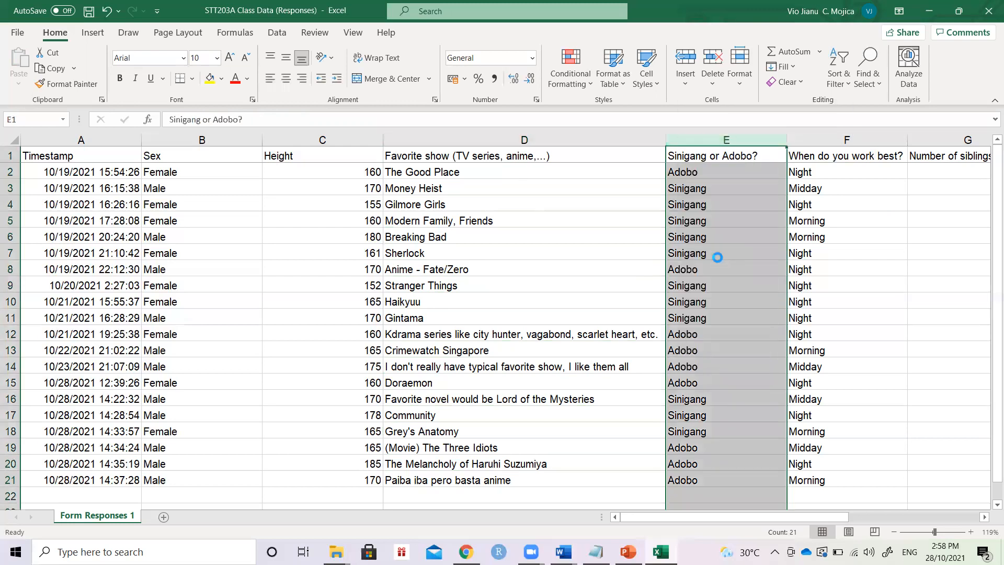
{"action": "scroll", "coordinate": [718, 258], "scroll_direction": "right", "scroll_amount": 1}
{"action": "type", "text": "Genre"}
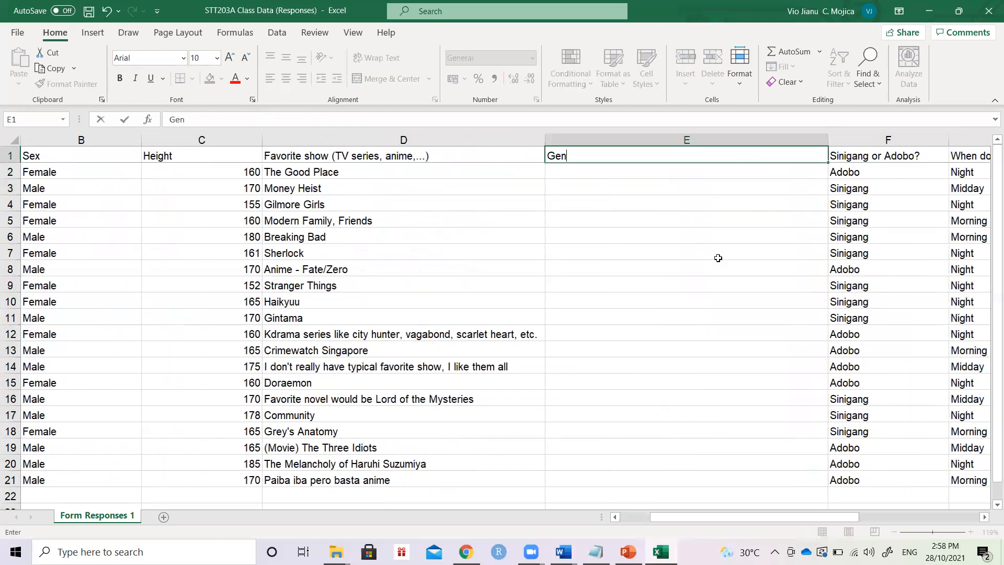
{"action": "key", "text": "Return"}
{"action": "key", "text": "Left"}
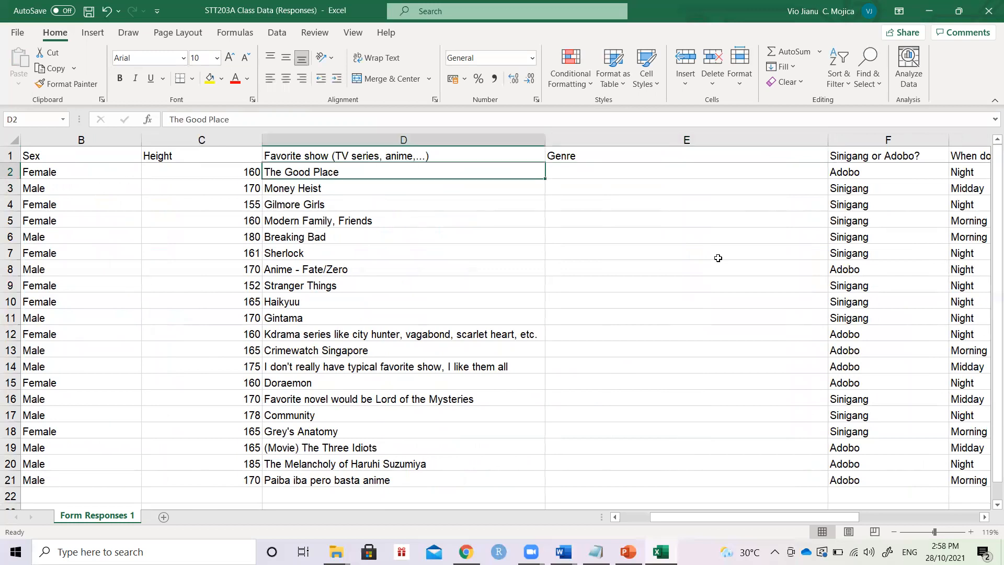
Select the empty Genre cells E2 to E21 and compare them with the favorite show responses in column D
{"action": "key", "text": "Right"}
{"action": "key", "text": "shift+Down"}
{"action": "key", "text": "shift+Down"}
{"action": "key", "text": "shift+Down"}
{"action": "key", "text": "shift+Down"}
{"action": "key", "text": "shift+Down"}
{"action": "key", "text": "shift+Down"}
{"action": "key", "text": "shift+Down"}
{"action": "key", "text": "shift+Down"}
{"action": "key", "text": "shift+Down"}
{"action": "key", "text": "shift+Down"}
{"action": "key", "text": "shift+Down"}
{"action": "key", "text": "shift+Down"}
{"action": "key", "text": "shift+Down"}
{"action": "key", "text": "shift+Down"}
{"action": "key", "text": "shift+Down"}
{"action": "key", "text": "shift+Down"}
{"action": "key", "text": "shift+Down"}
{"action": "key", "text": "shift+Down"}
{"action": "key", "text": "shift+Down"}
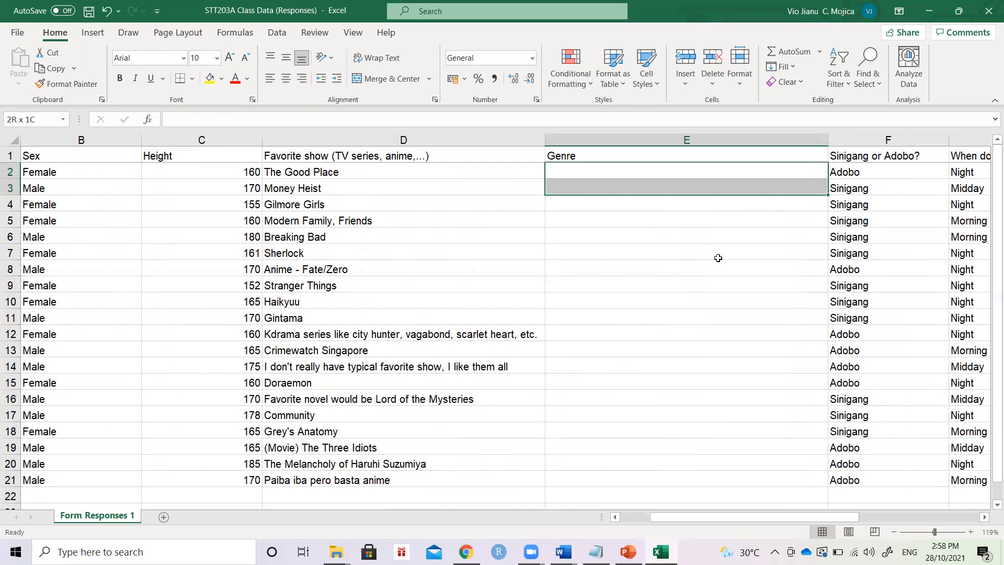
{"action": "key", "text": "shift+Left"}
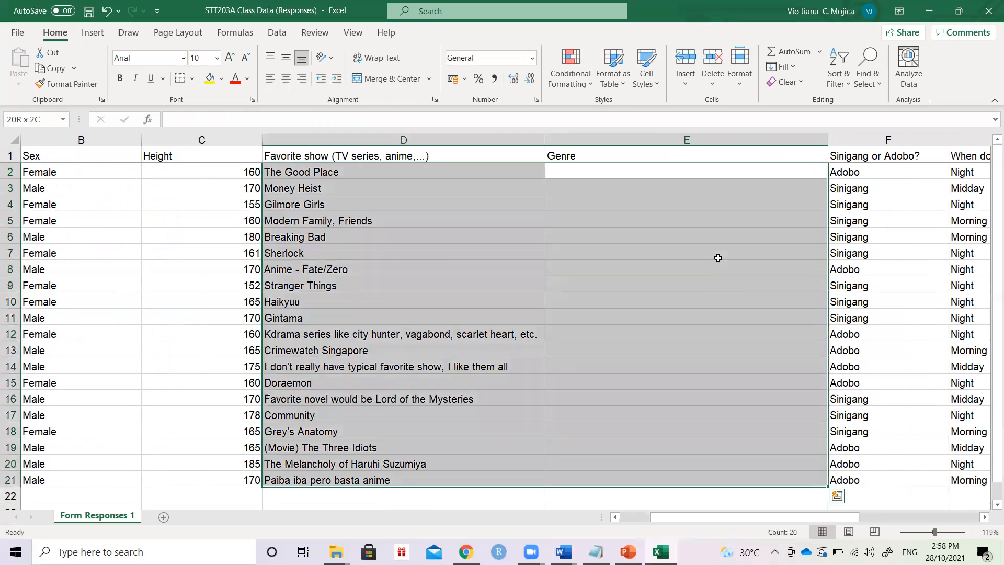
{"action": "key", "text": "shift+Right"}
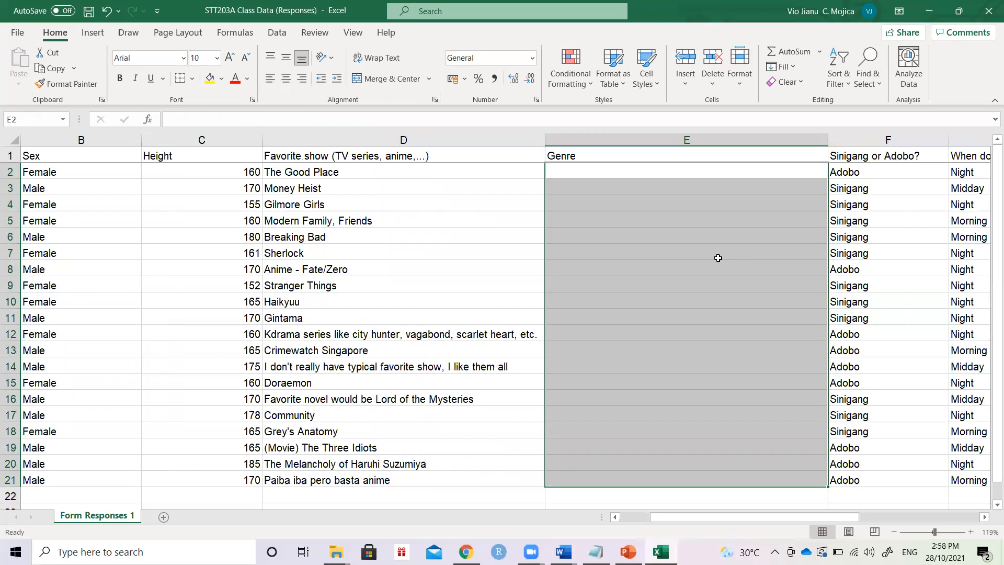
{"action": "key", "text": "Up"}
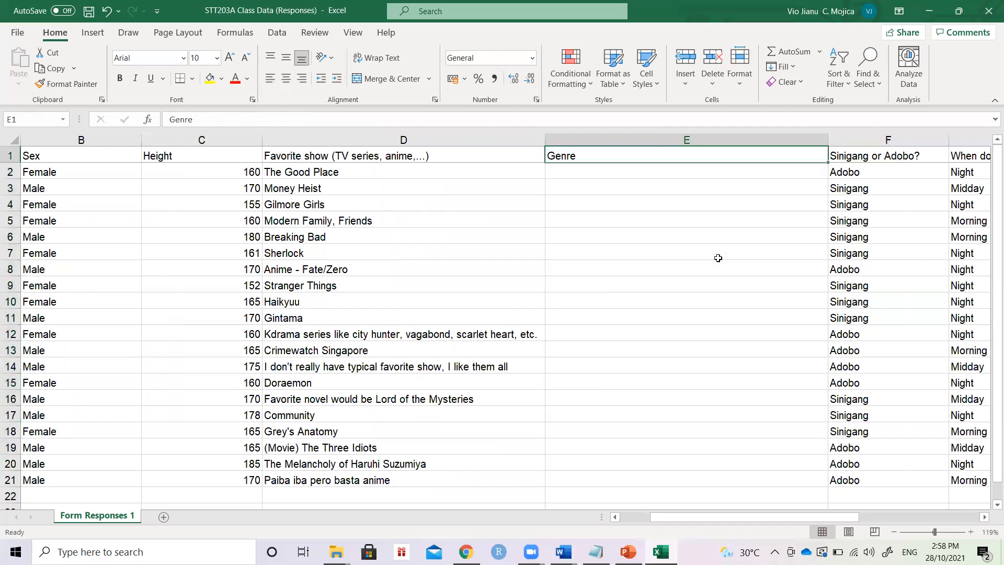
Clear the Genre header in E1 and delete the inserted column E
{"action": "key", "text": "Delete"}
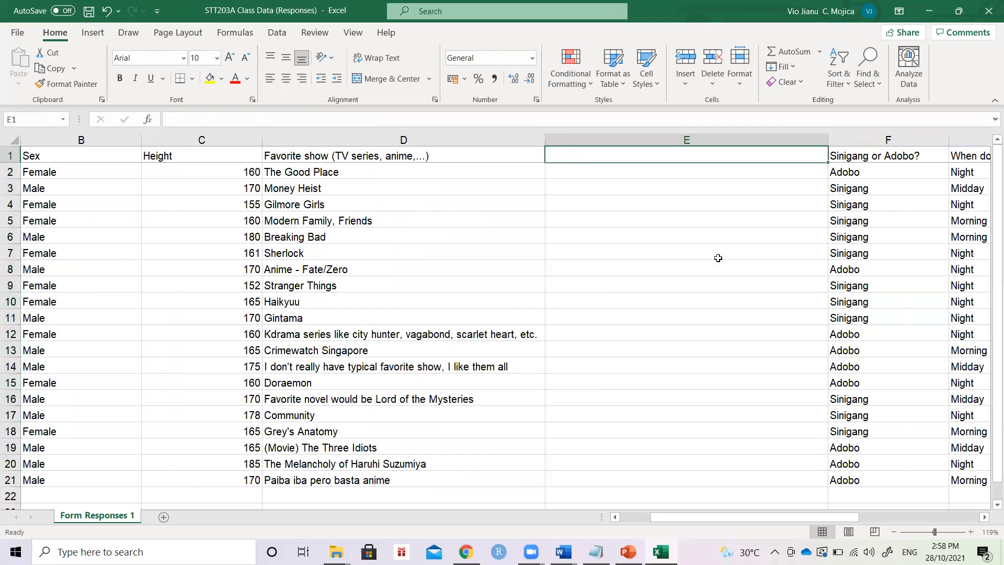
{"action": "left_click", "coordinate": [603, 137]}
{"action": "right_click", "coordinate": [603, 137]}
{"action": "left_click", "coordinate": [649, 265]}
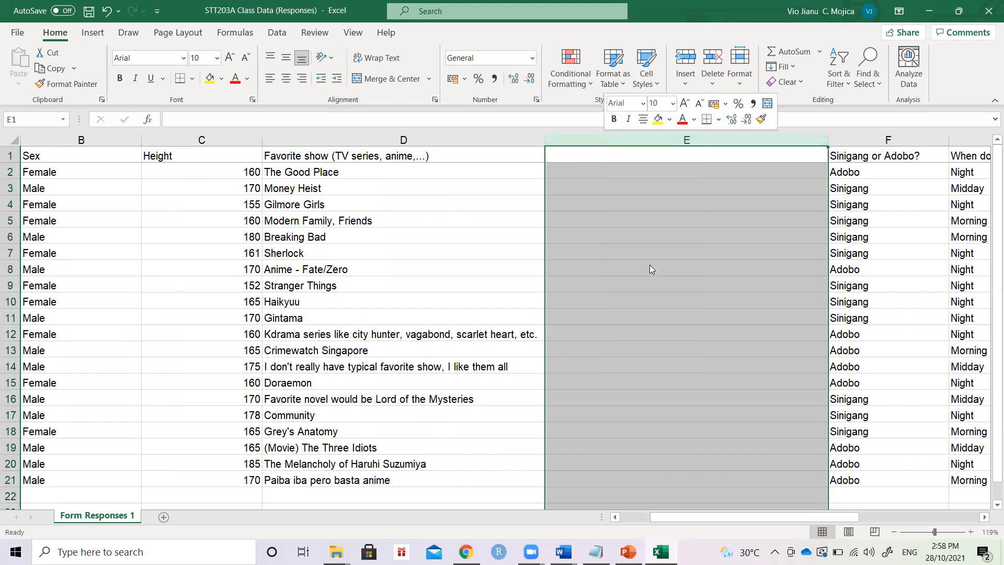
Check the headers A1 to D1, and review the Sinigang or Adobo? responses in E1 to E21 for inconsistencies
{"action": "left_click", "coordinate": [480, 156]}
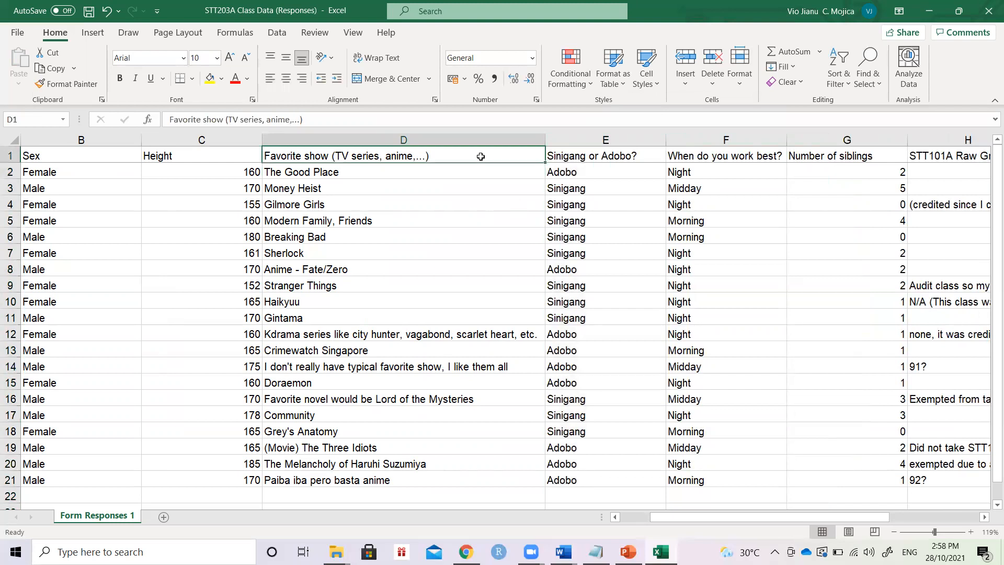
{"action": "key", "text": "Left"}
{"action": "key", "text": "Left"}
{"action": "key", "text": "Left"}
{"action": "key", "text": "Right"}
{"action": "key", "text": "Right"}
{"action": "key", "text": "Right"}
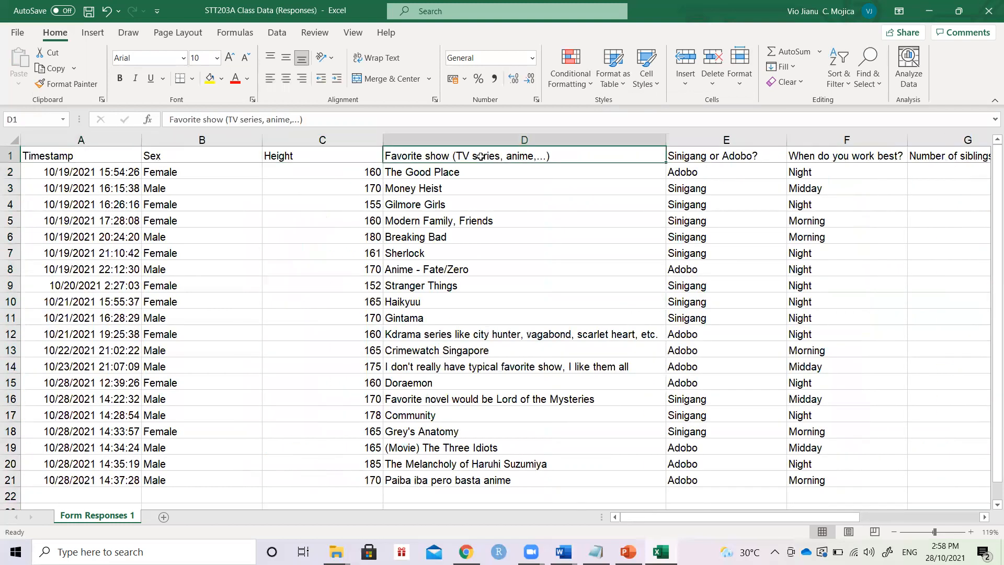
{"action": "key", "text": "Right"}
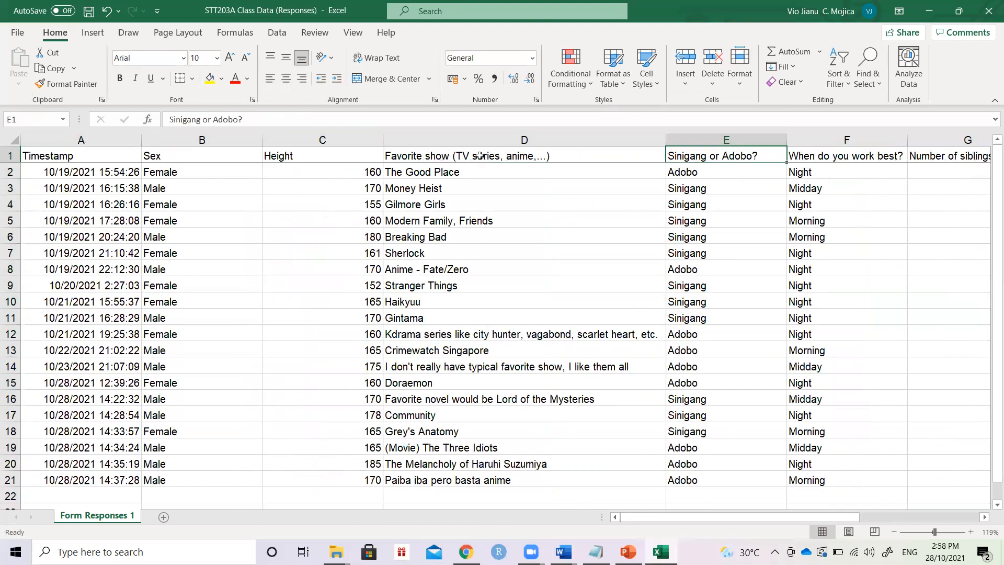
{"action": "key", "text": "shift+Down"}
{"action": "key", "text": "shift+Down"}
{"action": "key", "text": "shift+Down"}
{"action": "key", "text": "shift+Down"}
{"action": "key", "text": "shift+Down"}
{"action": "key", "text": "shift+Down"}
{"action": "key", "text": "shift+Down"}
{"action": "key", "text": "shift+Down"}
{"action": "key", "text": "shift+Down"}
{"action": "key", "text": "shift+Down"}
{"action": "key", "text": "shift+Down"}
{"action": "key", "text": "shift+Down"}
{"action": "key", "text": "shift+Down"}
{"action": "key", "text": "shift+Down"}
{"action": "key", "text": "shift+Down"}
{"action": "key", "text": "shift+Down"}
{"action": "key", "text": "shift+Down"}
{"action": "key", "text": "shift+Down"}
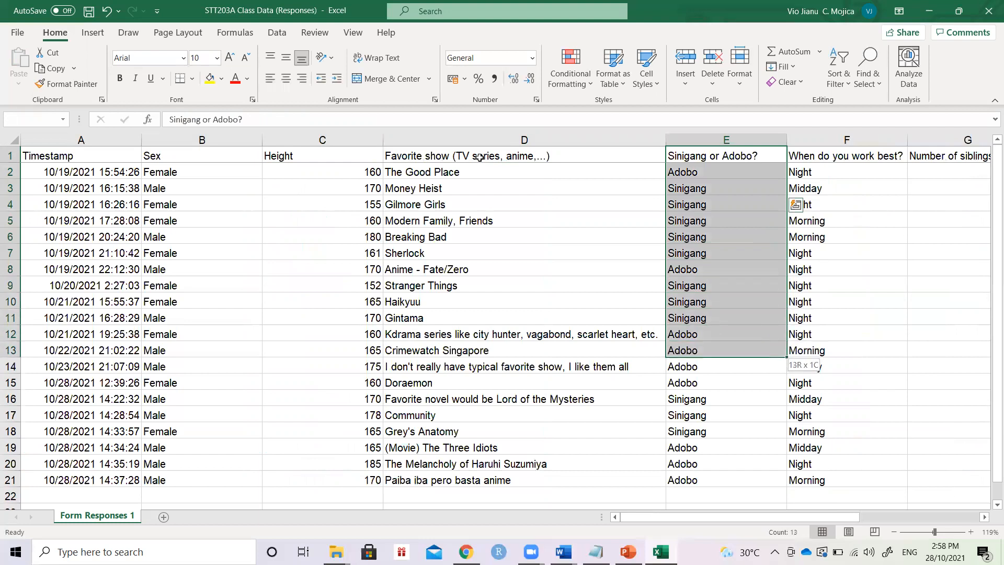
{"action": "key", "text": "shift+Down"}
{"action": "key", "text": "shift+Down"}
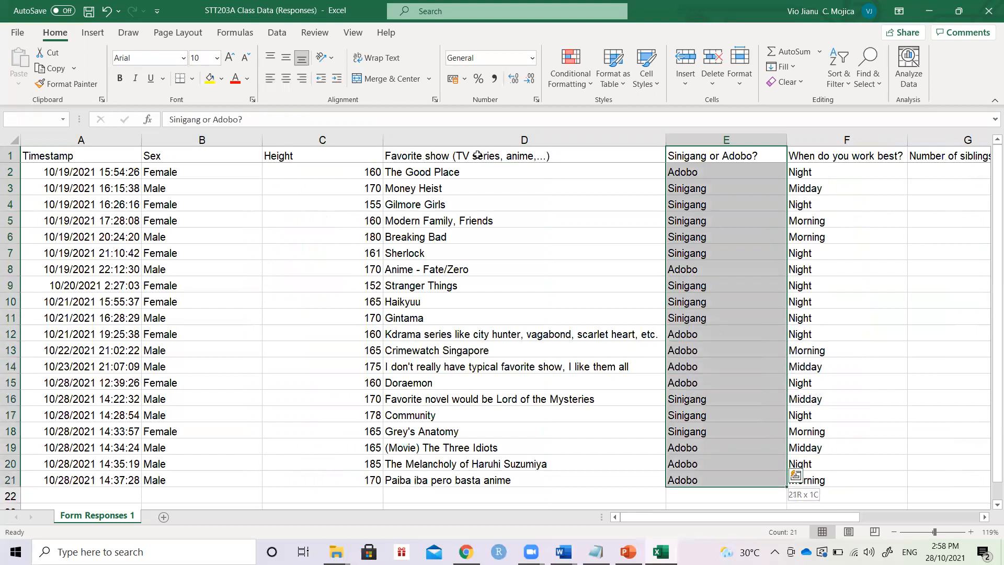
Review the When do you work best? responses in F1 to F21 for inconsistent entries
{"action": "key", "text": "Right"}
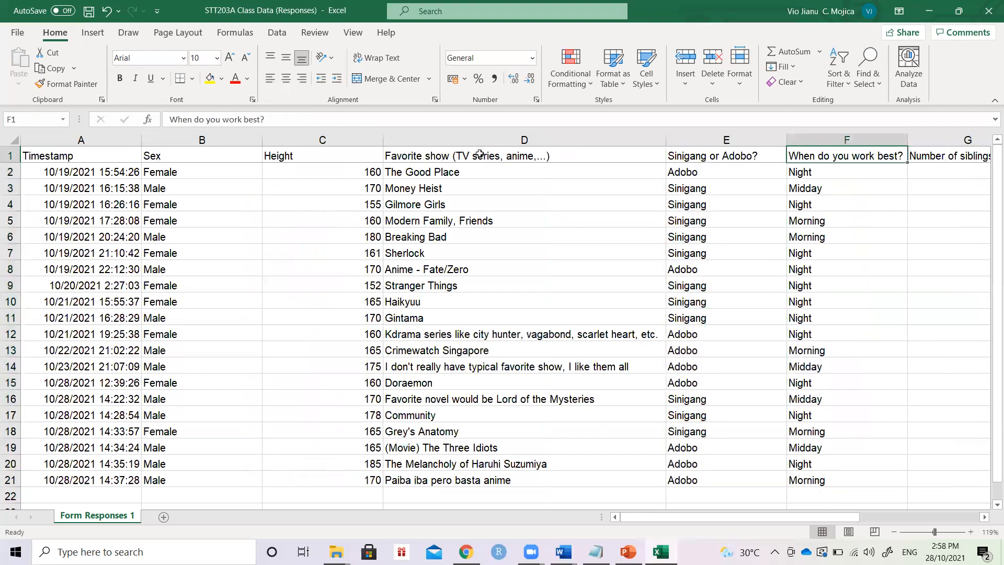
{"action": "key", "text": "Down"}
{"action": "key", "text": "Down"}
{"action": "key", "text": "Up"}
{"action": "key", "text": "Up"}
{"action": "key", "text": "shift+Down"}
{"action": "key", "text": "shift+Down"}
{"action": "key", "text": "shift+Down"}
{"action": "key", "text": "shift+Down"}
{"action": "key", "text": "shift+Down"}
{"action": "key", "text": "shift+Down"}
{"action": "key", "text": "shift+Down"}
{"action": "key", "text": "shift+Down"}
{"action": "key", "text": "shift+Down"}
{"action": "key", "text": "shift+Down"}
{"action": "key", "text": "shift+Down"}
{"action": "key", "text": "shift+Down"}
{"action": "key", "text": "shift+Down"}
{"action": "key", "text": "shift+Down"}
{"action": "key", "text": "shift+Down"}
{"action": "key", "text": "shift+Down"}
{"action": "key", "text": "shift+Down"}
{"action": "key", "text": "shift+Down"}
{"action": "key", "text": "shift+Down"}
{"action": "key", "text": "shift+Down"}
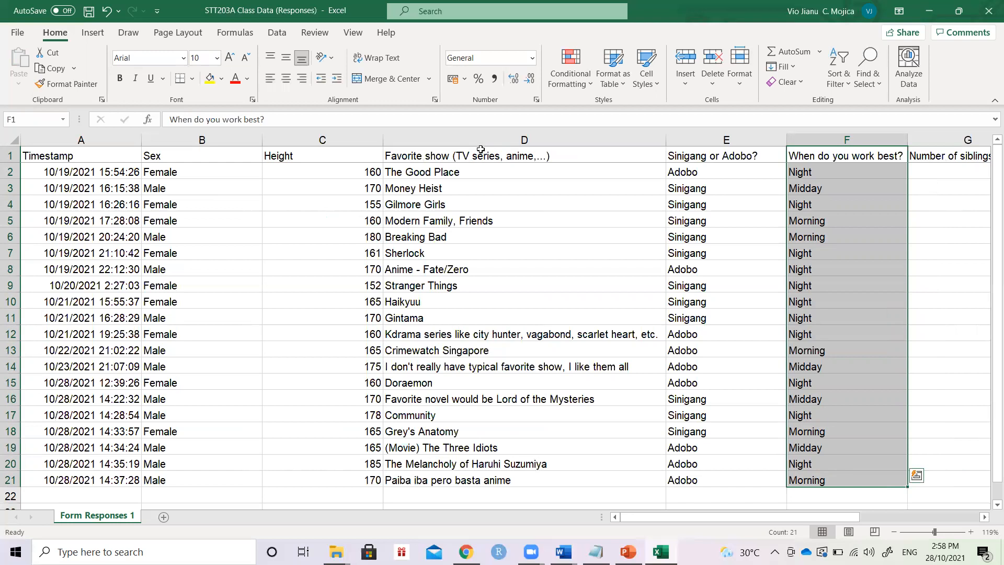
{"action": "key", "text": "Up"}
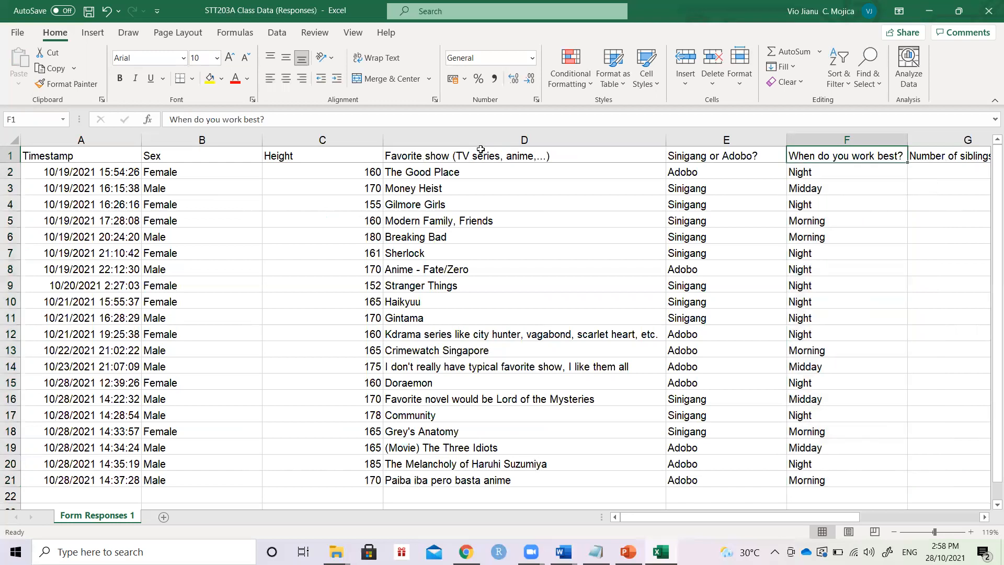
Review the number of siblings values in G2 to G21, and go to the STT101A Raw Grade header in H1
{"action": "key", "text": "Right"}
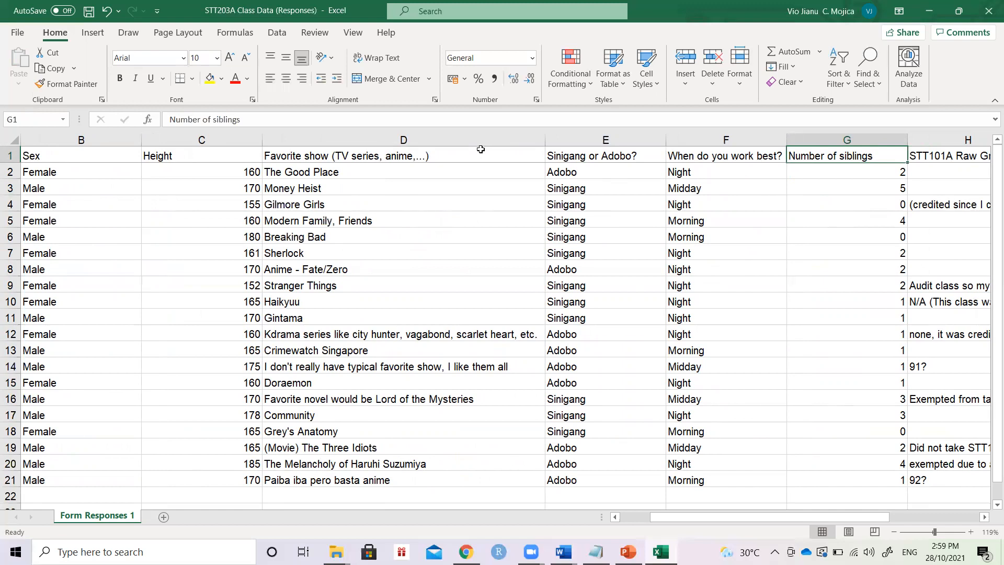
{"action": "key", "text": "Down"}
{"action": "key", "text": "ctrl+shift+Down"}
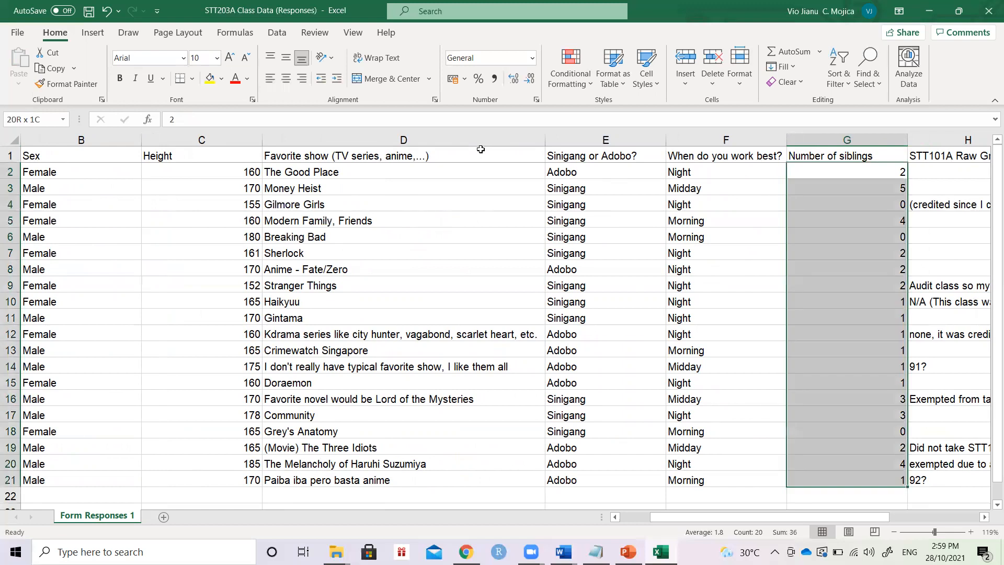
{"action": "key", "text": "Up"}
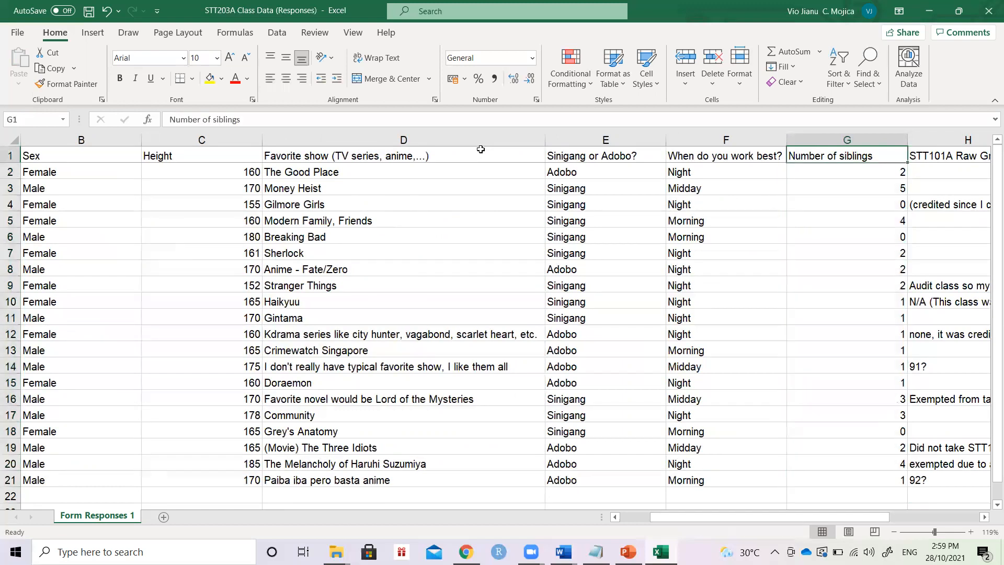
{"action": "key", "text": "Right"}
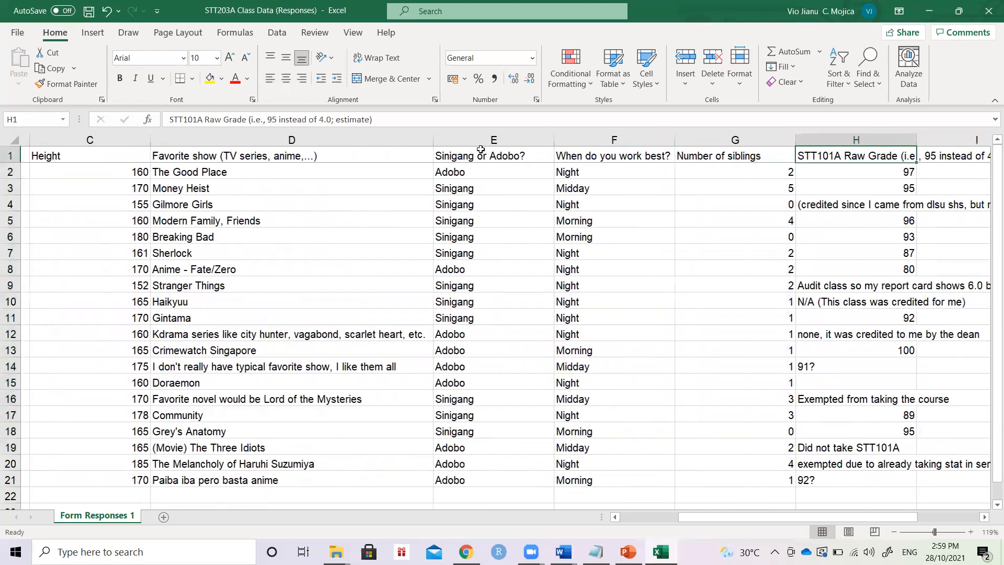
Compare the headers around Number of siblings and STT101A Raw Grade, and return to H1
{"action": "key", "text": "Left"}
{"action": "key", "text": "Left"}
{"action": "key", "text": "Right"}
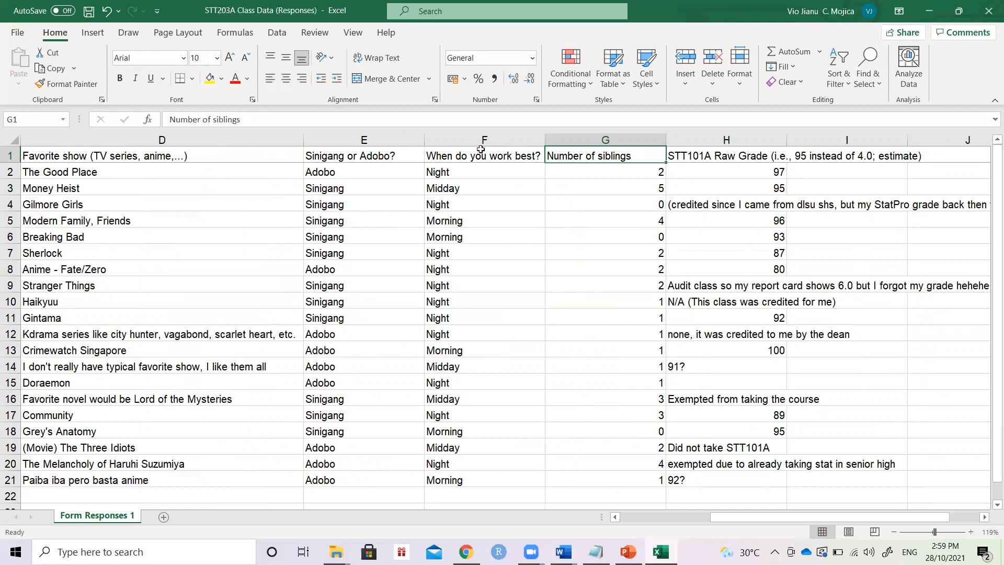
{"action": "key", "text": "Down"}
{"action": "key", "text": "shift+Down"}
{"action": "key", "text": "shift+Up"}
{"action": "key", "text": "Up"}
{"action": "key", "text": "Right"}
{"action": "key", "text": "Right"}
{"action": "key", "text": "Right"}
{"action": "key", "text": "Right"}
{"action": "key", "text": "Right"}
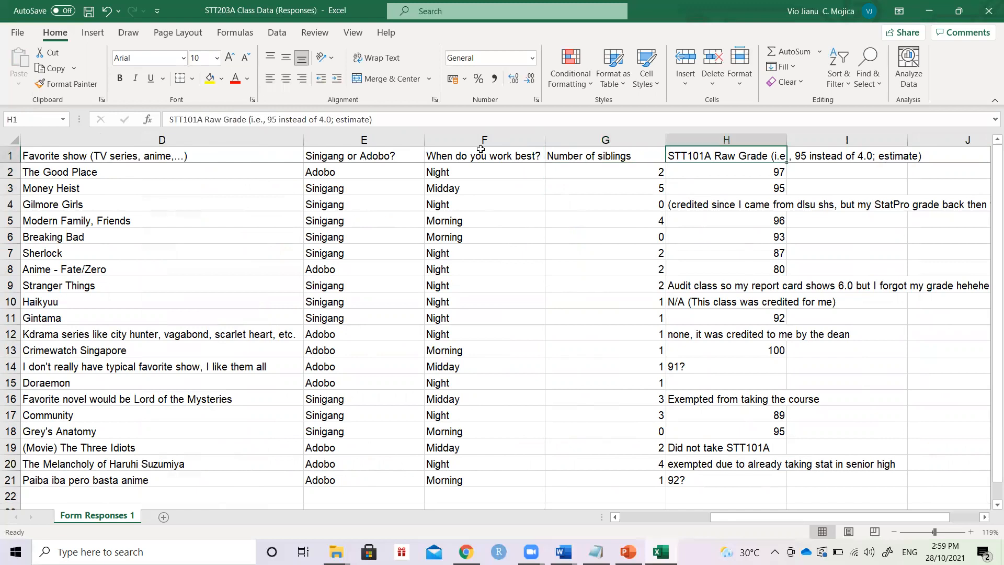
{"action": "key", "text": "Left"}
{"action": "key", "text": "Left"}
{"action": "key", "text": "Left"}
{"action": "key", "text": "Left"}
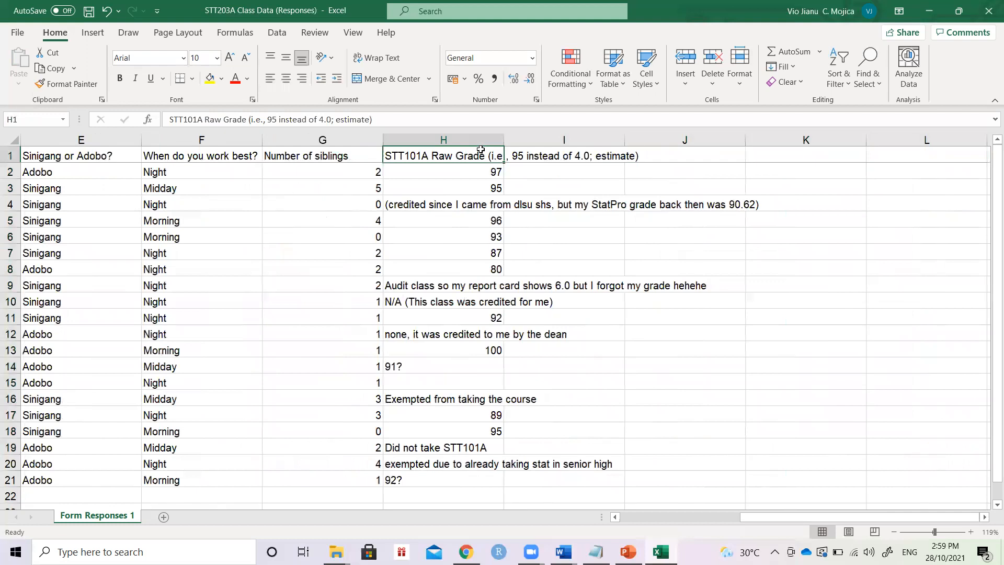
Review the STT101A Raw Grade responses in H2 to H21 for non-numeric, unclear or missing entries
{"action": "key", "text": "Down"}
{"action": "key", "text": "Down"}
{"action": "key", "text": "Down"}
{"action": "key", "text": "Down"}
{"action": "key", "text": "Down"}
{"action": "key", "text": "Down"}
{"action": "key", "text": "Down"}
{"action": "key", "text": "Down"}
{"action": "key", "text": "Down"}
{"action": "key", "text": "Down"}
{"action": "key", "text": "Down"}
{"action": "key", "text": "Down"}
{"action": "key", "text": "Down"}
{"action": "key", "text": "Down"}
{"action": "key", "text": "Down"}
{"action": "key", "text": "Down"}
{"action": "key", "text": "Down"}
{"action": "key", "text": "Down"}
{"action": "key", "text": "Down"}
{"action": "key", "text": "Down"}
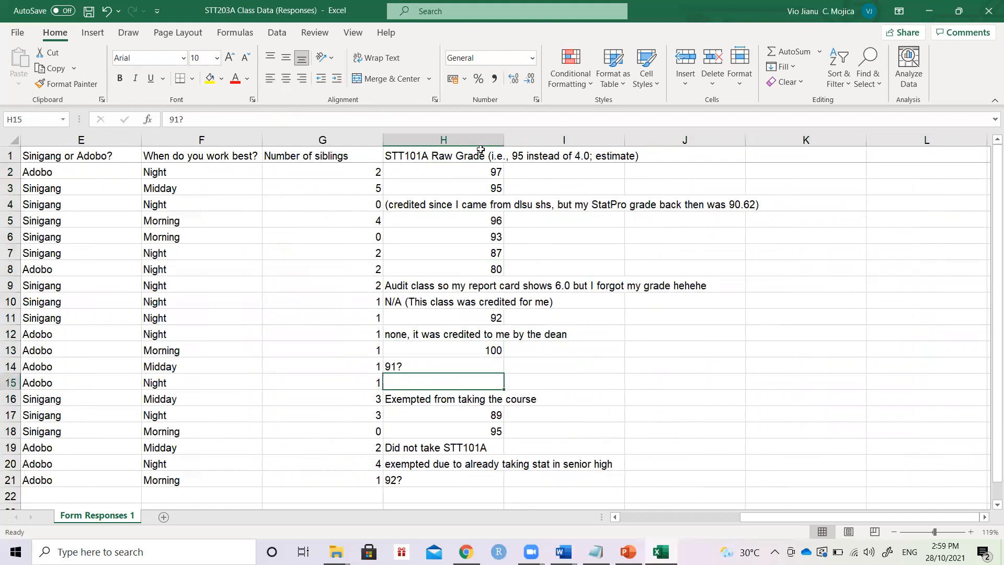
{"action": "key", "text": "Up"}
{"action": "key", "text": "Up"}
{"action": "key", "text": "Up"}
{"action": "key", "text": "Up"}
{"action": "key", "text": "Up"}
{"action": "key", "text": "Up"}
{"action": "key", "text": "Up"}
{"action": "key", "text": "Up"}
{"action": "key", "text": "Up"}
{"action": "key", "text": "Up"}
{"action": "key", "text": "Up"}
{"action": "key", "text": "Up"}
{"action": "key", "text": "Up"}
{"action": "key", "text": "Up"}
{"action": "key", "text": "Up"}
{"action": "key", "text": "Up"}
{"action": "key", "text": "Up"}
{"action": "key", "text": "Up"}
{"action": "key", "text": "Up"}
{"action": "key", "text": "Up"}
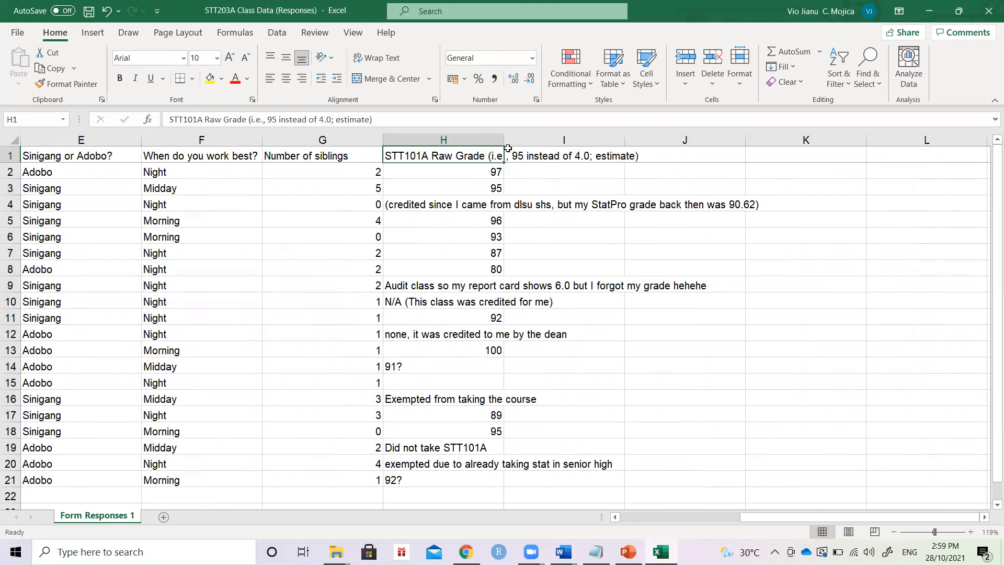
Widen column H to fit its longest entry, and read the text responses in H4, H9 and H10
{"action": "double_click", "coordinate": [504, 141]}
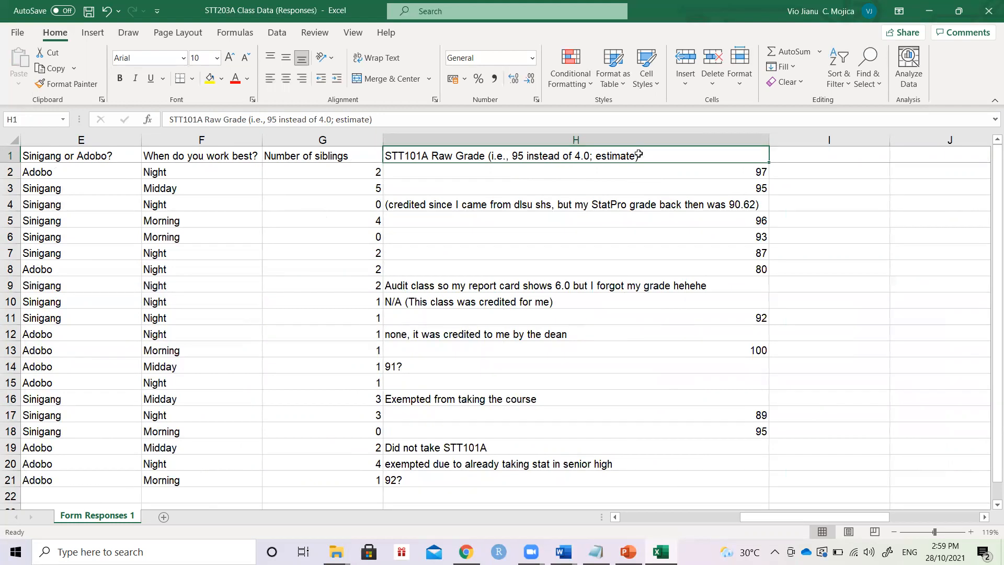
{"action": "left_click", "coordinate": [675, 207]}
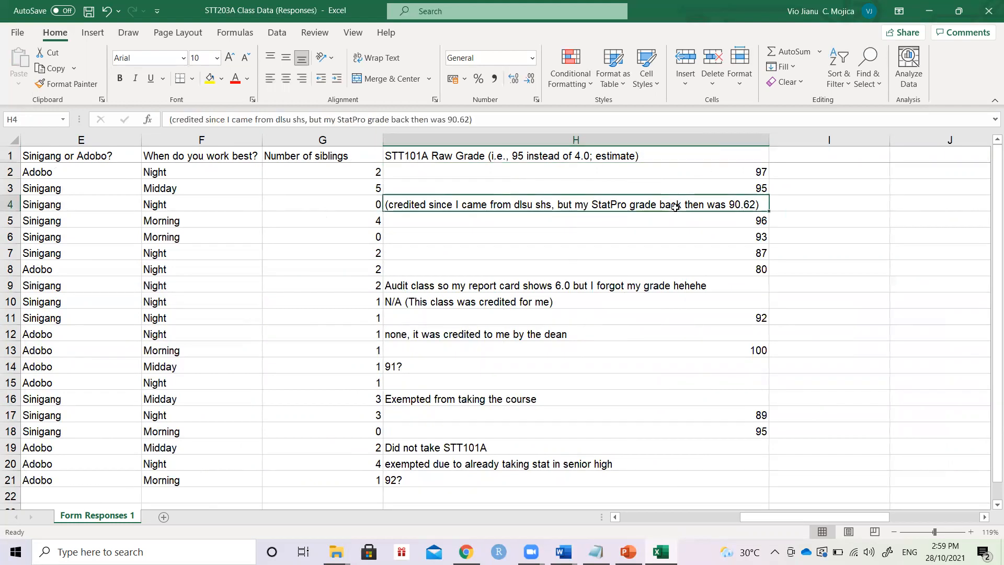
{"action": "key", "text": "Down"}
{"action": "key", "text": "Down"}
{"action": "key", "text": "Down"}
{"action": "key", "text": "Down"}
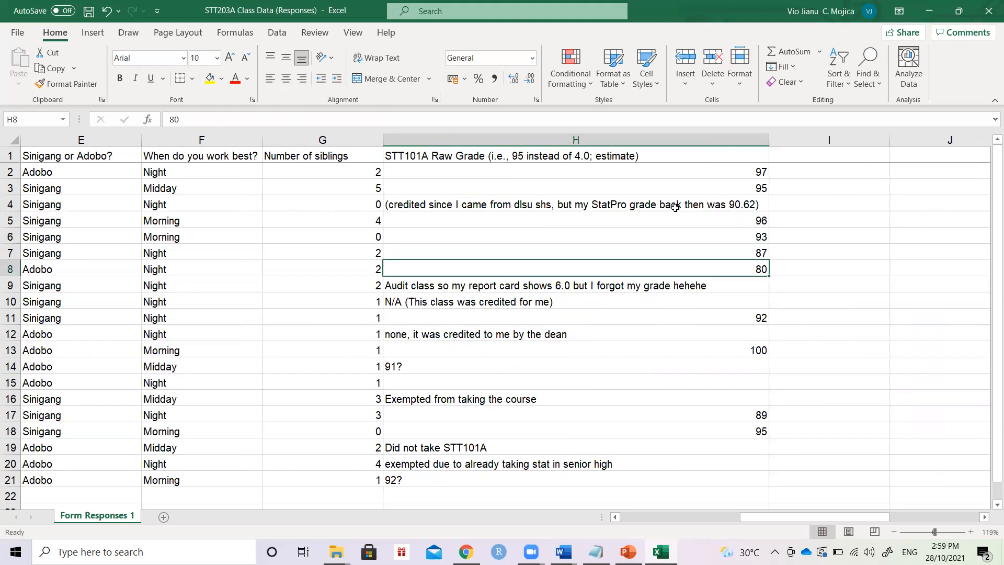
{"action": "key", "text": "Down"}
{"action": "key", "text": "Down"}
{"action": "key", "text": "Up"}
{"action": "key", "text": "Down"}
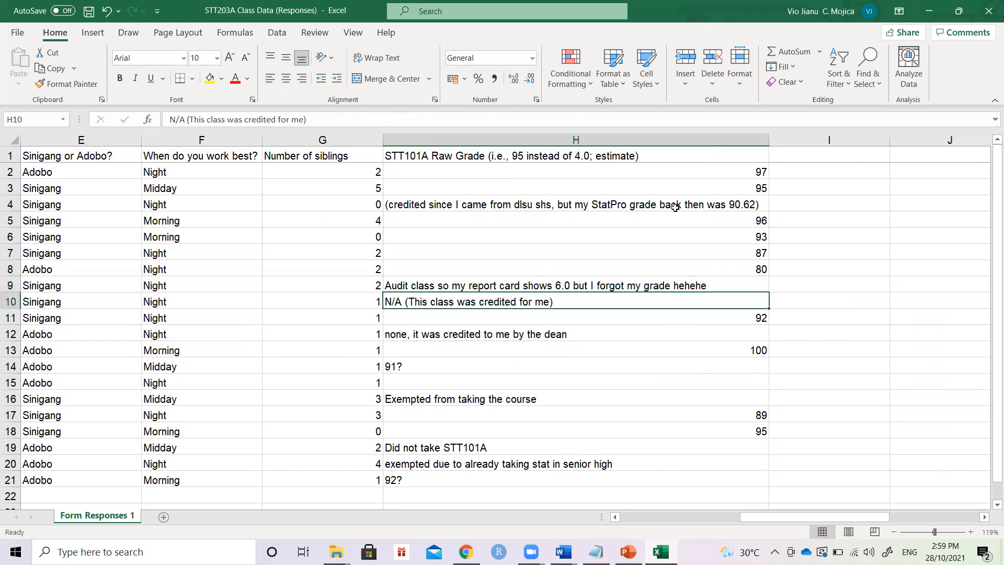
Replace the uncertain raw grade in H14 with 91
{"action": "key", "text": "Down"}
{"action": "key", "text": "Down"}
{"action": "key", "text": "Down"}
{"action": "key", "text": "Down"}
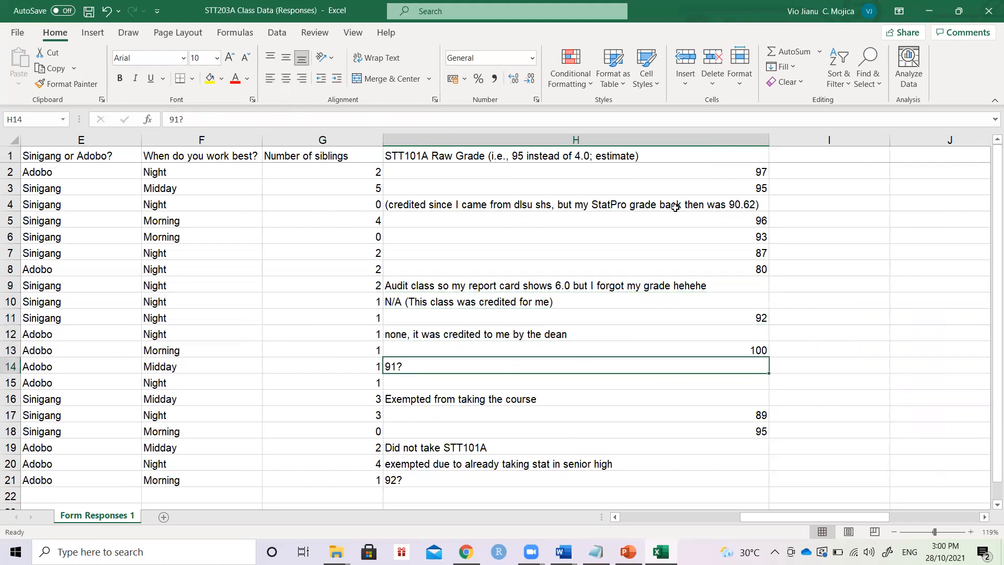
{"action": "type", "text": "91"}
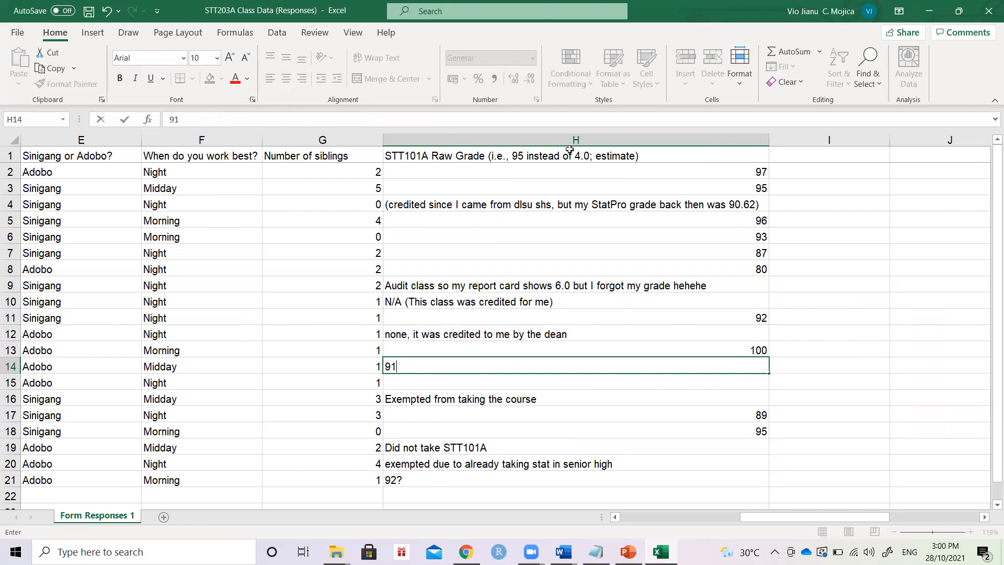
{"action": "key", "text": "Return"}
Replace the uncertain raw grade in H21 with 92
{"action": "key", "text": "Down"}
{"action": "key", "text": "Down"}
{"action": "key", "text": "Down"}
{"action": "key", "text": "Down"}
{"action": "key", "text": "Down"}
{"action": "key", "text": "Down"}
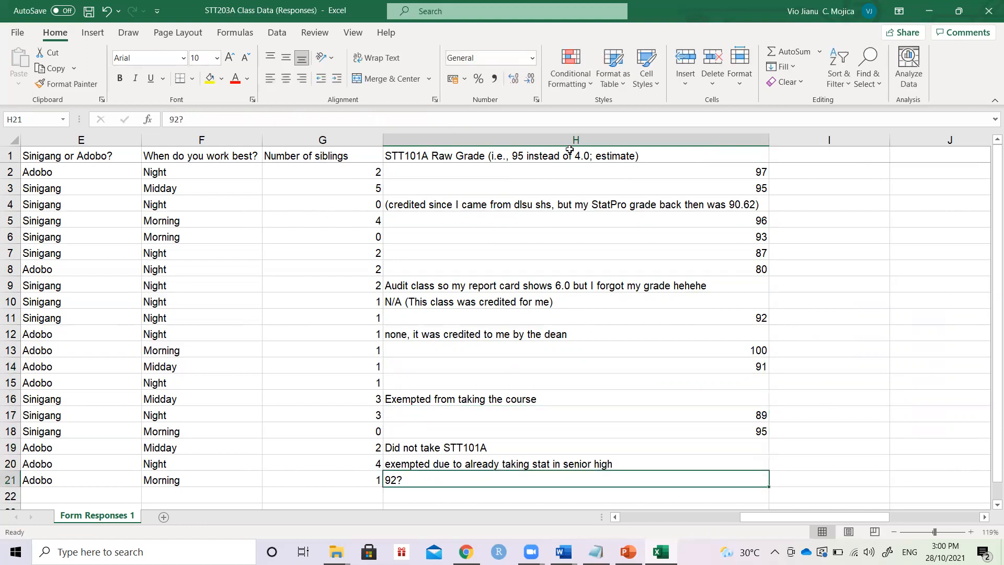
{"action": "key", "text": "F2"}
{"action": "key", "text": "shift+Home"}
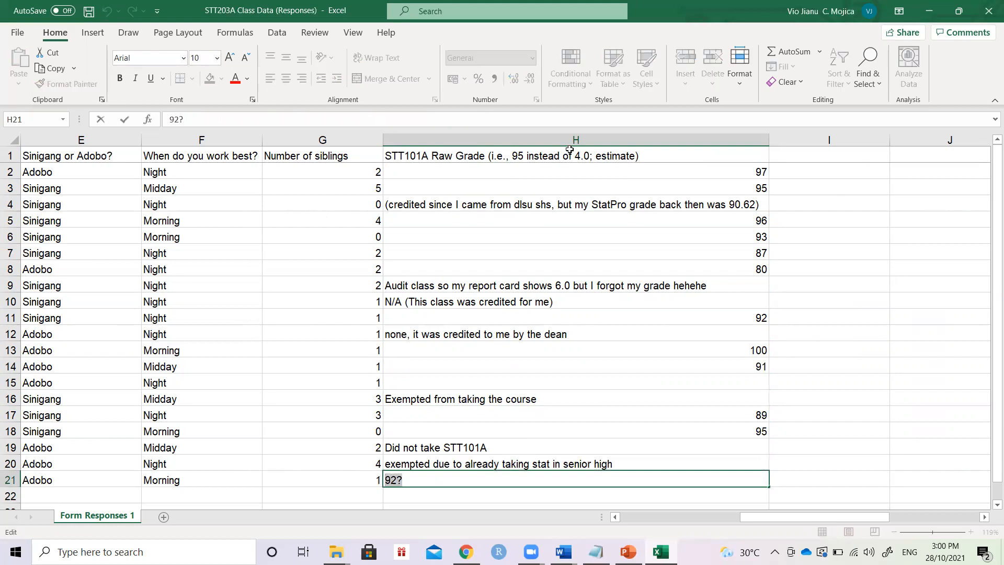
{"action": "type", "text": "92"}
{"action": "key", "text": "Up"}
Replace the text response about the StatPro grade in H4 with the rounded value 91
{"action": "key", "text": "Up"}
{"action": "key", "text": "Up"}
{"action": "key", "text": "Up"}
{"action": "key", "text": "Up"}
{"action": "key", "text": "Up"}
{"action": "key", "text": "Up"}
{"action": "key", "text": "Up"}
{"action": "key", "text": "Up"}
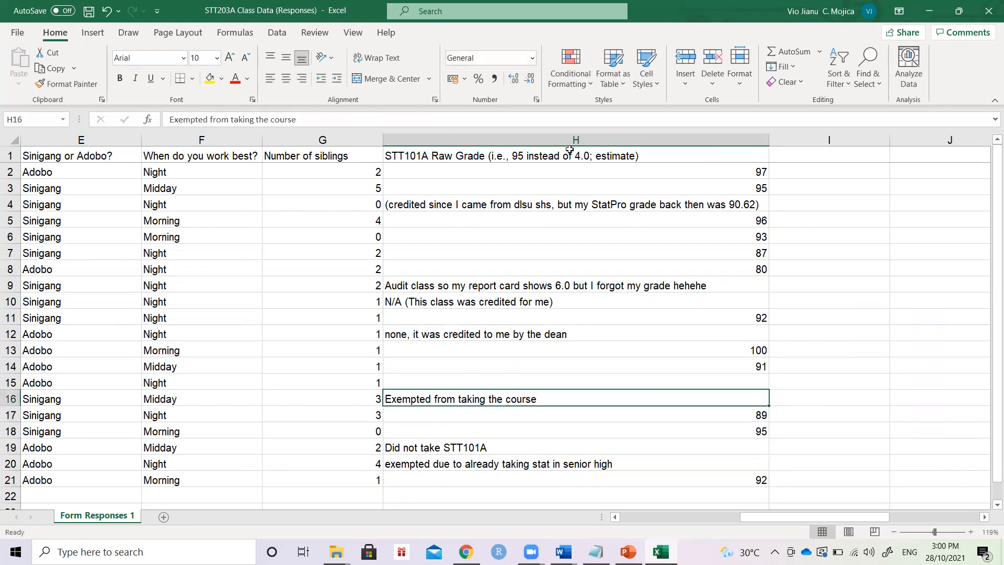
{"action": "key", "text": "Up"}
{"action": "key", "text": "Up"}
{"action": "key", "text": "Up"}
{"action": "key", "text": "Up"}
{"action": "key", "text": "Up"}
{"action": "key", "text": "Up"}
{"action": "key", "text": "Up"}
{"action": "key", "text": "Up"}
{"action": "key", "text": "Up"}
{"action": "key", "text": "Up"}
{"action": "key", "text": "Up"}
{"action": "key", "text": "Down"}
{"action": "key", "text": "Down"}
{"action": "key", "text": "Down"}
{"action": "key", "text": "Down"}
{"action": "key", "text": "Up"}
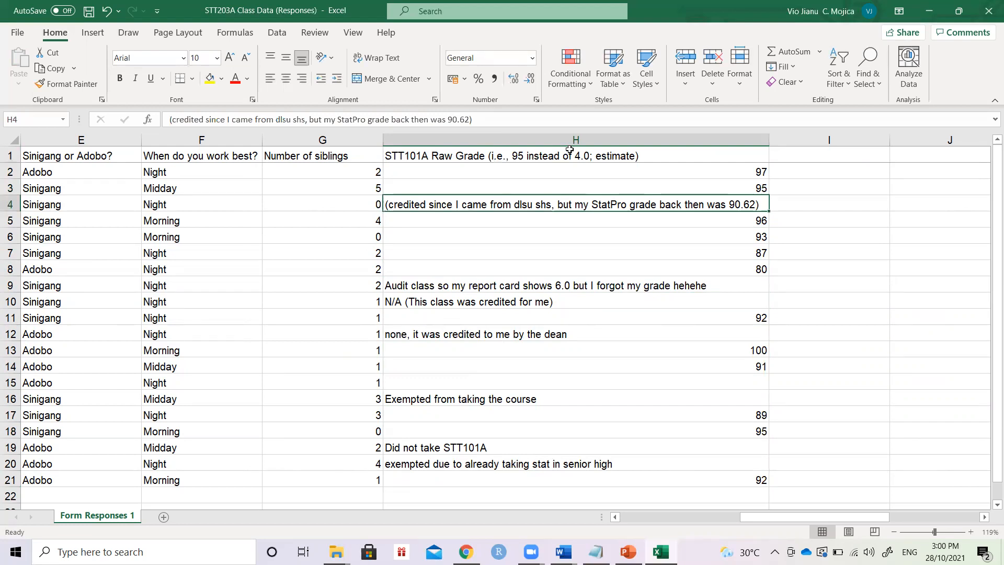
{"action": "type", "text": "91"}
{"action": "key", "text": "Return"}
Try clearing the text responses in H9 and H10 together, and undo the deletion
{"action": "key", "text": "Down"}
{"action": "key", "text": "Down"}
{"action": "key", "text": "Down"}
{"action": "key", "text": "Down"}
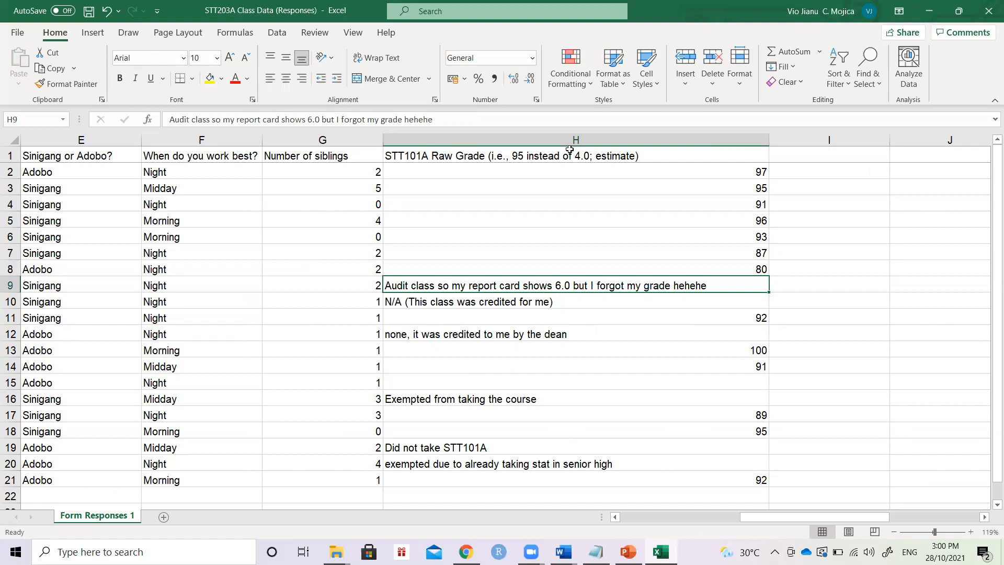
{"action": "key", "text": "Down"}
{"action": "key", "text": "Up"}
{"action": "key", "text": "Down"}
{"action": "key", "text": "Up"}
{"action": "key", "text": "shift+Down"}
{"action": "key", "text": "Delete"}
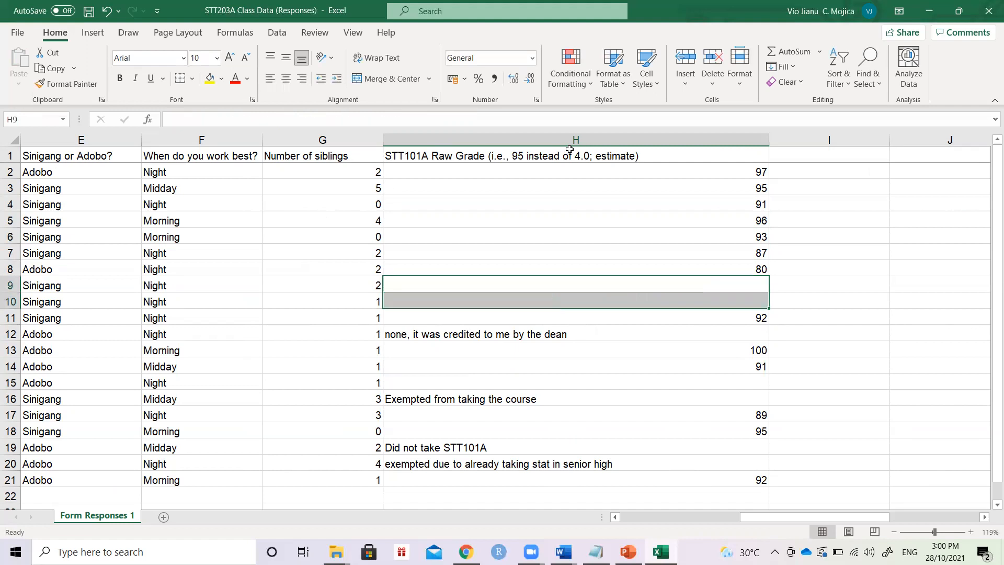
{"action": "key", "text": "Down"}
{"action": "key", "text": "Down"}
{"action": "key", "text": "Down"}
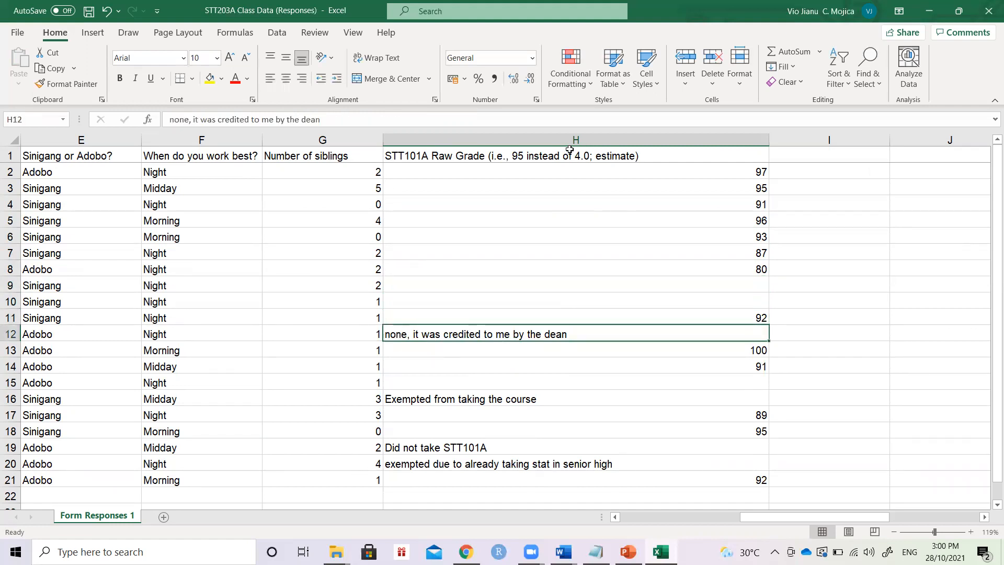
{"action": "key", "text": "ctrl+z"}
Clear the credited, exempted and not-taken text responses in H10, H12, H16, H19 and H20
{"action": "key", "text": "Down"}
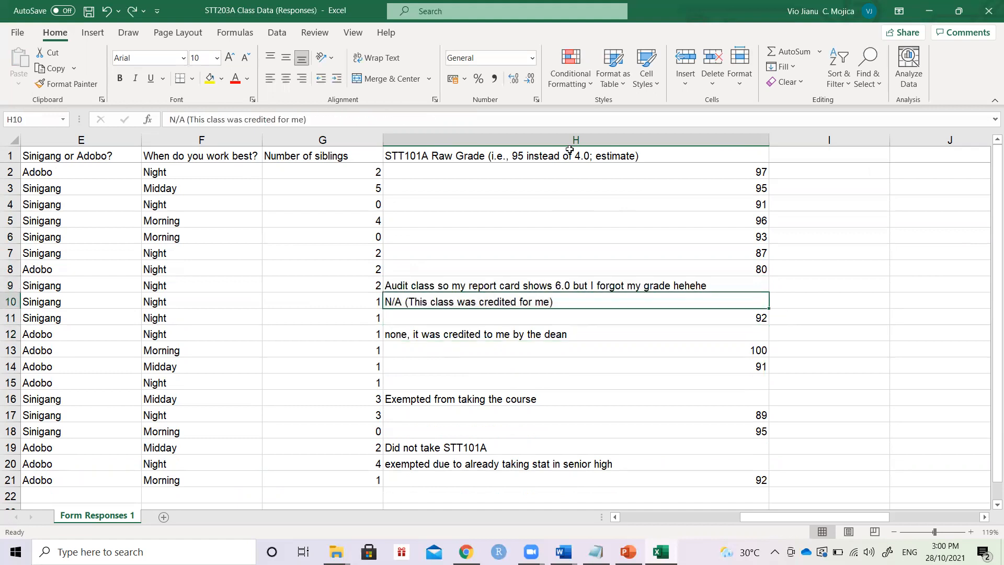
{"action": "key", "text": "Delete"}
{"action": "key", "text": "Down"}
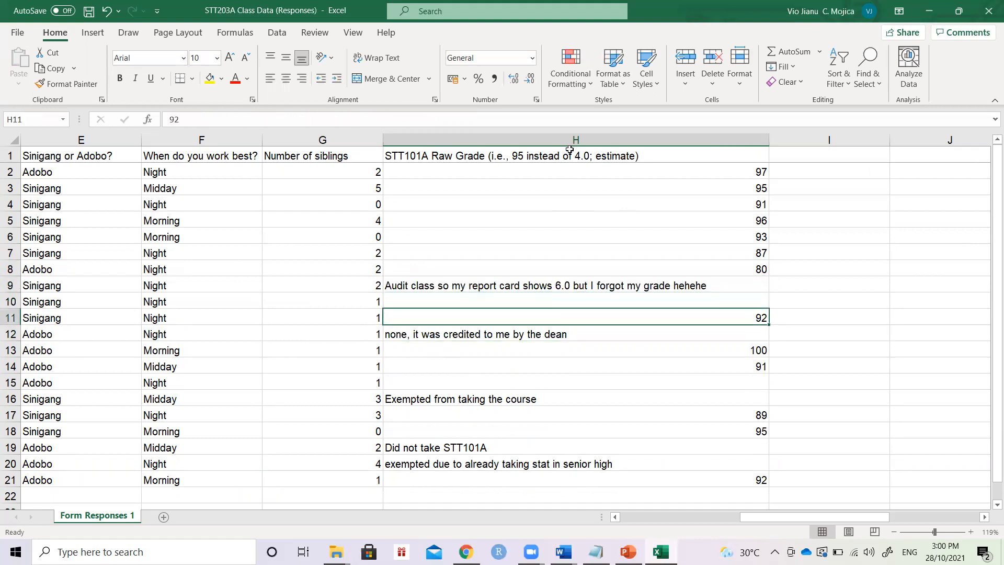
{"action": "key", "text": "Down"}
{"action": "key", "text": "Delete"}
{"action": "key", "text": "Down"}
{"action": "key", "text": "Down"}
{"action": "key", "text": "Down"}
{"action": "key", "text": "Down"}
{"action": "key", "text": "Delete"}
{"action": "key", "text": "Down"}
{"action": "key", "text": "Down"}
{"action": "key", "text": "Down"}
{"action": "key", "text": "Delete"}
{"action": "key", "text": "Down"}
{"action": "key", "text": "Delete"}
Clear the audit class response in H9 and fit column H's width to its remaining contents
{"action": "key", "text": "Up"}
{"action": "key", "text": "Up"}
{"action": "key", "text": "Up"}
{"action": "key", "text": "Up"}
{"action": "key", "text": "Up"}
{"action": "key", "text": "Up"}
{"action": "key", "text": "Up"}
{"action": "key", "text": "Up"}
{"action": "key", "text": "Up"}
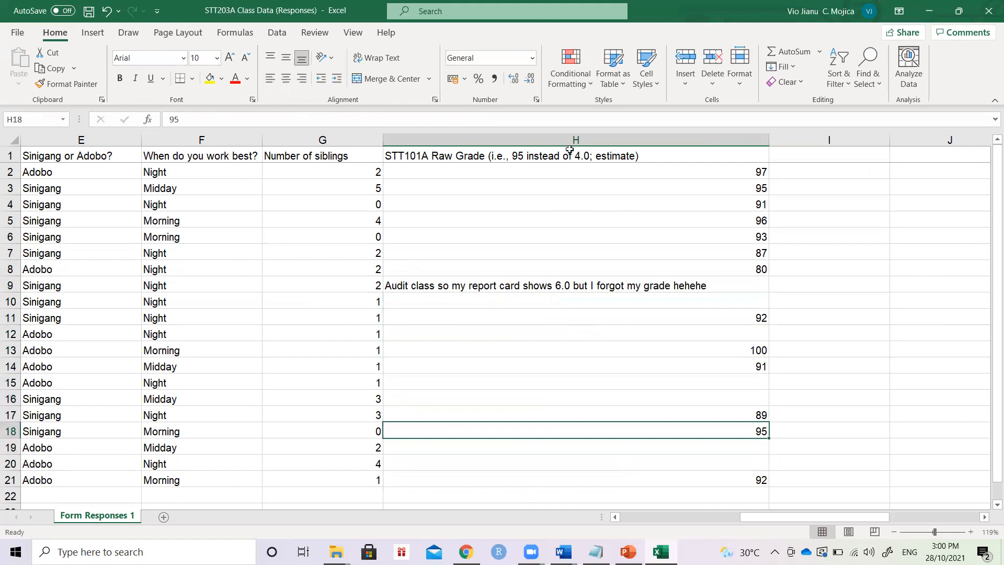
{"action": "key", "text": "Up"}
{"action": "key", "text": "Up"}
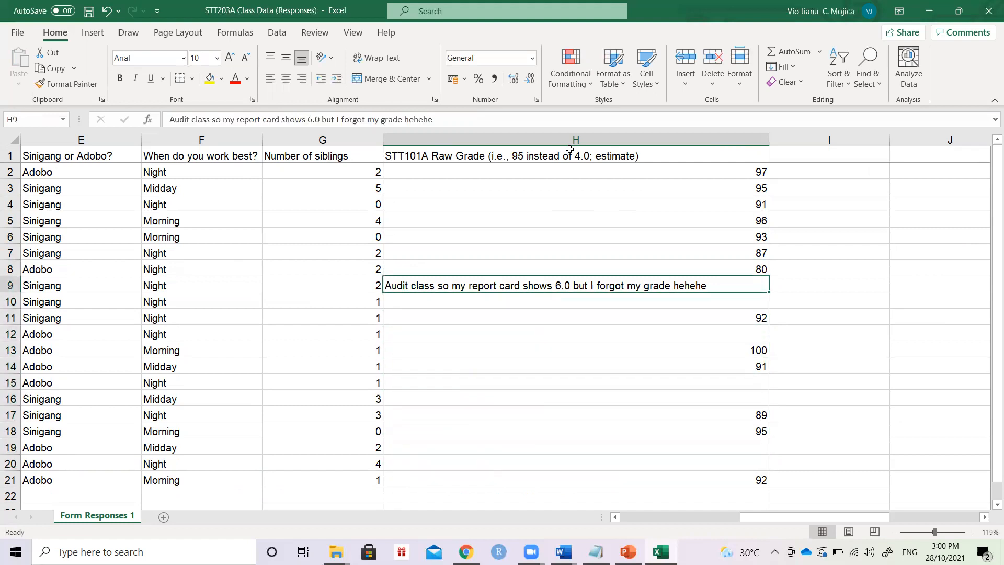
{"action": "key", "text": "Delete"}
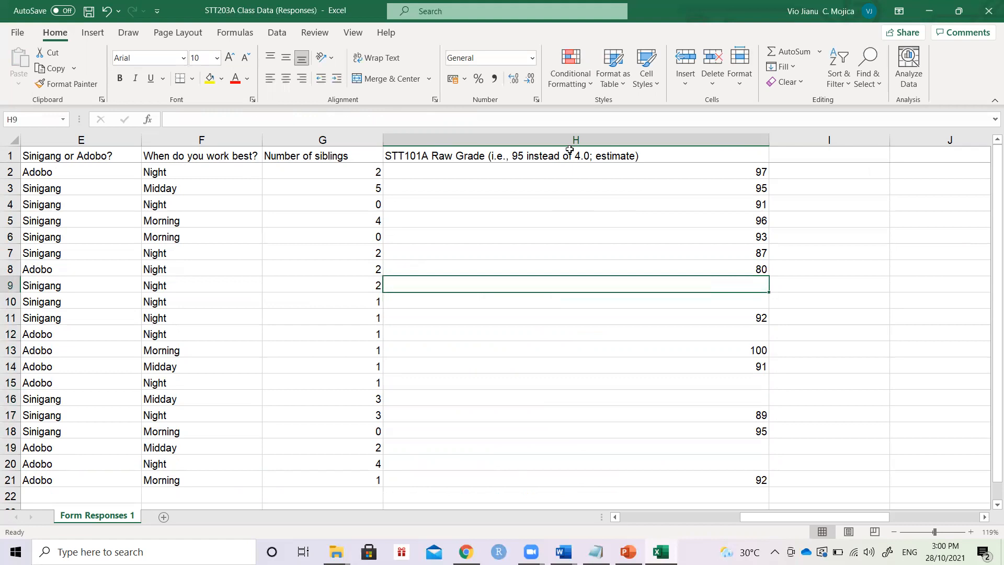
{"action": "double_click", "coordinate": [768, 140]}
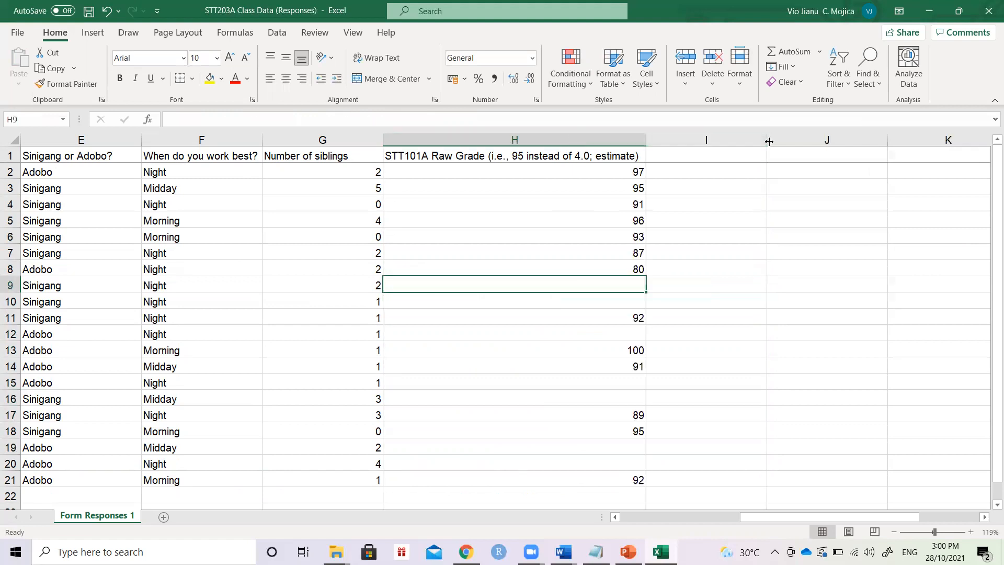
Review the cleaned response columns back to Timestamp and select the Timestamp and Sex data through row 21
{"action": "left_click", "coordinate": [296, 156]}
{"action": "key", "text": "Left"}
{"action": "key", "text": "Left"}
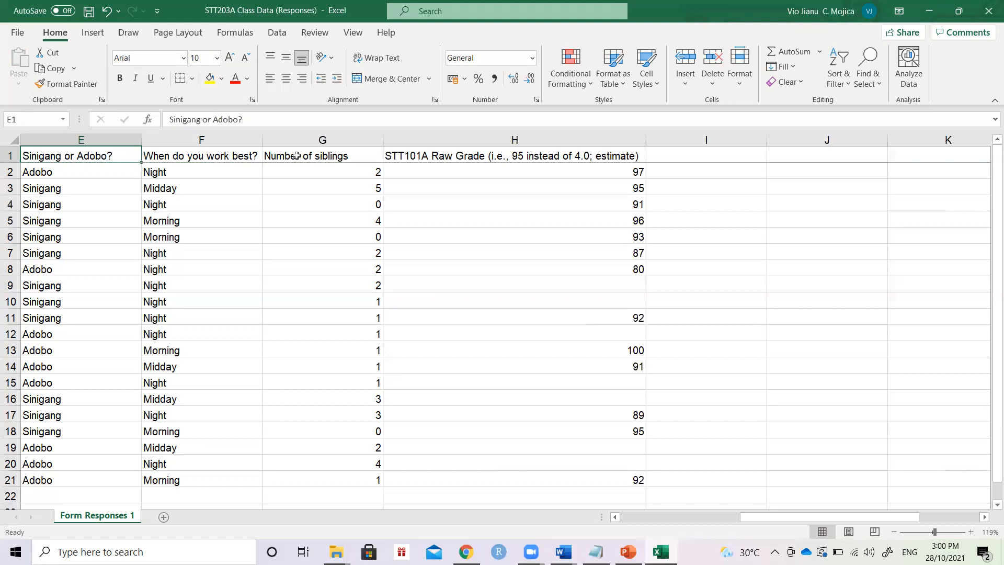
{"action": "key", "text": "Left"}
{"action": "key", "text": "Left"}
{"action": "key", "text": "Left"}
{"action": "key", "text": "Left"}
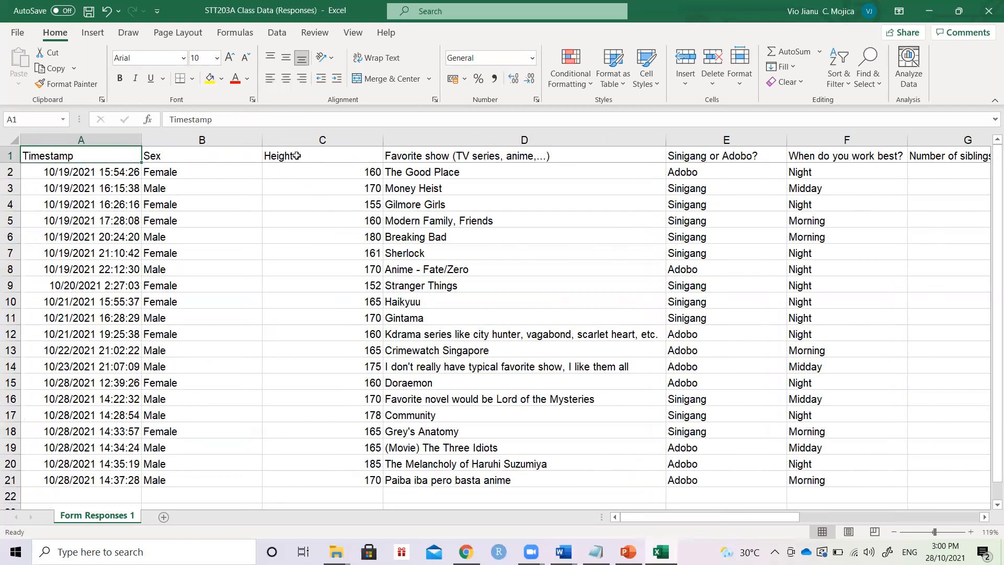
{"action": "key", "text": "ctrl+shift+Down"}
{"action": "key", "text": "shift+Right"}
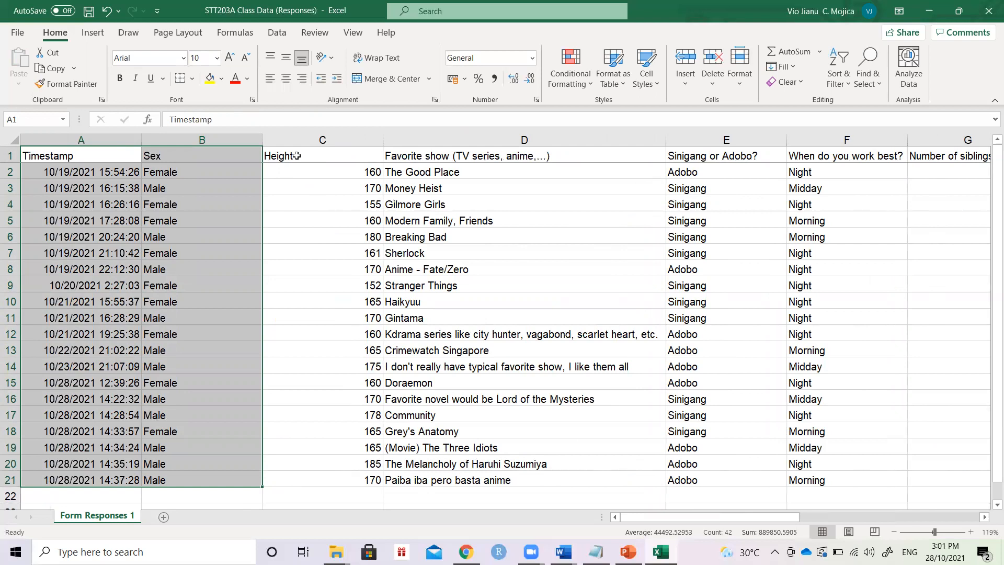
Look across all survey headers from Timestamp through the STT101A raw grade and back to A1
{"action": "key", "text": "Right"}
{"action": "key", "text": "Right"}
{"action": "key", "text": "Right"}
{"action": "key", "text": "Right"}
{"action": "key", "text": "Right"}
{"action": "key", "text": "Right"}
{"action": "key", "text": "Right"}
{"action": "key", "text": "Right"}
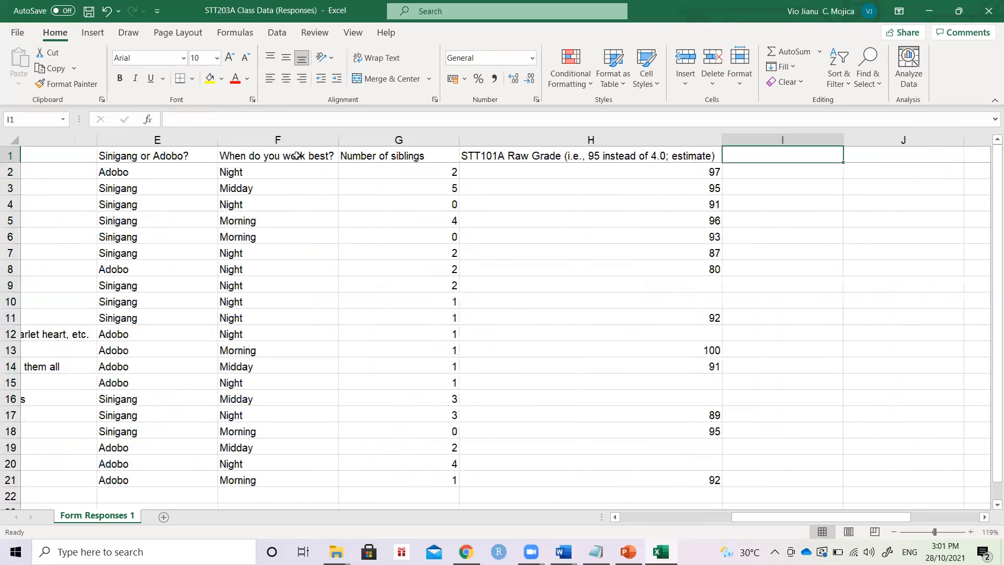
{"action": "key", "text": "Left"}
{"action": "key", "text": "Left"}
{"action": "key", "text": "Left"}
{"action": "key", "text": "Left"}
{"action": "key", "text": "Left"}
{"action": "key", "text": "Left"}
{"action": "key", "text": "Left"}
{"action": "key", "text": "Left"}
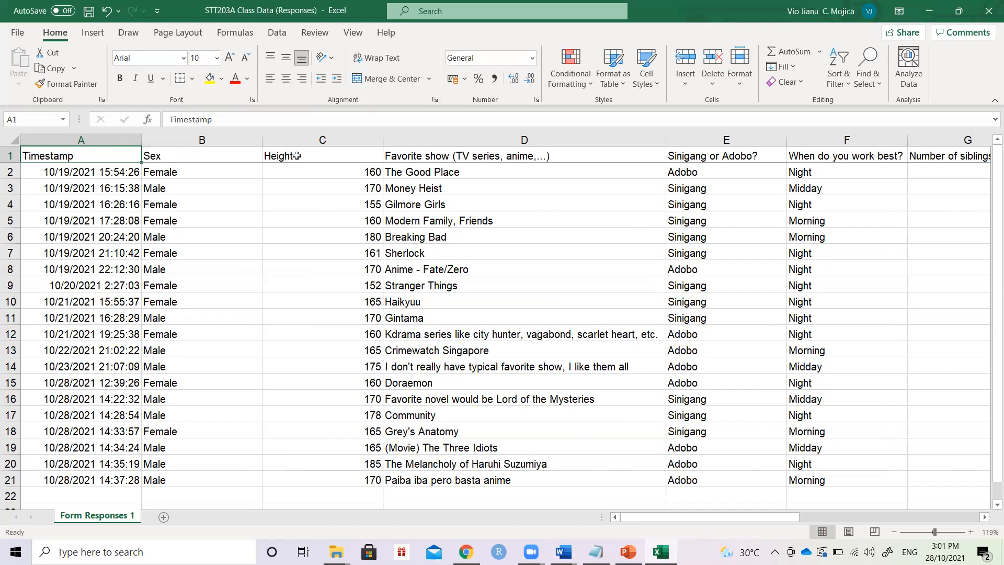
Try adding the unit "(in cm)" to the Height header in C1, and remove it again
{"action": "left_click", "coordinate": [296, 155]}
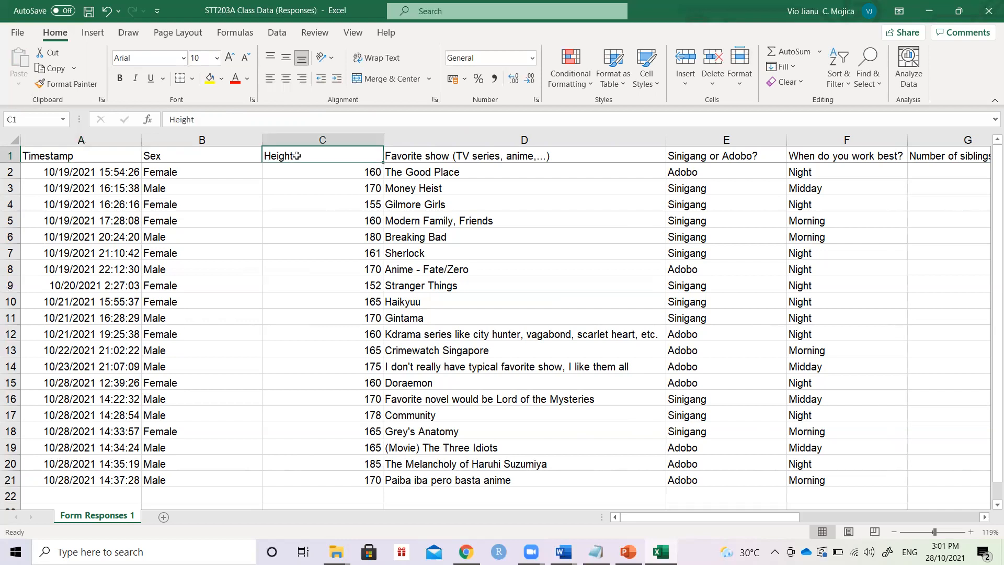
{"action": "double_click", "coordinate": [320, 158]}
{"action": "type", "text": "(in cm)"}
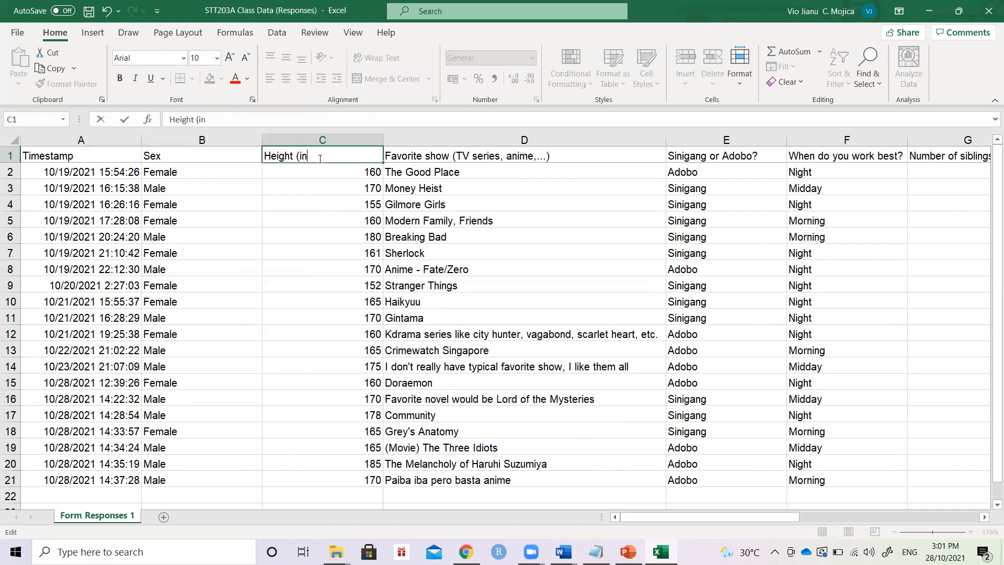
{"action": "key", "text": "BackSpace"}
{"action": "key", "text": "BackSpace"}
{"action": "key", "text": "BackSpace"}
{"action": "key", "text": "BackSpace"}
{"action": "key", "text": "BackSpace"}
{"action": "key", "text": "BackSpace"}
{"action": "key", "text": "BackSpace"}
{"action": "key", "text": "Return"}
{"action": "key", "text": "Up"}
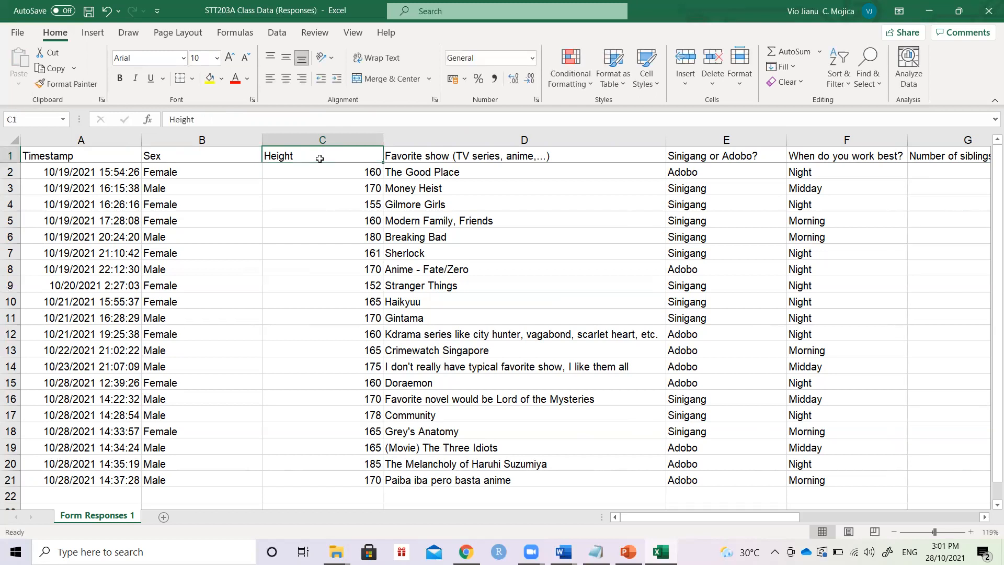
Examine the data layout, comparing the variable columns Timestamp and Sex with the single-respondent record in row 2
{"action": "key", "text": "Left"}
{"action": "key", "text": "Left"}
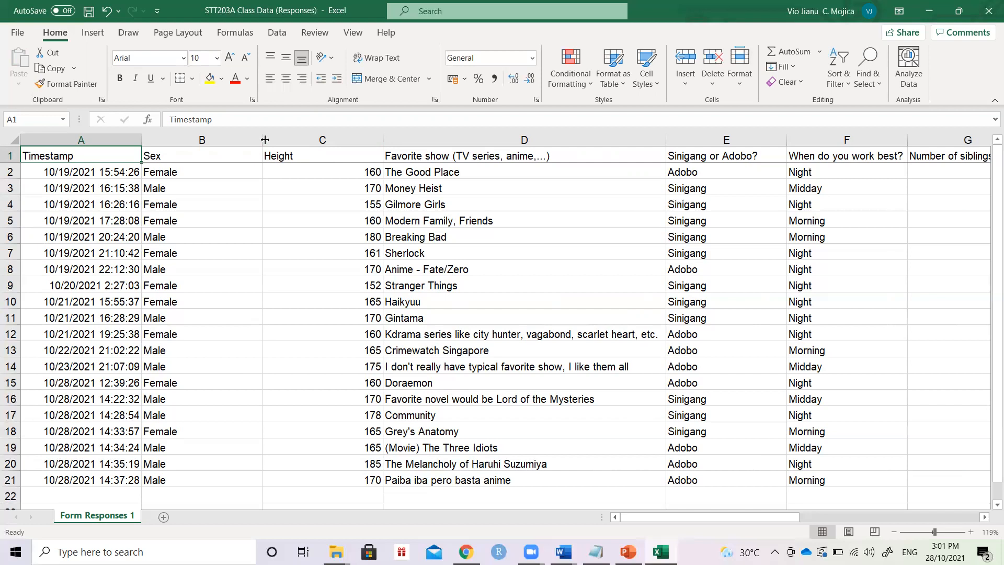
{"action": "key", "text": "alt+Tab"}
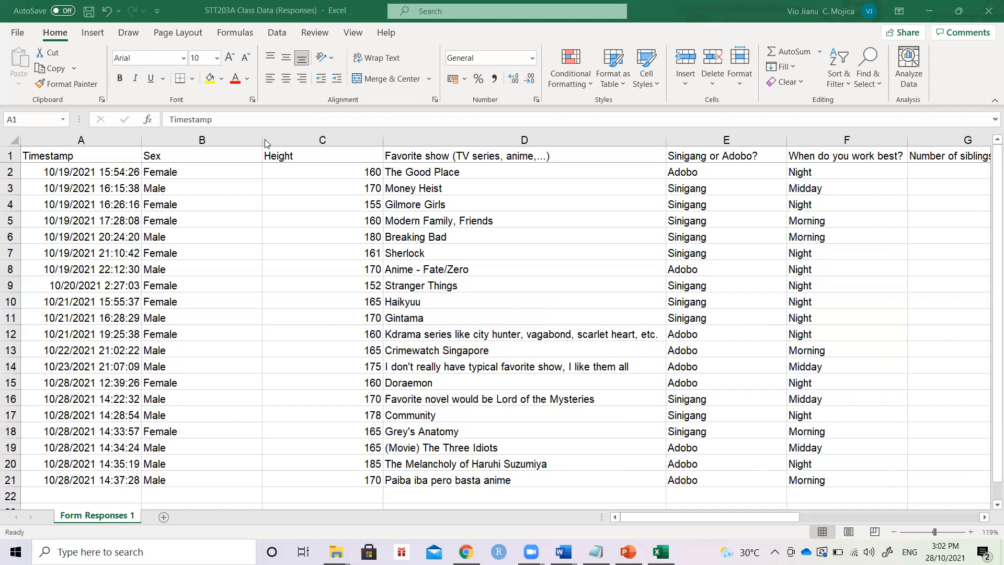
{"action": "left_click", "coordinate": [217, 199]}
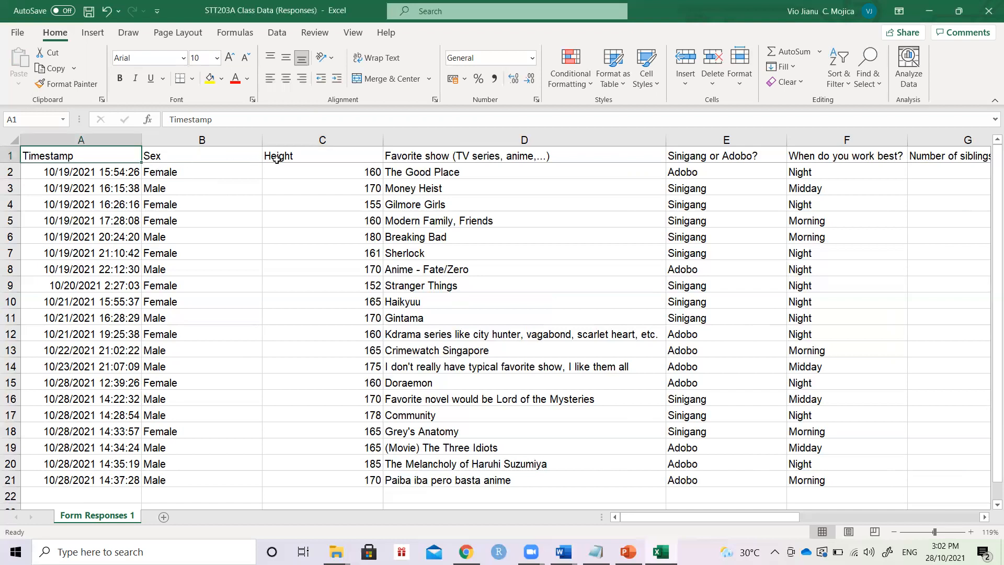
{"action": "left_click", "coordinate": [246, 158]}
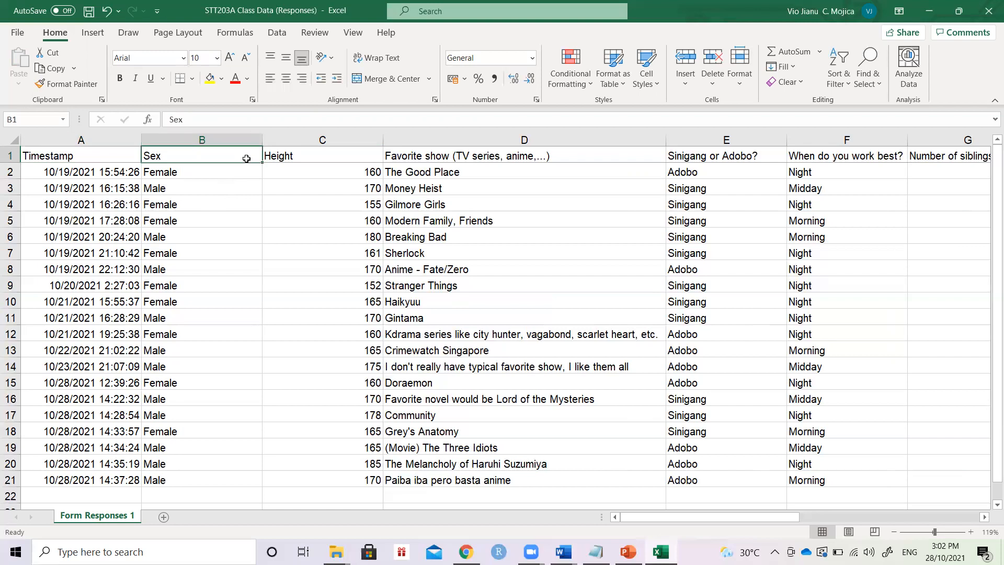
{"action": "key", "text": "shift+Right"}
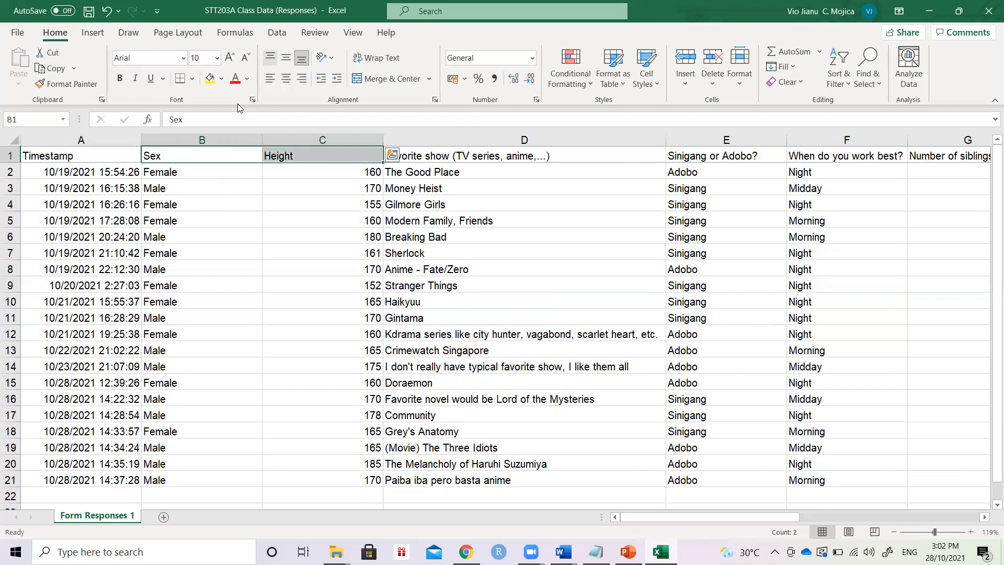
{"action": "left_click", "coordinate": [214, 156]}
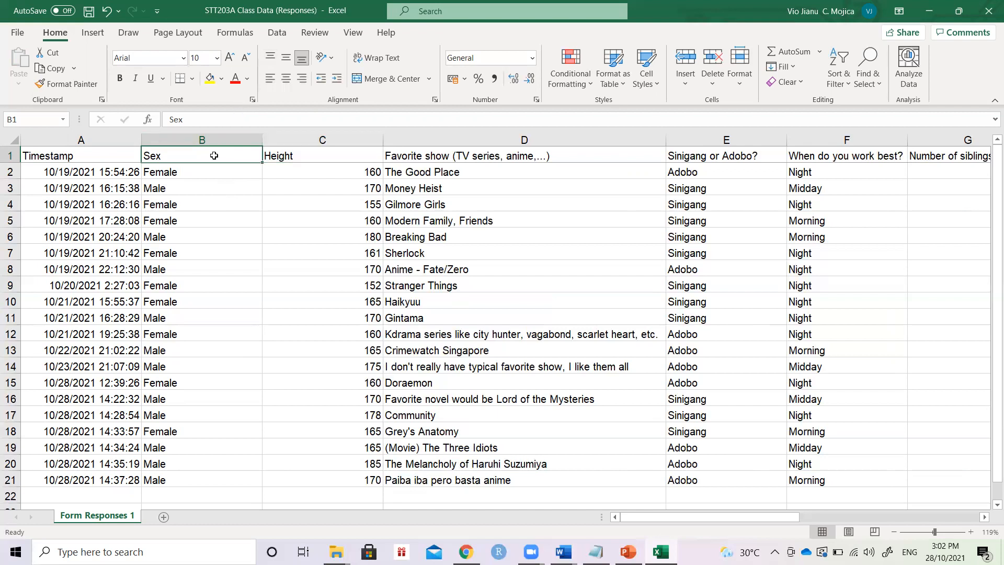
{"action": "left_click", "coordinate": [94, 138]}
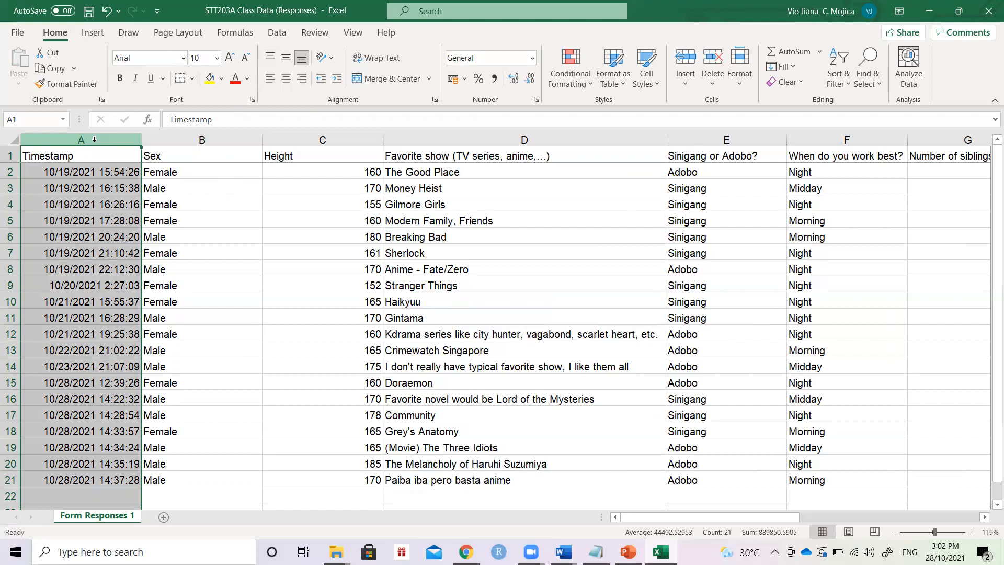
{"action": "left_click", "coordinate": [10, 171]}
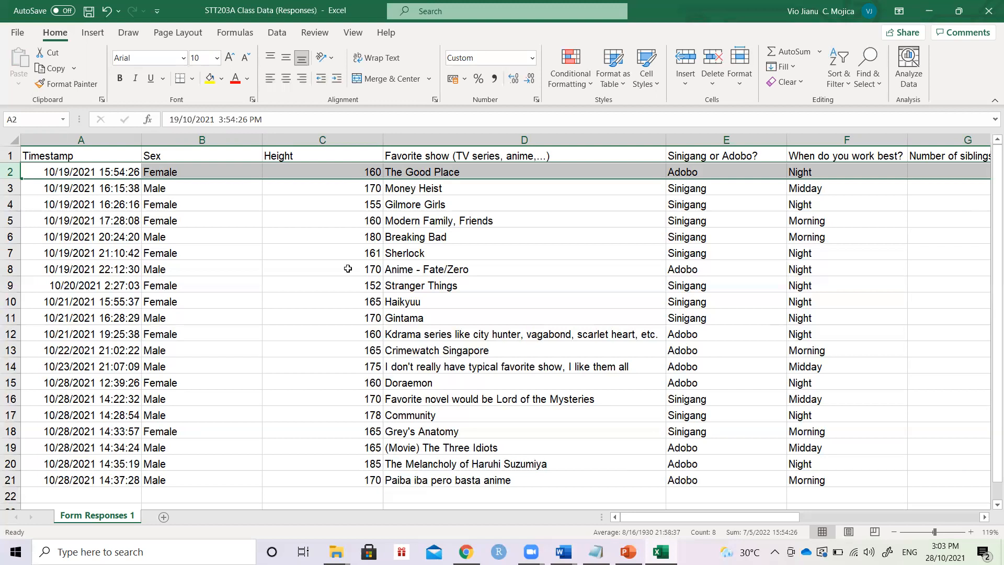
{"action": "left_click", "coordinate": [225, 139]}
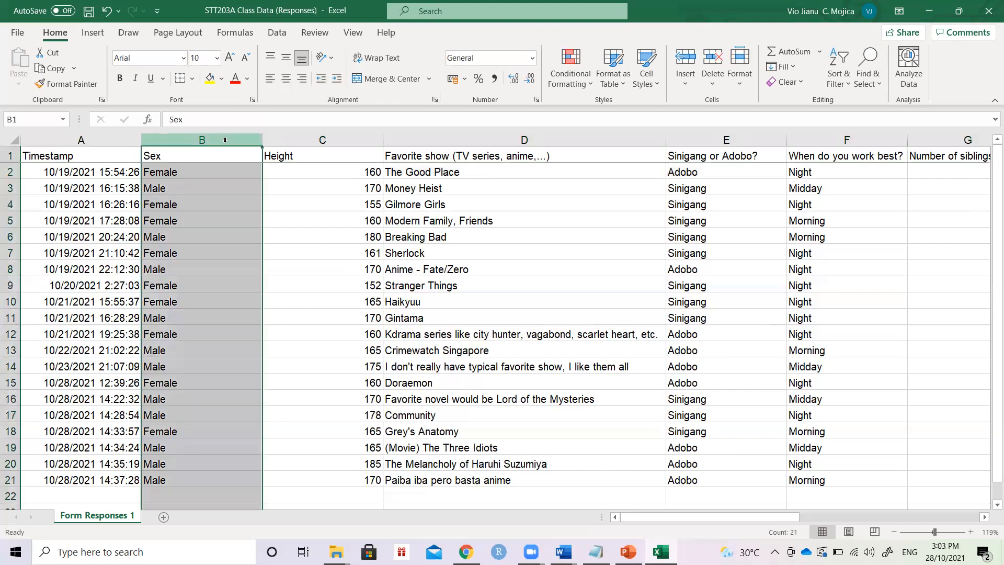
{"action": "left_click", "coordinate": [11, 171]}
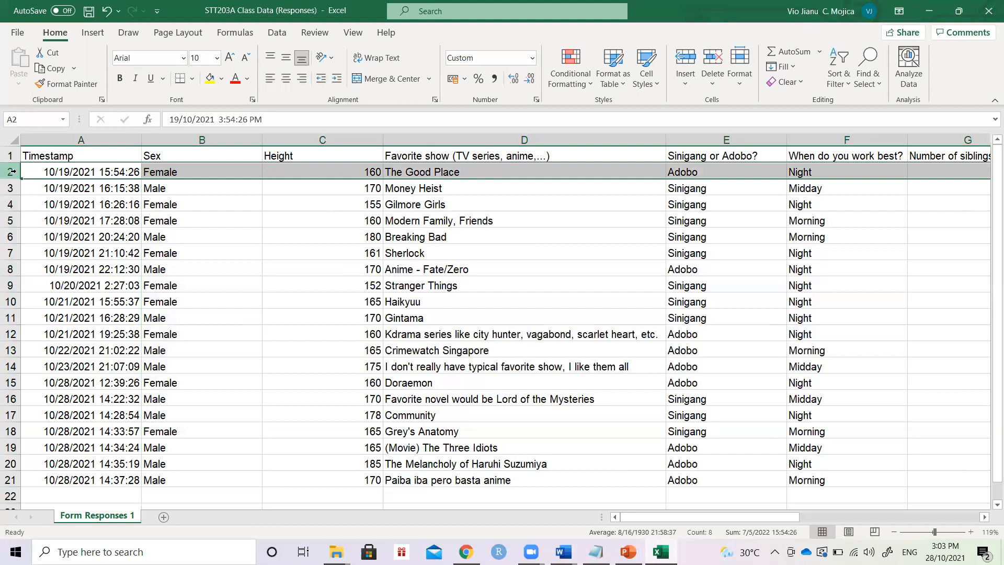
{"action": "left_click", "coordinate": [188, 205]}
{"action": "key", "text": "Up"}
{"action": "key", "text": "Up"}
{"action": "key", "text": "Up"}
{"action": "key", "text": "Left"}
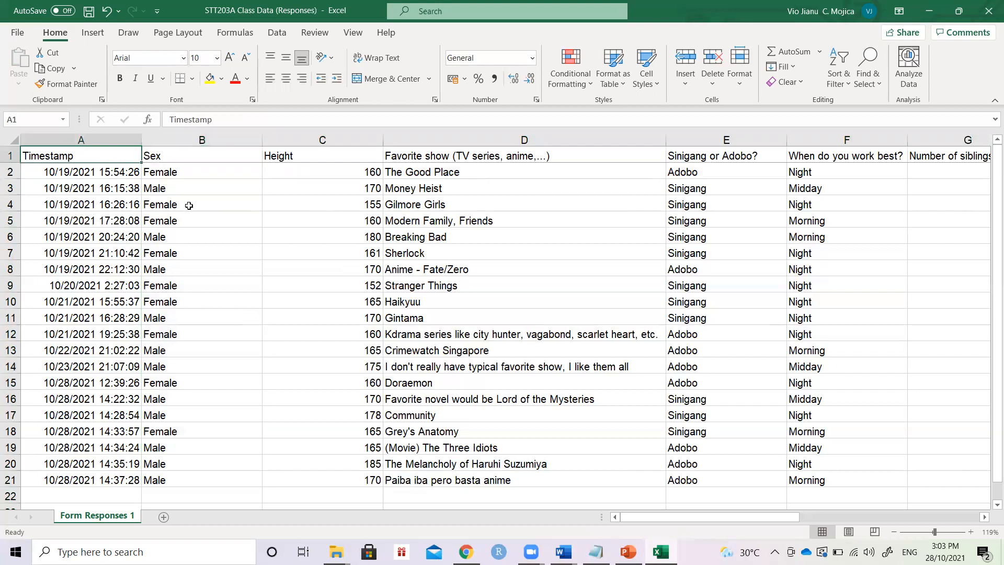
Switch to Chrome and examine the introduction and data management topics in the course syllabus's Learning Plan
{"action": "left_click", "coordinate": [466, 552]}
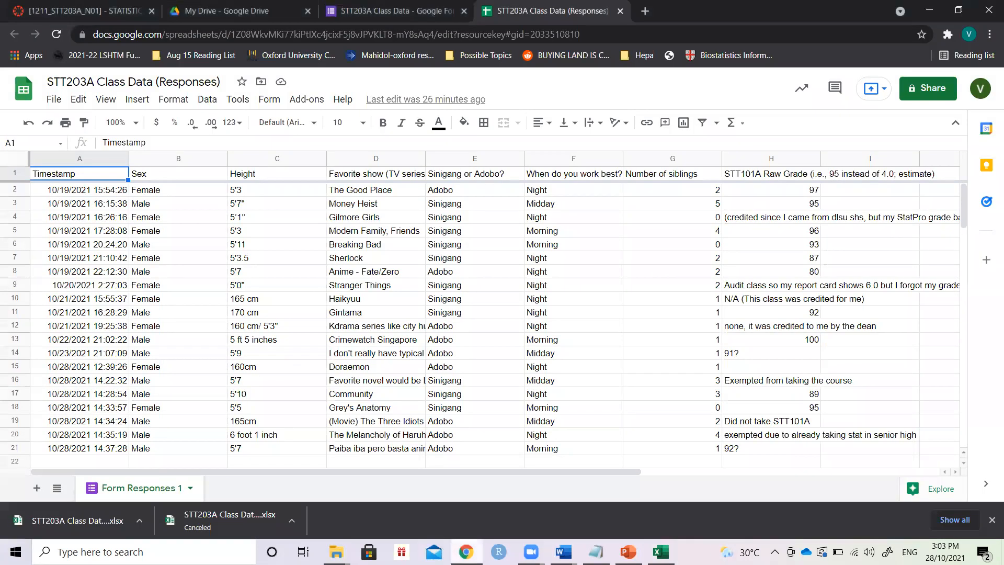
{"action": "left_click", "coordinate": [76, 6]}
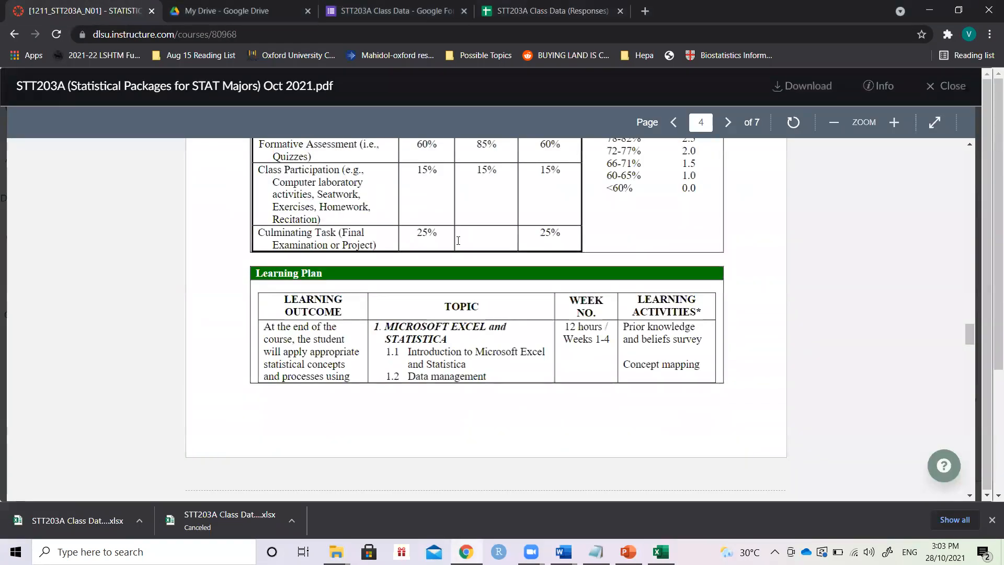
{"action": "scroll", "coordinate": [470, 251], "scroll_direction": "down", "scroll_amount": 1}
{"action": "left_click_drag", "start_coordinate": [407, 309], "coordinate": [485, 326]}
{"action": "scroll", "coordinate": [486, 325], "scroll_direction": "down", "scroll_amount": 1}
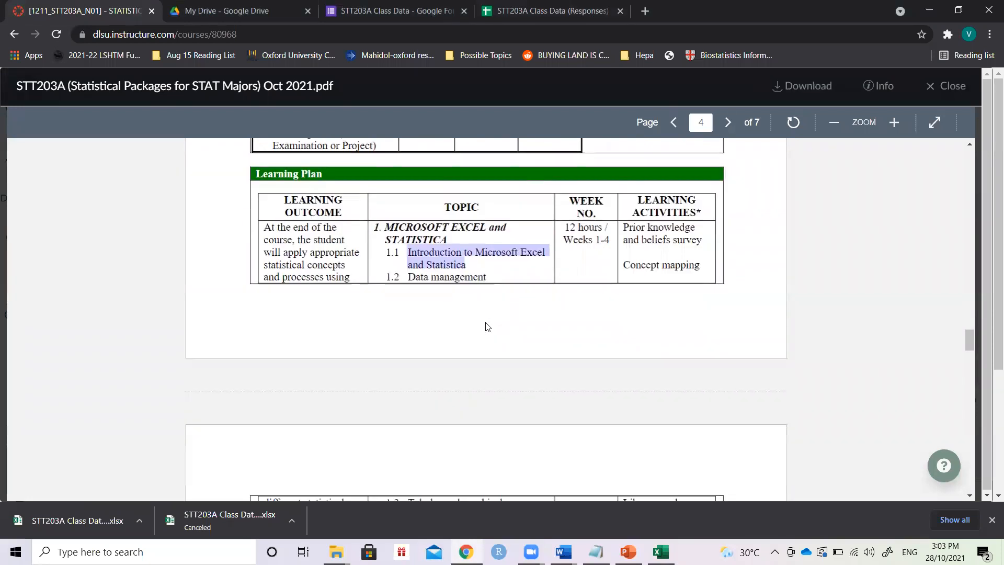
{"action": "left_click_drag", "start_coordinate": [407, 277], "coordinate": [507, 282]}
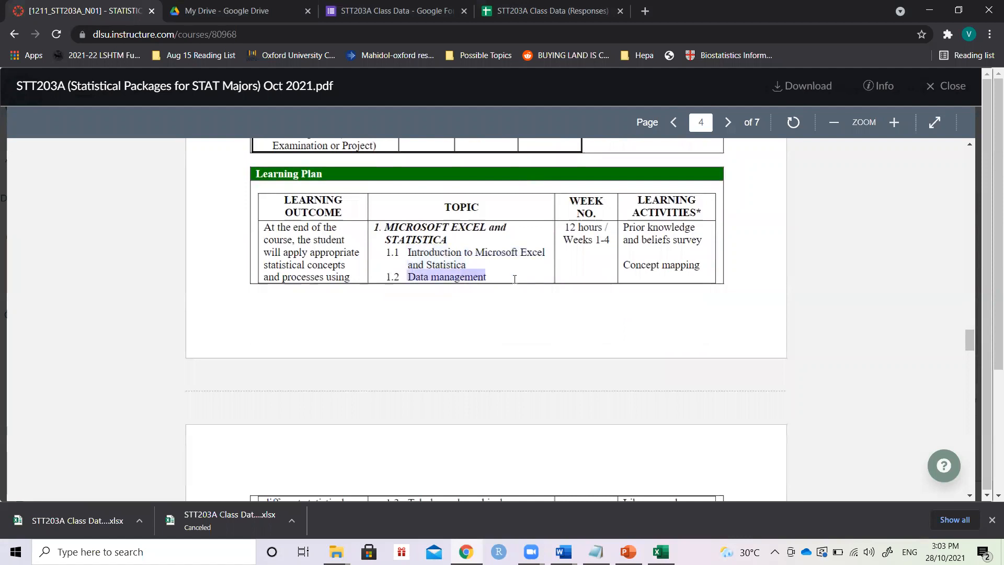
Switch back to the Excel workbook and return to the Timestamp header in A1
{"action": "key", "text": "alt+Tab"}
{"action": "left_click", "coordinate": [270, 220]}
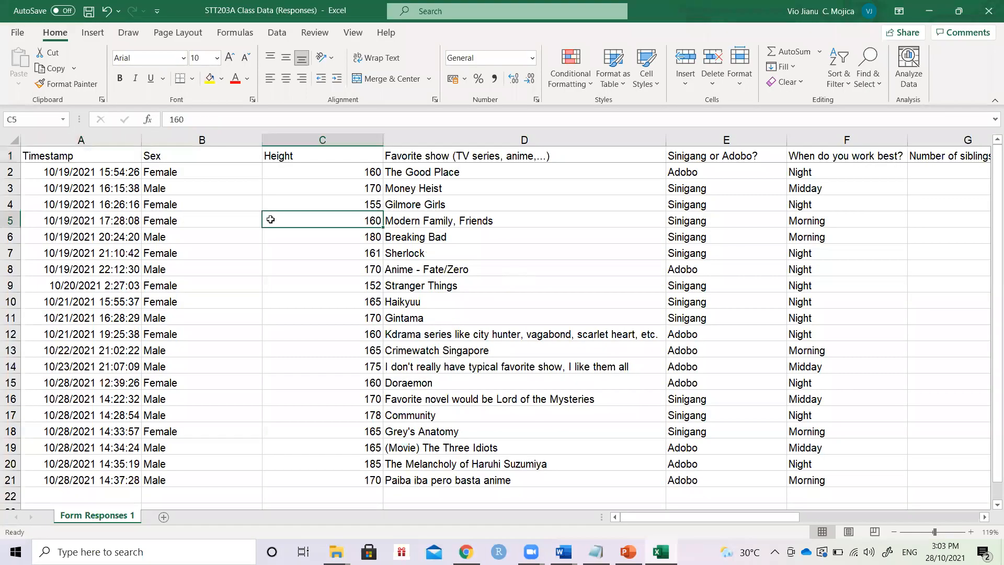
{"action": "key", "text": "Up"}
{"action": "key", "text": "Up"}
{"action": "key", "text": "Up"}
{"action": "key", "text": "Up"}
{"action": "key", "text": "Left"}
{"action": "key", "text": "Left"}
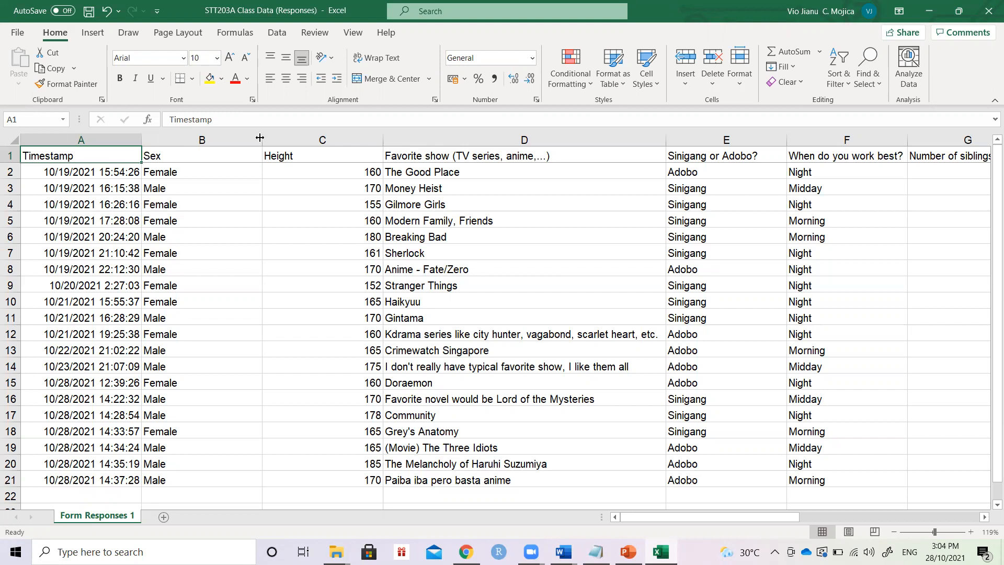
View the syllabus topics following data management in Chrome, and return to the Sex header in the Excel workbook
{"action": "left_click", "coordinate": [247, 166]}
{"action": "key", "text": "Up"}
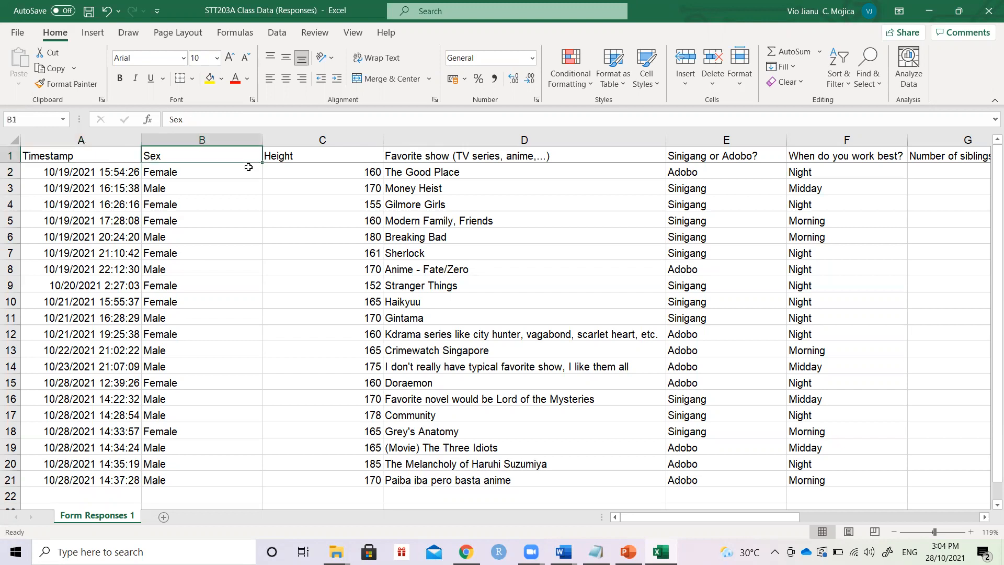
{"action": "key", "text": "alt+Tab"}
{"action": "scroll", "coordinate": [442, 314], "scroll_direction": "down", "scroll_amount": 3}
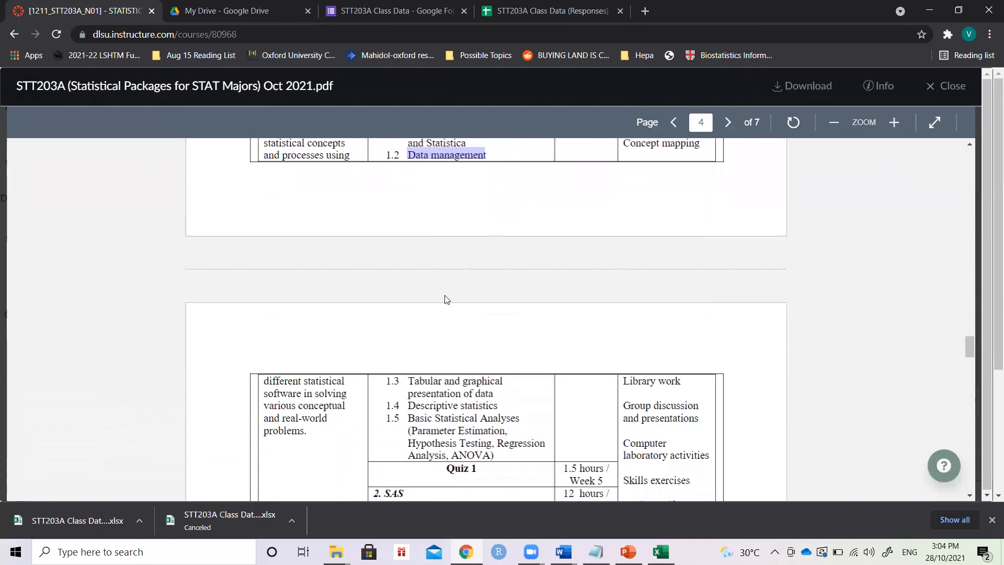
{"action": "key", "text": "alt+Tab"}
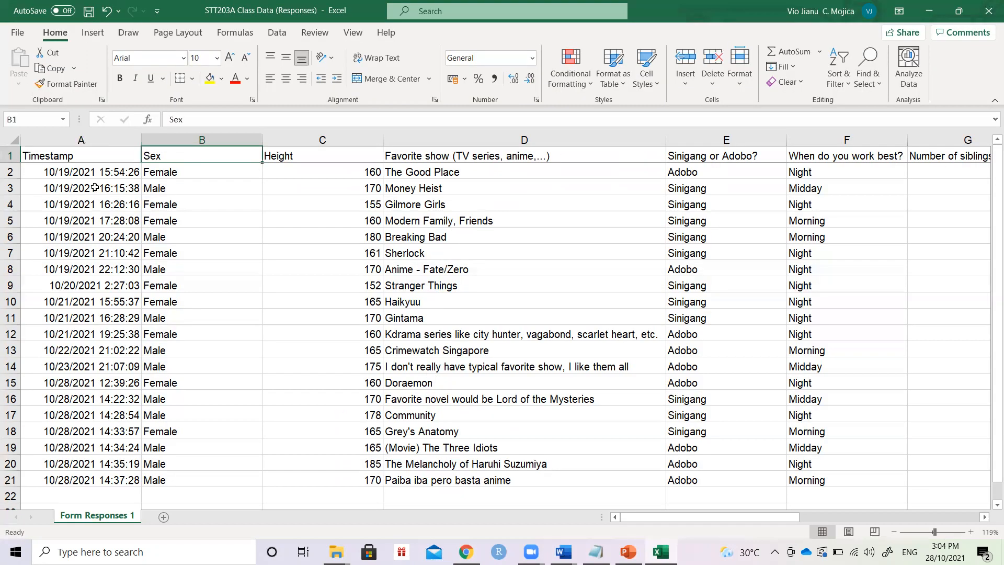
{"action": "left_click", "coordinate": [83, 161]}
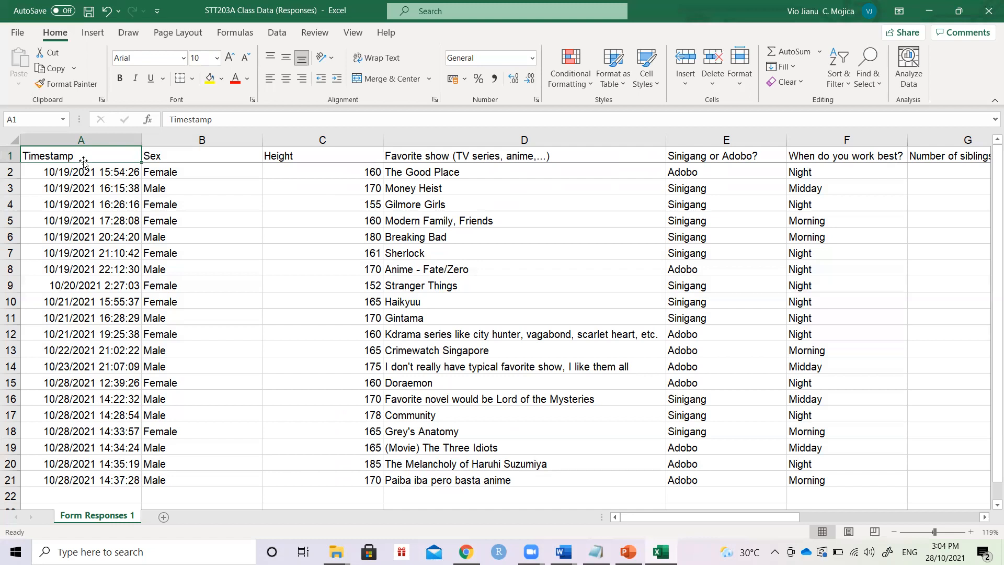
{"action": "key", "text": "Right"}
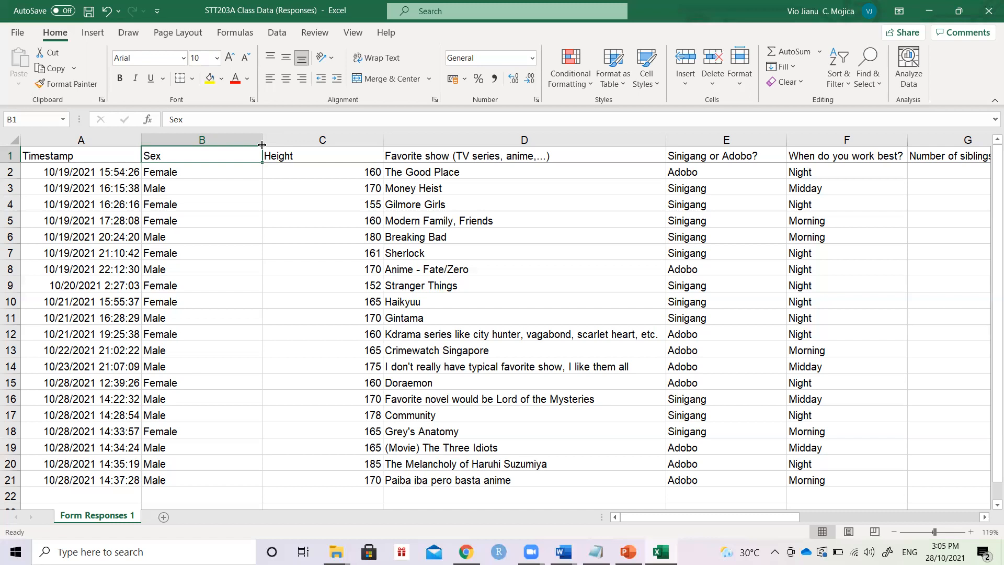
Add a new worksheet after Form Responses 1, name it FDT, and have it open for entry
{"action": "left_click", "coordinate": [164, 518]}
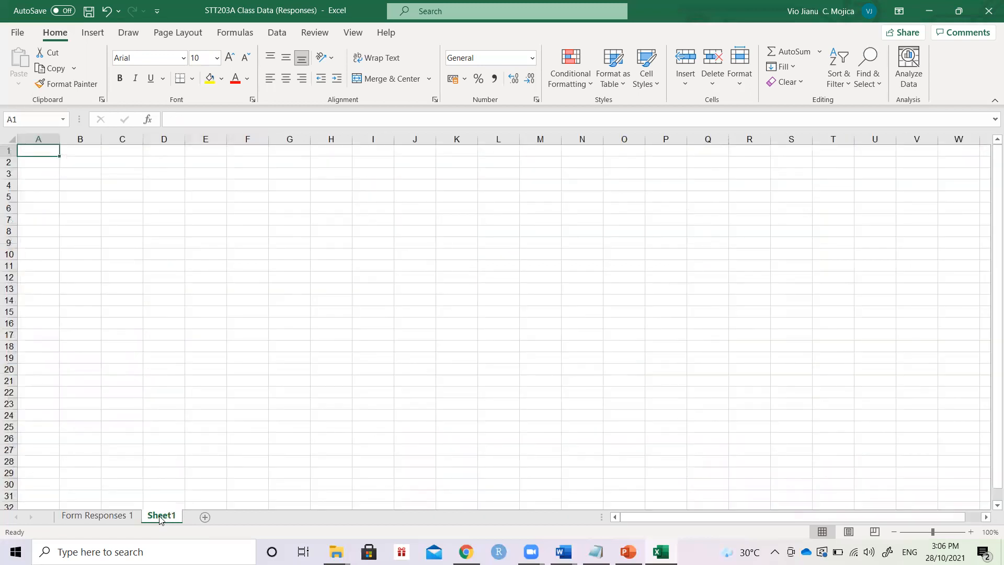
{"action": "double_click", "coordinate": [159, 516]}
{"action": "type", "text": "FDT"}
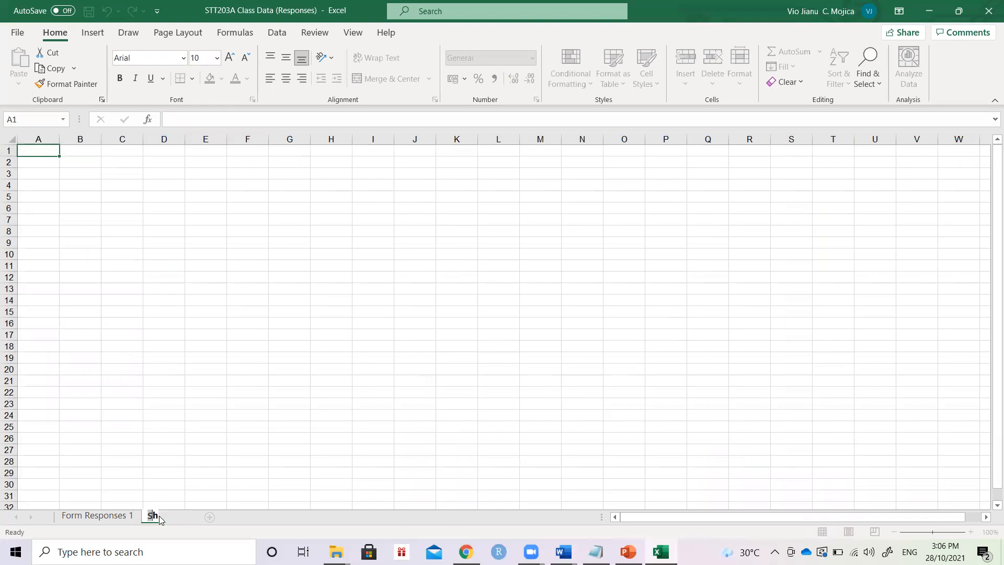
{"action": "key", "text": "Return"}
{"action": "scroll", "coordinate": [129, 253], "scroll_direction": "up", "scroll_amount": 6}
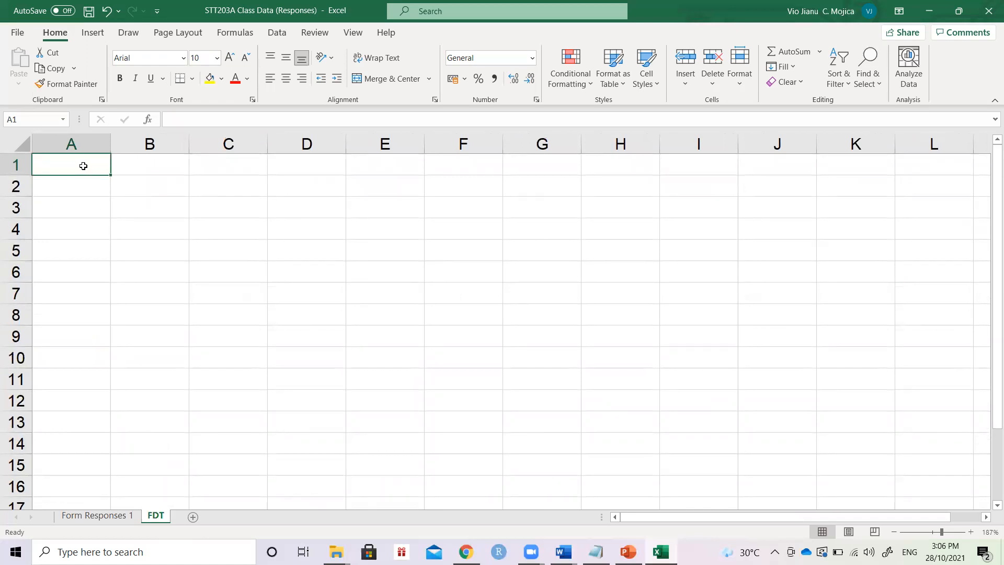
{"action": "left_click", "coordinate": [94, 515]}
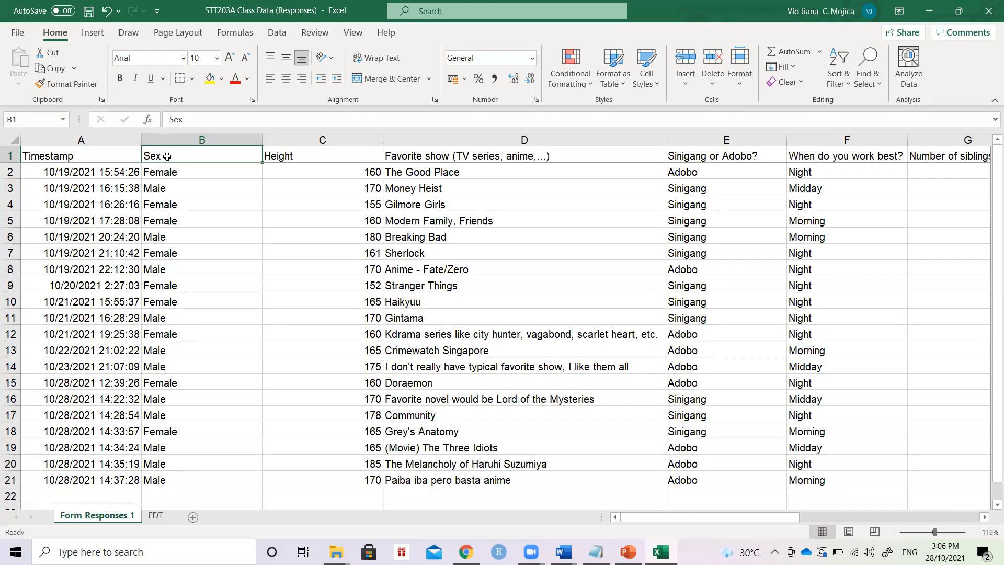
{"action": "left_click", "coordinate": [151, 514]}
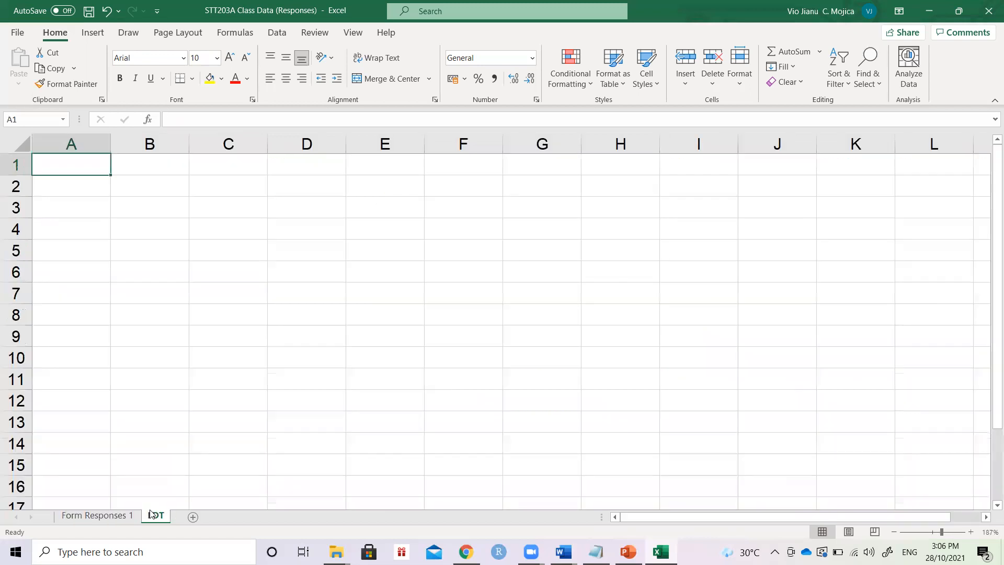
Enter the headers Sex in A1 and Frequency in B1 of the FDT worksheet
{"action": "type", "text": "Sex"}
{"action": "key", "text": "Tab"}
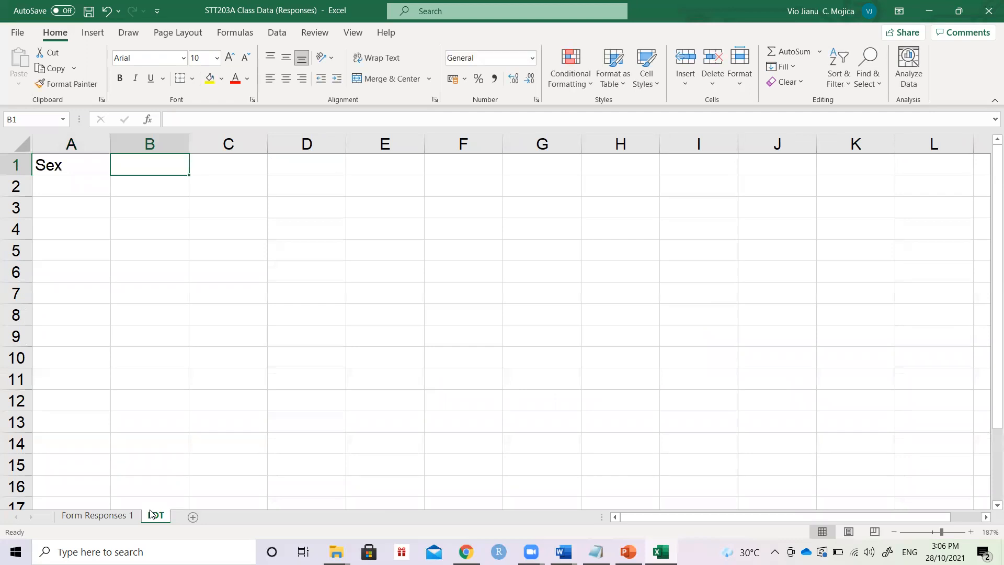
{"action": "type", "text": "Frequency"}
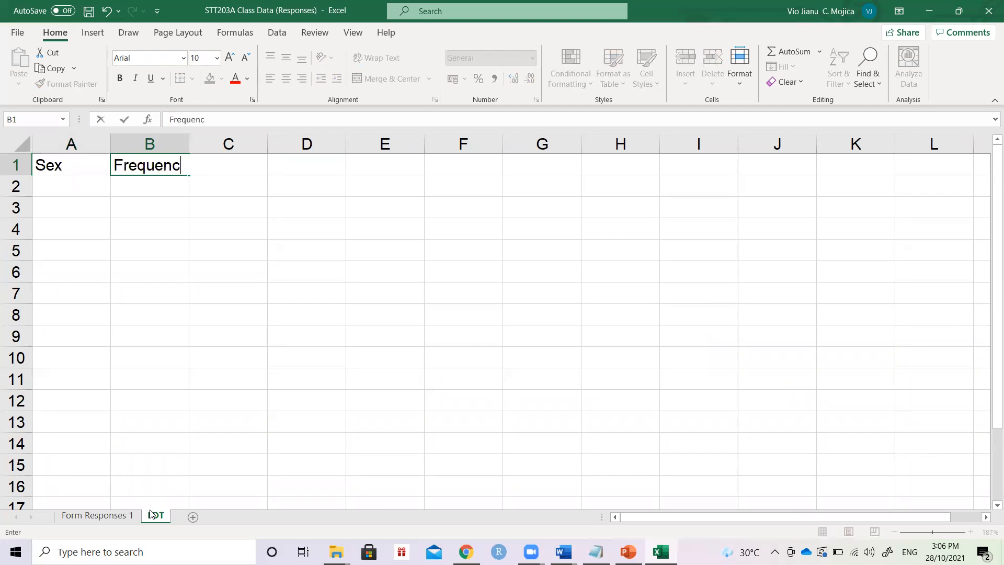
{"action": "key", "text": "Tab"}
{"action": "type", "text": "P"}
{"action": "key", "text": "BackSpace"}
{"action": "key", "text": "Return"}
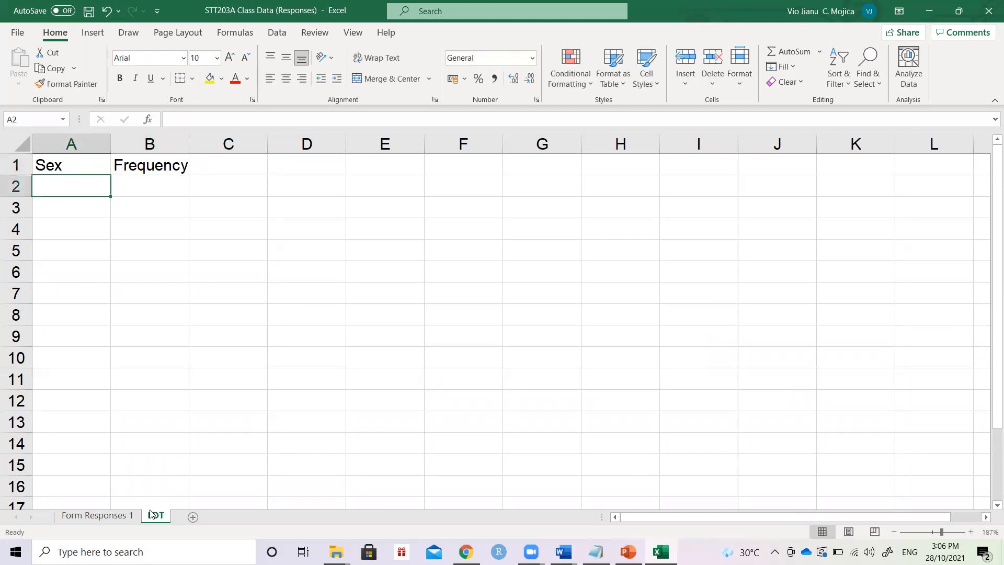
List Male in A2 and Female in A3 of the FDT worksheet, and autofit column B to its header
{"action": "type", "text": "Male"}
{"action": "key", "text": "Return"}
{"action": "type", "text": "Female"}
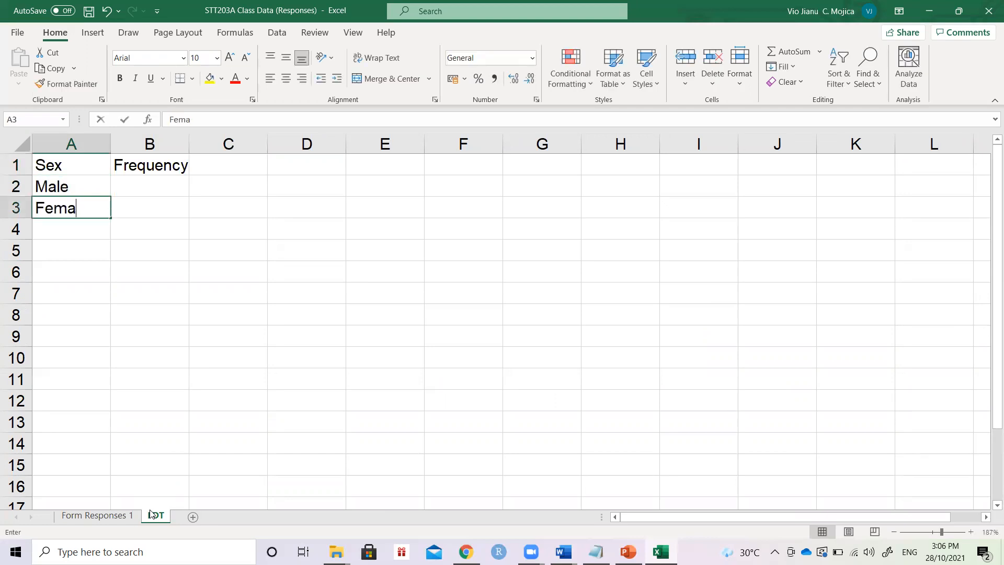
{"action": "key", "text": "Return"}
{"action": "key", "text": "Right"}
{"action": "key", "text": "Up"}
{"action": "key", "text": "Up"}
{"action": "key", "text": "Right"}
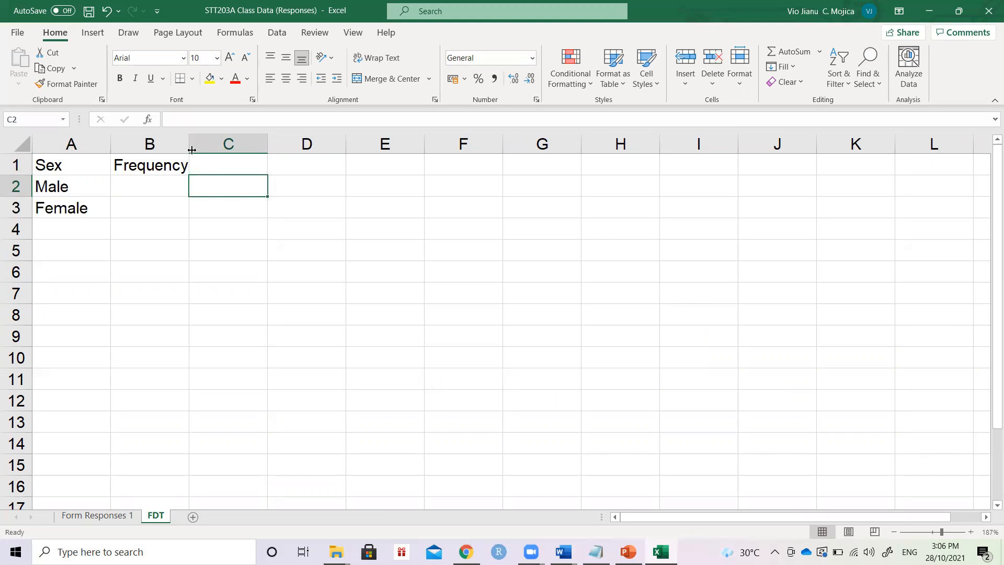
{"action": "double_click", "coordinate": [190, 148]}
{"action": "left_click", "coordinate": [169, 183]}
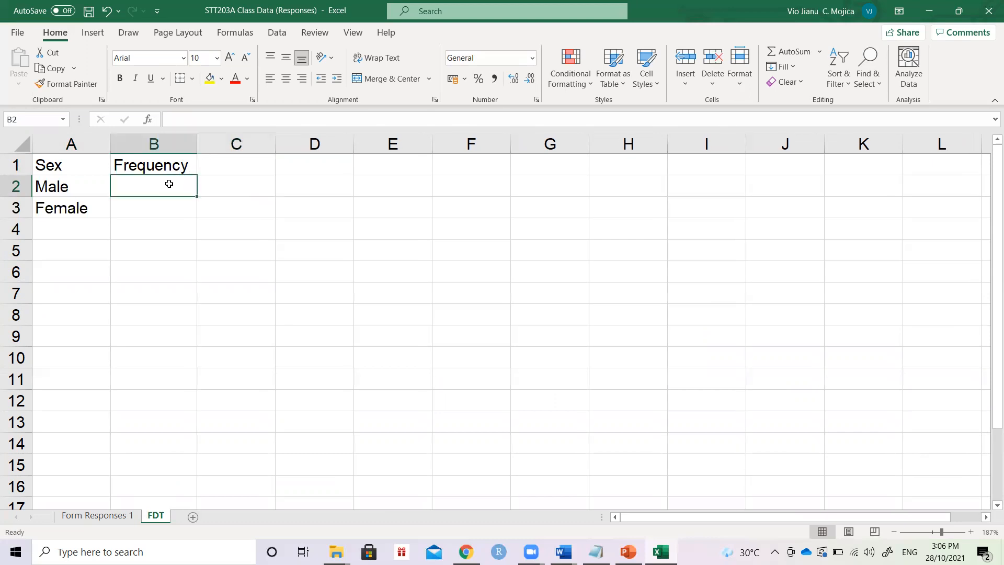
Examine the Sex column in the Form Responses 1 worksheet and select its header cell B1
{"action": "left_click", "coordinate": [89, 519]}
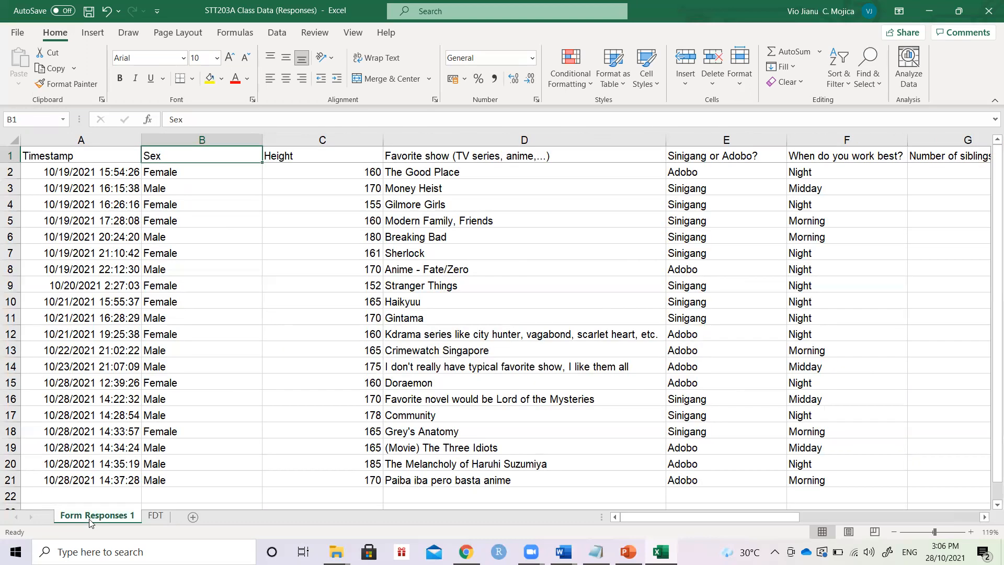
{"action": "left_click", "coordinate": [213, 169]}
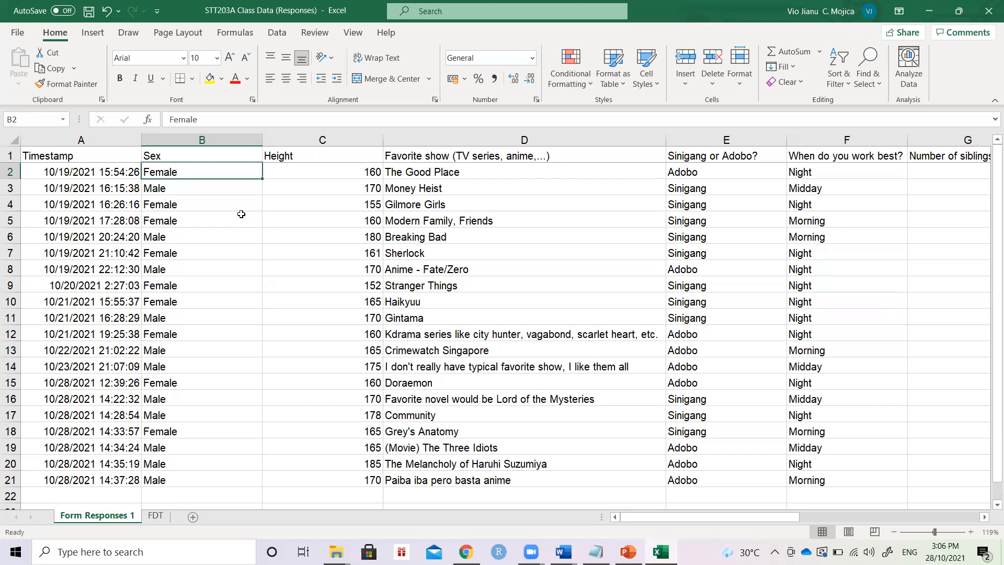
{"action": "left_click", "coordinate": [155, 515]}
{"action": "left_click", "coordinate": [124, 518]}
{"action": "key", "text": "XF86AudioRaiseVolume"}
{"action": "key", "text": "XF86AudioRaiseVolume"}
{"action": "left_click", "coordinate": [210, 139]}
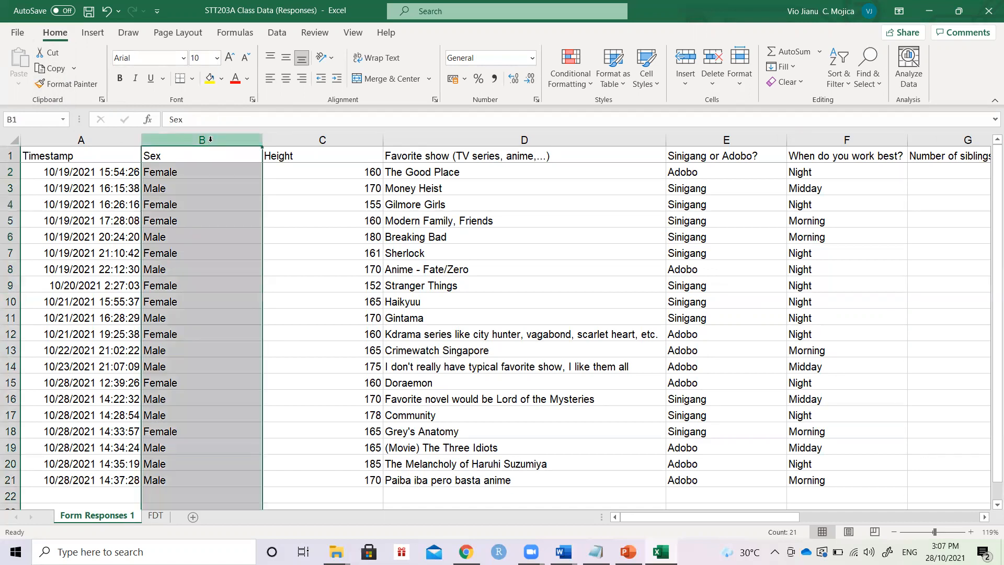
{"action": "left_click", "coordinate": [205, 156]}
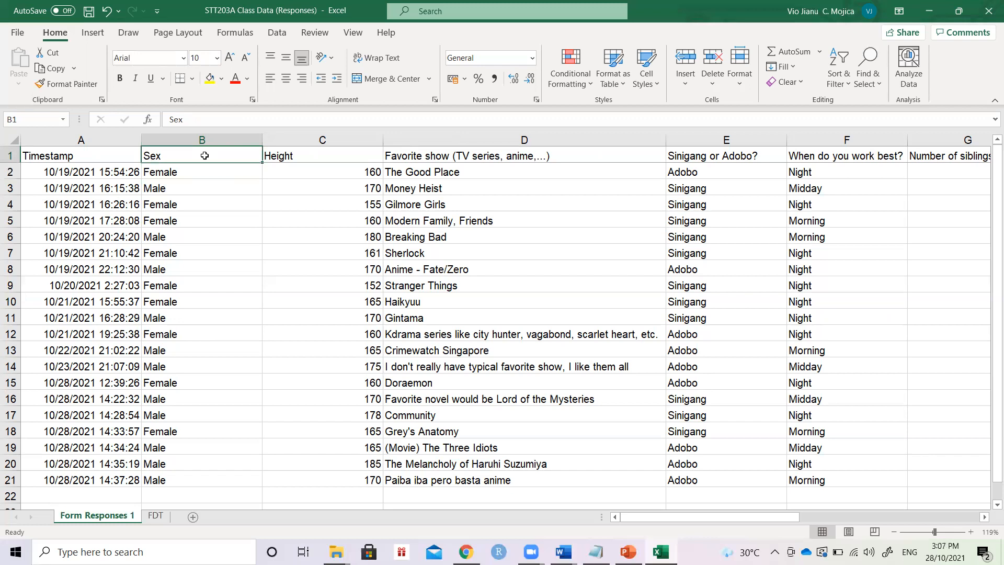
{"action": "left_click", "coordinate": [90, 33]}
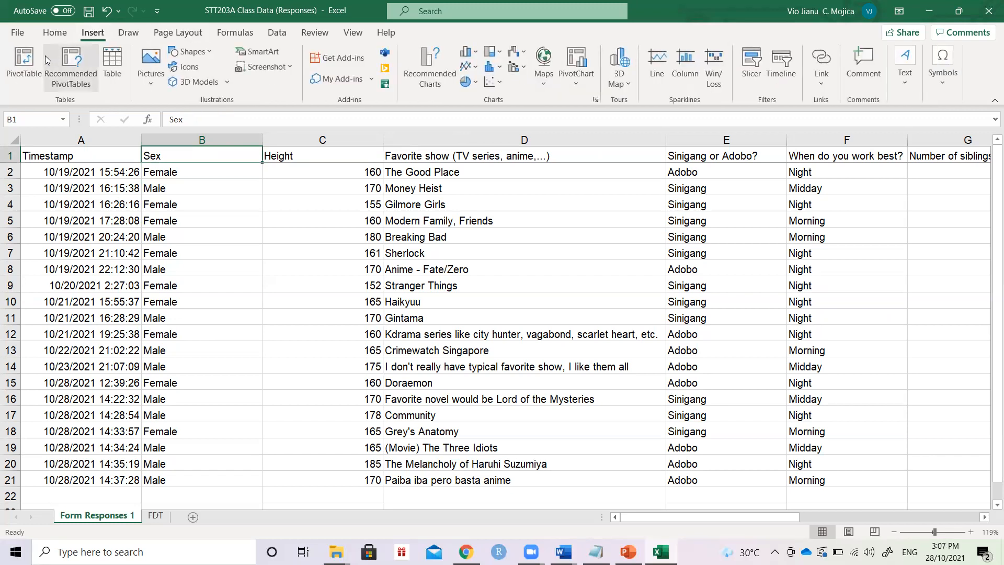
{"action": "left_click", "coordinate": [26, 64]}
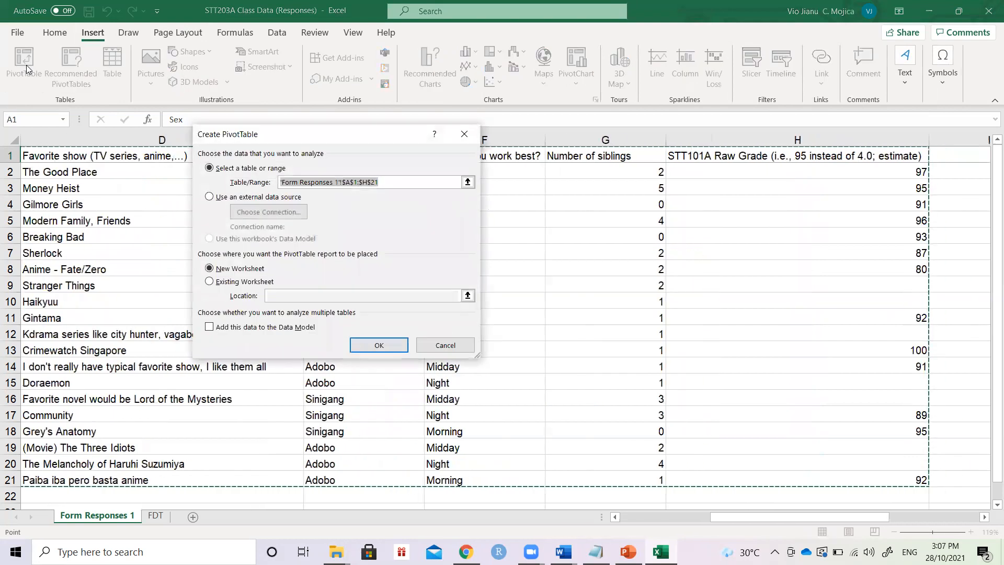
{"action": "left_click", "coordinate": [360, 345]}
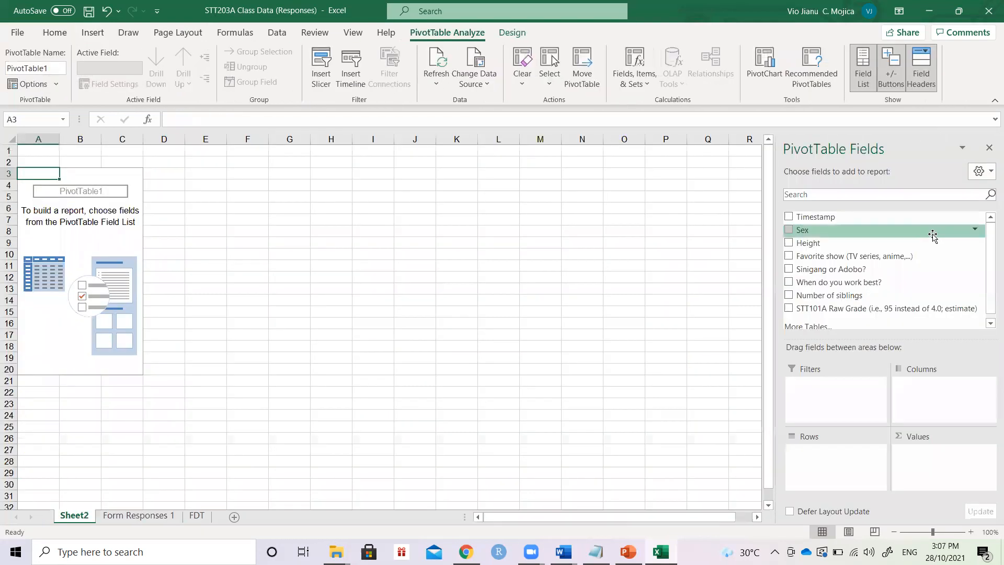
{"action": "right_click", "coordinate": [70, 521]}
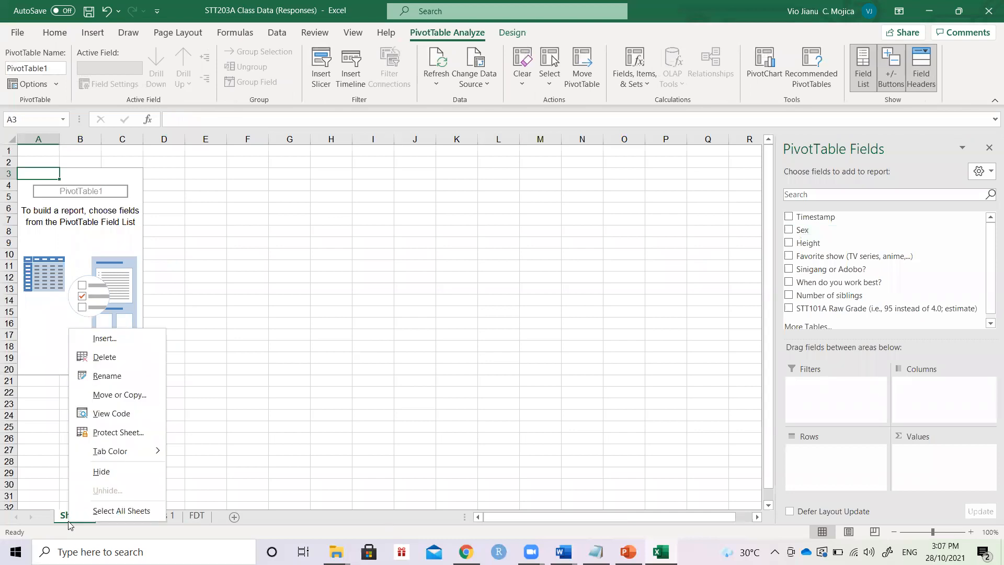
{"action": "left_click", "coordinate": [102, 360]}
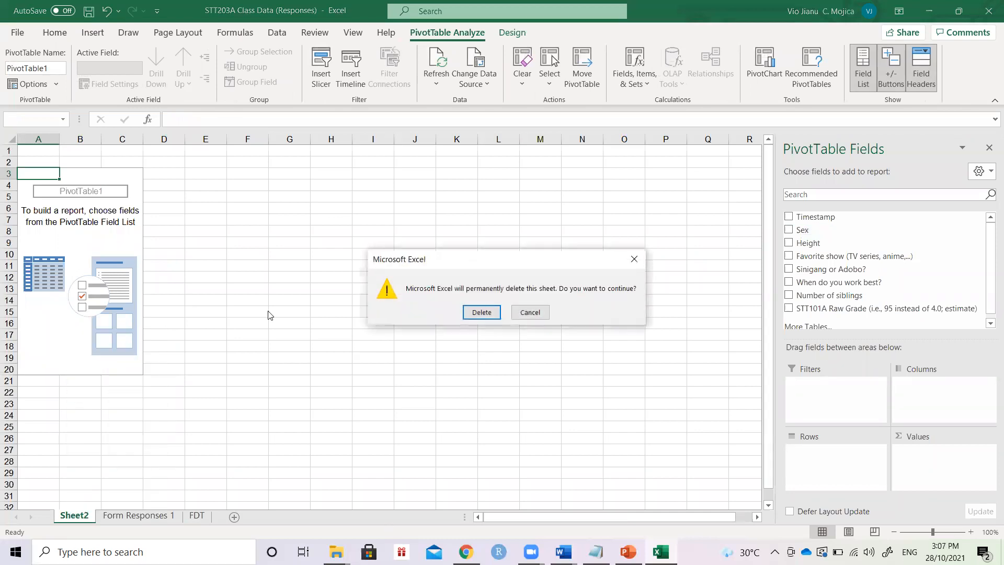
{"action": "left_click", "coordinate": [483, 313]}
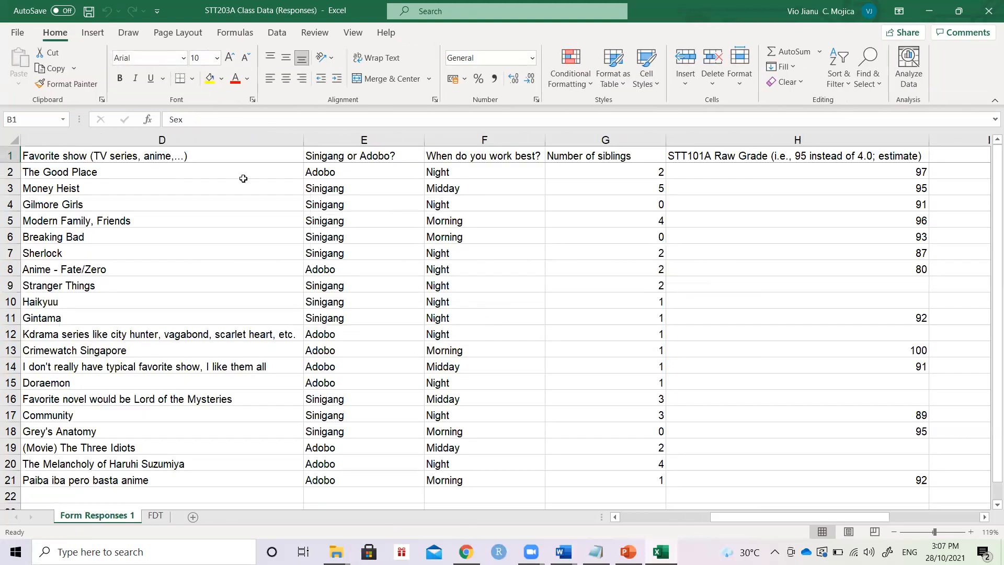
Insert a PivotTable on a new worksheet, using the Form Responses 1 range A1:H21 as its source
{"action": "scroll", "coordinate": [154, 204], "scroll_direction": "left", "scroll_amount": 5}
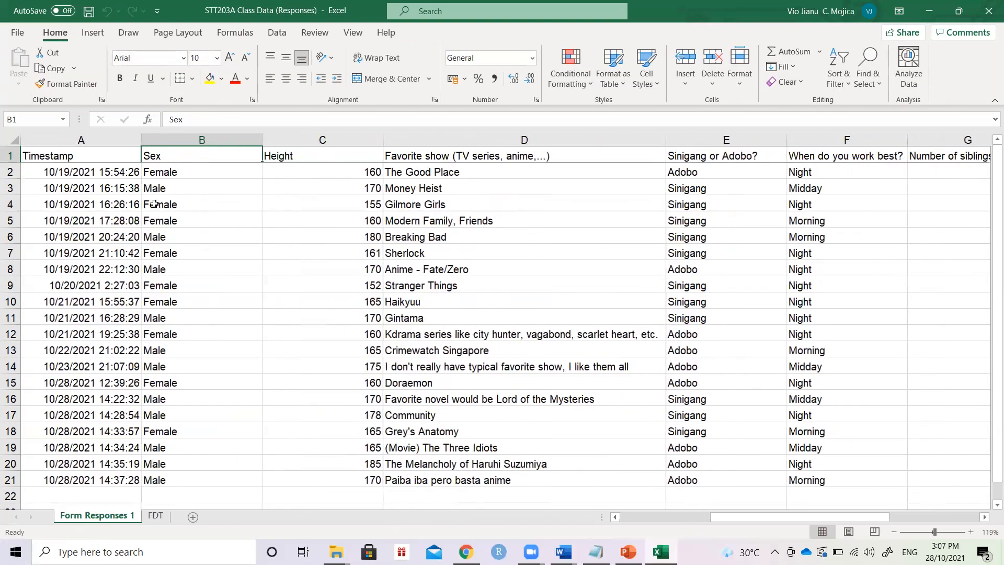
{"action": "left_click", "coordinate": [102, 35]}
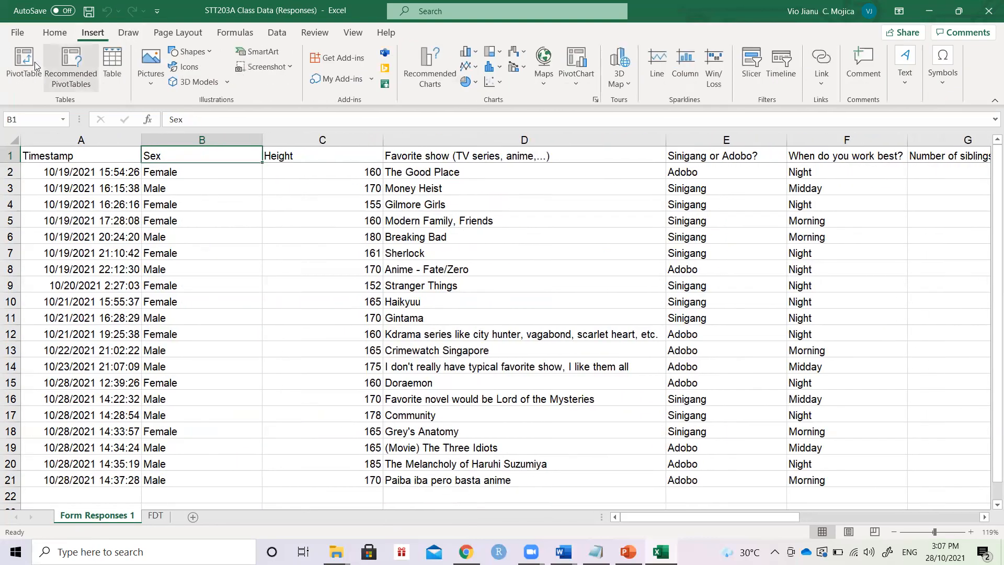
{"action": "left_click", "coordinate": [26, 62]}
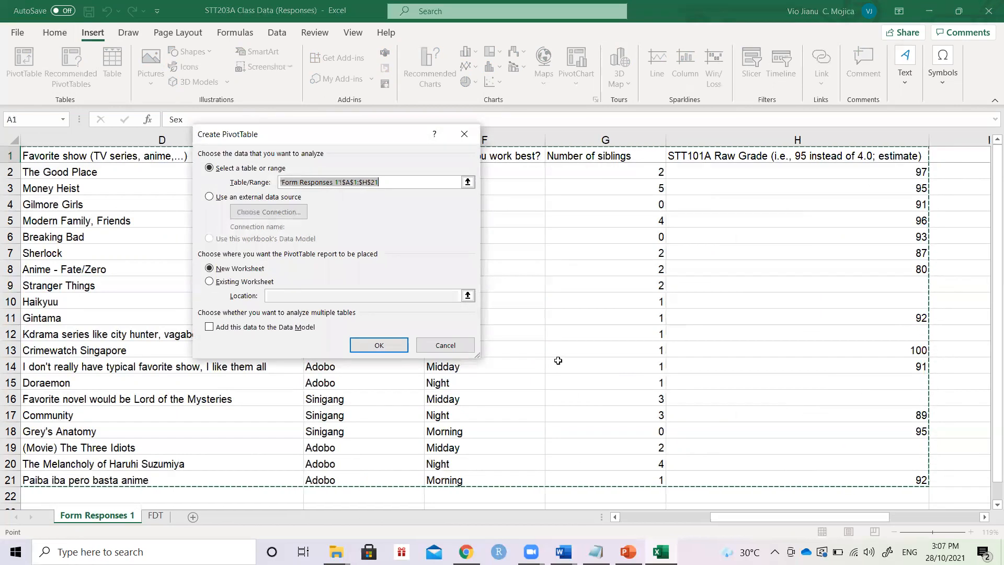
{"action": "left_click", "coordinate": [380, 344]}
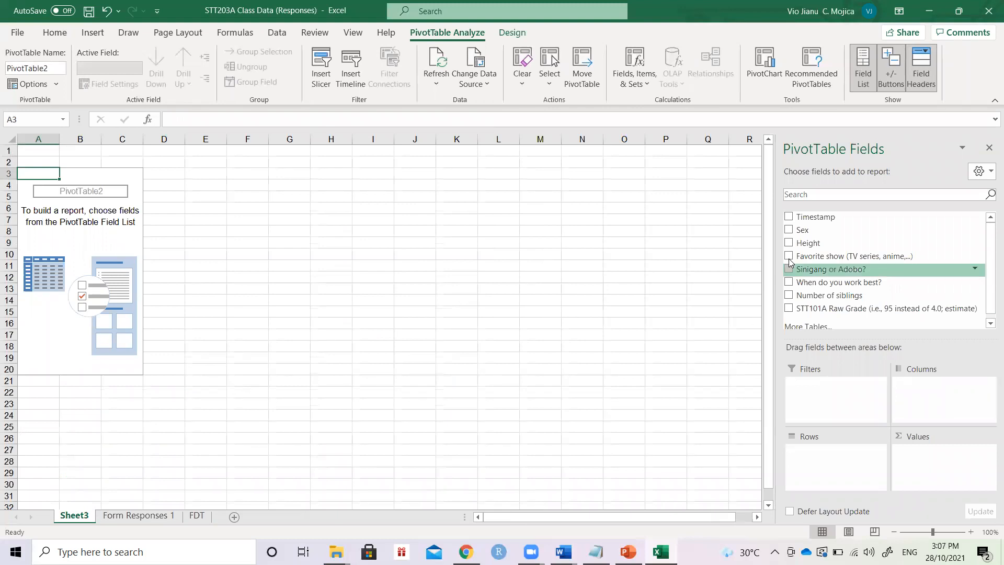
Add the Sex field to the PivotTable's rows and also to its values as Count of Sex
{"action": "left_click", "coordinate": [789, 231]}
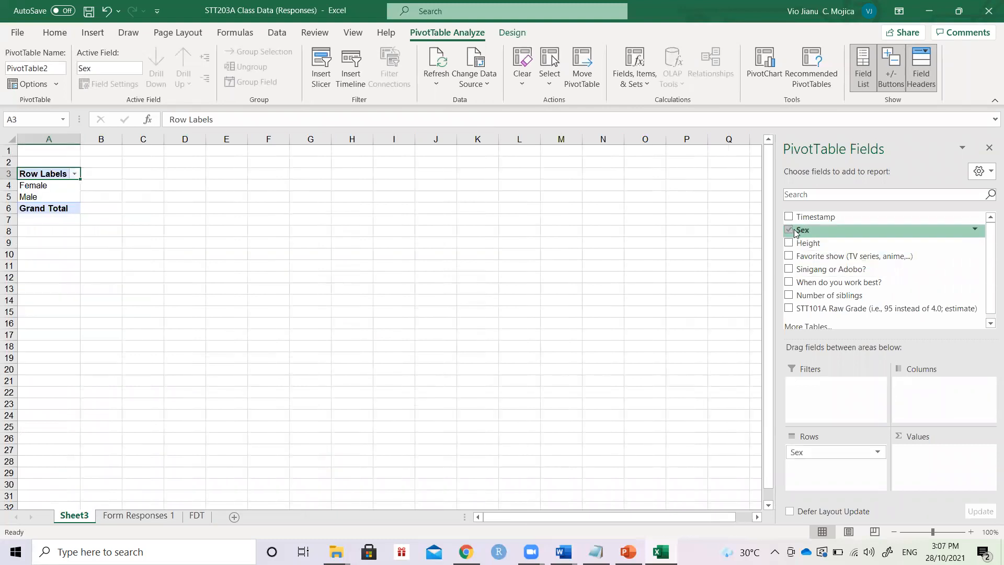
{"action": "left_click", "coordinate": [59, 185]}
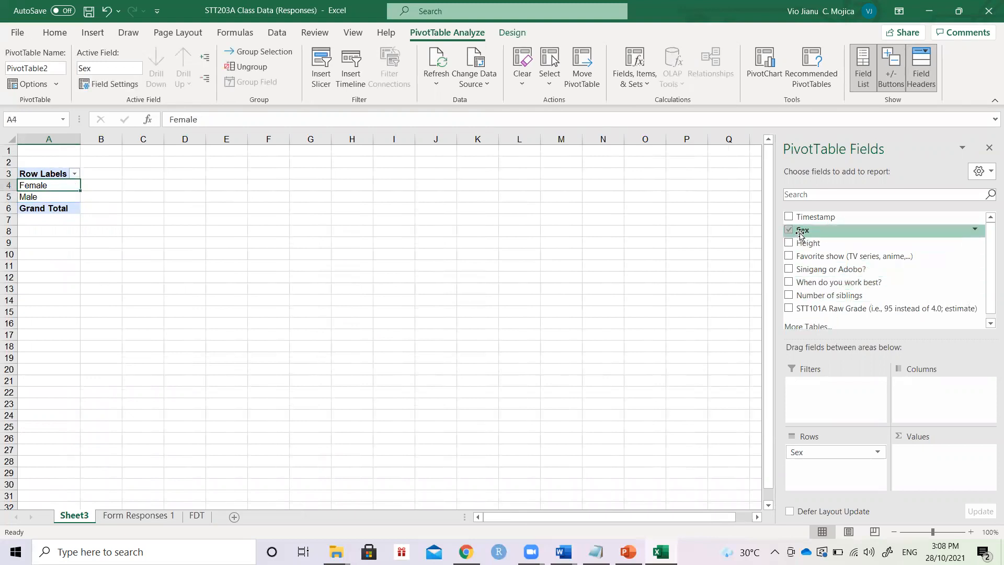
{"action": "left_click_drag", "start_coordinate": [802, 235], "coordinate": [918, 454]}
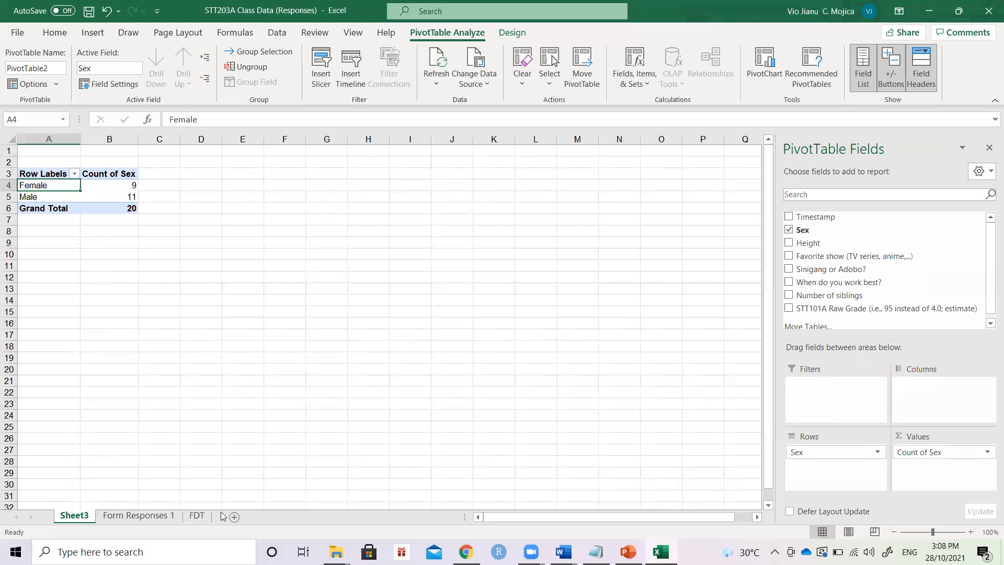
Compare the PivotTable's counts by sex with the category order in the FDT worksheet and the survey data
{"action": "left_click", "coordinate": [180, 516]}
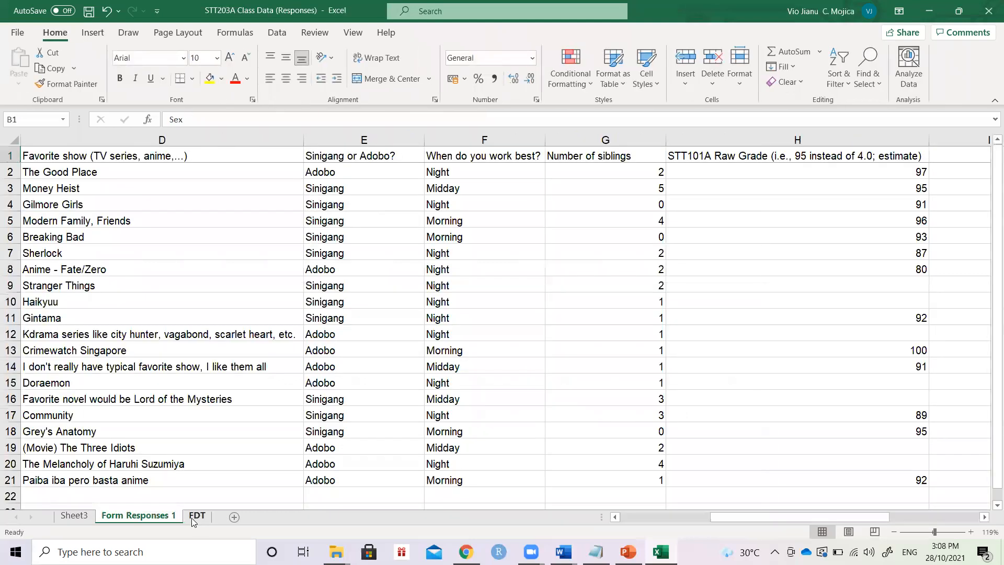
{"action": "left_click", "coordinate": [191, 518]}
{"action": "key", "text": "Left"}
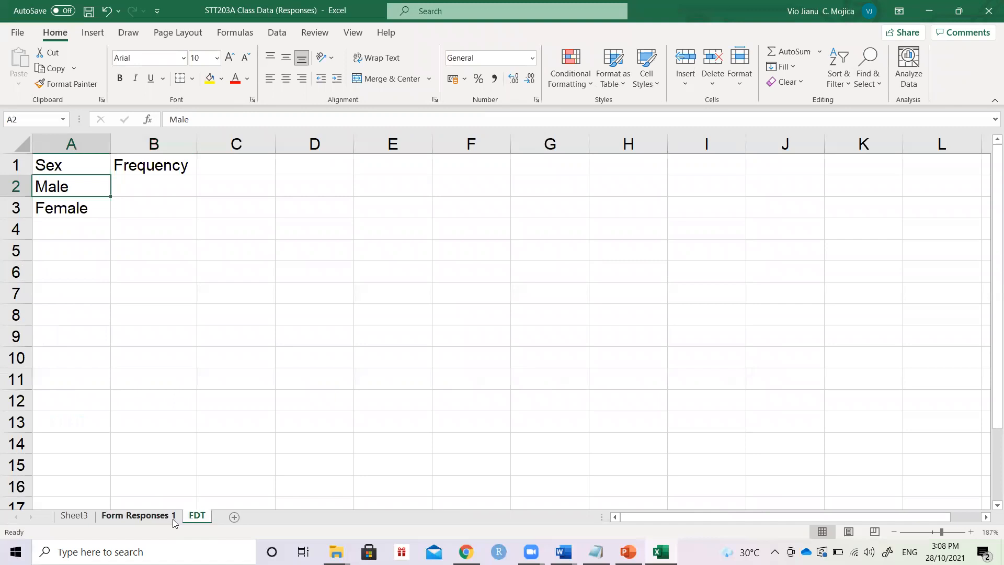
{"action": "left_click", "coordinate": [172, 517]}
{"action": "key", "text": "ctrl+Home"}
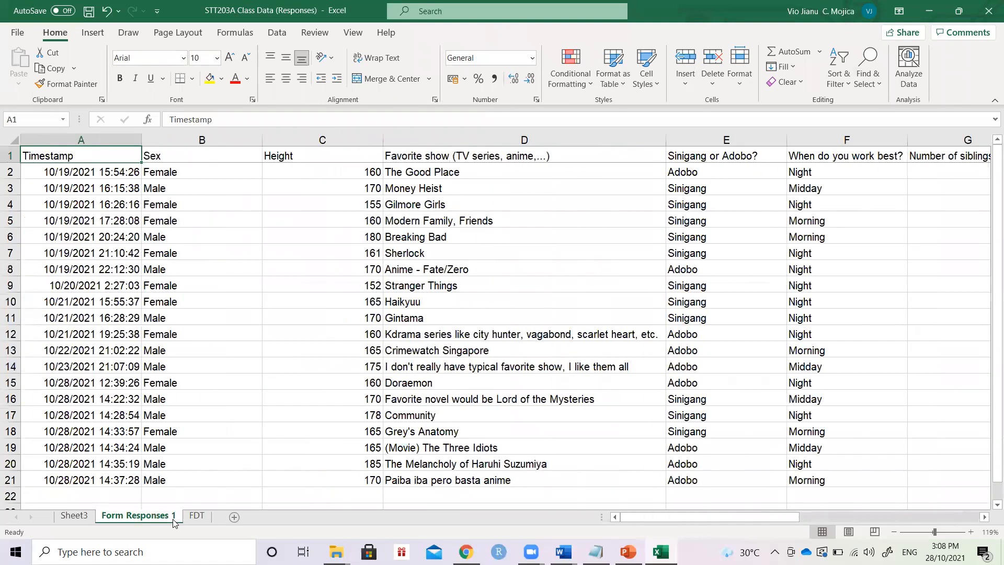
{"action": "left_click", "coordinate": [74, 515]}
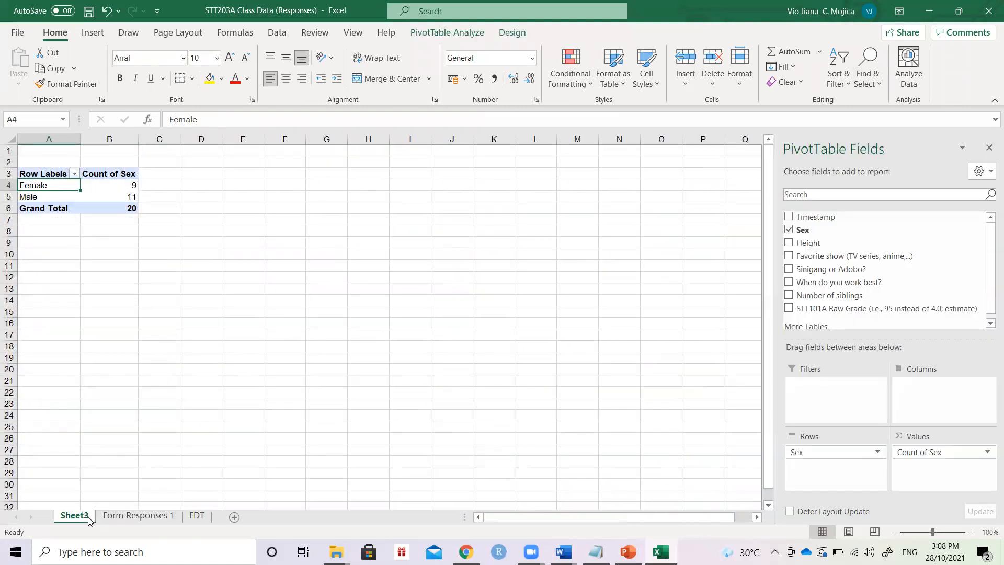
{"action": "left_click", "coordinate": [128, 515]}
Enter the frequencies in the FDT worksheet: 9 for Female in B3 and 11 for Male in B2
{"action": "left_click", "coordinate": [186, 516]}
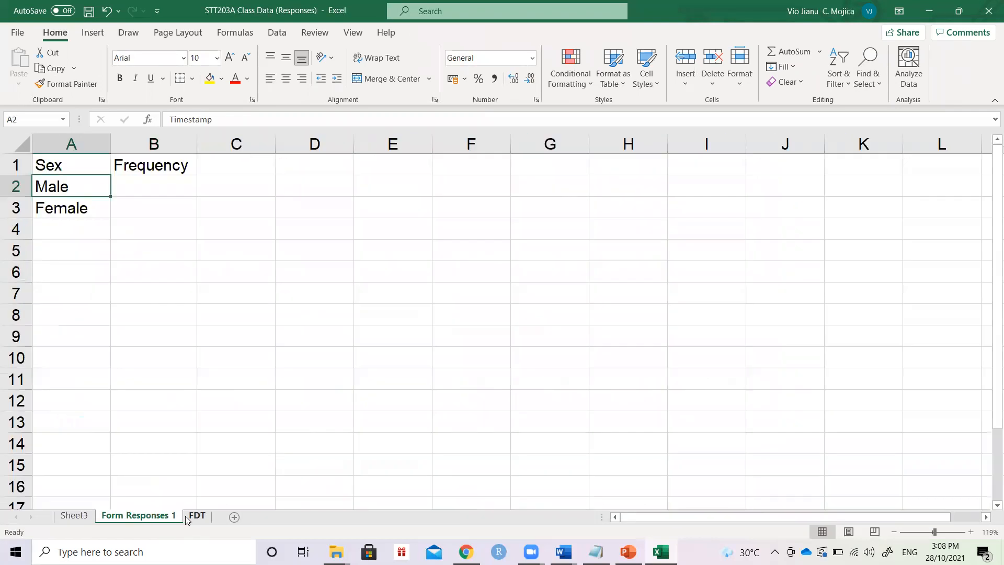
{"action": "key", "text": "Right"}
{"action": "key", "text": "Down"}
{"action": "type", "text": "9"}
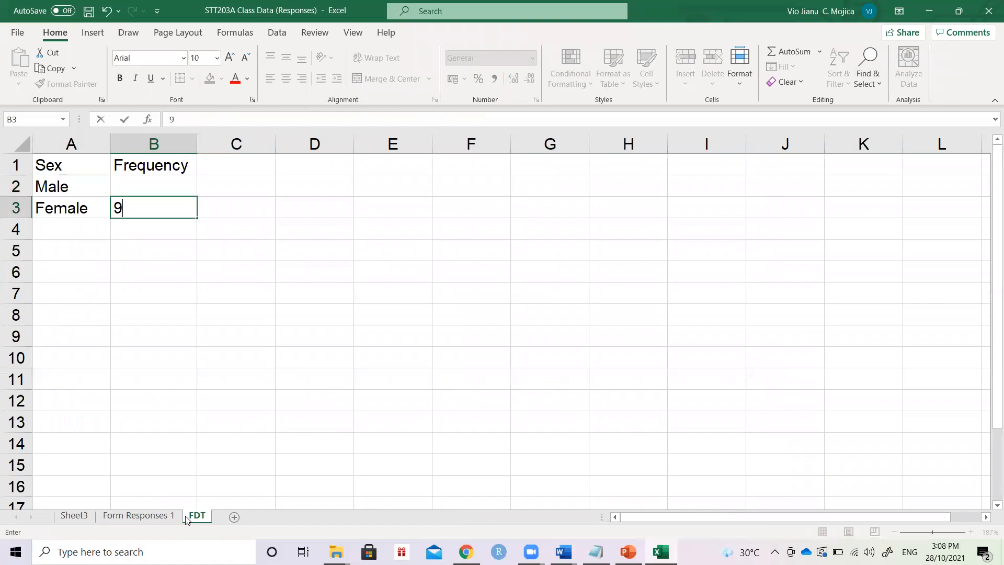
{"action": "key", "text": "Up"}
{"action": "type", "text": "11"}
{"action": "key", "text": "Down"}
Add a TOTAL row in A4 of the FDT worksheet and sum the frequencies in B4 with =SUM(B2:B3)
{"action": "key", "text": "Down"}
{"action": "key", "text": "Left"}
{"action": "type", "text": "T"}
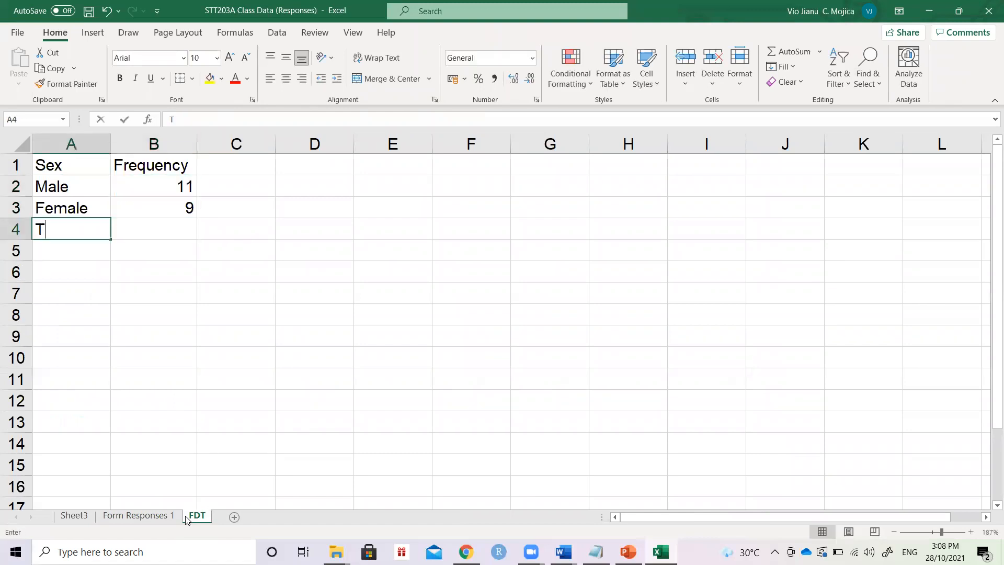
{"action": "type", "text": "OTAL"}
{"action": "key", "text": "Right"}
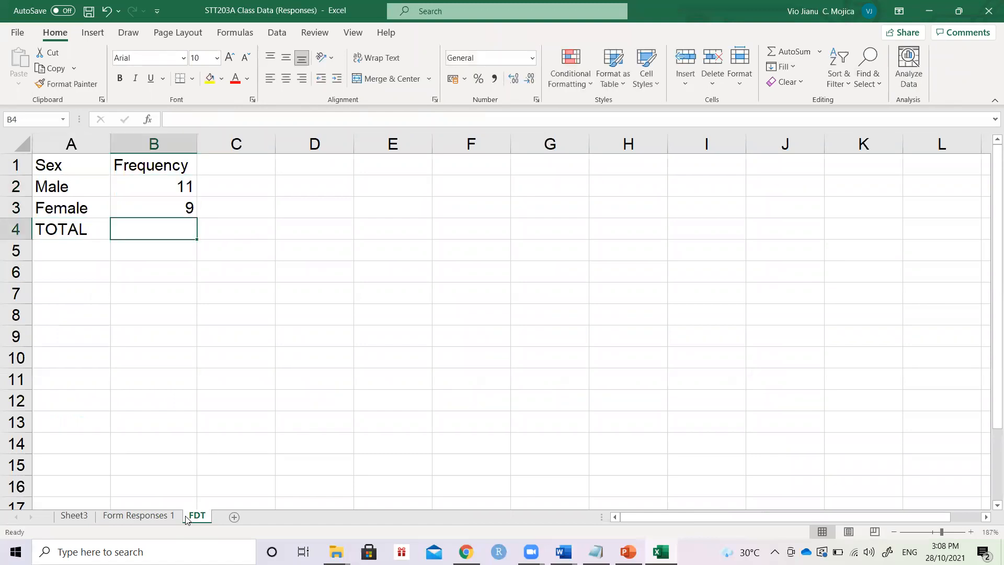
{"action": "type", "text": "=20"}
{"action": "key", "text": "BackSpace"}
{"action": "key", "text": "BackSpace"}
{"action": "type", "text": "SUM"}
{"action": "key", "text": "BackSpace"}
{"action": "key", "text": "BackSpace"}
{"action": "key", "text": "BackSpace"}
{"action": "type", "text": "M("}
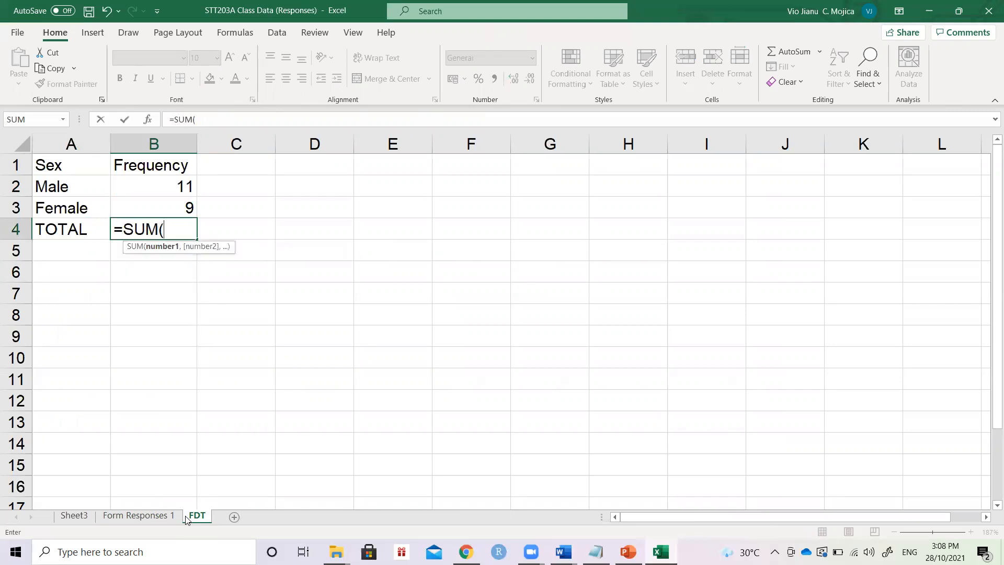
{"action": "key", "text": "Up"}
{"action": "key", "text": "shift+Up"}
{"action": "type", "text": ")"}
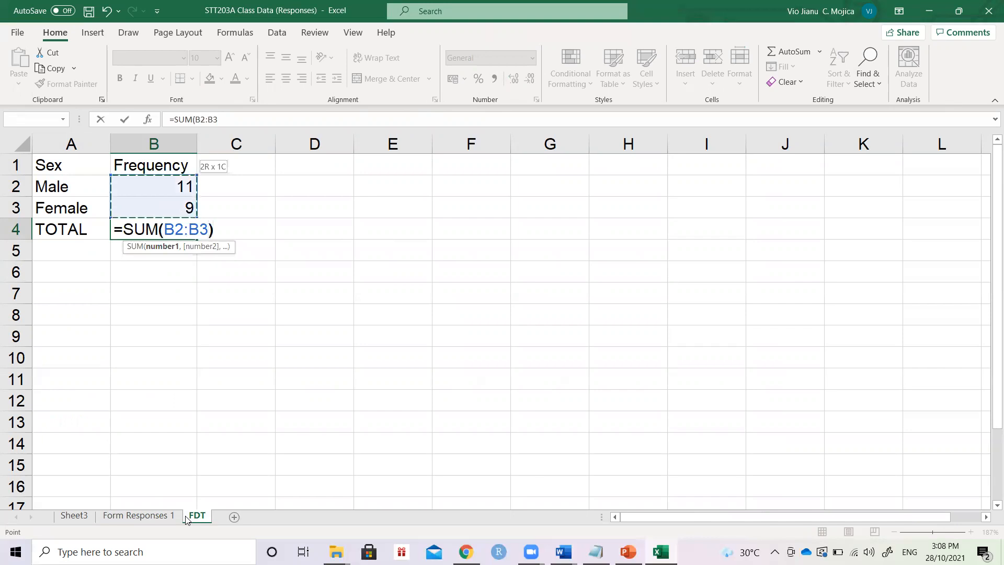
{"action": "key", "text": "Return"}
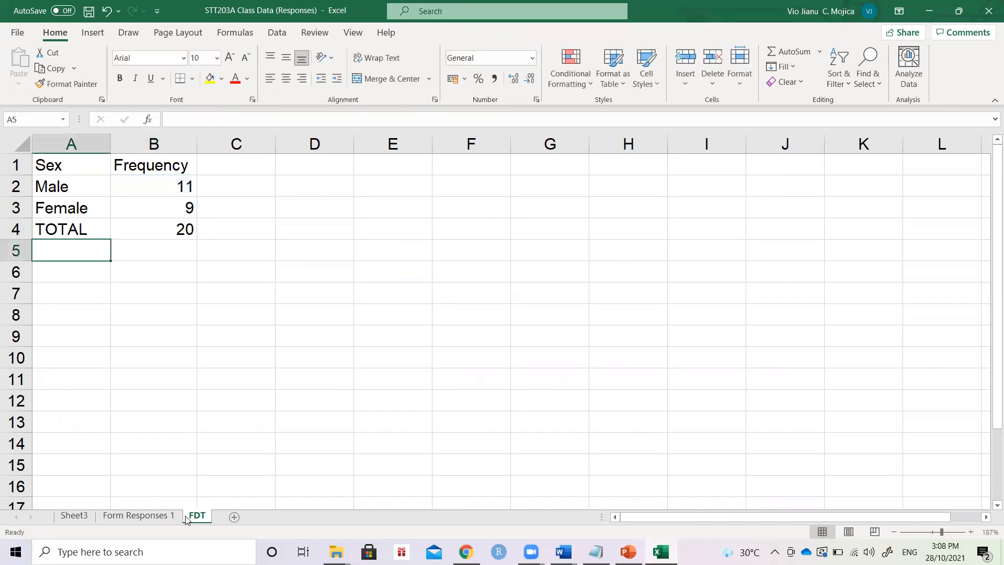
Add the header Percent Frequency in C1 of the FDT worksheet and fit column C to its contents
{"action": "key", "text": "Right"}
{"action": "key", "text": "Up"}
{"action": "key", "text": "Right"}
{"action": "key", "text": "Right"}
{"action": "key", "text": "Up"}
{"action": "key", "text": "Up"}
{"action": "key", "text": "Left"}
{"action": "key", "text": "Up"}
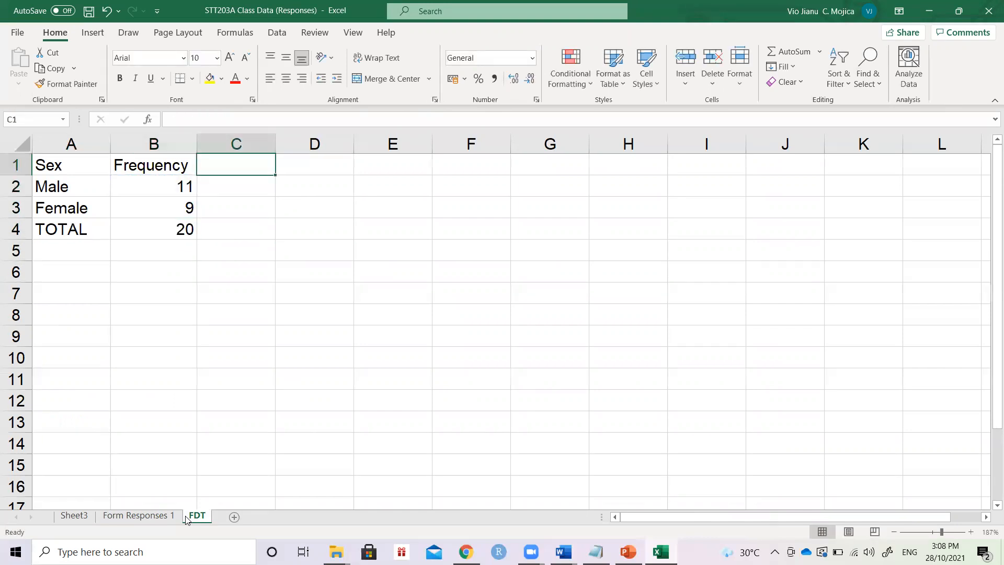
{"action": "type", "text": "Percent "}
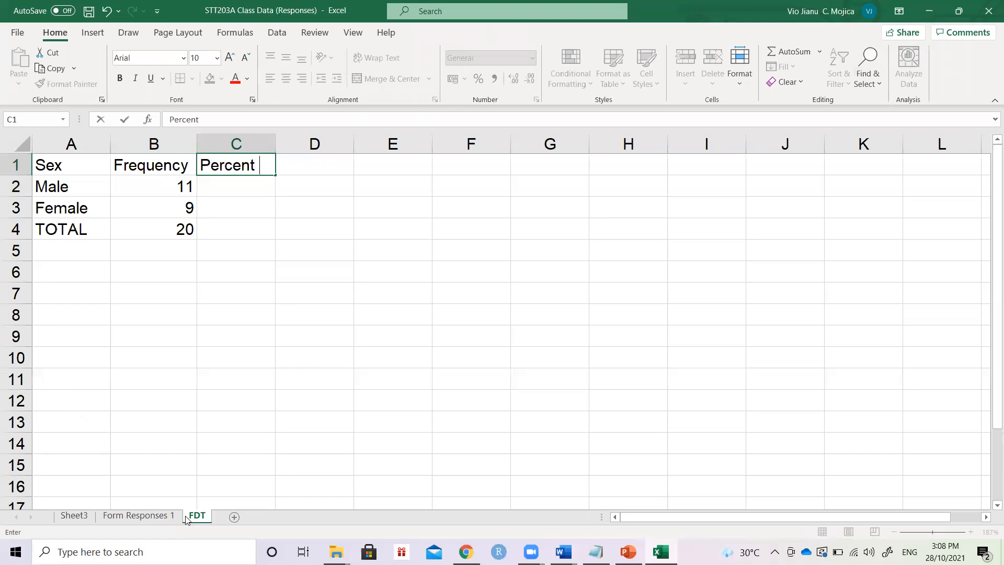
{"action": "type", "text": "Frequency"}
{"action": "key", "text": "Return"}
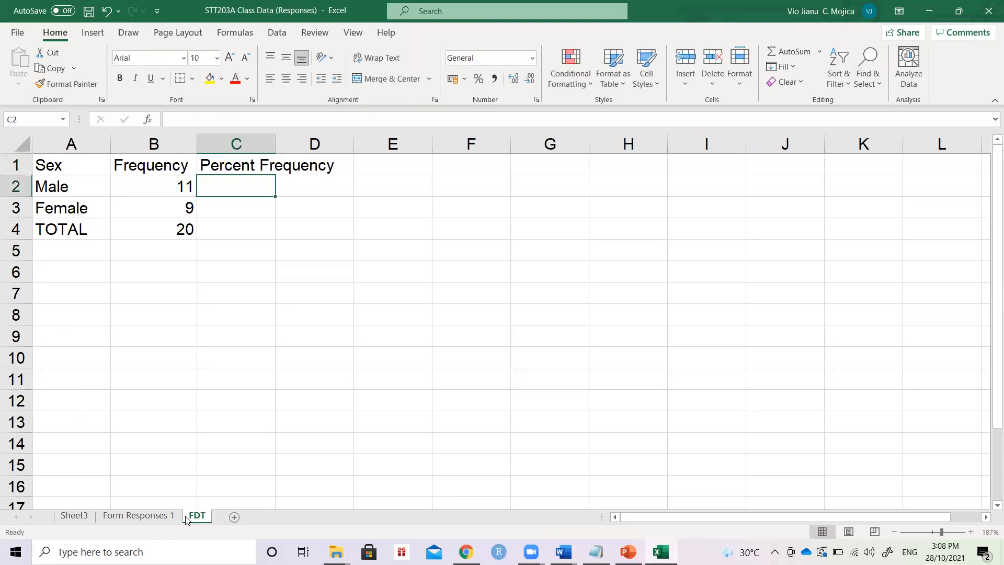
{"action": "double_click", "coordinate": [275, 141]}
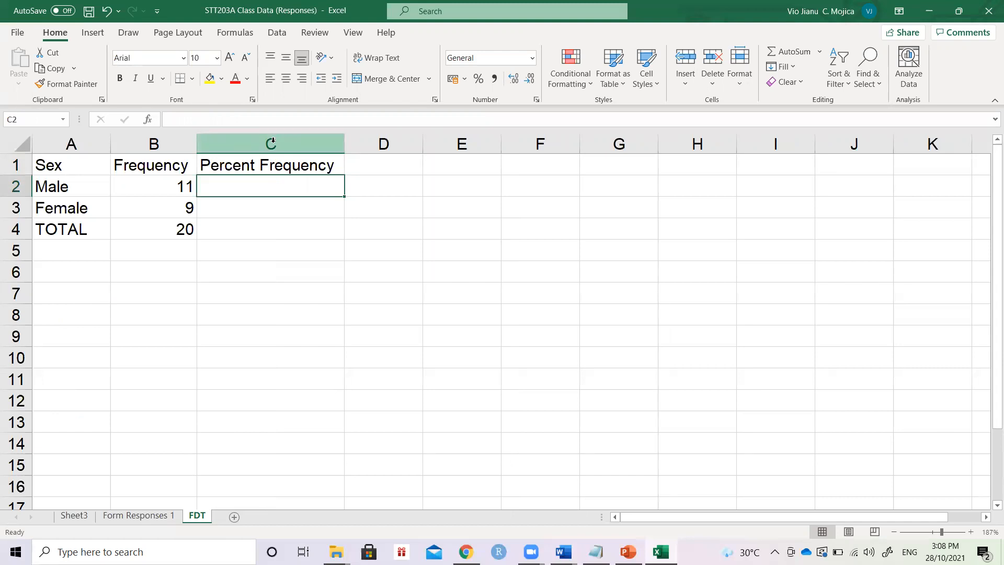
Calculate the percent frequencies with =B2/20 in C2, fill the formula down to C3, and format both cells as percentages
{"action": "type", "text": "=B2/20"}
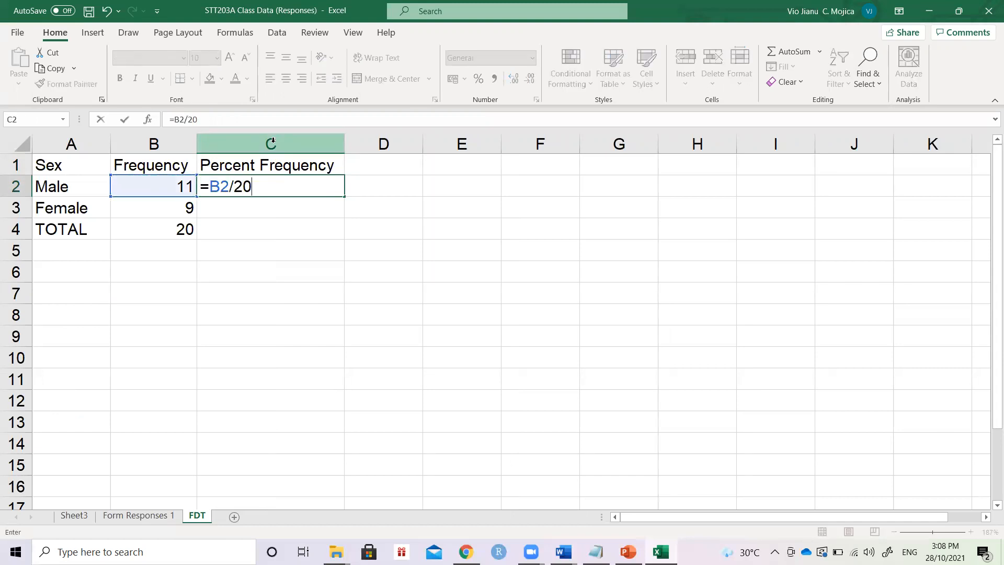
{"action": "key", "text": "Return"}
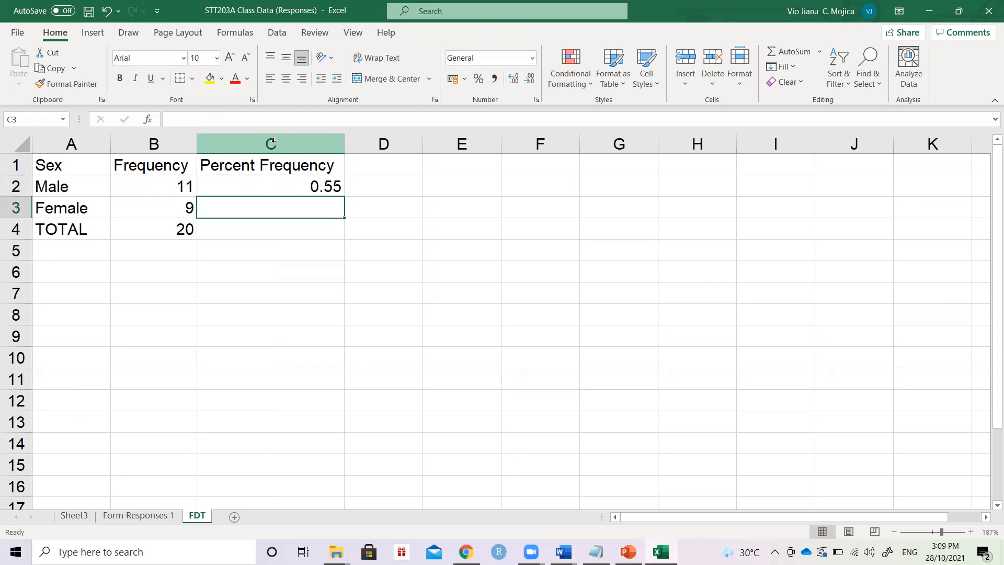
{"action": "key", "text": "Up"}
{"action": "left_click_drag", "start_coordinate": [342, 195], "coordinate": [341, 217]}
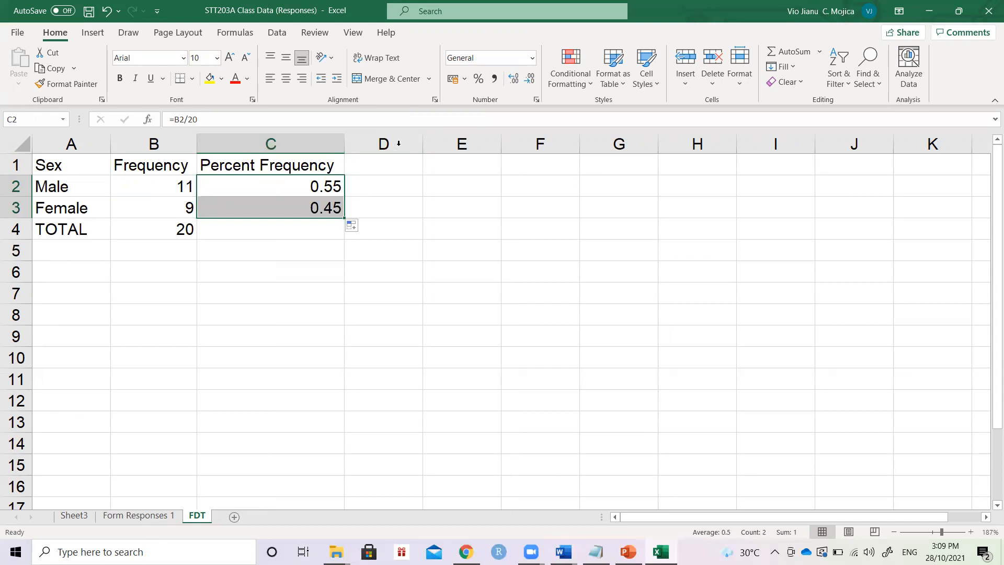
{"action": "left_click", "coordinate": [478, 80]}
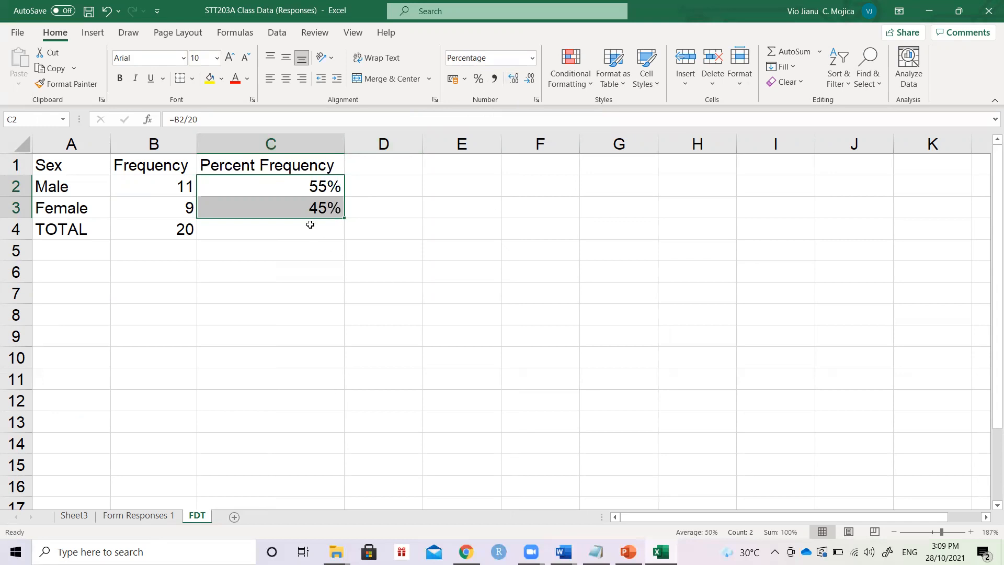
Total the percent frequencies in C4 with =SUM(C2:C3)
{"action": "left_click", "coordinate": [310, 224]}
{"action": "type", "text": "=SUM("}
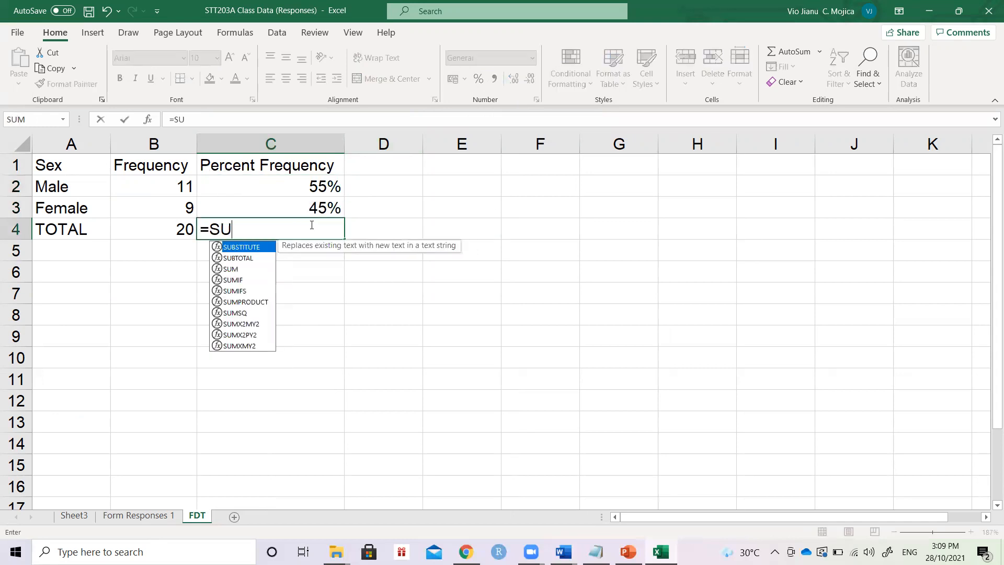
{"action": "key", "text": "Up"}
{"action": "key", "text": "shift+Up"}
{"action": "type", "text": ")"}
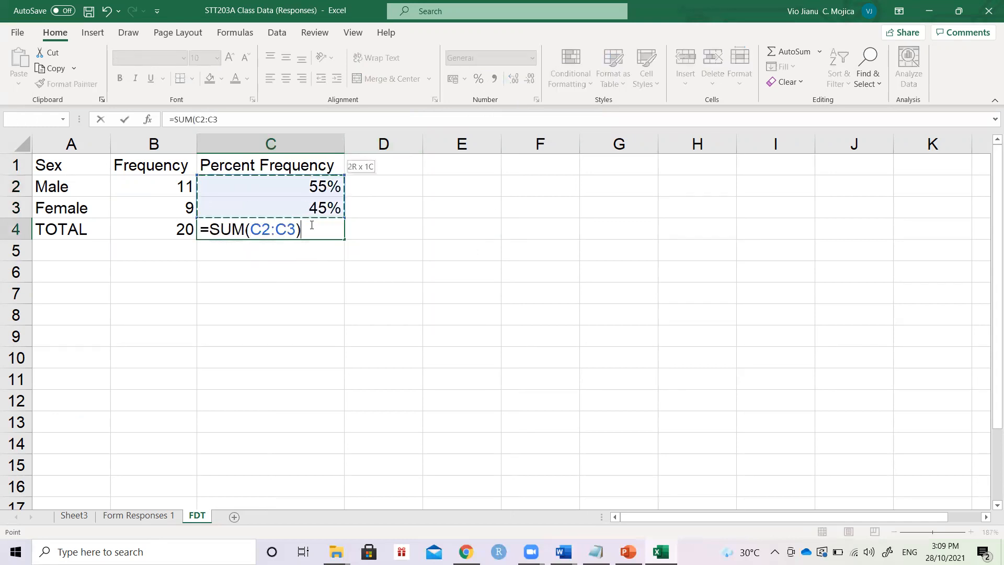
{"action": "key", "text": "Return"}
Make the header row A1:C1 bold and refit column C to the wider heading
{"action": "key", "text": "Up"}
{"action": "key", "text": "Left"}
{"action": "key", "text": "Left"}
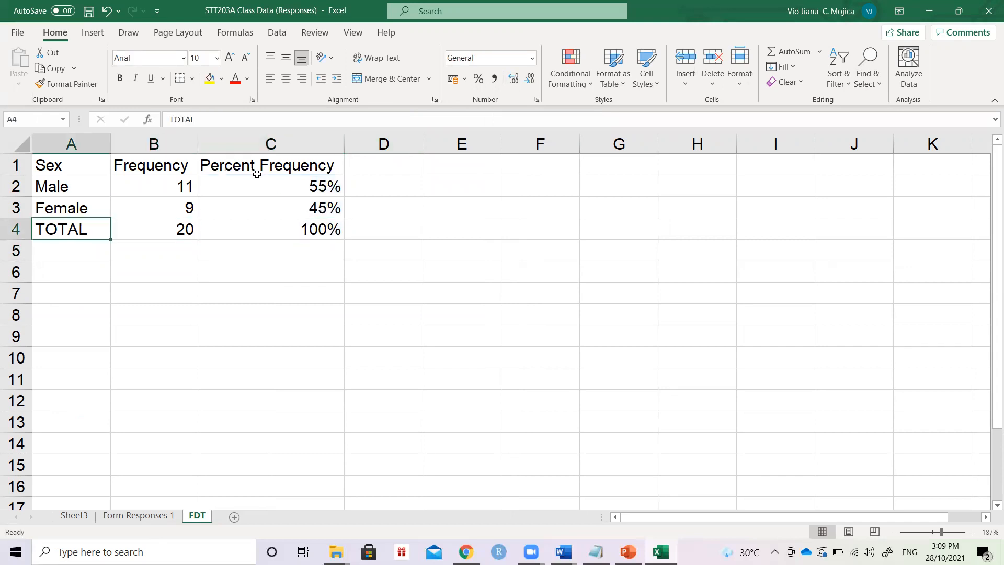
{"action": "key", "text": "Up"}
{"action": "key", "text": "Up"}
{"action": "key", "text": "Up"}
{"action": "key", "text": "shift+Right"}
{"action": "key", "text": "shift+Right"}
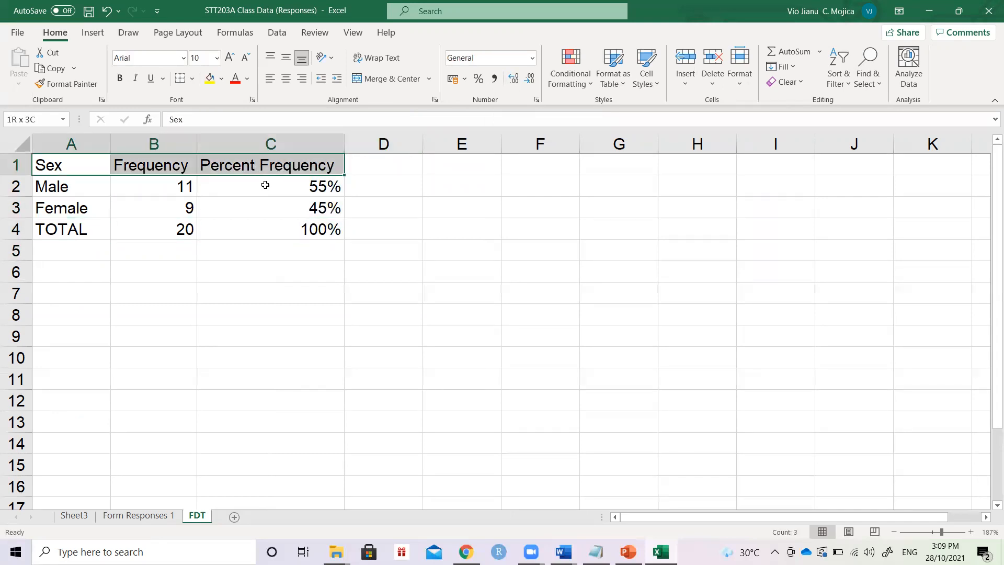
{"action": "key", "text": "ctrl+b"}
{"action": "key", "text": "Down"}
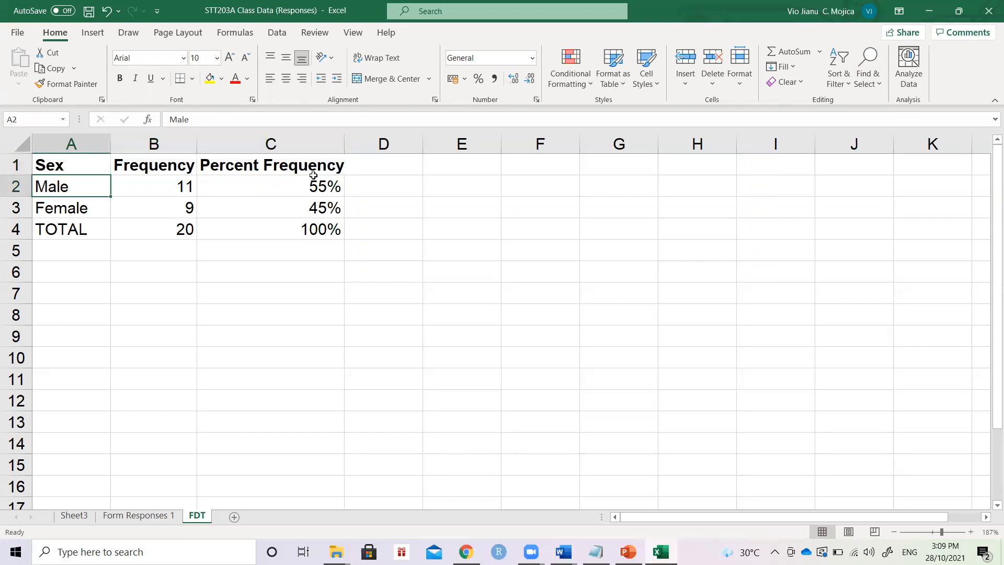
{"action": "double_click", "coordinate": [346, 141]}
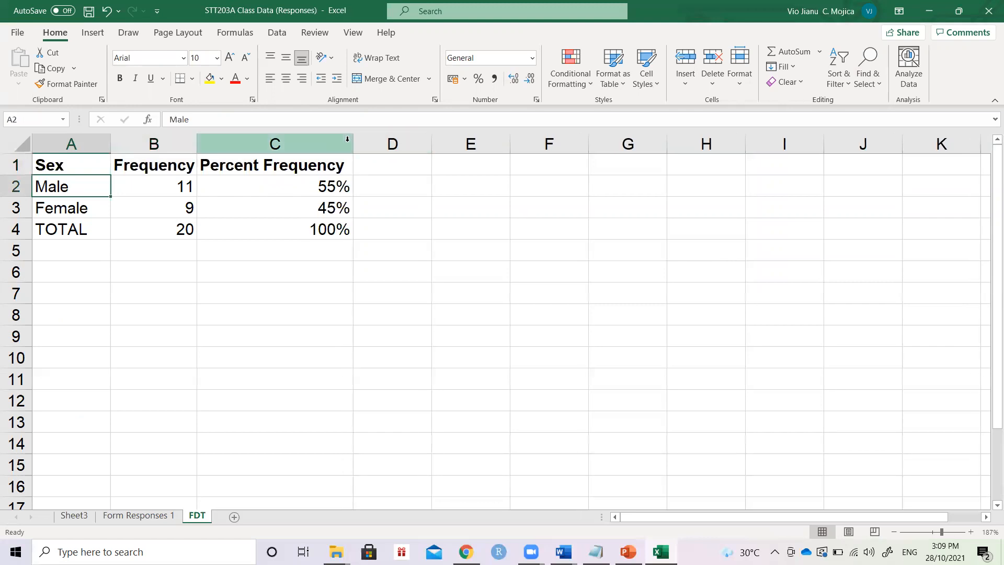
{"action": "key", "text": "Up"}
{"action": "left_click", "coordinate": [347, 139]}
{"action": "key", "text": "Left"}
{"action": "key", "text": "Left"}
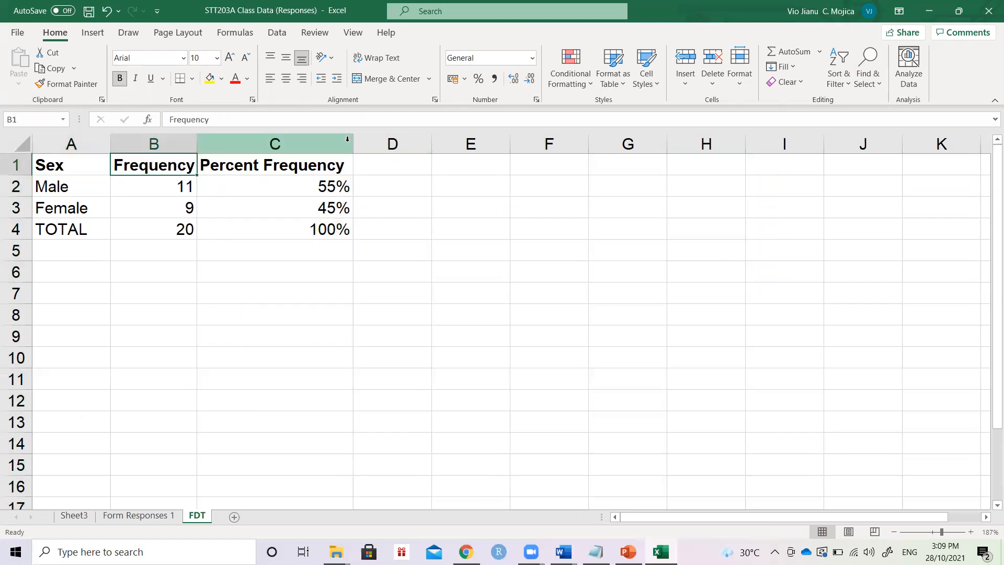
{"action": "key", "text": "Down"}
{"action": "key", "text": "Down"}
{"action": "key", "text": "Down"}
{"action": "key", "text": "Down"}
{"action": "key", "text": "Up"}
{"action": "key", "text": "Up"}
{"action": "key", "text": "Up"}
{"action": "key", "text": "Up"}
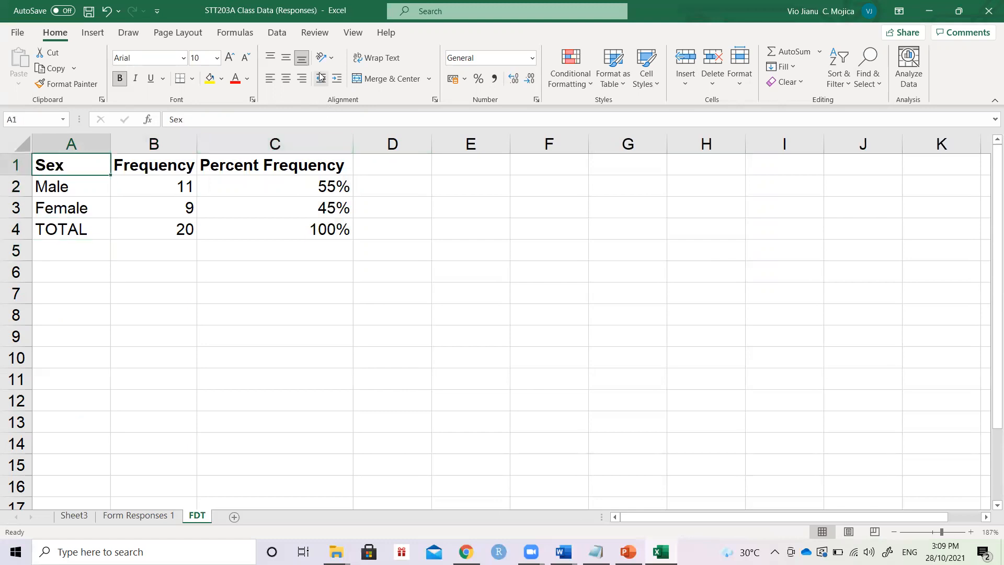
{"action": "key", "text": "Right"}
{"action": "key", "text": "Right"}
{"action": "key", "text": "Right"}
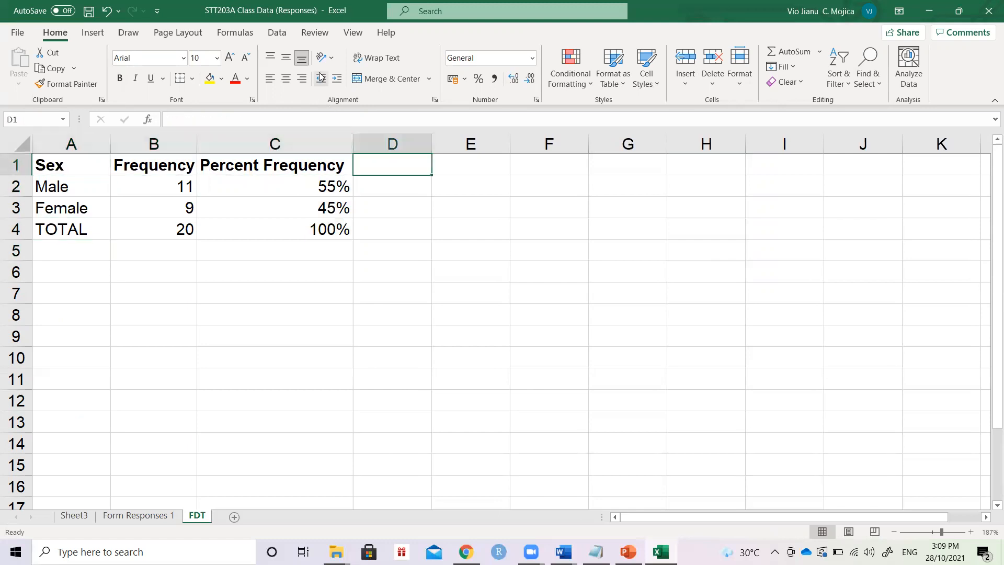
Create a PivotTable on a new worksheet from the Height column of the Form Responses 1 sheet
{"action": "left_click", "coordinate": [79, 516]}
{"action": "left_click", "coordinate": [107, 517]}
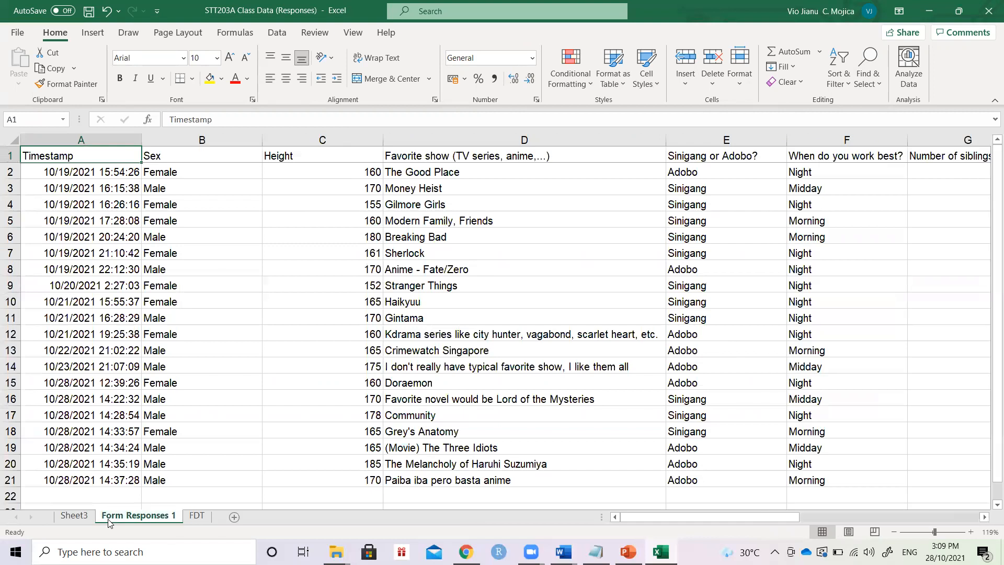
{"action": "left_click", "coordinate": [323, 139]}
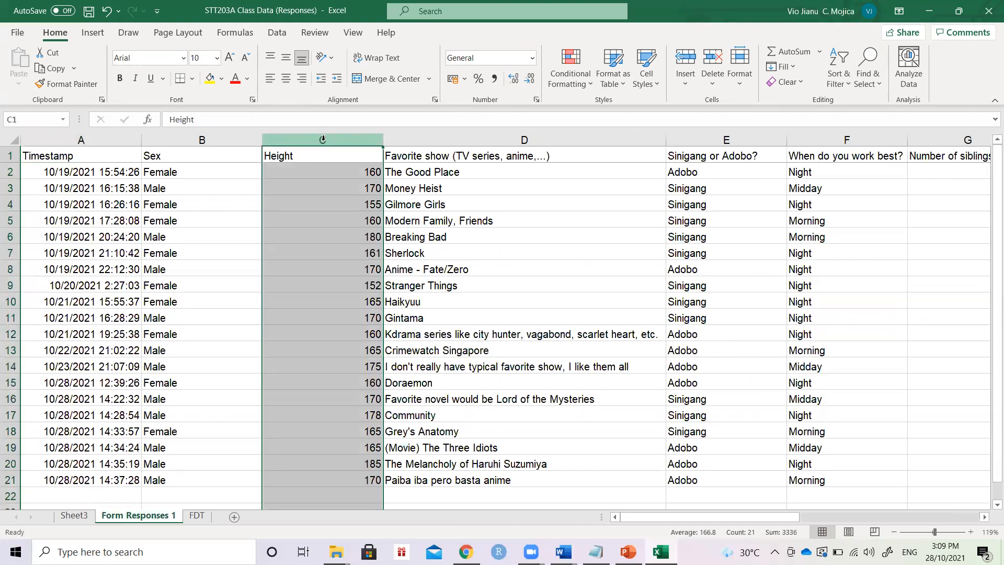
{"action": "left_click", "coordinate": [92, 32]}
{"action": "left_click", "coordinate": [25, 76]}
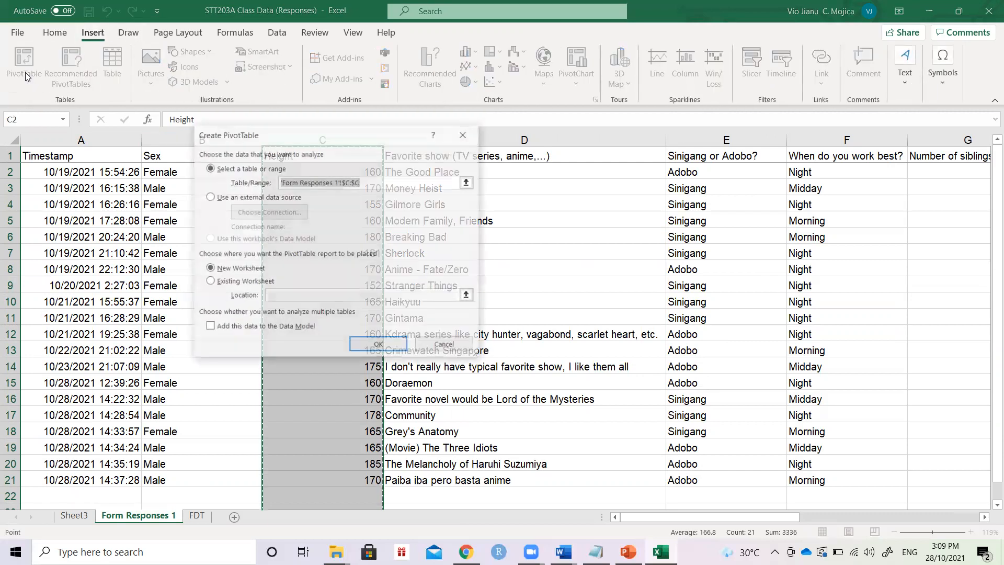
{"action": "left_click", "coordinate": [391, 345]}
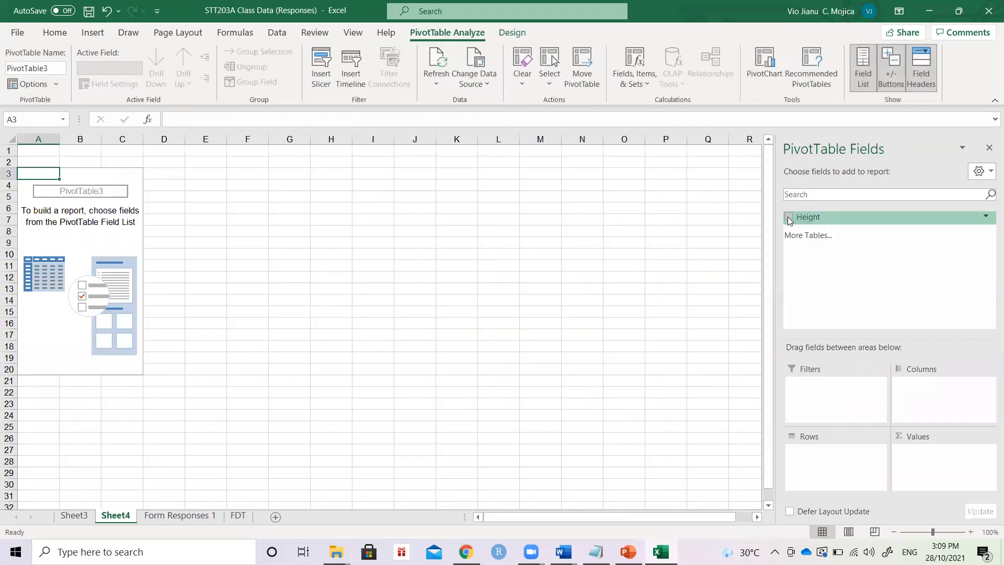
Add the Height field to the PivotTable's rows and also to its values
{"action": "left_click", "coordinate": [804, 216]}
{"action": "left_click_drag", "start_coordinate": [805, 216], "coordinate": [808, 453]}
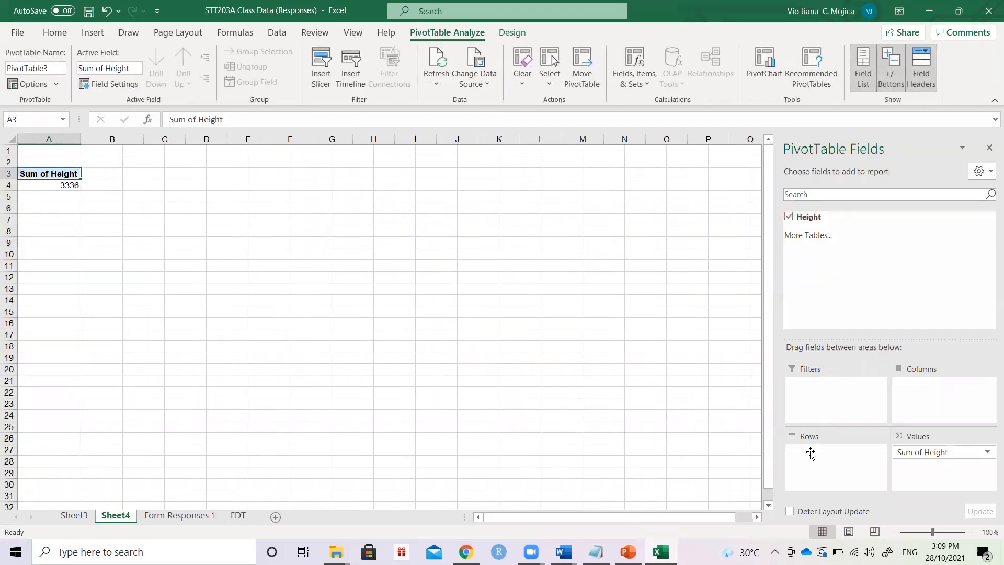
{"action": "left_click", "coordinate": [981, 454]}
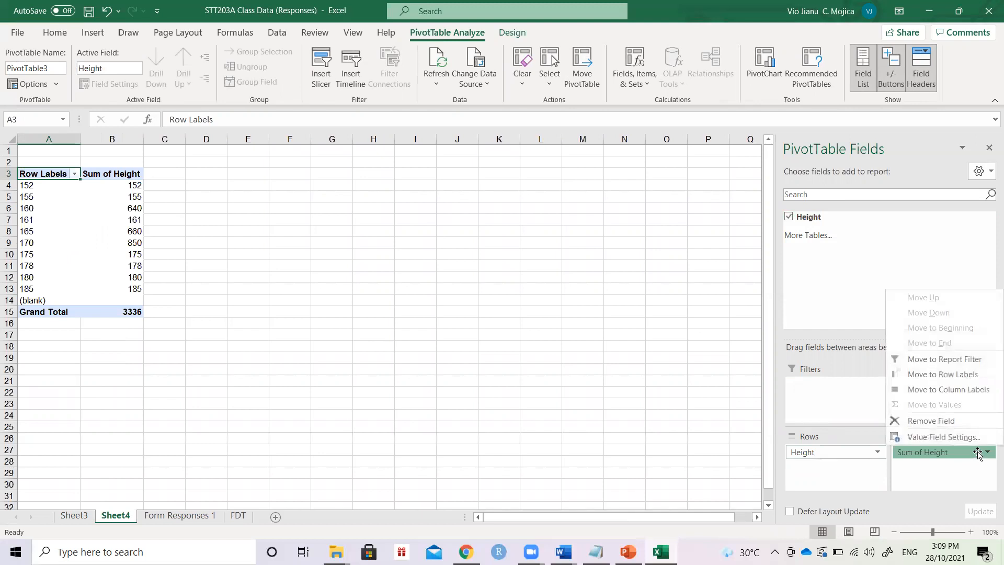
{"action": "left_click", "coordinate": [935, 421]}
{"action": "left_click_drag", "start_coordinate": [809, 216], "coordinate": [930, 461]}
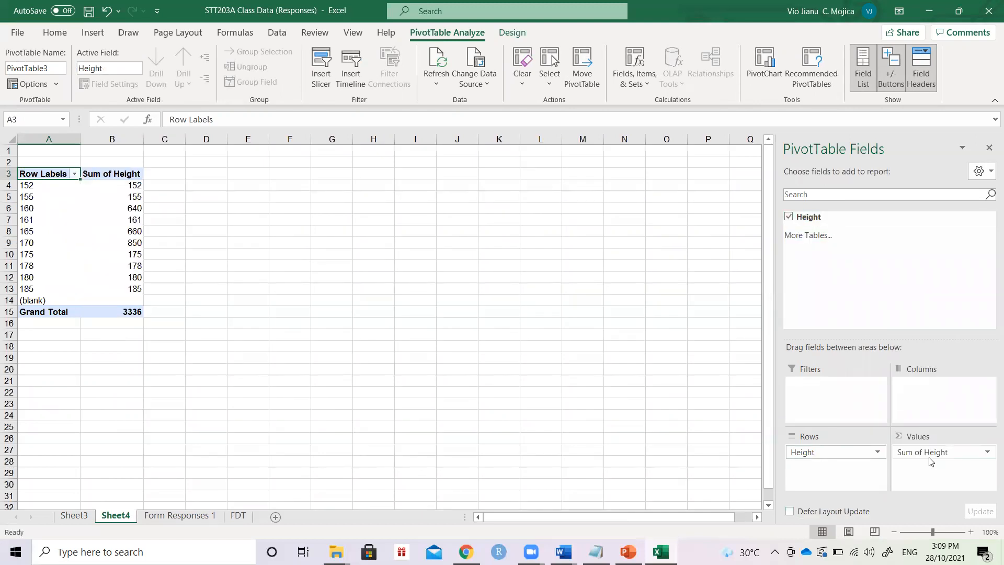
Change the Height value field's summary calculation to Count
{"action": "left_click", "coordinate": [924, 453]}
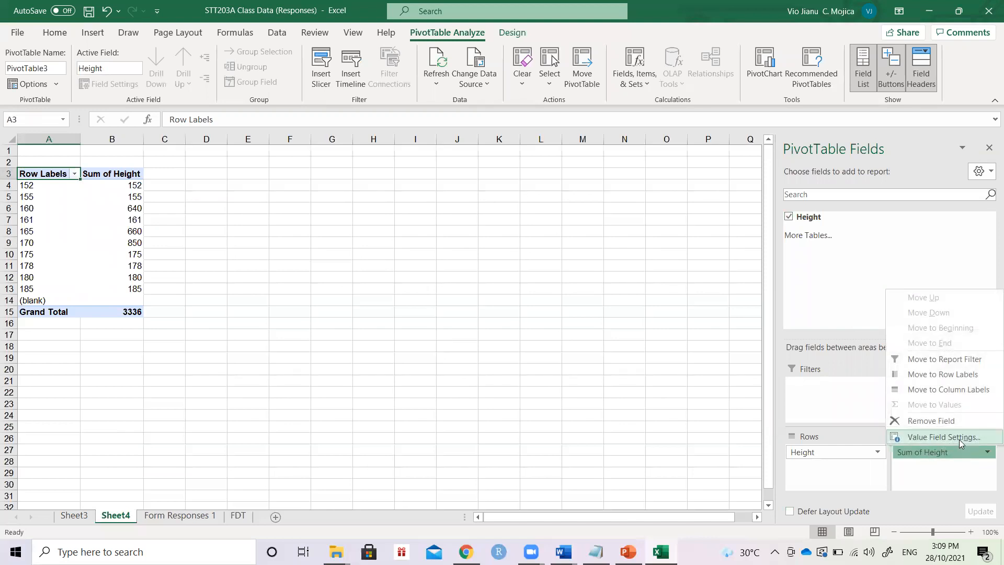
{"action": "left_click", "coordinate": [958, 440]}
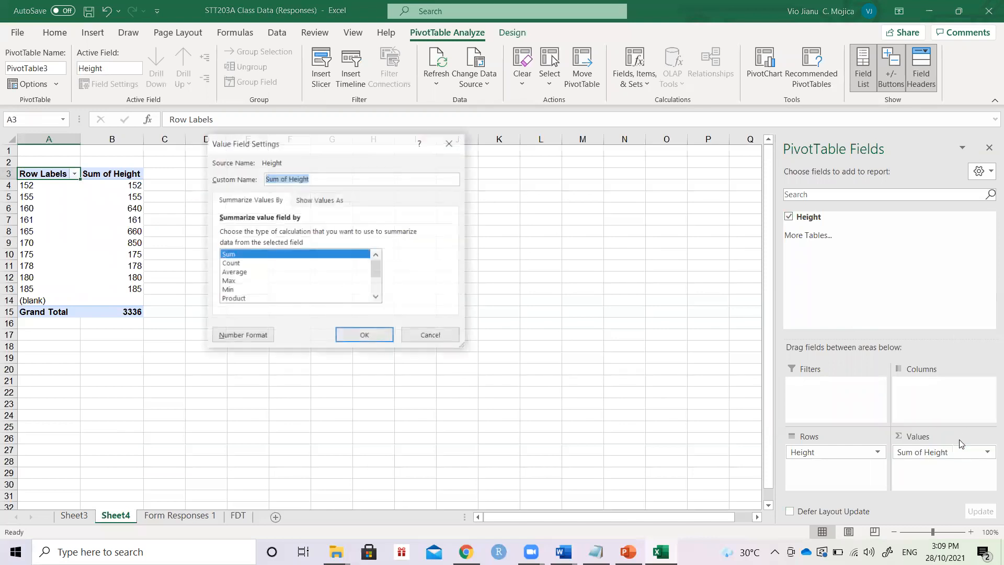
{"action": "left_click", "coordinate": [315, 263]}
{"action": "left_click", "coordinate": [369, 337]}
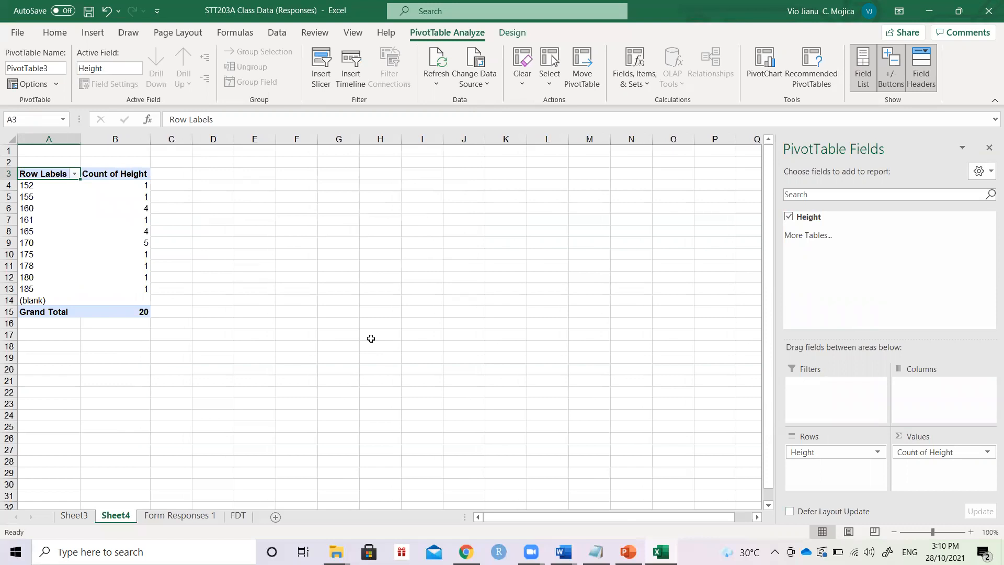
Examine the PivotTable's counts against their height values, and briefly check the course syllabus PDF in Chrome
{"action": "key", "text": "Down"}
{"action": "key", "text": "Right"}
{"action": "key", "text": "Down"}
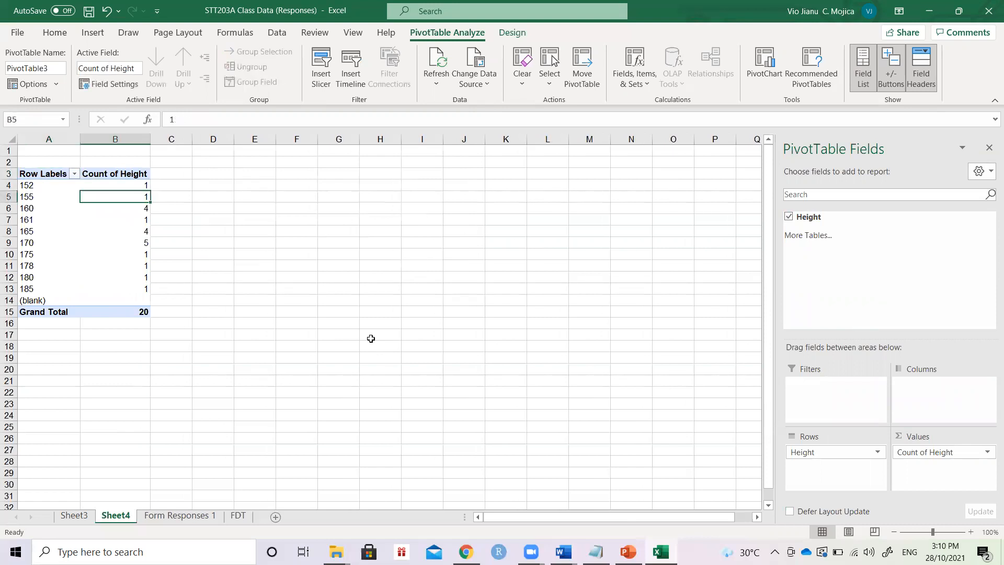
{"action": "key", "text": "Left"}
{"action": "key", "text": "Right"}
{"action": "key", "text": "Down"}
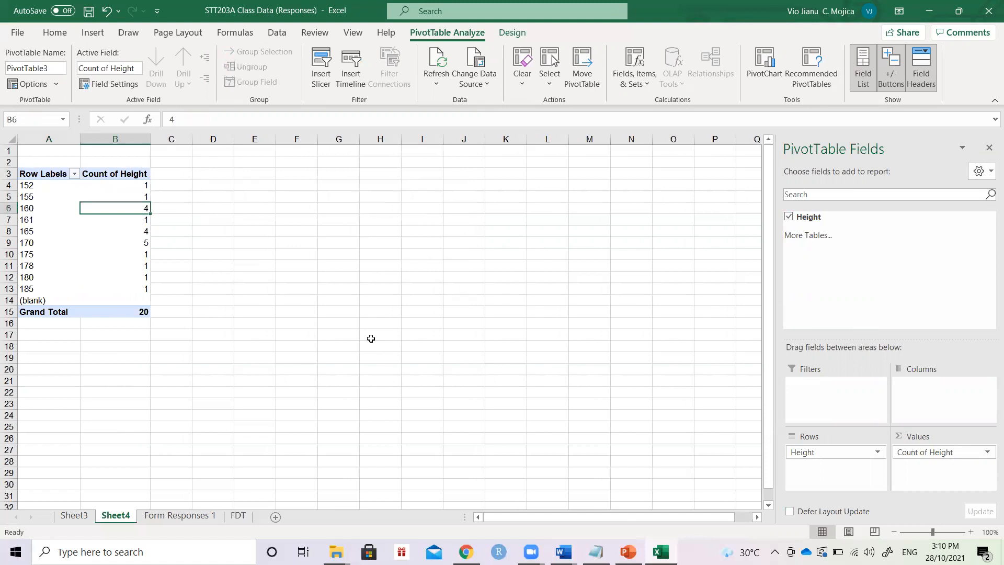
{"action": "key", "text": "Left"}
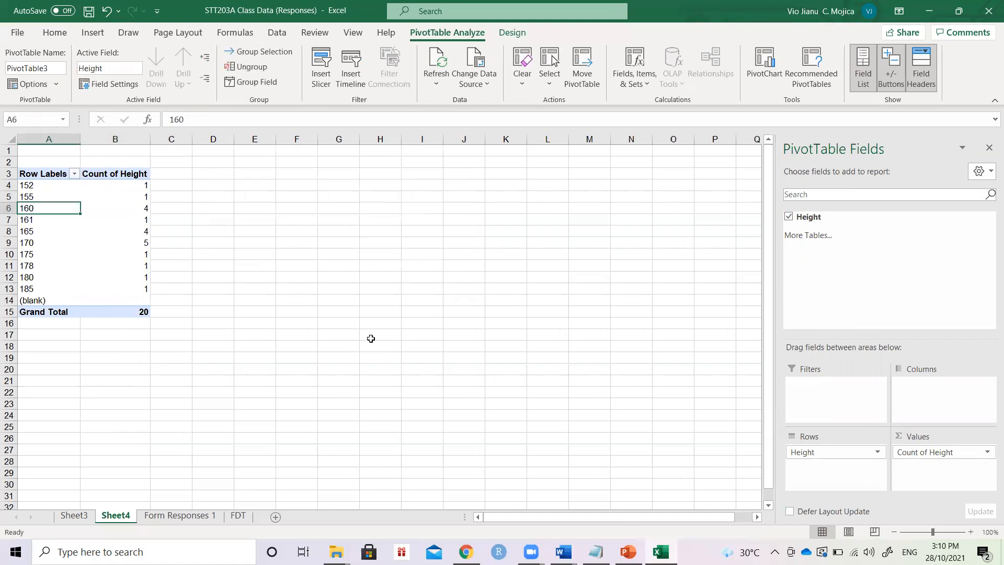
{"action": "key", "text": "Right"}
{"action": "key", "text": "Down"}
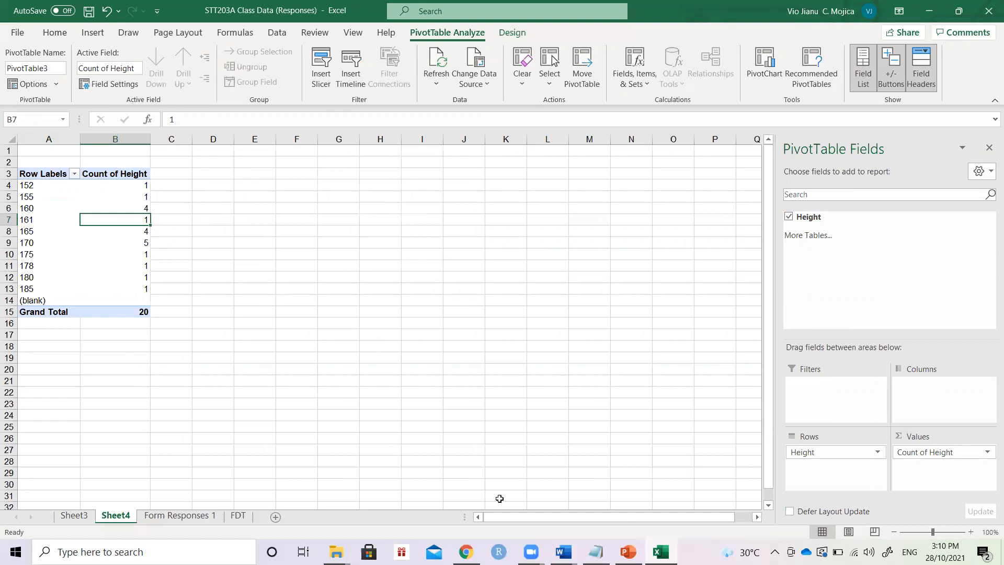
{"action": "left_click", "coordinate": [466, 552]}
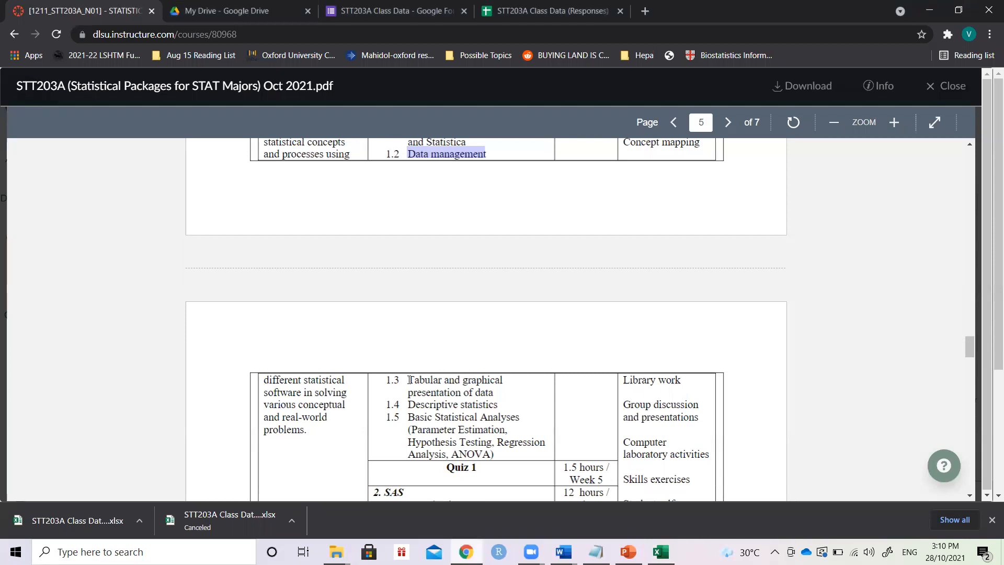
{"action": "key", "text": "alt+Tab"}
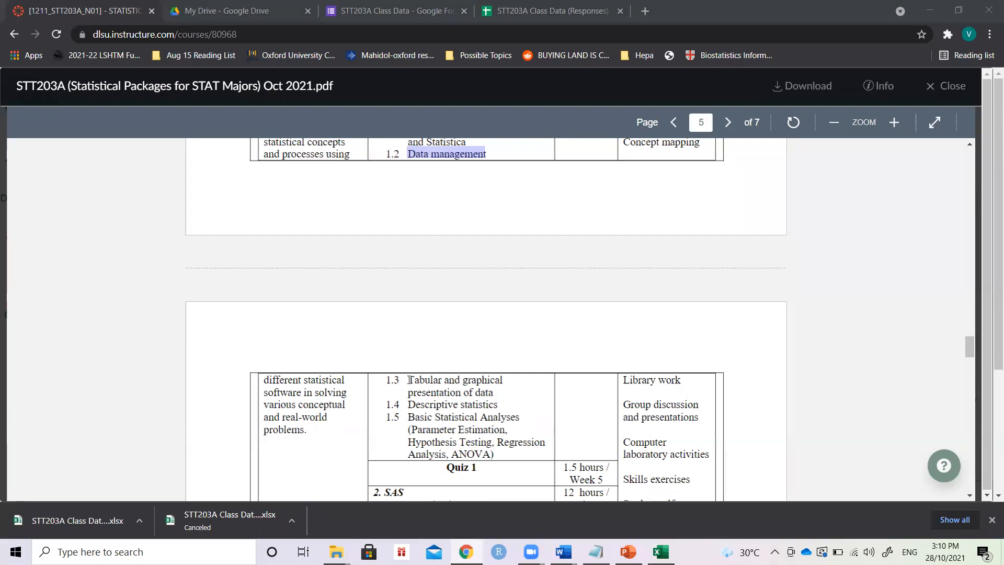
Examine the Height PivotTable's row labels and their counts on Sheet4, from 152 through 185
{"action": "key", "text": "Up"}
{"action": "key", "text": "Up"}
{"action": "key", "text": "Up"}
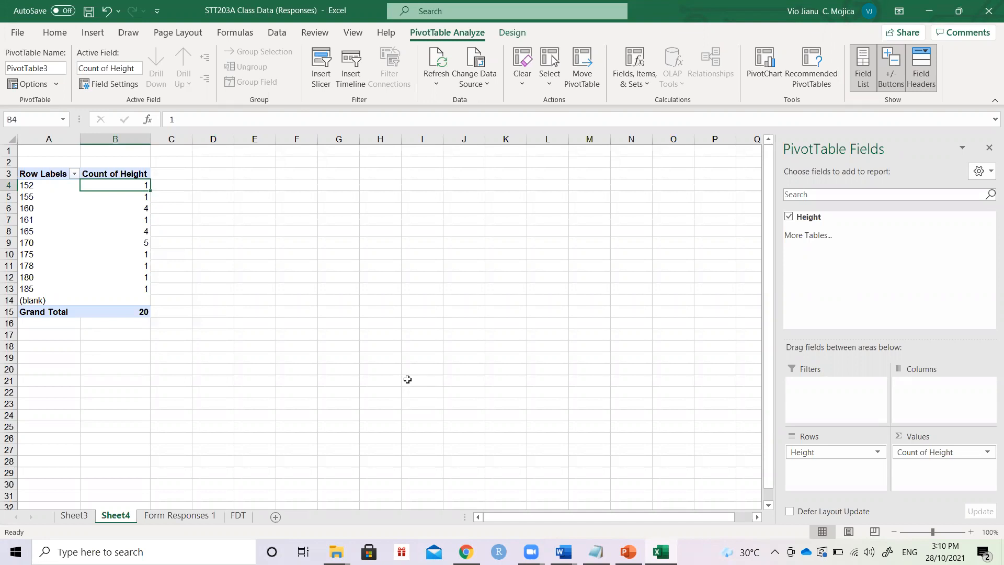
{"action": "key", "text": "shift+Down"}
{"action": "key", "text": "shift+Down"}
{"action": "key", "text": "shift+Down"}
{"action": "key", "text": "shift+Down"}
{"action": "key", "text": "shift+Down"}
{"action": "key", "text": "shift+Down"}
{"action": "key", "text": "shift+Down"}
{"action": "key", "text": "shift+Down"}
{"action": "key", "text": "shift+Down"}
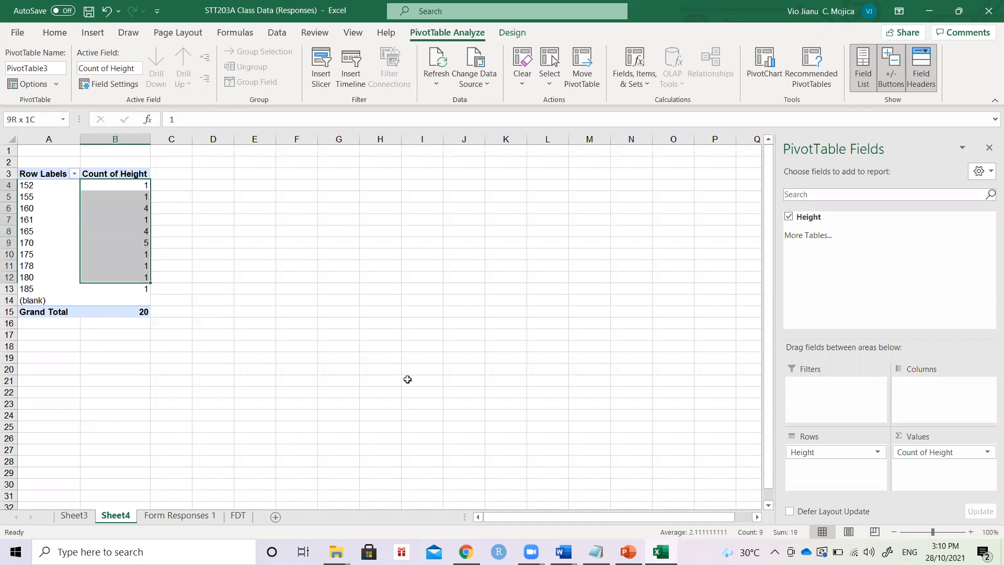
{"action": "key", "text": "shift+Left"}
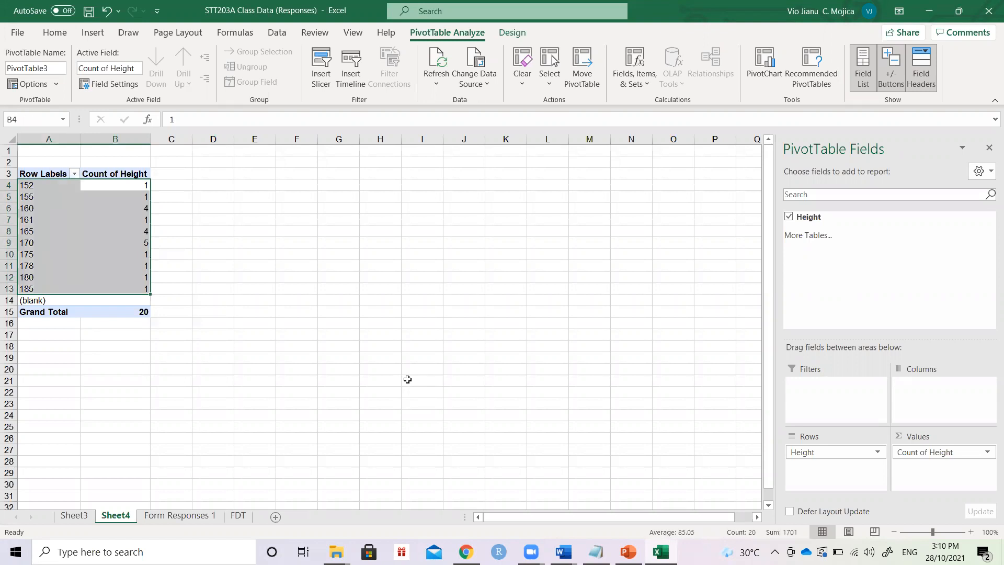
{"action": "key", "text": "Up"}
{"action": "scroll", "coordinate": [101, 230], "scroll_direction": "up", "scroll_amount": 5}
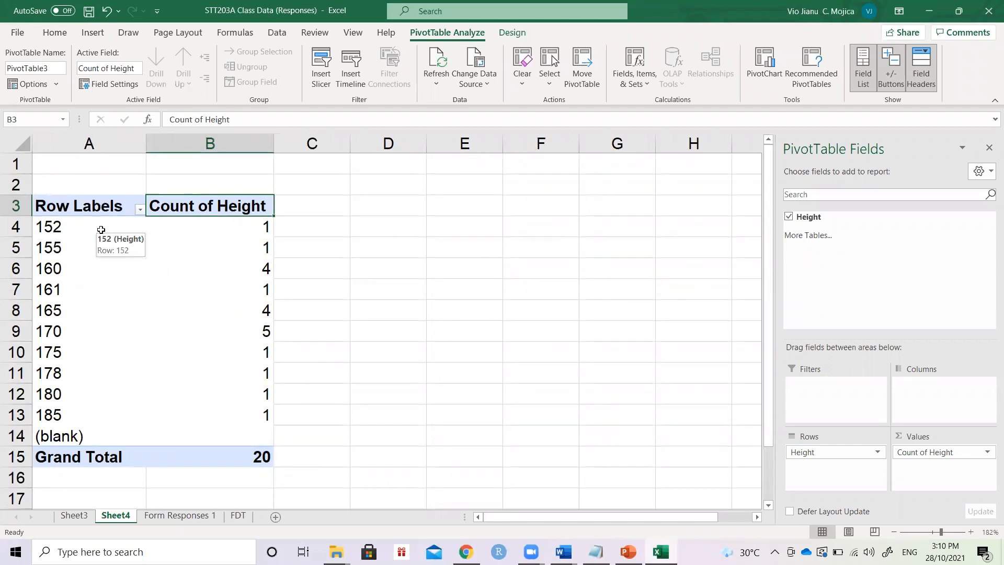
{"action": "left_click", "coordinate": [101, 230]}
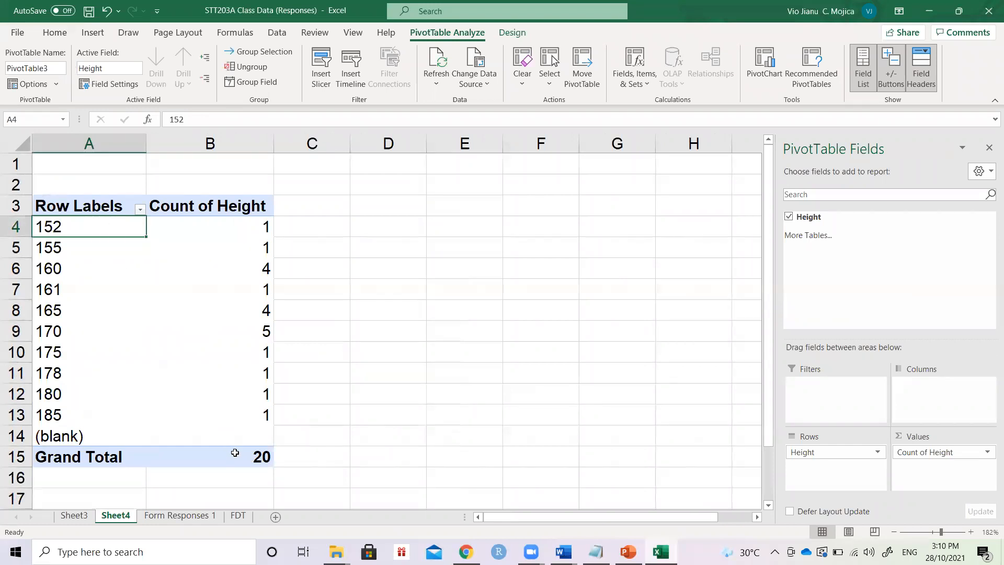
{"action": "mouse_move", "coordinate": [235, 453]}
On the FDT sheet, enter a bold Age heading in cell A7, below the Sex table
{"action": "left_click", "coordinate": [239, 516]}
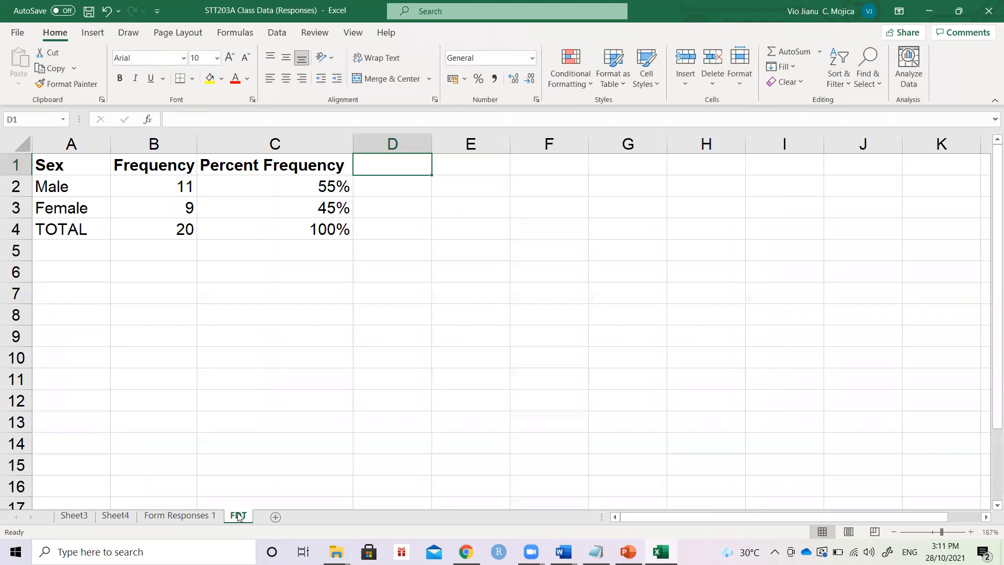
{"action": "key", "text": "Left"}
{"action": "key", "text": "Left"}
{"action": "key", "text": "Left"}
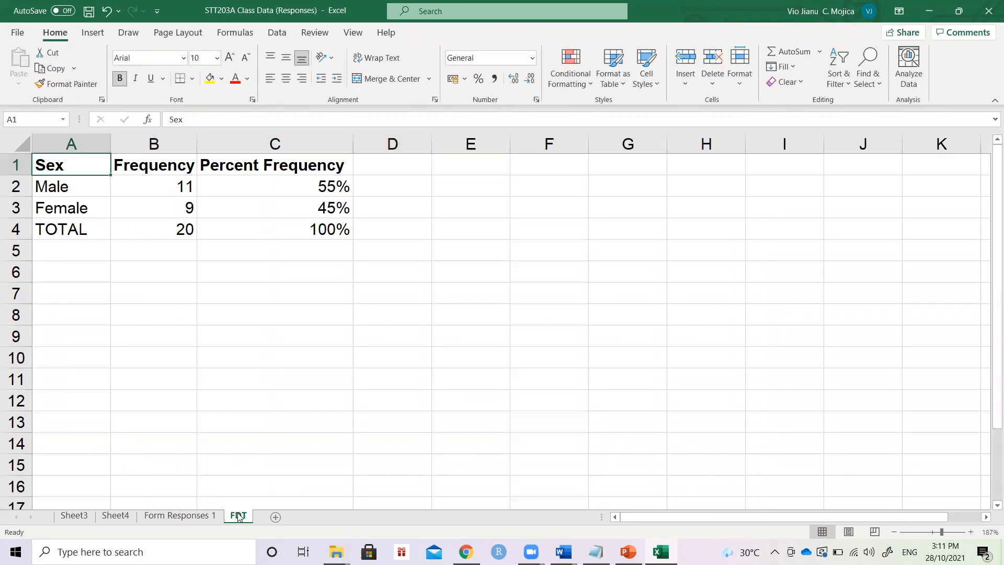
{"action": "key", "text": "Down"}
{"action": "key", "text": "shift+Down"}
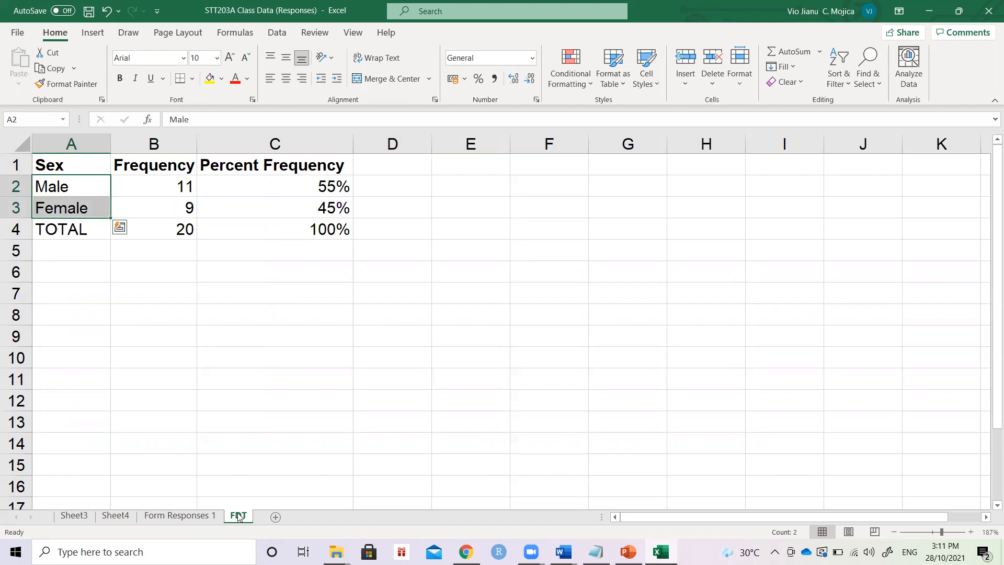
{"action": "key", "text": "Down"}
{"action": "key", "text": "Down"}
{"action": "key", "text": "Down"}
{"action": "key", "text": "Down"}
{"action": "key", "text": "Down"}
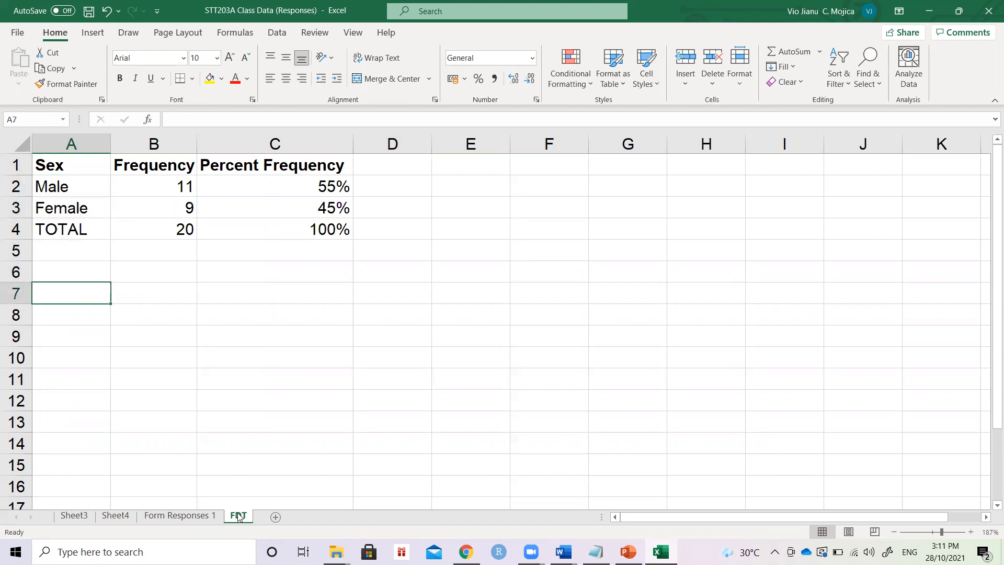
{"action": "key", "text": "ctrl+b"}
{"action": "type", "text": "Ag"}
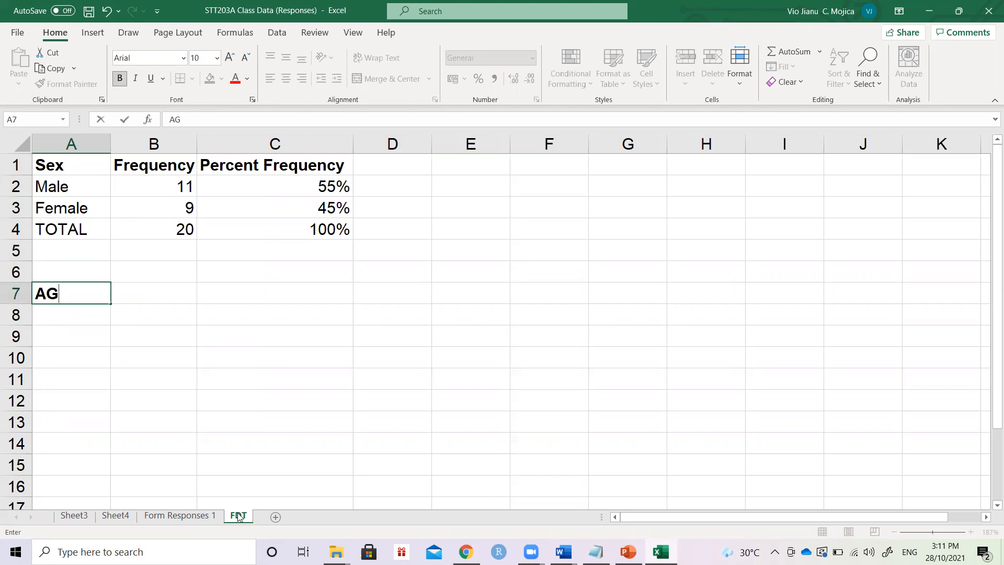
{"action": "type", "text": "e"}
{"action": "key", "text": "Tab"}
Add a bold Frequency heading in cell B7 and widen column B slightly
{"action": "key", "text": "ctrl+b"}
{"action": "type", "text": "F"}
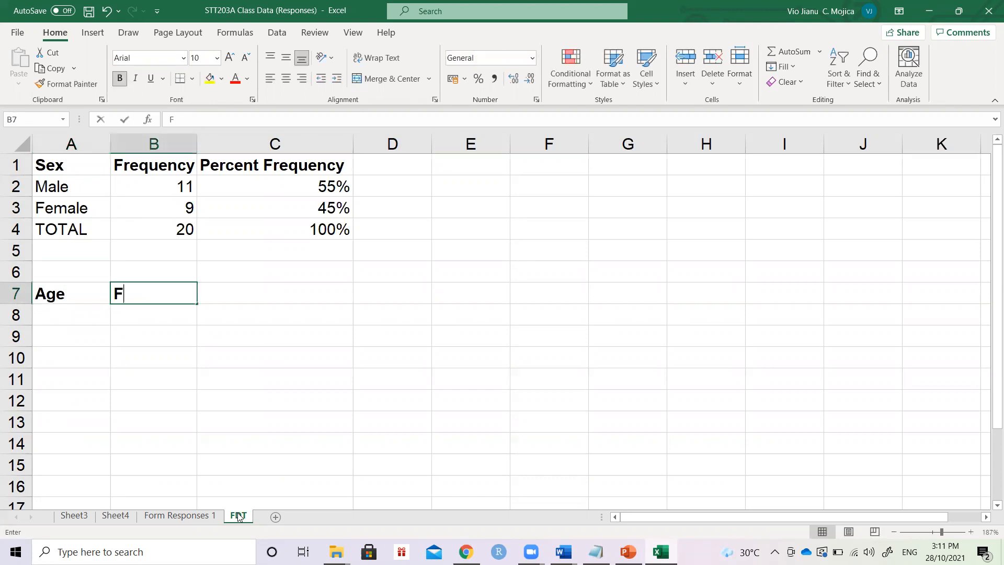
{"action": "type", "text": "requency"}
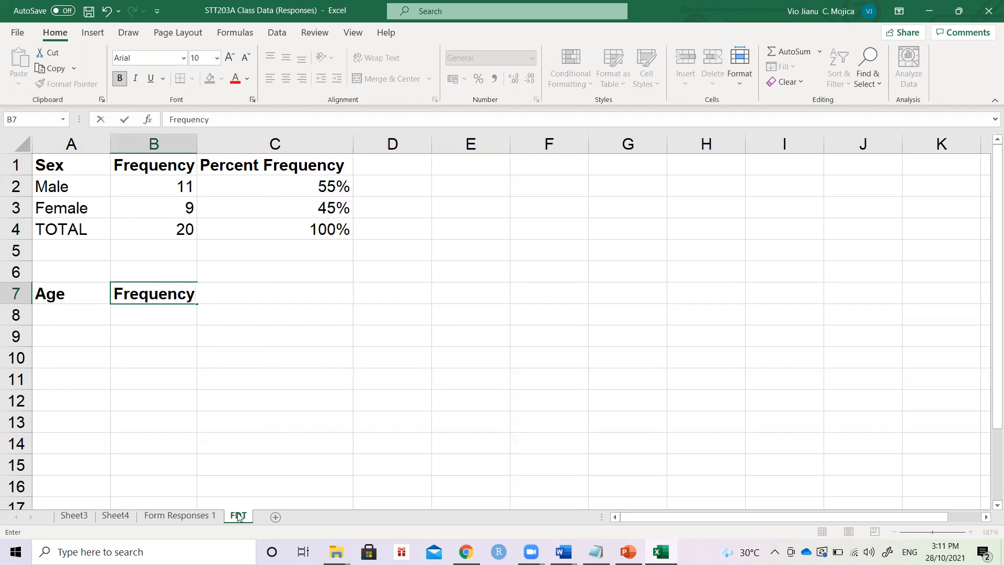
{"action": "key", "text": "Tab"}
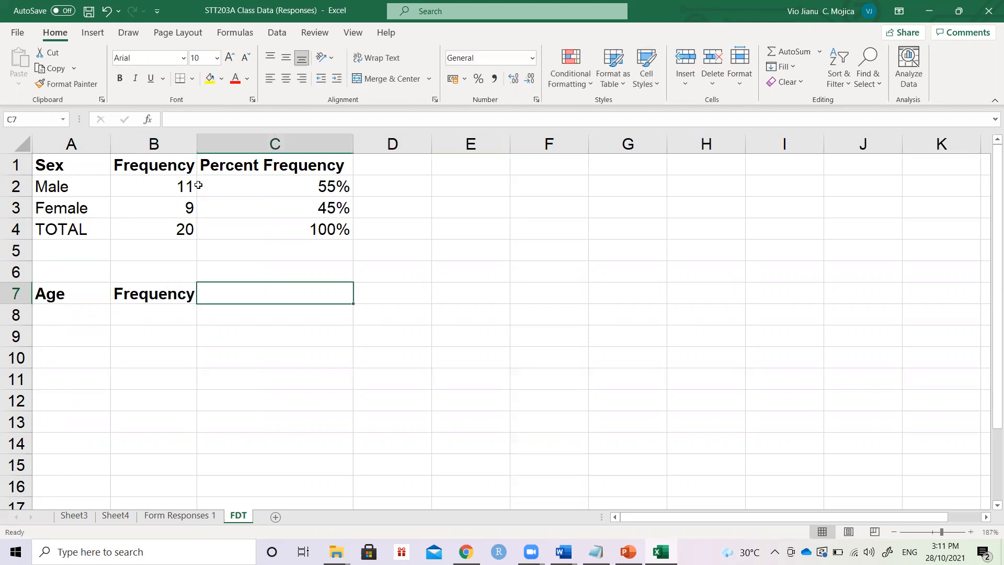
{"action": "left_click_drag", "start_coordinate": [207, 148], "coordinate": [209, 150]}
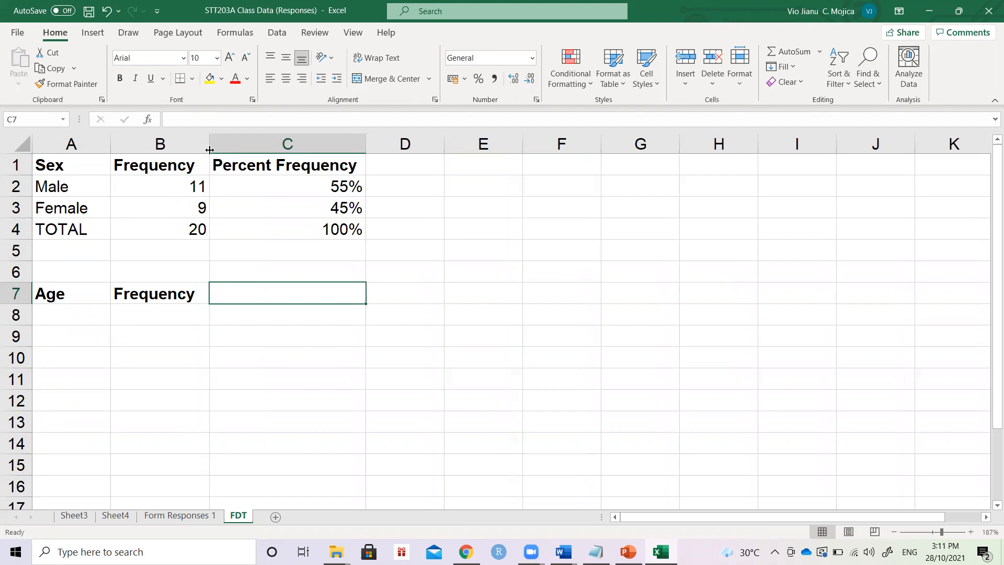
Replace the heading in cell A7 with Height
{"action": "key", "text": "Left"}
{"action": "key", "text": "Left"}
{"action": "key", "text": "Down"}
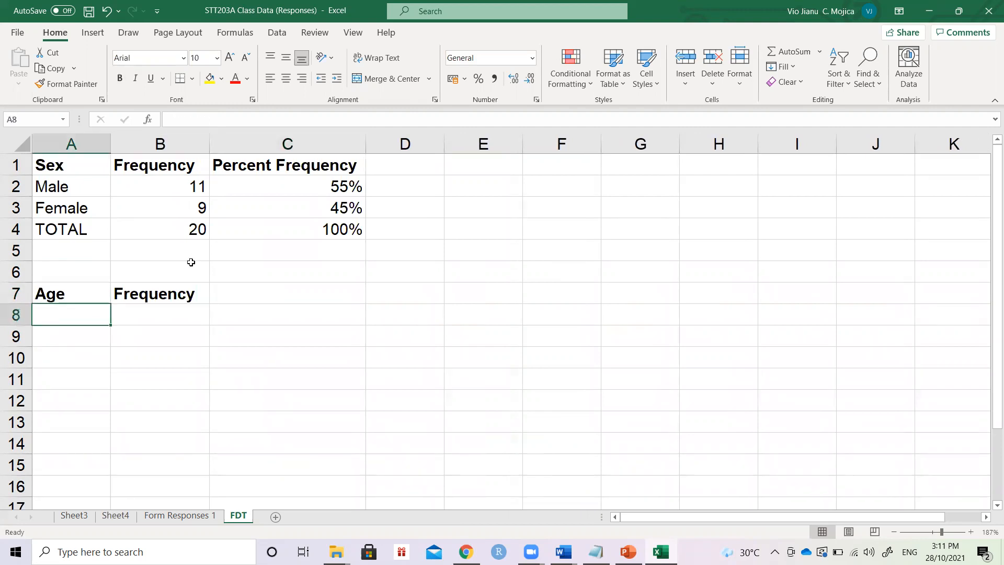
{"action": "left_click", "coordinate": [78, 294]}
{"action": "type", "text": "Heig"}
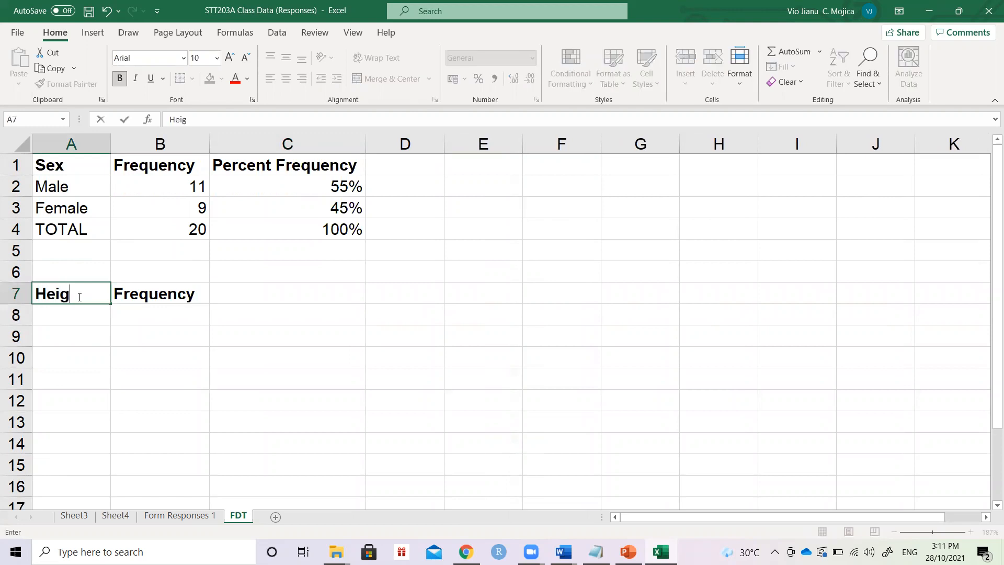
{"action": "type", "text": "ht"}
{"action": "key", "text": "Return"}
{"action": "key", "text": "Up"}
{"action": "key", "text": "Up"}
{"action": "key", "text": "Right"}
{"action": "key", "text": "Right"}
{"action": "key", "text": "Down"}
{"action": "key", "text": "Left"}
{"action": "key", "text": "Left"}
{"action": "key", "text": "Up"}
{"action": "key", "text": "Down"}
{"action": "key", "text": "Down"}
{"action": "key", "text": "Down"}
{"action": "key", "text": "Up"}
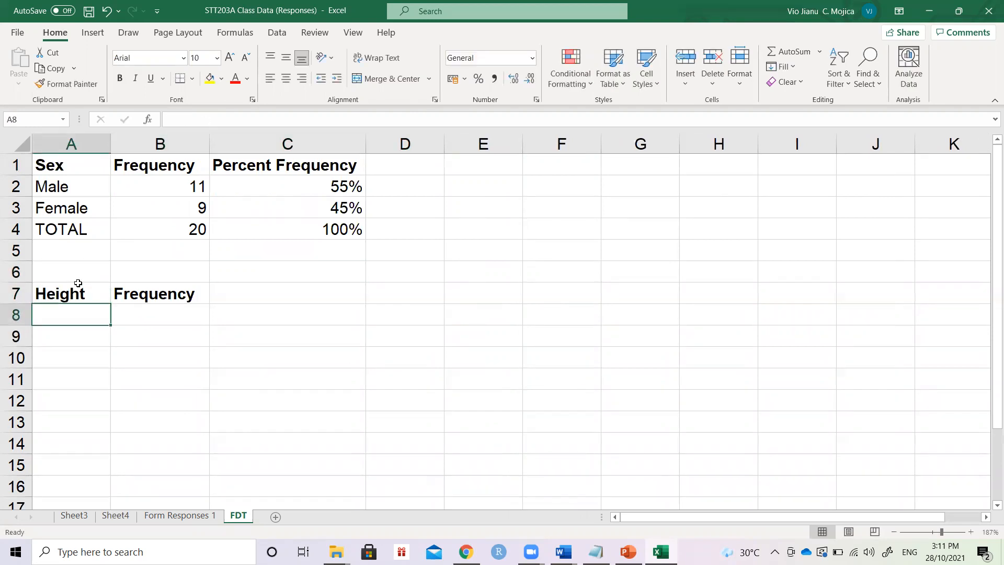
Review the height counts in the Sheet4 pivot table and the Height column on the Form Responses 1 sheet
{"action": "key", "text": "alt+Tab"}
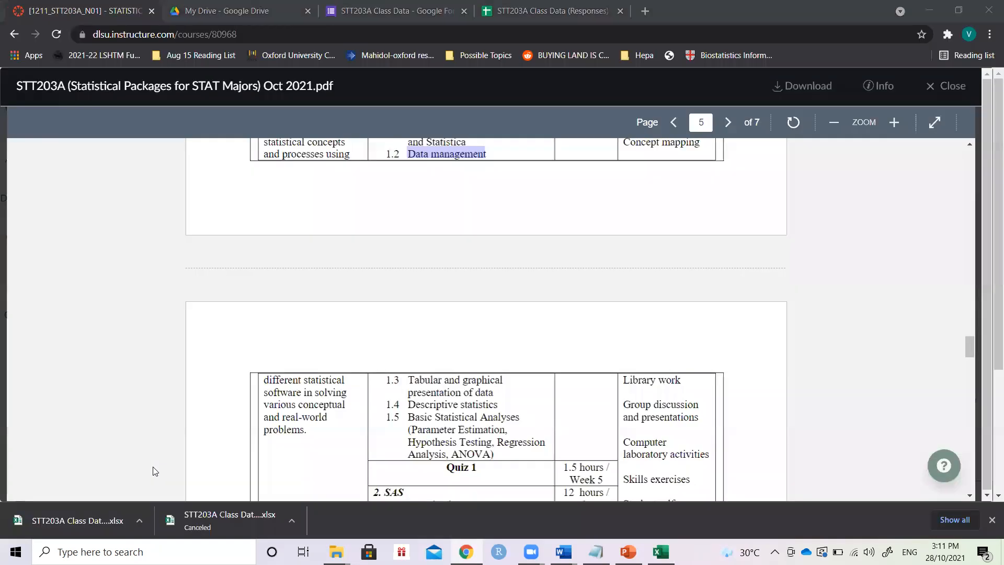
{"action": "key", "text": "alt+Tab"}
{"action": "left_click", "coordinate": [115, 517]}
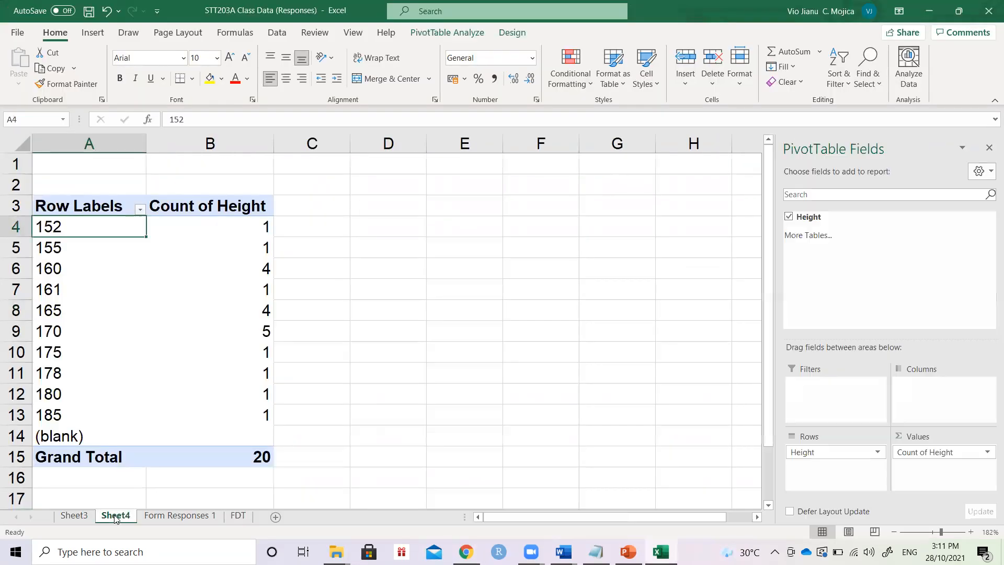
{"action": "left_click", "coordinate": [82, 516]}
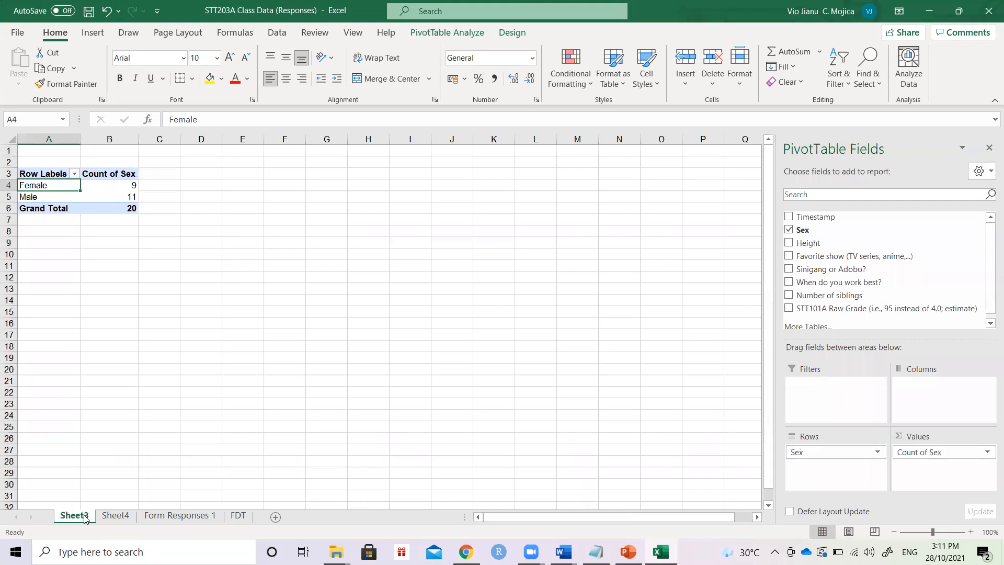
{"action": "left_click", "coordinate": [107, 517]}
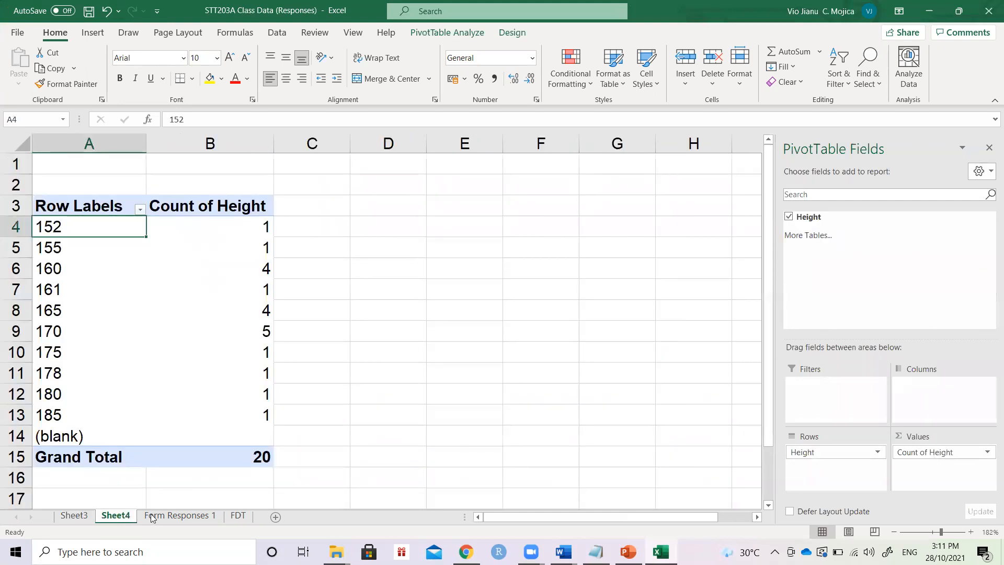
{"action": "left_click", "coordinate": [201, 517]}
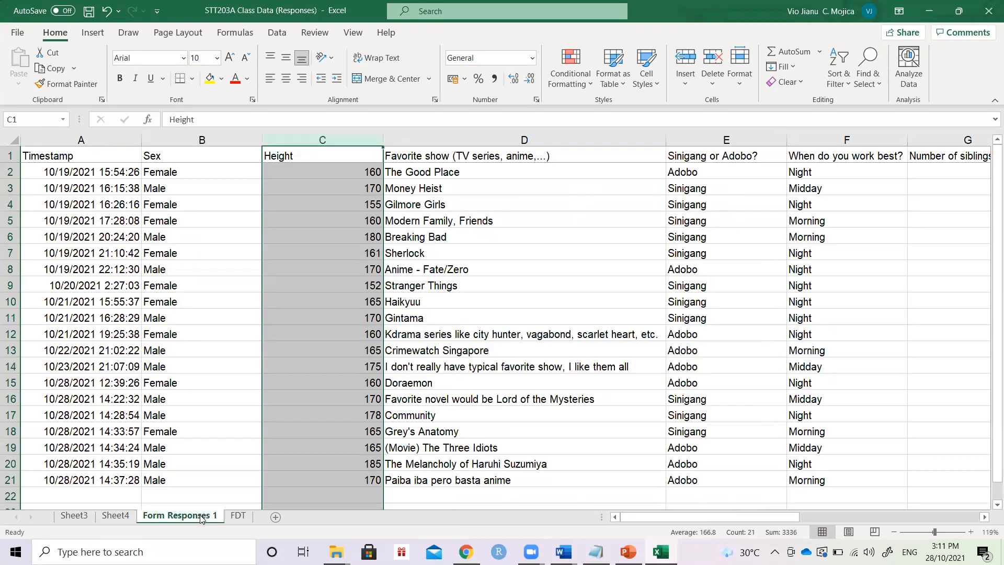
{"action": "left_click", "coordinate": [348, 189]}
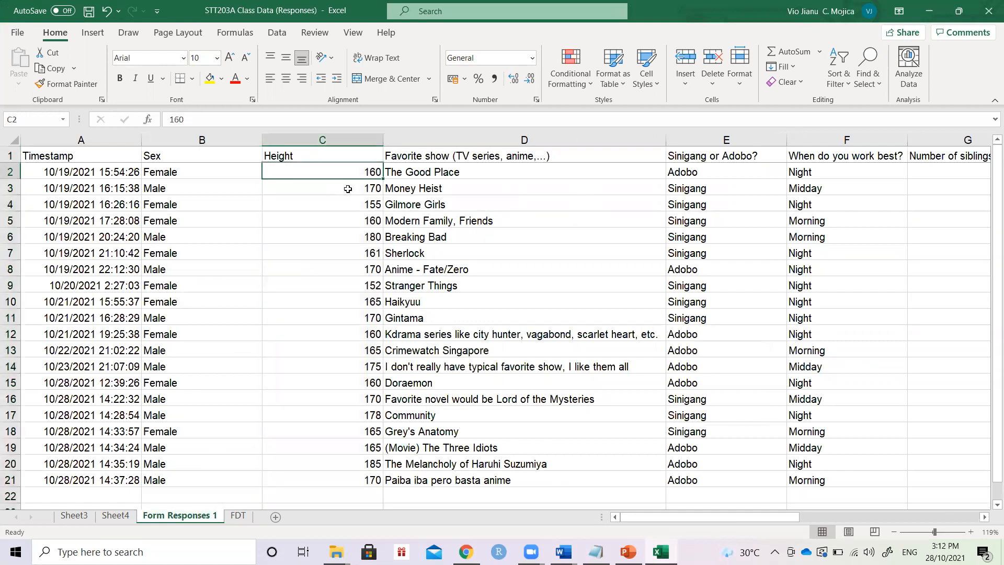
Enter the height categories Average, Tall and Very Tall in A8:A10 on the FDT sheet
{"action": "left_click", "coordinate": [236, 516]}
{"action": "type", "text": "Average"}
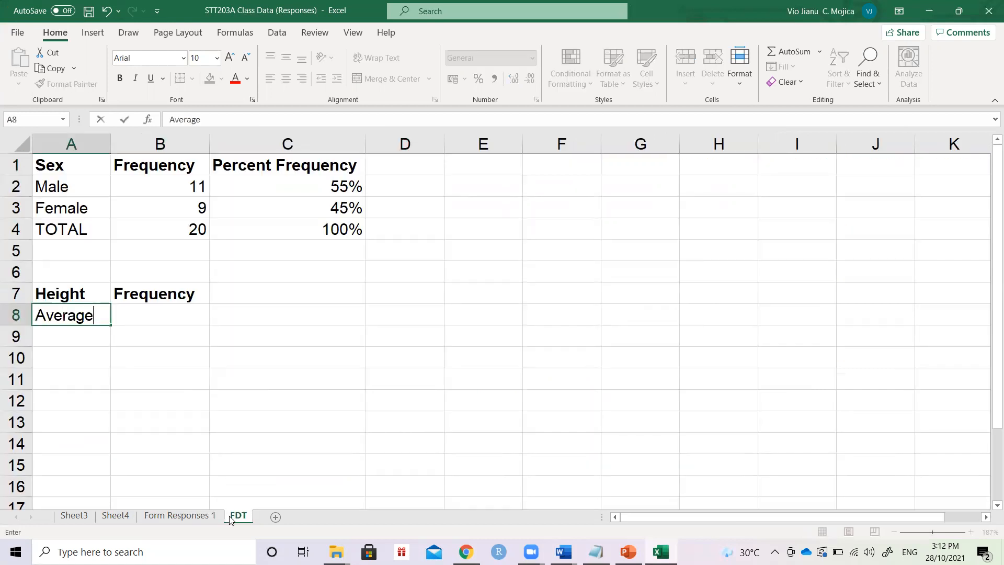
{"action": "key", "text": "Return"}
{"action": "type", "text": "Tall"}
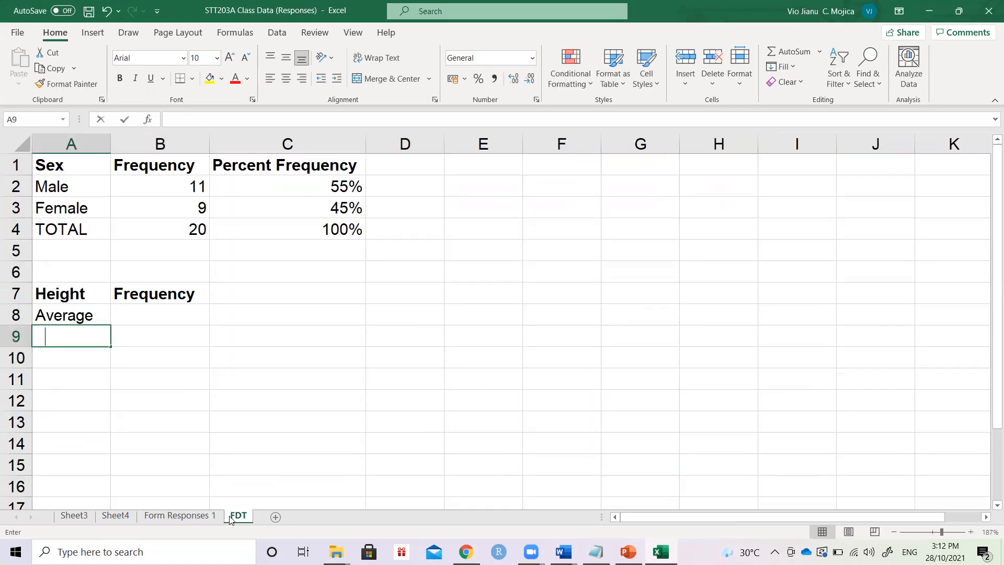
{"action": "key", "text": "Return"}
{"action": "type", "text": "Very Tall"}
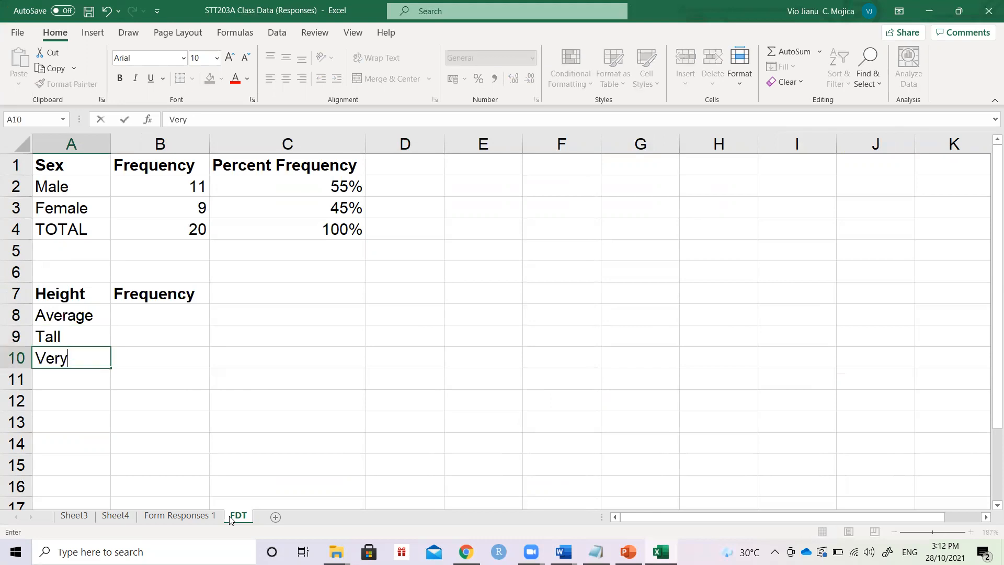
{"action": "key", "text": "Return"}
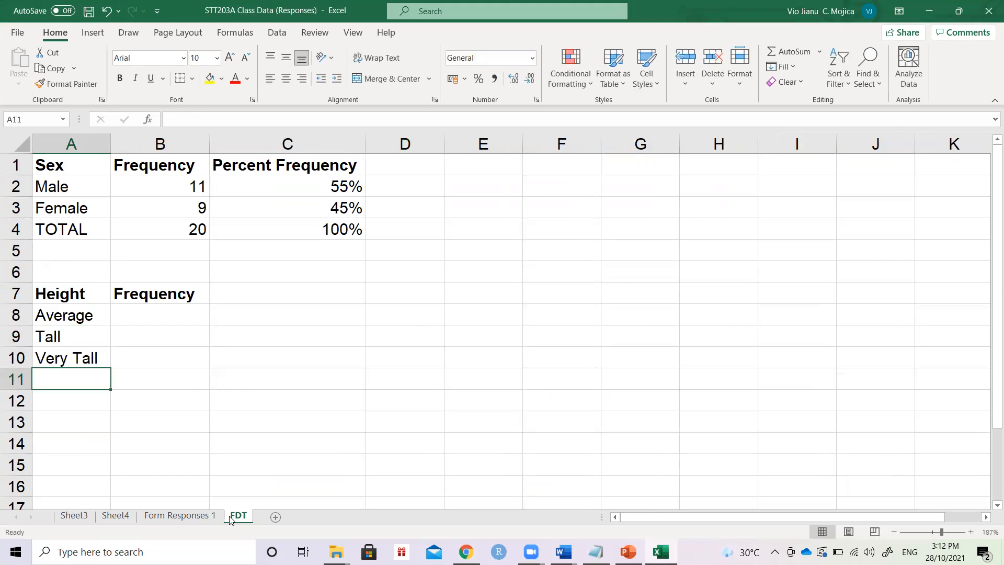
Replace the height categories in A8:A10 with the class intervals 150-154, 155-159 and 160-164
{"action": "key", "text": "Up"}
{"action": "key", "text": "Up"}
{"action": "key", "text": "Up"}
{"action": "key", "text": "shift+Down"}
{"action": "key", "text": "shift+Down"}
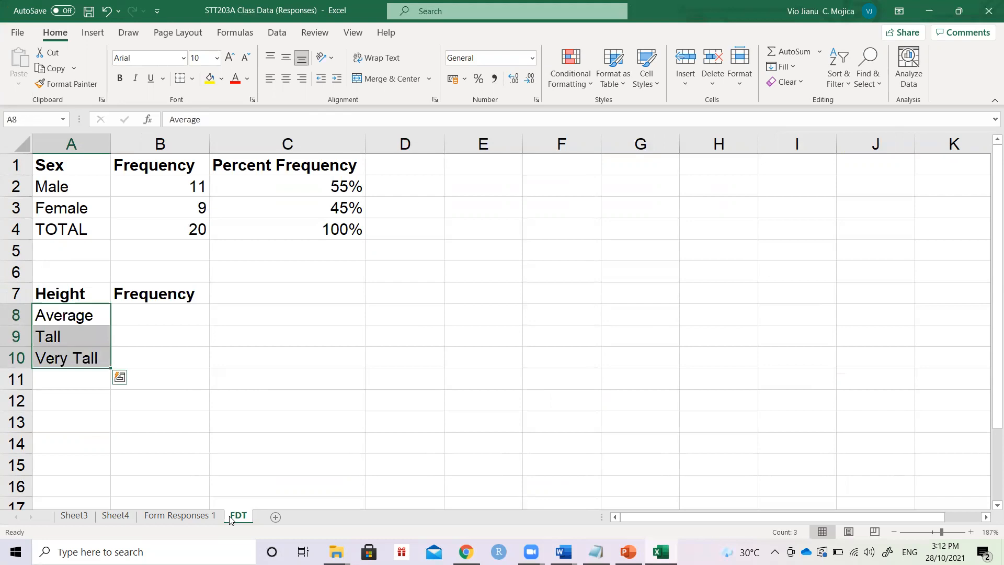
{"action": "type", "text": "150-154"}
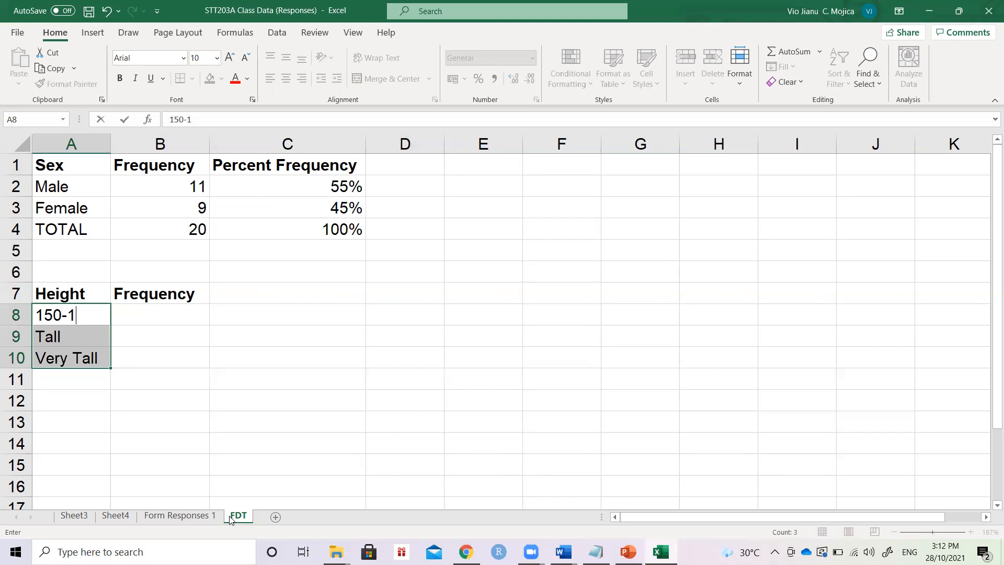
{"action": "key", "text": "Return"}
{"action": "key", "text": "Down"}
{"action": "key", "text": "Up"}
{"action": "type", "text": "155"}
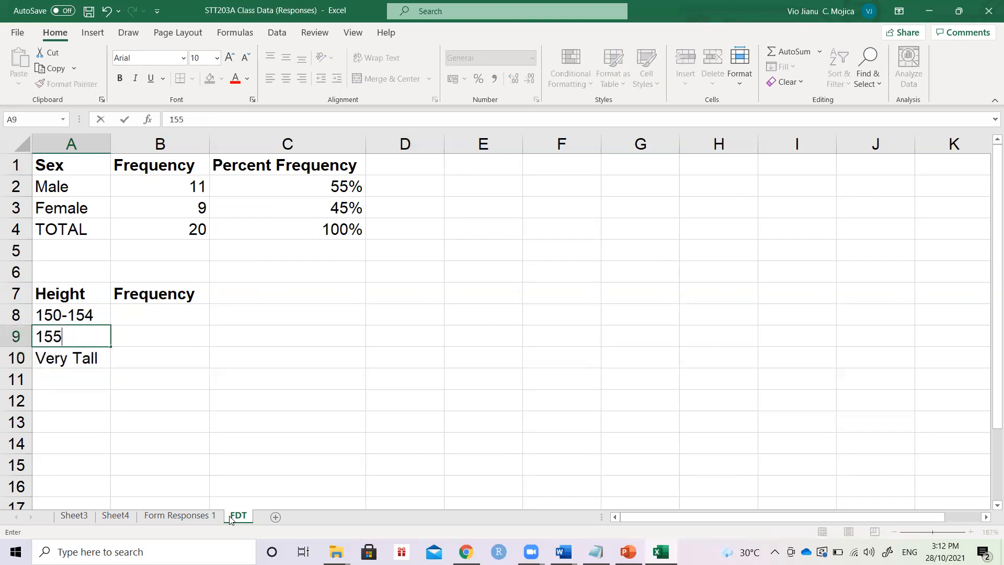
{"action": "type", "text": "-159"}
{"action": "key", "text": "Return"}
{"action": "type", "text": "15"}
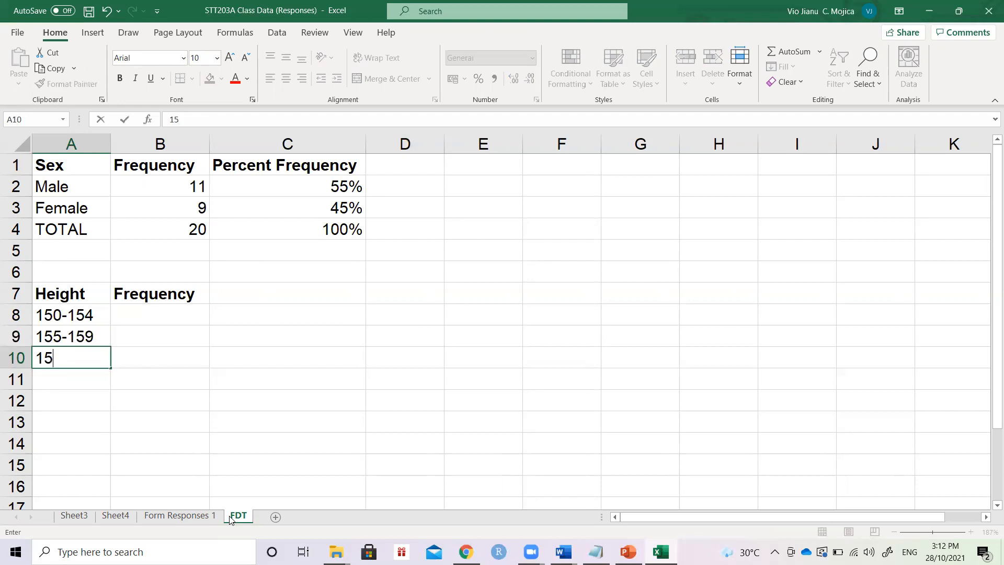
{"action": "key", "text": "BackSpace"}
{"action": "type", "text": "60-164"}
{"action": "key", "text": "Return"}
Continue the height class intervals in A11:A13 with 165-169, 170-174 and 175-179
{"action": "type", "text": "1"}
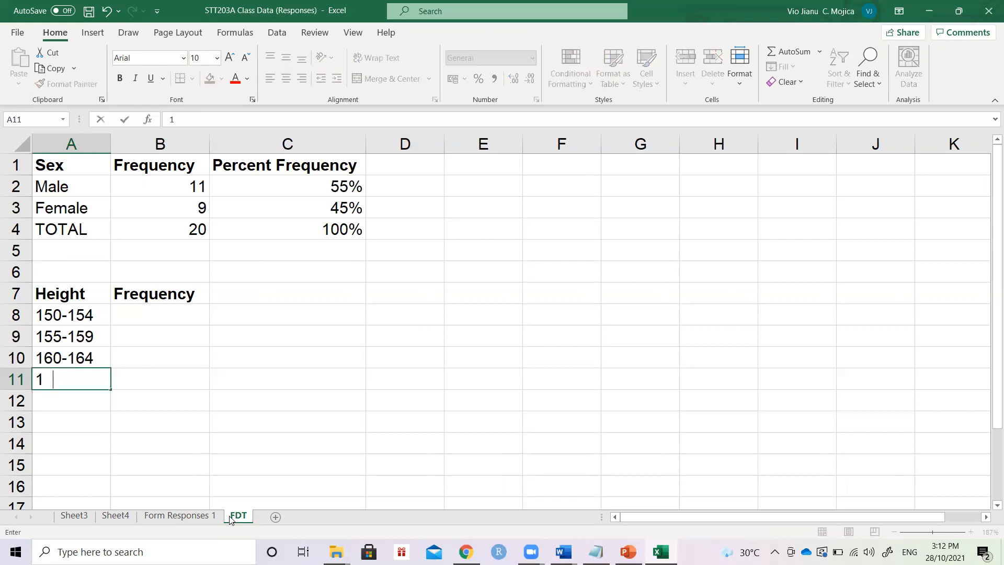
{"action": "type", "text": "65-169"}
{"action": "key", "text": "Return"}
{"action": "type", "text": "170"}
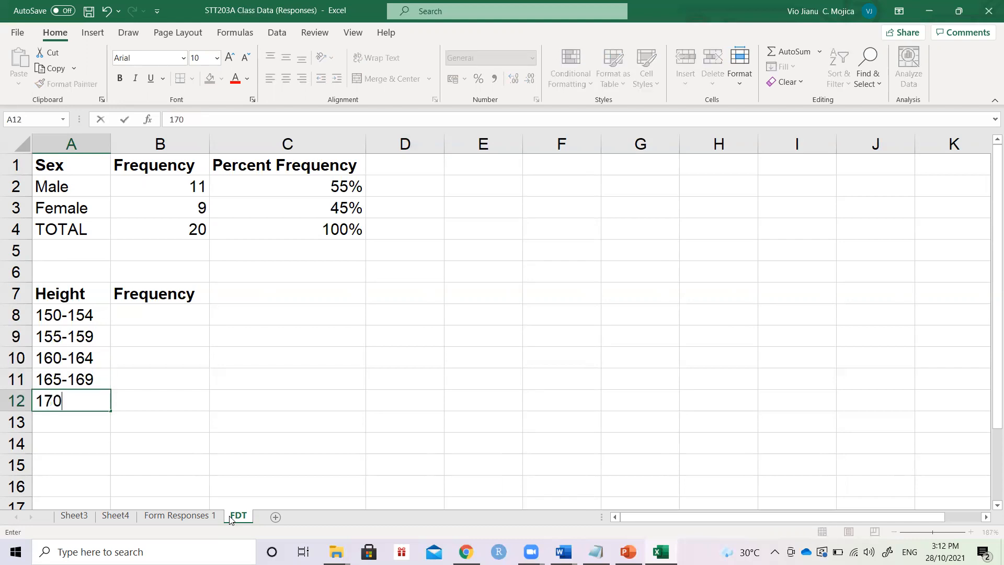
{"action": "type", "text": "-174"}
{"action": "key", "text": "Return"}
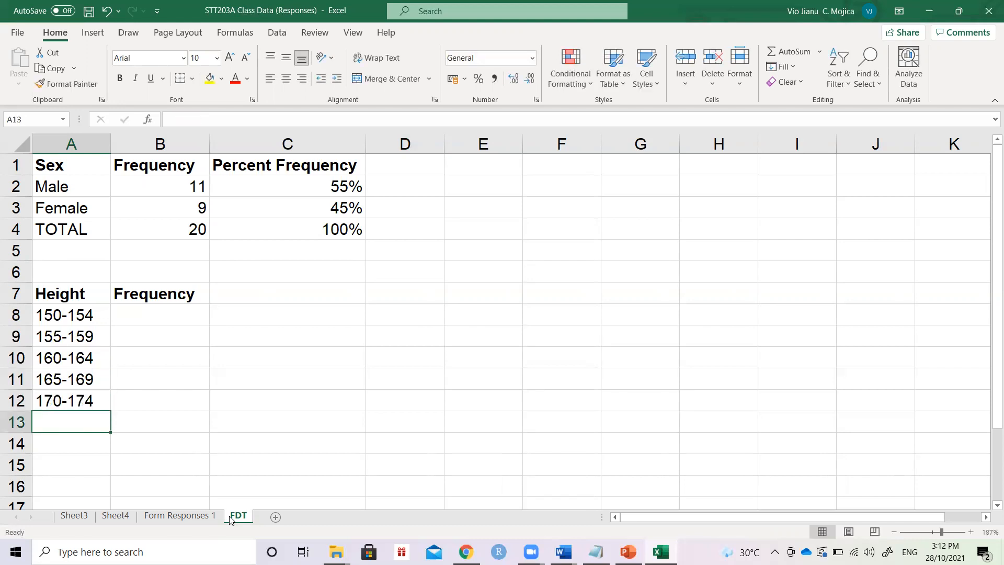
{"action": "type", "text": "175"}
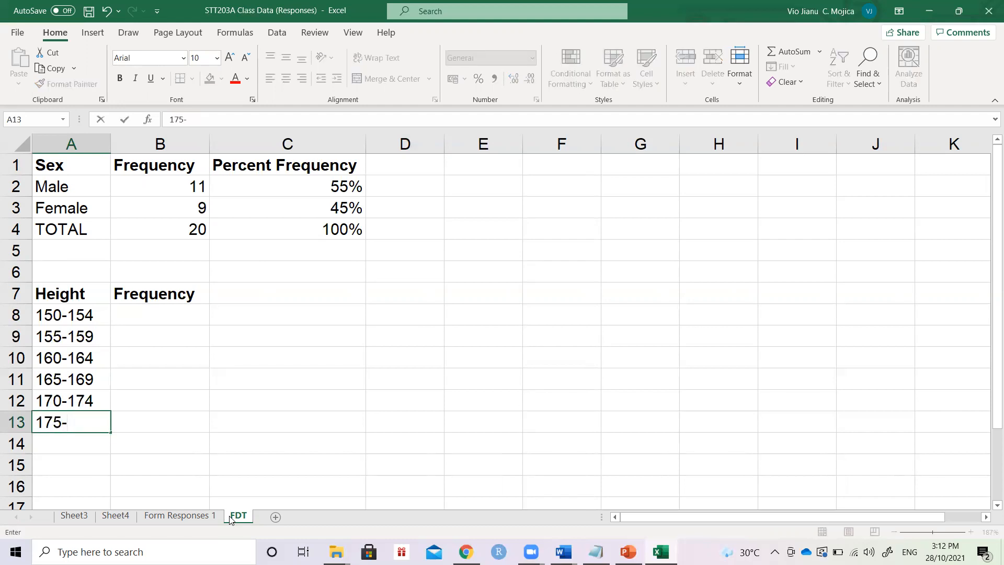
{"action": "type", "text": "-18"}
{"action": "key", "text": "BackSpace"}
{"action": "type", "text": "79"}
{"action": "key", "text": "Return"}
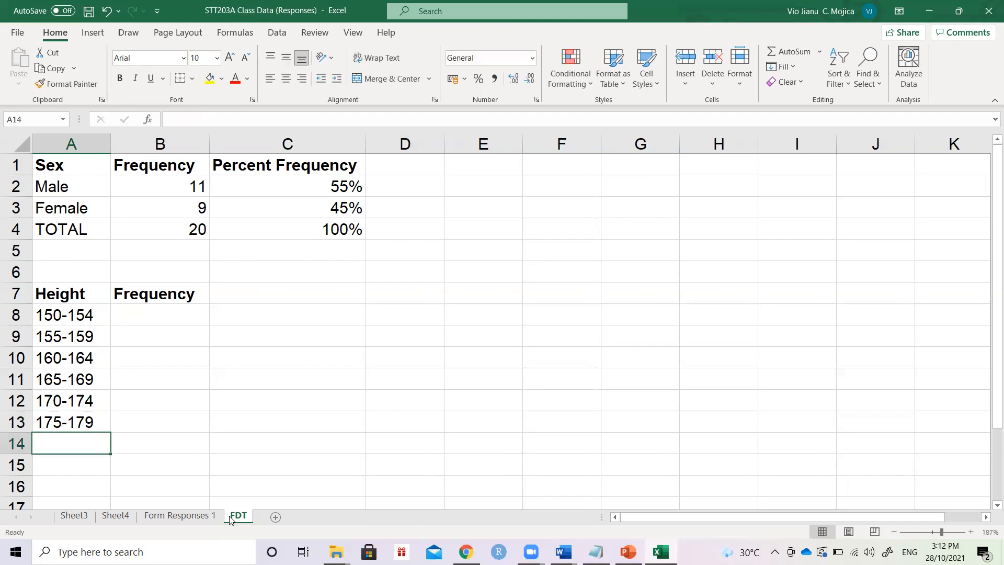
Check the tallest heights on Form Responses 1 and add the intervals 180-184 and 185-189 in A14:A15 of the FDT sheet
{"action": "left_click", "coordinate": [83, 516]}
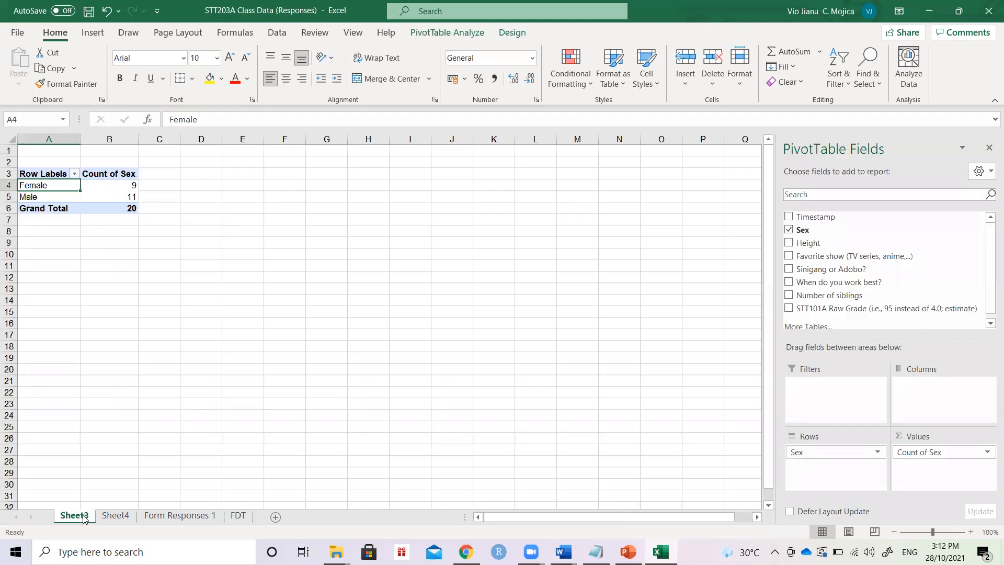
{"action": "left_click", "coordinate": [232, 517]}
{"action": "left_click", "coordinate": [201, 520]}
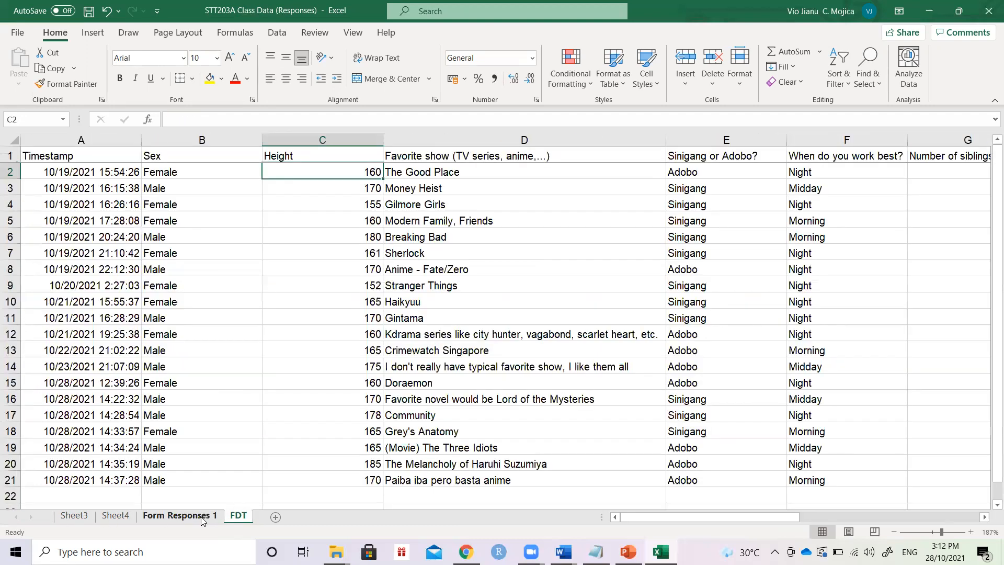
{"action": "left_click", "coordinate": [372, 415]}
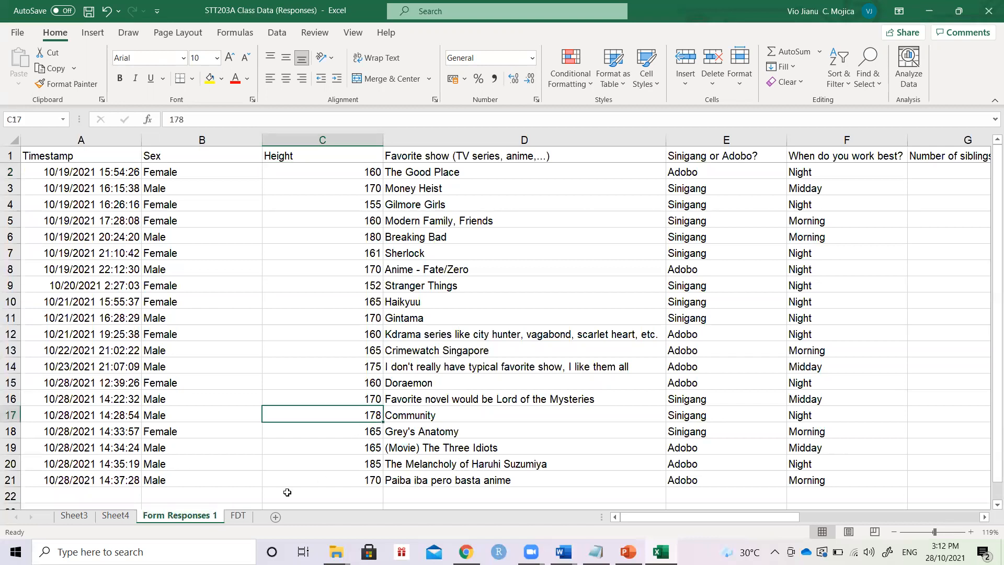
{"action": "left_click", "coordinate": [349, 465]}
{"action": "left_click", "coordinate": [244, 516]}
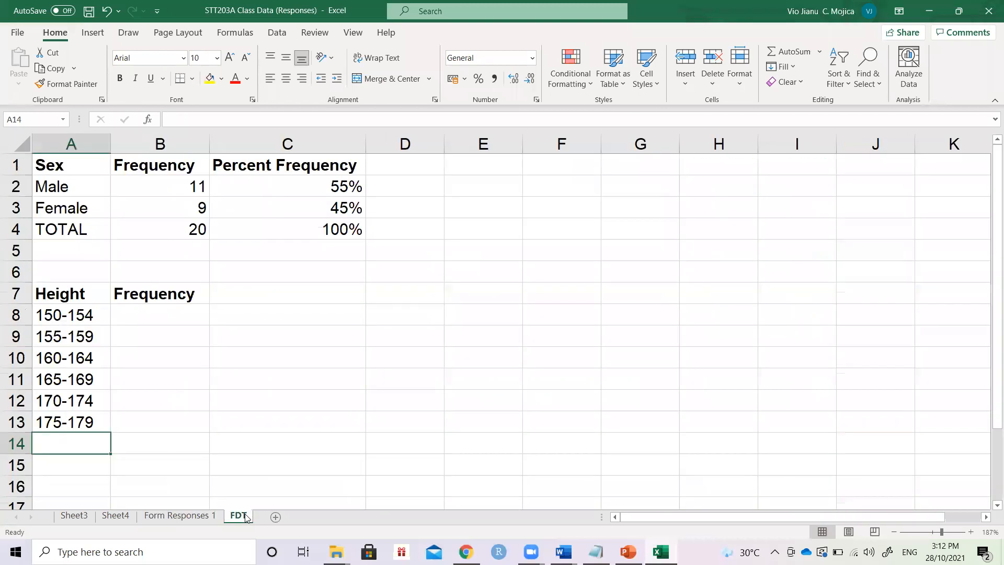
{"action": "type", "text": "180-184"}
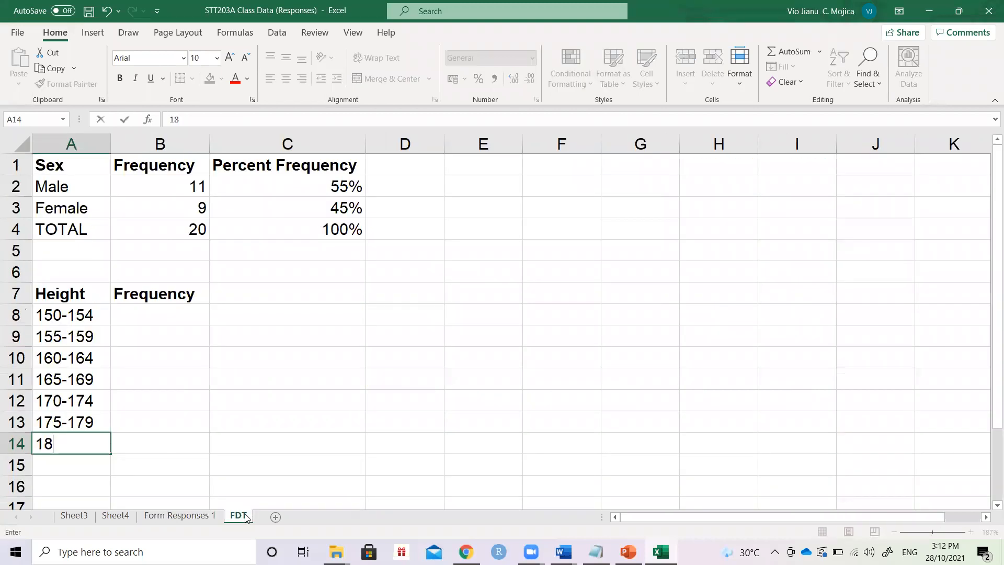
{"action": "key", "text": "Return"}
{"action": "type", "text": "185-19"}
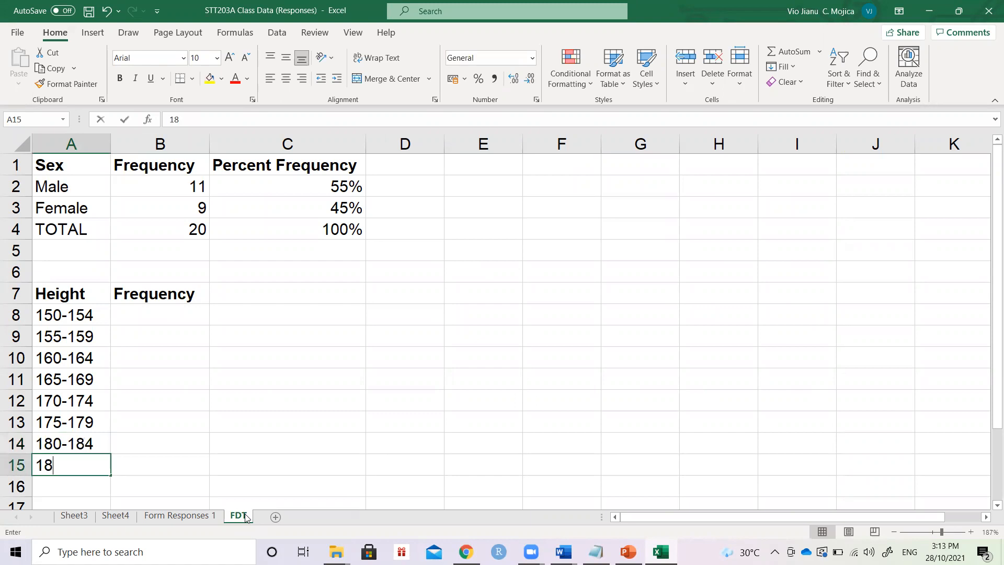
{"action": "key", "text": "BackSpace"}
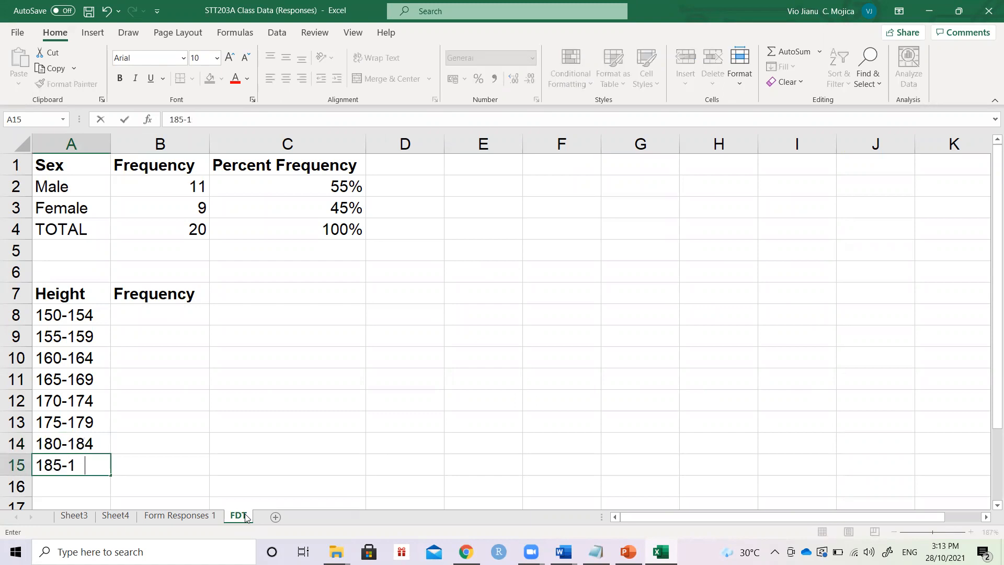
{"action": "type", "text": "89"}
{"action": "key", "text": "Return"}
{"action": "key", "text": "Right"}
{"action": "key", "text": "Up"}
{"action": "key", "text": "Up"}
{"action": "key", "text": "Up"}
{"action": "key", "text": "Up"}
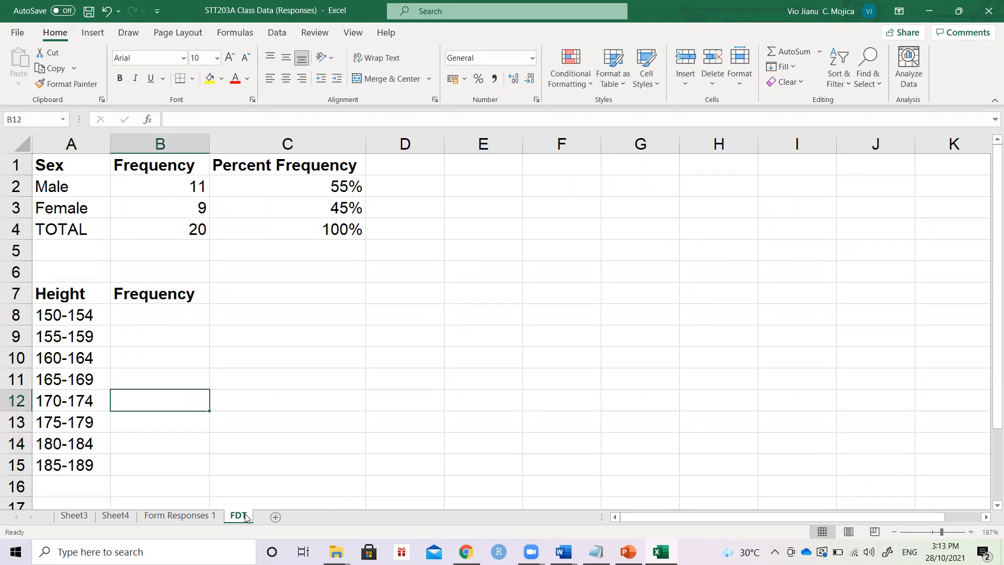
{"action": "key", "text": "Up"}
{"action": "key", "text": "Up"}
{"action": "key", "text": "Up"}
{"action": "key", "text": "Up"}
{"action": "key", "text": "Left"}
{"action": "key", "text": "Up"}
{"action": "key", "text": "Down"}
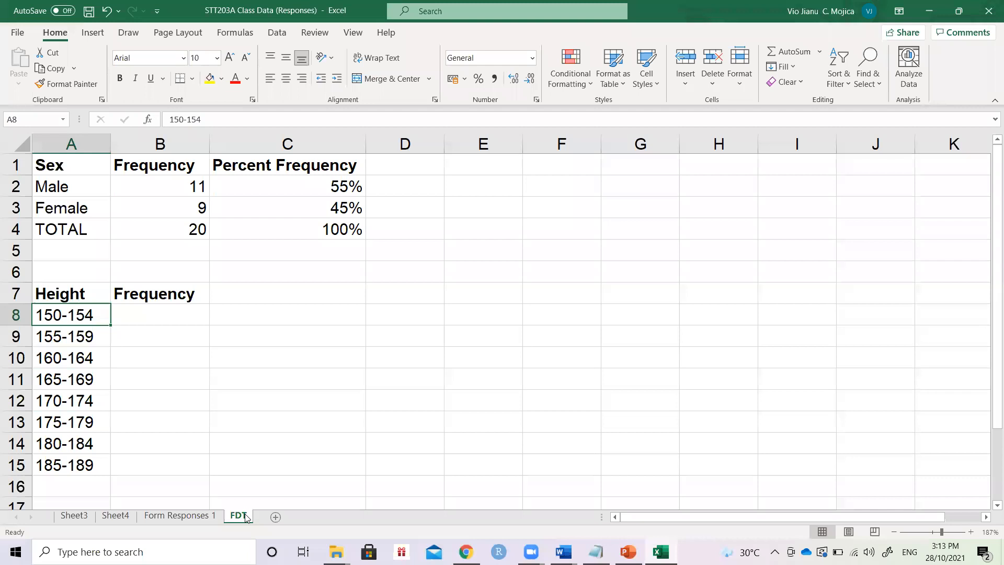
Check the height values on Sheet4, then change the class intervals in A8:A9 of the FDT sheet to 150-159 and 160-169
{"action": "left_click", "coordinate": [124, 517]}
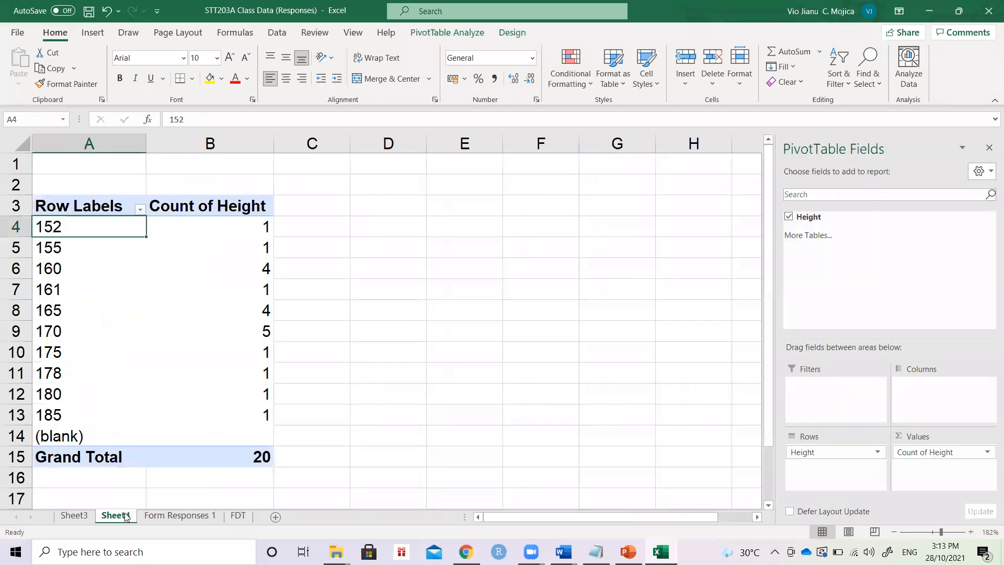
{"action": "left_click", "coordinate": [105, 220]}
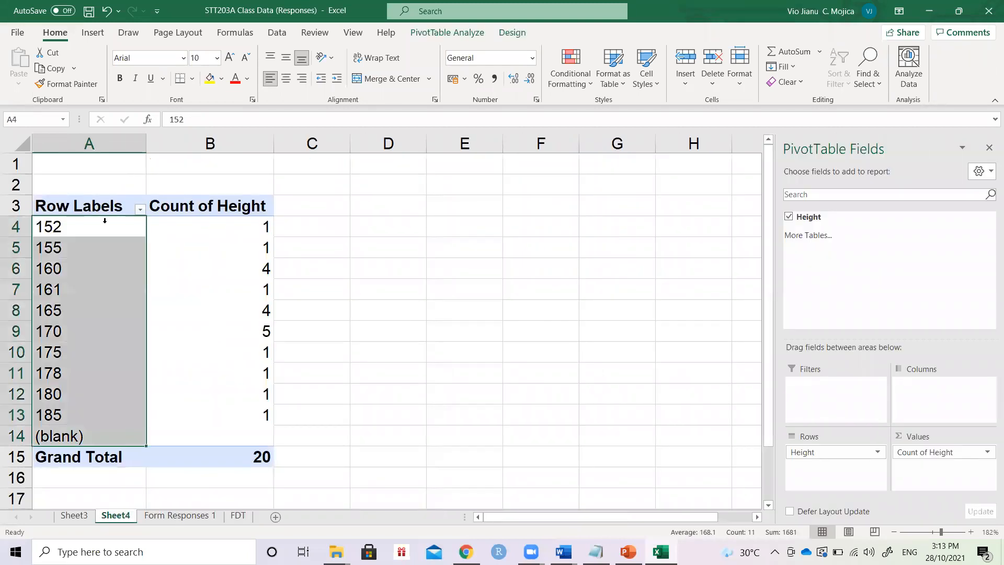
{"action": "left_click_drag", "start_coordinate": [105, 220], "coordinate": [95, 414]}
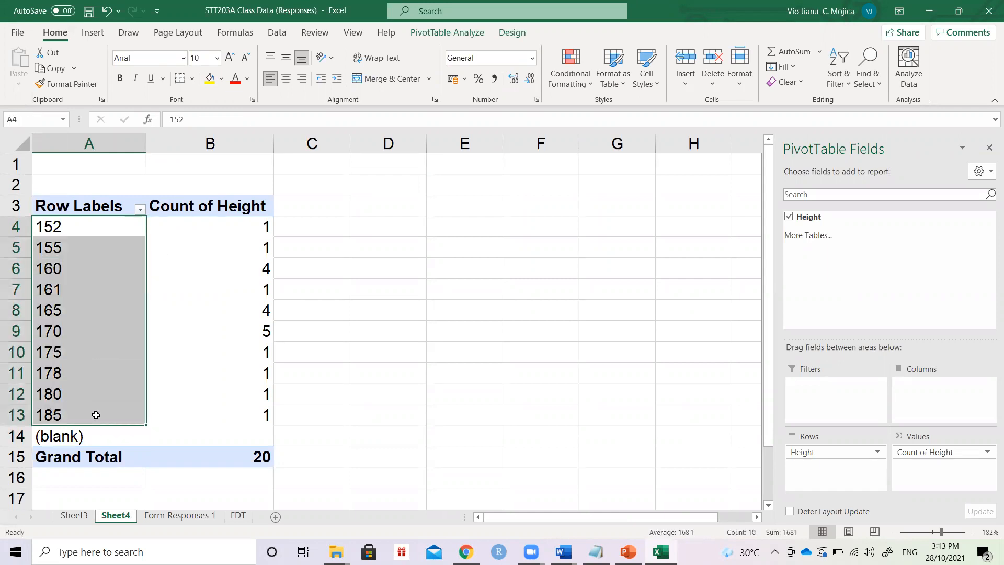
{"action": "left_click", "coordinate": [231, 517]}
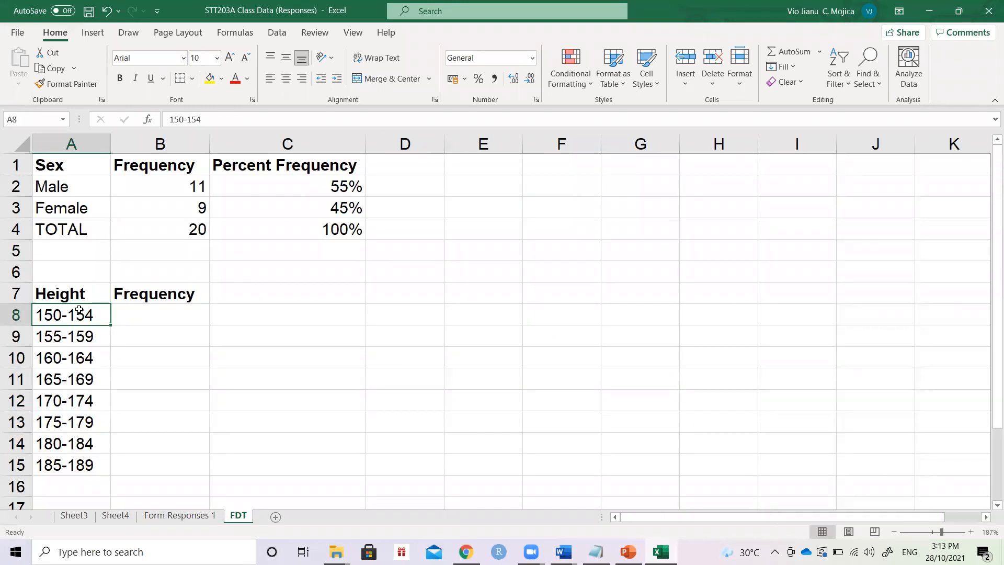
{"action": "type", "text": "150-159"}
{"action": "key", "text": "Return"}
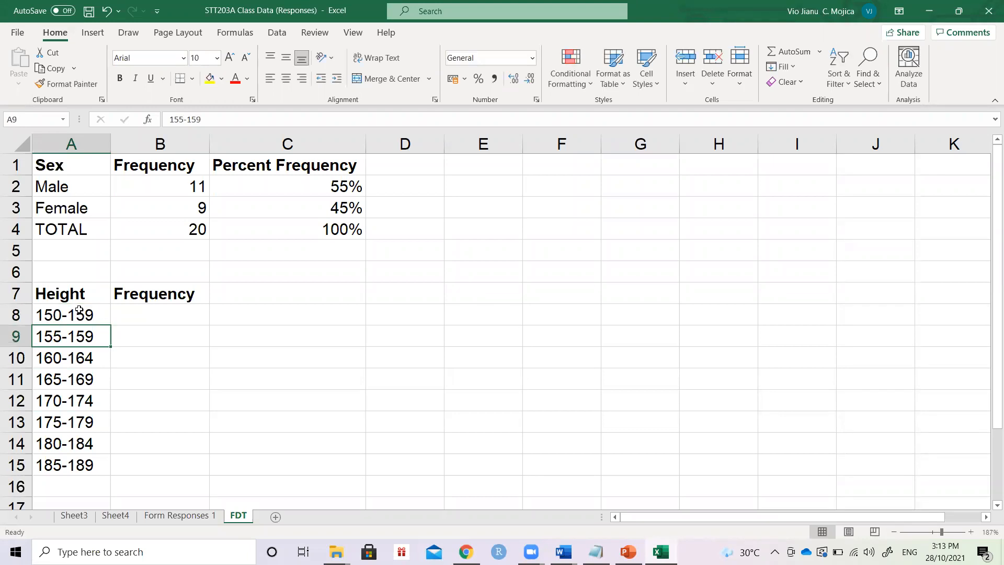
{"action": "type", "text": "160-1"}
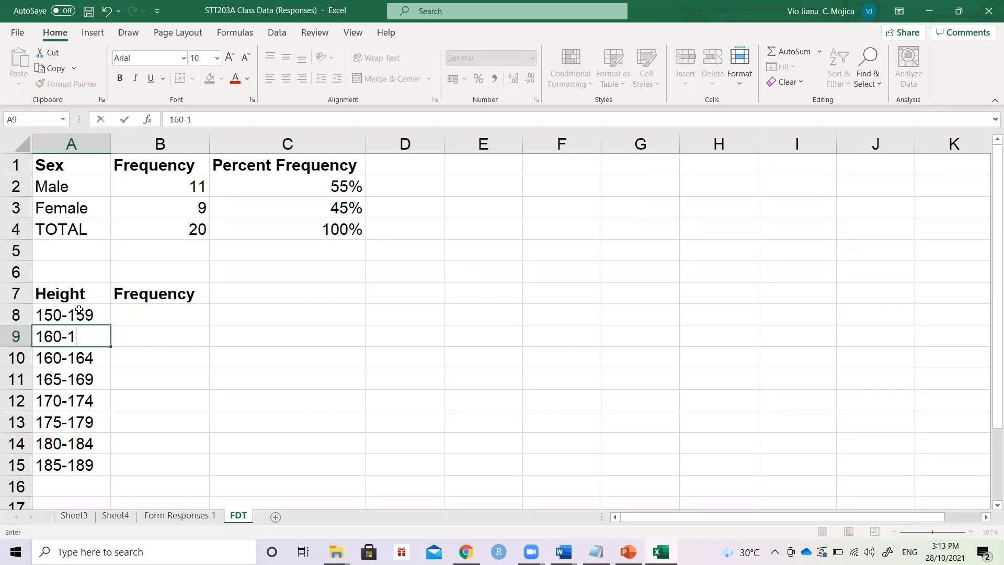
{"action": "type", "text": "69"}
{"action": "key", "text": "Return"}
Change the class intervals in A10:A11 to 170-179 and 180-189
{"action": "type", "text": "169-"}
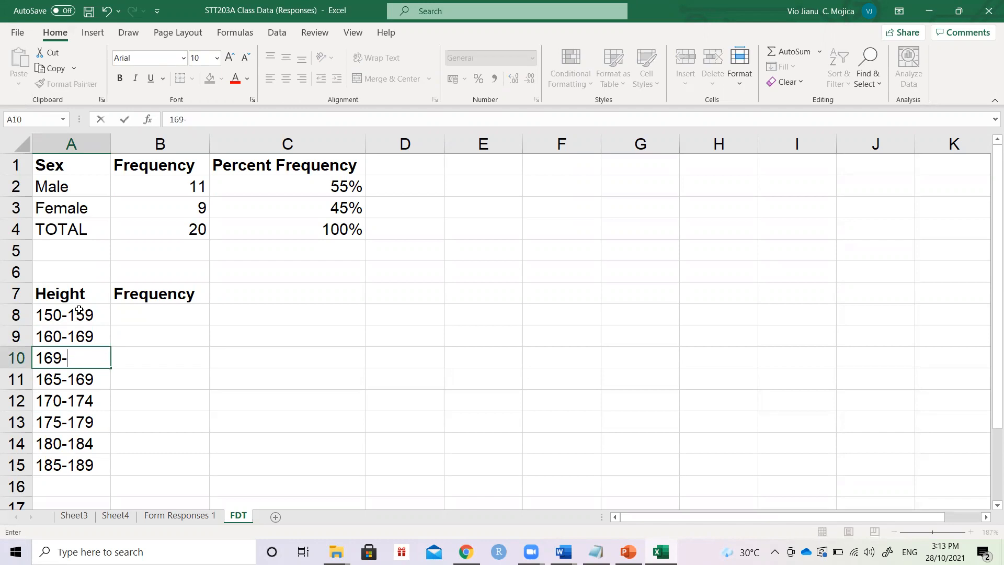
{"action": "key", "text": "BackSpace"}
{"action": "key", "text": "BackSpace"}
{"action": "type", "text": "70-179"}
{"action": "key", "text": "Return"}
{"action": "type", "text": "17"}
{"action": "key", "text": "BackSpace"}
{"action": "type", "text": "80-189\\"}
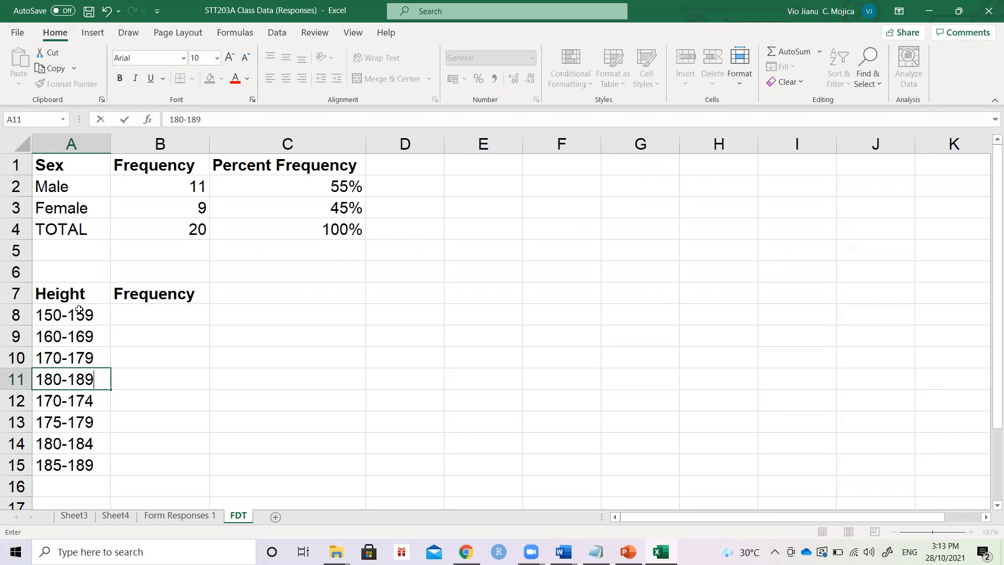
{"action": "key", "text": "BackSpace"}
{"action": "key", "text": "Return"}
Clear the leftover class intervals from A12:A15 and select the first frequency cell, B8
{"action": "key", "text": "shift+Down"}
{"action": "key", "text": "shift+Down"}
{"action": "key", "text": "shift+Down"}
{"action": "key", "text": "shift+Down"}
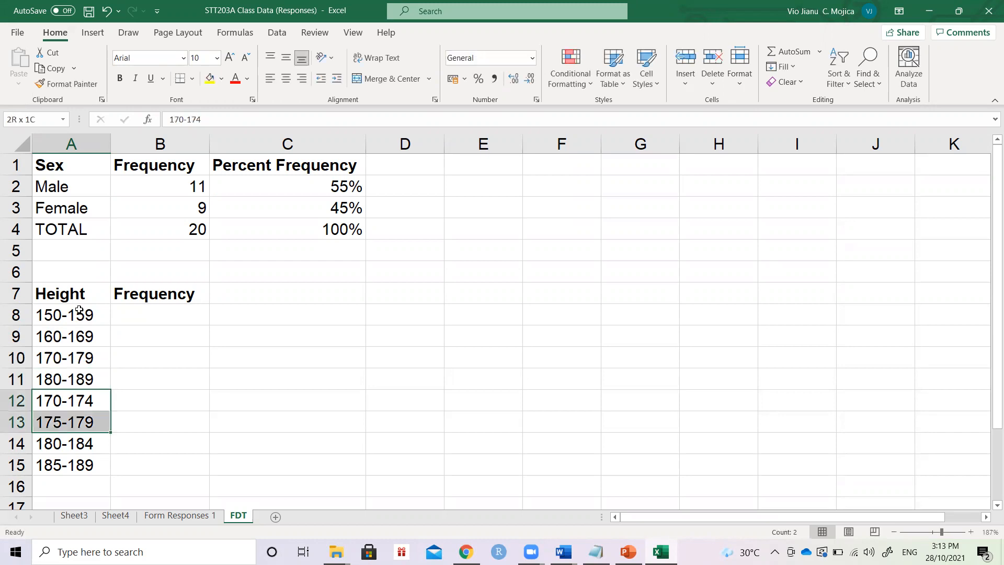
{"action": "key", "text": "shift+Up"}
{"action": "key", "text": "Delete"}
{"action": "key", "text": "Right"}
{"action": "key", "text": "Up"}
{"action": "key", "text": "Up"}
{"action": "key", "text": "Up"}
{"action": "key", "text": "Up"}
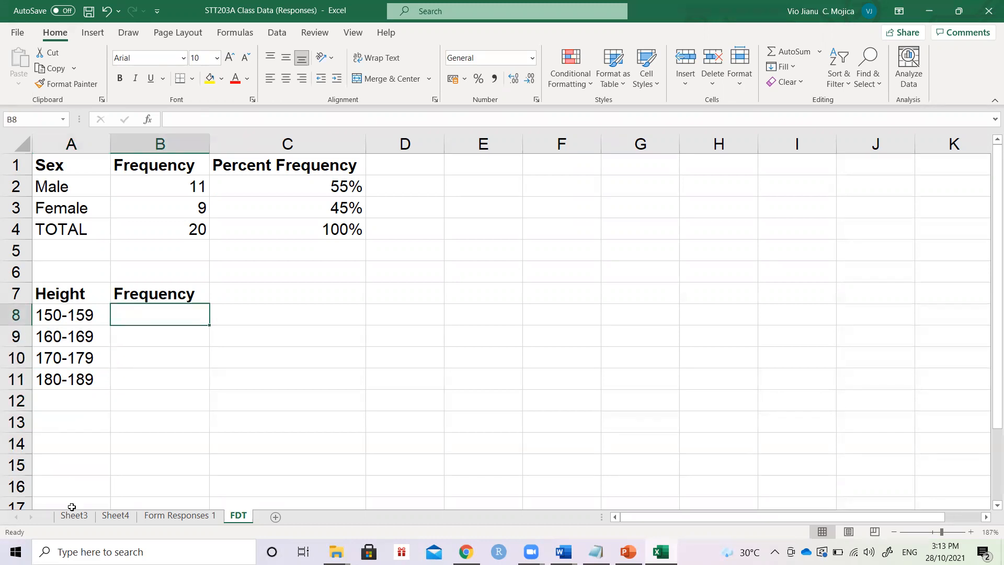
Sort the Form Responses 1 data by Height from smallest to largest, expanding the selection to the neighbouring columns
{"action": "left_click", "coordinate": [107, 516]}
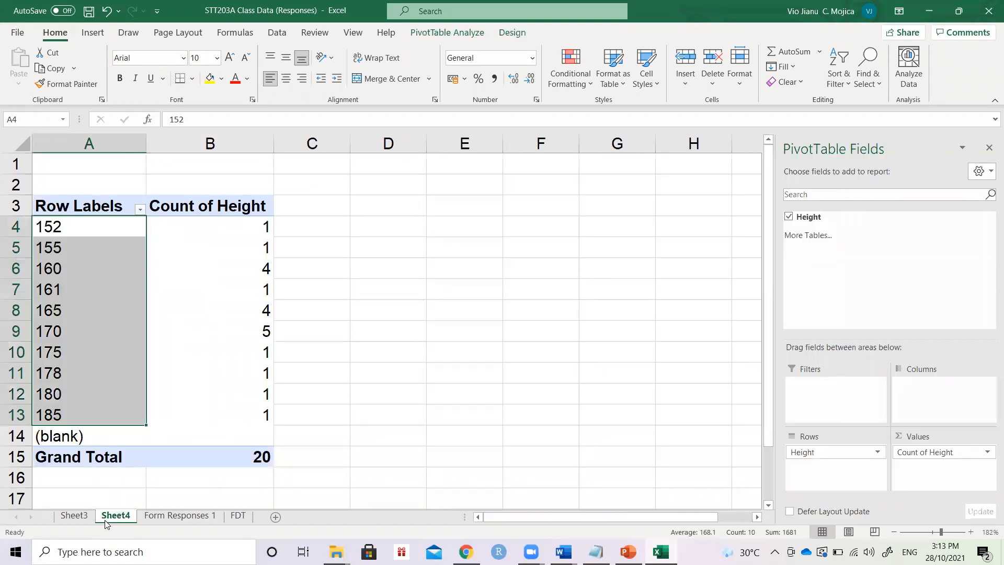
{"action": "left_click", "coordinate": [202, 518]}
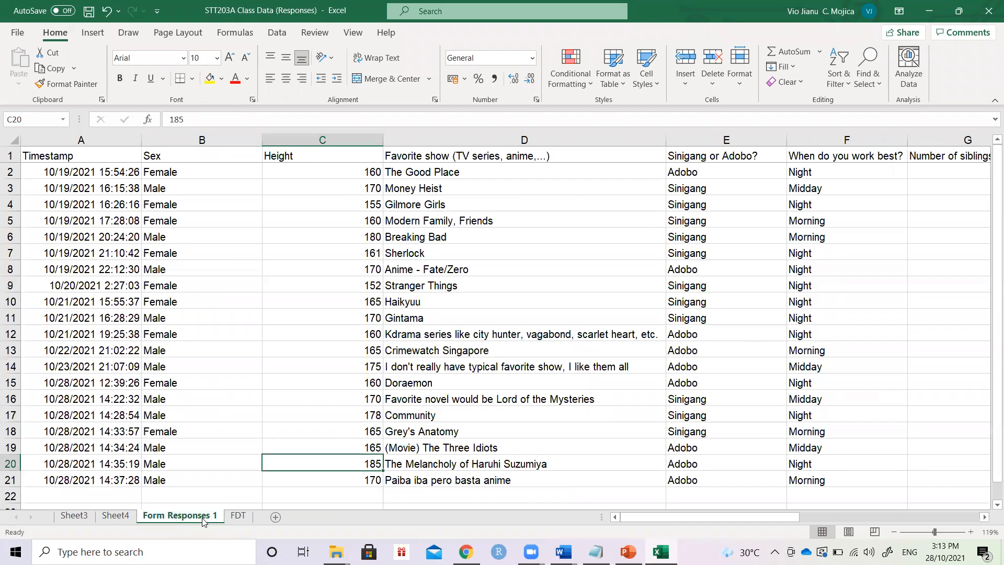
{"action": "left_click", "coordinate": [357, 151]}
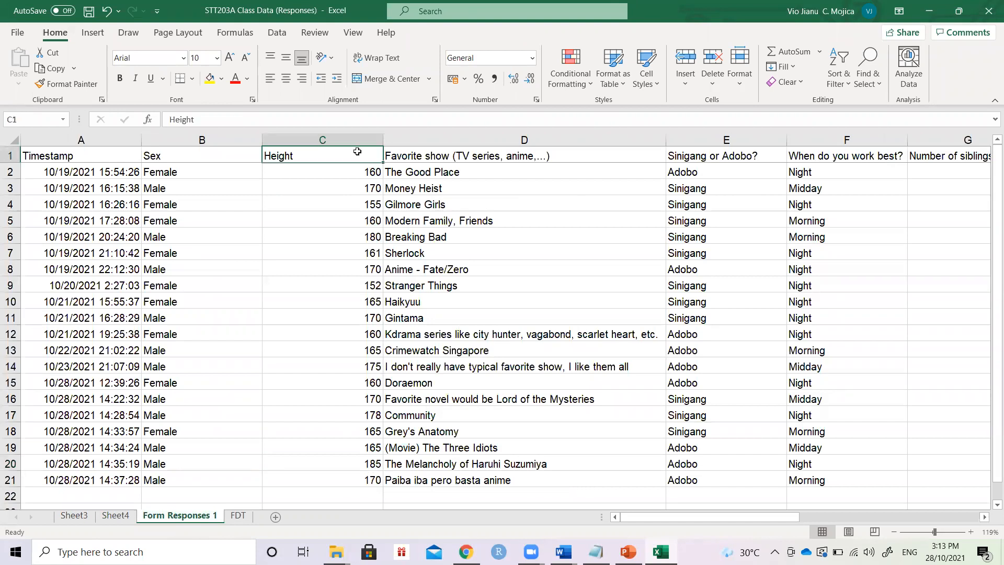
{"action": "key", "text": "ctrl+shift+Down"}
{"action": "left_click", "coordinate": [839, 68]}
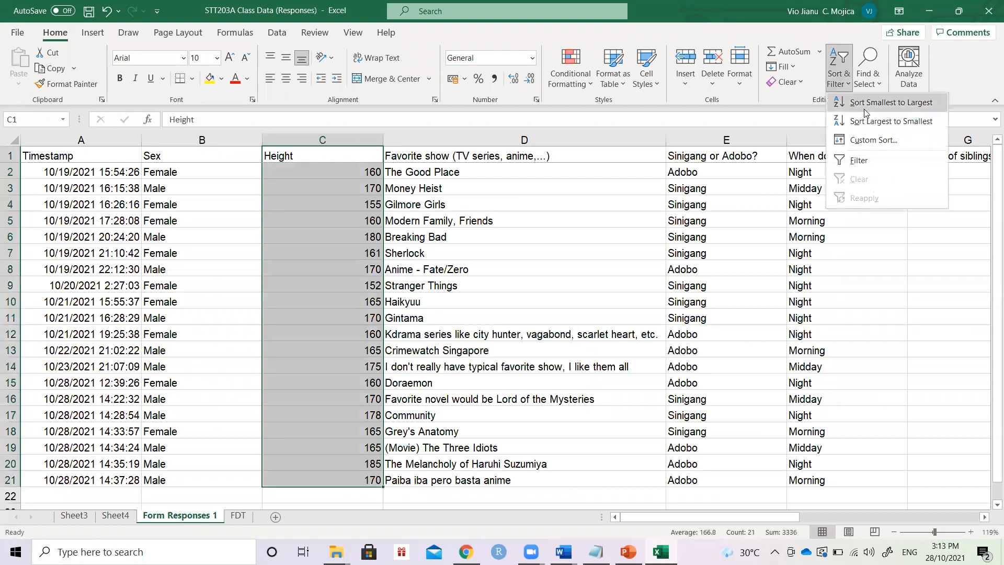
{"action": "left_click", "coordinate": [867, 104]}
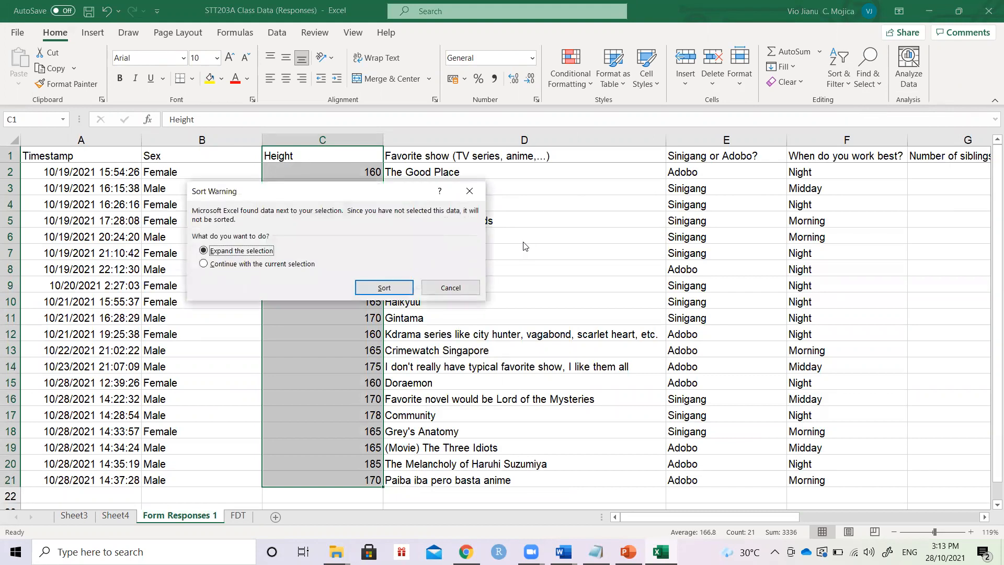
{"action": "key", "text": "Escape"}
{"action": "left_click", "coordinate": [838, 67]}
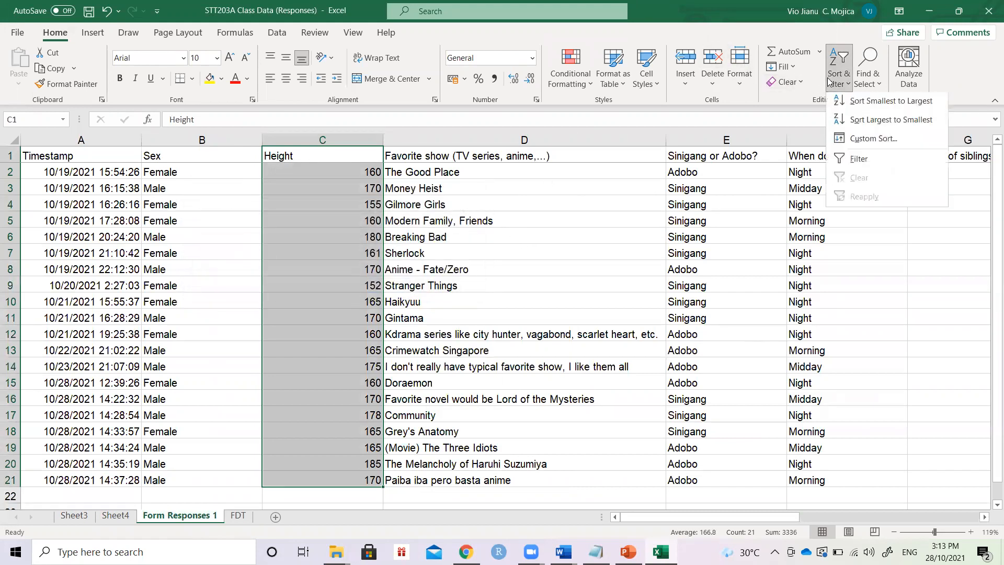
{"action": "left_click", "coordinate": [860, 103]}
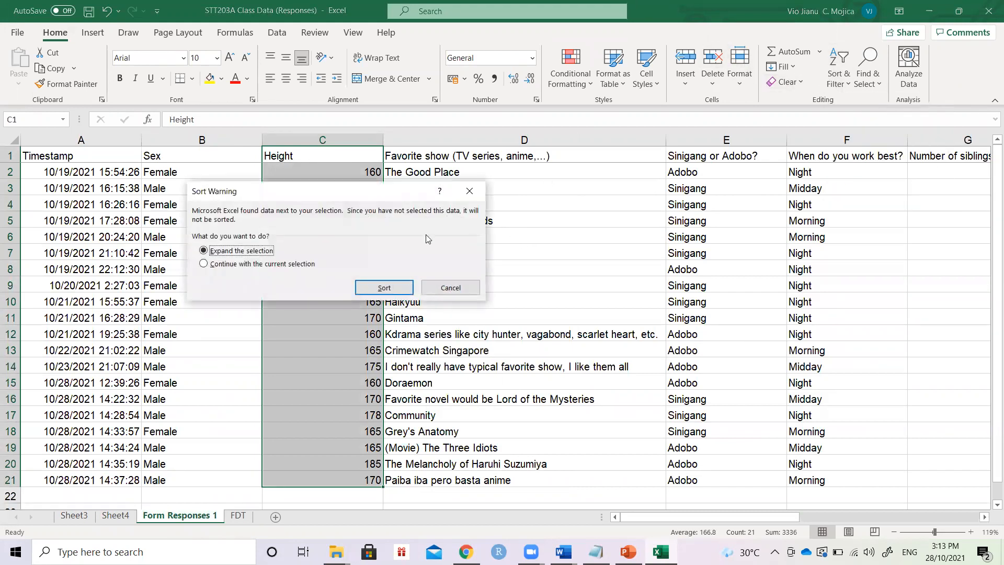
{"action": "left_click", "coordinate": [389, 288]}
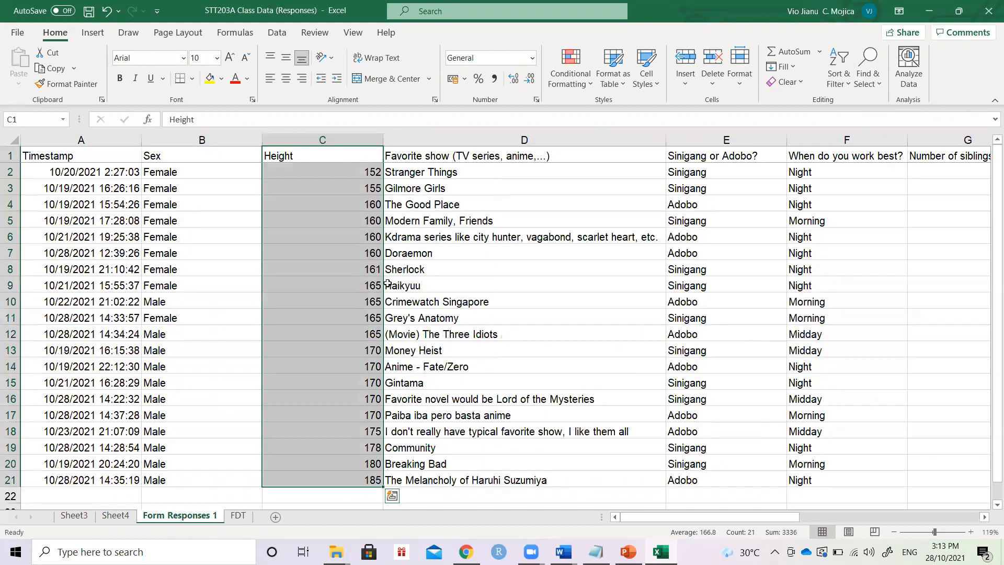
Count the heights from 150 to 159 on Form Responses 1 and enter 2 in B8 of the FDT sheet
{"action": "left_click", "coordinate": [369, 170]}
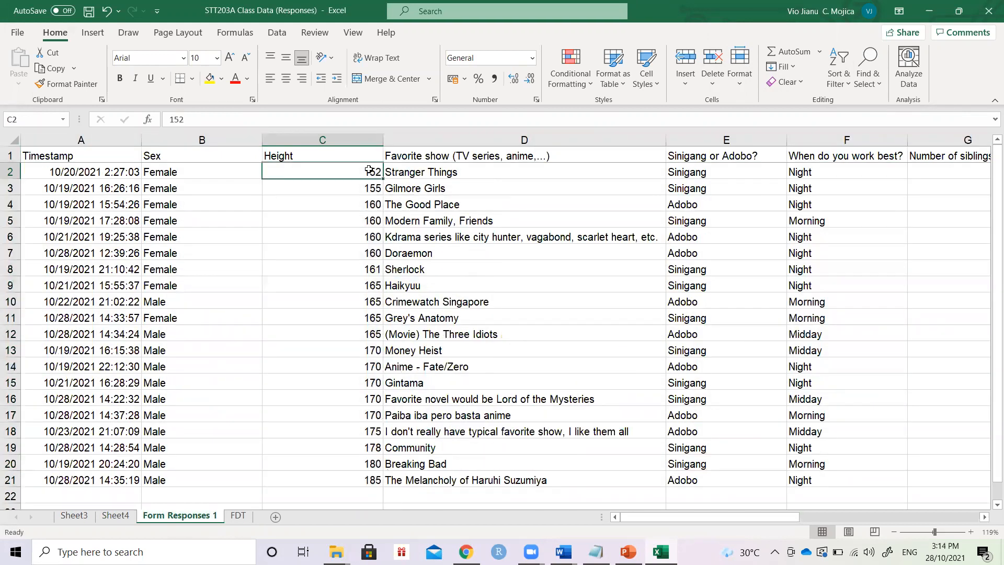
{"action": "left_click", "coordinate": [243, 516]}
{"action": "left_click", "coordinate": [208, 518]}
{"action": "key", "text": "shift+Down"}
{"action": "left_click", "coordinate": [238, 516]}
{"action": "key", "text": "Return"}
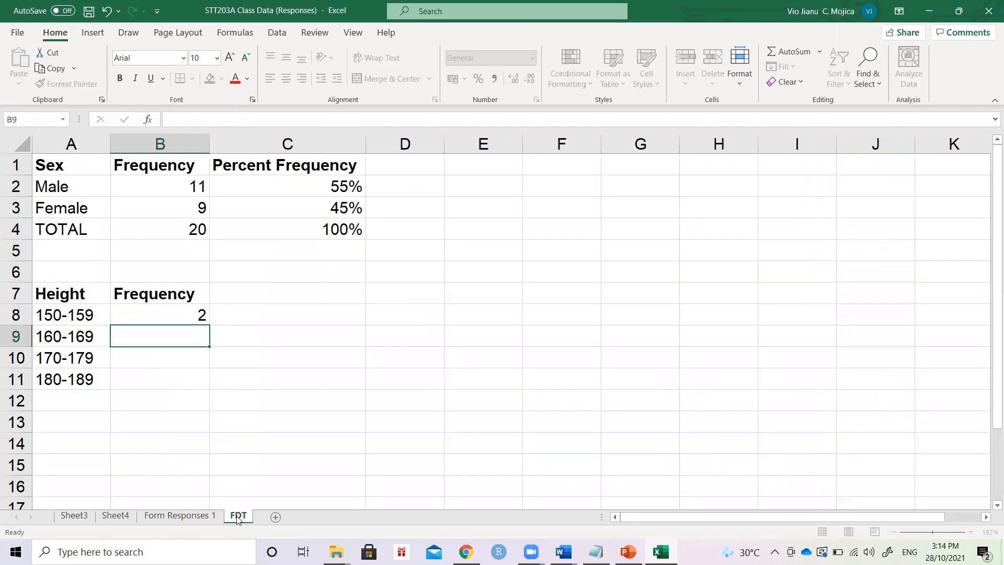
Count the heights from 160 to 169 on Form Responses 1 and enter 9 in B9 of the FDT sheet
{"action": "left_click", "coordinate": [207, 517]}
{"action": "key", "text": "Down"}
{"action": "key", "text": "Down"}
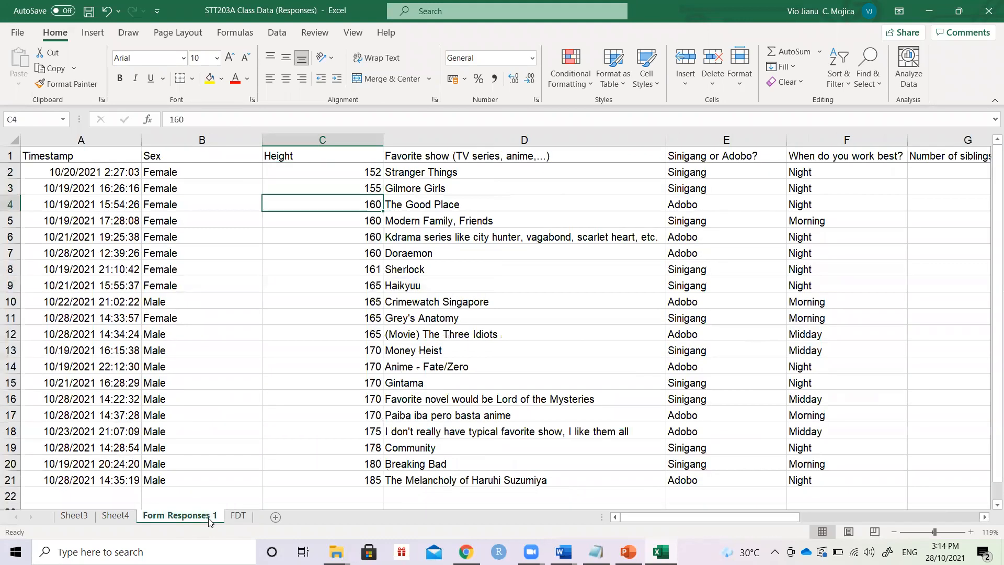
{"action": "key", "text": "shift+Down"}
{"action": "key", "text": "shift+Down"}
{"action": "key", "text": "shift+Down"}
{"action": "key", "text": "shift+Down"}
{"action": "key", "text": "shift+Down"}
{"action": "key", "text": "shift+Down"}
{"action": "key", "text": "shift+Down"}
{"action": "key", "text": "shift+Down"}
{"action": "key", "text": "shift+Down"}
{"action": "key", "text": "shift+Up"}
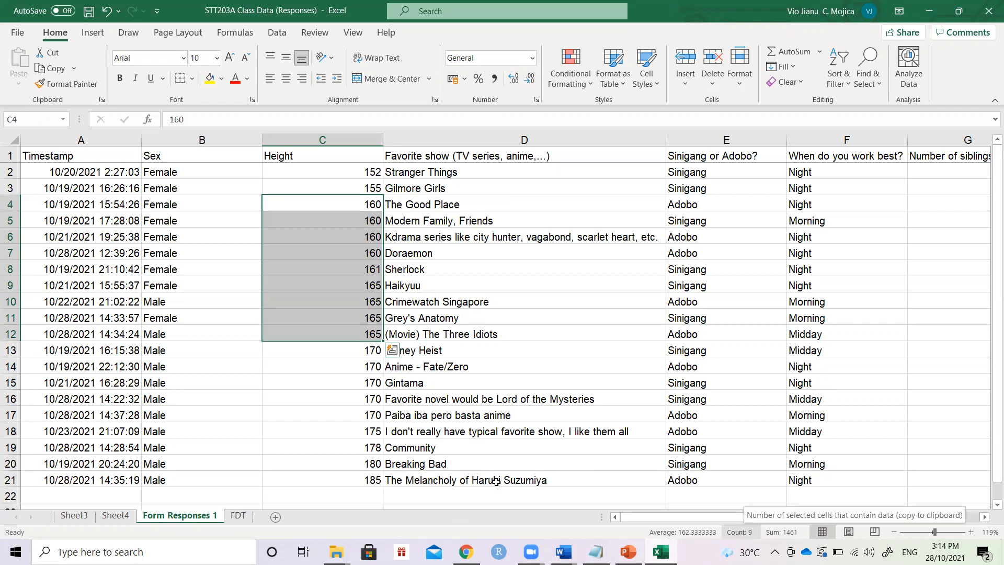
{"action": "left_click", "coordinate": [239, 515]}
{"action": "type", "text": "9"}
{"action": "key", "text": "Return"}
Count the heights from 170 to 179 on Form Responses 1 and enter 7 in B10 of the FDT sheet
{"action": "left_click", "coordinate": [188, 518]}
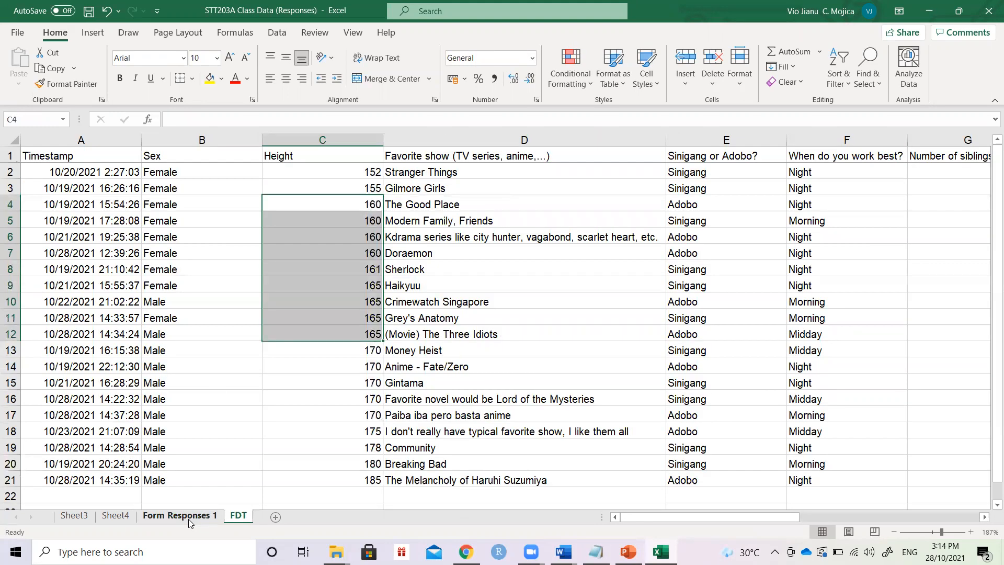
{"action": "left_click", "coordinate": [341, 353]}
{"action": "key", "text": "shift+Down"}
{"action": "key", "text": "shift+Down"}
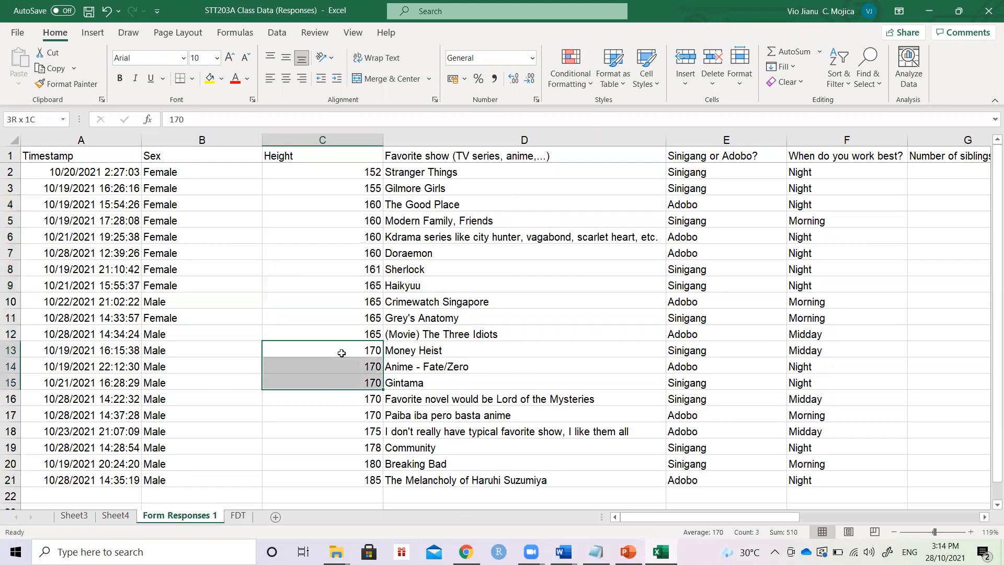
{"action": "key", "text": "shift+Down"}
{"action": "key", "text": "shift+Down"}
{"action": "key", "text": "shift+Down"}
{"action": "key", "text": "shift+Down"}
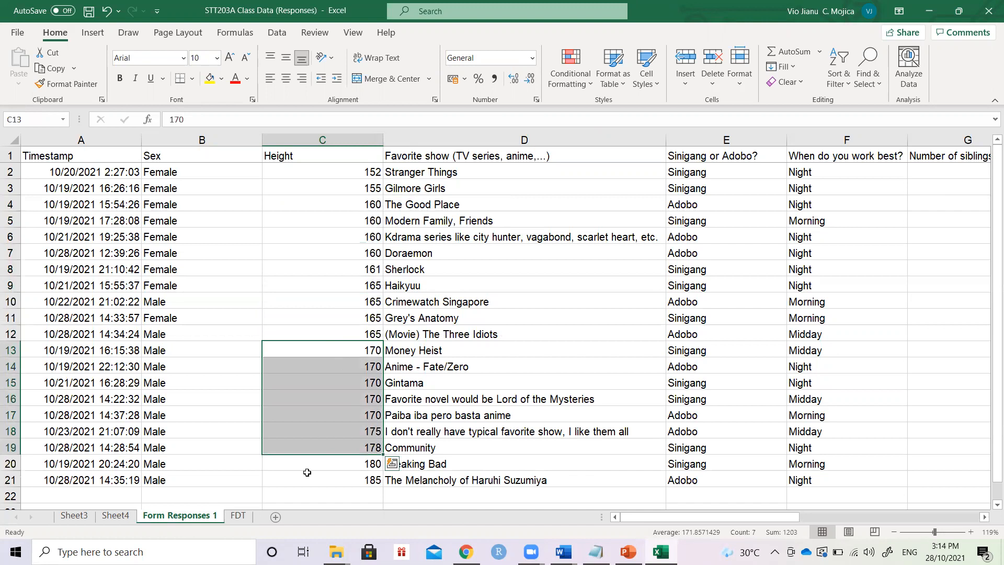
{"action": "left_click", "coordinate": [237, 517]}
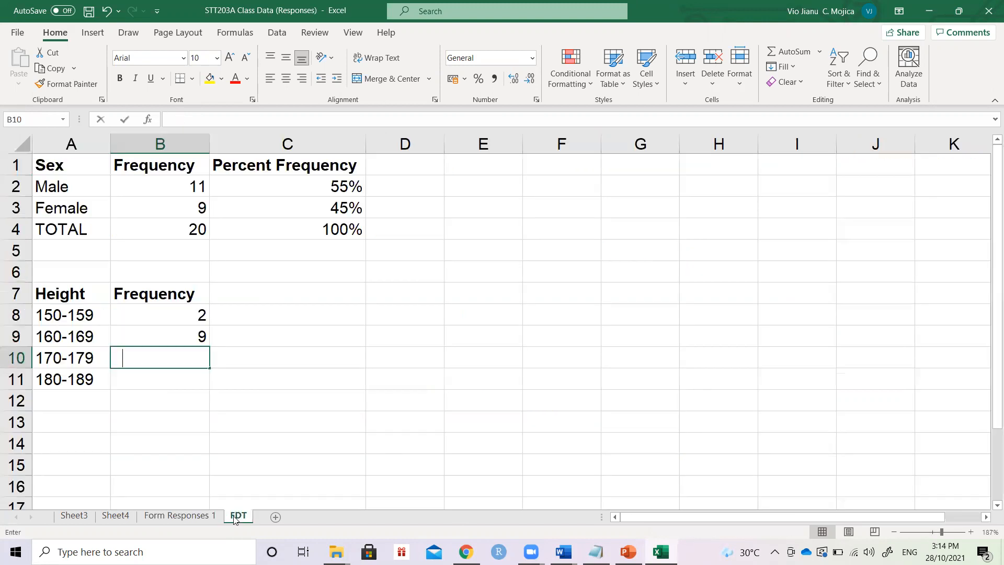
{"action": "type", "text": "7"}
{"action": "key", "text": "Return"}
Count the heights from 180 to 189 on Form Responses 1 and enter 2 in B11 of the FDT sheet
{"action": "left_click", "coordinate": [179, 515]}
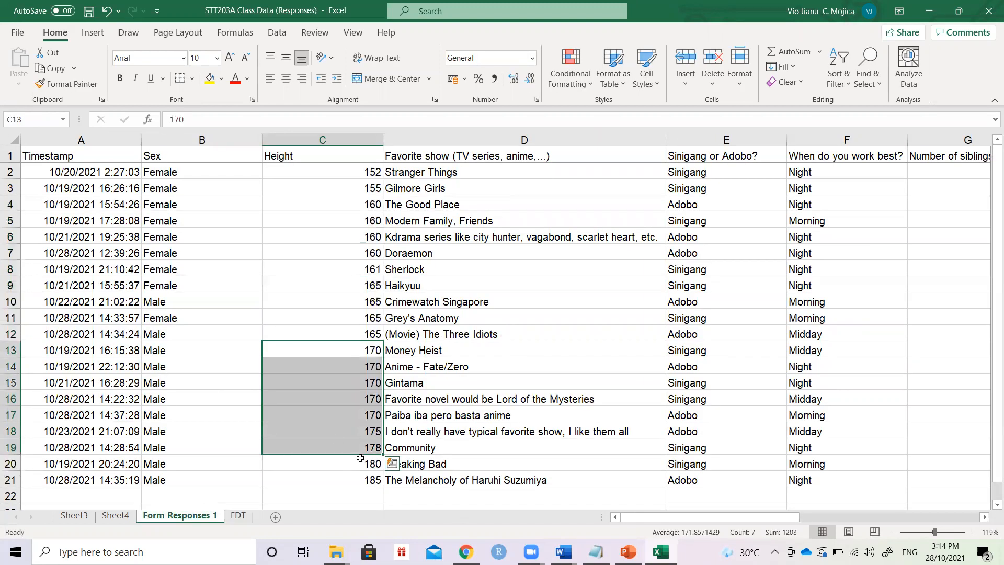
{"action": "left_click", "coordinate": [237, 517]}
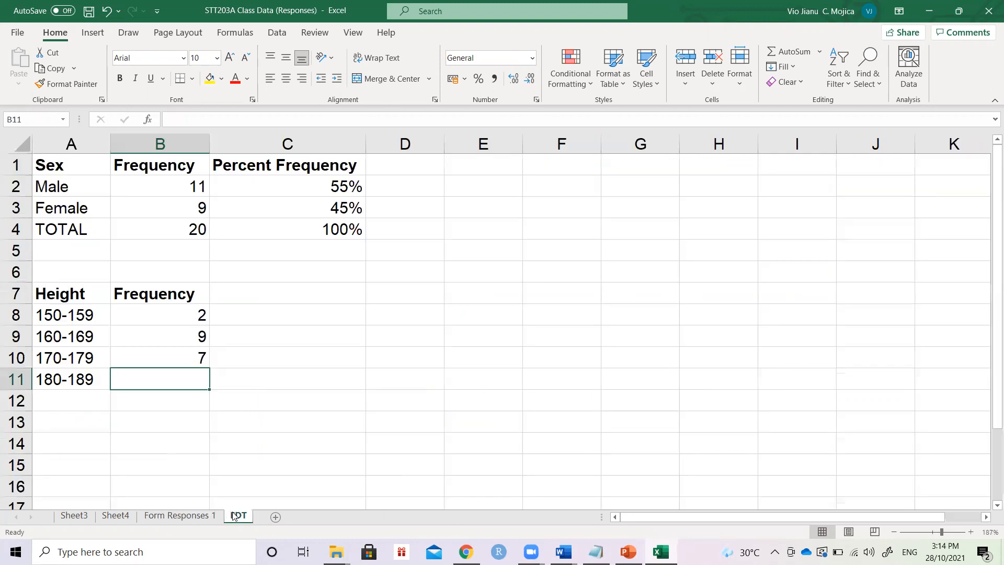
{"action": "type", "text": "2"}
{"action": "key", "text": "Return"}
Total the height frequencies in B12 with a SUM formula over B8:B11
{"action": "type", "text": "=SUM("}
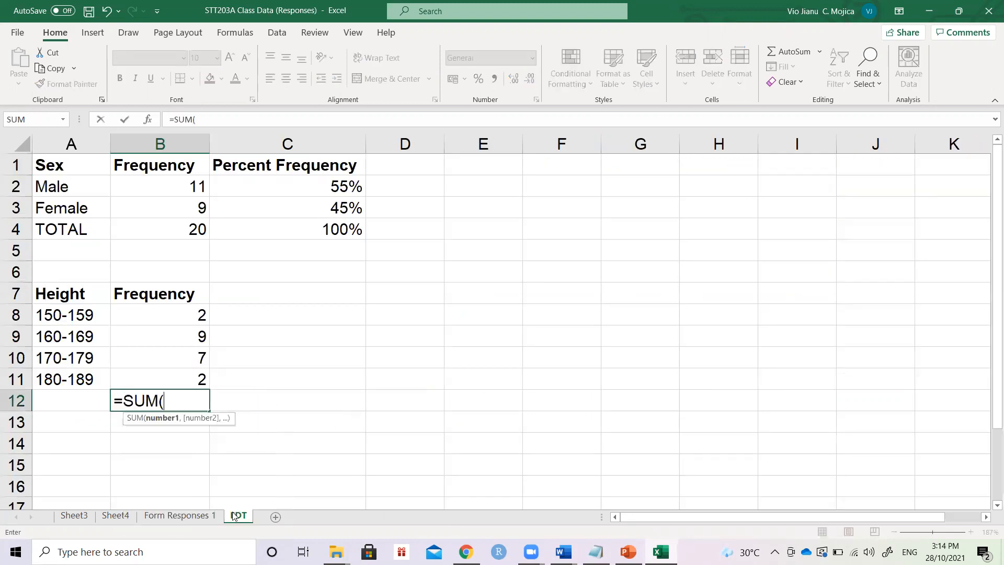
{"action": "key", "text": "Up"}
{"action": "key", "text": "shift+Up"}
{"action": "key", "text": "shift+Up"}
{"action": "key", "text": "shift+Up"}
{"action": "type", "text": ")"}
{"action": "key", "text": "Return"}
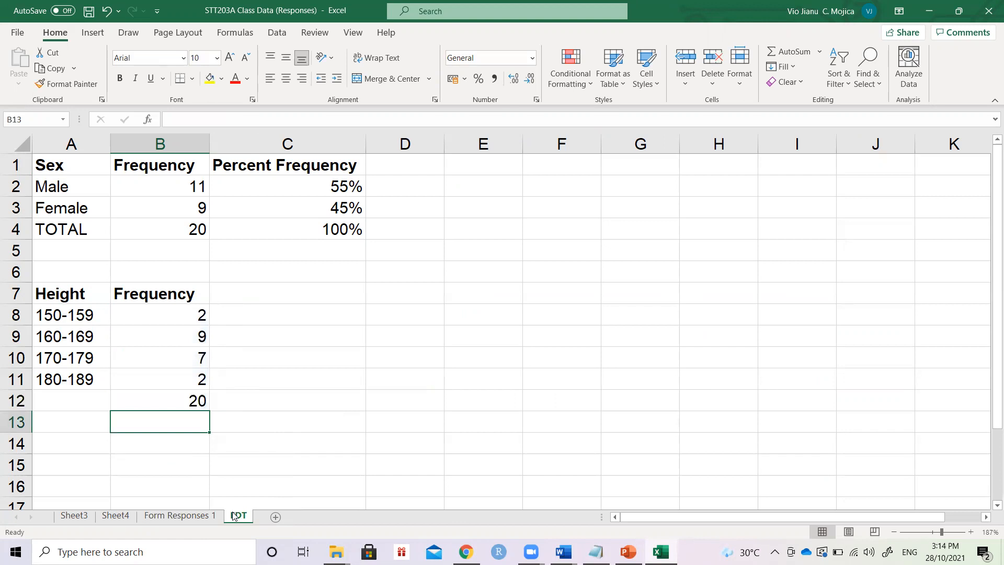
Label the total row of the height table TOTAL in A12
{"action": "key", "text": "Up"}
{"action": "key", "text": "Left"}
{"action": "type", "text": "TOTAL"}
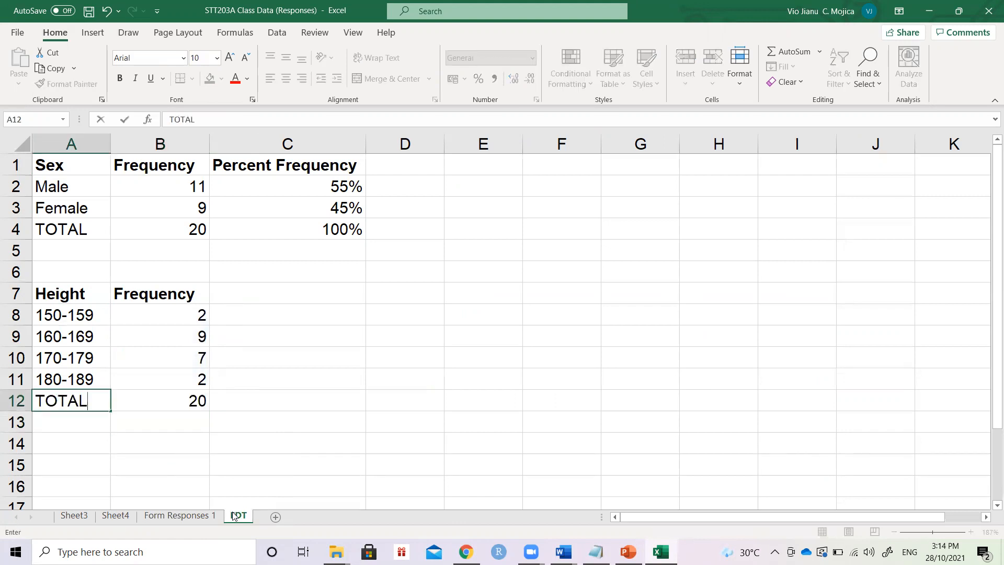
{"action": "key", "text": "Tab"}
{"action": "key", "text": "Up"}
{"action": "key", "text": "Up"}
{"action": "key", "text": "Up"}
{"action": "key", "text": "Up"}
{"action": "key", "text": "Up"}
{"action": "key", "text": "Left"}
{"action": "key", "text": "Down"}
{"action": "key", "text": "Down"}
{"action": "key", "text": "Down"}
{"action": "key", "text": "Down"}
{"action": "key", "text": "Down"}
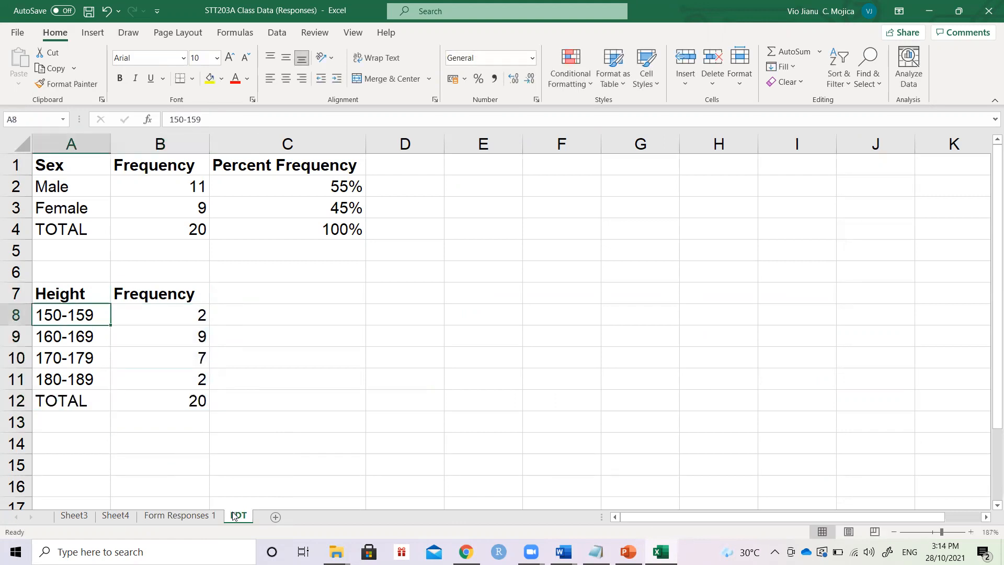
{"action": "key", "text": "Up"}
{"action": "key", "text": "Right"}
{"action": "key", "text": "Right"}
{"action": "key", "text": "Up"}
{"action": "key", "text": "Left"}
{"action": "key", "text": "Left"}
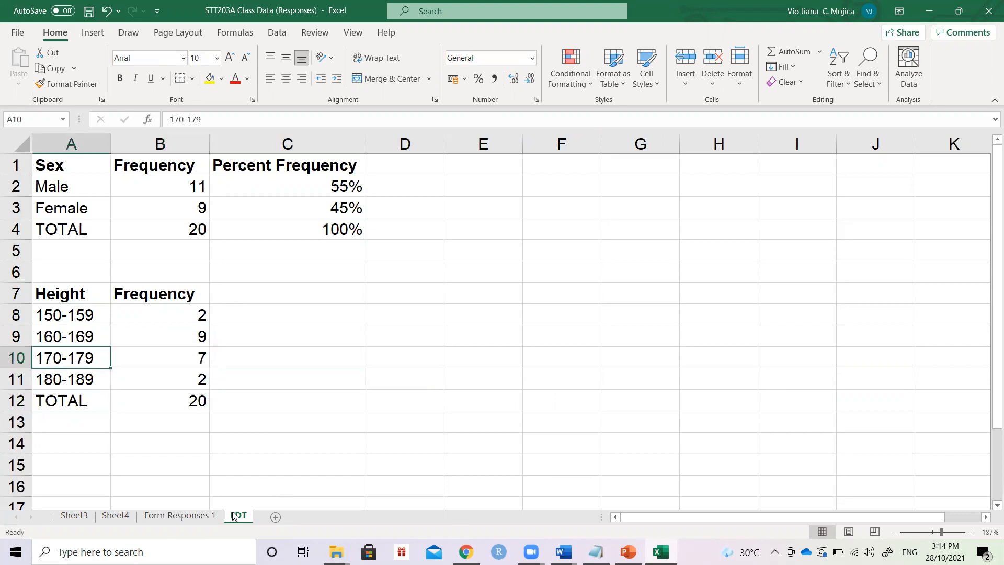
{"action": "key", "text": "Down"}
{"action": "key", "text": "Down"}
Add the column heading Percent Frequency in C7 of the height table
{"action": "key", "text": "Up"}
{"action": "key", "text": "Up"}
{"action": "key", "text": "Up"}
{"action": "key", "text": "Up"}
{"action": "key", "text": "Up"}
{"action": "key", "text": "Right"}
{"action": "key", "text": "Right"}
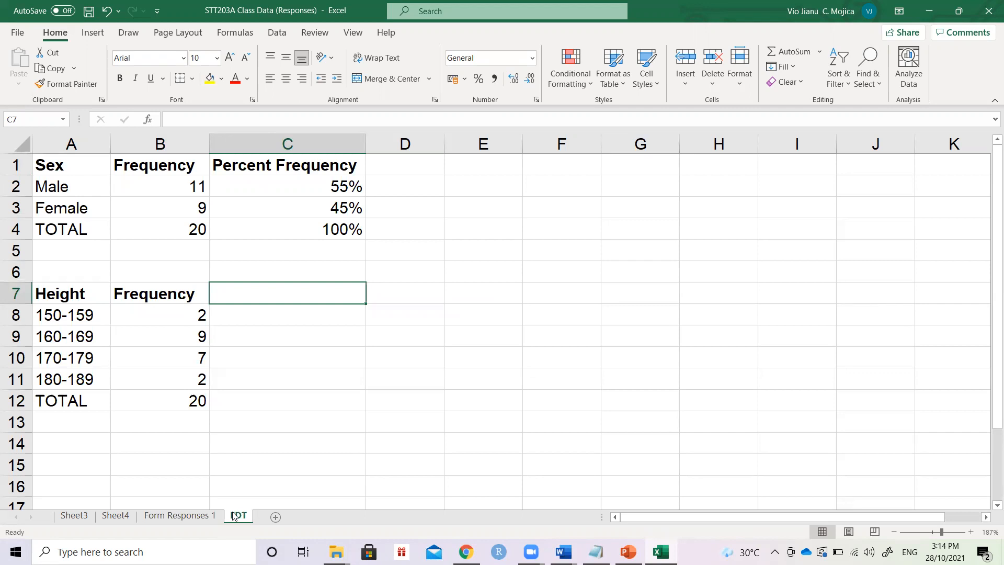
{"action": "type", "text": "Percent Freu"}
{"action": "key", "text": "BackSpace"}
{"action": "key", "text": "BackSpace"}
{"action": "type", "text": "quenx"}
{"action": "key", "text": "BackSpace"}
{"action": "type", "text": "cy"}
{"action": "key", "text": "Return"}
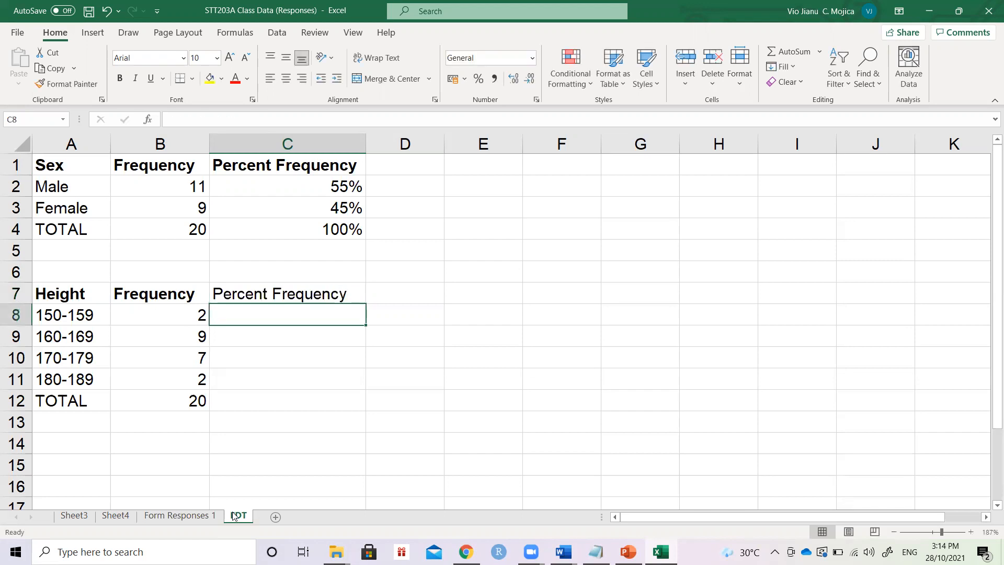
Make the Percent Frequency heading in C7 of the height table bold
{"action": "key", "text": "Up"}
{"action": "key", "text": "ctrl+b"}
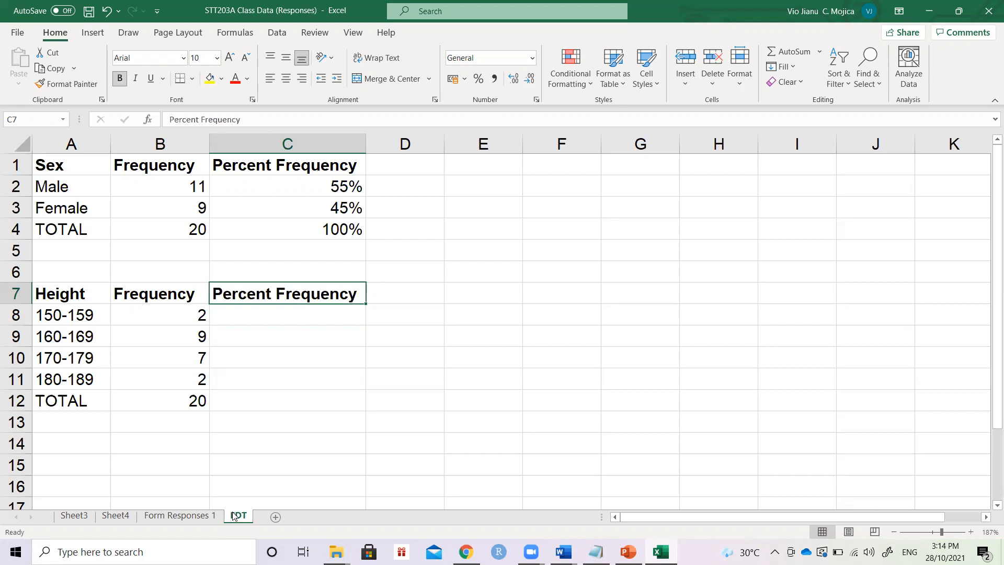
{"action": "key", "text": "Down"}
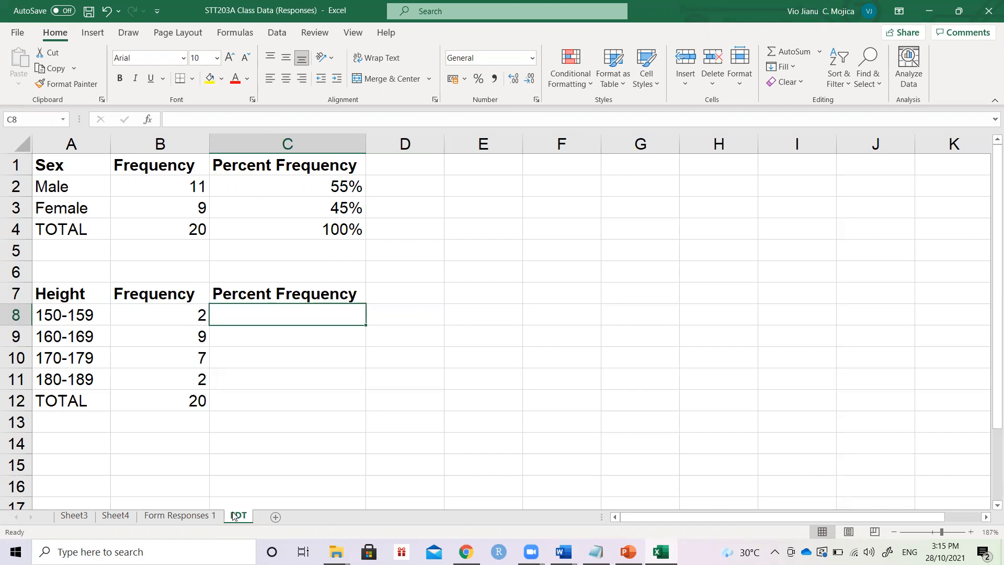
Examine the four class frequencies in B8:B11 of the height table
{"action": "key", "text": "Left"}
{"action": "key", "text": "shift+Down"}
{"action": "key", "text": "shift+Down"}
{"action": "key", "text": "shift+Down"}
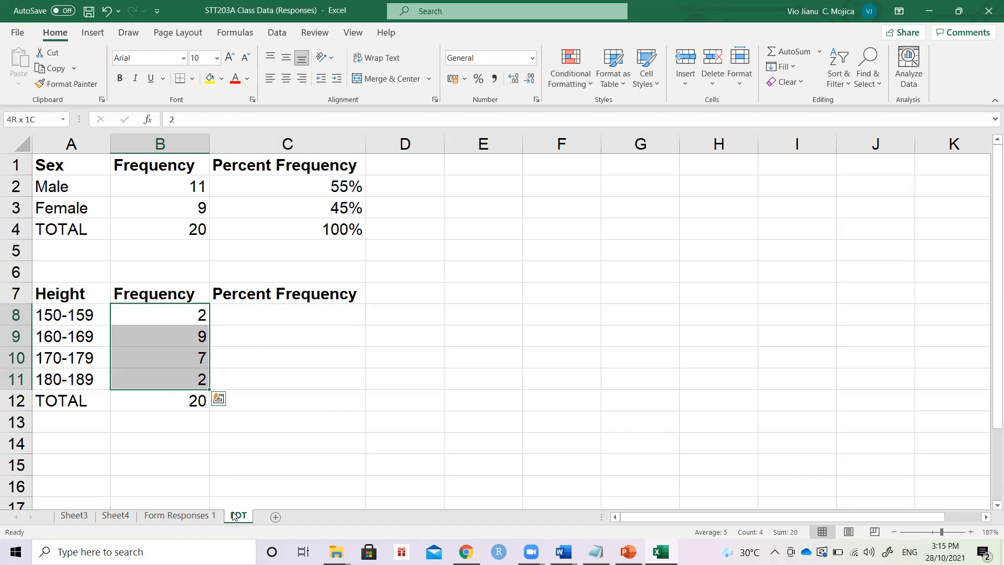
{"action": "key", "text": "Right"}
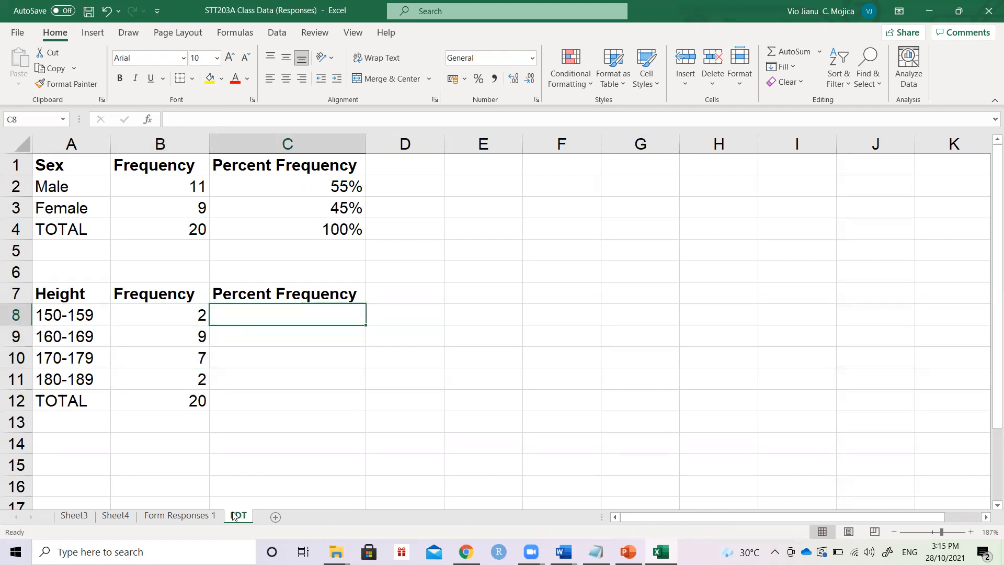
{"action": "key", "text": "Left"}
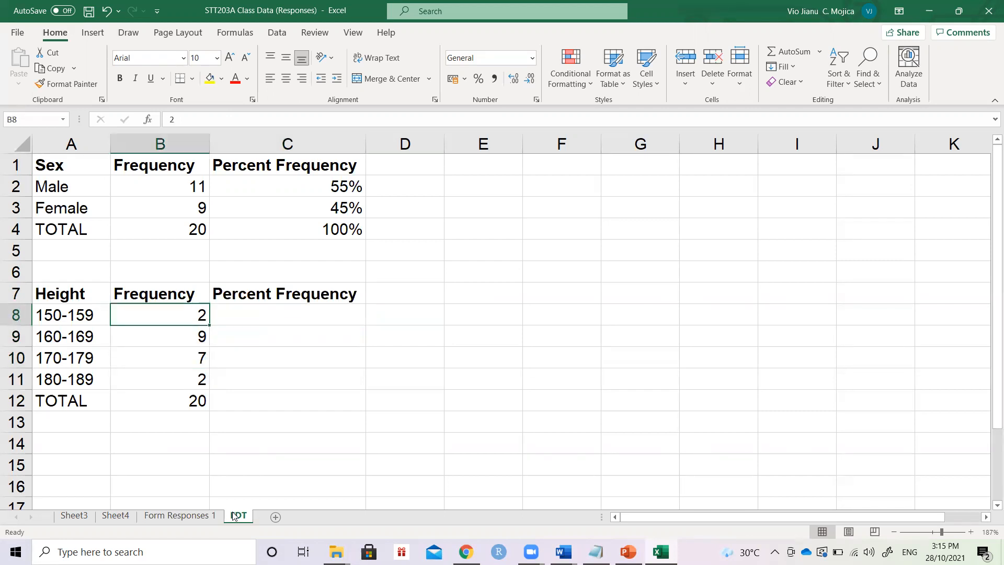
{"action": "key", "text": "shift+Down"}
{"action": "key", "text": "shift+Down"}
{"action": "key", "text": "shift+Down"}
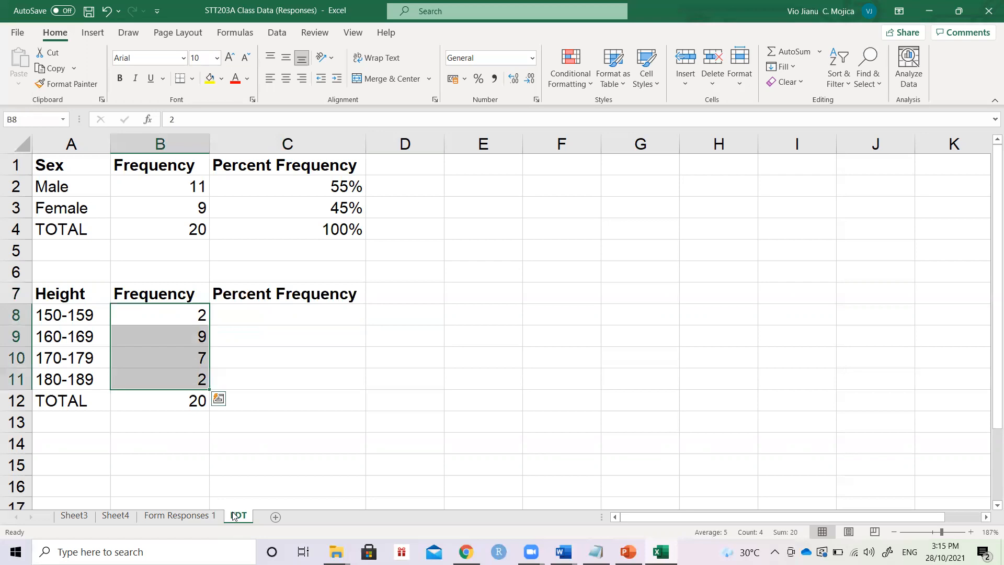
{"action": "key", "text": "Right"}
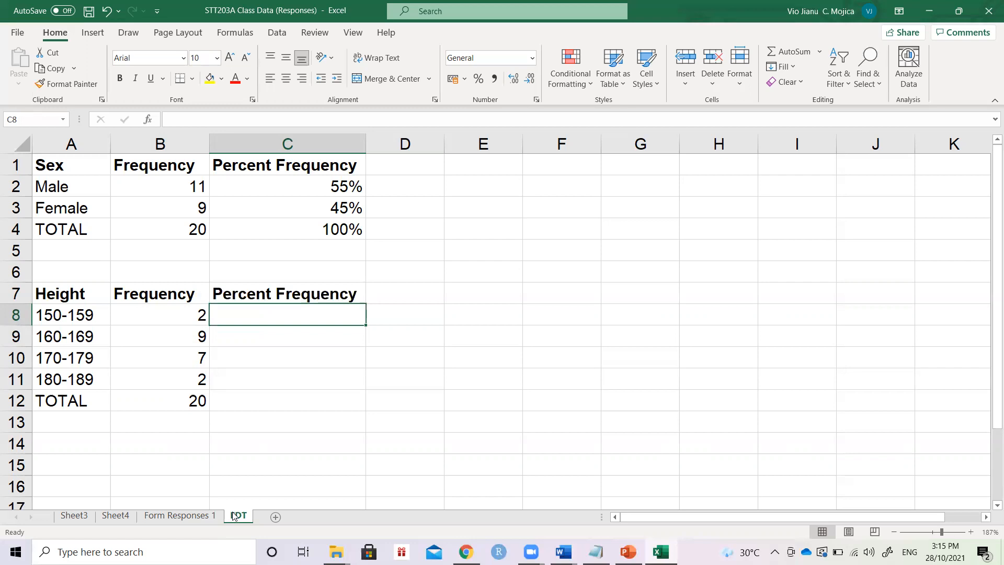
Enter the formula =B8/20 in C8 as the percent frequency of the 150-159 class
{"action": "type", "text": "="}
{"action": "key", "text": "Escape"}
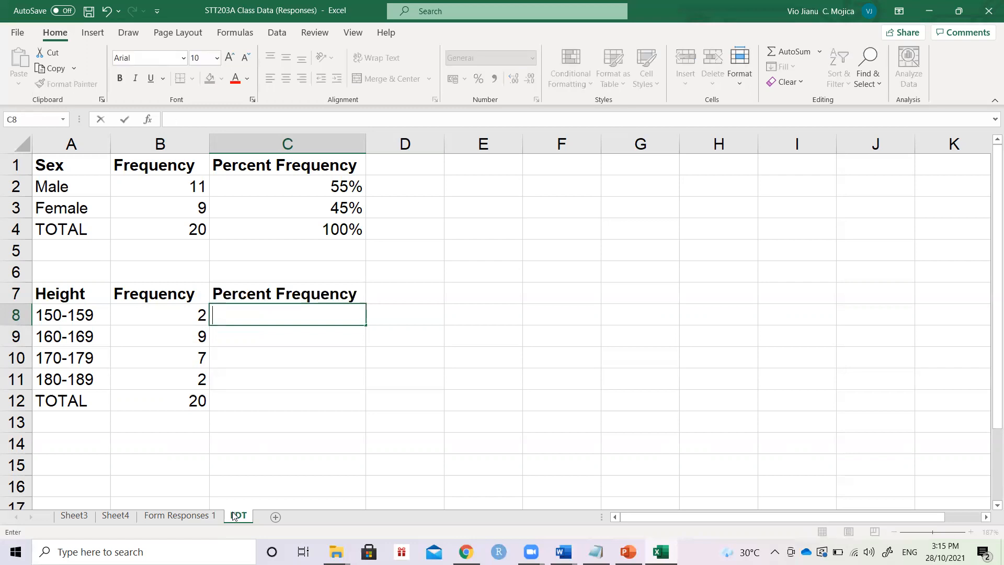
{"action": "type", "text": "="}
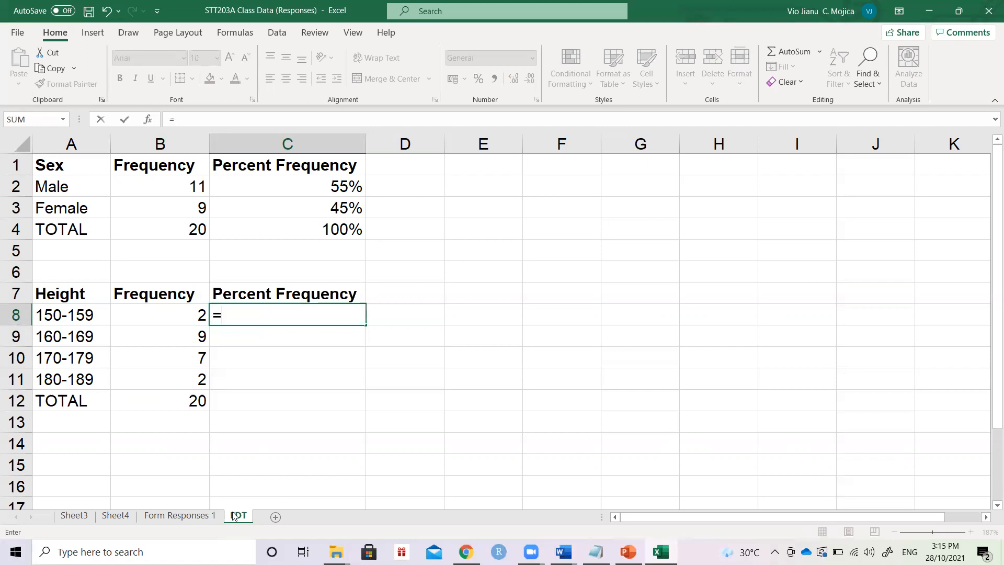
{"action": "key", "text": "Left"}
{"action": "type", "text": "/"}
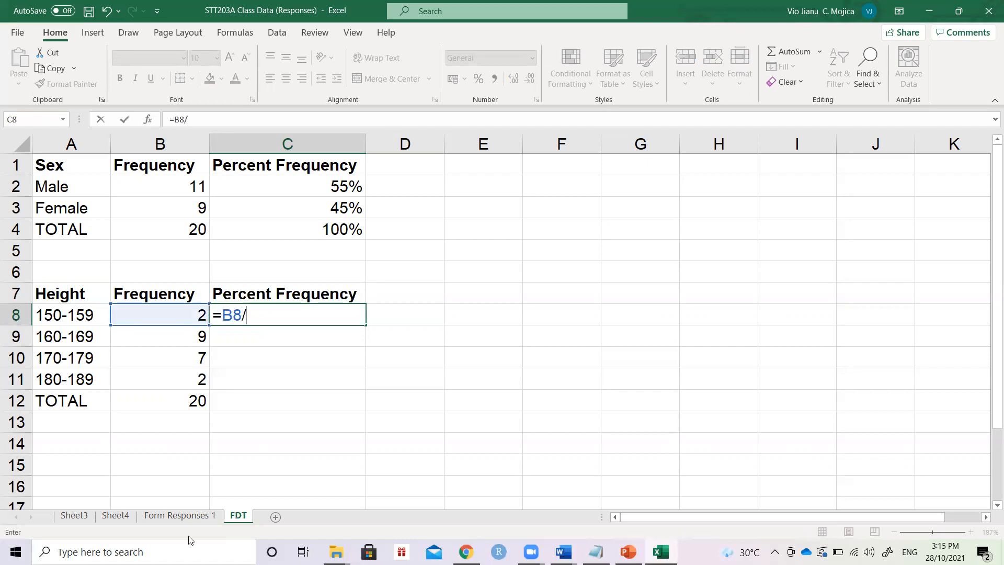
{"action": "left_click", "coordinate": [183, 401]}
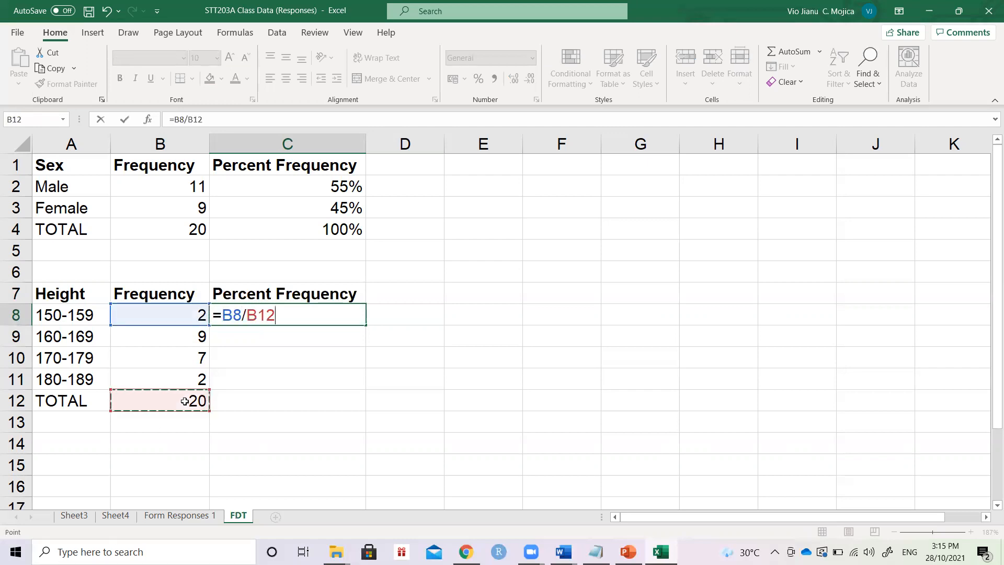
{"action": "key", "text": "BackSpace"}
{"action": "key", "text": "BackSpace"}
{"action": "key", "text": "BackSpace"}
{"action": "type", "text": "20"}
{"action": "key", "text": "Return"}
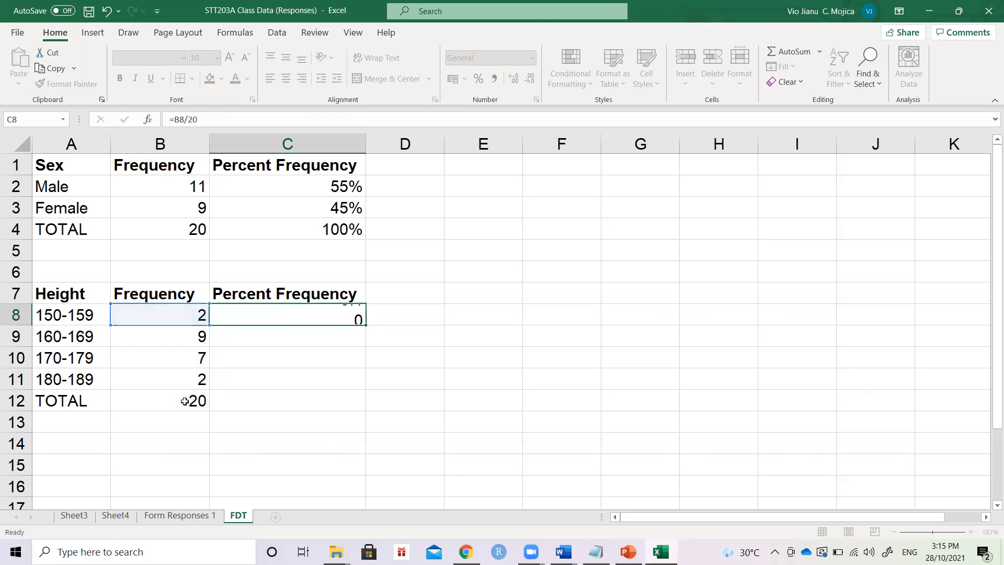
Fill the C8 formula down to C11 and format C8:C11 as percentages
{"action": "key", "text": "Up"}
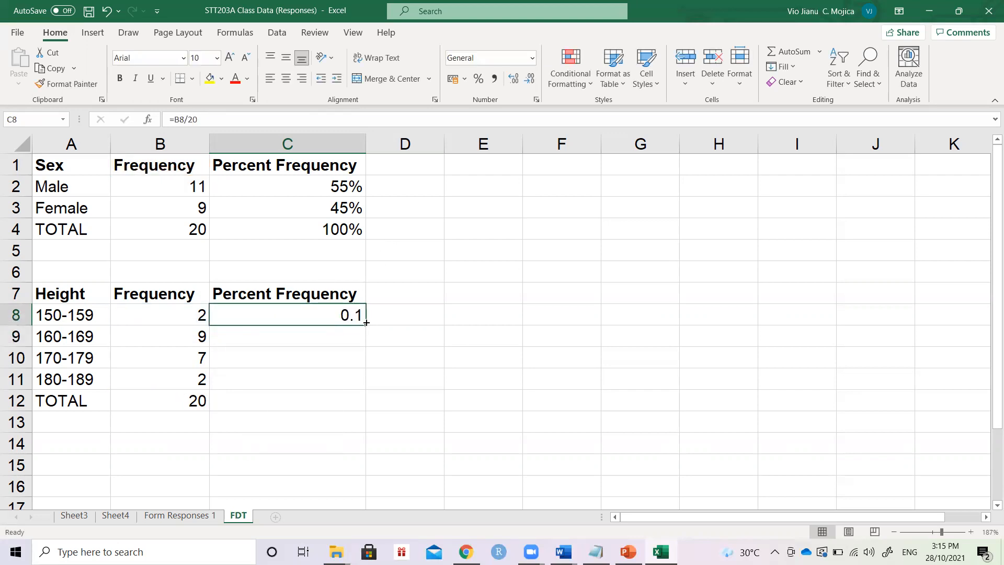
{"action": "left_click_drag", "start_coordinate": [366, 324], "coordinate": [361, 388]}
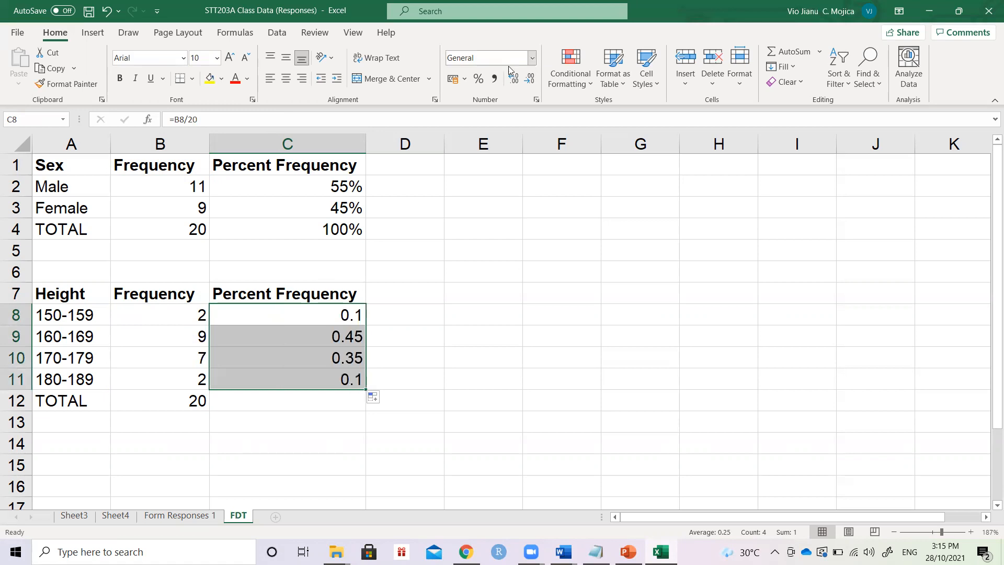
{"action": "left_click", "coordinate": [484, 81]}
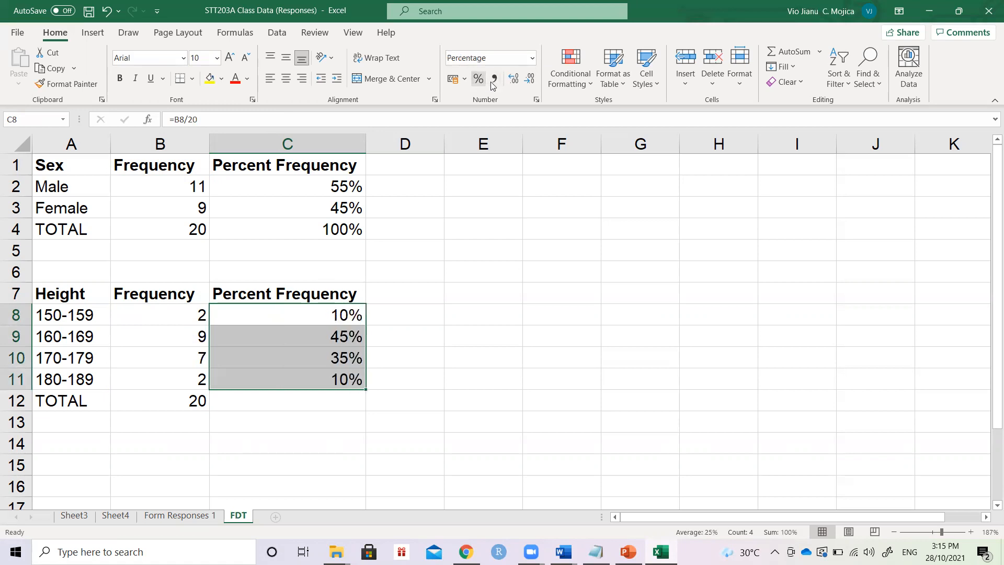
Copy the SUM formula from B12 to C12 to total the percent frequencies of the height table
{"action": "left_click", "coordinate": [293, 393]}
{"action": "key", "text": "Left"}
{"action": "left_click", "coordinate": [293, 393]}
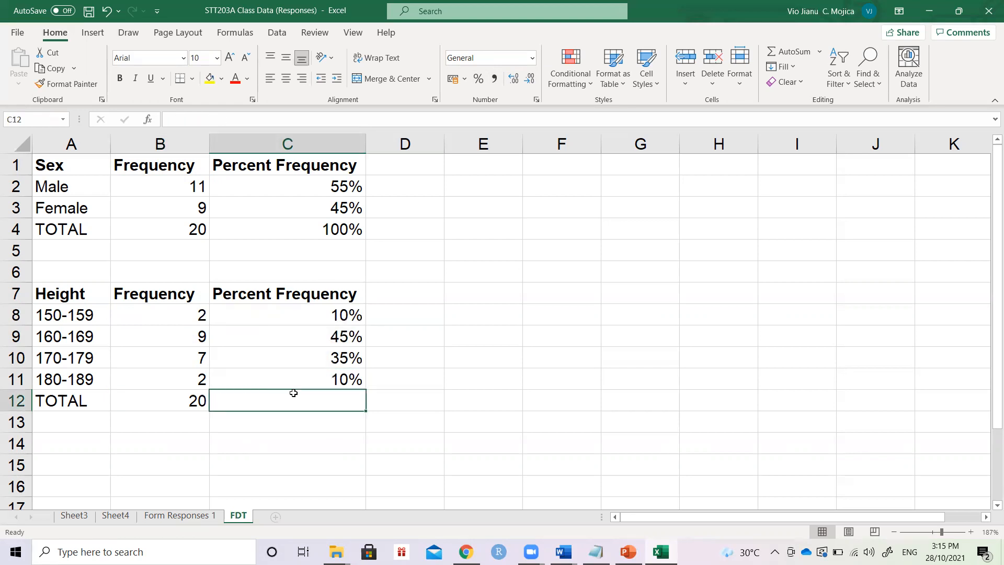
{"action": "left_click", "coordinate": [169, 392]}
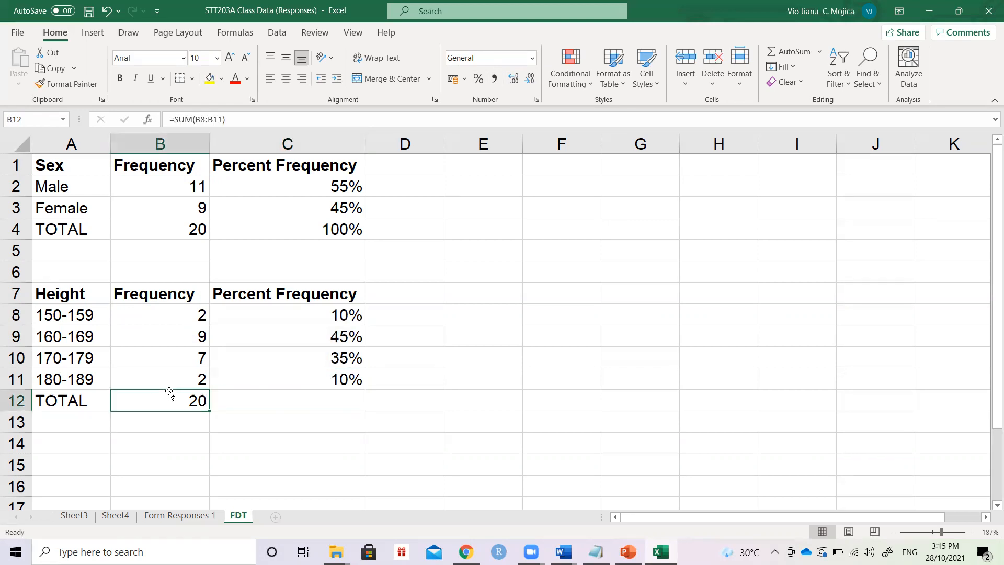
{"action": "key", "text": "ctrl+c"}
{"action": "left_click", "coordinate": [69, 463]}
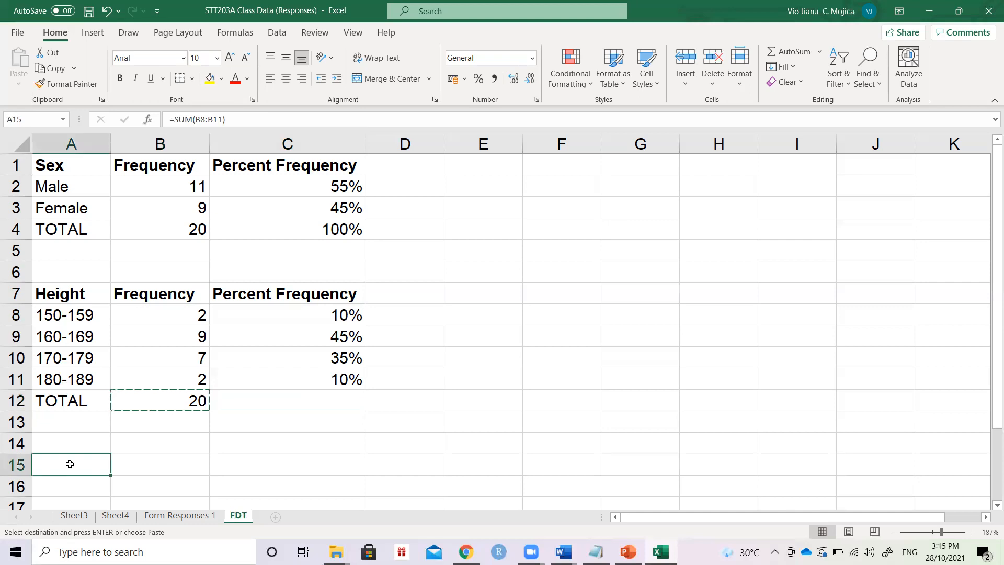
{"action": "left_click", "coordinate": [287, 401]}
{"action": "key", "text": "ctrl+v"}
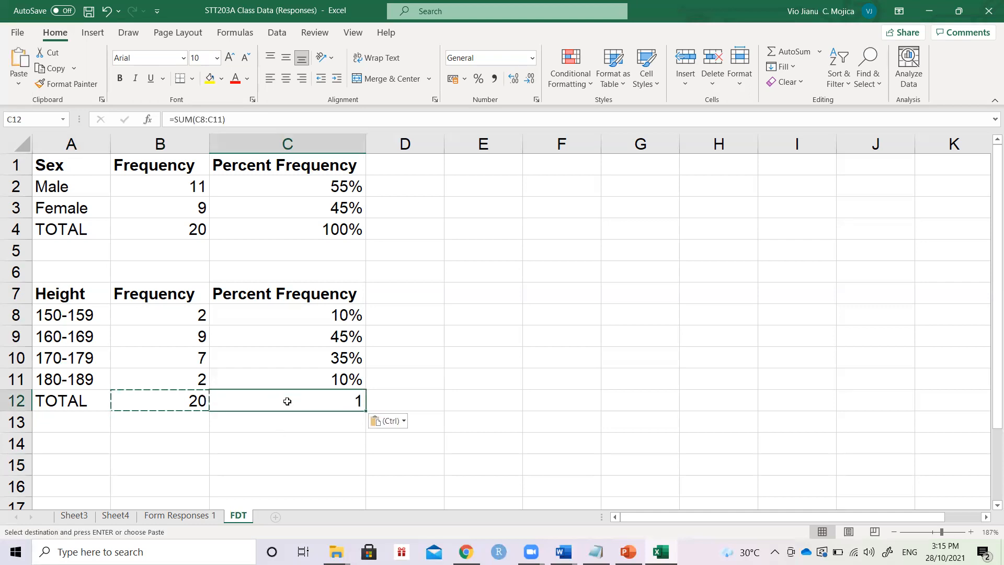
Check the SUM range in C12 and format that total as a percentage
{"action": "double_click", "coordinate": [329, 399]}
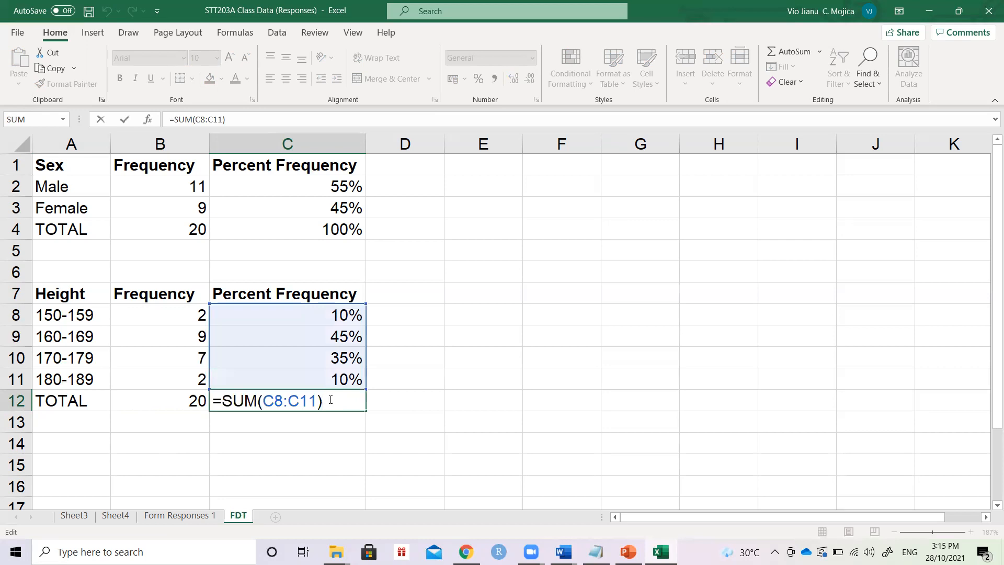
{"action": "key", "text": "Escape"}
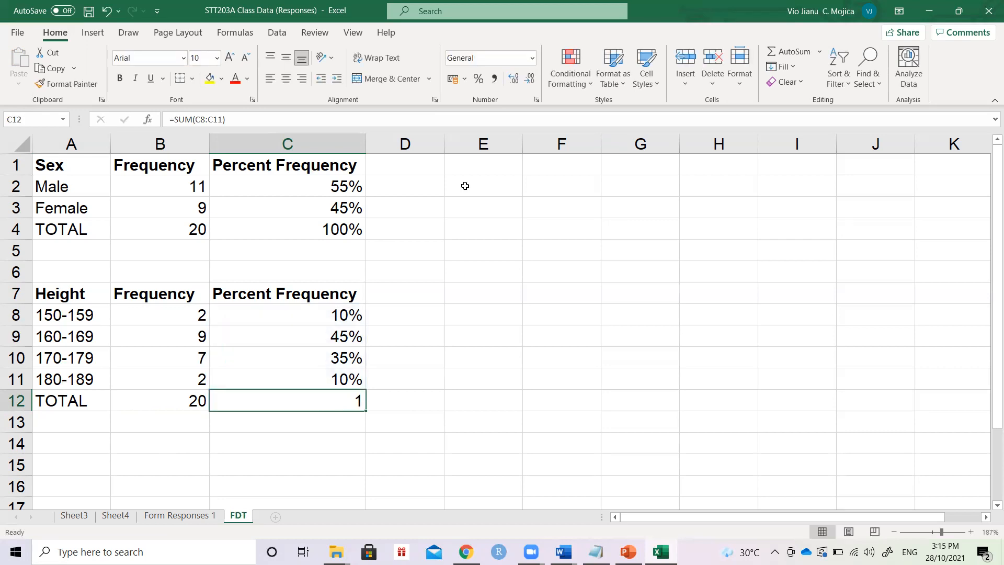
{"action": "left_click", "coordinate": [479, 80]}
{"action": "left_click", "coordinate": [468, 300]}
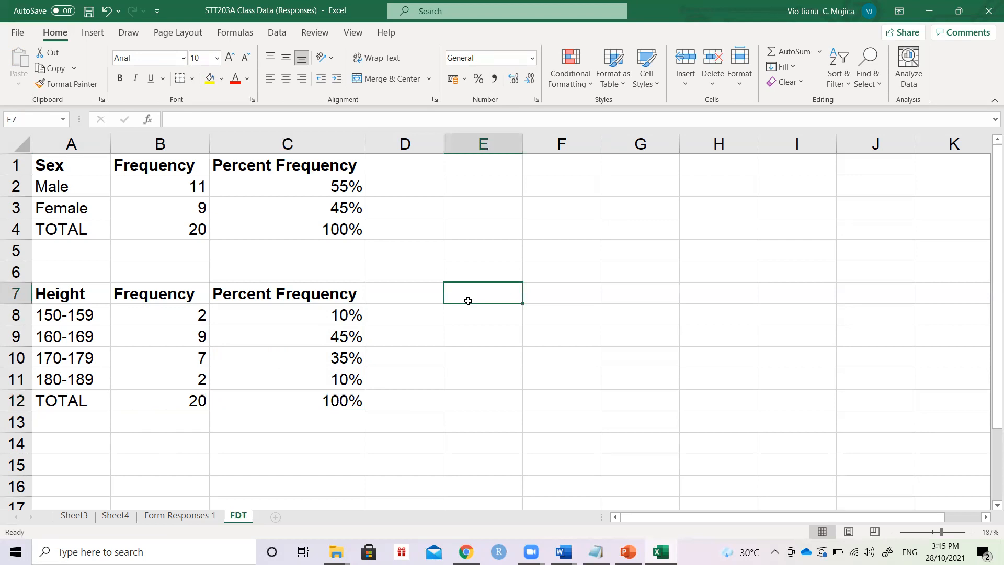
Compare the category and frequency columns of the Sex table in A1:B4 and the Height table in A7:B12
{"action": "key", "text": "Left"}
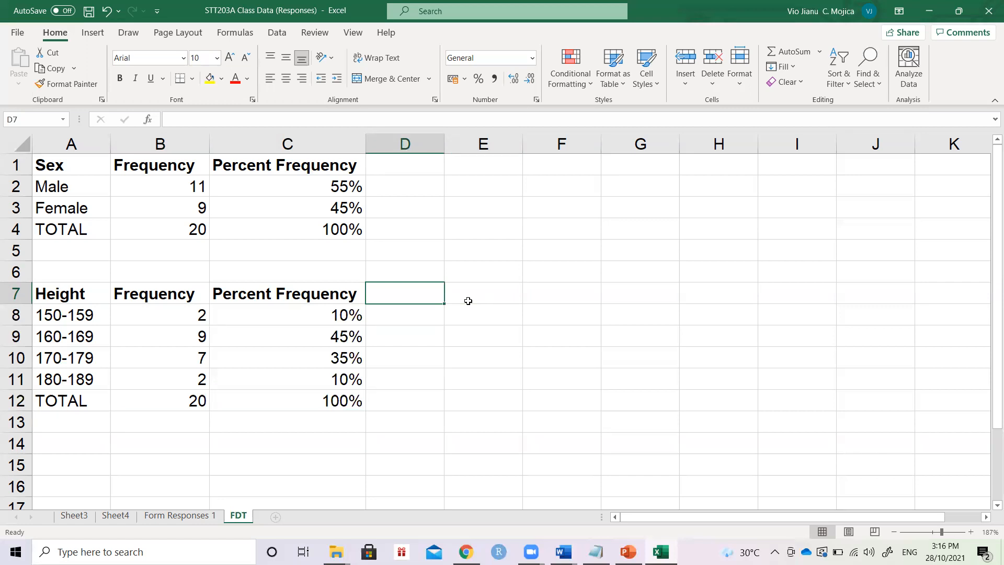
{"action": "key", "text": "Left"}
{"action": "key", "text": "Left"}
{"action": "key", "text": "Left"}
{"action": "key", "text": "Up"}
{"action": "key", "text": "Up"}
{"action": "key", "text": "Up"}
{"action": "key", "text": "Up"}
{"action": "key", "text": "Up"}
{"action": "key", "text": "Up"}
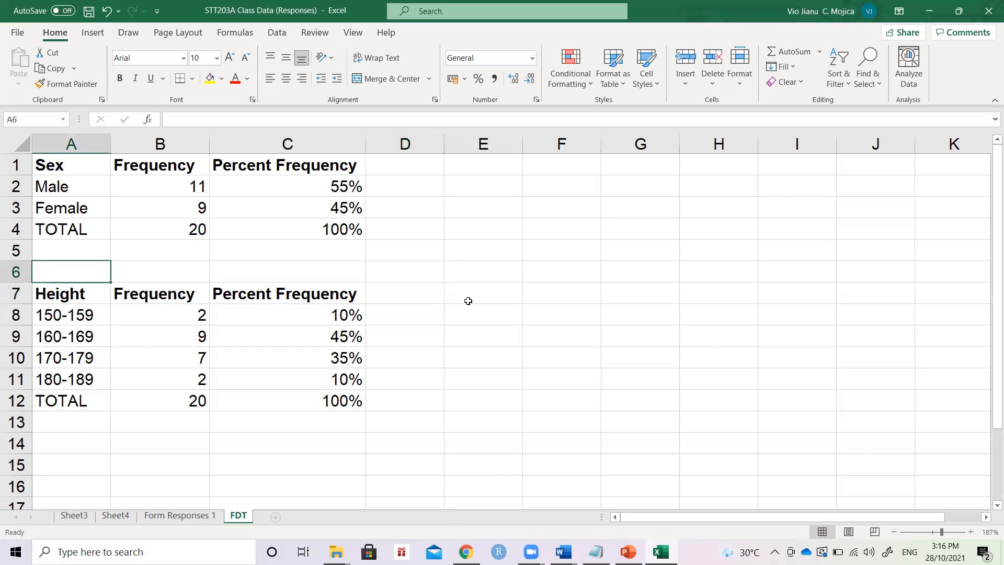
{"action": "key", "text": "shift+Down"}
{"action": "key", "text": "shift+Down"}
{"action": "key", "text": "shift+Down"}
{"action": "key", "text": "shift+Right"}
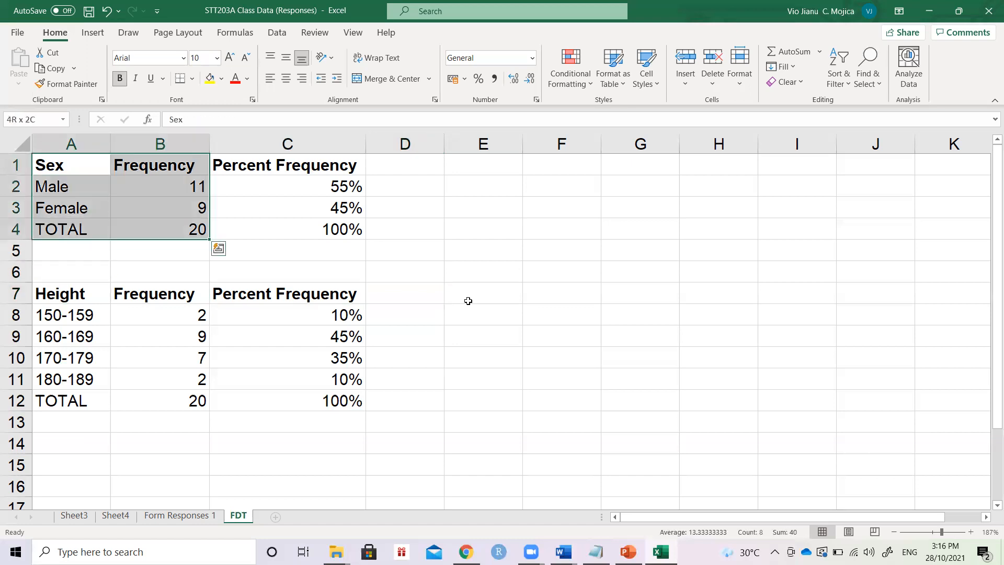
{"action": "key", "text": "Down"}
{"action": "key", "text": "Down"}
{"action": "key", "text": "Down"}
{"action": "key", "text": "Down"}
{"action": "key", "text": "Down"}
{"action": "key", "text": "Down"}
{"action": "key", "text": "shift+Down"}
{"action": "key", "text": "shift+Down"}
{"action": "key", "text": "shift+Down"}
{"action": "key", "text": "shift+Down"}
{"action": "key", "text": "shift+Down"}
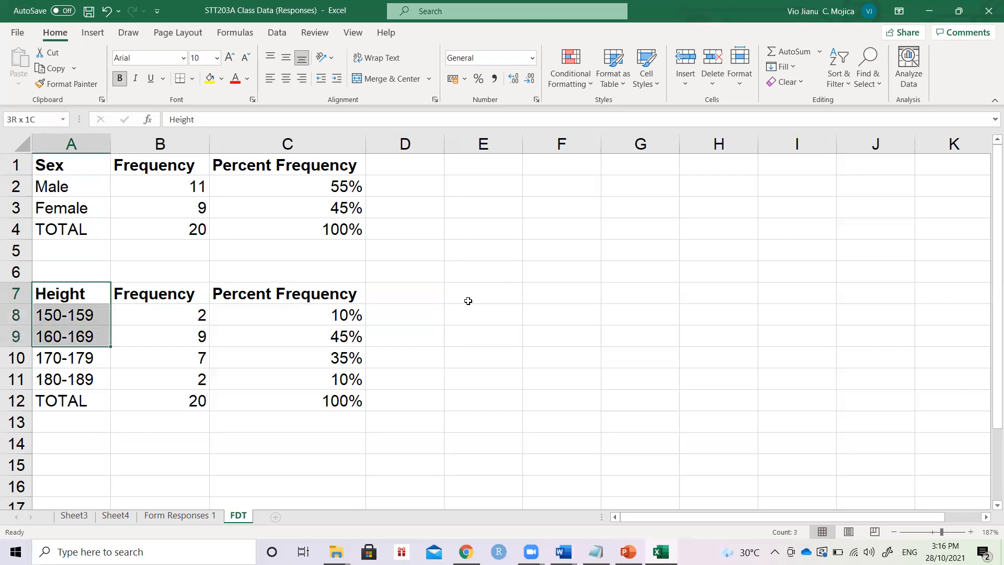
{"action": "key", "text": "shift+Right"}
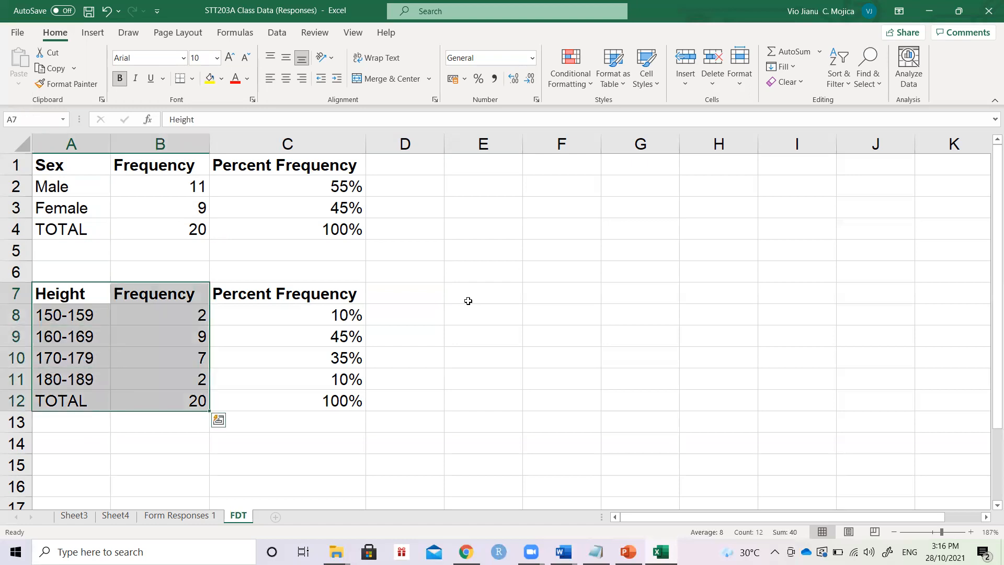
Examine how the frequencies in B8:B11 are distributed between the middle and outer height classes
{"action": "left_click", "coordinate": [143, 345]}
{"action": "key", "text": "shift+Down"}
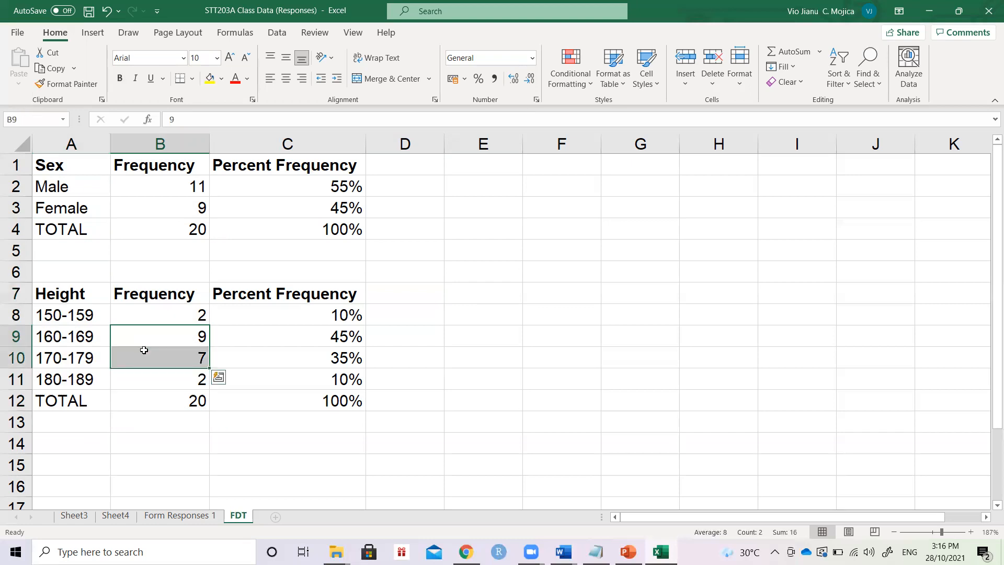
{"action": "left_click", "coordinate": [151, 314]}
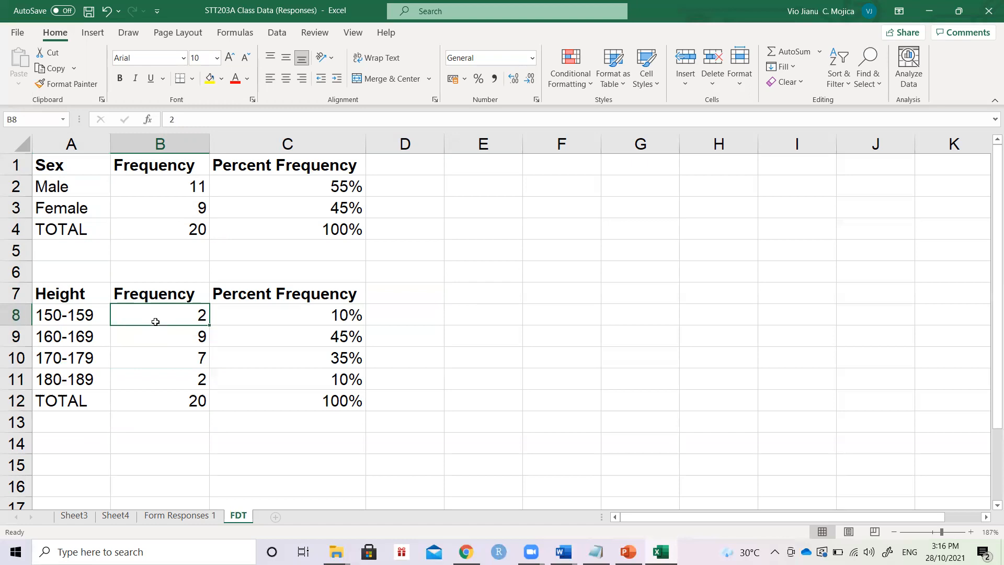
{"action": "left_click", "coordinate": [171, 381]}
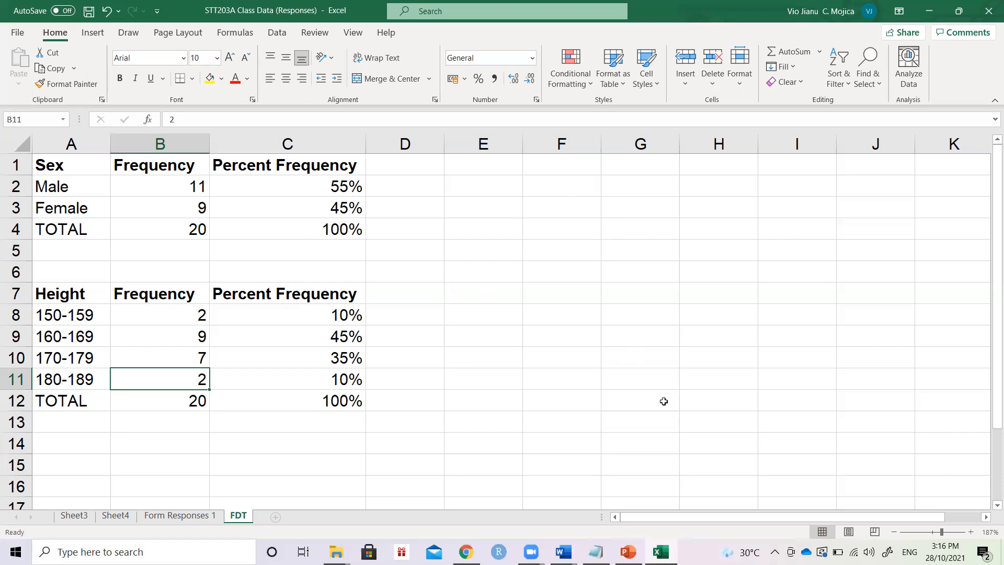
{"action": "left_click", "coordinate": [315, 396]}
{"action": "key", "text": "Up"}
{"action": "key", "text": "Left"}
{"action": "key", "text": "Up"}
{"action": "key", "text": "Up"}
{"action": "key", "text": "Up"}
{"action": "key", "text": "Up"}
{"action": "key", "text": "Up"}
Review the raw heights in C2:C21 on Form Responses 1, and return to the FDT sheet
{"action": "left_click", "coordinate": [180, 515]}
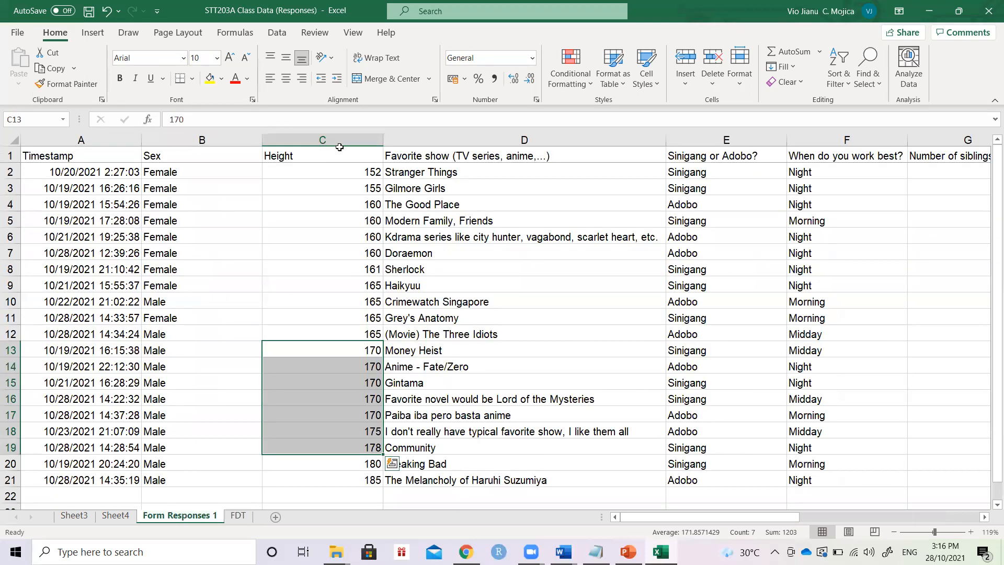
{"action": "key", "text": "ctrl+q"}
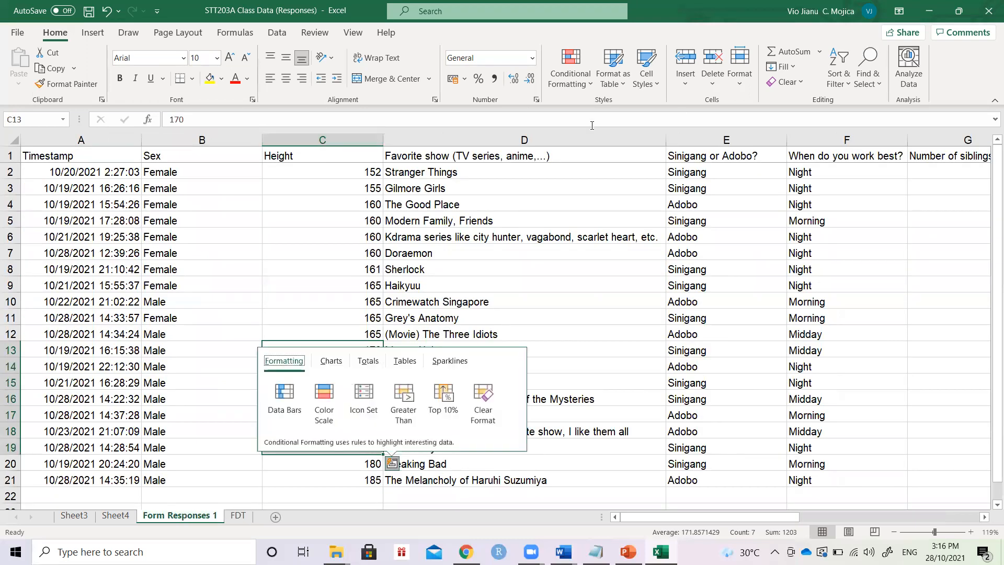
{"action": "left_click", "coordinate": [329, 157]}
{"action": "key", "text": "Down"}
{"action": "key", "text": "shift+Down"}
{"action": "key", "text": "shift+Down"}
{"action": "key", "text": "shift+Down"}
{"action": "key", "text": "shift+Down"}
{"action": "key", "text": "shift+Down"}
{"action": "key", "text": "shift+Down"}
{"action": "key", "text": "shift+Down"}
{"action": "key", "text": "shift+Down"}
{"action": "key", "text": "shift+Down"}
{"action": "key", "text": "shift+Down"}
{"action": "key", "text": "shift+Down"}
{"action": "key", "text": "shift+Down"}
{"action": "key", "text": "shift+Down"}
{"action": "key", "text": "shift+Down"}
{"action": "key", "text": "shift+Down"}
{"action": "key", "text": "shift+Down"}
{"action": "key", "text": "shift+Down"}
{"action": "key", "text": "shift+Down"}
{"action": "key", "text": "shift+Down"}
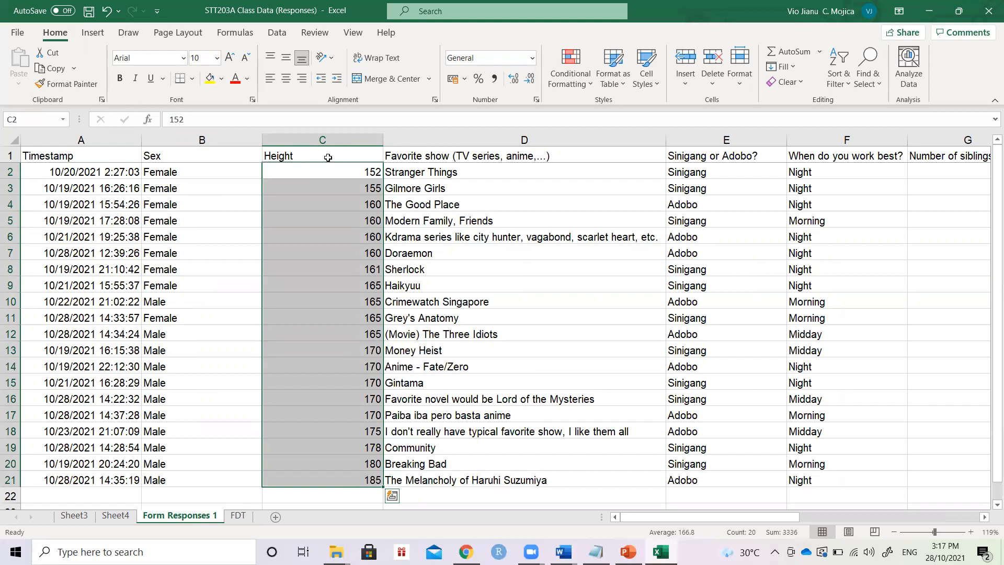
{"action": "left_click", "coordinate": [327, 157]}
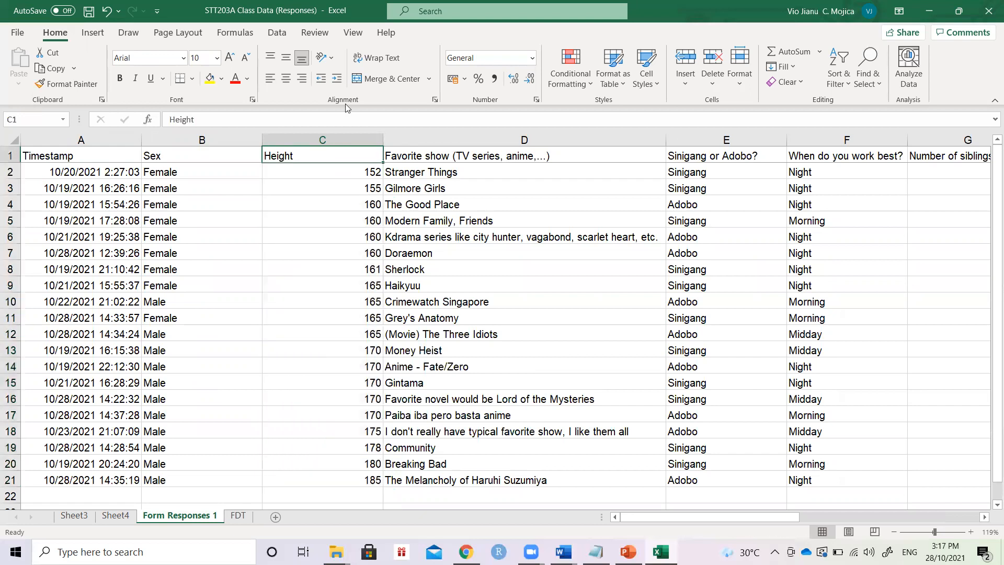
{"action": "left_click", "coordinate": [236, 516]}
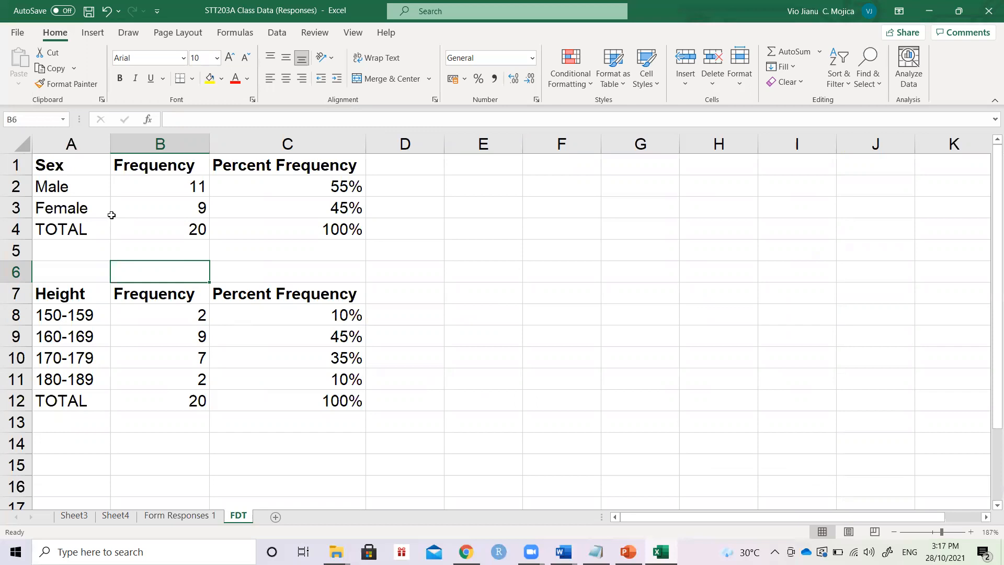
Compare the Sex table in A1:C4 with the Height table in A7:C12, including the percent total in C12
{"action": "left_click", "coordinate": [81, 162]}
{"action": "left_click_drag", "start_coordinate": [84, 310], "coordinate": [289, 393]}
{"action": "left_click", "coordinate": [290, 395]}
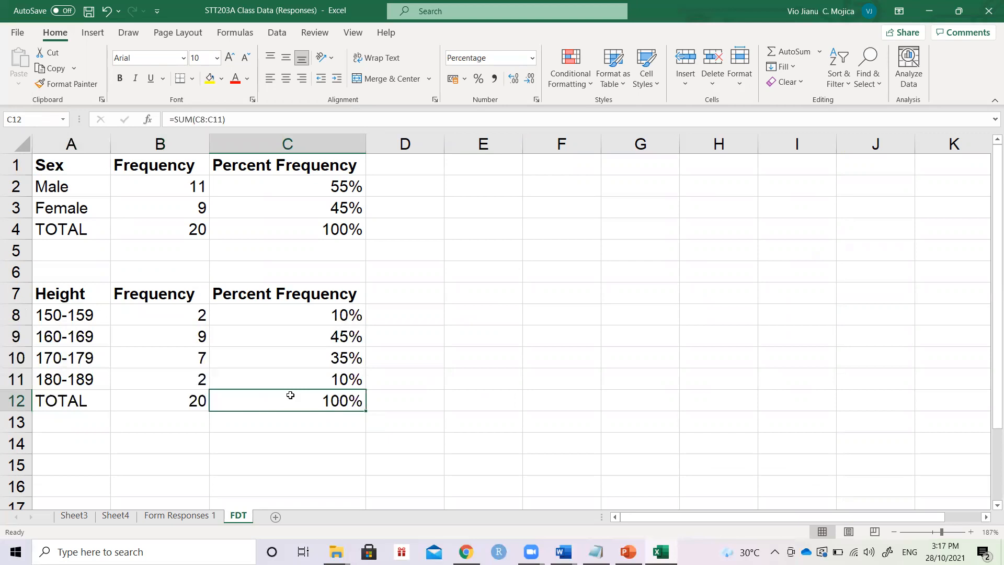
{"action": "key", "text": "Left"}
{"action": "key", "text": "Left"}
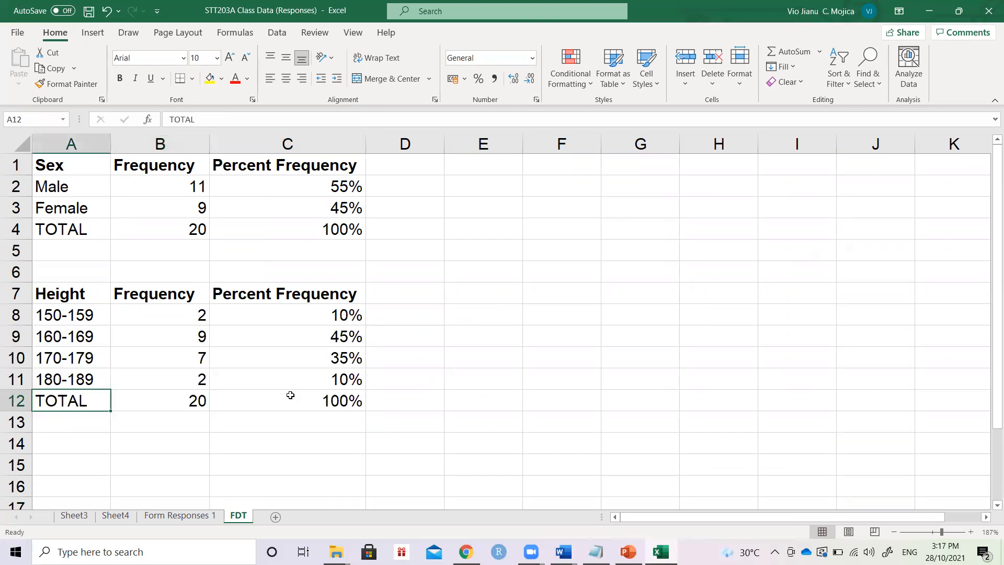
{"action": "key", "text": "Up"}
{"action": "key", "text": "Up"}
{"action": "key", "text": "Up"}
{"action": "key", "text": "Up"}
{"action": "key", "text": "Up"}
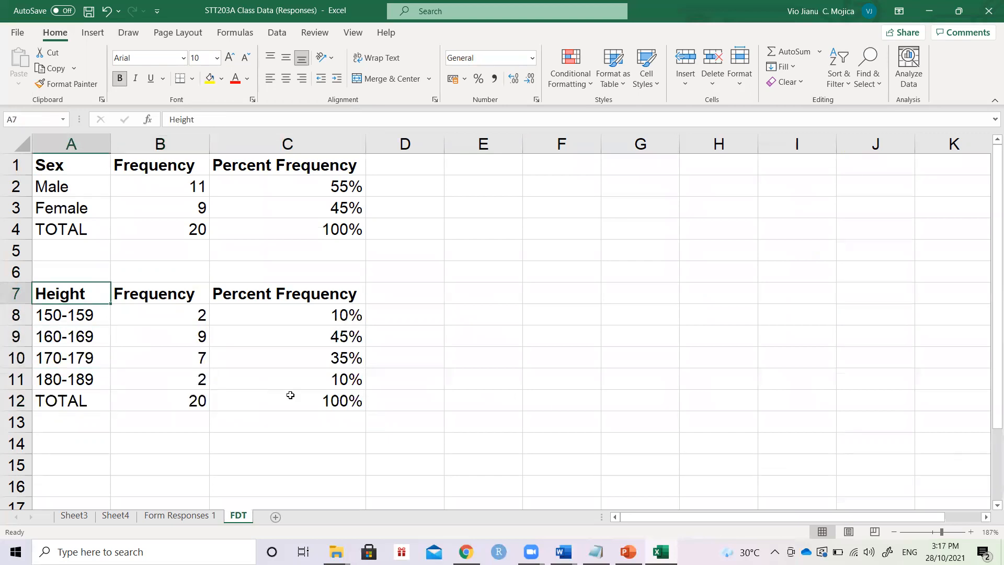
Select the raw Sex responses with their header, B1:B21, on the Form Responses 1 sheet
{"action": "left_click", "coordinate": [188, 516]}
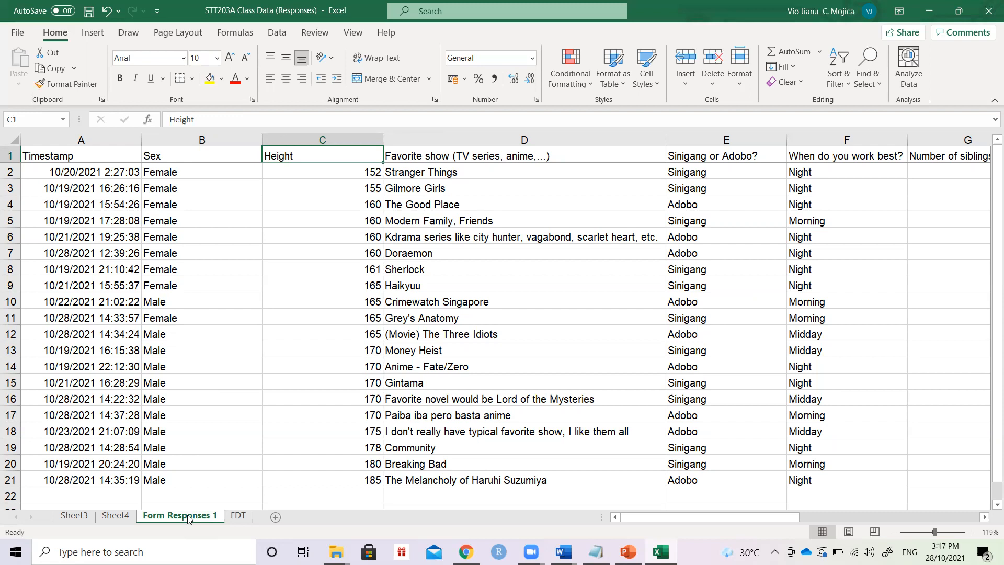
{"action": "key", "text": "Left"}
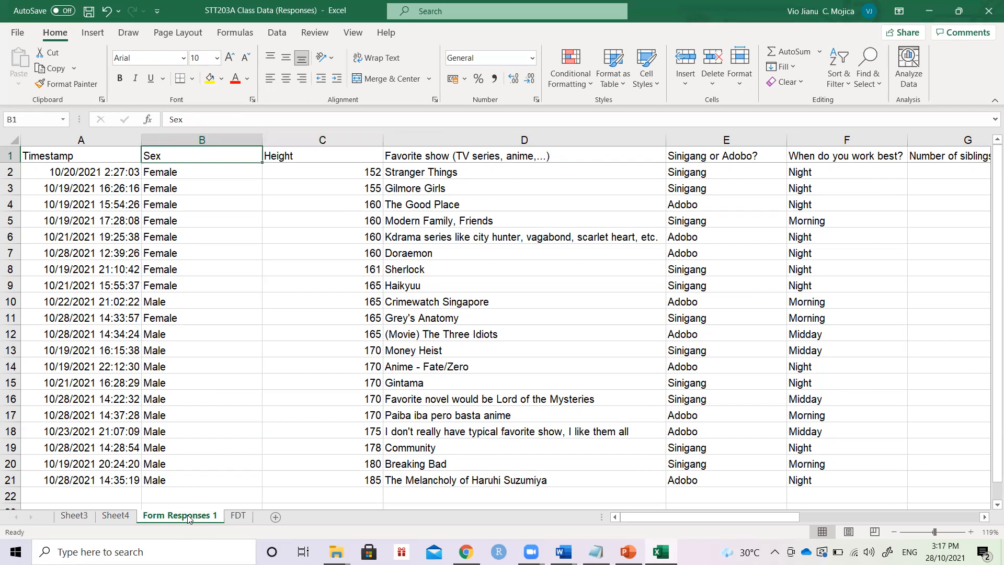
{"action": "key", "text": "ctrl+shift+Down"}
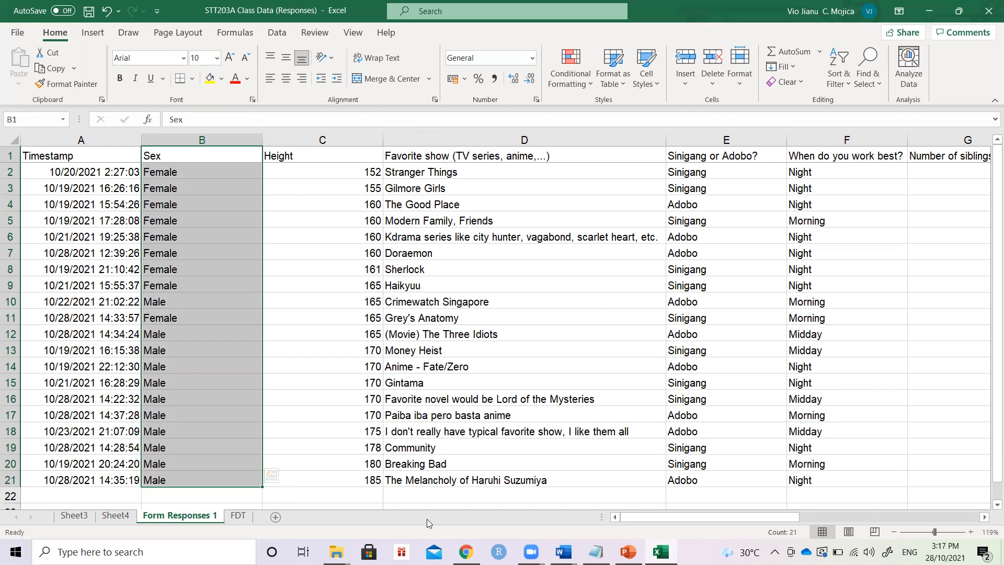
Switch to Chrome, examine the Sex and Height charts in the STT203A Class Data form's response summary, and return to Excel
{"action": "left_click", "coordinate": [466, 551]}
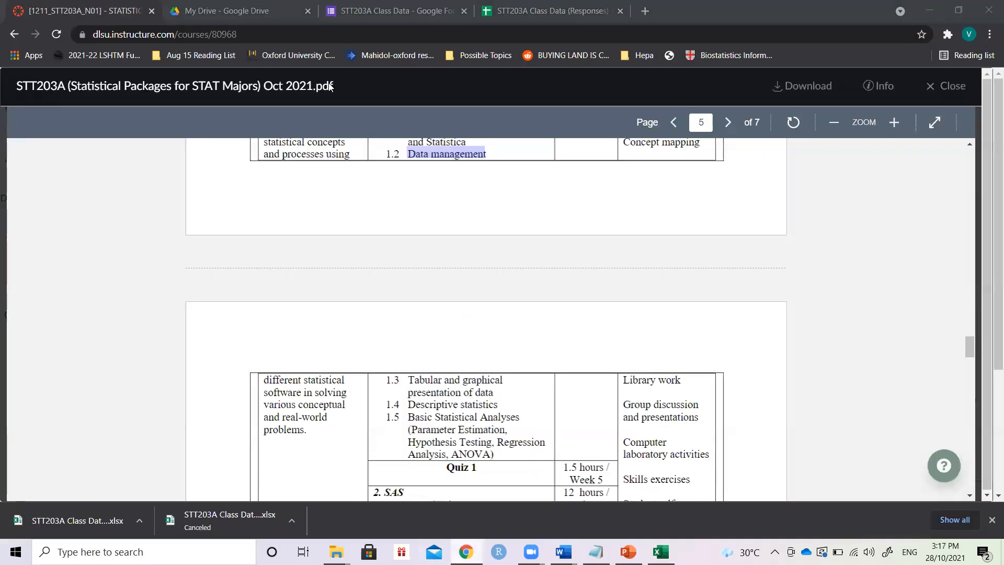
{"action": "key", "text": "ctrl+3"}
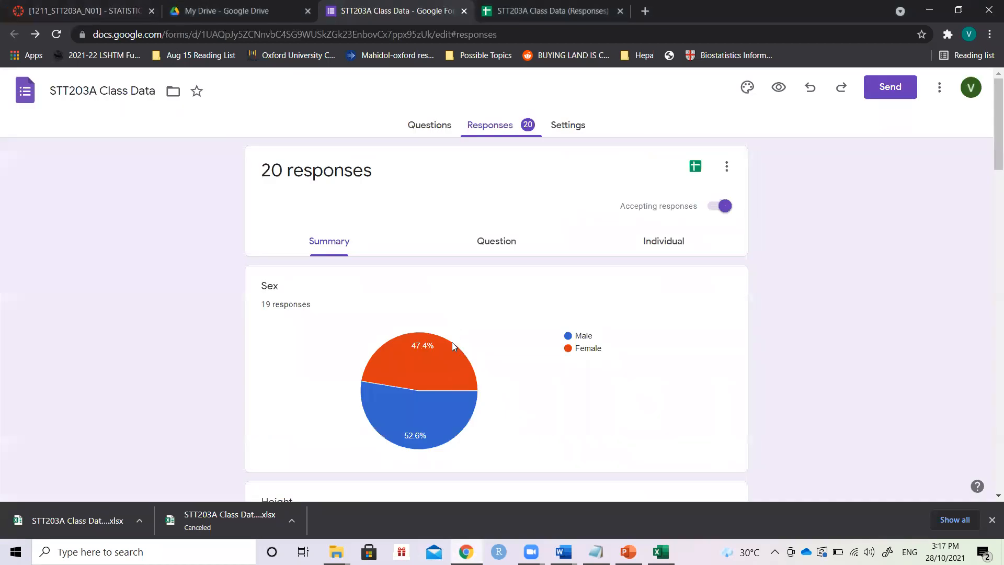
{"action": "scroll", "coordinate": [452, 345], "scroll_direction": "down", "scroll_amount": 4}
{"action": "scroll", "coordinate": [453, 346], "scroll_direction": "down", "scroll_amount": 6}
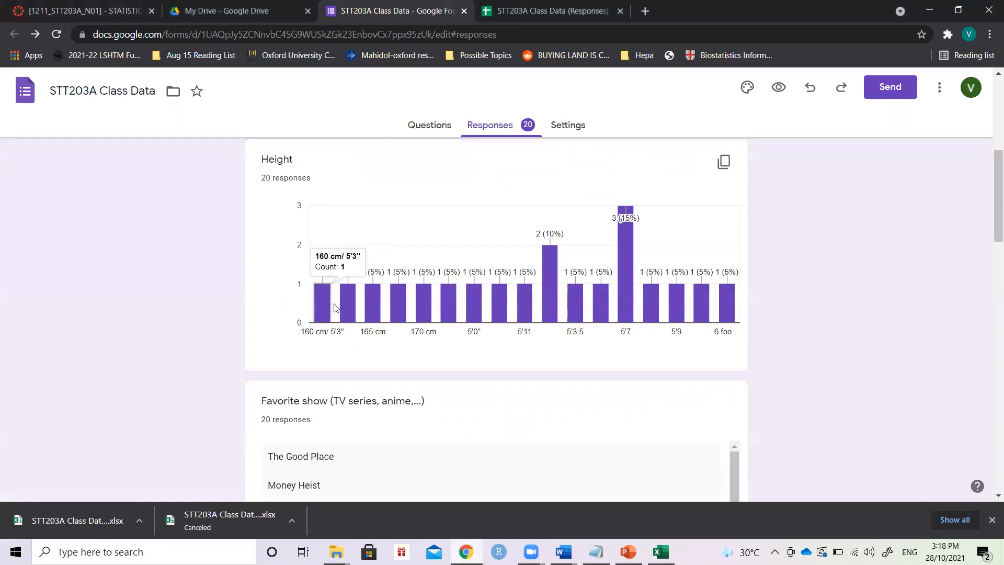
{"action": "mouse_move", "coordinate": [343, 307]}
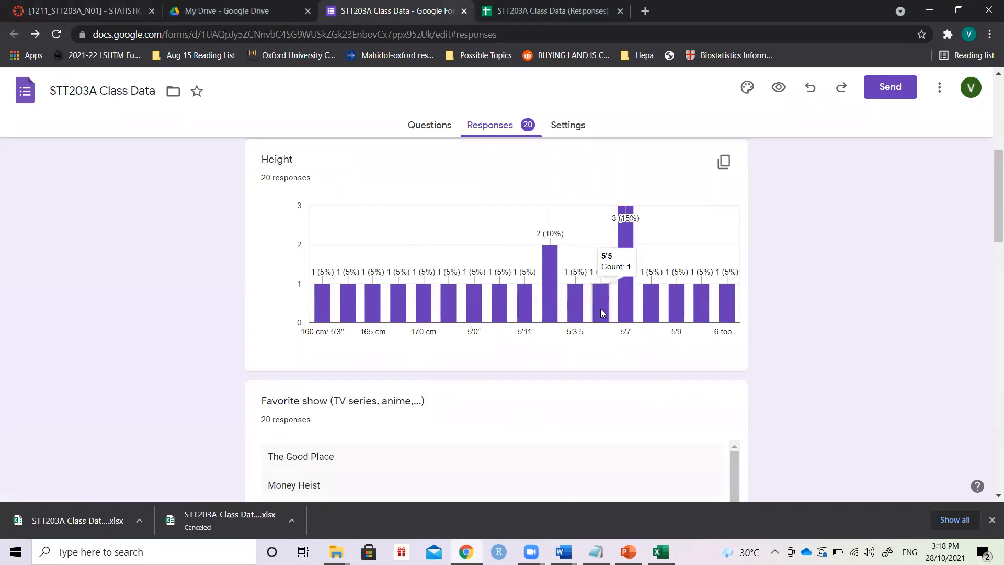
{"action": "mouse_move", "coordinate": [619, 314]}
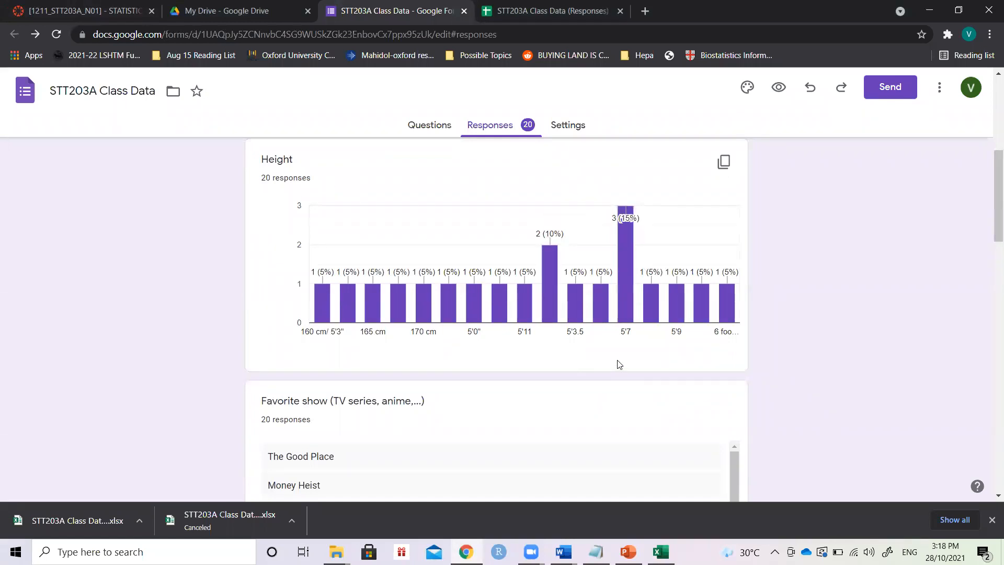
{"action": "mouse_move", "coordinate": [529, 324]}
{"action": "mouse_move", "coordinate": [520, 303]}
{"action": "key", "text": "alt+Tab"}
{"action": "key", "text": "alt+Tab"}
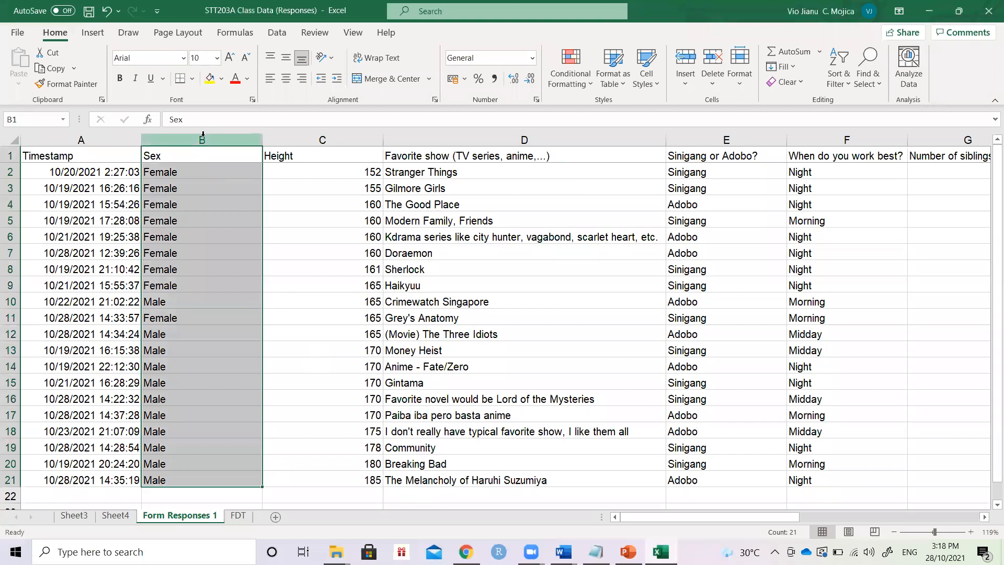
Try a 2-D pie chart built directly from the raw Sex responses in B1:B21, and delete it
{"action": "left_click", "coordinate": [92, 39]}
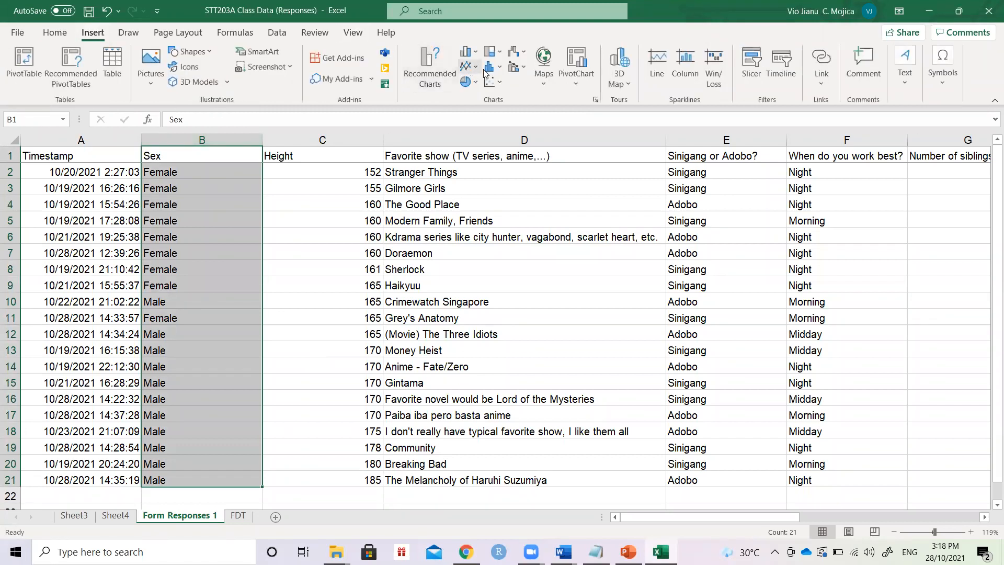
{"action": "left_click", "coordinate": [475, 85]}
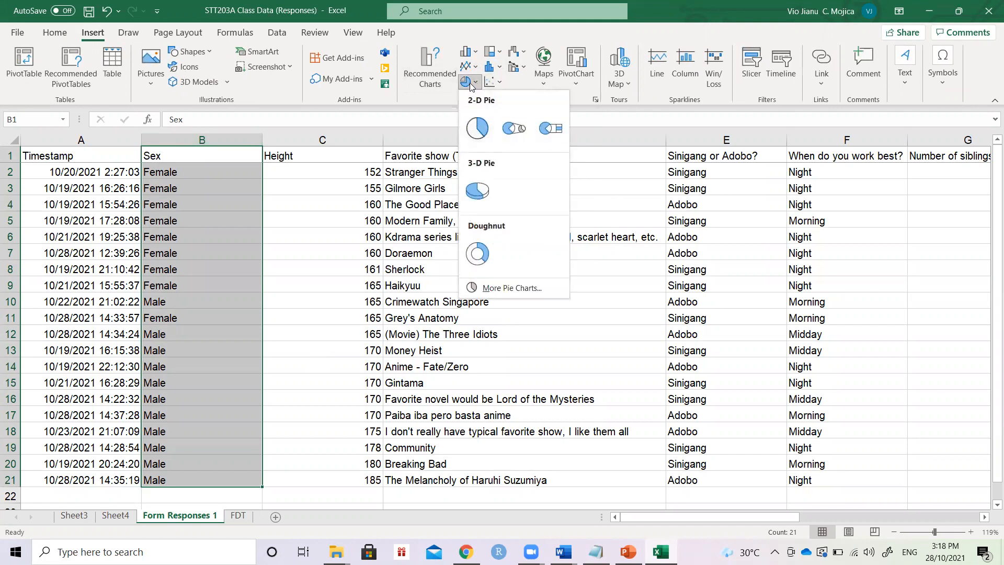
{"action": "left_click", "coordinate": [477, 122]}
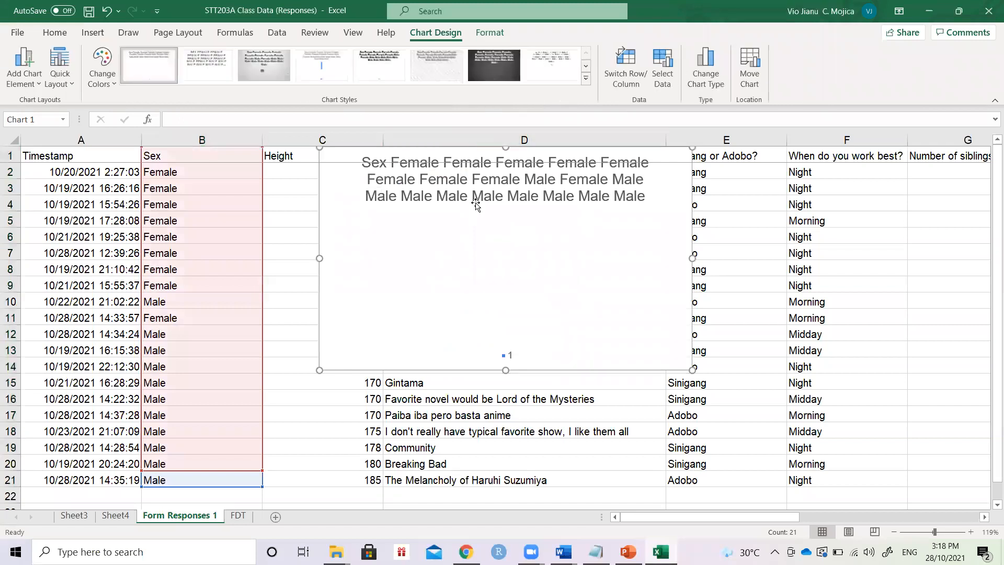
{"action": "left_click_drag", "start_coordinate": [322, 192], "coordinate": [340, 252]}
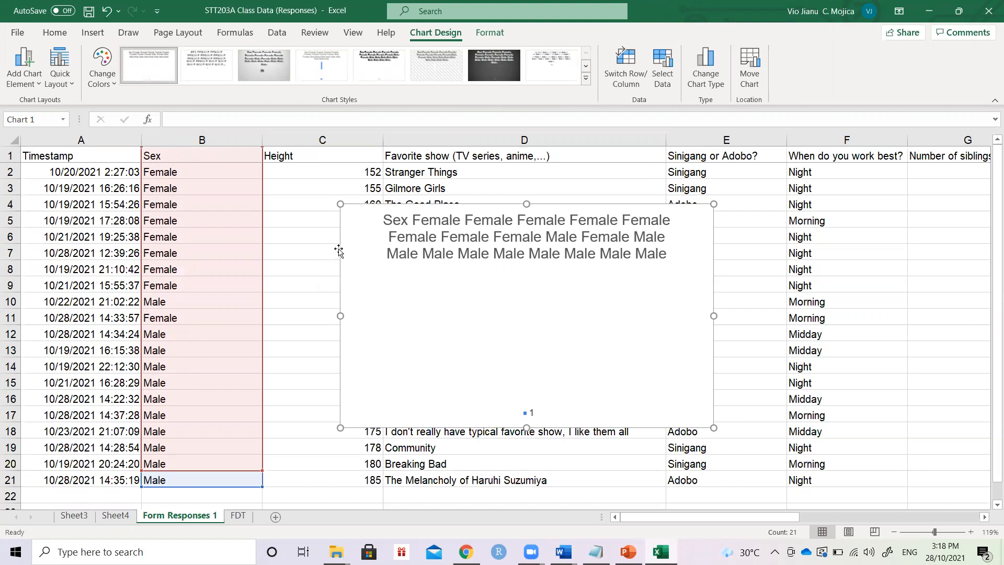
{"action": "left_click", "coordinate": [342, 230]}
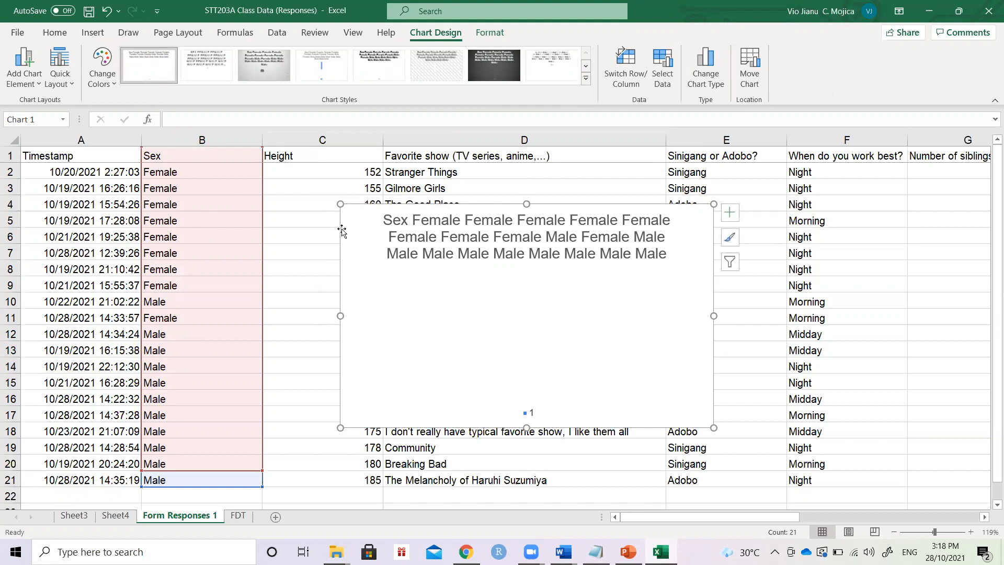
{"action": "key", "text": "Delete"}
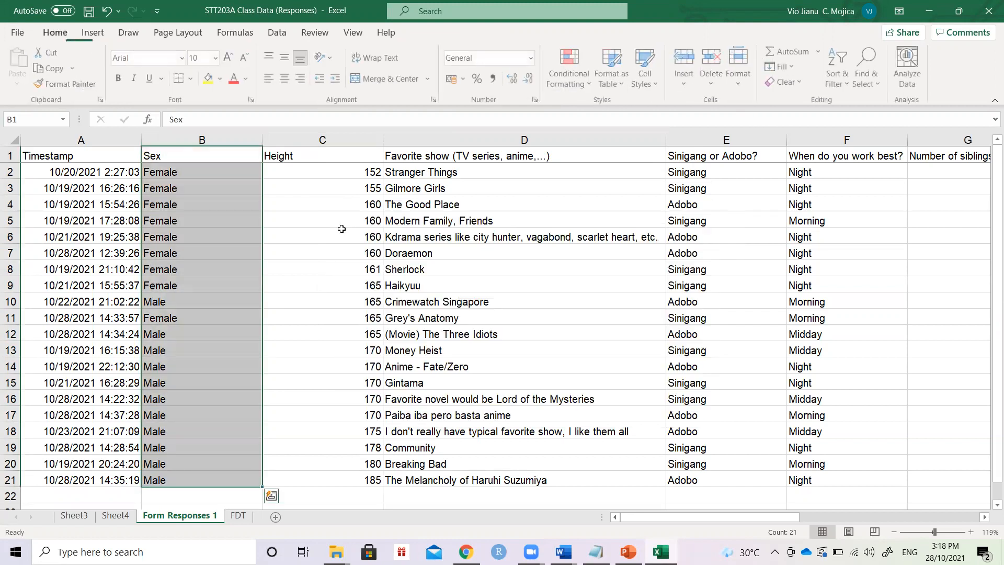
Insert a 2-D pie chart of the Male and Female frequencies from A1:B3 on the FDT sheet
{"action": "left_click", "coordinate": [238, 516]}
{"action": "left_click", "coordinate": [99, 176]}
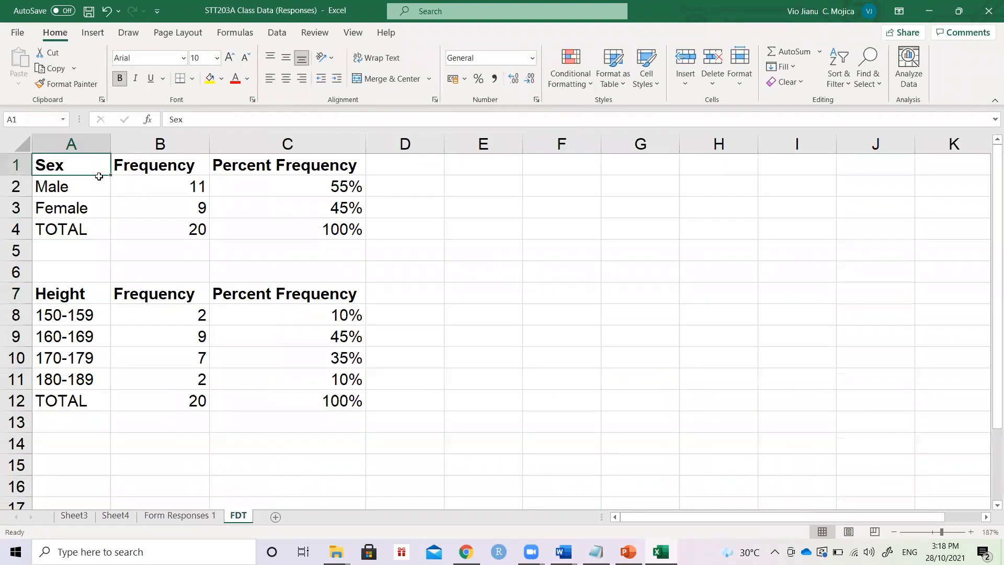
{"action": "left_click_drag", "start_coordinate": [99, 176], "coordinate": [157, 206]}
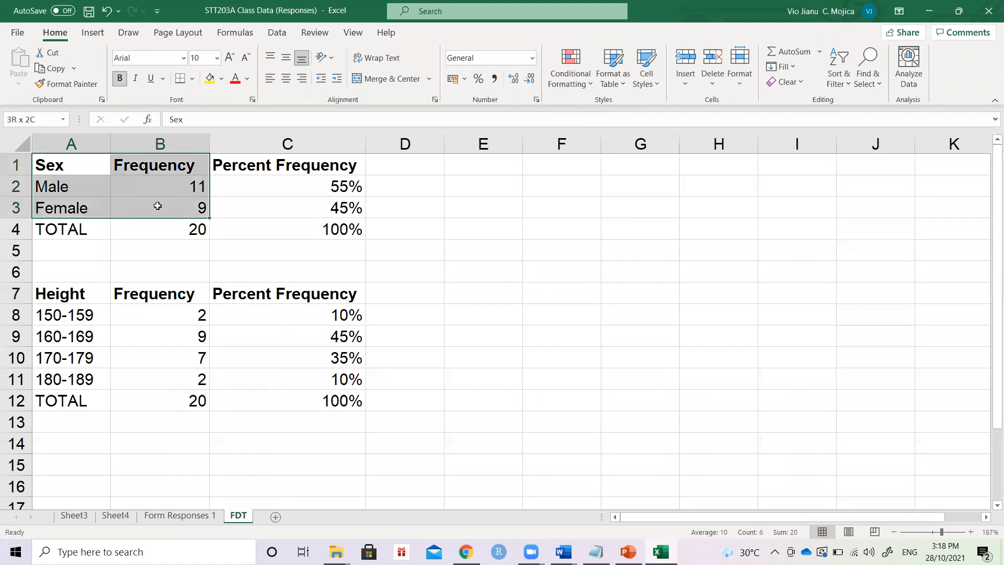
{"action": "left_click", "coordinate": [93, 33]}
{"action": "left_click", "coordinate": [467, 82]}
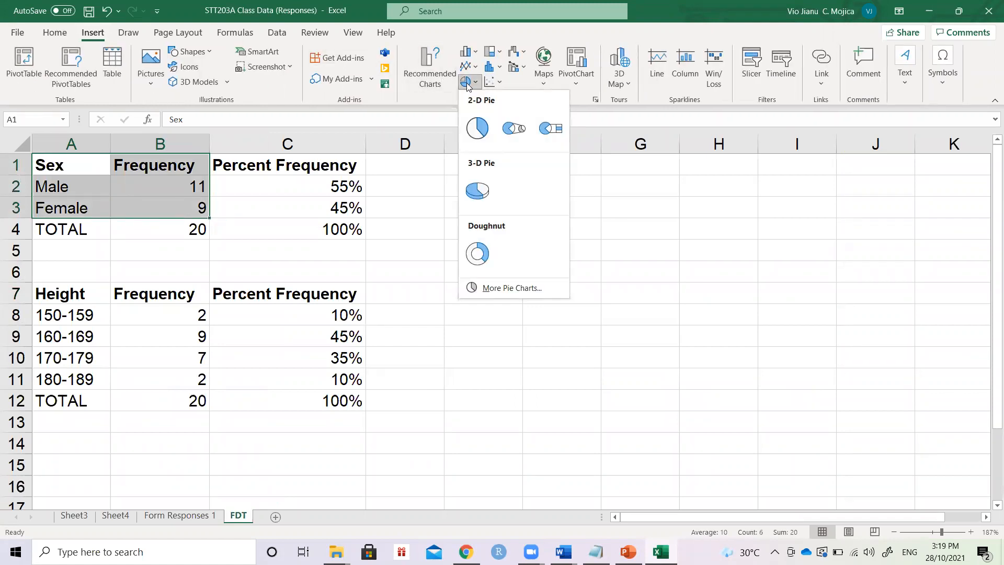
{"action": "left_click", "coordinate": [477, 126]}
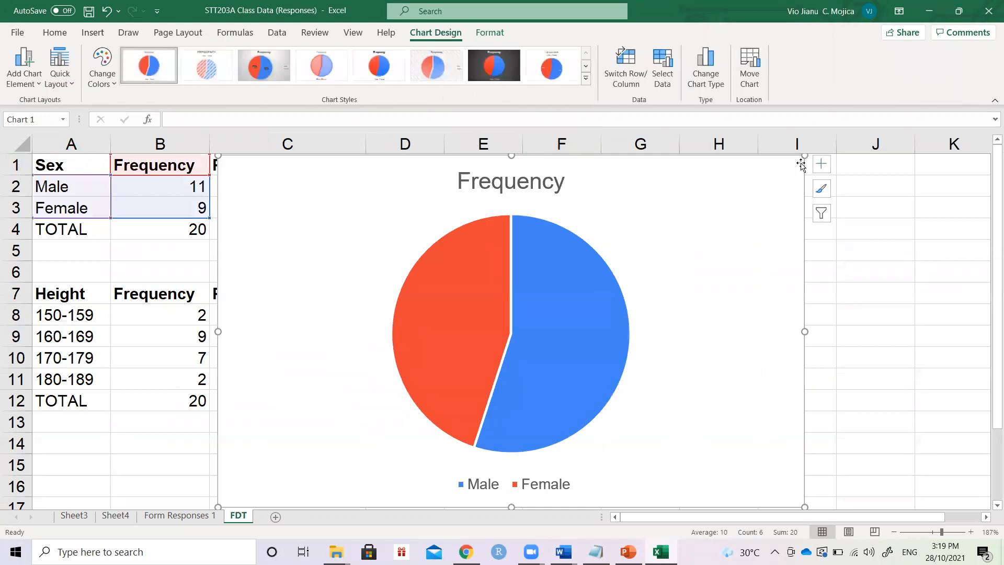
Move and resize the pie chart beside the tables so it spans columns D to J, and delete it
{"action": "left_click", "coordinate": [797, 145]}
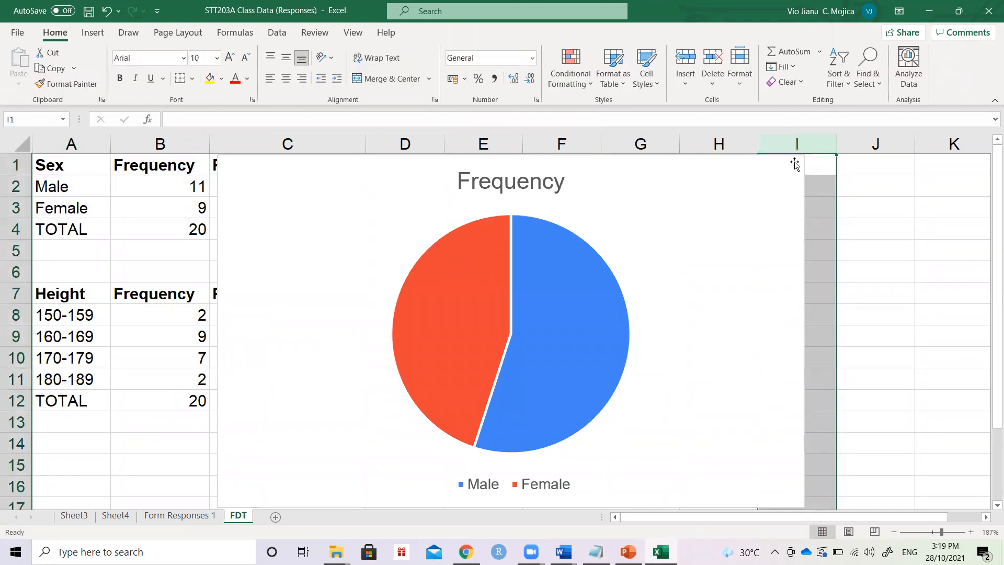
{"action": "left_click", "coordinate": [795, 165]}
{"action": "left_click_drag", "start_coordinate": [803, 156], "coordinate": [563, 315]}
{"action": "left_click_drag", "start_coordinate": [459, 343], "coordinate": [609, 178]}
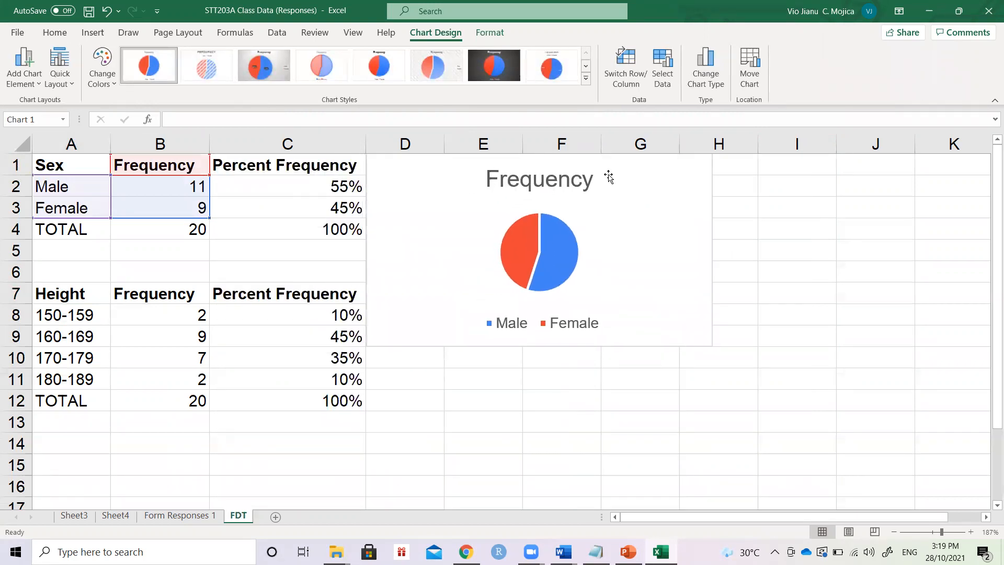
{"action": "left_click_drag", "start_coordinate": [712, 345], "coordinate": [923, 463]}
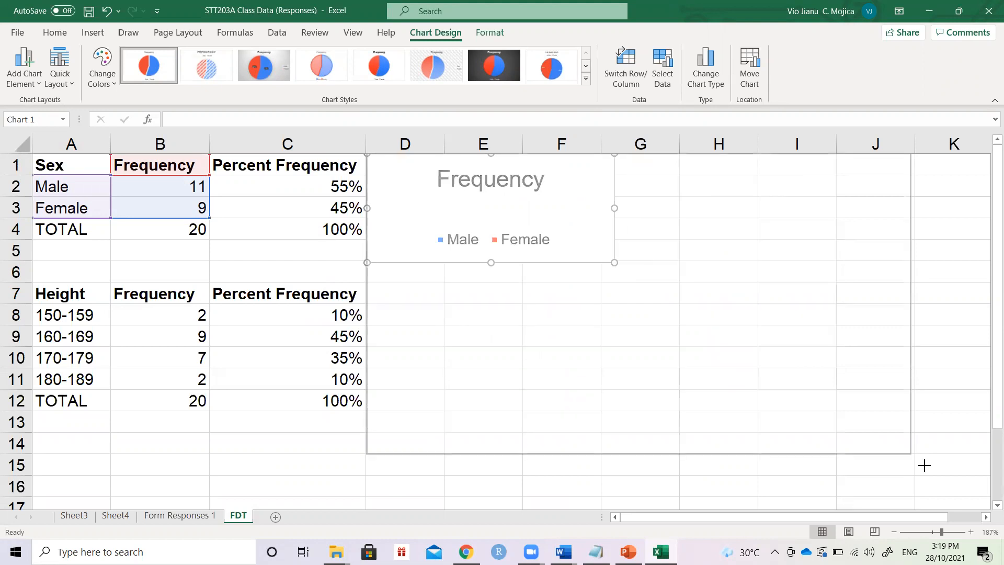
{"action": "left_click", "coordinate": [923, 464]}
{"action": "left_click", "coordinate": [435, 187]}
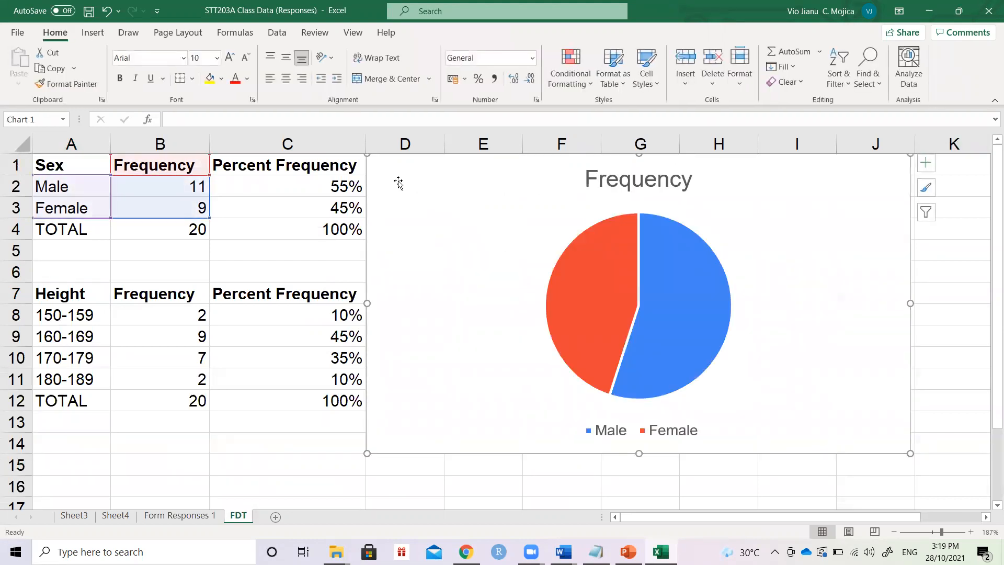
{"action": "key", "text": "Delete"}
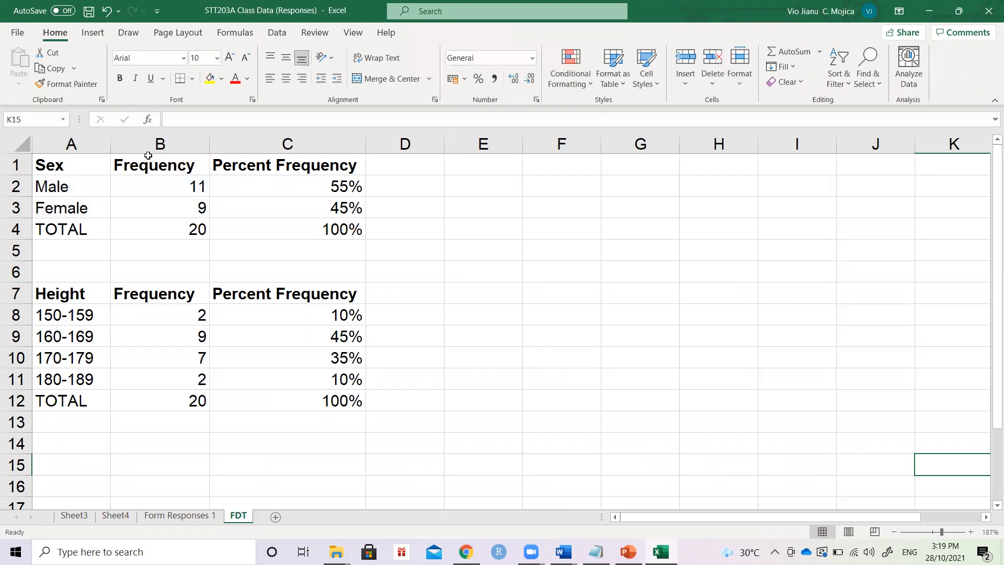
Try a 2-D clustered column chart of the Sex frequencies in A1:B3, and undo its insertion
{"action": "left_click_drag", "start_coordinate": [78, 163], "coordinate": [157, 204]}
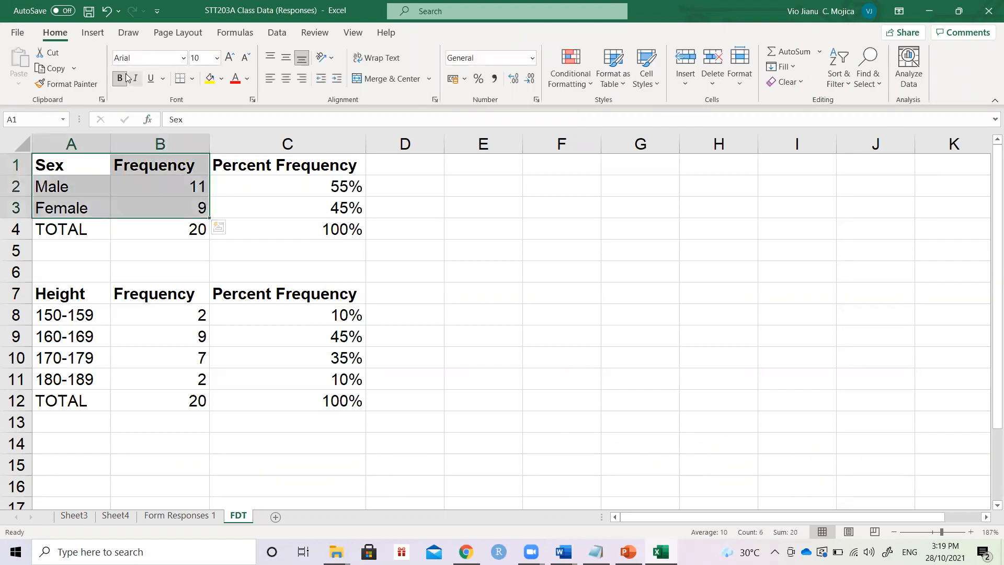
{"action": "left_click", "coordinate": [97, 36]}
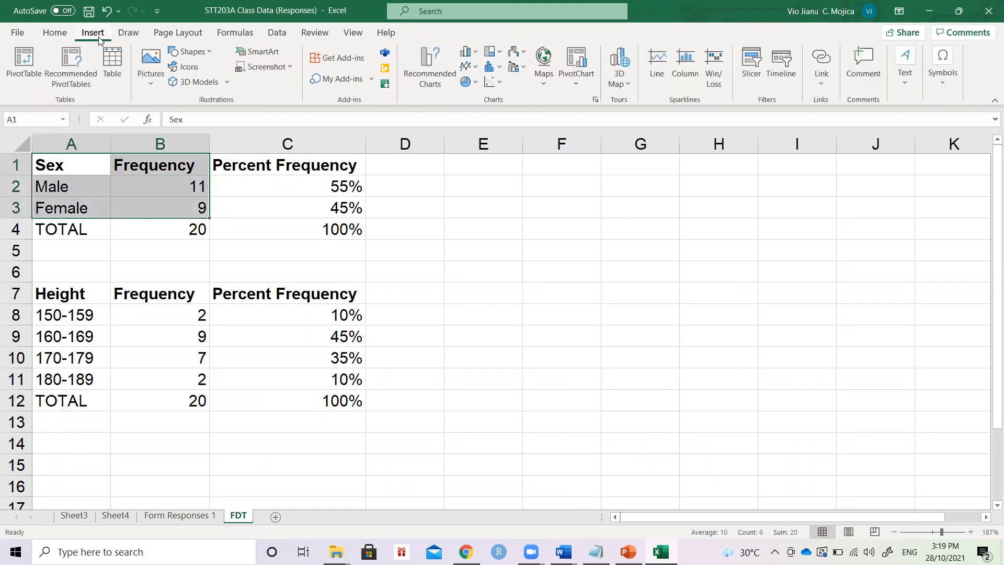
{"action": "left_click", "coordinate": [467, 52]}
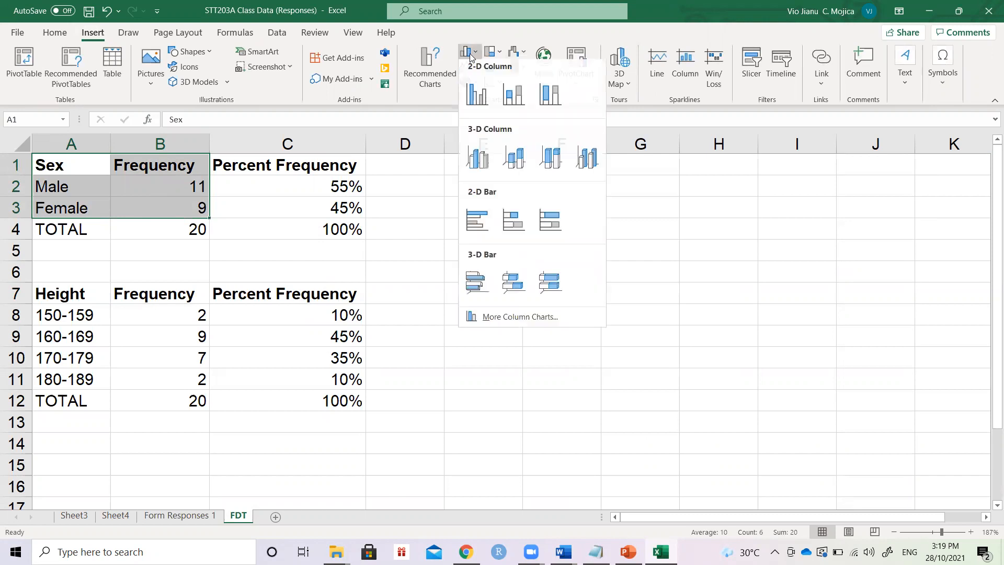
{"action": "left_click", "coordinate": [482, 105]}
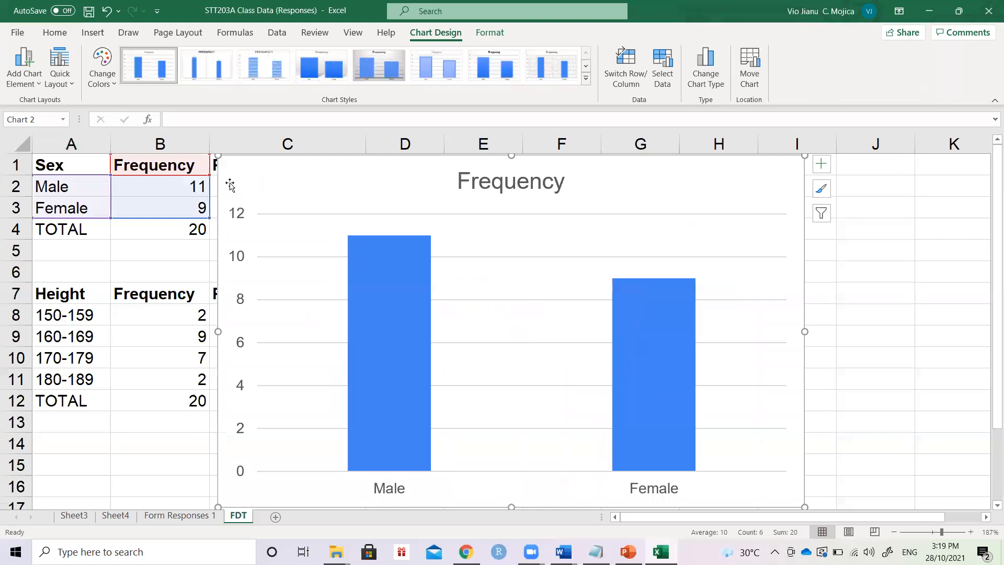
{"action": "key", "text": "ctrl+z"}
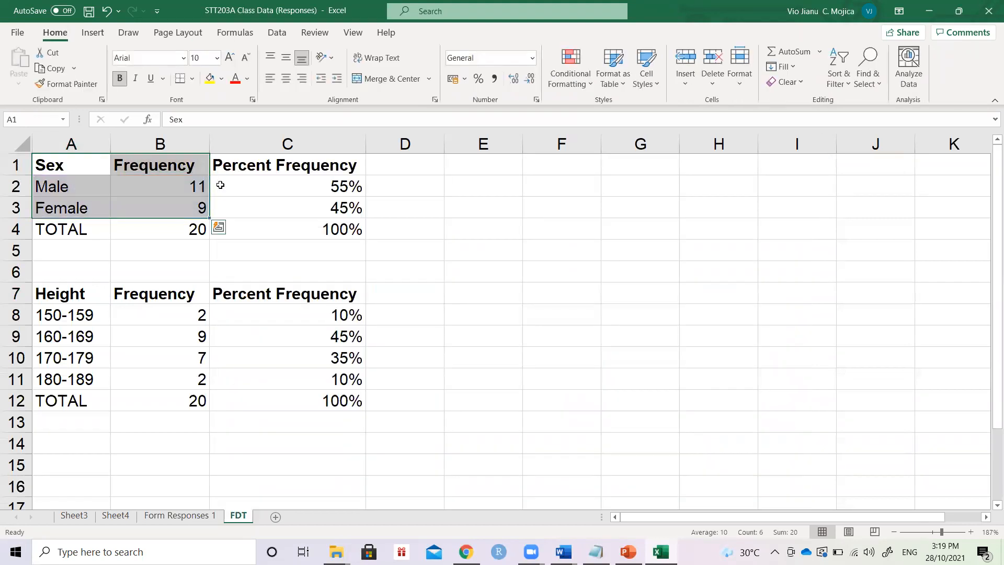
Review the Sex table's percent total in C4 and its category labels in A1:A3
{"action": "left_click", "coordinate": [279, 228]}
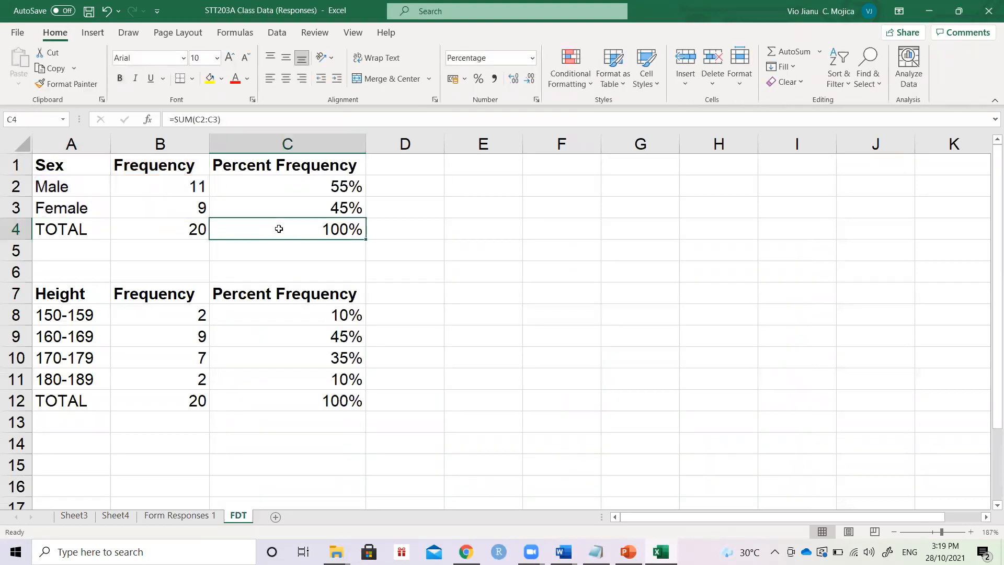
{"action": "key", "text": "Down"}
{"action": "key", "text": "Up"}
{"action": "key", "text": "Up"}
{"action": "key", "text": "Up"}
{"action": "key", "text": "Up"}
{"action": "key", "text": "Left"}
{"action": "key", "text": "Left"}
{"action": "key", "text": "Down"}
{"action": "key", "text": "Up"}
{"action": "key", "text": "shift+Down"}
{"action": "key", "text": "shift+Down"}
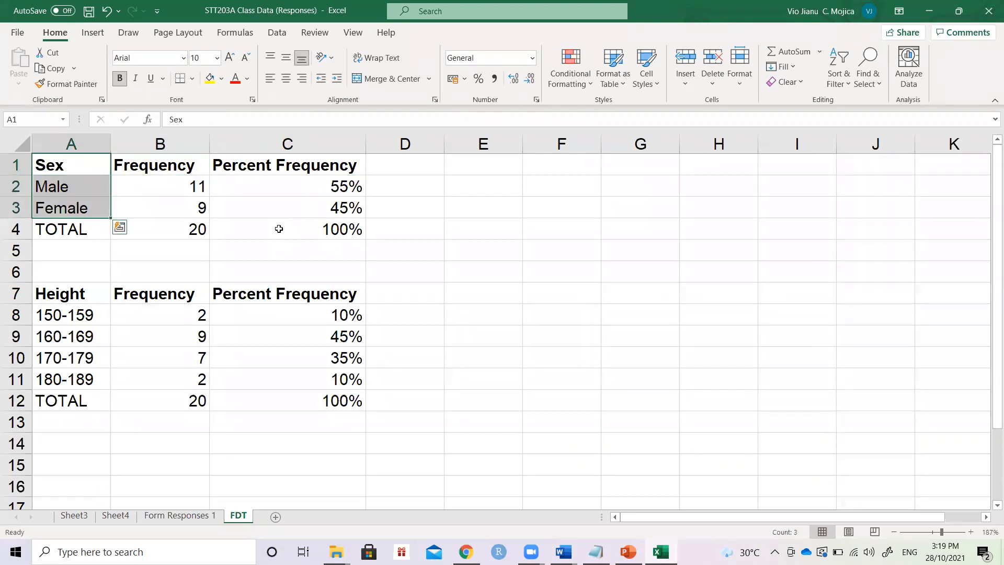
{"action": "key", "text": "Down"}
{"action": "key", "text": "Down"}
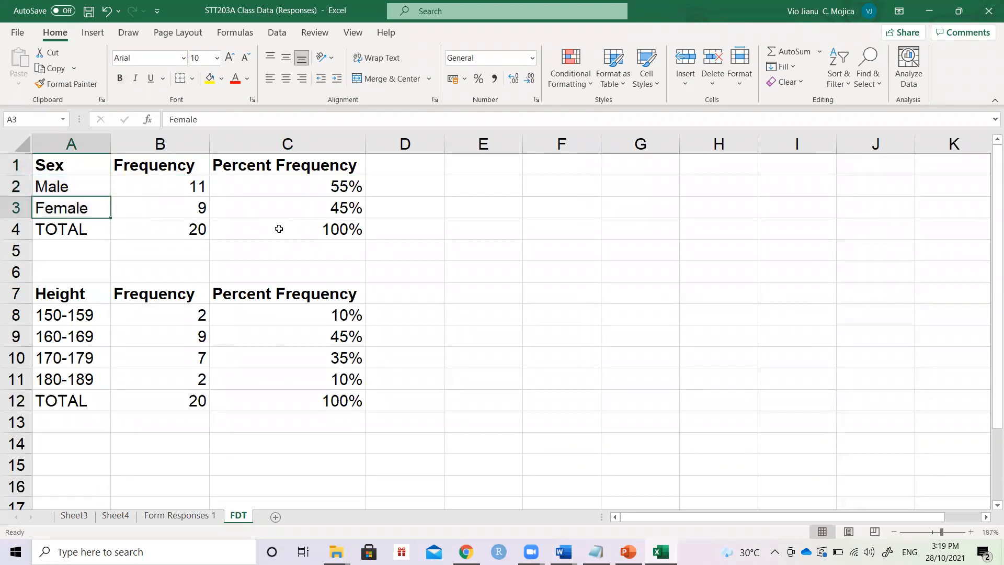
Compare the Height frequency table in A7:C12 with the Height response chart in the STT203A Class Data form in Google Forms
{"action": "key", "text": "Down"}
{"action": "key", "text": "Down"}
{"action": "key", "text": "Down"}
{"action": "key", "text": "Down"}
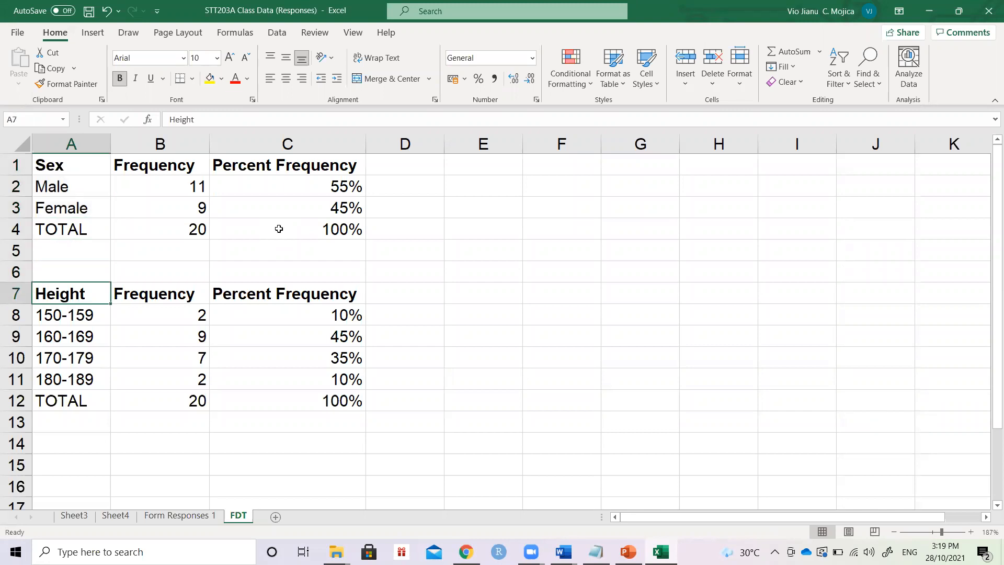
{"action": "key", "text": "alt+Tab"}
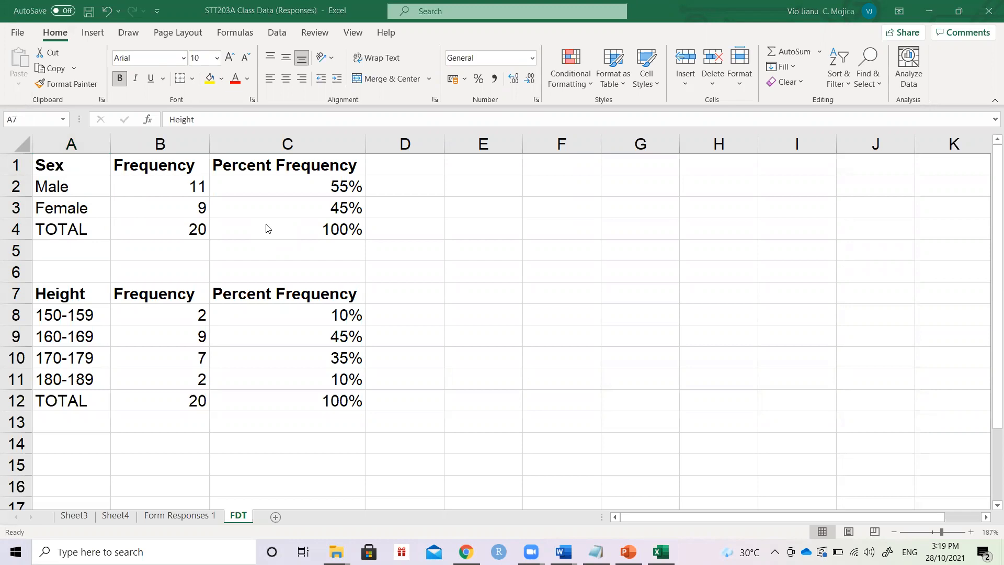
{"action": "key", "text": "alt+Tab"}
{"action": "key", "text": "alt+Tab"}
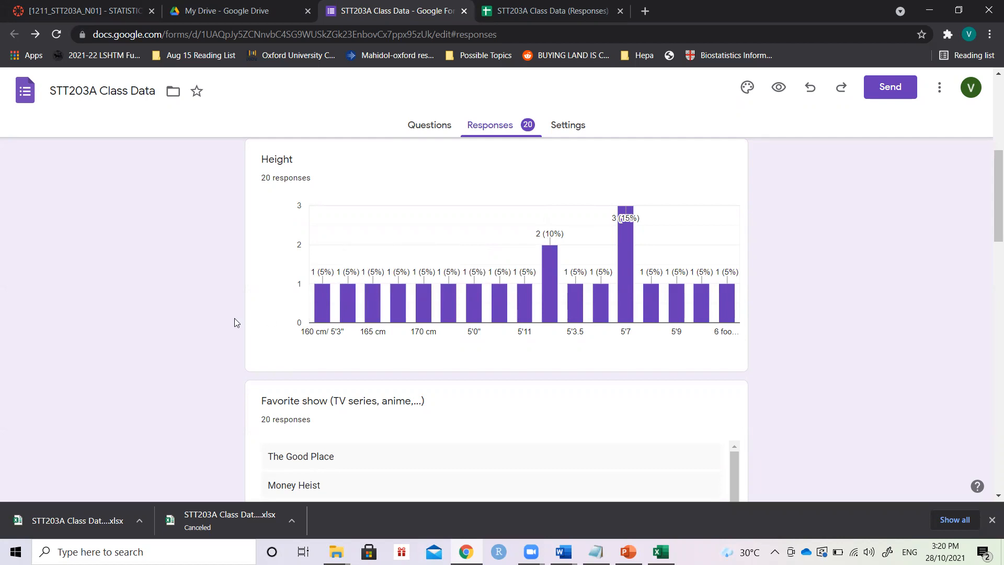
{"action": "key", "text": "alt+Tab"}
{"action": "key", "text": "Tab"}
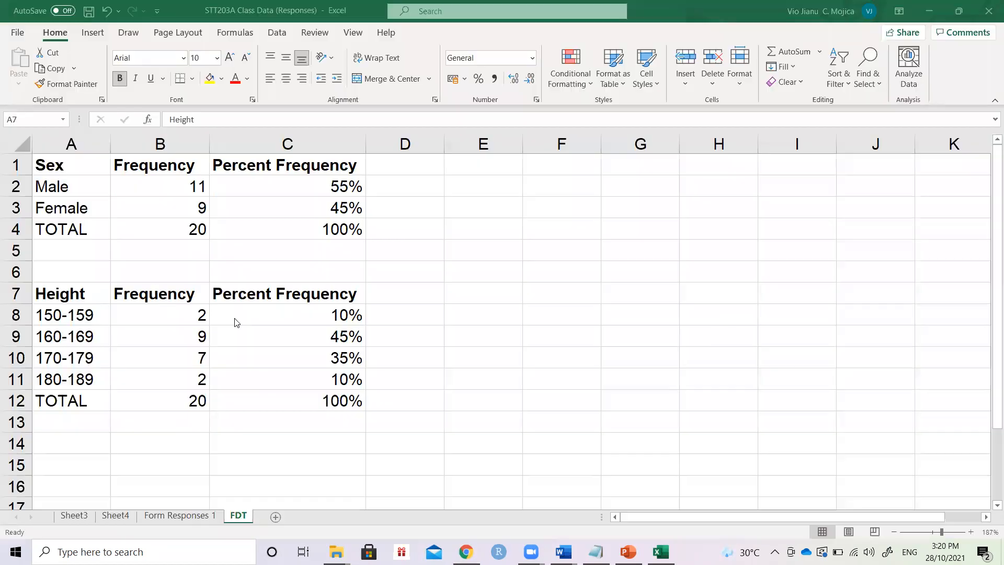
{"action": "left_click_drag", "start_coordinate": [85, 297], "coordinate": [311, 398]}
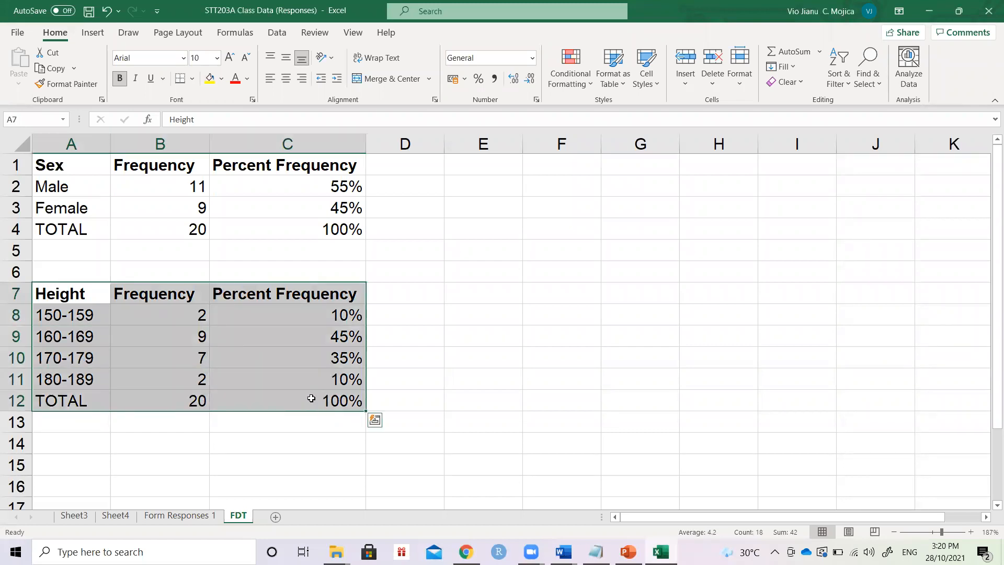
Insert a histogram of the heights in C1:C21 on the Form Responses 1 sheet and move it over columns D to F
{"action": "left_click", "coordinate": [157, 517]}
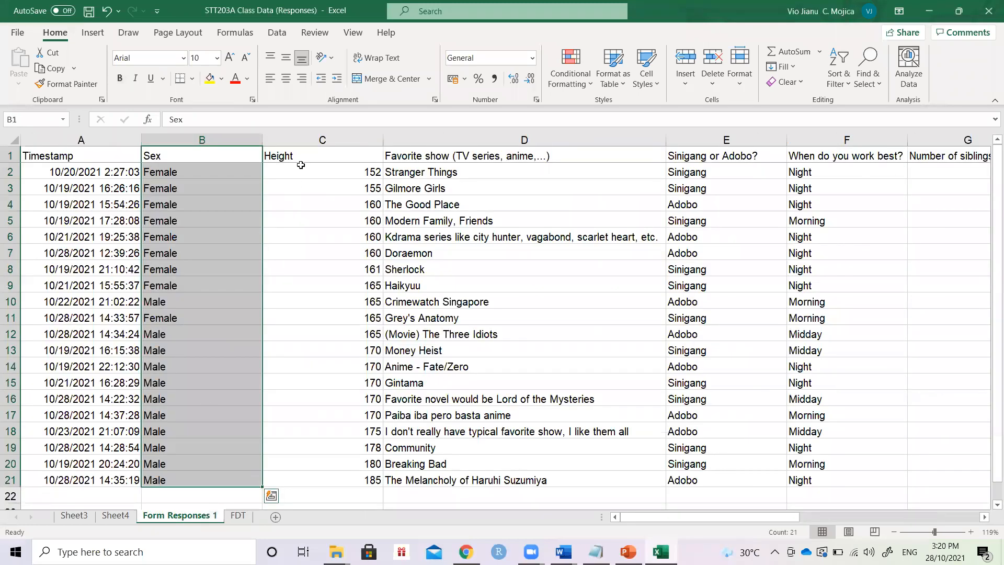
{"action": "left_click", "coordinate": [301, 156]}
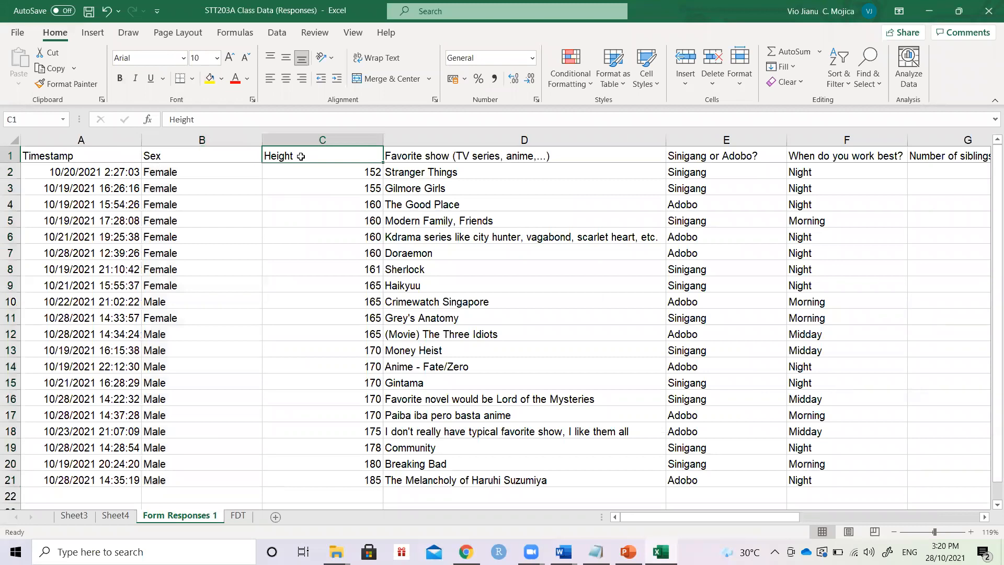
{"action": "left_click_drag", "start_coordinate": [300, 156], "coordinate": [329, 480]}
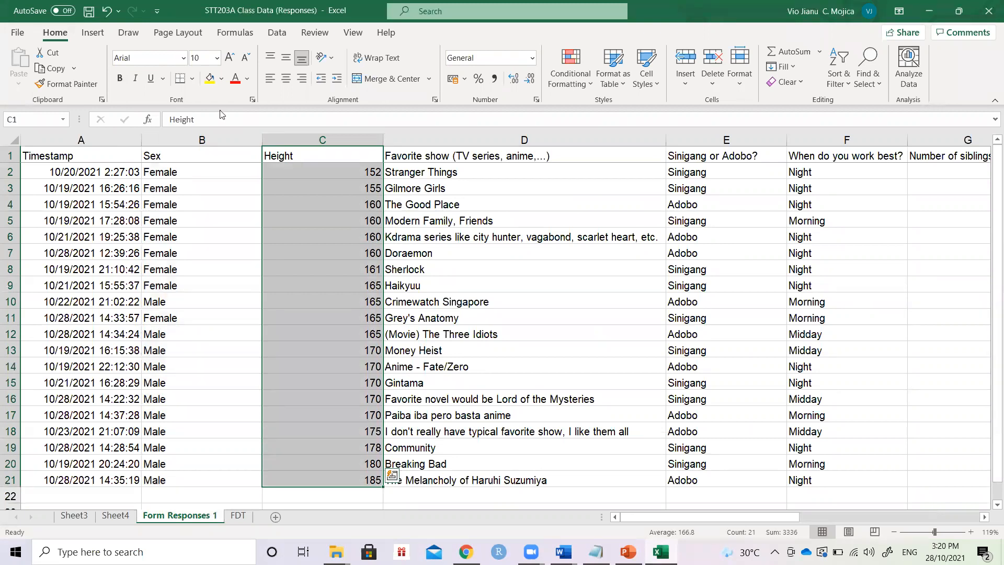
{"action": "left_click", "coordinate": [102, 33]}
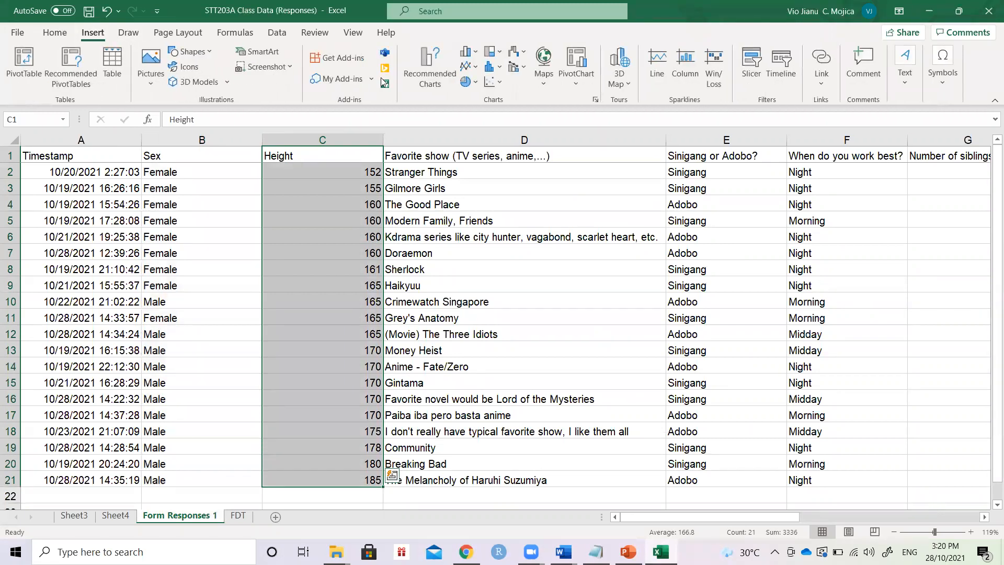
{"action": "left_click", "coordinate": [491, 67]}
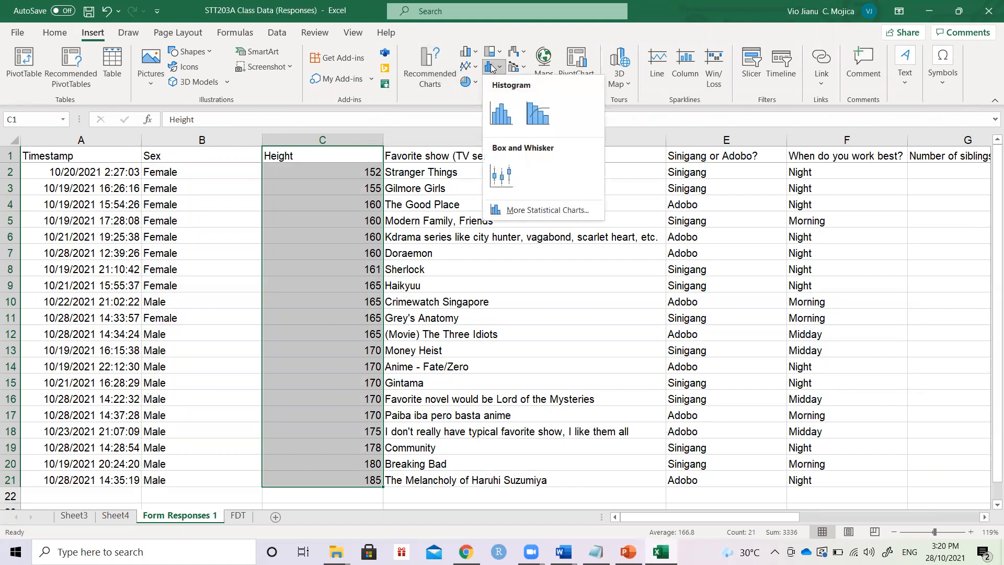
{"action": "left_click", "coordinate": [503, 115]}
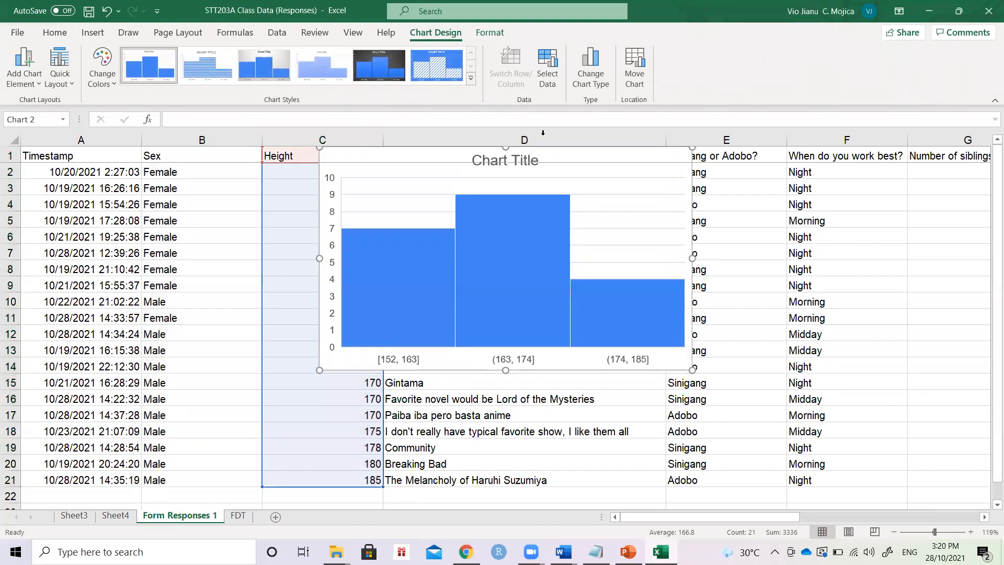
{"action": "left_click_drag", "start_coordinate": [607, 150], "coordinate": [716, 177]}
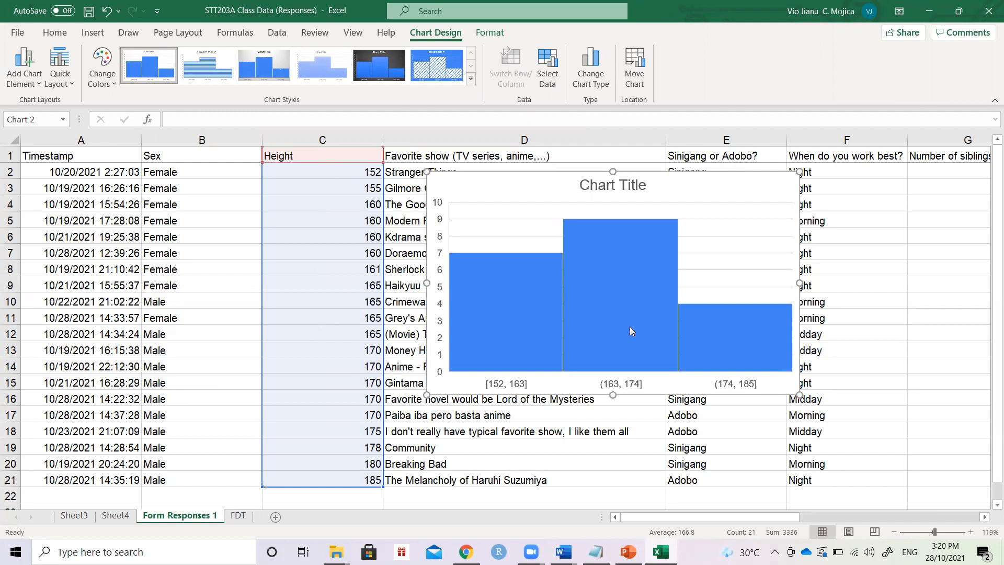
Compare the histogram's bins with the height classes and frequencies in A8:B11 on the FDT sheet
{"action": "left_click", "coordinate": [237, 515]}
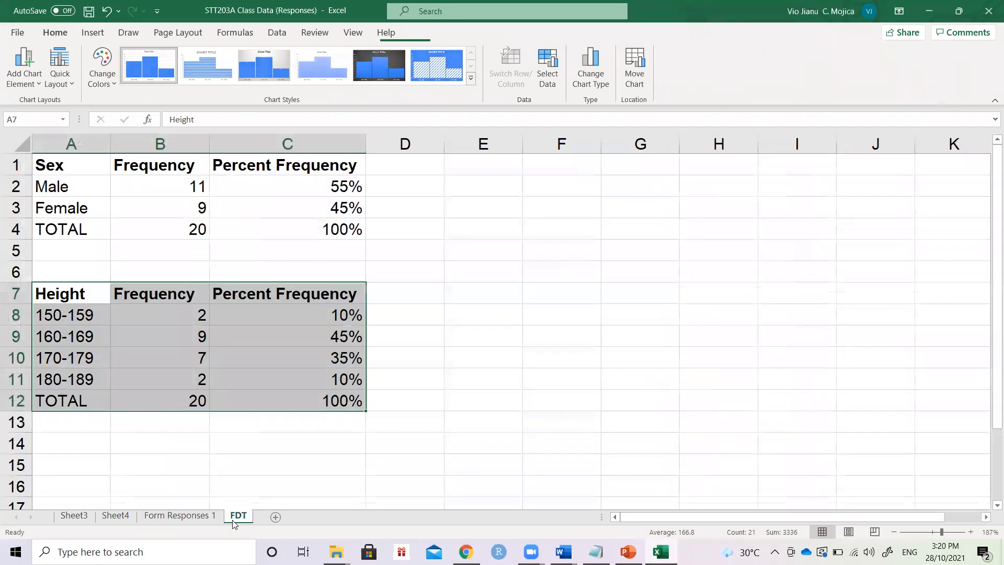
{"action": "left_click", "coordinate": [184, 520]}
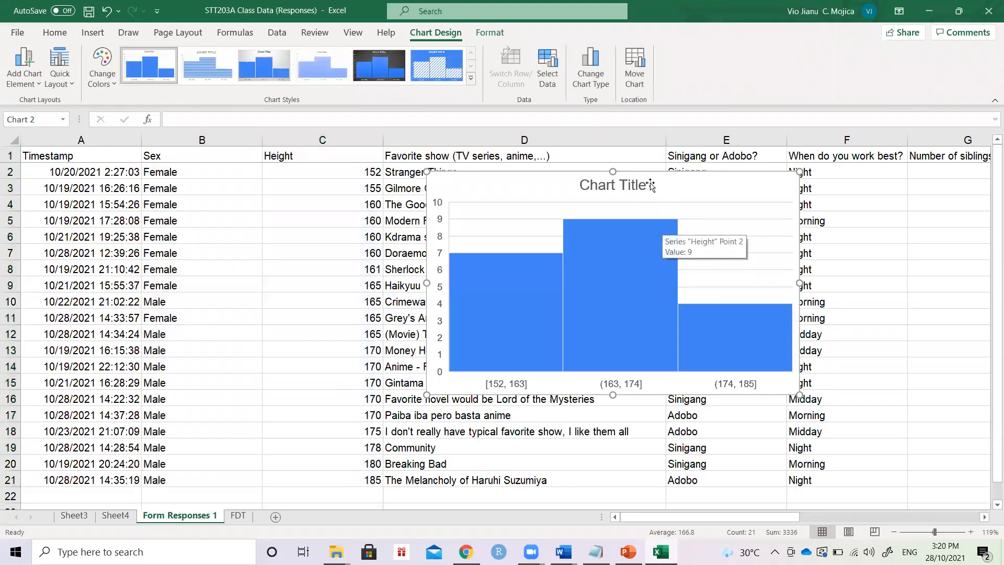
{"action": "left_click", "coordinate": [239, 517]}
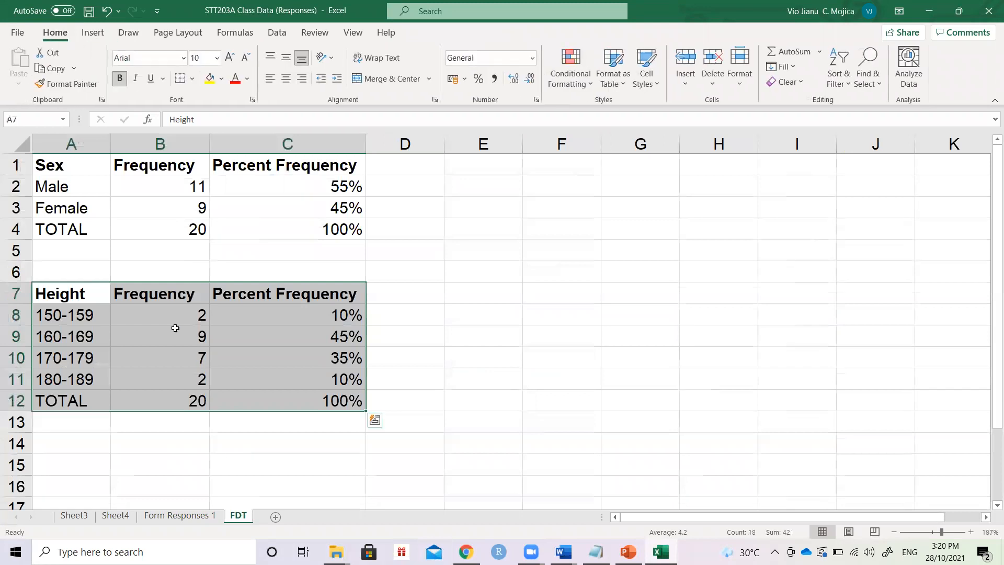
{"action": "left_click_drag", "start_coordinate": [83, 315], "coordinate": [204, 377]}
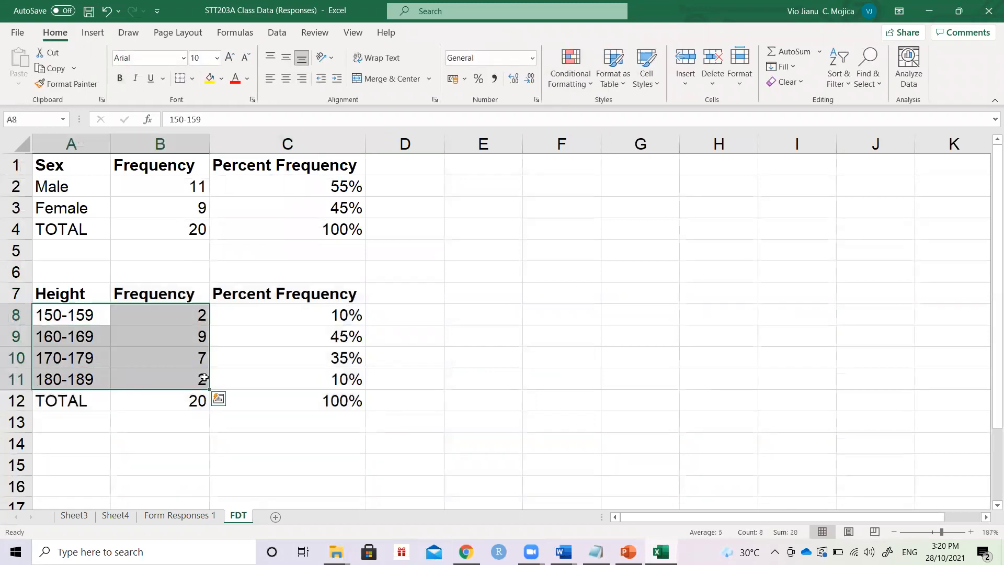
{"action": "left_click", "coordinate": [86, 316]}
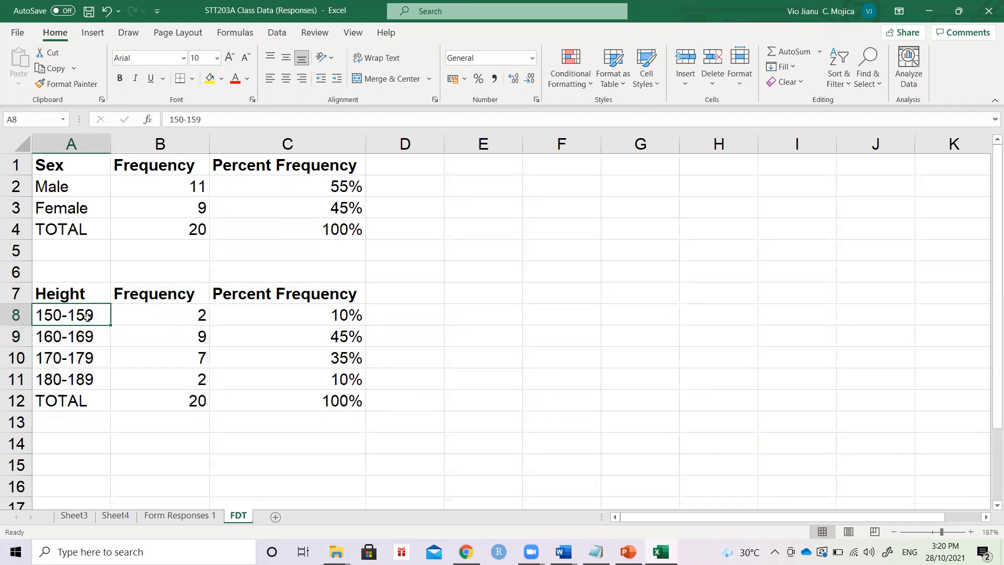
Set the bin width of the Height histogram's horizontal axis to 10
{"action": "left_click", "coordinate": [196, 521]}
{"action": "left_click", "coordinate": [621, 389]}
{"action": "double_click", "coordinate": [611, 386]}
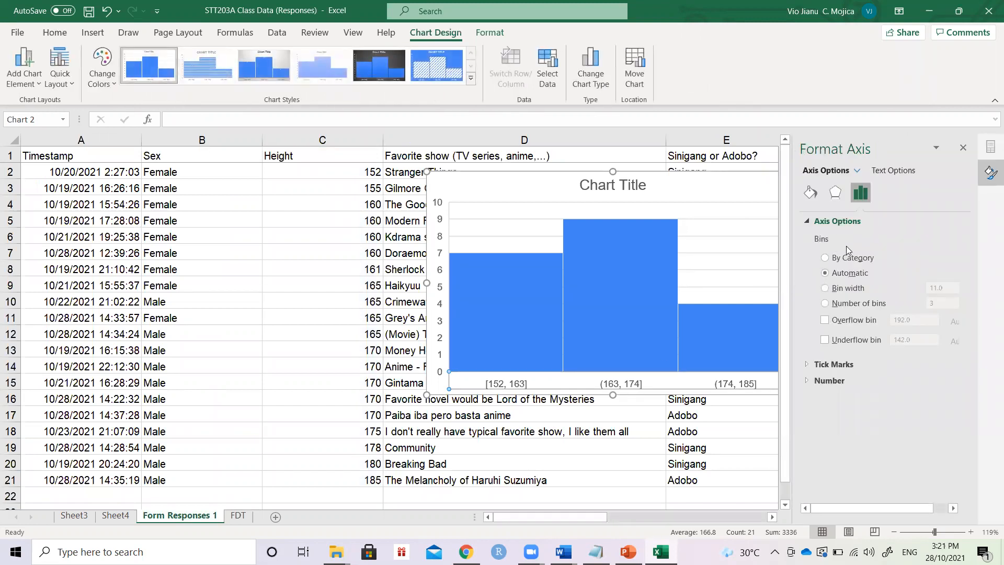
{"action": "left_click", "coordinate": [848, 291]}
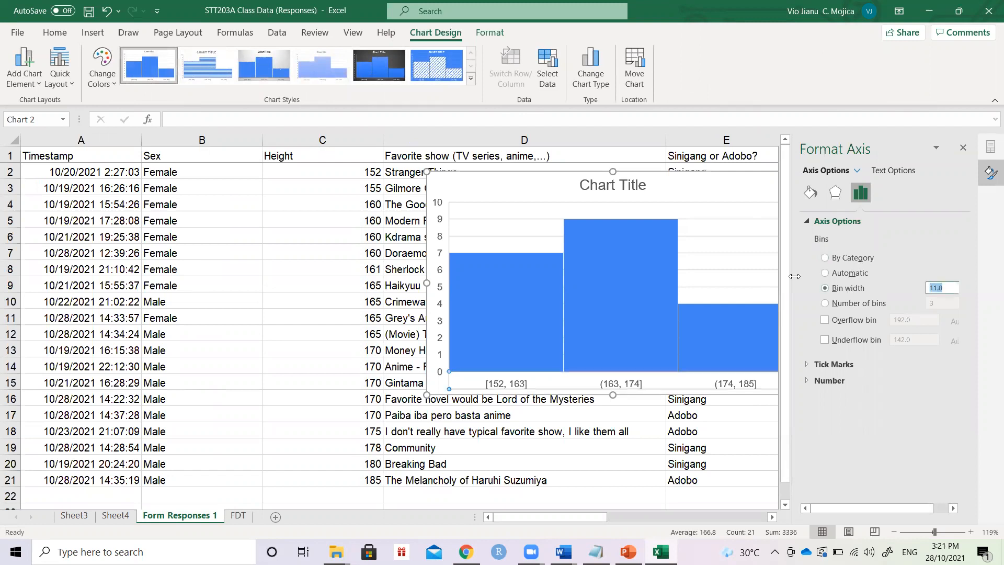
{"action": "type", "text": "10"}
{"action": "key", "text": "Return"}
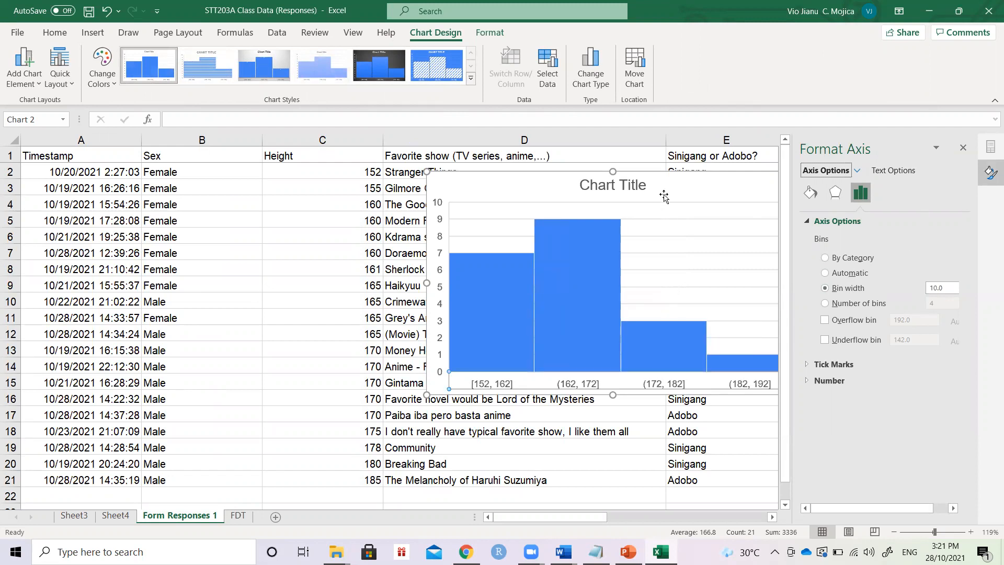
Move the histogram over columns C and D, and set its horizontal axis to 5 bins
{"action": "left_click_drag", "start_coordinate": [654, 176], "coordinate": [480, 202]}
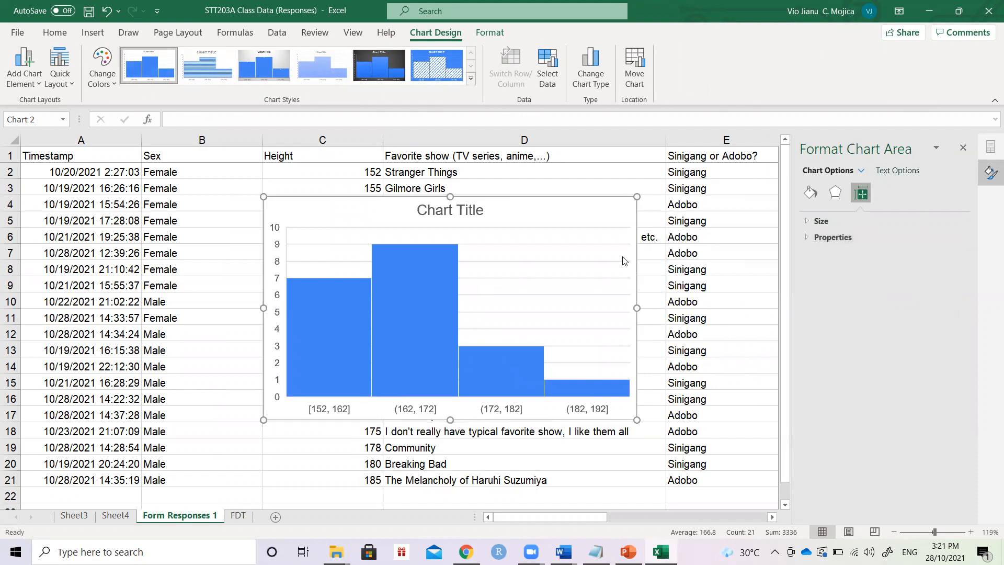
{"action": "left_click", "coordinate": [504, 197]}
{"action": "left_click", "coordinate": [582, 411]}
{"action": "left_click", "coordinate": [841, 221]}
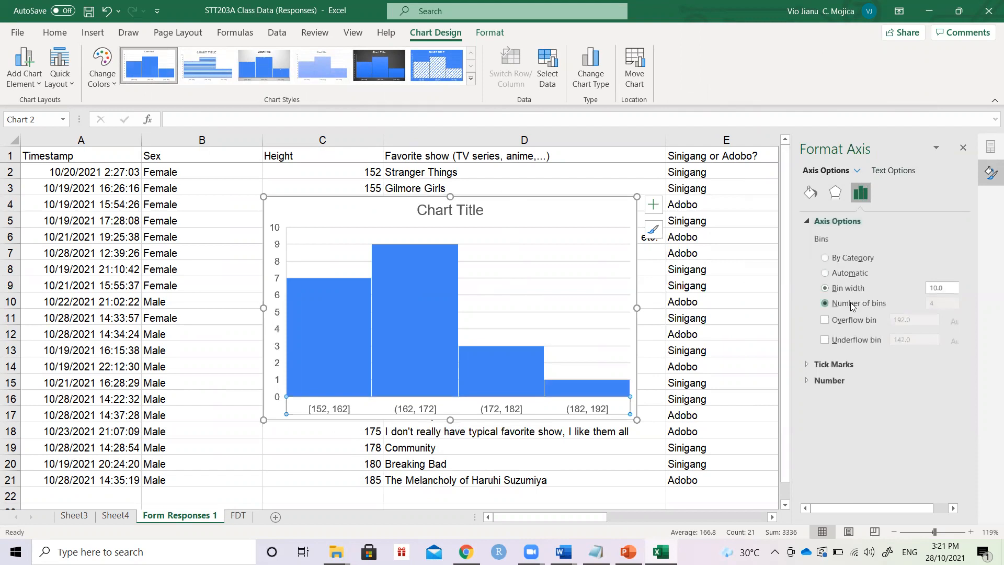
{"action": "double_click", "coordinate": [945, 305]}
{"action": "type", "text": "5"}
{"action": "key", "text": "Return"}
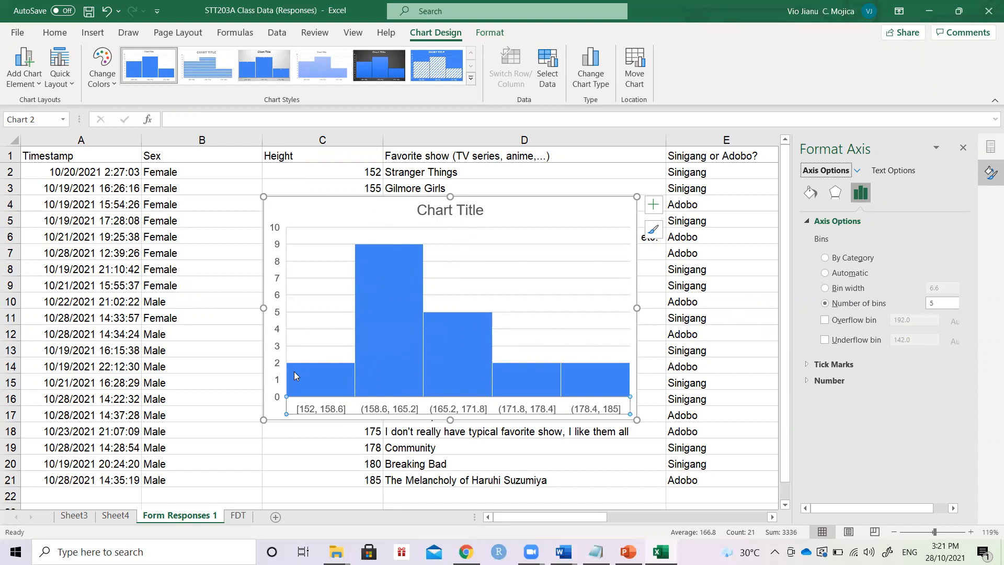
Delete the Height histogram and return to the frequency tables on the FDT sheet
{"action": "mouse_move", "coordinate": [618, 381]}
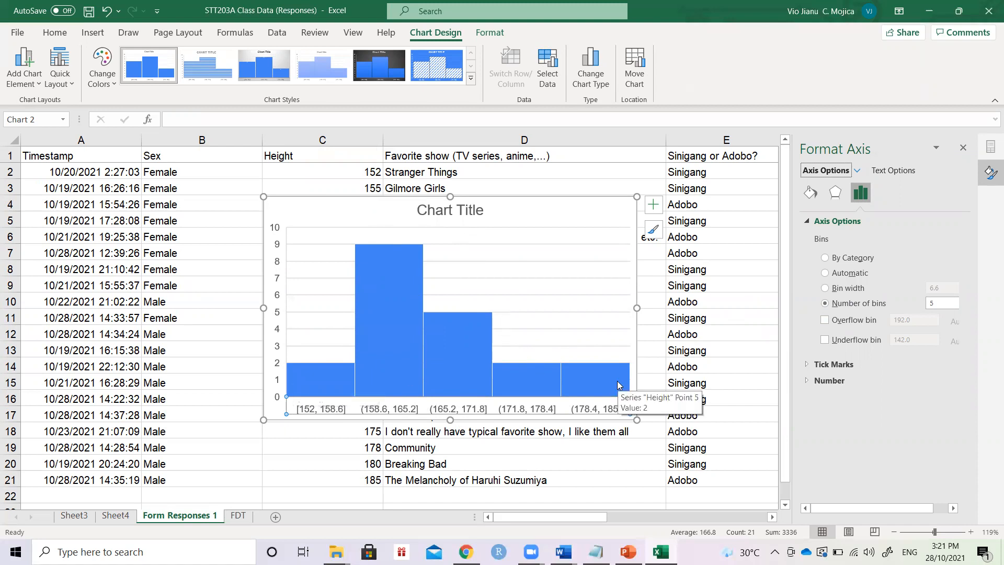
{"action": "left_click", "coordinate": [522, 199]}
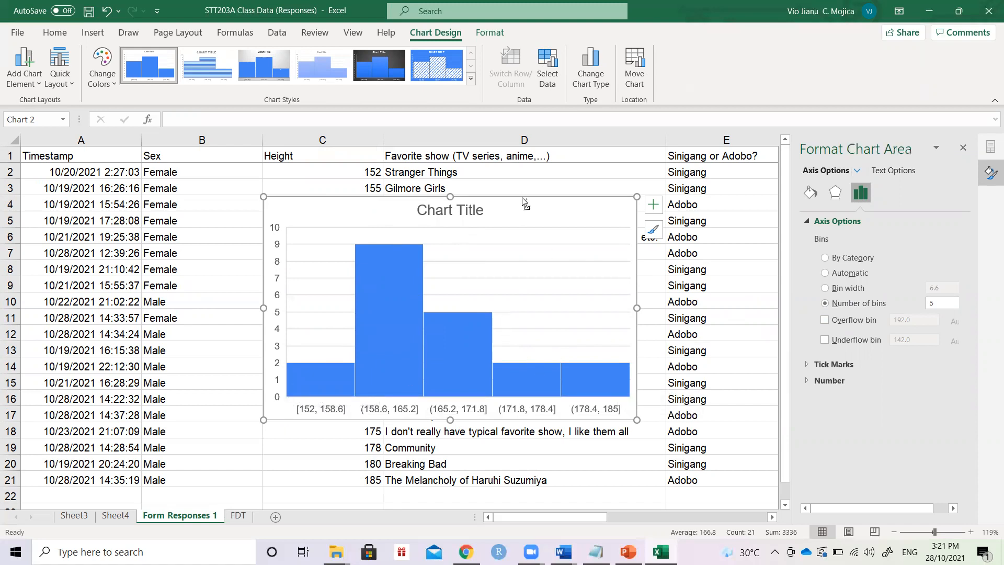
{"action": "key", "text": "Delete"}
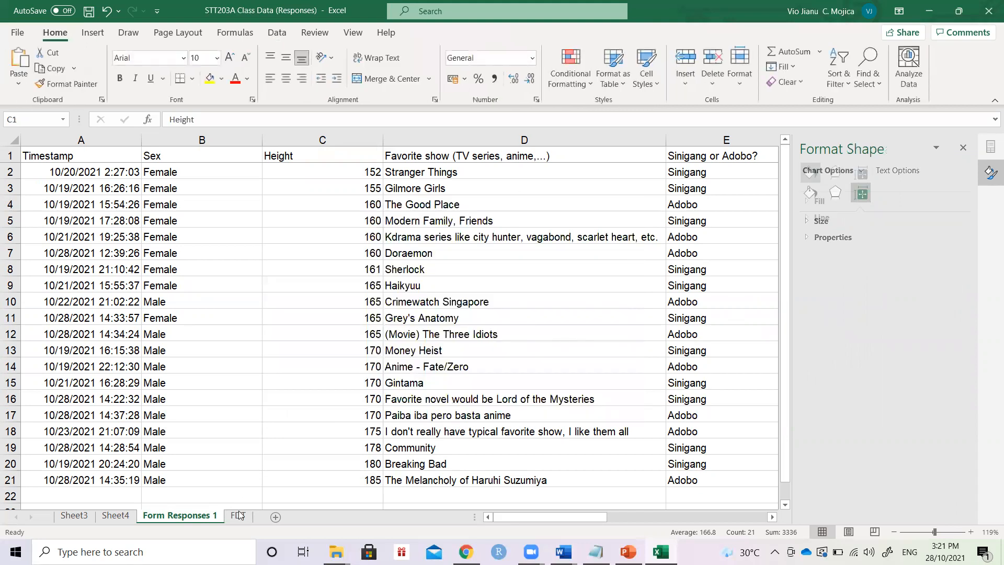
{"action": "left_click", "coordinate": [238, 516]}
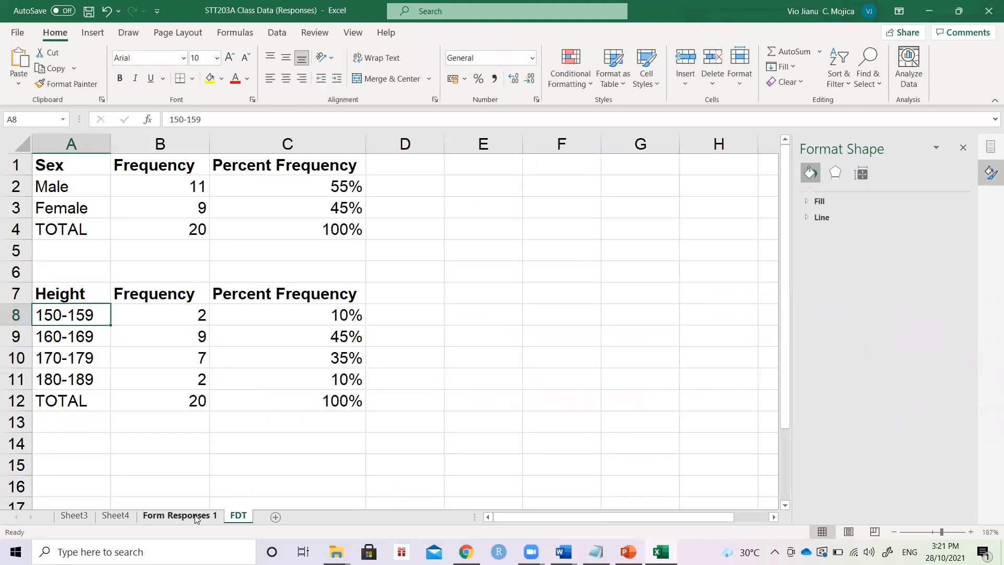
{"action": "left_click", "coordinate": [377, 296]}
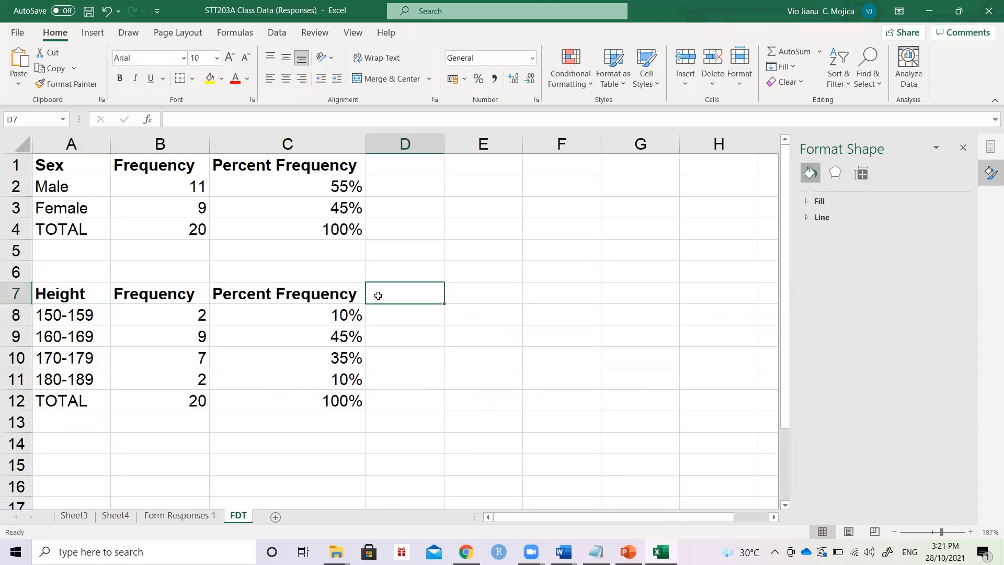
Select the Sex and Height data in B1:C21 on the Form Responses 1 sheet
{"action": "left_click", "coordinate": [207, 517]}
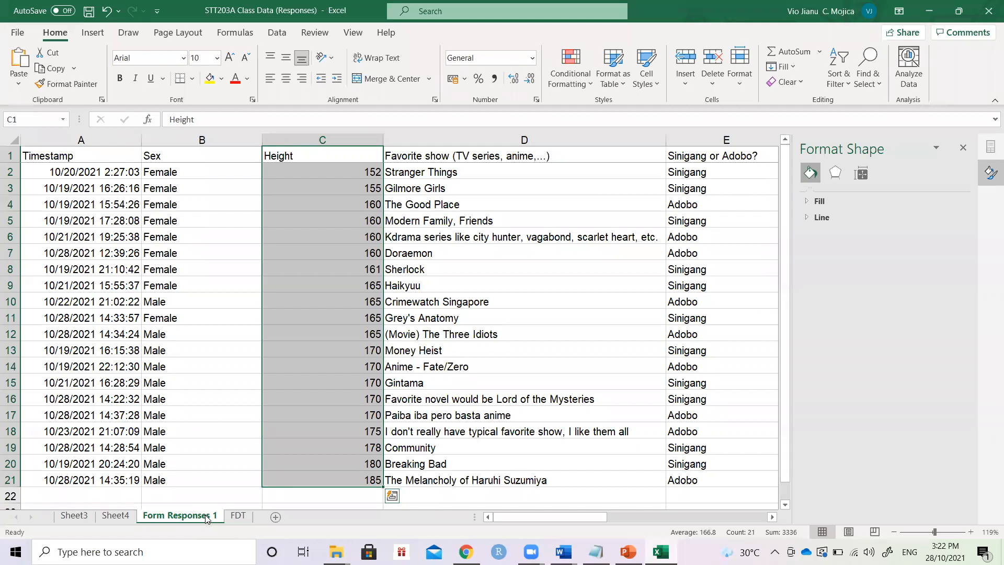
{"action": "key", "text": "Left"}
{"action": "key", "text": "shift+Right"}
{"action": "key", "text": "shift+Down"}
{"action": "key", "text": "shift+Down"}
{"action": "key", "text": "shift+Down"}
{"action": "key", "text": "shift+Down"}
{"action": "key", "text": "shift+Down"}
{"action": "key", "text": "shift+Down"}
{"action": "key", "text": "shift+Down"}
{"action": "key", "text": "shift+Down"}
{"action": "key", "text": "shift+Down"}
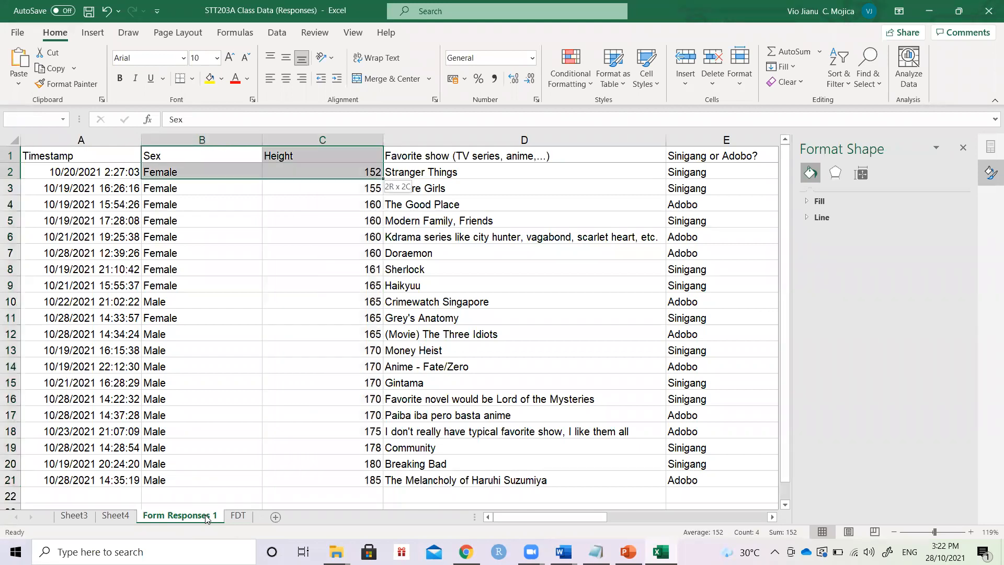
{"action": "key", "text": "shift+Down"}
{"action": "key", "text": "shift+Down"}
{"action": "key", "text": "shift+Down"}
{"action": "key", "text": "shift+Down"}
{"action": "key", "text": "shift+Down"}
{"action": "key", "text": "shift+Down"}
{"action": "key", "text": "shift+Down"}
{"action": "key", "text": "shift+Down"}
{"action": "key", "text": "shift+Down"}
{"action": "key", "text": "shift+Down"}
{"action": "key", "text": "shift+Down"}
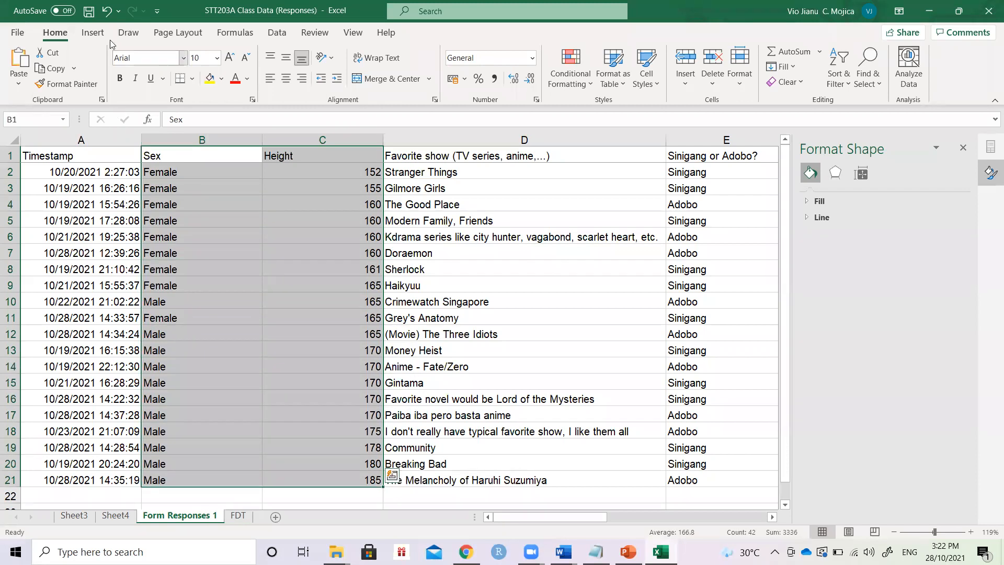
{"action": "left_click", "coordinate": [92, 32]}
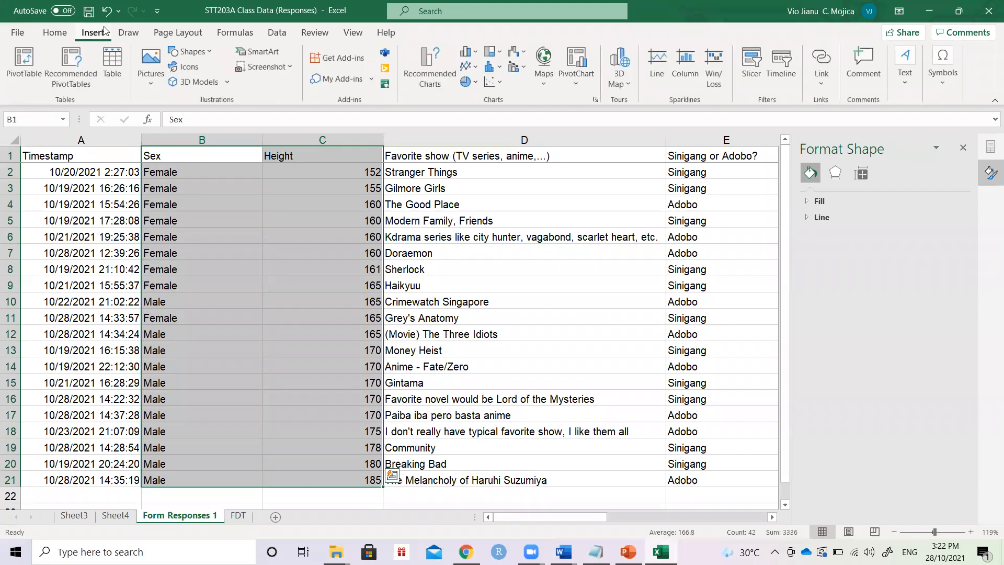
{"action": "left_click", "coordinate": [468, 52]}
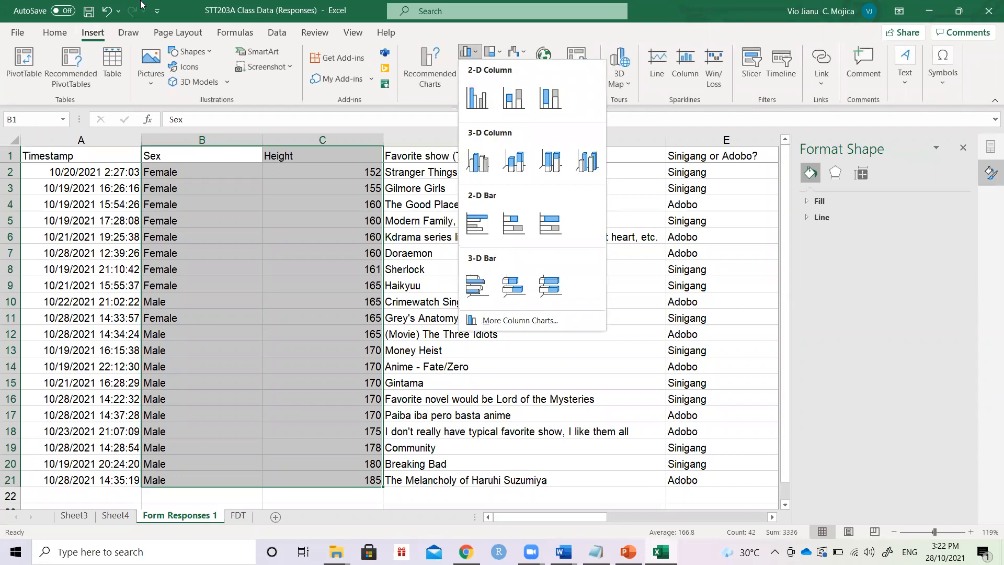
{"action": "left_click", "coordinate": [192, 2]}
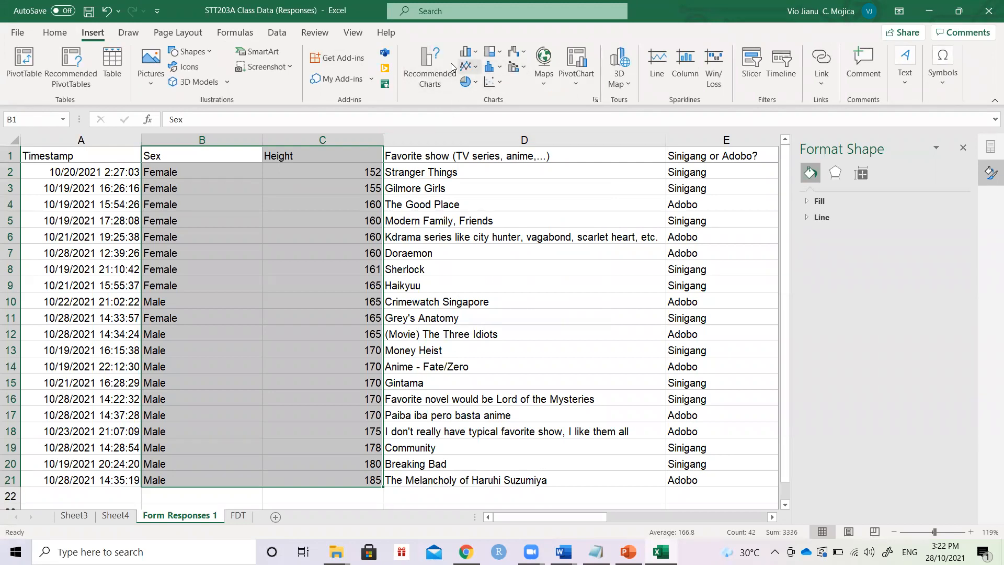
{"action": "left_click", "coordinate": [474, 54]}
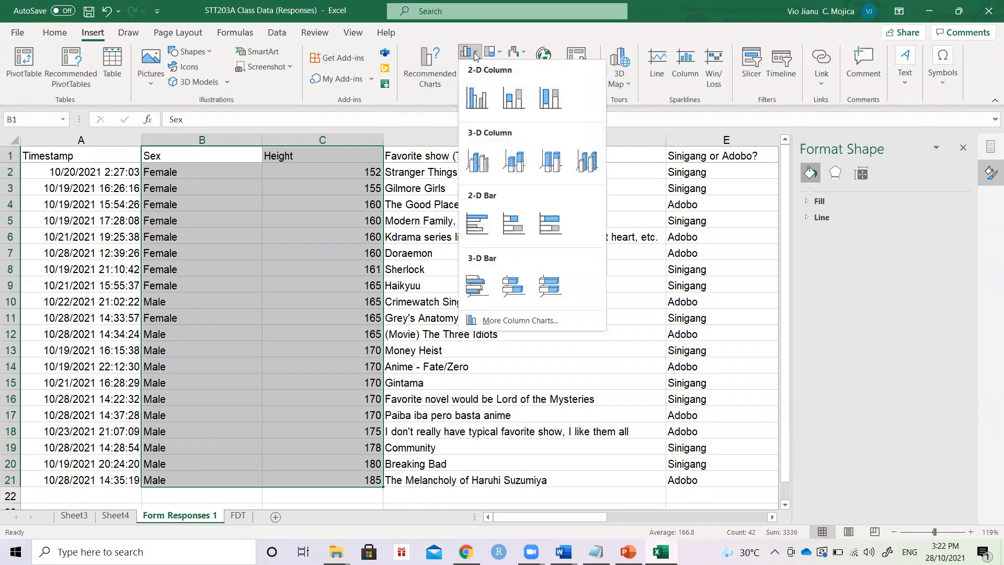
{"action": "left_click", "coordinate": [428, 74]}
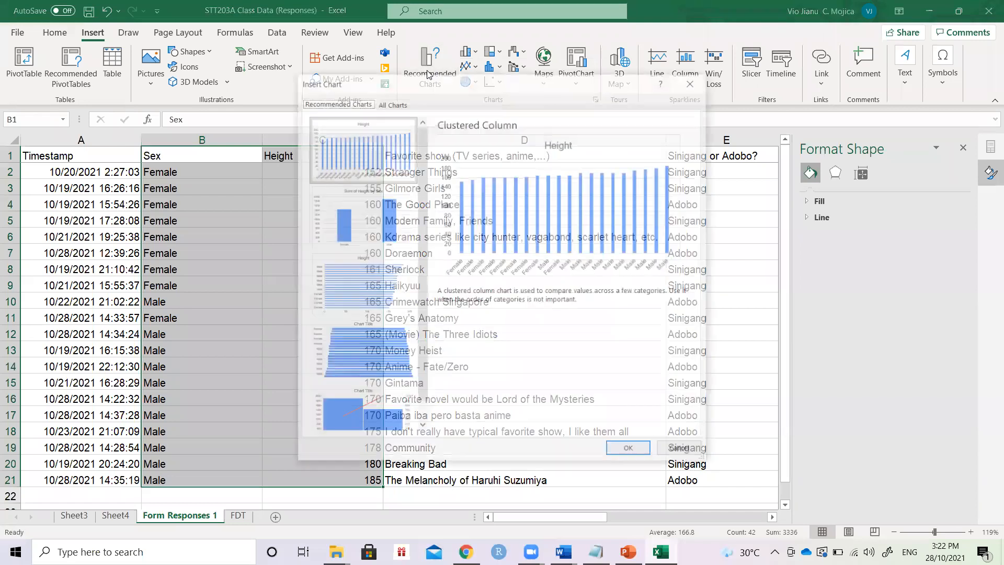
{"action": "left_click", "coordinate": [693, 81]}
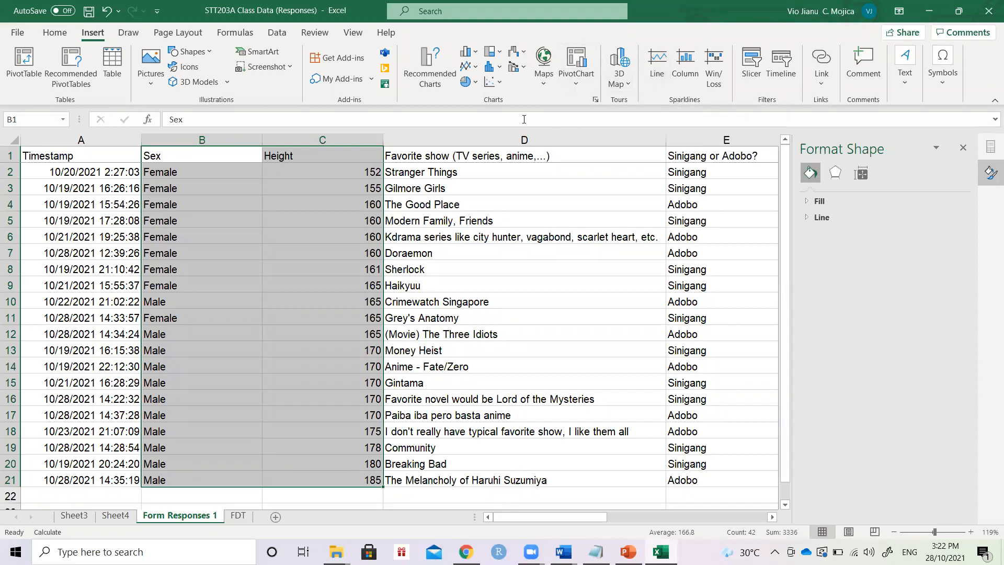
Insert a Box & Whisker chart of the selected Sex and Height data, and enlarge it over columns C to E
{"action": "left_click", "coordinate": [438, 84]}
{"action": "scroll", "coordinate": [387, 220], "scroll_direction": "down", "scroll_amount": 1}
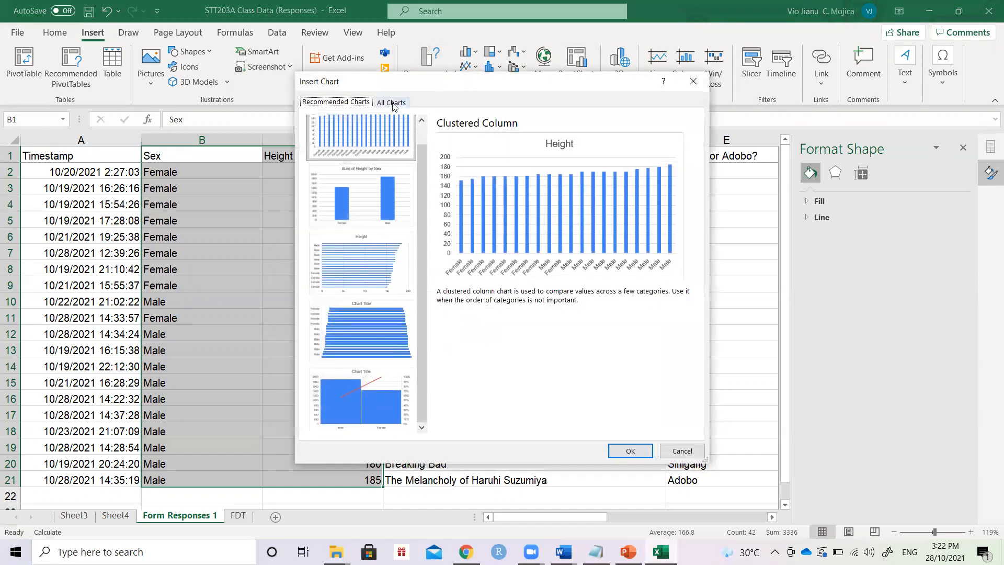
{"action": "left_click", "coordinate": [392, 103]}
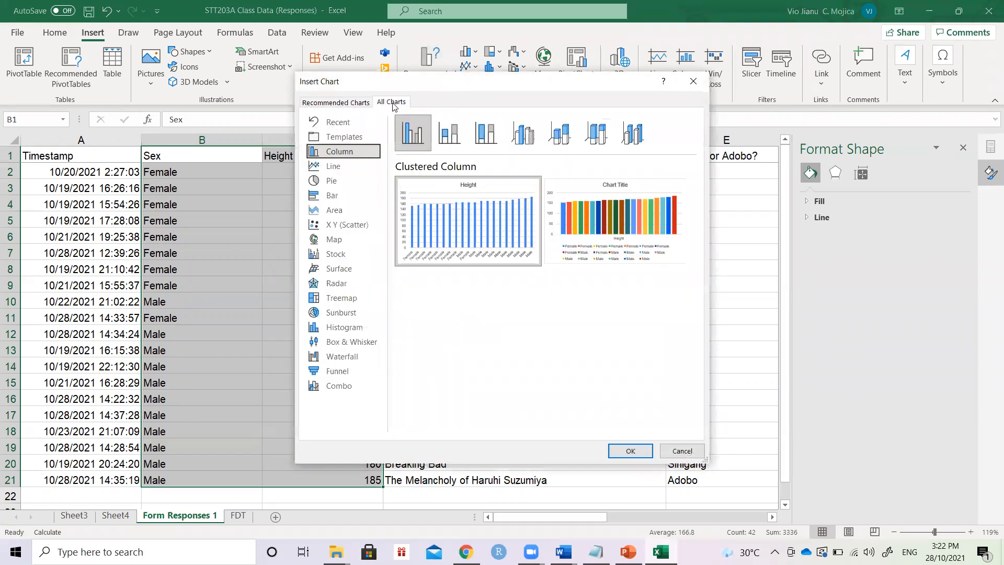
{"action": "left_click", "coordinate": [359, 343]}
{"action": "left_click", "coordinate": [644, 452]}
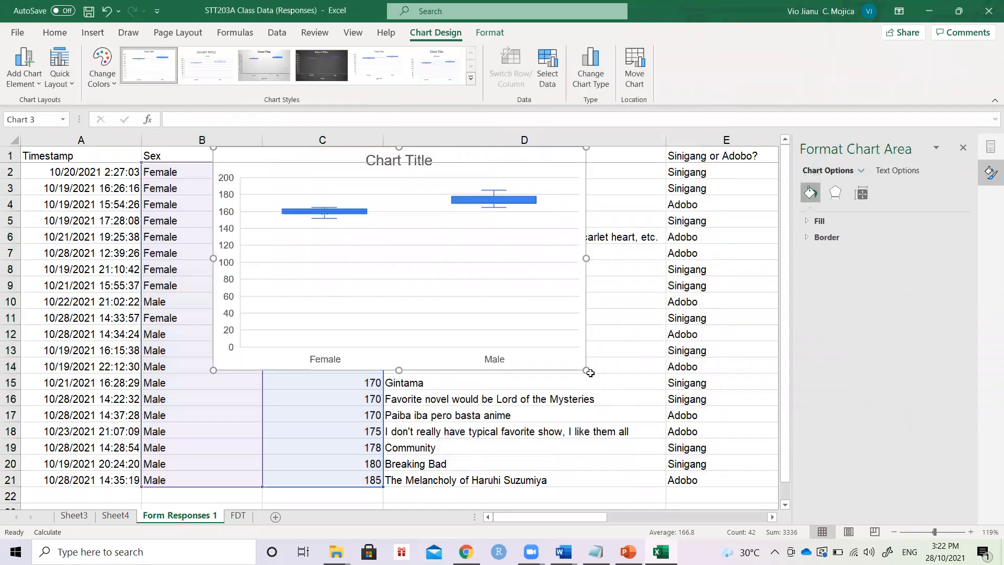
{"action": "left_click_drag", "start_coordinate": [590, 372], "coordinate": [647, 456]}
{"action": "left_click_drag", "start_coordinate": [587, 154], "coordinate": [679, 168]}
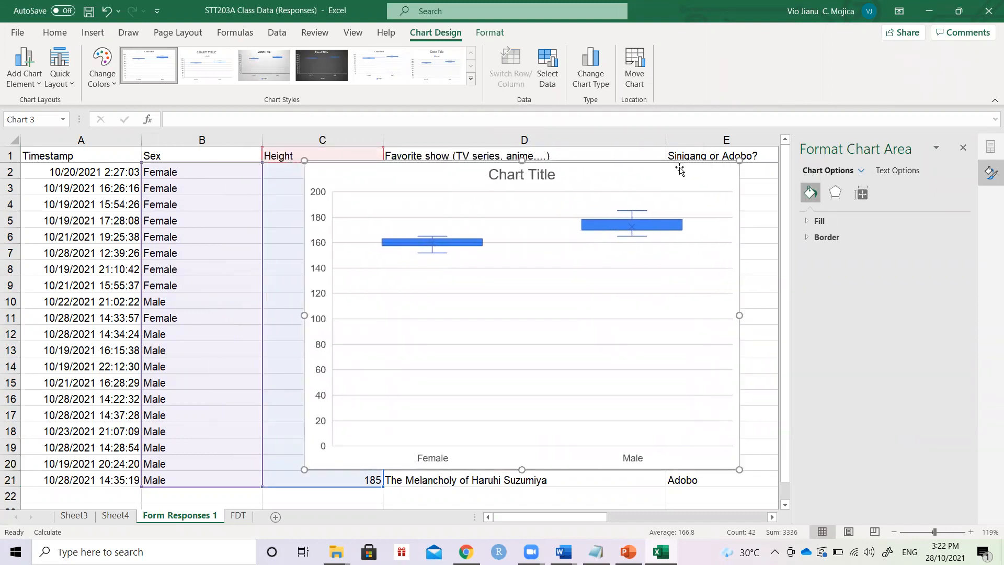
Set the minimum bound of the box plot's vertical axis to 150
{"action": "left_click", "coordinate": [318, 372]}
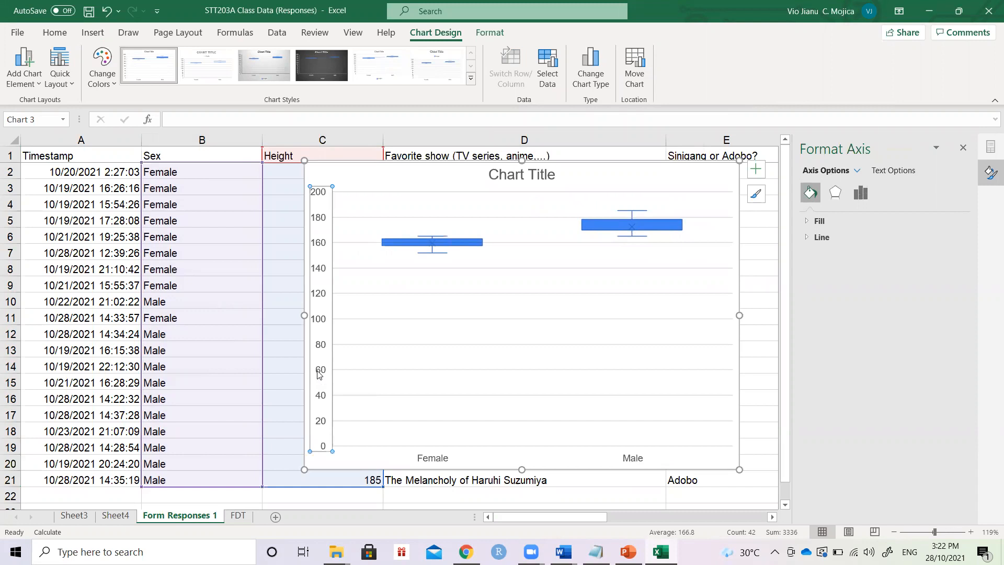
{"action": "left_click", "coordinate": [861, 193]}
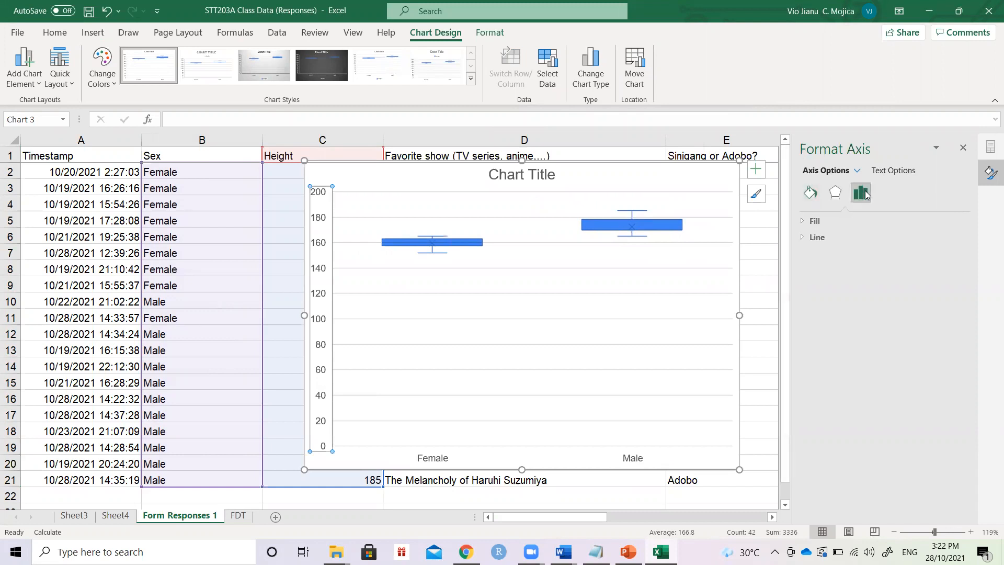
{"action": "left_click", "coordinate": [832, 220]}
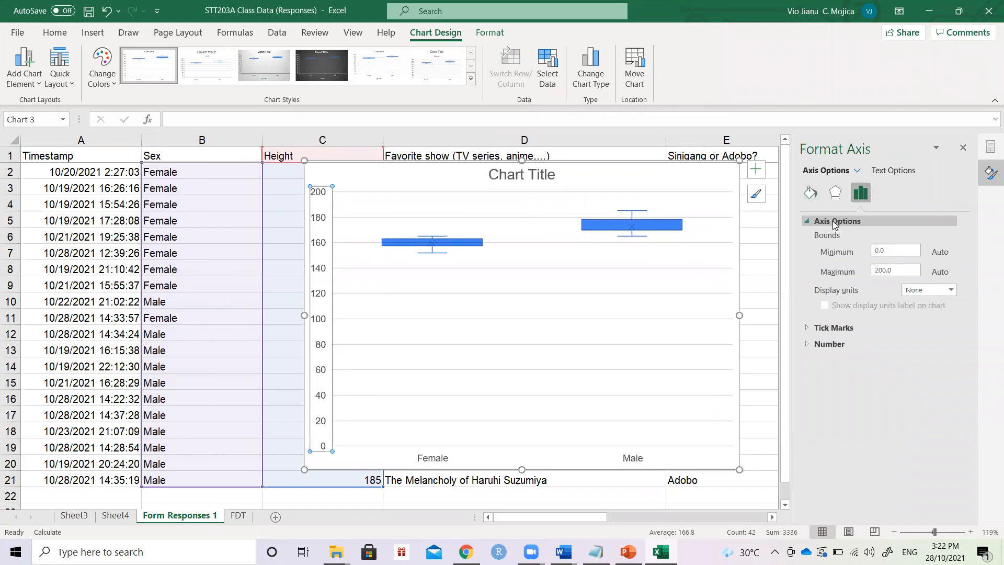
{"action": "left_click", "coordinate": [884, 252]}
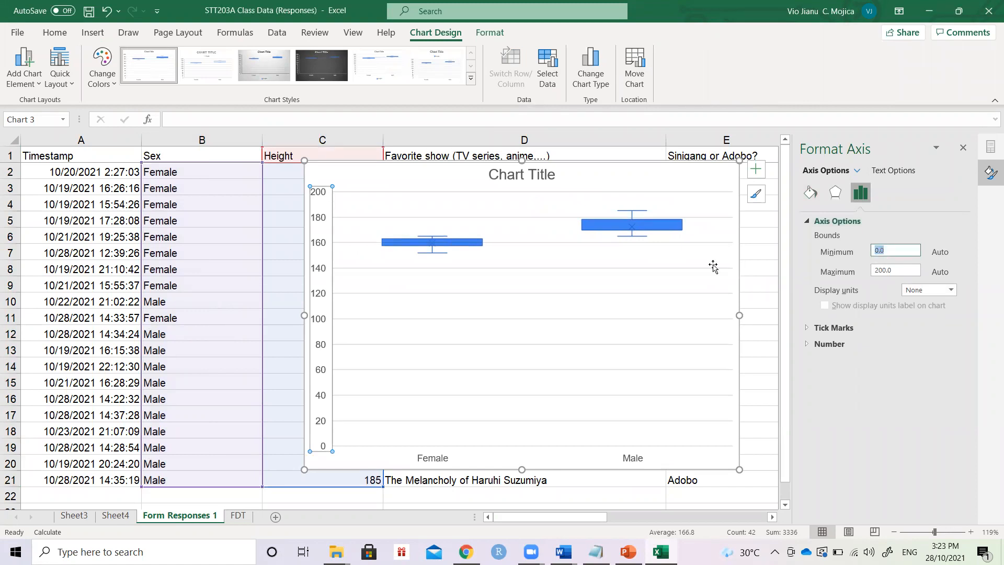
{"action": "type", "text": "150"}
{"action": "key", "text": "Return"}
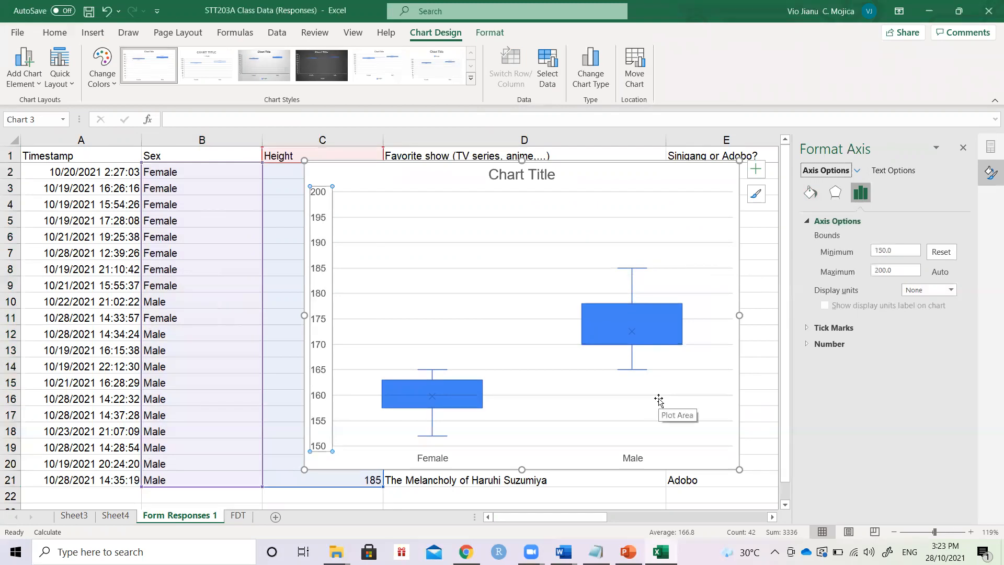
Compare the medians, mean markers and whiskers of the Female and Male boxes in the chart
{"action": "left_click", "coordinate": [571, 161]}
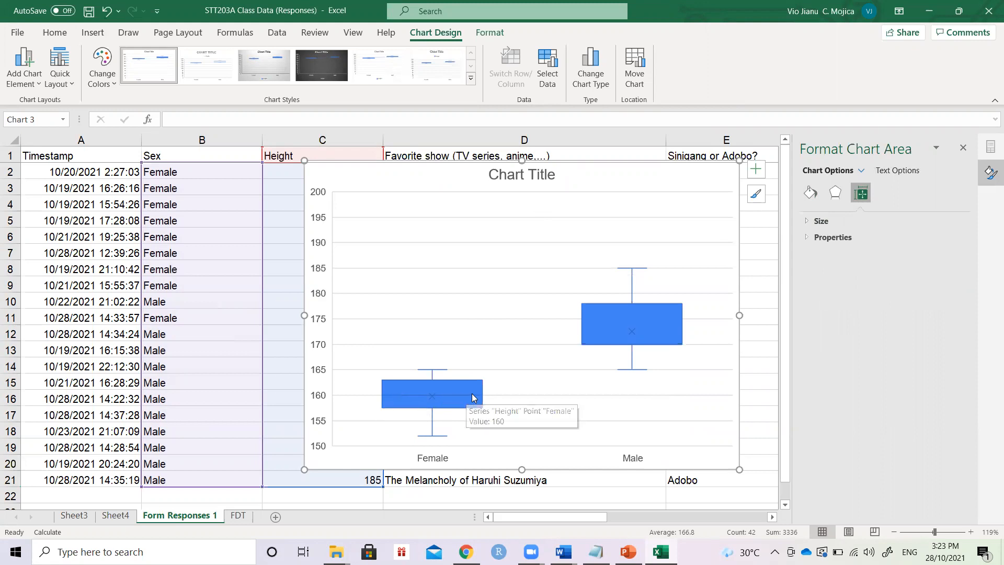
{"action": "left_click", "coordinate": [638, 330]}
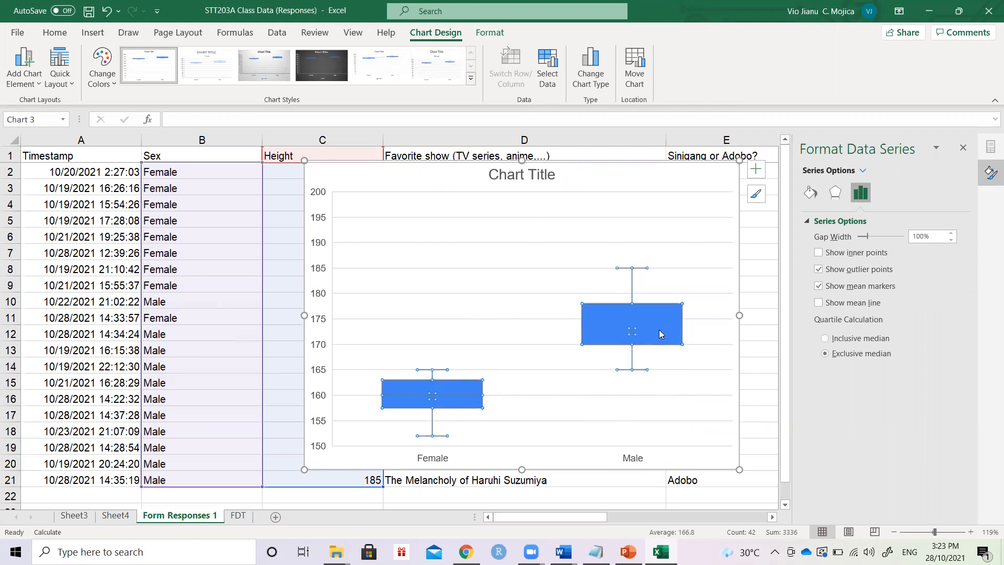
{"action": "left_click", "coordinate": [757, 350]}
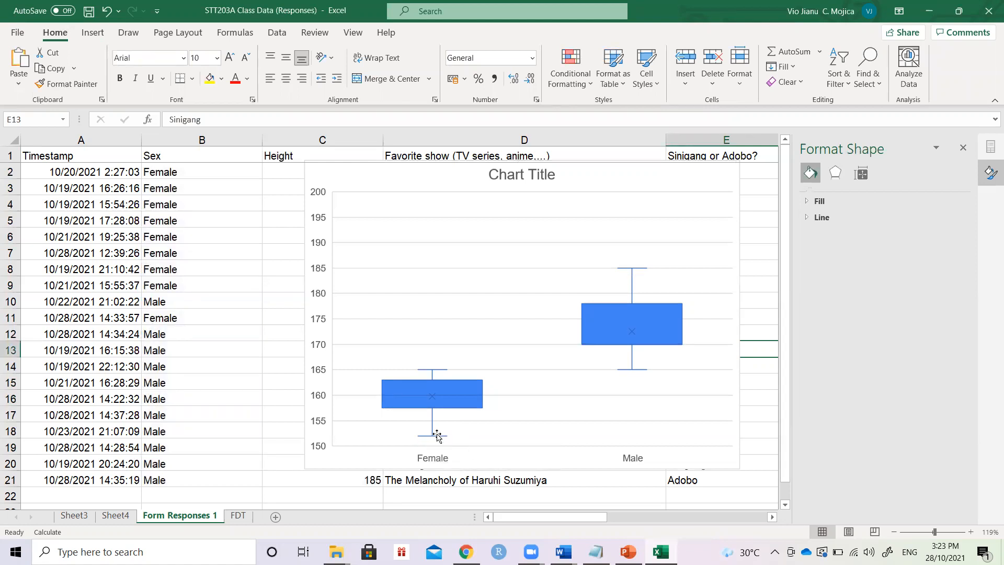
{"action": "mouse_move", "coordinate": [430, 372]}
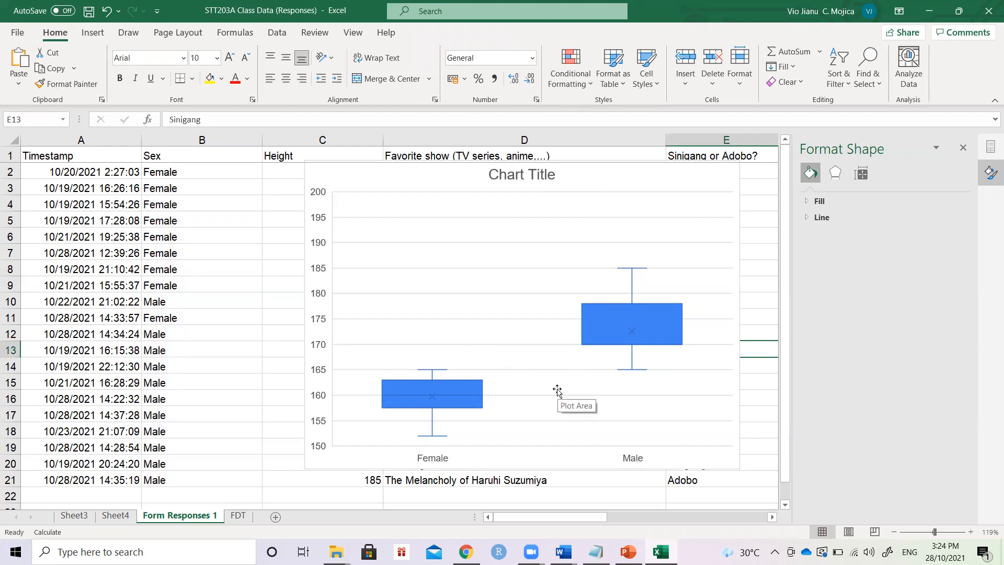
Clear the placeholder text from the box plot's chart title
{"action": "left_click", "coordinate": [527, 182]}
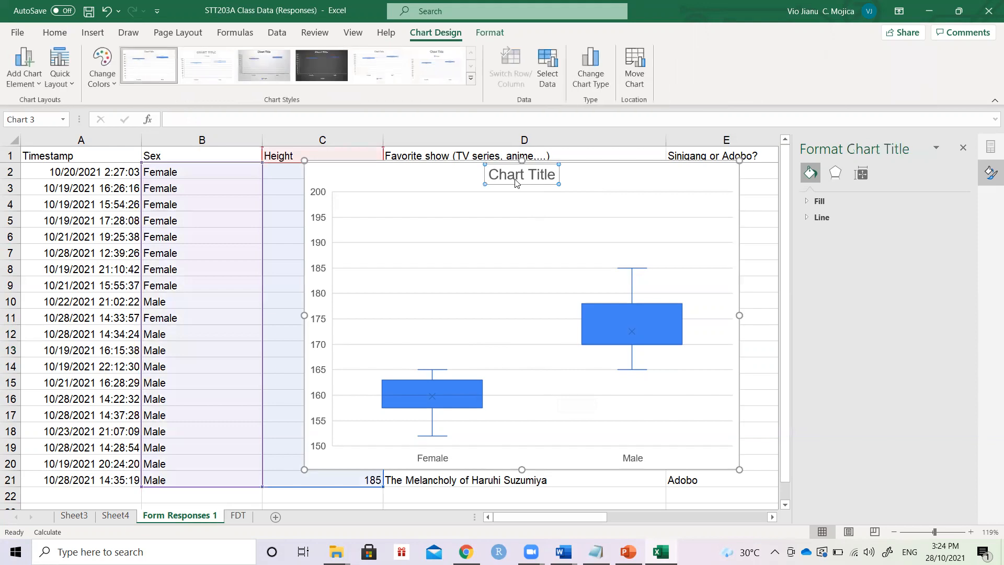
{"action": "left_click", "coordinate": [516, 182]}
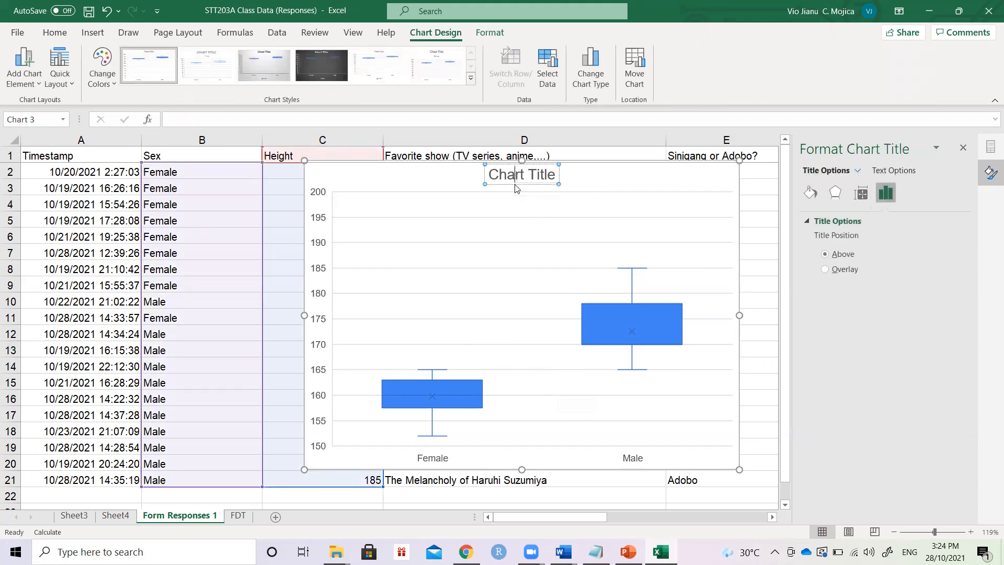
{"action": "key", "text": "BackSpace"}
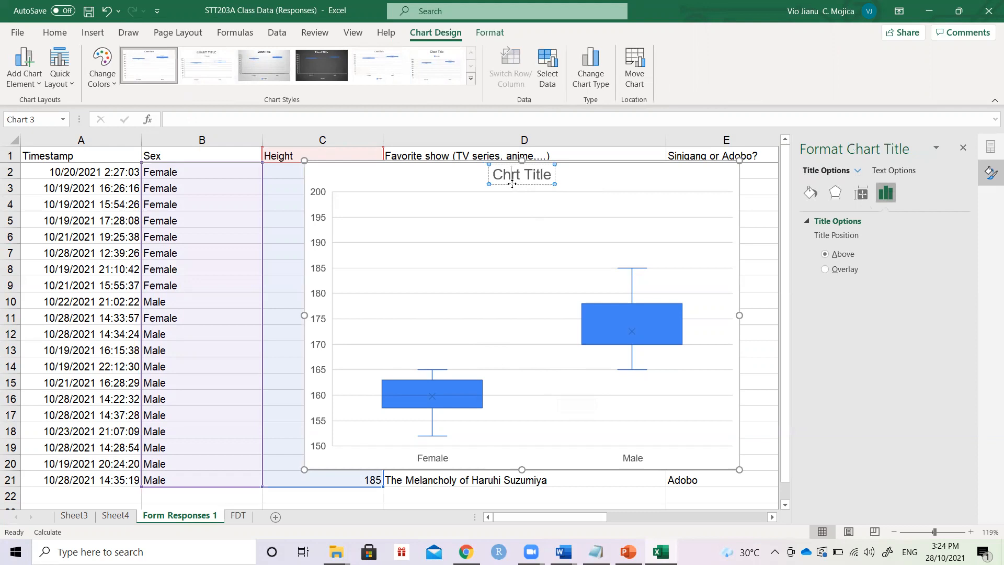
{"action": "key", "text": "BackSpace"}
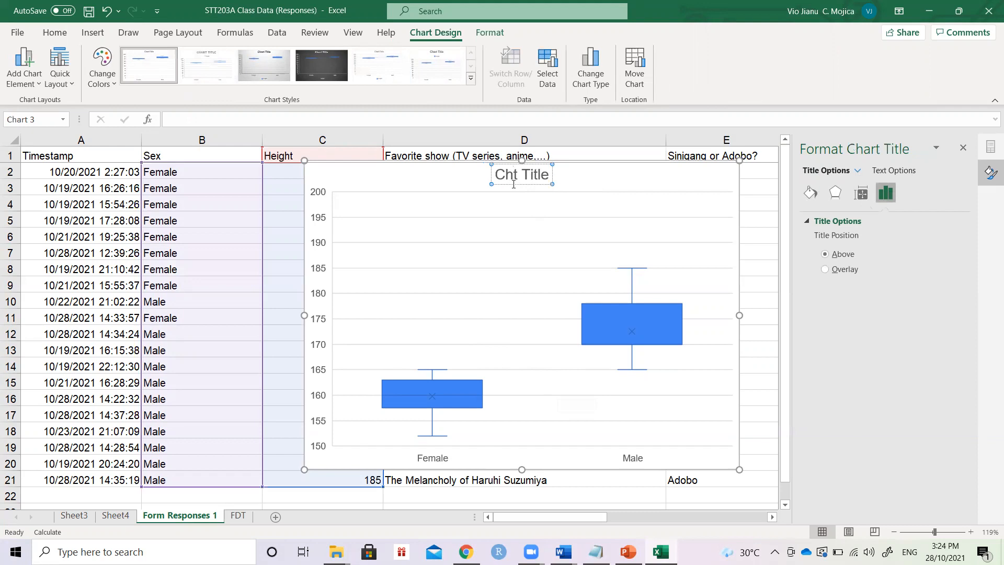
{"action": "key", "text": "Delete"}
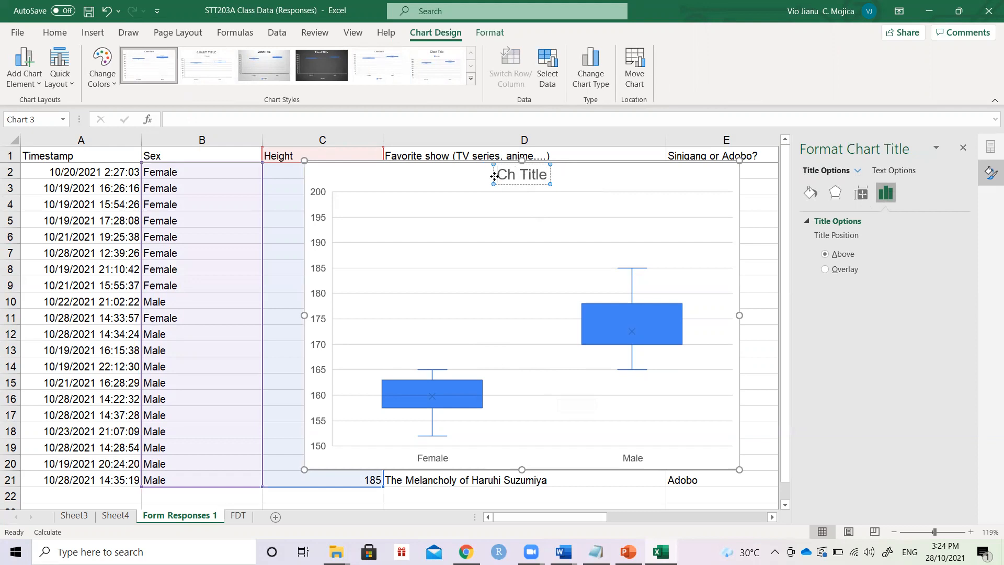
{"action": "key", "text": "Delete"}
{"action": "key", "text": "Delete"}
{"action": "key", "text": "Delete"}
{"action": "key", "text": "Delete"}
{"action": "key", "text": "Delete"}
{"action": "key", "text": "Delete"}
{"action": "key", "text": "Delete"}
{"action": "key", "text": "Delete"}
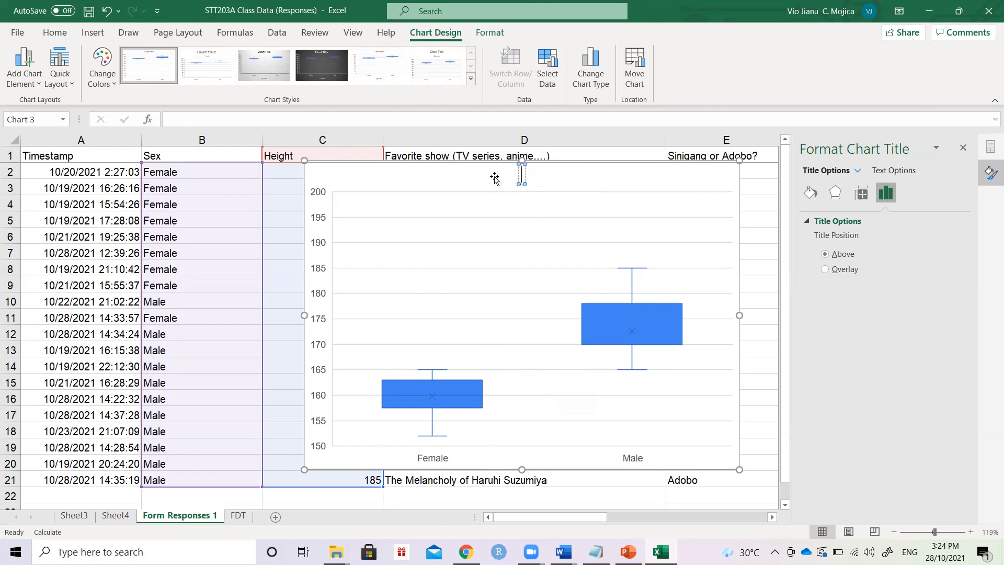
{"action": "left_click", "coordinate": [552, 185]}
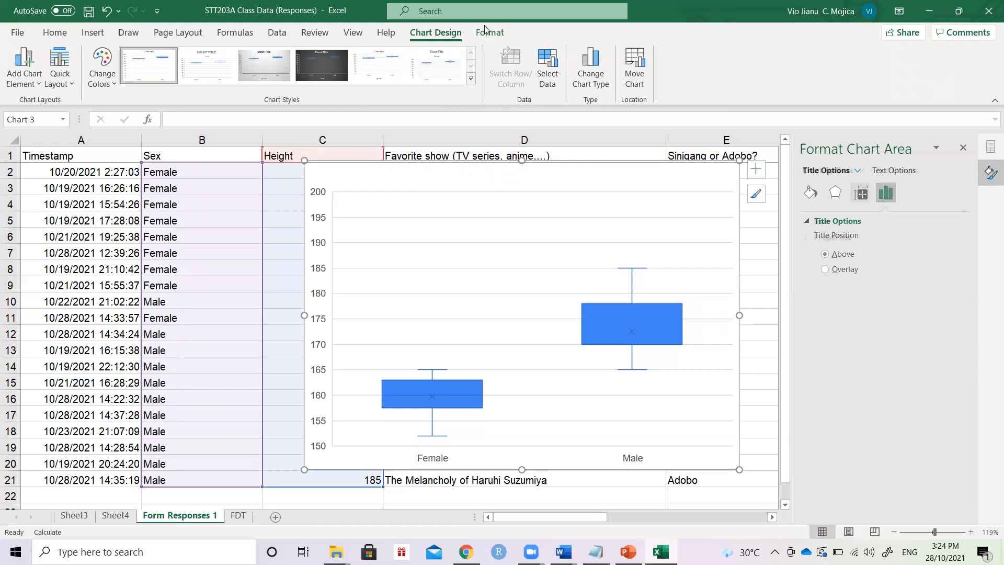
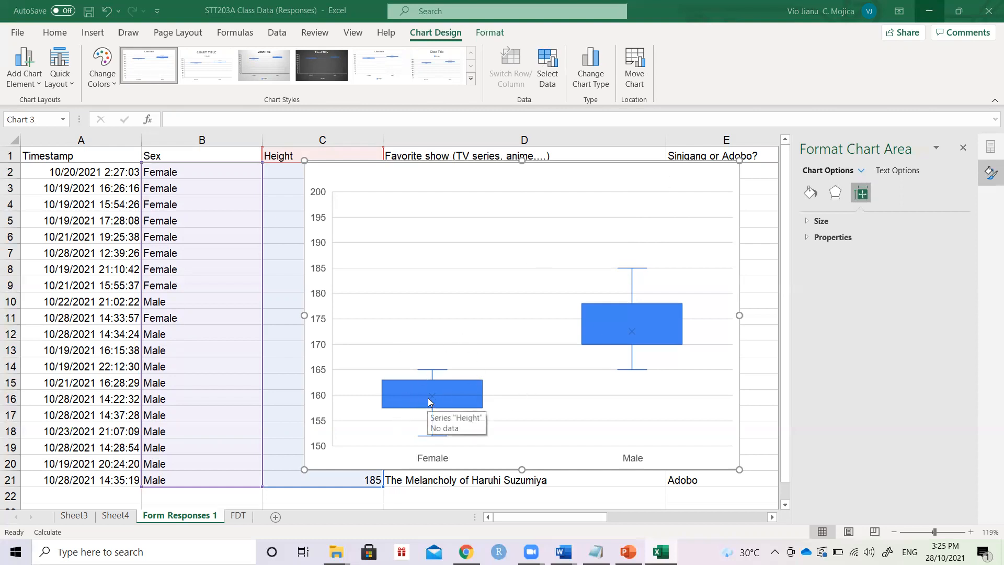
Delete the box plot and add a record in row 22 with sex Male and height 201
{"action": "left_click", "coordinate": [688, 169]}
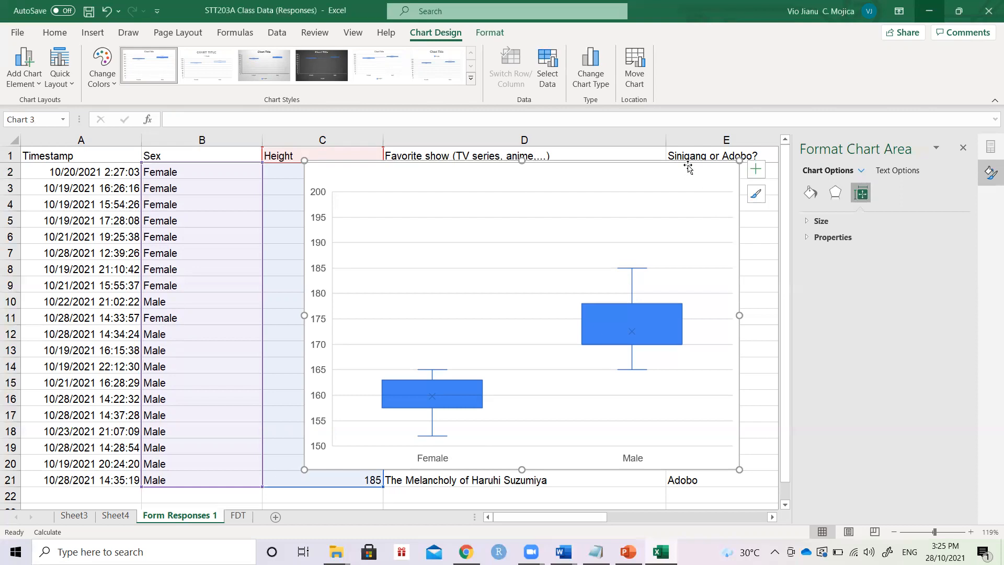
{"action": "key", "text": "Delete"}
{"action": "left_click", "coordinate": [193, 496]}
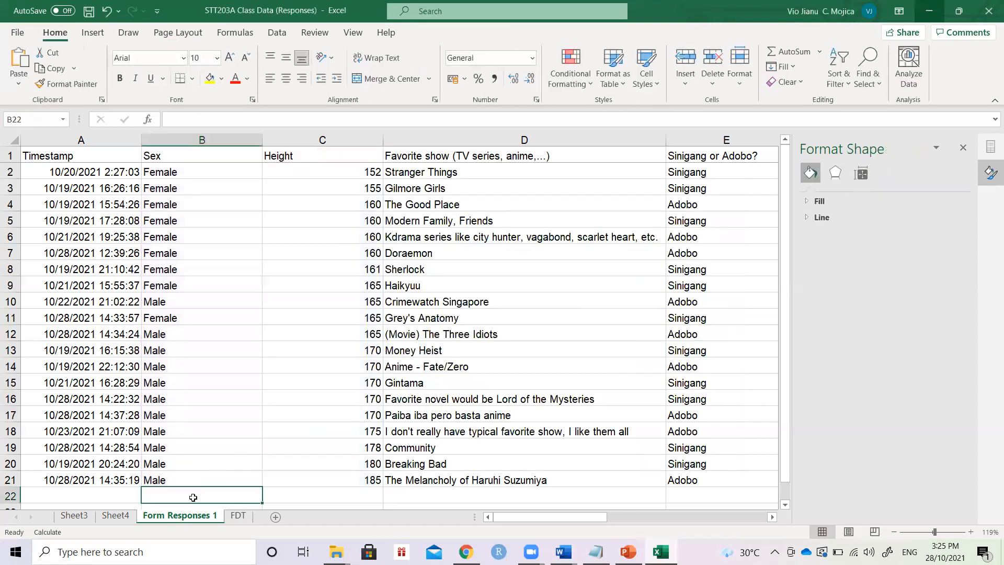
{"action": "type", "text": "Male"}
{"action": "key", "text": "Tab"}
{"action": "type", "text": "201"}
{"action": "key", "text": "ctrl+Return"}
{"action": "left_click", "coordinate": [193, 497]}
{"action": "key", "text": "shift+Right"}
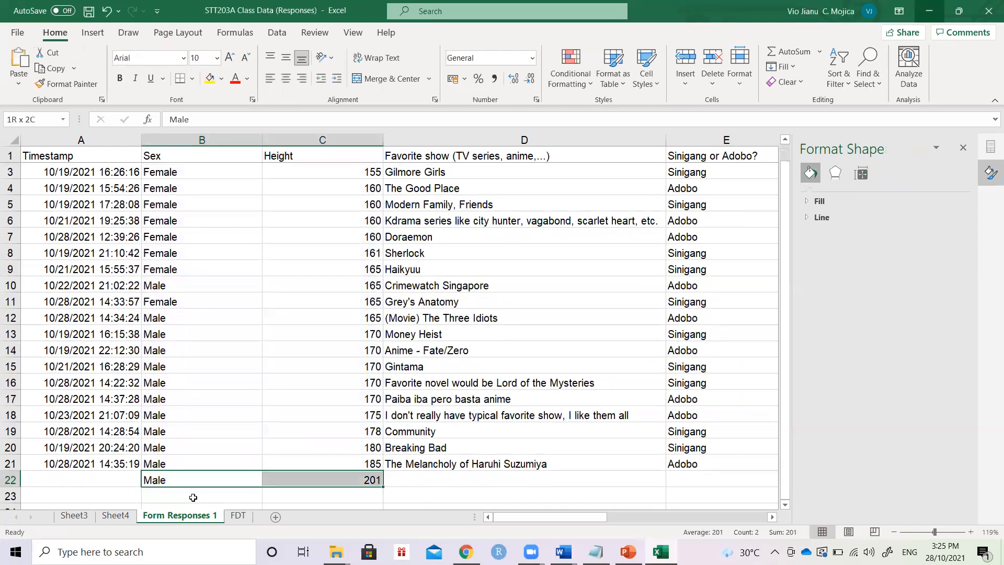
{"action": "key", "text": "ctrl+shift+Up"}
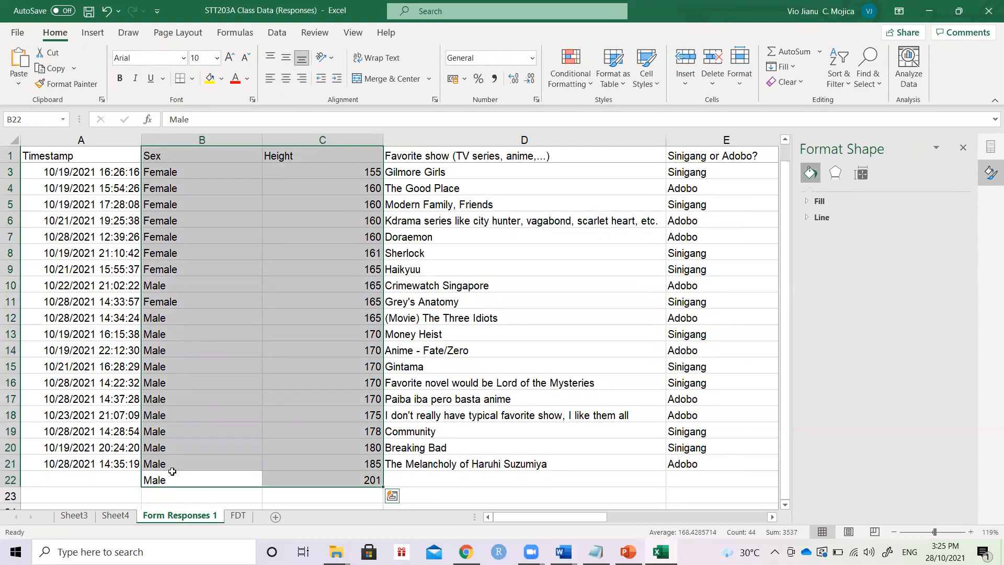
Change the sex in row 22 to Female
{"action": "left_click", "coordinate": [167, 480]}
{"action": "type", "text": "Female"}
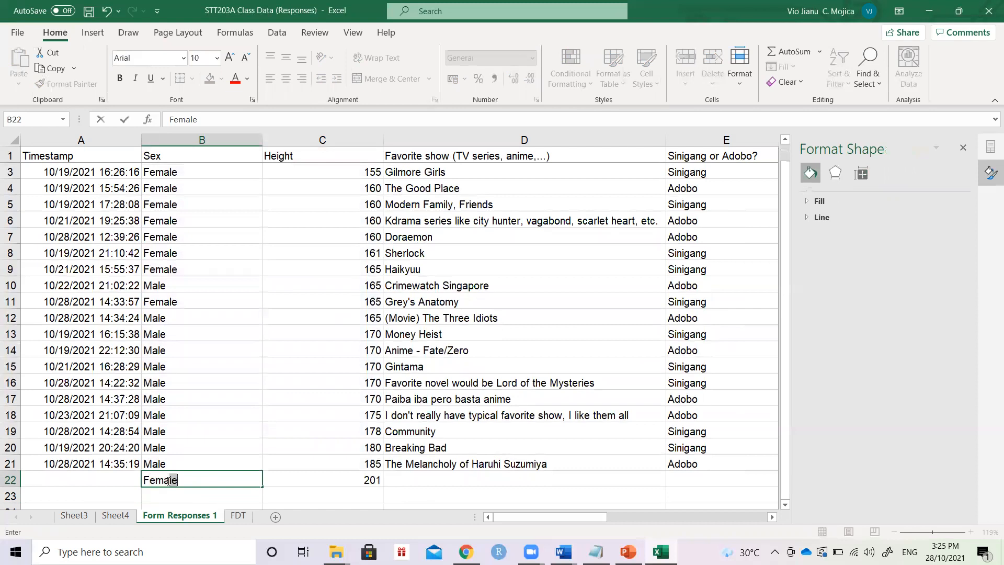
{"action": "key", "text": "Tab"}
Insert a Box and Whisker chart of the Sex and Height data, including the record in row 22
{"action": "key", "text": "shift+Left"}
{"action": "key", "text": "ctrl+shift+Up"}
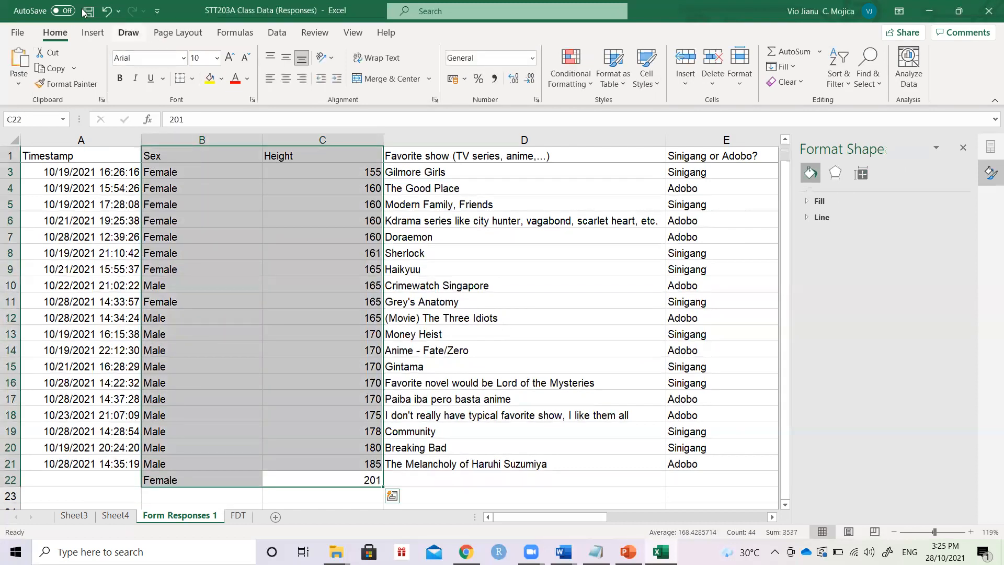
{"action": "left_click", "coordinate": [87, 33]}
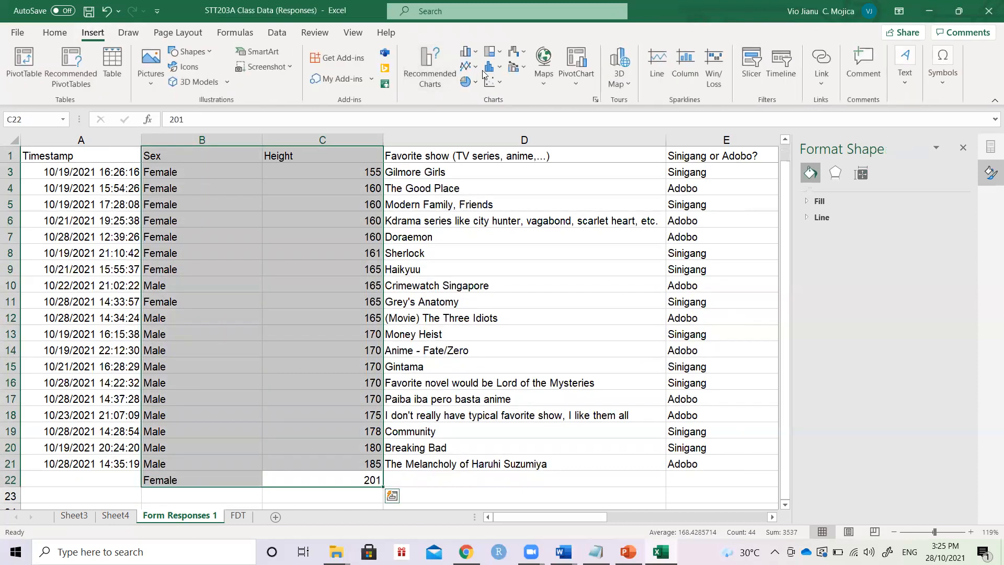
{"action": "left_click", "coordinate": [437, 75]}
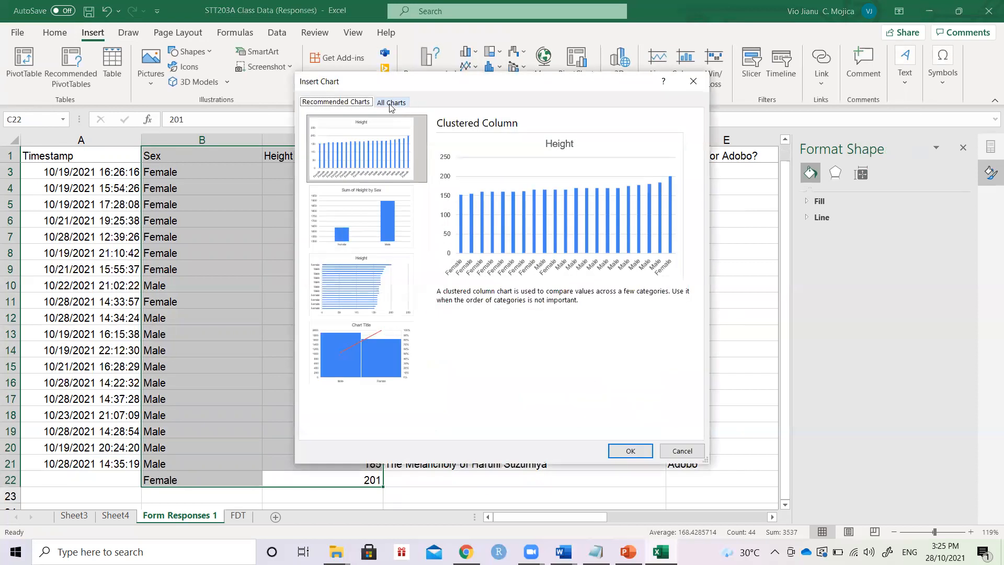
{"action": "left_click", "coordinate": [390, 102]}
{"action": "left_click", "coordinate": [351, 342]}
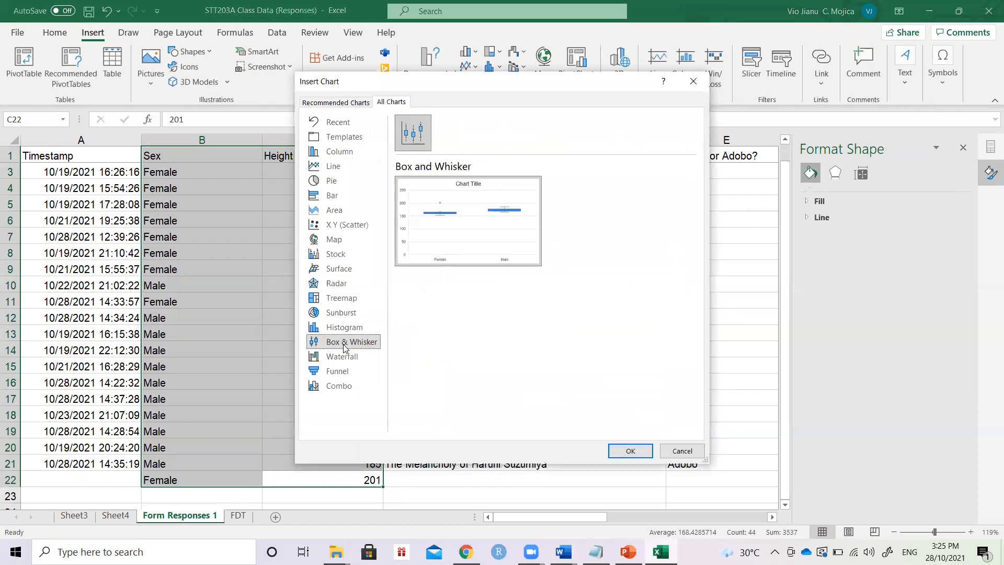
{"action": "left_click", "coordinate": [629, 451]}
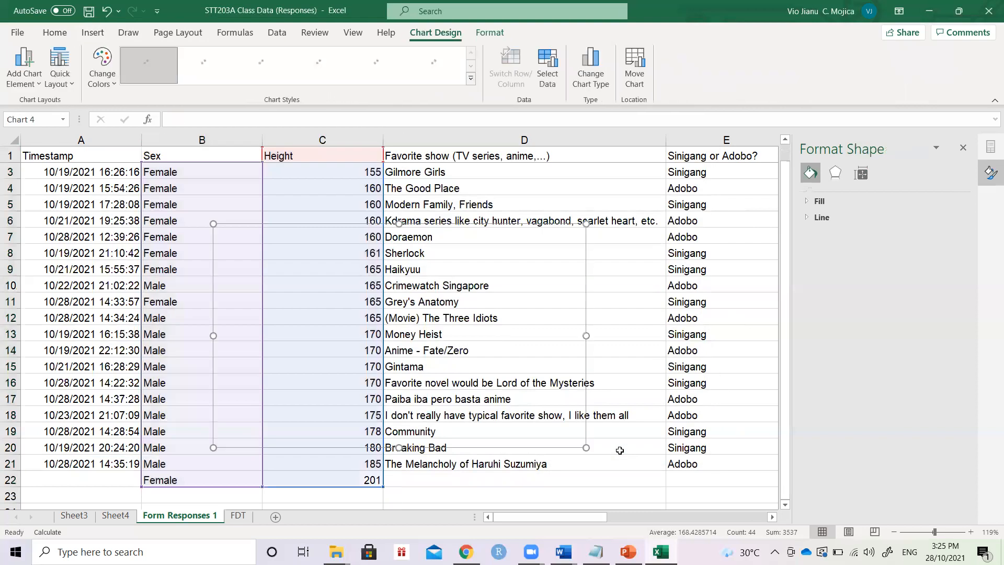
Set the minimum bound of the new box plot's vertical axis to 150
{"action": "left_click", "coordinate": [226, 329]}
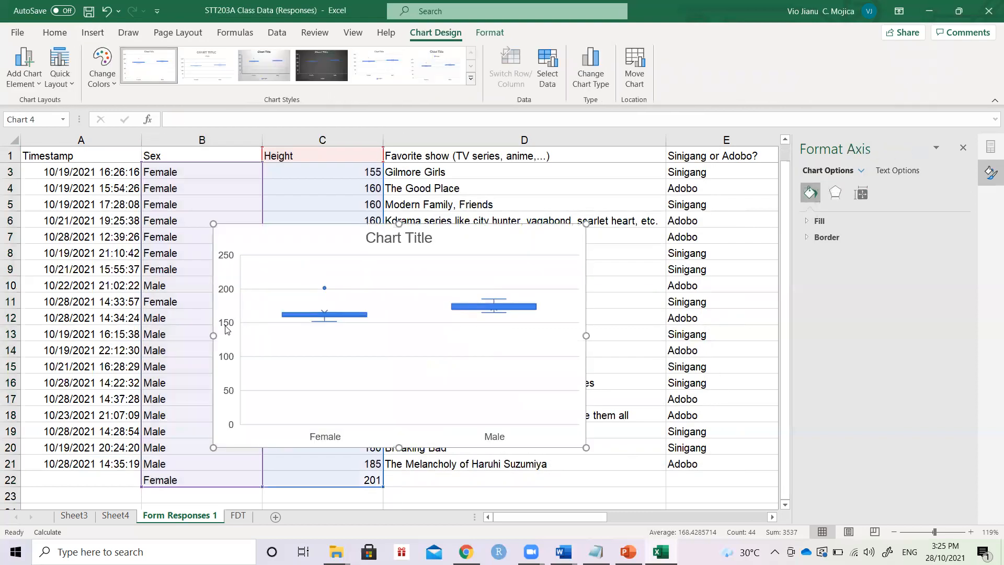
{"action": "left_click", "coordinate": [860, 193]}
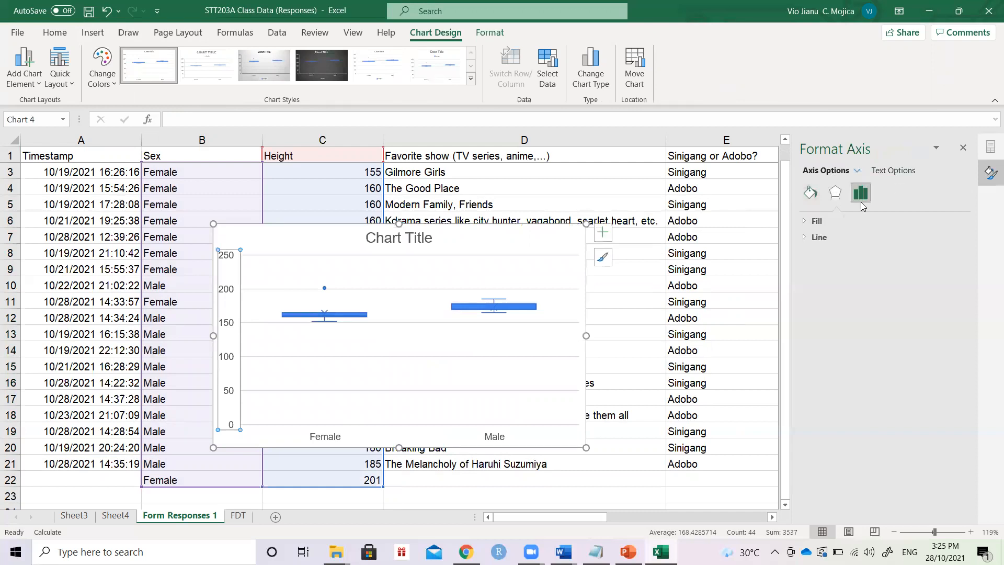
{"action": "left_click", "coordinate": [838, 220]}
{"action": "left_click", "coordinate": [894, 250]}
{"action": "type", "text": "150"}
{"action": "key", "text": "Return"}
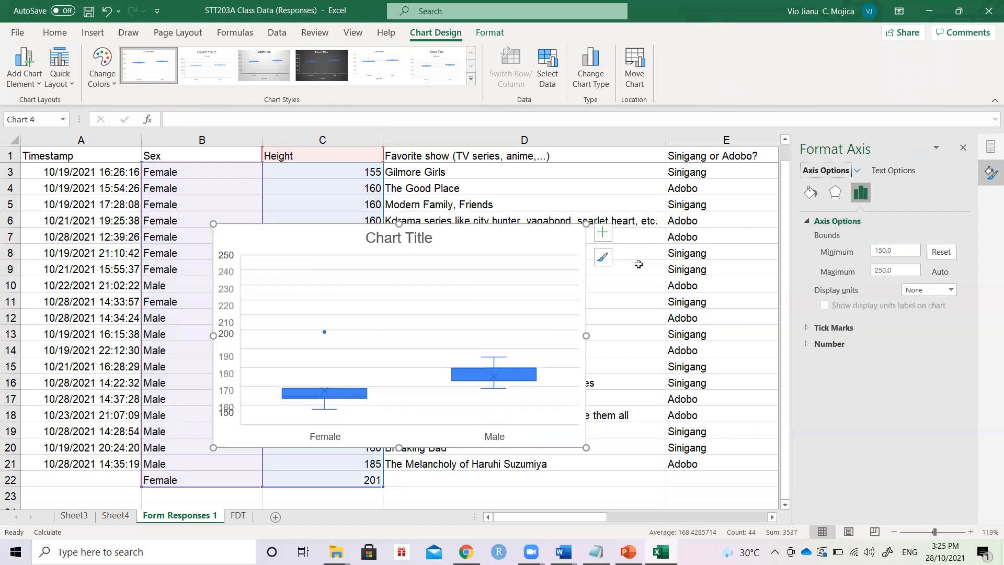
Move the box plot over the favorite show column and stretch it taller, up to the header row
{"action": "left_click_drag", "start_coordinate": [346, 226], "coordinate": [481, 188]}
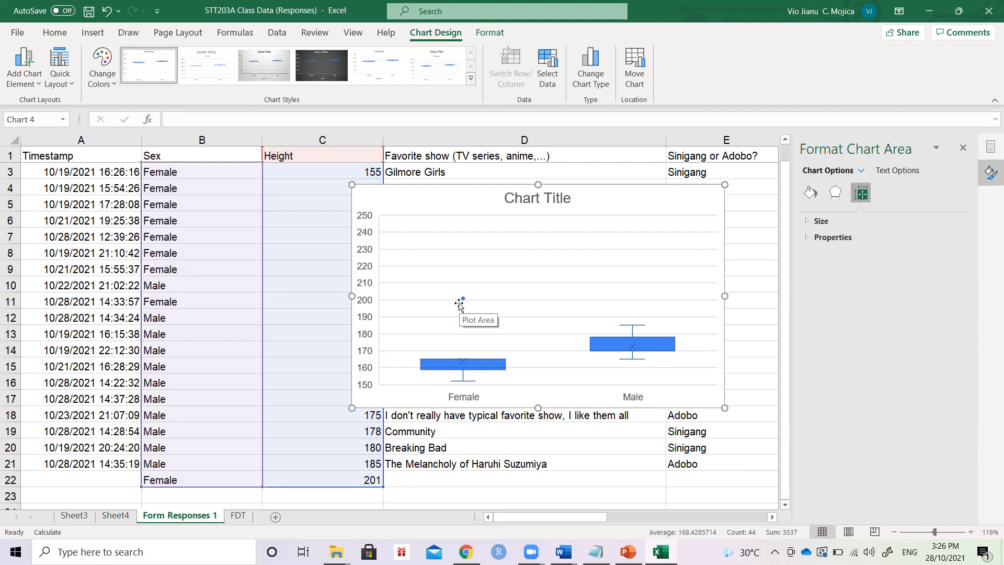
{"action": "left_click", "coordinate": [468, 188]}
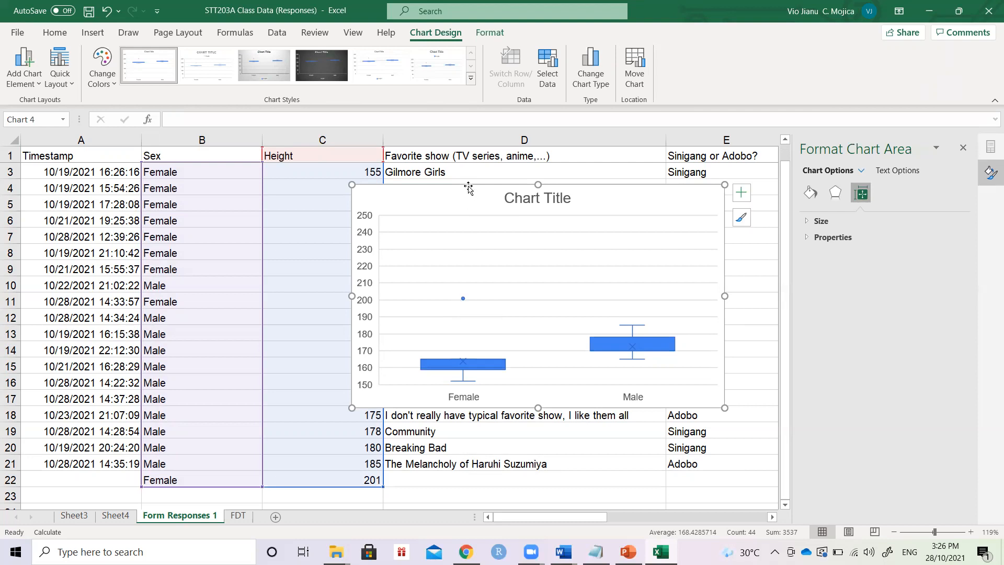
{"action": "left_click_drag", "start_coordinate": [538, 184], "coordinate": [538, 148]}
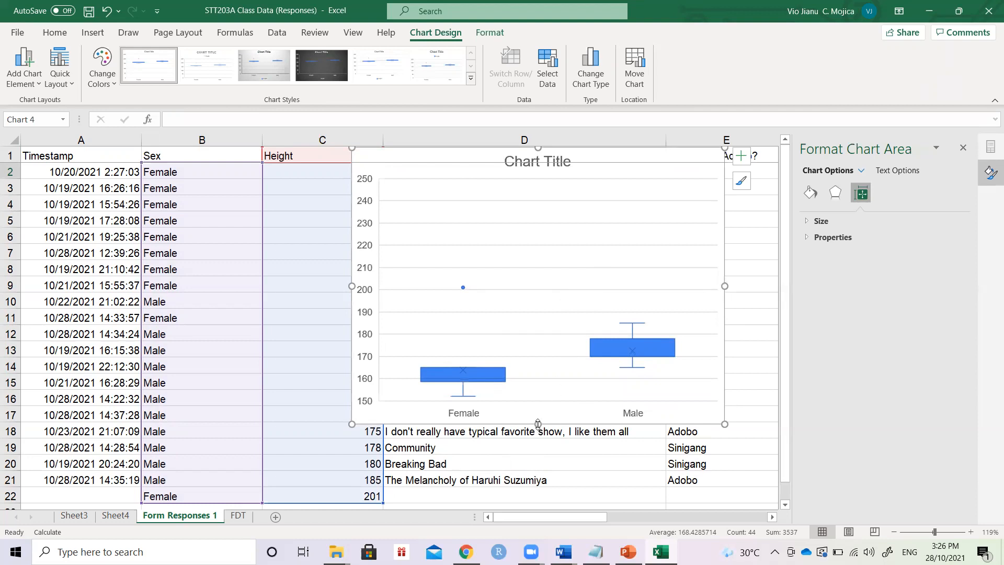
{"action": "mouse_move", "coordinate": [470, 377]}
Delete the box plot and clear the sex and height entries in row 22
{"action": "key", "text": "Delete"}
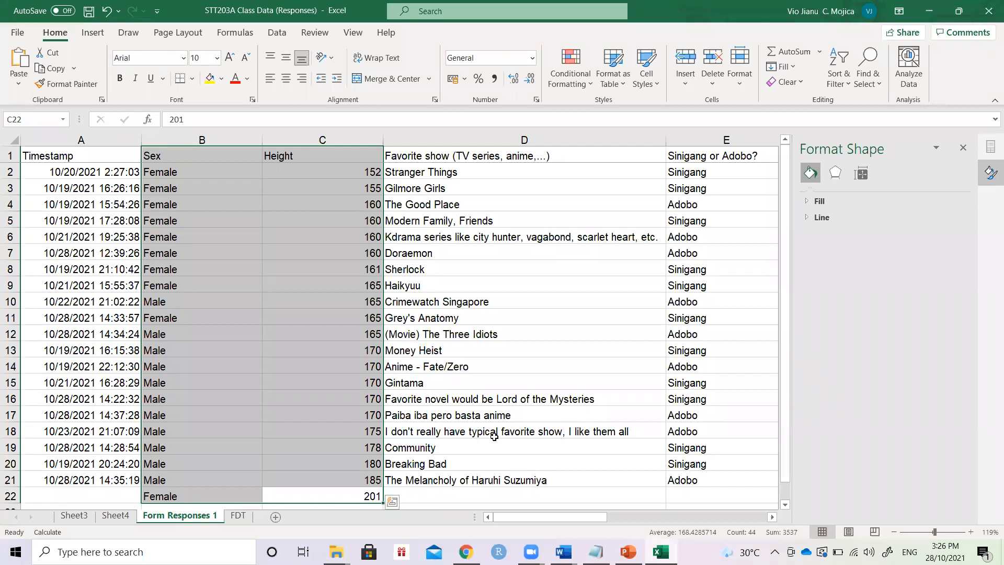
{"action": "left_click_drag", "start_coordinate": [345, 491], "coordinate": [345, 494]}
{"action": "key", "text": "Delete"}
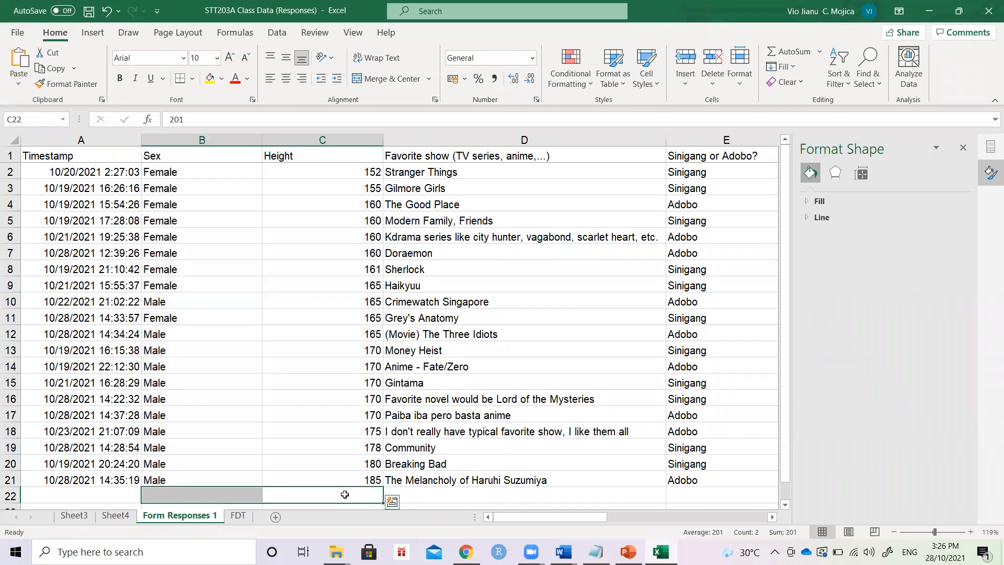
Select the Sex and Height headers in row 1 to point out the two charted variables
{"action": "key", "text": "Up"}
{"action": "key", "text": "Up"}
{"action": "key", "text": "Up"}
{"action": "key", "text": "Up"}
{"action": "key", "text": "Up"}
{"action": "key", "text": "Up"}
{"action": "key", "text": "Up"}
{"action": "key", "text": "Up"}
{"action": "key", "text": "Up"}
{"action": "key", "text": "Up"}
{"action": "key", "text": "Up"}
{"action": "key", "text": "Up"}
{"action": "key", "text": "Up"}
{"action": "key", "text": "Up"}
{"action": "key", "text": "Up"}
{"action": "key", "text": "Up"}
{"action": "key", "text": "Up"}
{"action": "key", "text": "Up"}
{"action": "key", "text": "Up"}
{"action": "key", "text": "Up"}
{"action": "key", "text": "Up"}
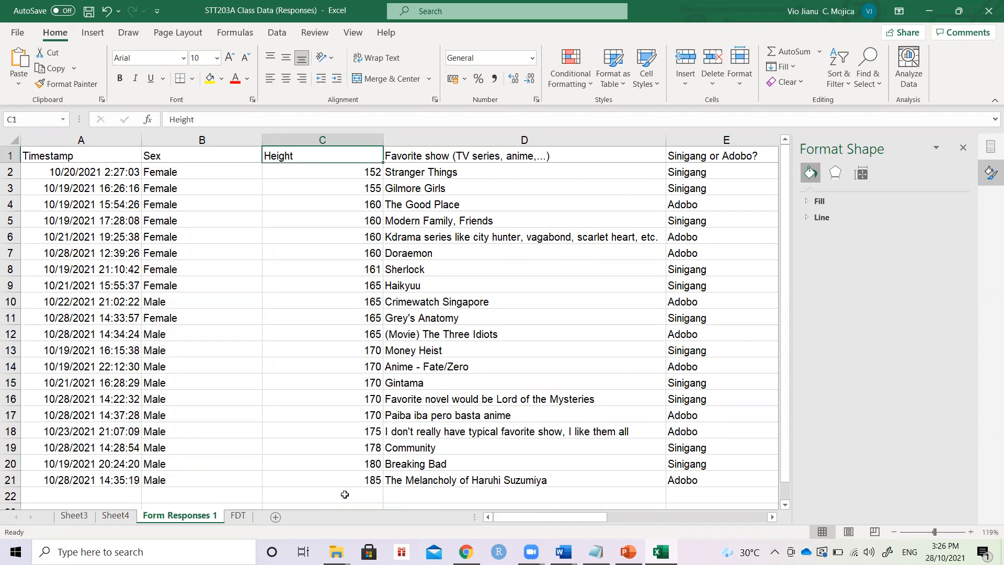
{"action": "key", "text": "Left"}
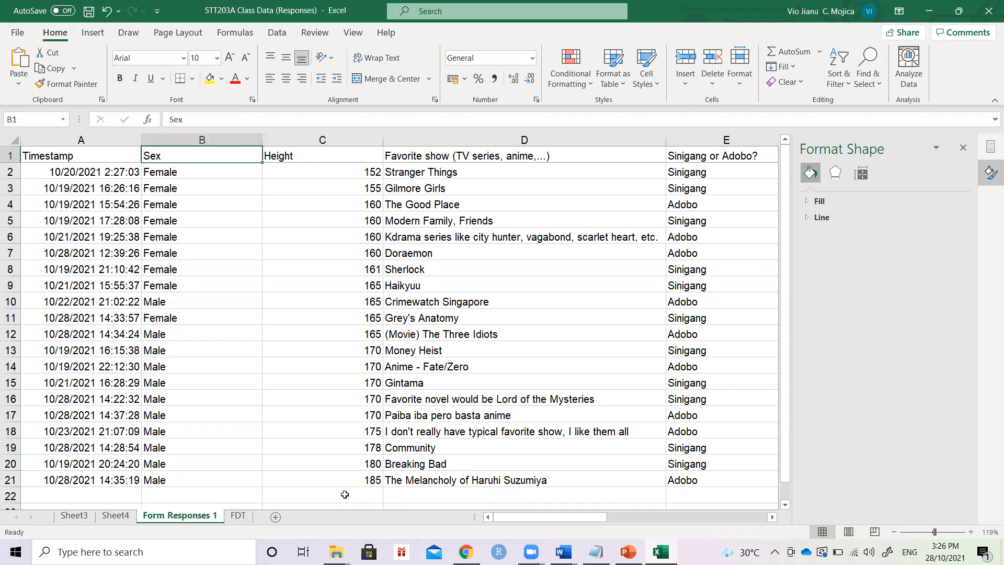
{"action": "key", "text": "shift+Right"}
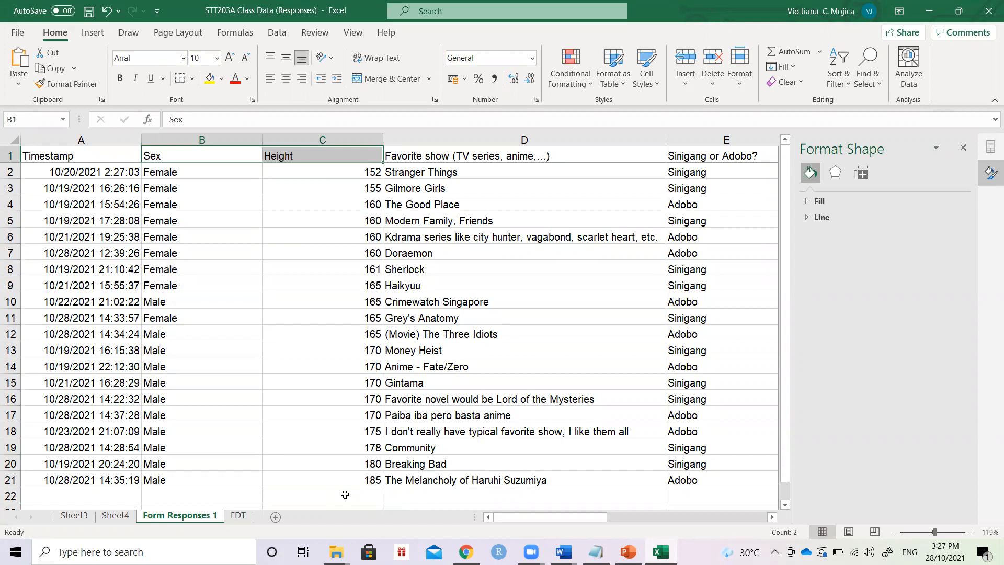
Select the Number of siblings column from its header to row 21 and display the chart insertion commands
{"action": "key", "text": "Right"}
{"action": "key", "text": "Right"}
{"action": "key", "text": "Right"}
{"action": "key", "text": "Right"}
{"action": "key", "text": "Right"}
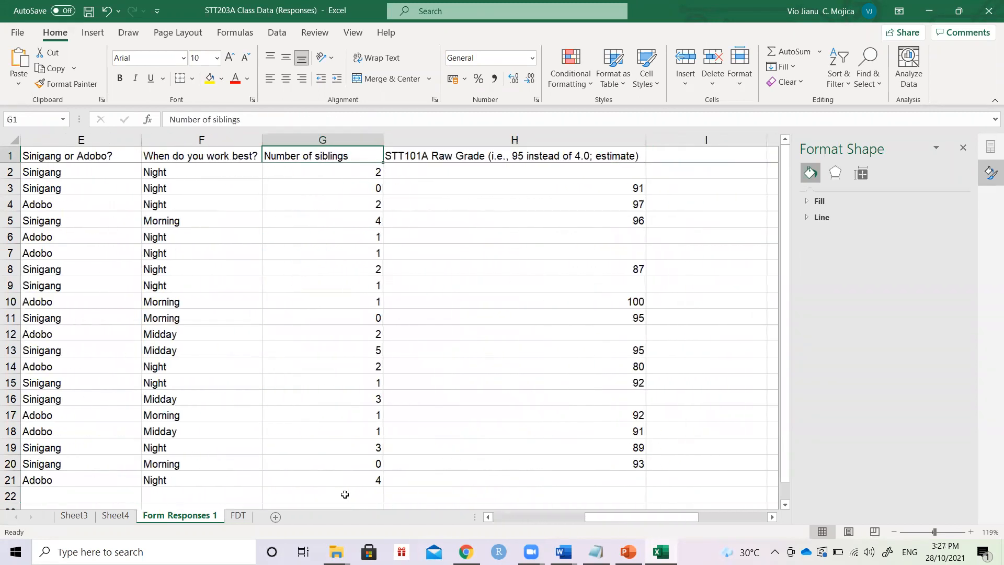
{"action": "key", "text": "shift+Down"}
{"action": "key", "text": "shift+Down"}
{"action": "key", "text": "shift+Down"}
{"action": "key", "text": "shift+Down"}
{"action": "key", "text": "shift+Down"}
{"action": "key", "text": "shift+Down"}
{"action": "key", "text": "shift+Down"}
{"action": "key", "text": "shift+Down"}
{"action": "key", "text": "shift+Down"}
{"action": "key", "text": "shift+Down"}
{"action": "key", "text": "shift+Down"}
{"action": "key", "text": "shift+Down"}
{"action": "key", "text": "shift+Down"}
{"action": "key", "text": "shift+Down"}
{"action": "key", "text": "shift+Down"}
{"action": "key", "text": "shift+Down"}
{"action": "key", "text": "shift+Down"}
{"action": "key", "text": "shift+Down"}
{"action": "key", "text": "shift+Down"}
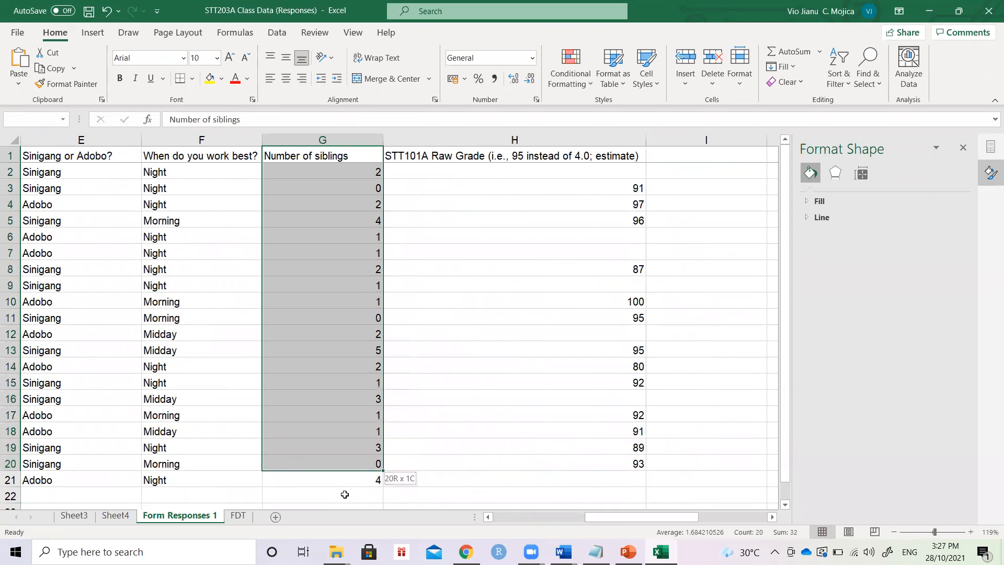
{"action": "key", "text": "shift+Down"}
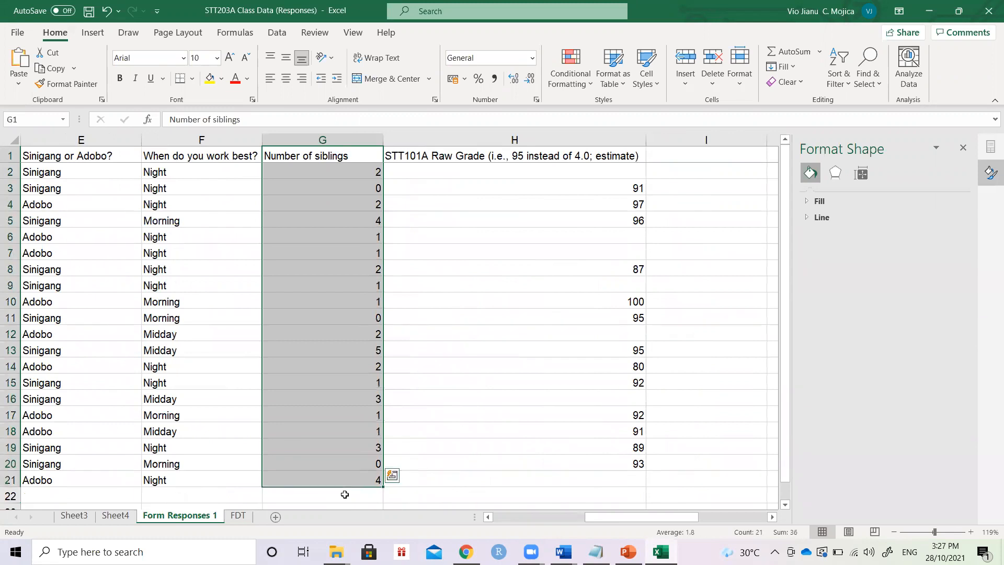
{"action": "left_click", "coordinate": [102, 32]}
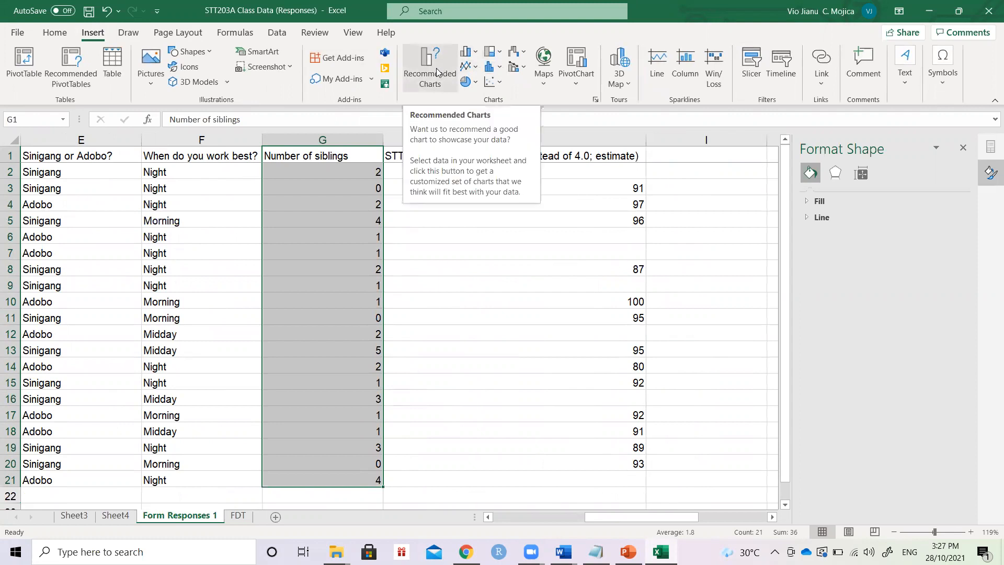
Select only the sibling counts in G2 to G21, leaving out the header
{"action": "left_click", "coordinate": [354, 156]}
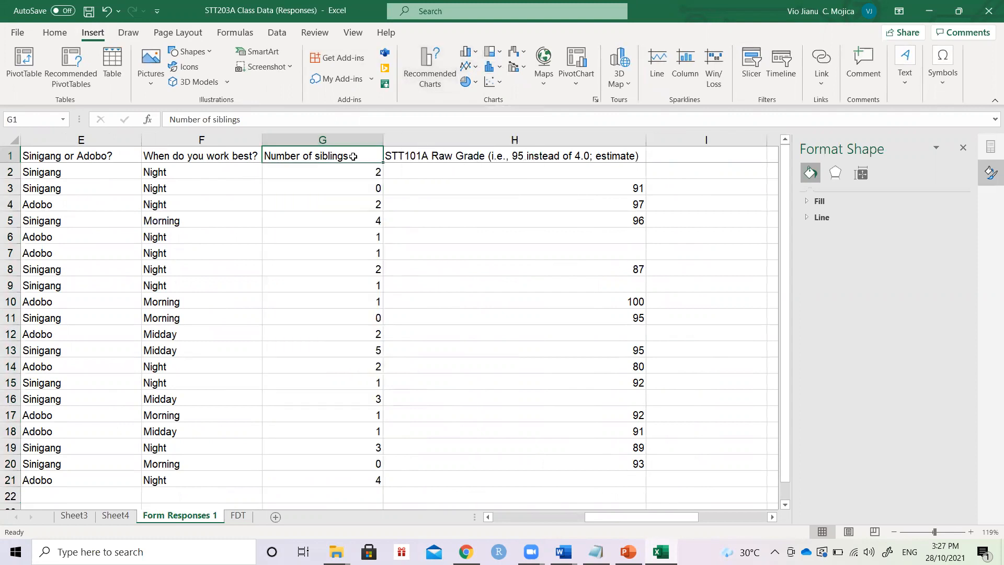
{"action": "key", "text": "Down"}
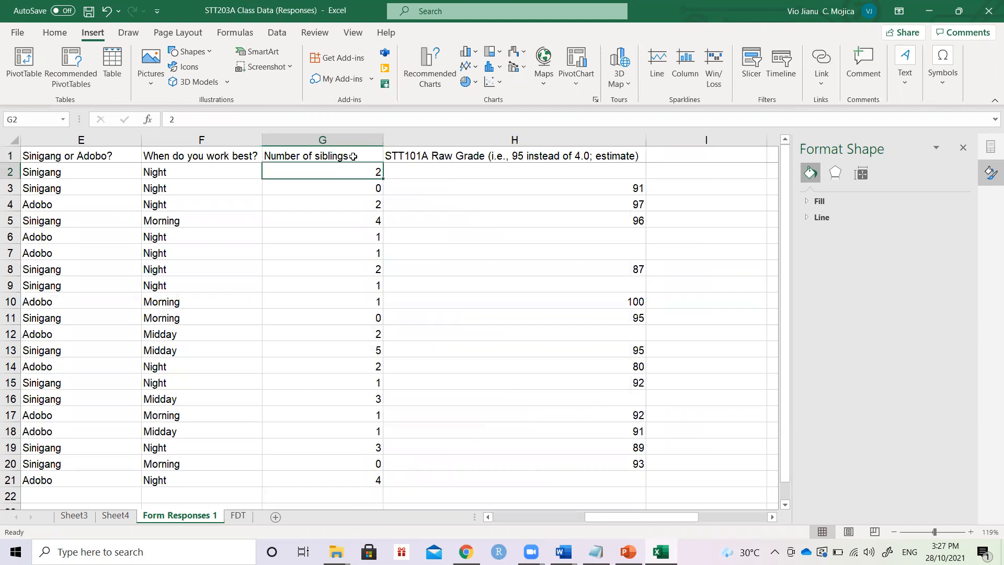
{"action": "key", "text": "shift+Down"}
{"action": "key", "text": "shift+Down"}
{"action": "key", "text": "shift+Down"}
{"action": "key", "text": "shift+Down"}
{"action": "key", "text": "shift+Down"}
{"action": "key", "text": "shift+Down"}
{"action": "key", "text": "shift+Down"}
{"action": "key", "text": "shift+Down"}
{"action": "key", "text": "shift+Down"}
{"action": "key", "text": "shift+Down"}
{"action": "key", "text": "shift+Down"}
{"action": "key", "text": "shift+Down"}
{"action": "key", "text": "shift+Down"}
{"action": "key", "text": "shift+Down"}
{"action": "key", "text": "shift+Down"}
{"action": "key", "text": "shift+Down"}
{"action": "key", "text": "shift+Down"}
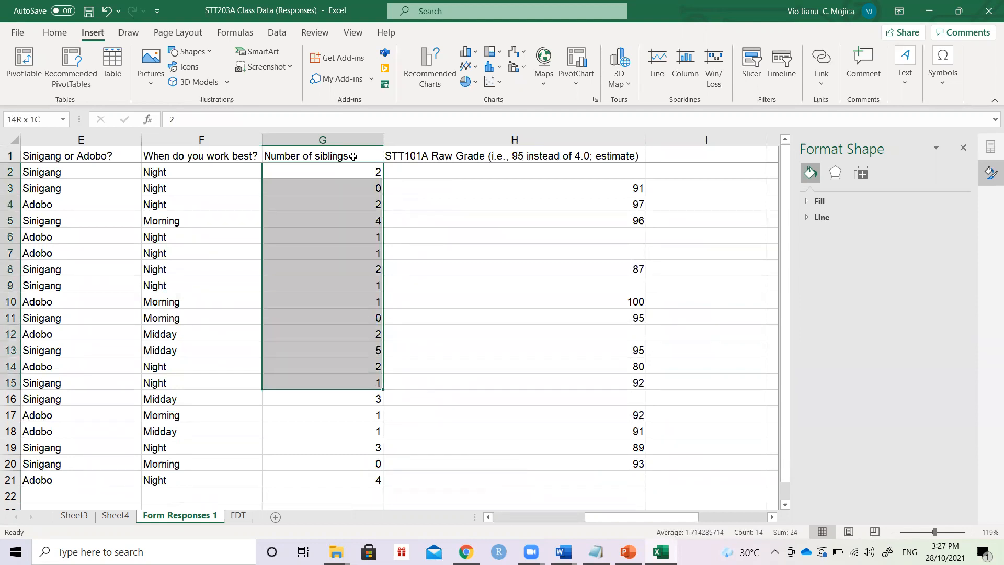
{"action": "key", "text": "shift+Down"}
{"action": "key", "text": "shift+Down"}
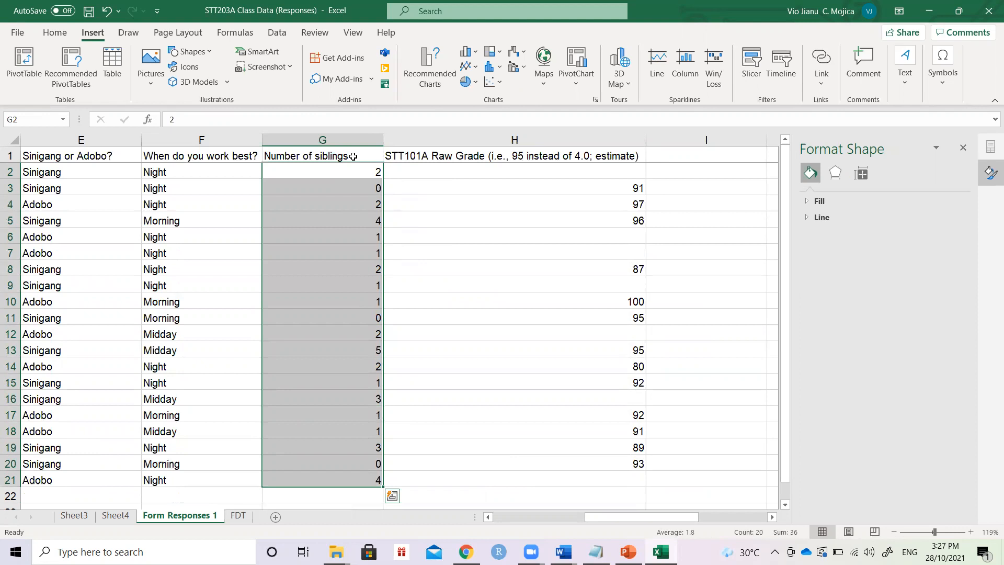
Go back to the Height column and examine its values, selecting from the header down to row 15
{"action": "key", "text": "Up"}
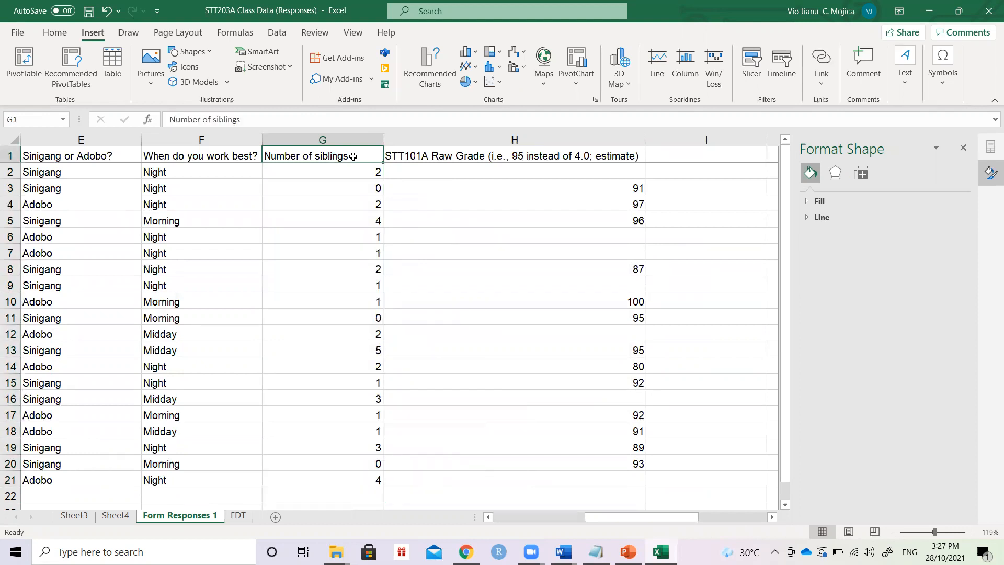
{"action": "key", "text": "Left"}
{"action": "key", "text": "Left"}
{"action": "key", "text": "Left"}
{"action": "key", "text": "Left"}
{"action": "key", "text": "Left"}
{"action": "key", "text": "Left"}
{"action": "key", "text": "Right"}
{"action": "key", "text": "Right"}
{"action": "key", "text": "Right"}
{"action": "key", "text": "Left"}
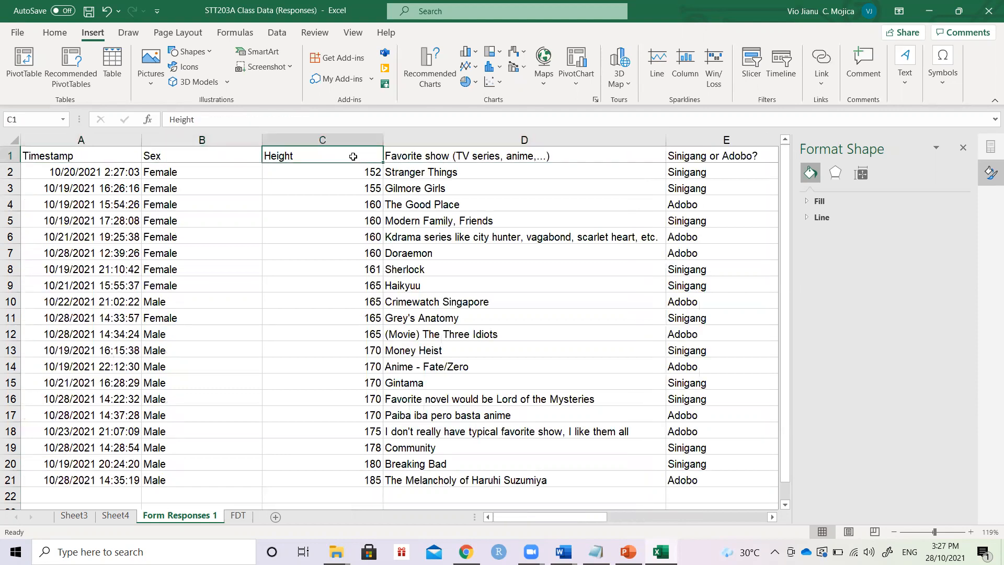
{"action": "key", "text": "shift+Down"}
{"action": "key", "text": "shift+Down"}
{"action": "key", "text": "shift+Down"}
{"action": "key", "text": "shift+Down"}
{"action": "key", "text": "shift+Down"}
{"action": "key", "text": "shift+Down"}
{"action": "key", "text": "shift+Down"}
{"action": "key", "text": "shift+Down"}
{"action": "key", "text": "shift+Down"}
{"action": "key", "text": "shift+Down"}
{"action": "key", "text": "shift+Down"}
{"action": "key", "text": "shift+Down"}
{"action": "key", "text": "shift+Down"}
{"action": "key", "text": "shift+Down"}
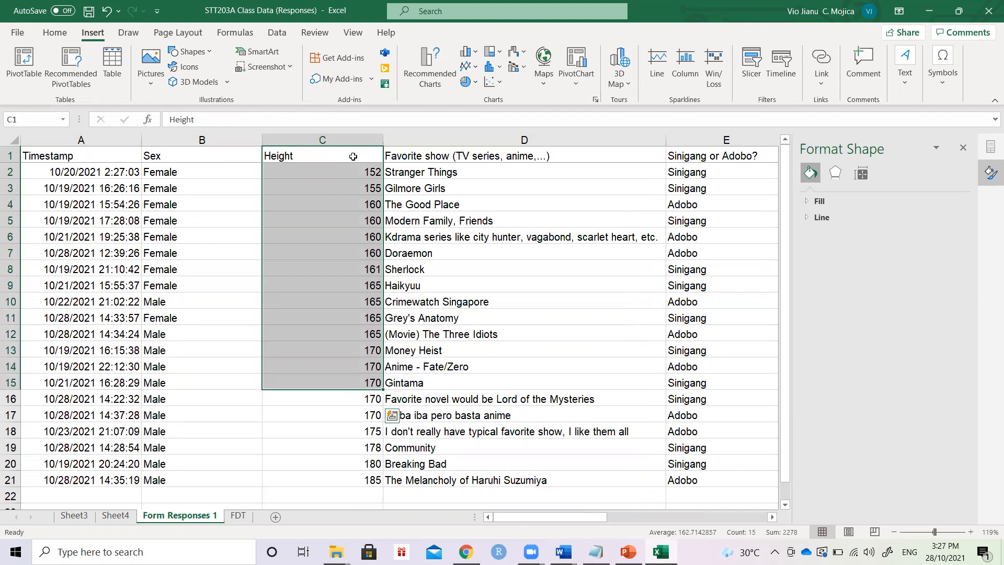
{"action": "key", "text": "Down"}
{"action": "key", "text": "Down"}
{"action": "key", "text": "Down"}
{"action": "key", "text": "Up"}
{"action": "key", "text": "Up"}
{"action": "key", "text": "Up"}
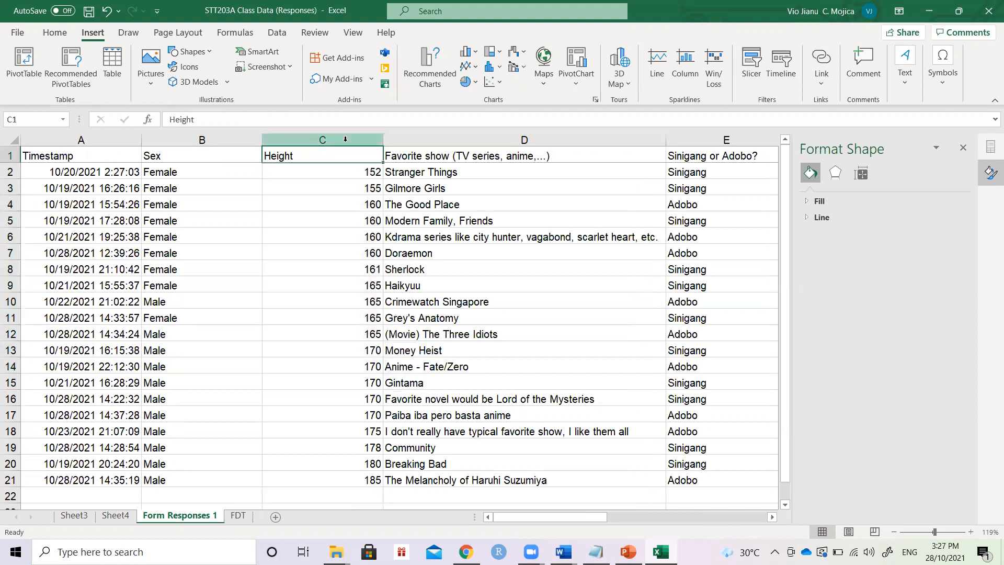
Review the column headers from Height across to STT101A Raw Grade and back to Timestamp and Sex
{"action": "key", "text": "Right"}
{"action": "key", "text": "Right"}
{"action": "key", "text": "Right"}
{"action": "key", "text": "Right"}
{"action": "key", "text": "Right"}
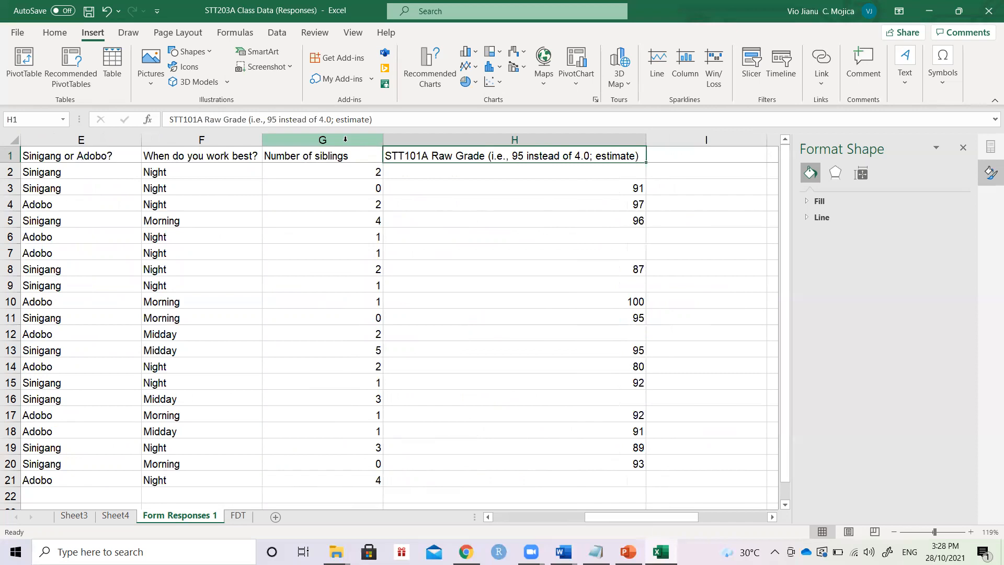
{"action": "key", "text": "Left"}
{"action": "key", "text": "Left"}
{"action": "key", "text": "Left"}
{"action": "key", "text": "Left"}
{"action": "key", "text": "Left"}
{"action": "key", "text": "Left"}
{"action": "key", "text": "Left"}
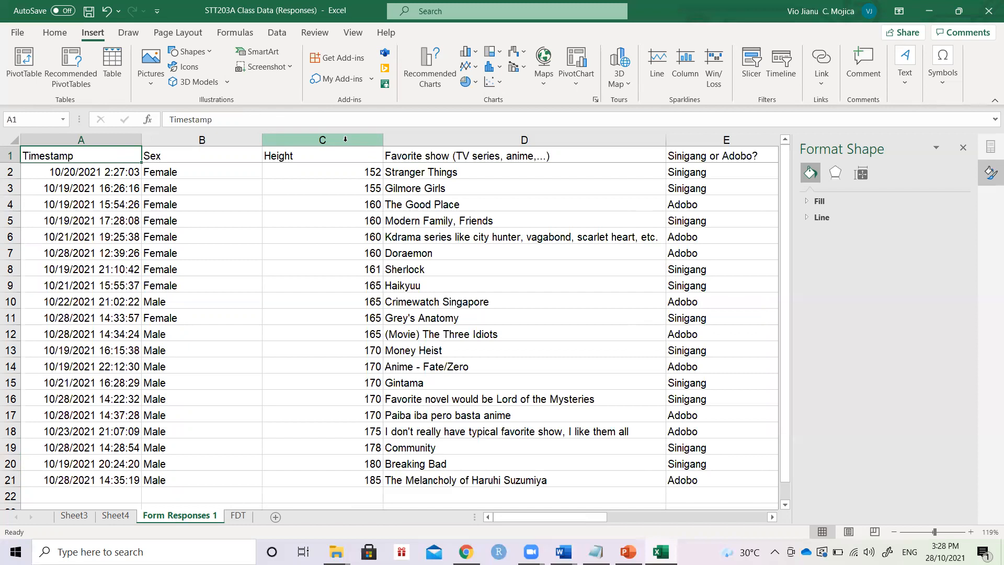
{"action": "key", "text": "Right"}
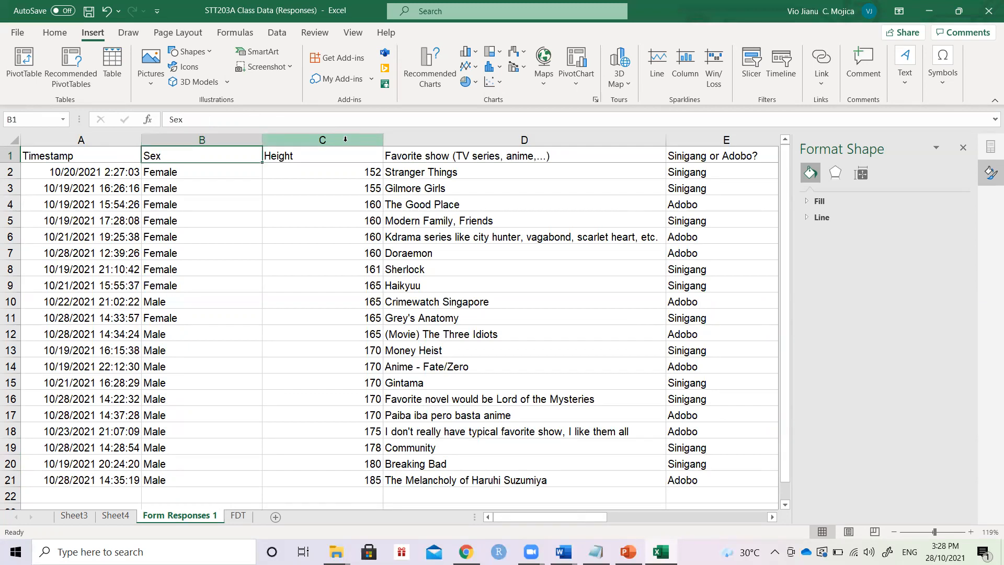
Move the STT101A Raw Grade column so it sits between the Height and Favorite show columns
{"action": "scroll", "coordinate": [487, 216], "scroll_direction": "down", "scroll_amount": 2}
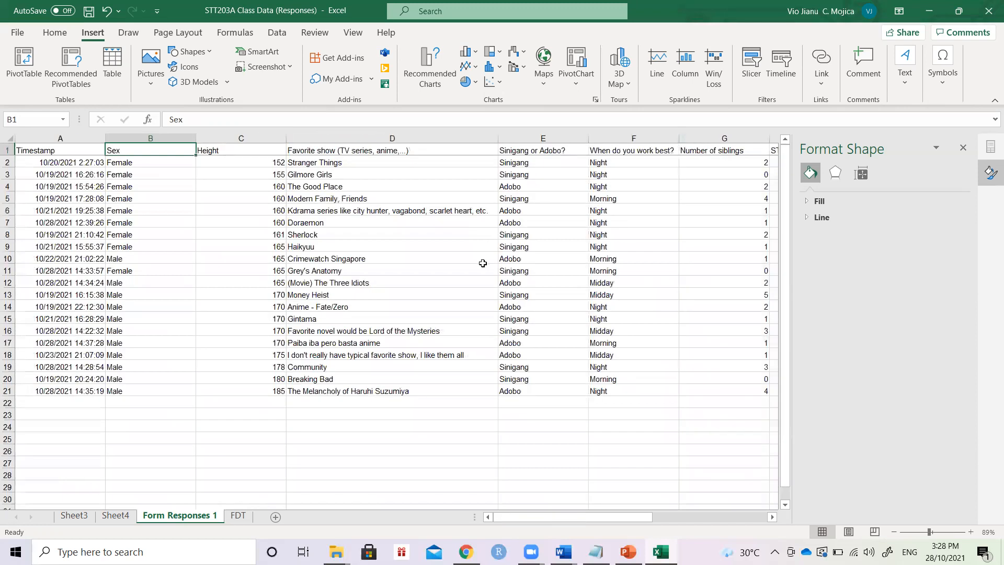
{"action": "scroll", "coordinate": [568, 291], "scroll_direction": "right", "scroll_amount": 3}
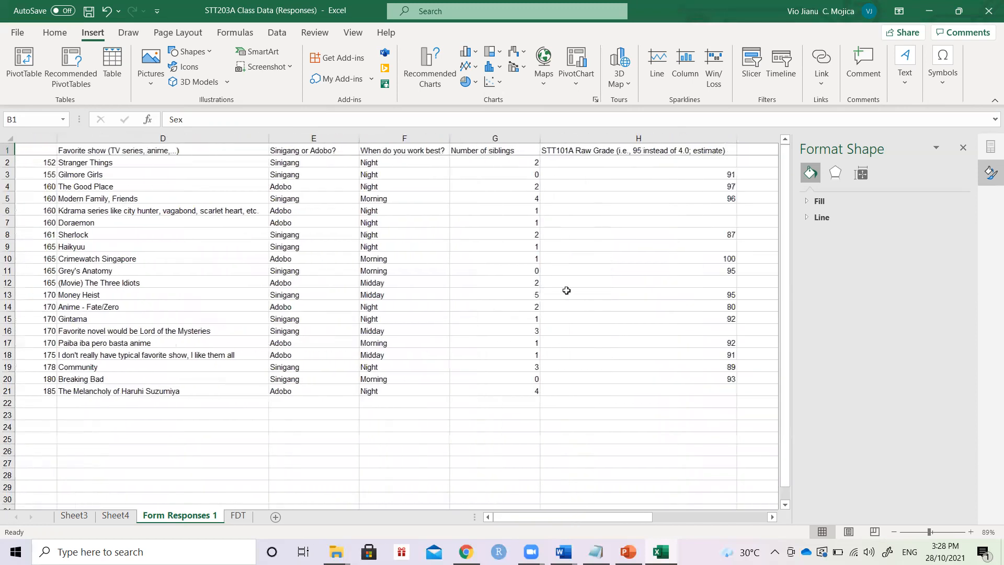
{"action": "scroll", "coordinate": [650, 148], "scroll_direction": "left", "scroll_amount": 1}
{"action": "left_click", "coordinate": [651, 140]}
{"action": "right_click", "coordinate": [651, 140]}
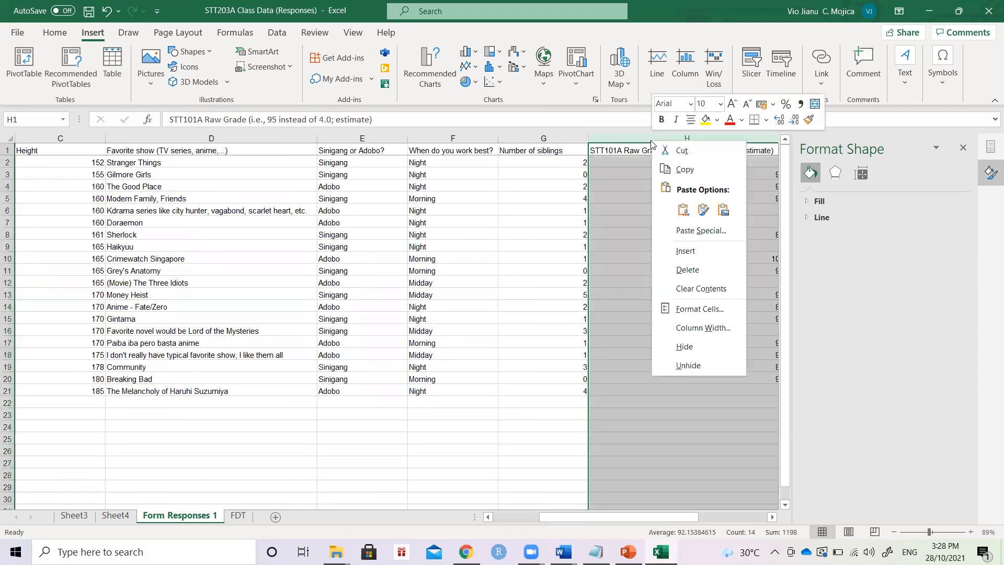
{"action": "left_click", "coordinate": [682, 152]}
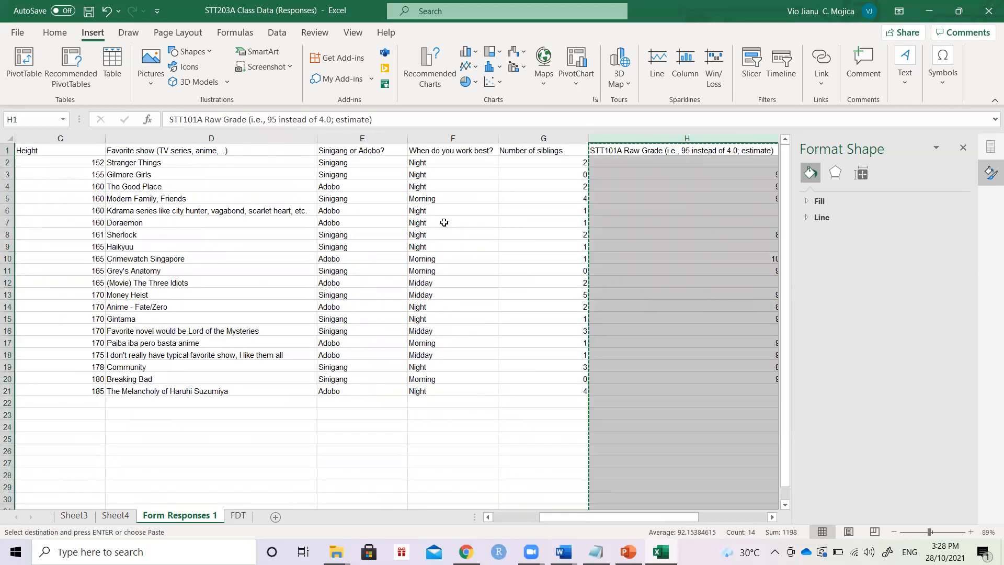
{"action": "scroll", "coordinate": [443, 223], "scroll_direction": "left", "scroll_amount": 2}
{"action": "left_click", "coordinate": [314, 138]}
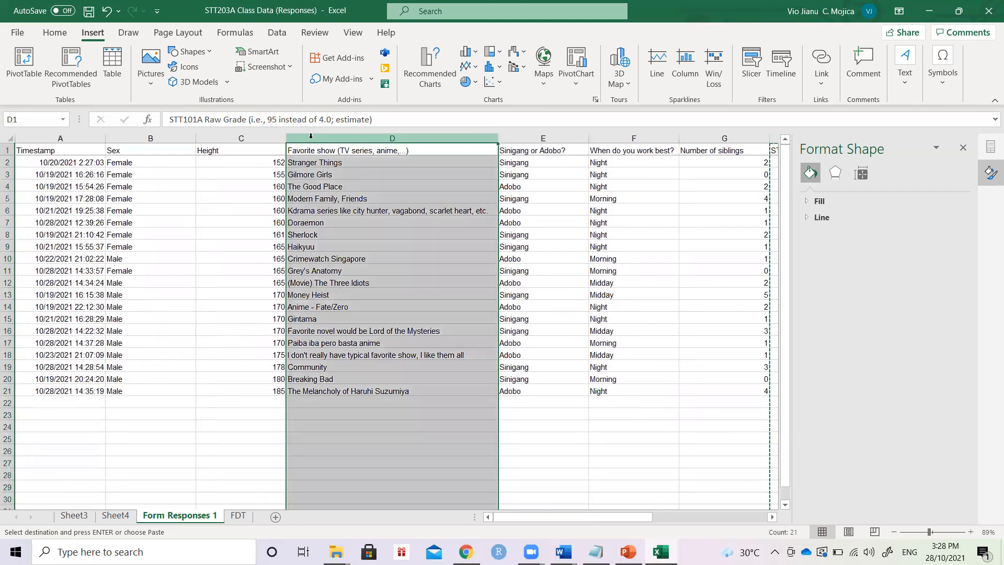
{"action": "right_click", "coordinate": [314, 138]}
{"action": "left_click", "coordinate": [349, 251]}
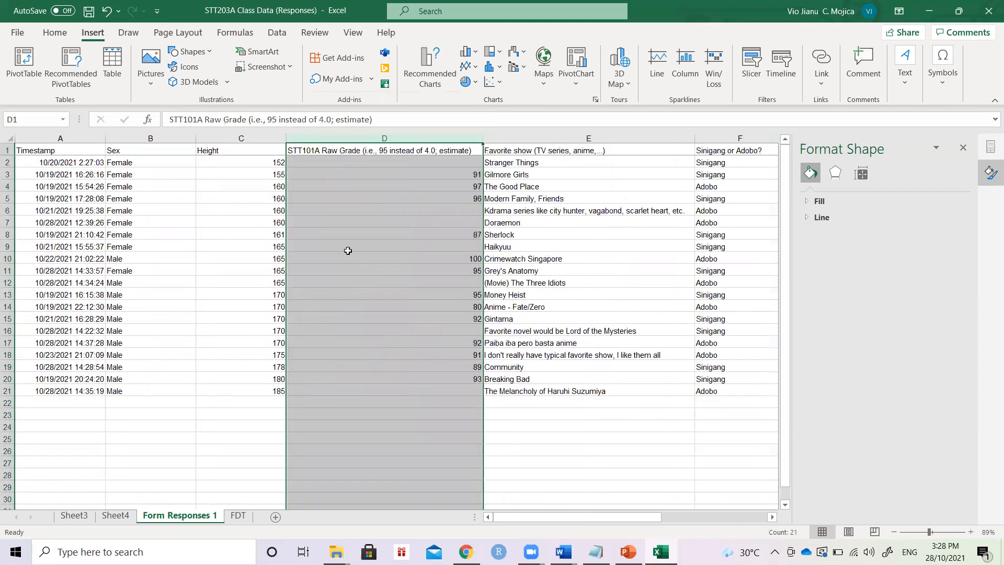
Select the Height and STT101A Raw Grade columns together, from their headers down to row 21
{"action": "left_click", "coordinate": [266, 150]}
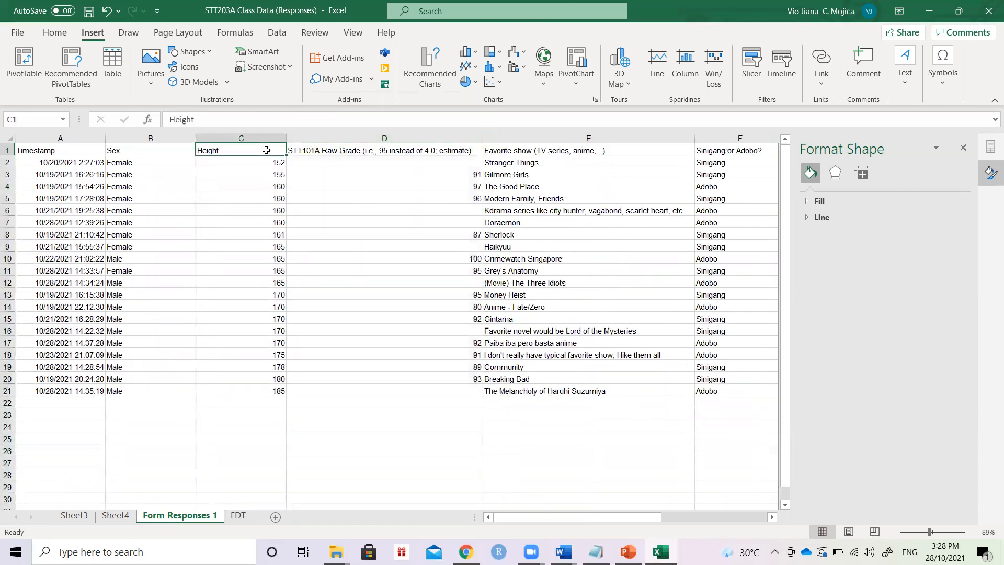
{"action": "scroll", "coordinate": [266, 150], "scroll_direction": "up", "scroll_amount": 3}
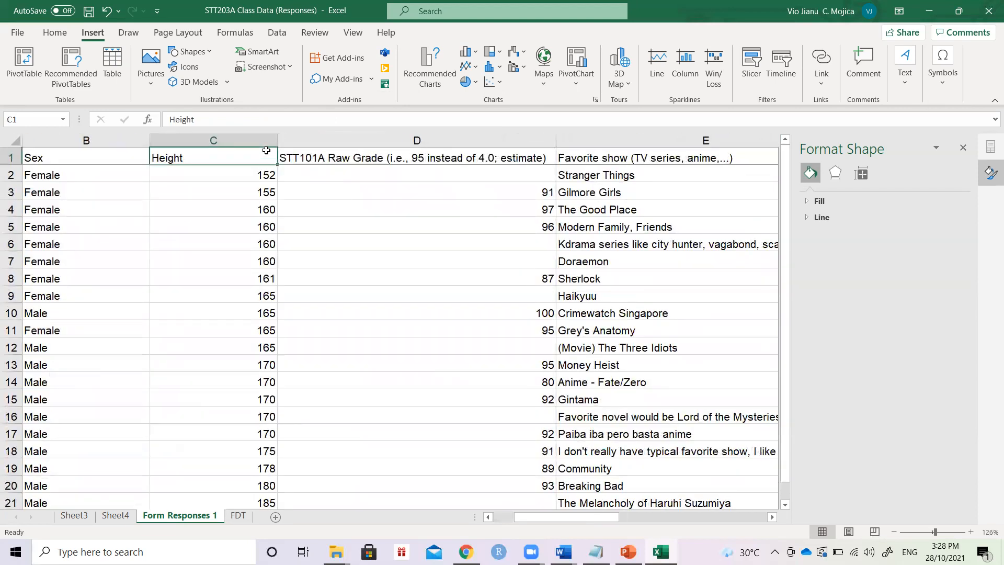
{"action": "scroll", "coordinate": [270, 221], "scroll_direction": "down", "scroll_amount": 1}
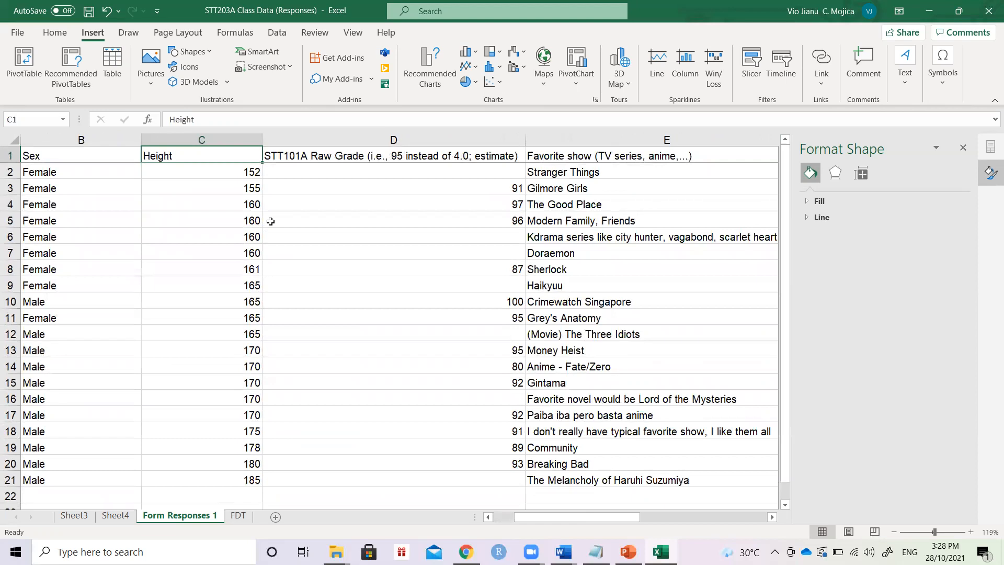
{"action": "key", "text": "shift+Right"}
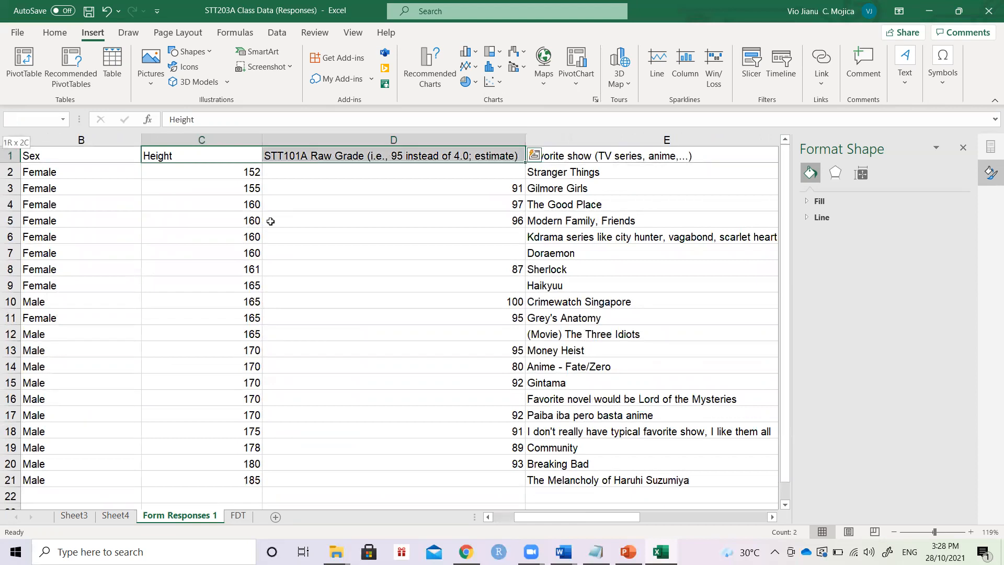
{"action": "key", "text": "shift+Down"}
{"action": "key", "text": "shift+Down"}
{"action": "key", "text": "shift+Down"}
{"action": "key", "text": "shift+Down"}
{"action": "key", "text": "shift+Down"}
{"action": "key", "text": "shift+Down"}
{"action": "key", "text": "shift+Down"}
{"action": "key", "text": "shift+Down"}
{"action": "key", "text": "shift+Down"}
{"action": "key", "text": "shift+Down"}
{"action": "key", "text": "shift+Down"}
{"action": "key", "text": "shift+Down"}
{"action": "key", "text": "shift+Down"}
{"action": "key", "text": "shift+Down"}
{"action": "key", "text": "shift+Down"}
{"action": "key", "text": "shift+Down"}
{"action": "key", "text": "shift+Down"}
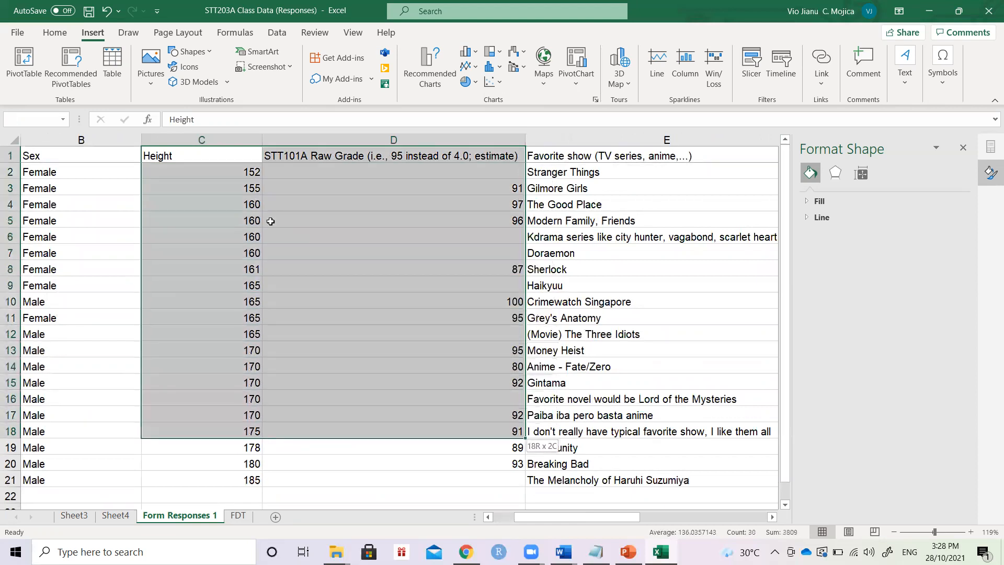
{"action": "key", "text": "shift+Down"}
{"action": "key", "text": "shift+Down"}
{"action": "key", "text": "shift+Down"}
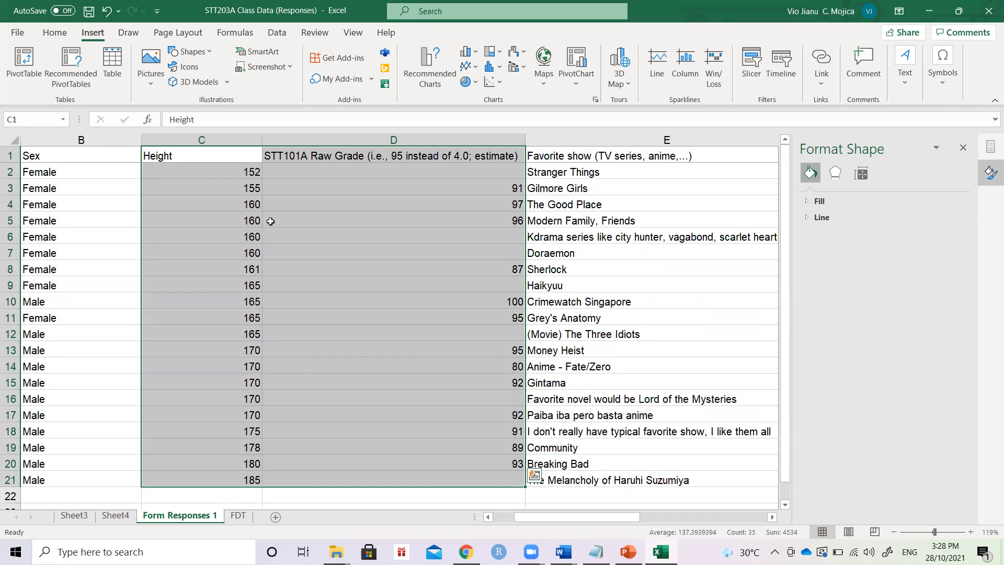
Insert a markers-only scatter chart of raw grade against height and enlarge it
{"action": "left_click", "coordinate": [491, 82]}
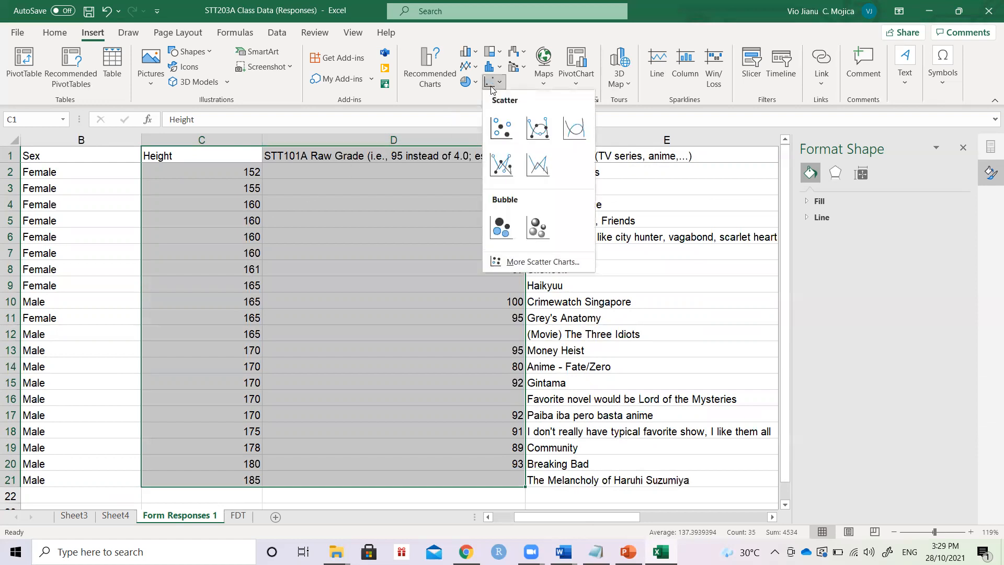
{"action": "left_click", "coordinate": [496, 124]}
{"action": "left_click_drag", "start_coordinate": [585, 370], "coordinate": [681, 458]}
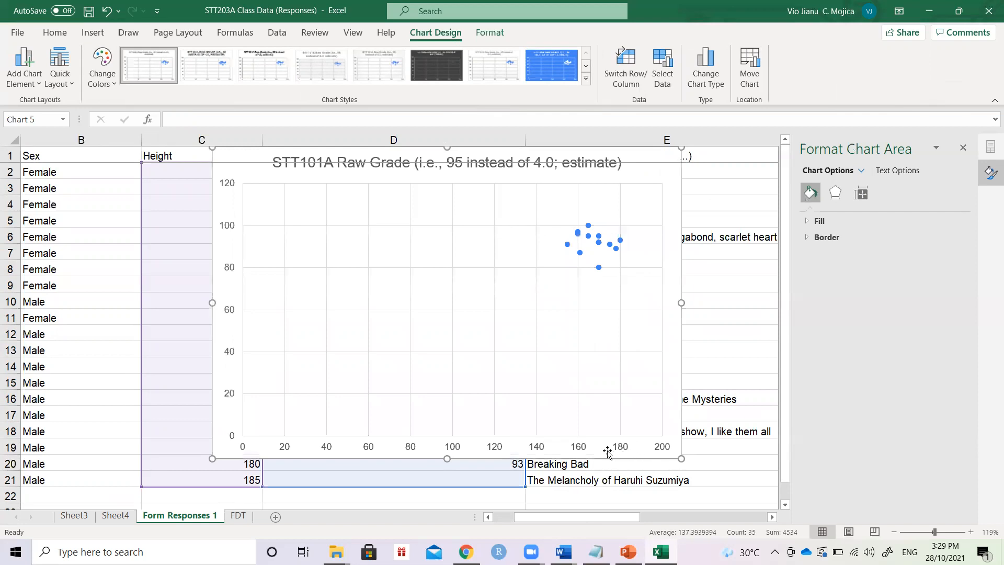
Set the minimum bound of the scatter chart's horizontal axis to 150
{"action": "left_click", "coordinate": [574, 451]}
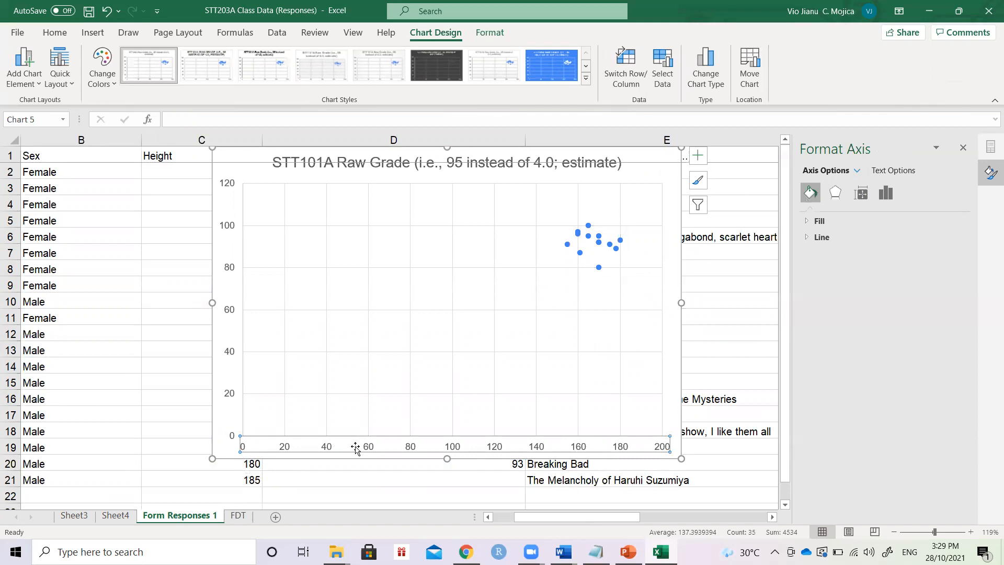
{"action": "left_click", "coordinate": [885, 194]}
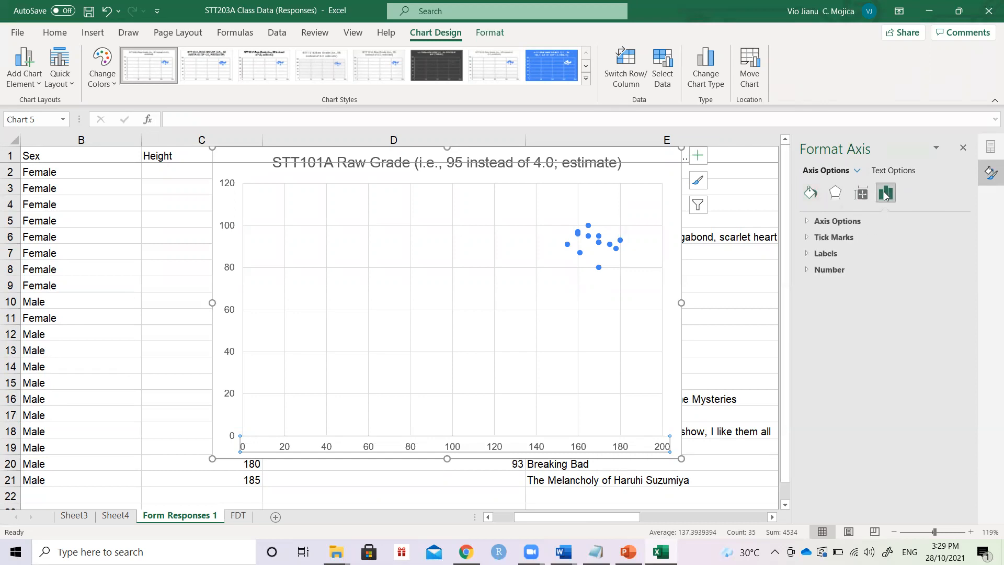
{"action": "left_click", "coordinate": [847, 221]}
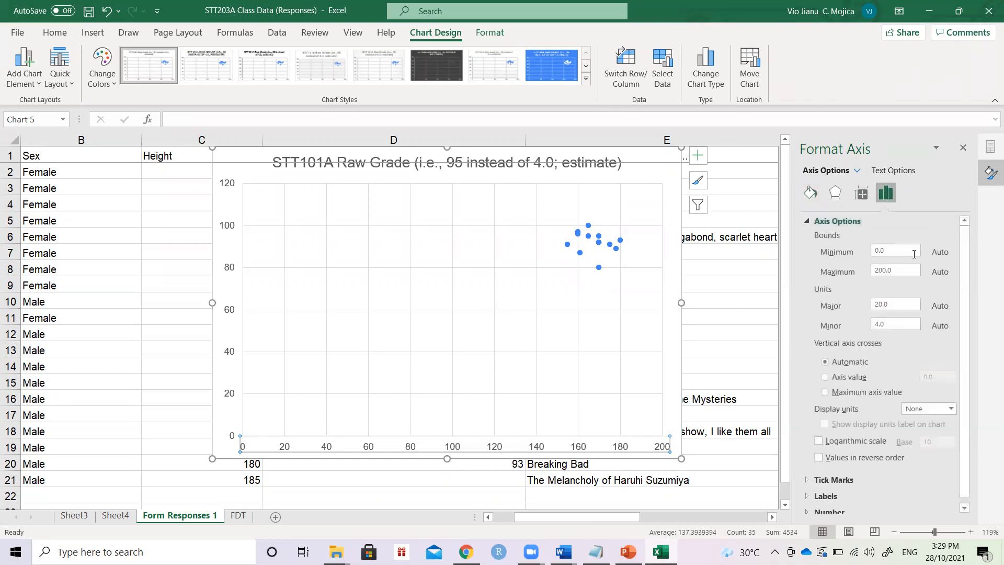
{"action": "left_click", "coordinate": [909, 249]}
{"action": "key", "text": "BackSpace"}
{"action": "key", "text": "BackSpace"}
{"action": "key", "text": "BackSpace"}
{"action": "type", "text": "150"}
{"action": "key", "text": "Return"}
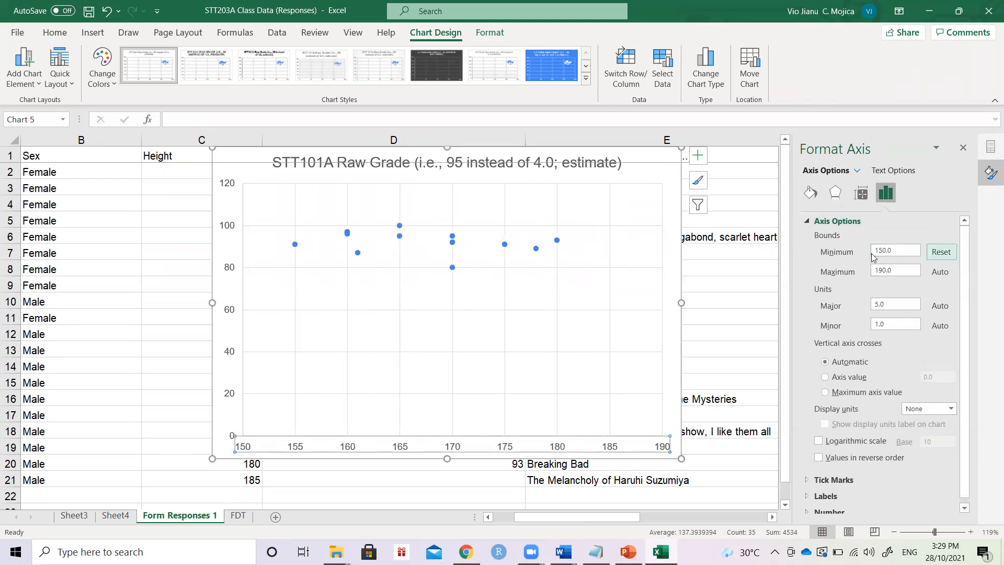
Set the bounds of the scatter chart's vertical axis to a minimum of 80 and a maximum of 100
{"action": "left_click", "coordinate": [225, 231]}
{"action": "left_click", "coordinate": [912, 250]}
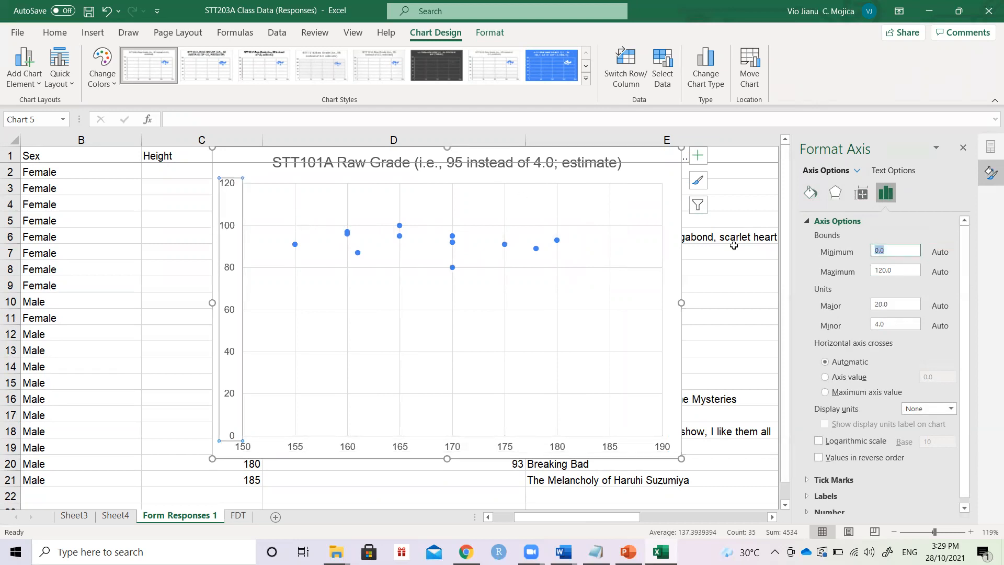
{"action": "type", "text": "80"}
{"action": "key", "text": "Return"}
{"action": "left_click", "coordinate": [898, 272]}
{"action": "type", "text": "100"}
{"action": "key", "text": "Return"}
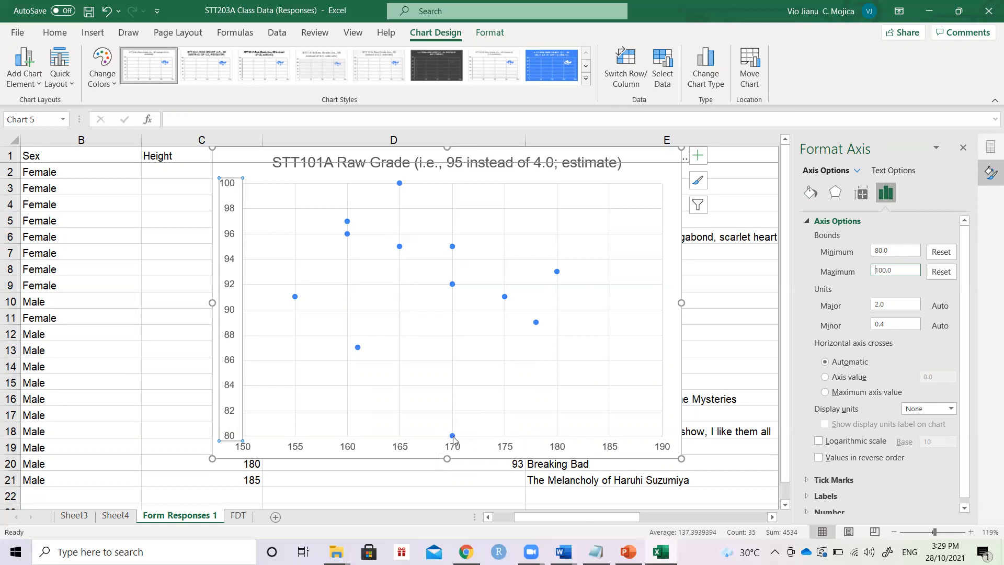
Delete the scatter chart of raw grade against height from the worksheet
{"action": "mouse_move", "coordinate": [452, 438]}
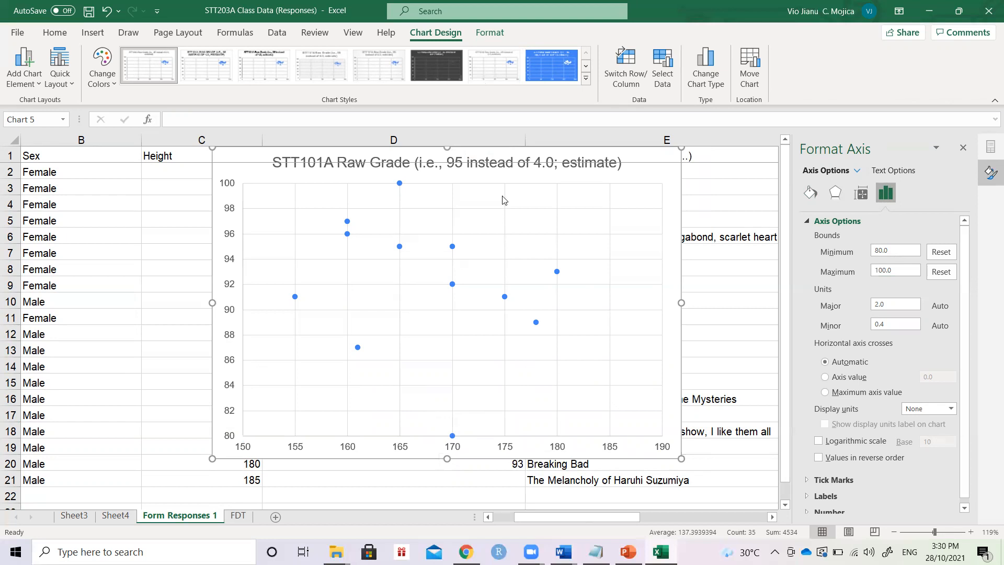
{"action": "mouse_move", "coordinate": [401, 188]}
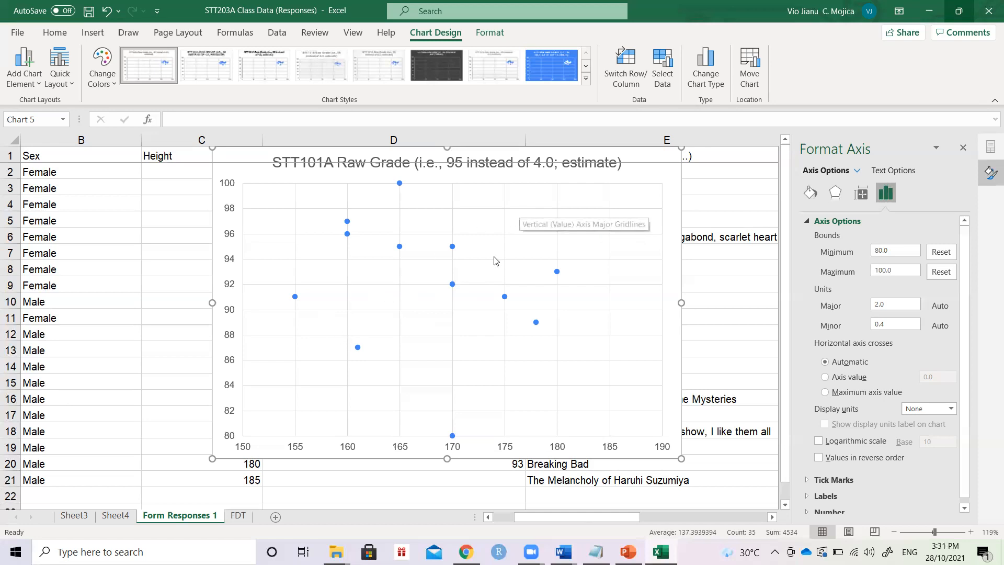
{"action": "left_click", "coordinate": [220, 221]}
{"action": "left_click", "coordinate": [212, 221]}
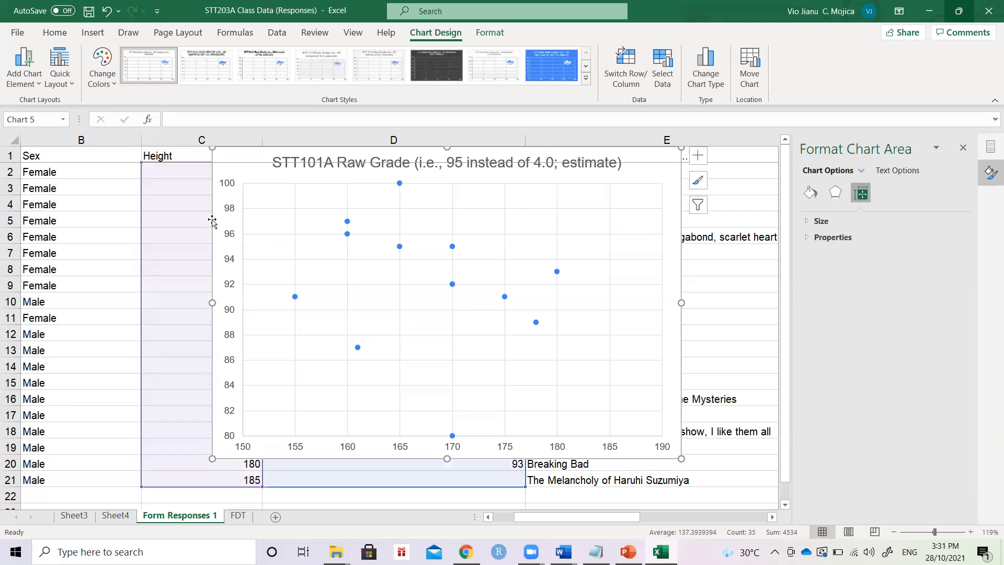
{"action": "key", "text": "Delete"}
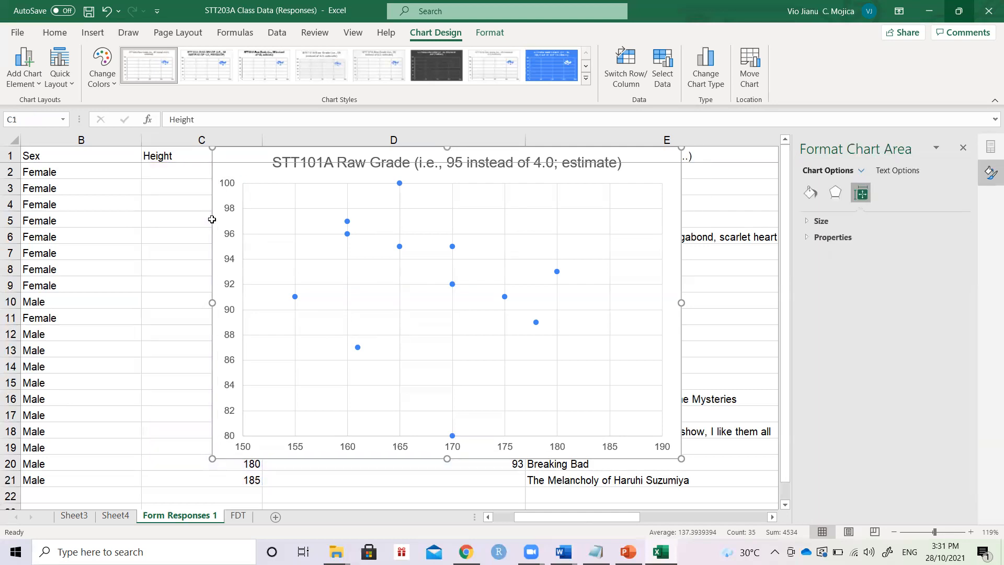
{"action": "left_click", "coordinate": [354, 253]}
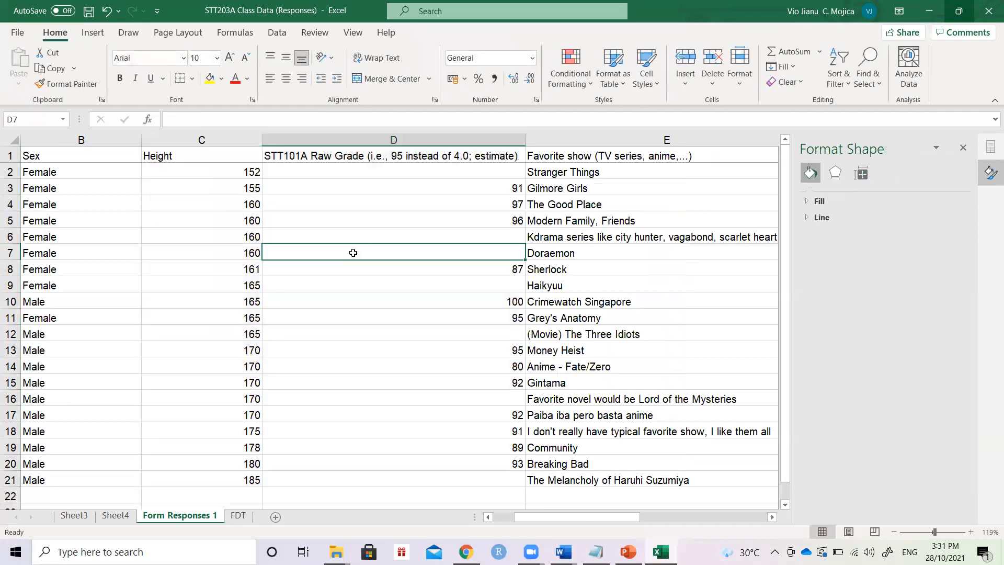
Review the columns across to Number of siblings and return along the header row to Timestamp
{"action": "key", "text": "Right"}
{"action": "key", "text": "Right"}
{"action": "key", "text": "Right"}
{"action": "key", "text": "Right"}
{"action": "key", "text": "Left"}
{"action": "key", "text": "Left"}
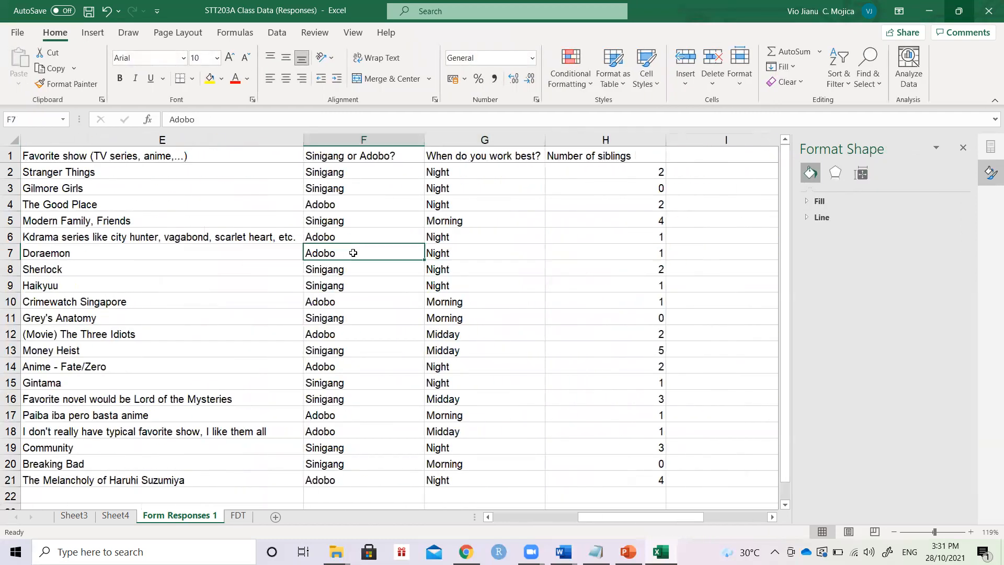
{"action": "key", "text": "Left"}
{"action": "key", "text": "Up"}
{"action": "key", "text": "ctrl+Up"}
{"action": "key", "text": "Right"}
{"action": "key", "text": "Left"}
{"action": "key", "text": "Left"}
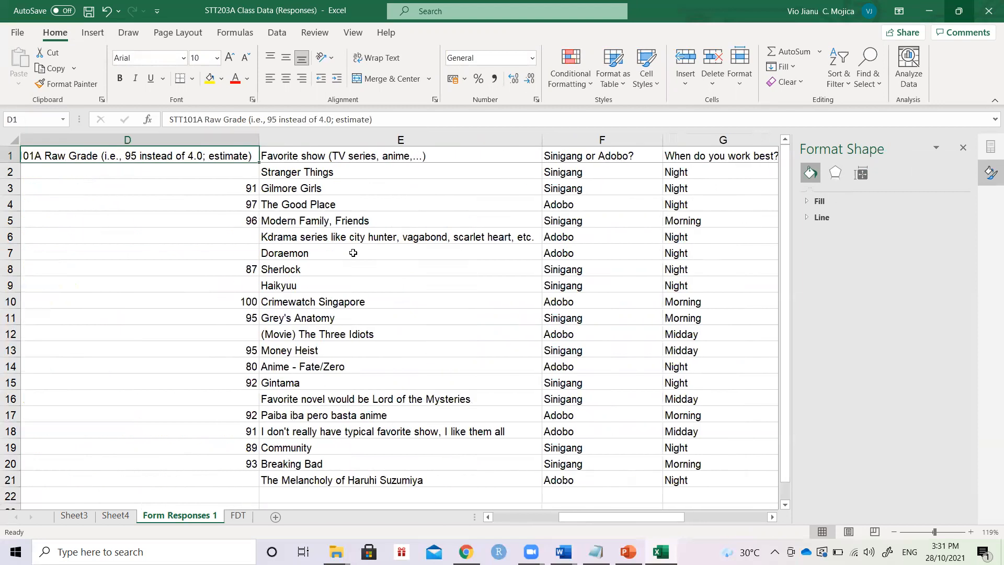
{"action": "key", "text": "Left"}
{"action": "key", "text": "Left"}
{"action": "key", "text": "Left"}
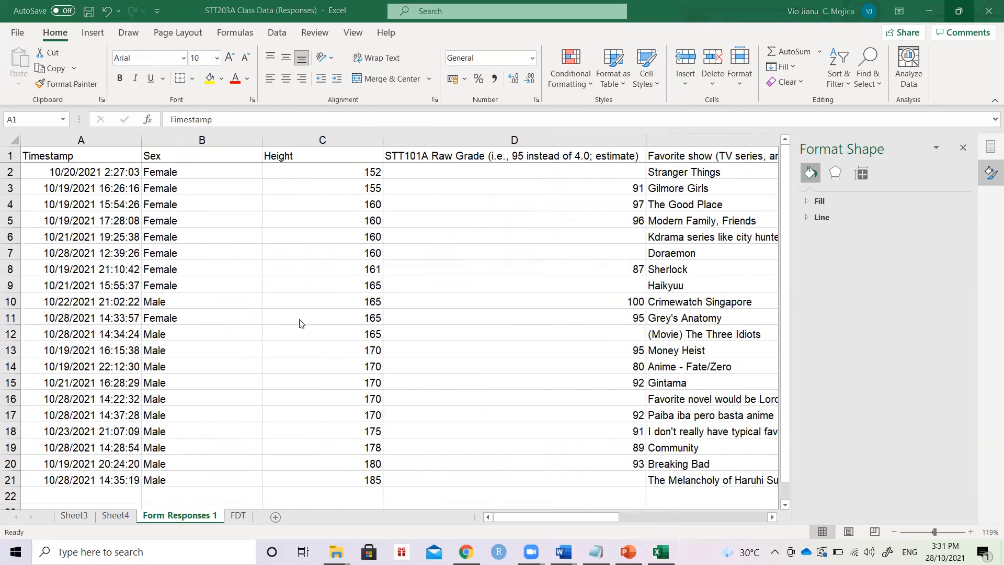
Switch to Chrome and read the syllabus topics on tabular and graphical presentation and descriptive statistics
{"action": "key", "text": "alt+Tab"}
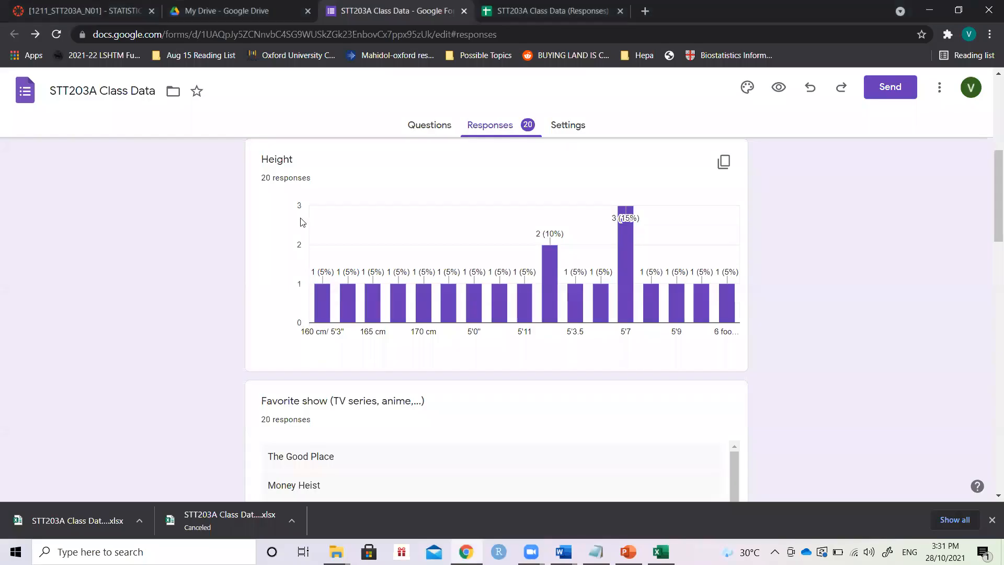
{"action": "left_click", "coordinate": [112, 7]}
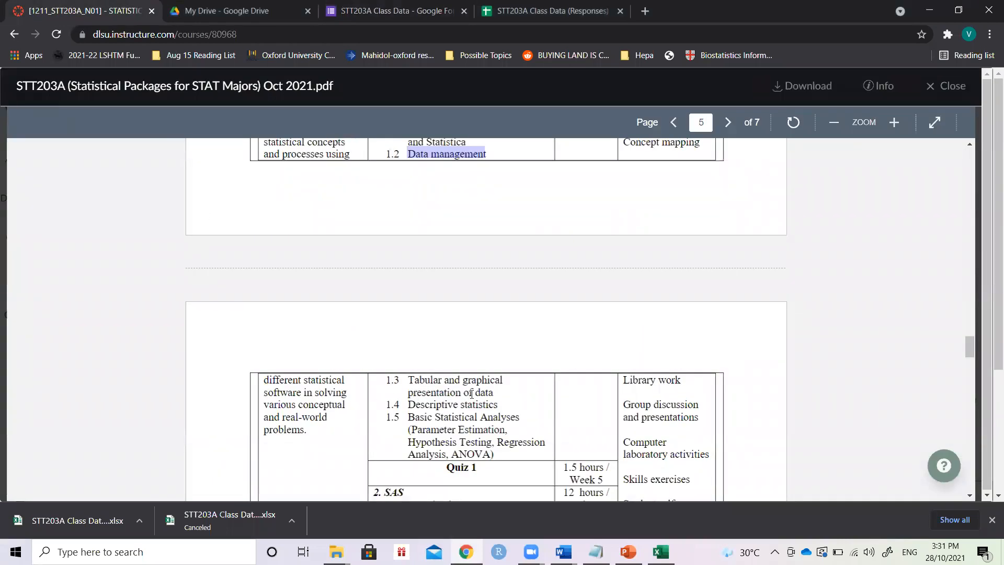
{"action": "mouse_move", "coordinate": [493, 396]}
{"action": "left_mouse_down"}
{"action": "mouse_move", "coordinate": [406, 372]}
{"action": "mouse_move", "coordinate": [504, 404]}
{"action": "left_mouse_up"}
{"action": "left_click", "coordinate": [503, 403]}
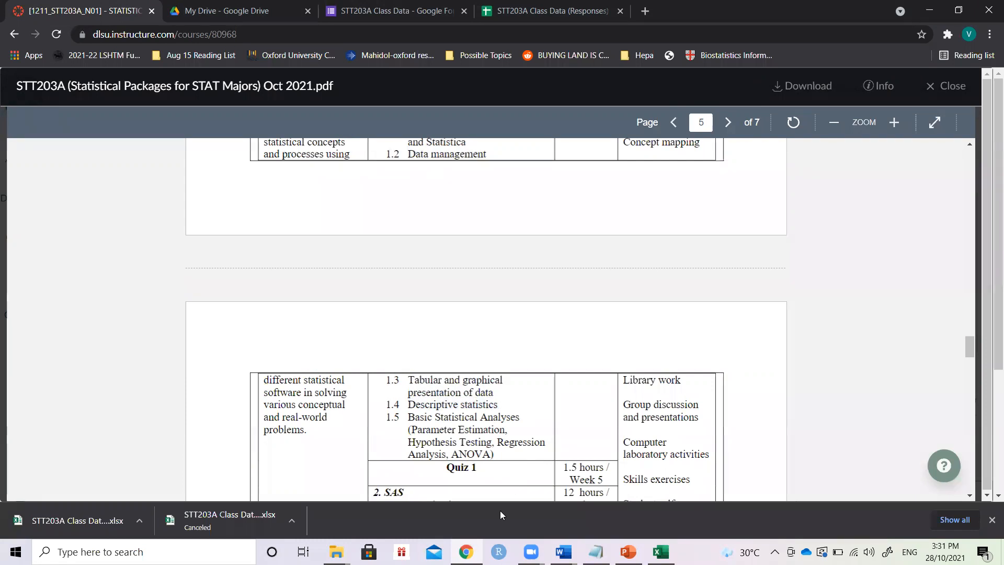
Switch back to Excel and select the Height column from its header down to row 21
{"action": "key", "text": "alt+Tab"}
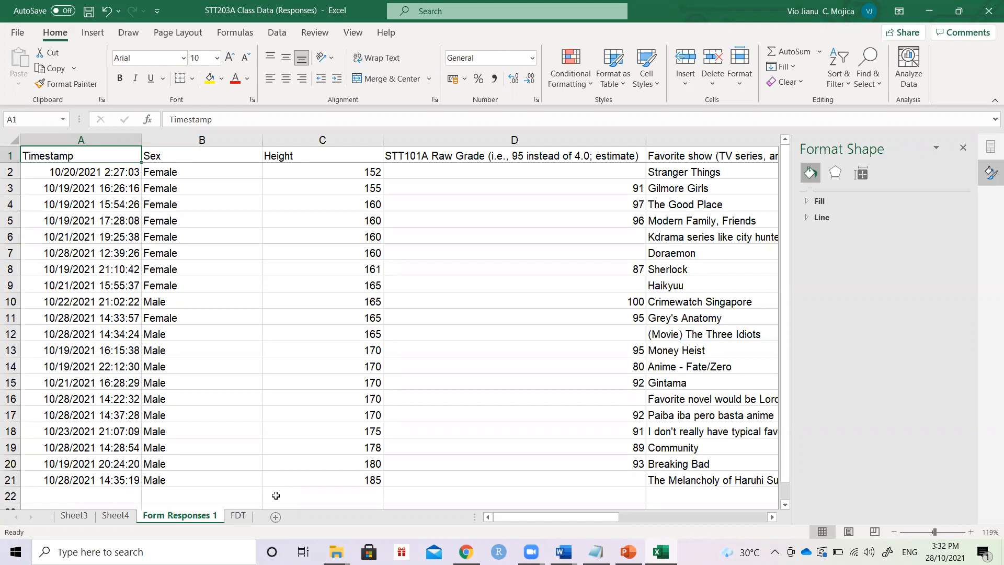
{"action": "key", "text": "Right"}
{"action": "left_click_drag", "start_coordinate": [241, 157], "coordinate": [276, 495]}
{"action": "key", "text": "Right"}
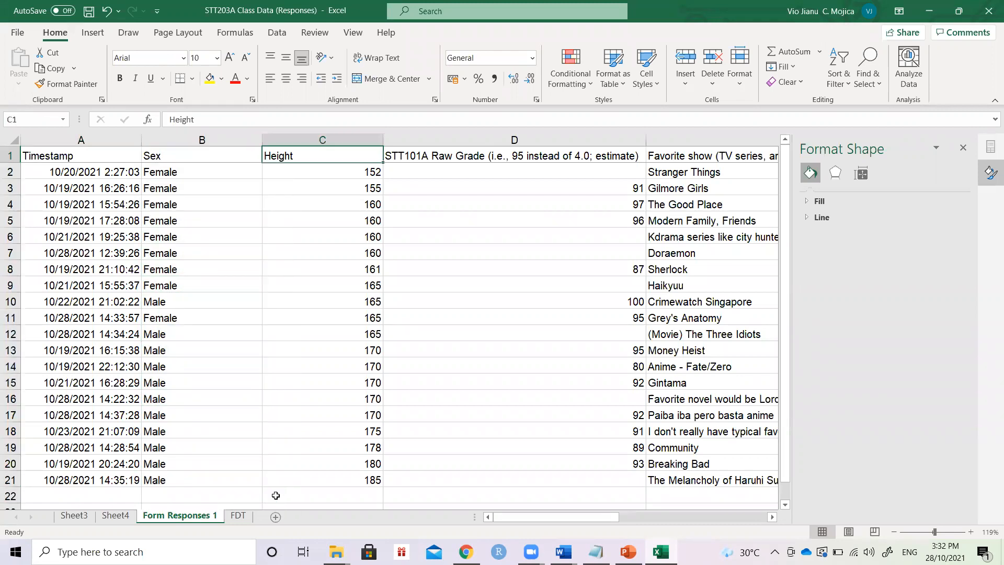
{"action": "key", "text": "shift+Down"}
{"action": "key", "text": "shift+Down"}
{"action": "key", "text": "shift+Down"}
{"action": "key", "text": "shift+Down"}
{"action": "key", "text": "shift+Down"}
{"action": "key", "text": "shift+Down"}
{"action": "key", "text": "shift+Down"}
{"action": "key", "text": "shift+Down"}
{"action": "key", "text": "shift+Down"}
{"action": "key", "text": "shift+Down"}
{"action": "key", "text": "shift+Down"}
{"action": "key", "text": "shift+Down"}
{"action": "key", "text": "shift+Down"}
{"action": "key", "text": "shift+Down"}
{"action": "key", "text": "shift+Down"}
{"action": "key", "text": "shift+Down"}
{"action": "key", "text": "shift+Down"}
{"action": "key", "text": "shift+Down"}
{"action": "key", "text": "shift+Down"}
{"action": "key", "text": "shift+Down"}
{"action": "key", "text": "shift+Up"}
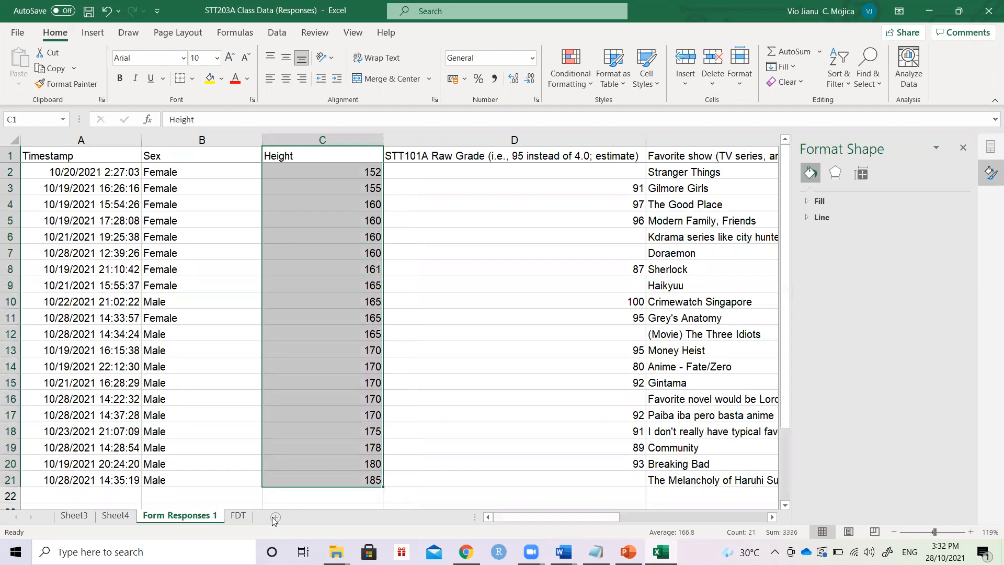
Add a new blank worksheet after Form Responses 1
{"action": "left_click", "coordinate": [275, 517]}
{"action": "scroll", "coordinate": [220, 278], "scroll_direction": "up", "scroll_amount": 6}
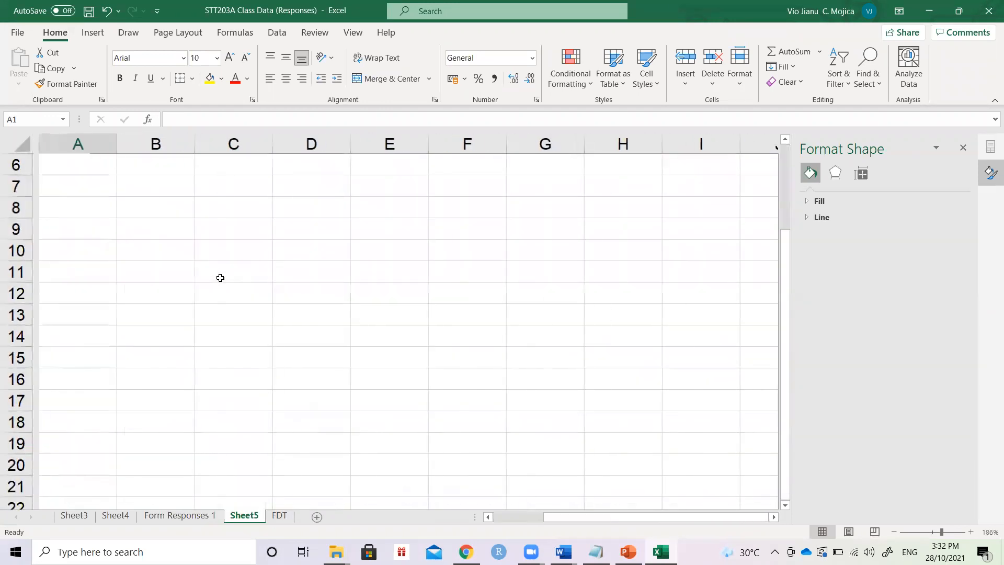
Enter the heading "Measures of Central Tendency" in cell A1 of Sheet5
{"action": "type", "text": "M"}
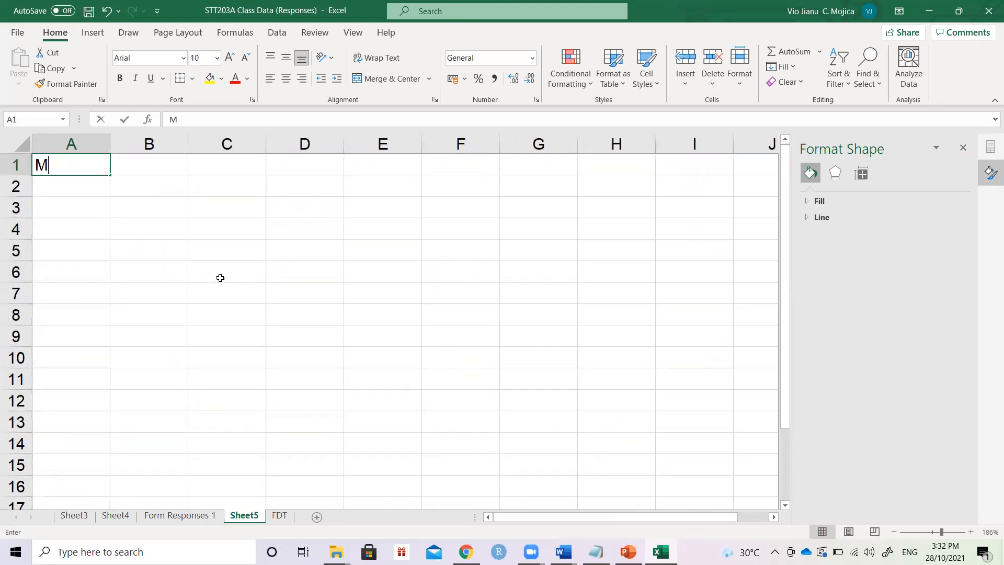
{"action": "type", "text": "easures of Central"}
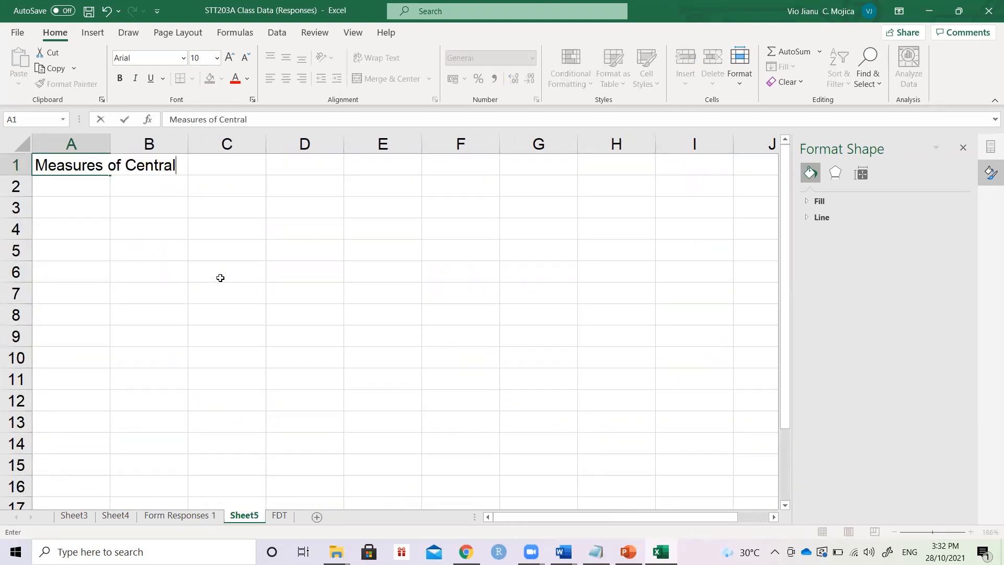
{"action": "type", "text": " Tendency"}
{"action": "key", "text": "Return"}
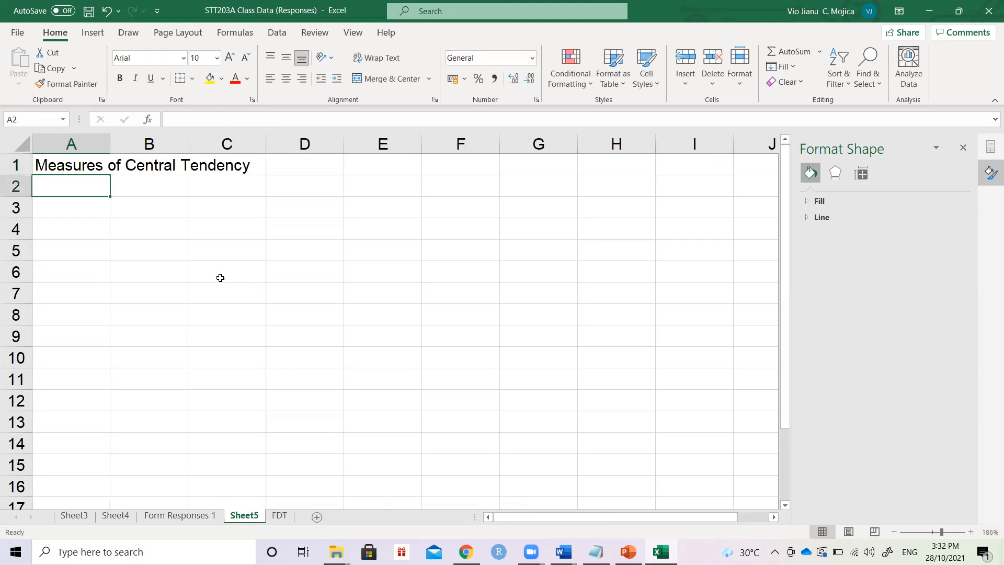
Enter the indented label "mean" in cell A2 under the central tendency heading
{"action": "key", "text": "Return"}
{"action": "key", "text": "Return"}
{"action": "key", "text": "Return"}
{"action": "key", "text": "Up"}
{"action": "key", "text": "Up"}
{"action": "key", "text": "Up"}
{"action": "type", "text": "medi"}
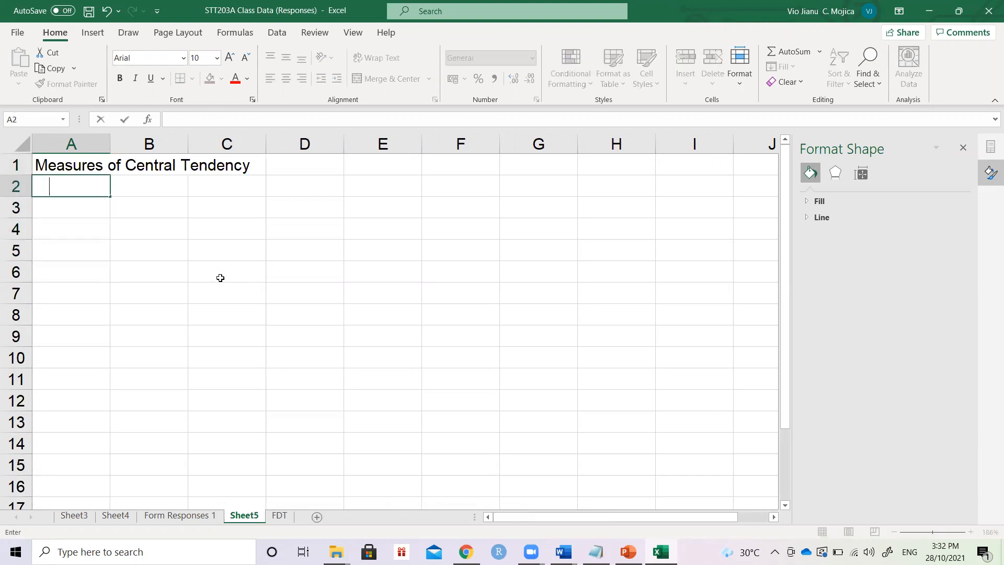
{"action": "key", "text": "BackSpace"}
{"action": "key", "text": "BackSpace"}
{"action": "type", "text": "an"}
{"action": "key", "text": "Return"}
Enter the indented labels "median" in A3 and "mode" in A4
{"action": "type", "text": "median"}
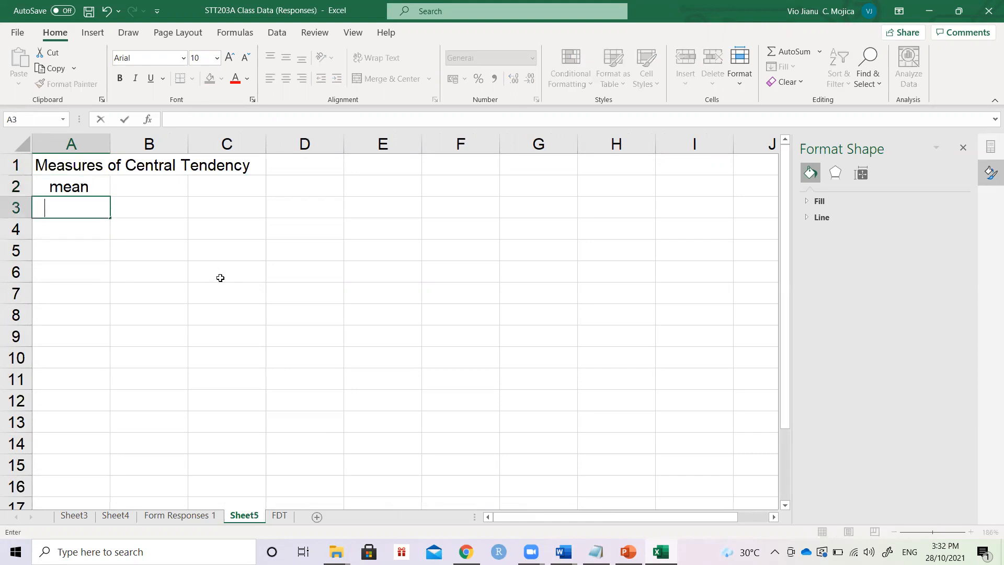
{"action": "key", "text": "Return"}
{"action": "type", "text": "m"}
{"action": "key", "text": "BackSpace"}
{"action": "key", "text": "BackSpace"}
{"action": "type", "text": "mode"}
{"action": "key", "text": "Return"}
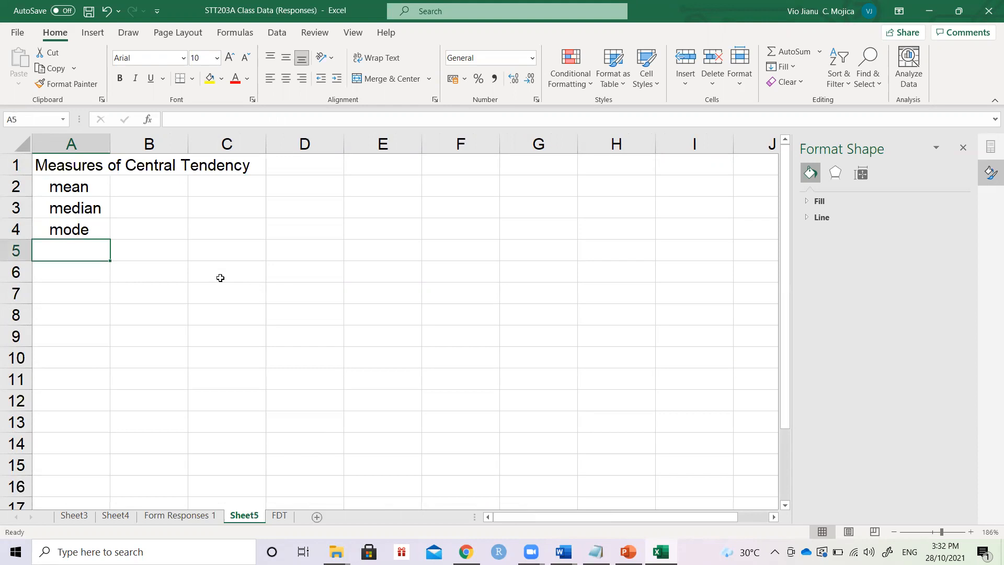
Leave row 5 blank, enter the heading "Measures of Variation" in A6, and put the indented label "range" in A7
{"action": "key", "text": "Return"}
{"action": "type", "text": "Mes"}
{"action": "key", "text": "BackSpace"}
{"action": "type", "text": "asure"}
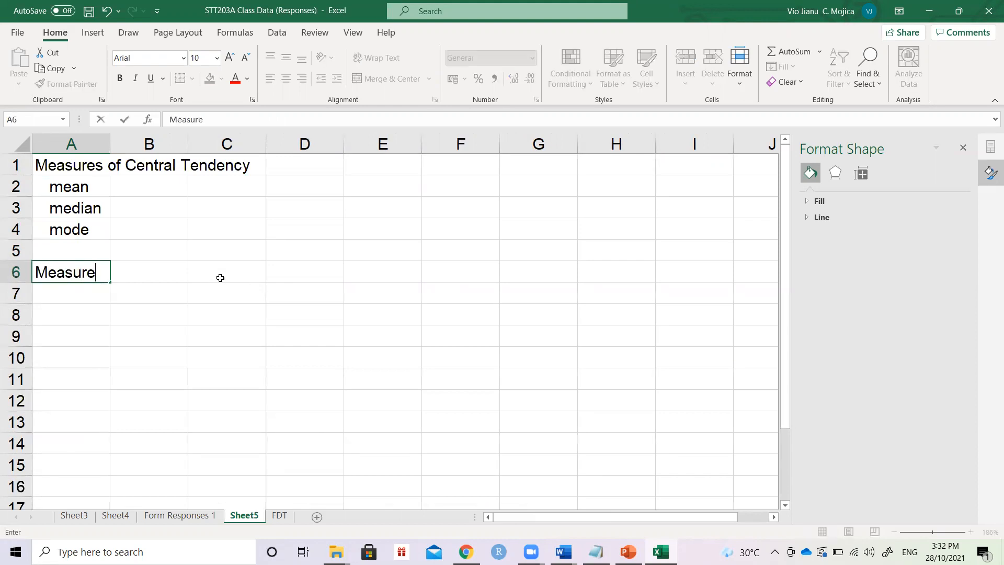
{"action": "type", "text": "s of Variatio"}
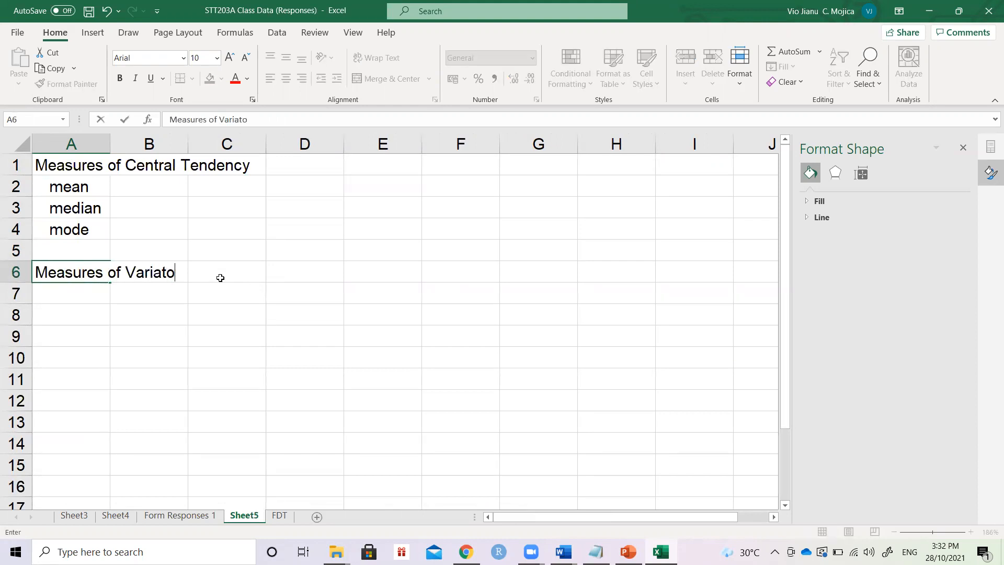
{"action": "key", "text": "BackSpace"}
{"action": "type", "text": "ion"}
{"action": "key", "text": "Return"}
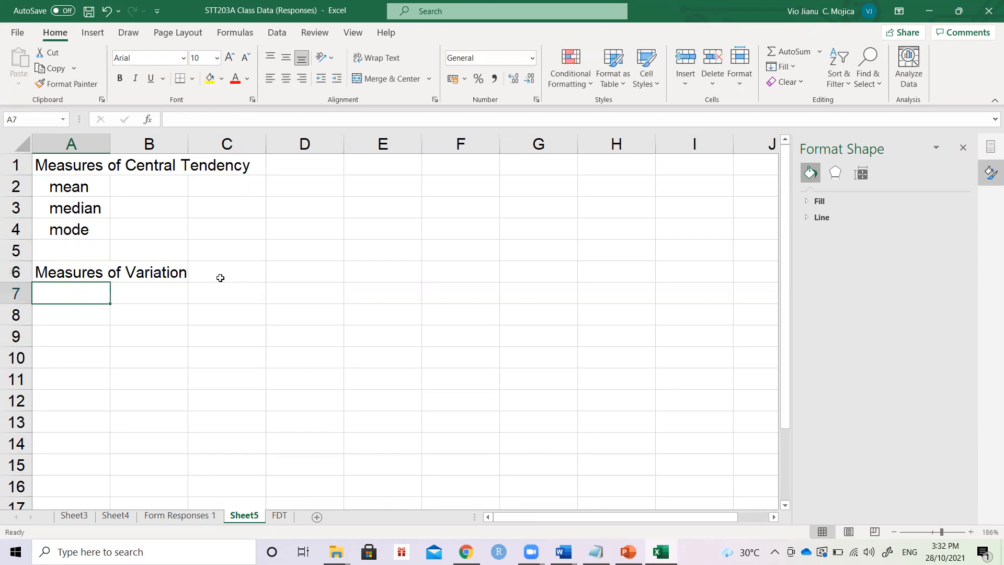
{"action": "type", "text": "range"}
{"action": "key", "text": "Return"}
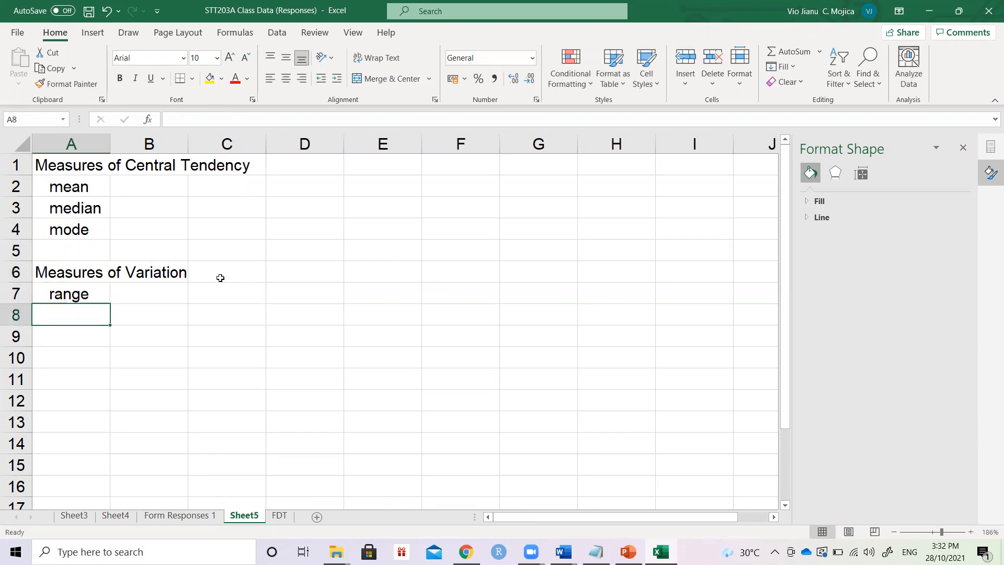
{"action": "type", "text": "standra"}
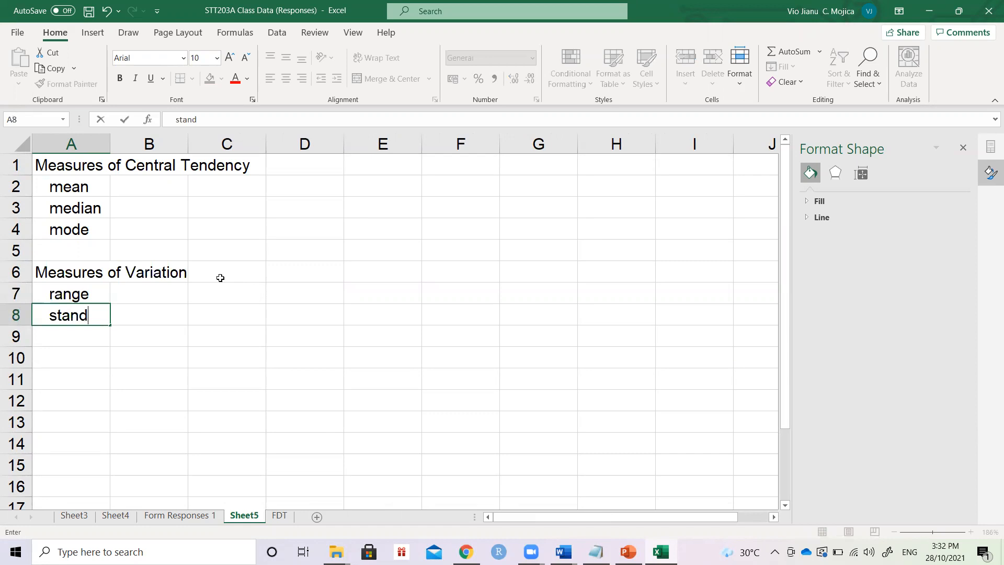
{"action": "key", "text": "BackSpace"}
{"action": "key", "text": "BackSpace"}
{"action": "type", "text": "ard devi"}
{"action": "key", "text": "BackSpace"}
{"action": "key", "text": "BackSpace"}
{"action": "key", "text": "BackSpace"}
{"action": "key", "text": "BackSpace"}
{"action": "key", "text": "BackSpace"}
{"action": "key", "text": "BackSpace"}
{"action": "key", "text": "BackSpace"}
{"action": "key", "text": "Left"}
{"action": "key", "text": "BackSpace"}
{"action": "key", "text": "BackSpace"}
{"action": "key", "text": "BackSpace"}
{"action": "key", "text": "BackSpace"}
{"action": "key", "text": "BackSpace"}
{"action": "key", "text": "Delete"}
Enter the indented labels "variance" in A8 and "standard deviation" in A9
{"action": "type", "text": "variance"}
{"action": "key", "text": "Return"}
{"action": "type", "text": "standadrd"}
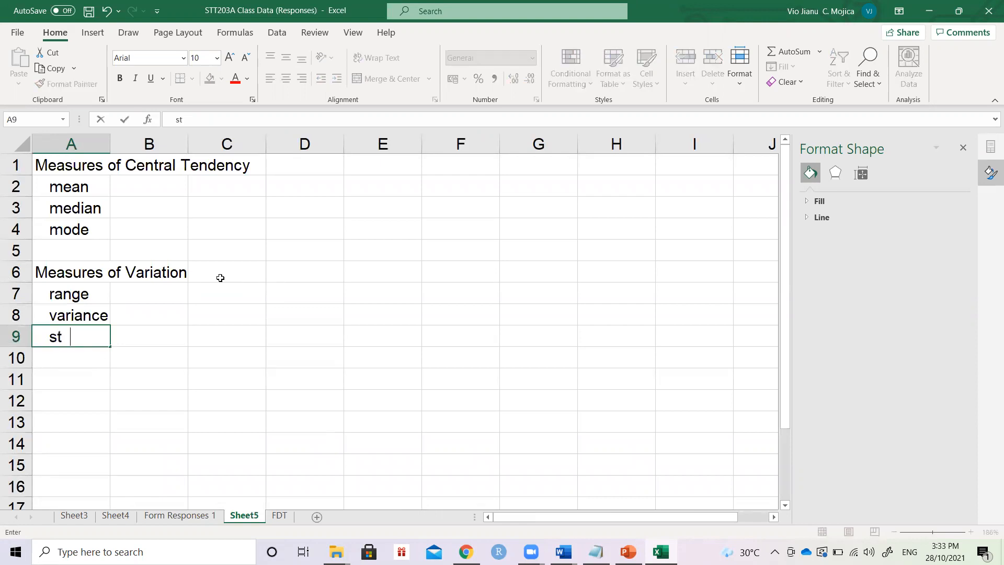
{"action": "key", "text": "BackSpace"}
{"action": "key", "text": "BackSpace"}
{"action": "key", "text": "BackSpace"}
{"action": "type", "text": "rd deviation"}
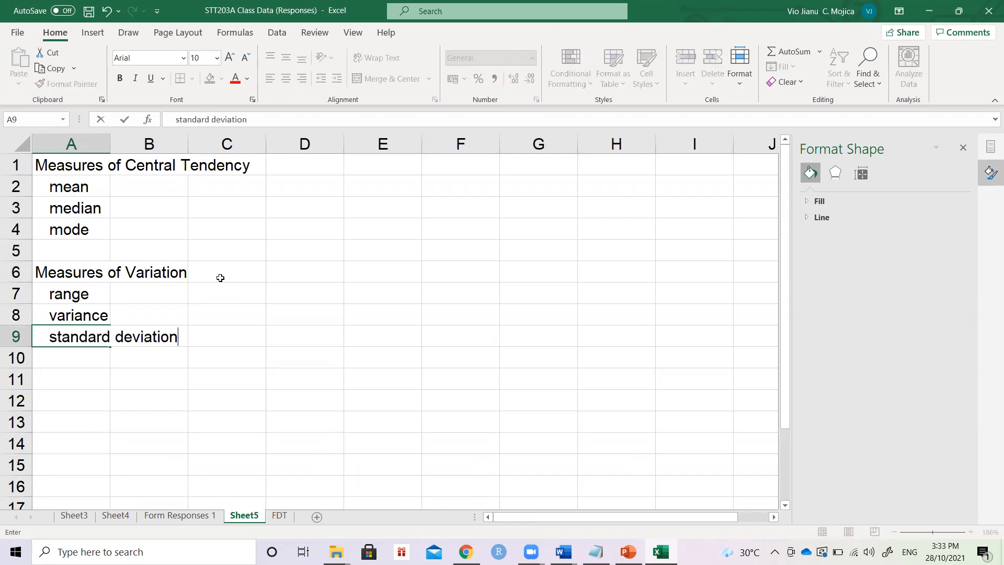
Start the indented coefficient label in cell A10, below standard deviation
{"action": "key", "text": "Return"}
{"action": "type", "text": "coeffic"}
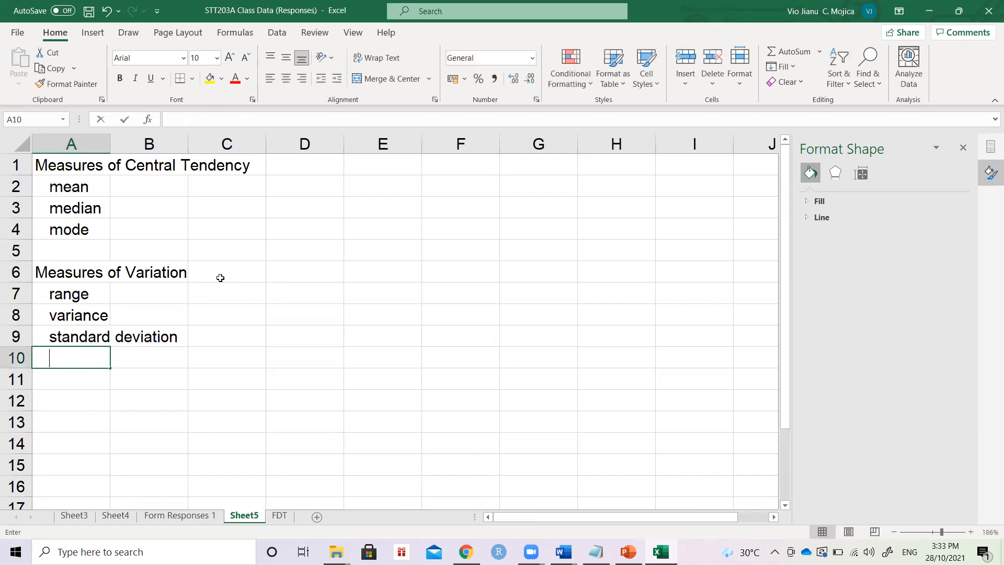
Complete the entry "coefficient of variation" in cell A10 under Measures of Variation
{"action": "type", "text": "ient of v"}
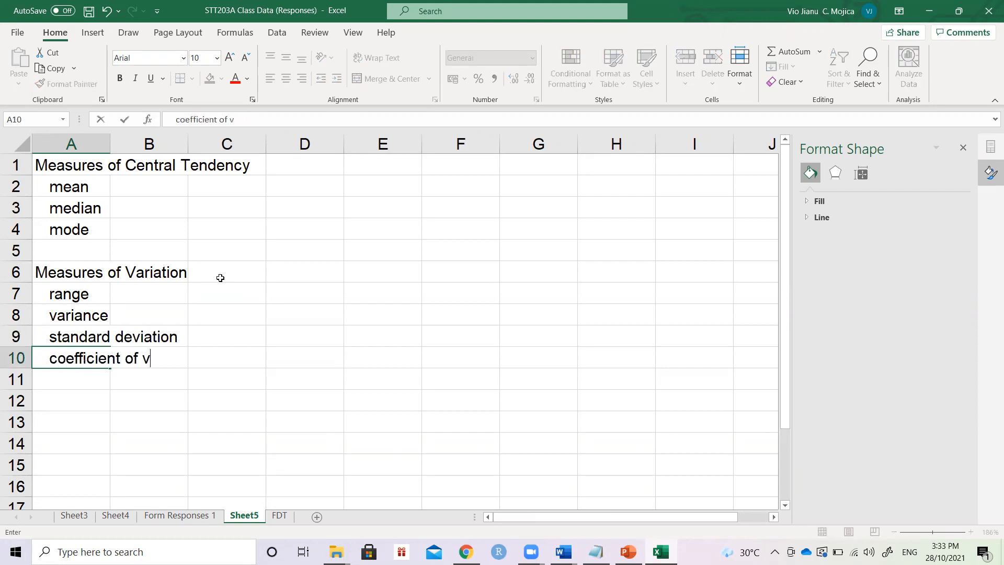
{"action": "type", "text": "ariation"}
{"action": "key", "text": "Return"}
Add the heading "Measures of Skewness" in A12 with "coefficient of skewness" in A13
{"action": "key", "text": "Return"}
{"action": "type", "text": "Measures of "}
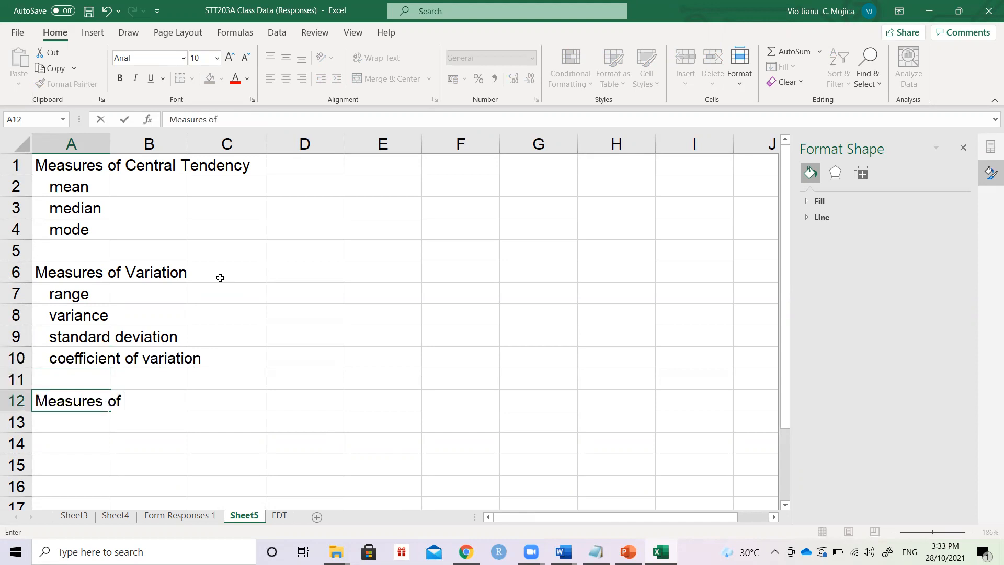
{"action": "type", "text": "Skewness"}
{"action": "key", "text": "Return"}
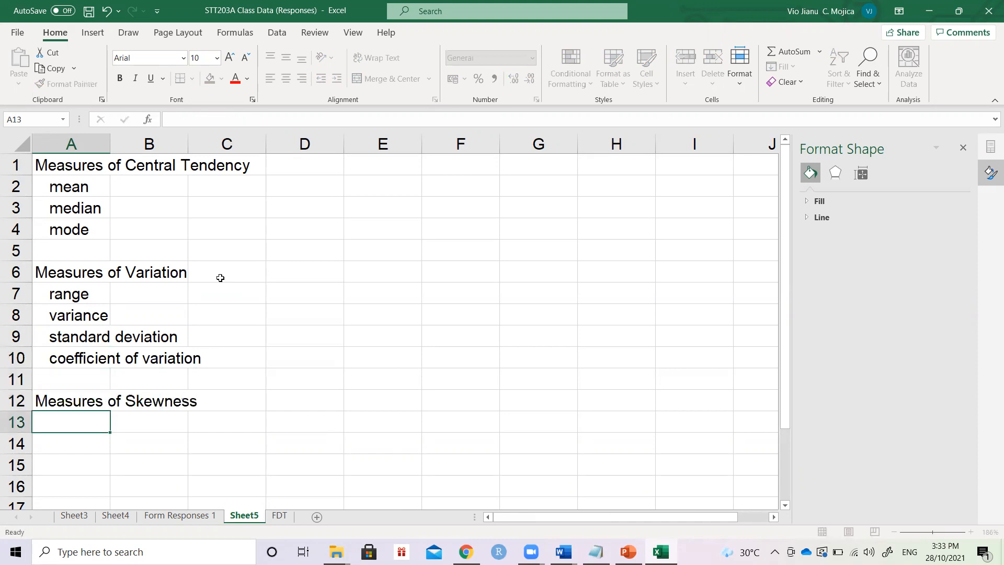
{"action": "type", "text": "coeffi"}
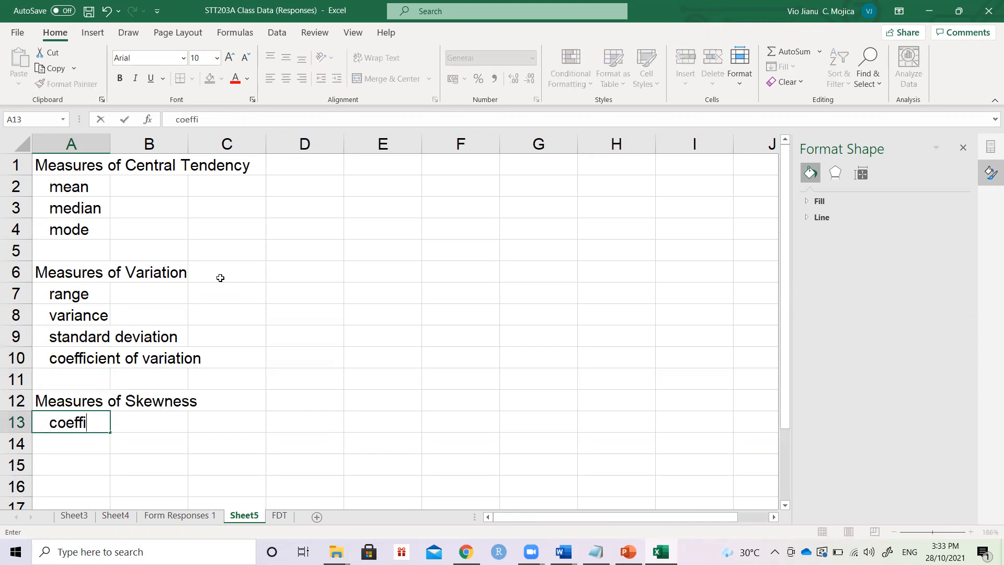
{"action": "type", "text": "cient of sk"}
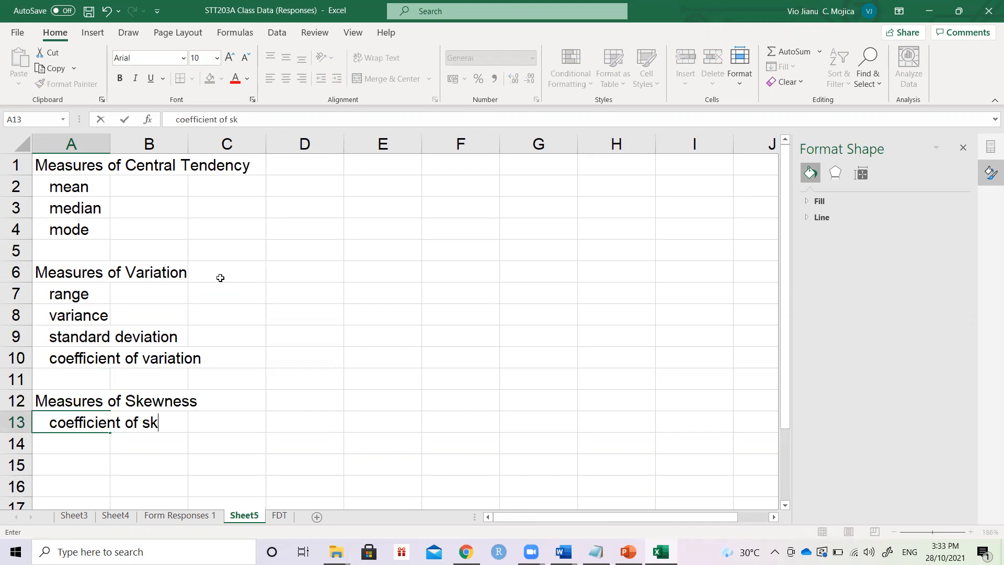
{"action": "type", "text": "ewness"}
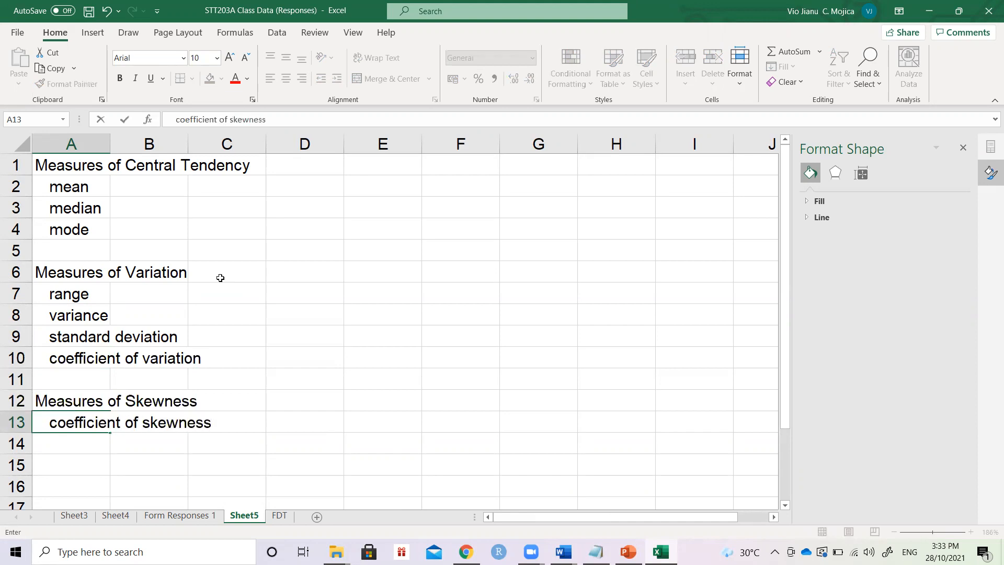
{"action": "key", "text": "Return"}
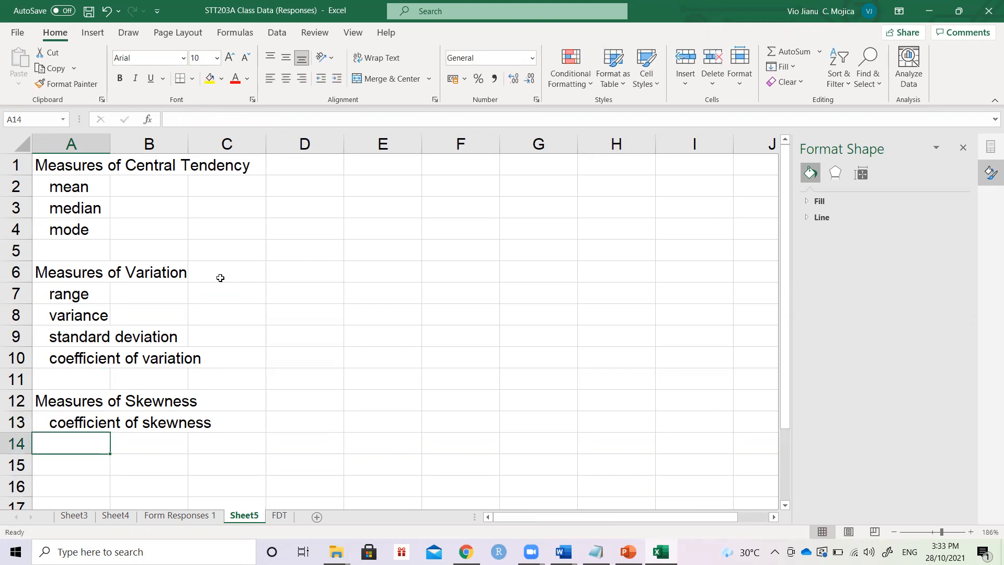
Add the heading "Measures of Location" in A15 with "percentiles" in A16
{"action": "key", "text": "Return"}
{"action": "type", "text": "Measures of"}
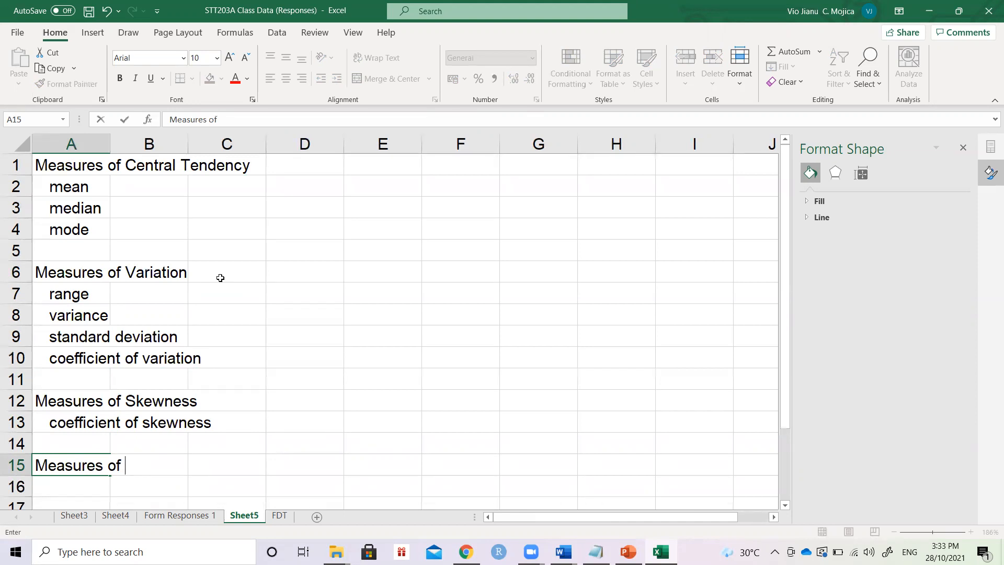
{"action": "type", "text": "Location"}
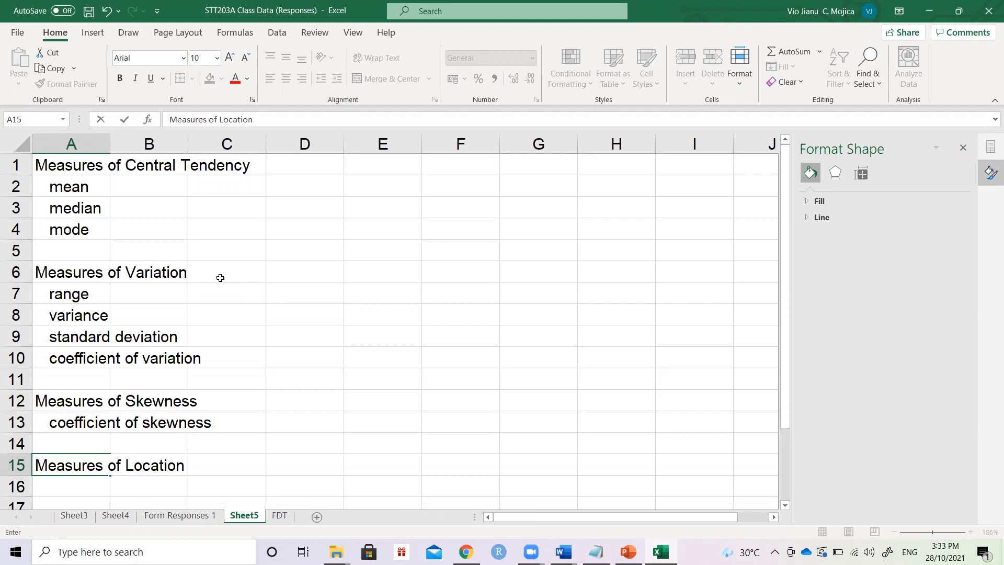
{"action": "key", "text": "Return"}
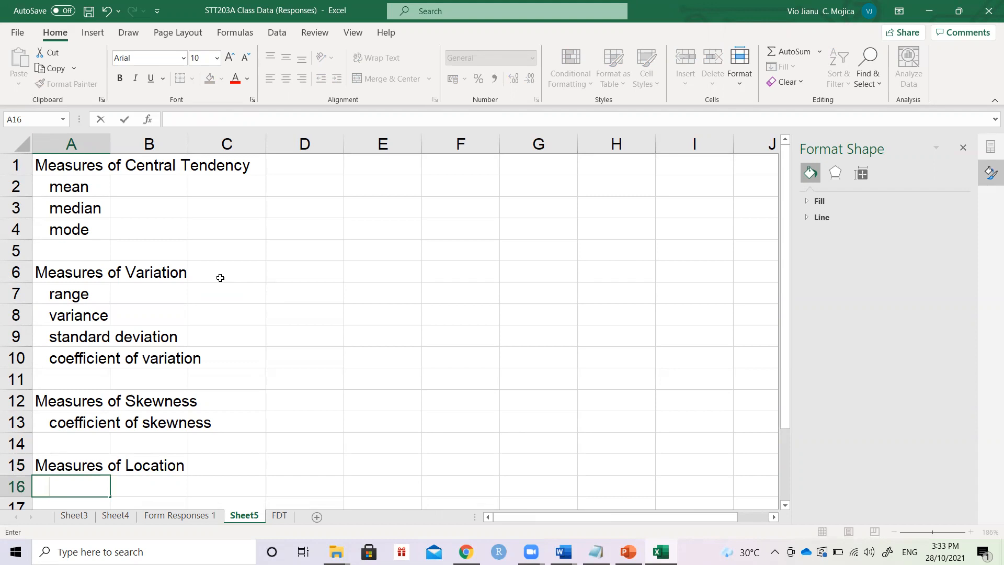
{"action": "type", "text": "percentiles"}
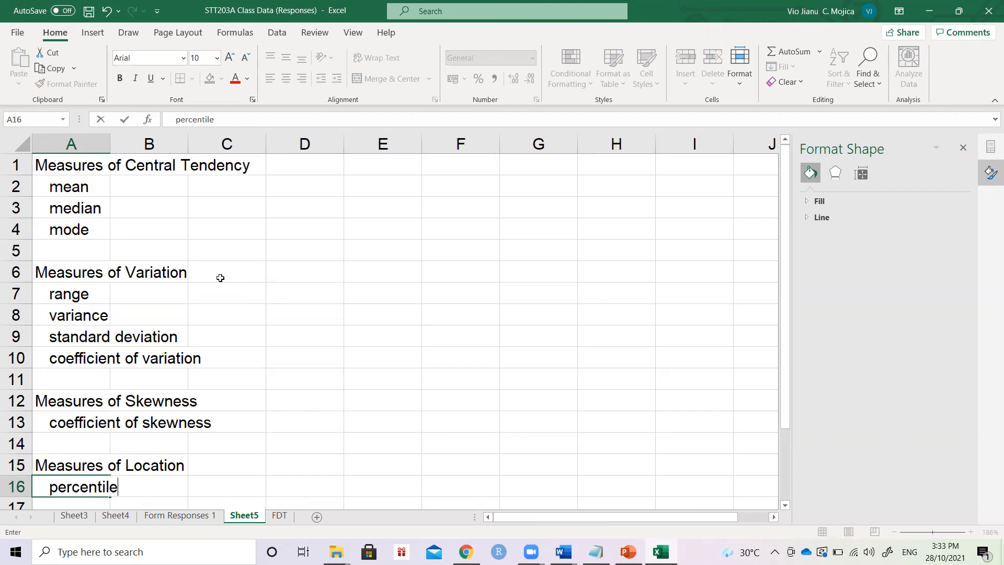
{"action": "key", "text": "Return"}
Return to the top of the list and autofit column A to its longest entry
{"action": "key", "text": "Up"}
{"action": "key", "text": "Up"}
{"action": "key", "text": "Up"}
{"action": "key", "text": "Up"}
{"action": "key", "text": "Up"}
{"action": "key", "text": "Up"}
{"action": "key", "text": "Up"}
{"action": "key", "text": "Up"}
{"action": "key", "text": "Up"}
{"action": "key", "text": "Up"}
{"action": "key", "text": "Up"}
{"action": "key", "text": "Up"}
{"action": "key", "text": "Up"}
{"action": "key", "text": "Up"}
{"action": "key", "text": "Up"}
{"action": "key", "text": "Up"}
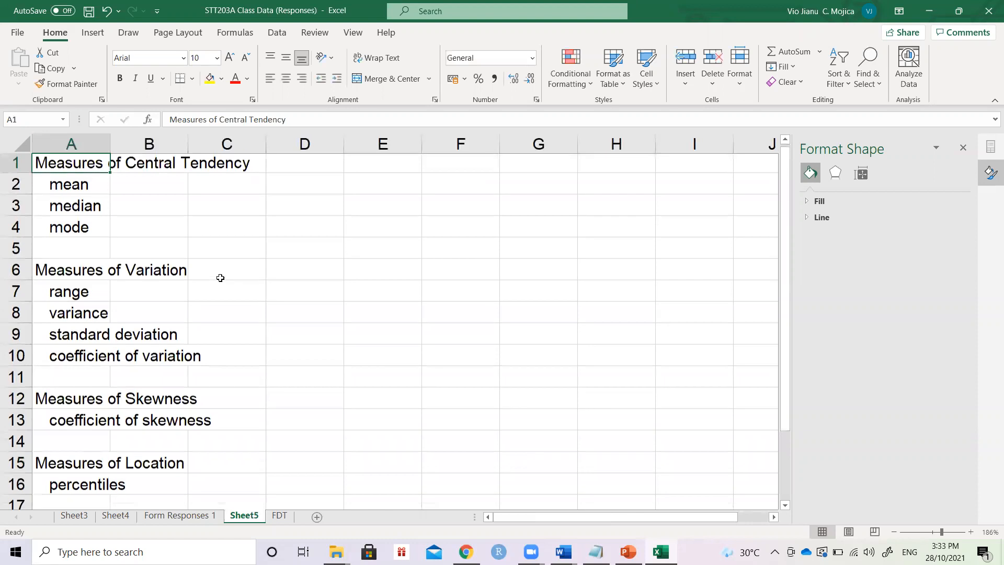
{"action": "double_click", "coordinate": [110, 143]}
{"action": "left_click", "coordinate": [286, 186]}
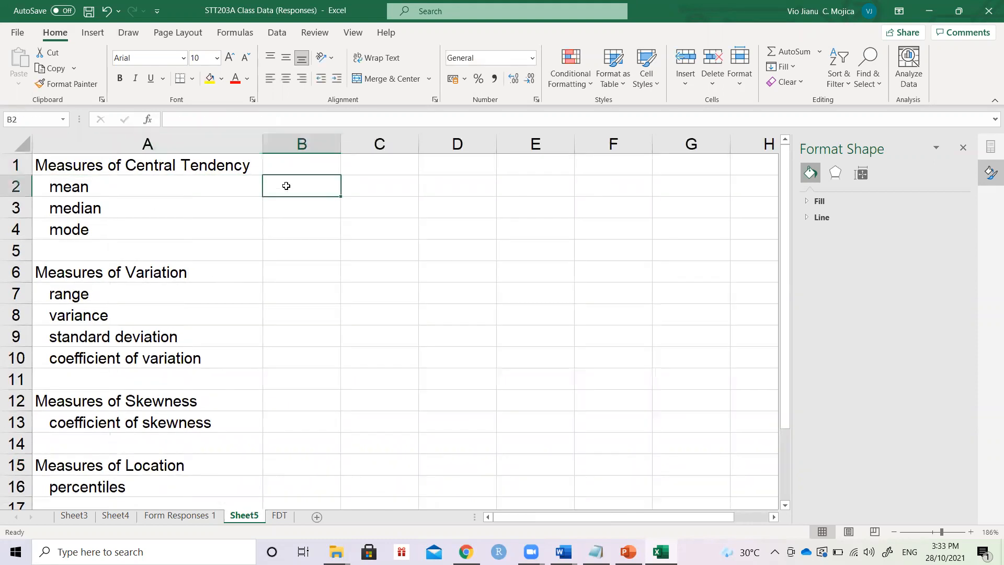
{"action": "left_click", "coordinate": [297, 170]}
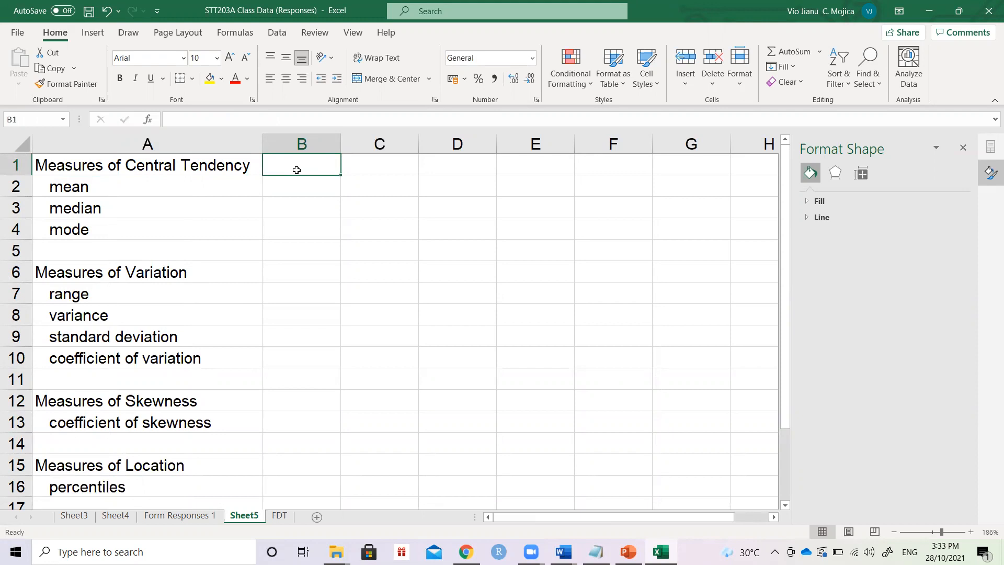
{"action": "key", "text": "Down"}
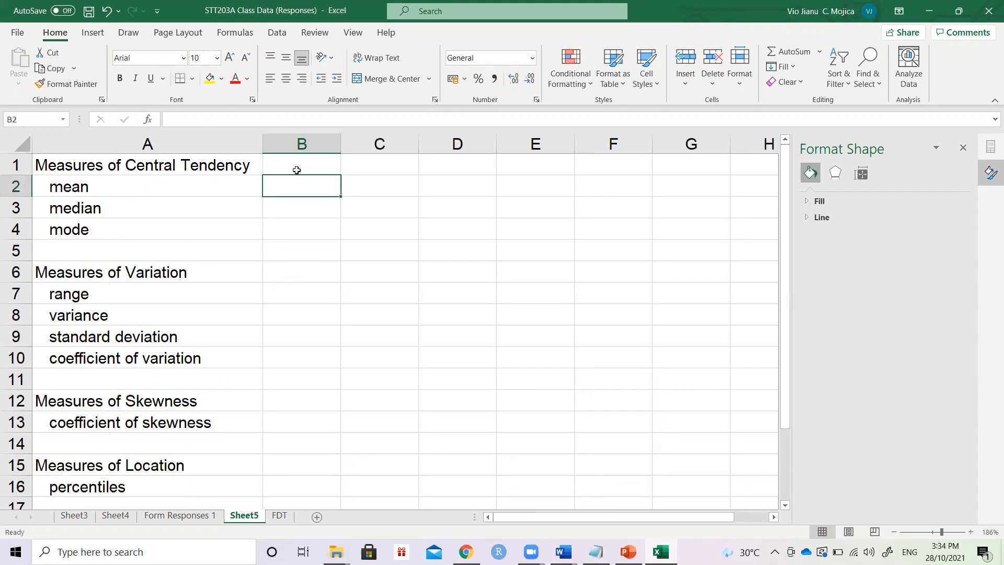
{"action": "left_click", "coordinate": [297, 170]}
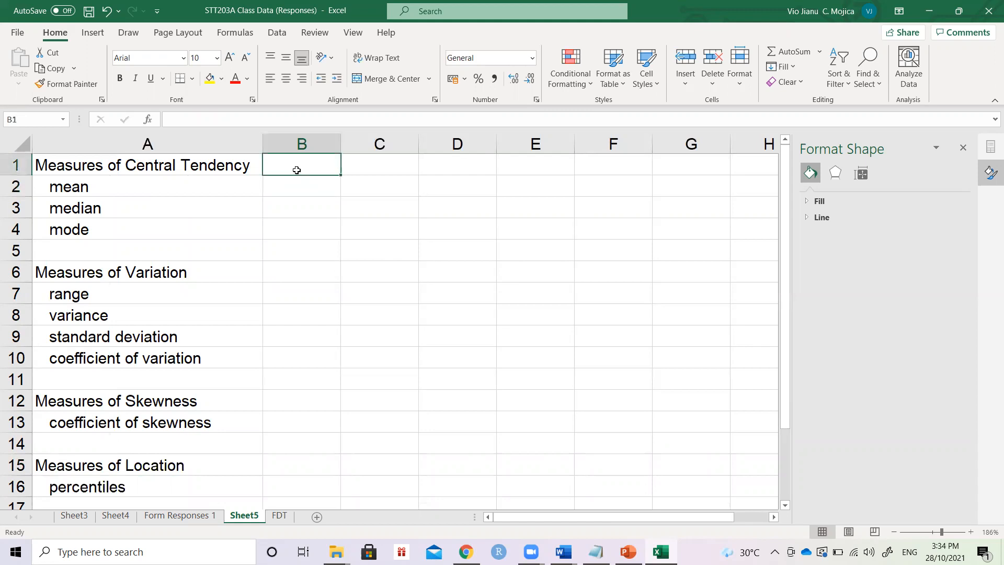
{"action": "key", "text": "Left"}
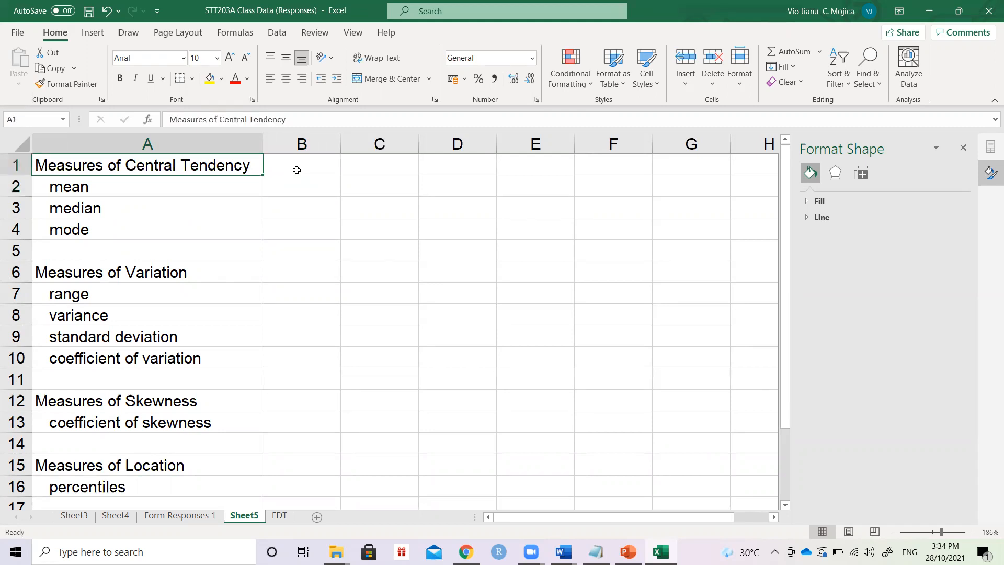
{"action": "key", "text": "shift+Down"}
{"action": "key", "text": "shift+Down"}
{"action": "key", "text": "shift+Down"}
{"action": "key", "text": "shift+Down"}
{"action": "key", "text": "shift+Down"}
{"action": "key", "text": "shift+Down"}
{"action": "key", "text": "shift+Down"}
{"action": "key", "text": "shift+Down"}
{"action": "key", "text": "shift+Down"}
{"action": "key", "text": "shift+Down"}
{"action": "key", "text": "shift+Down"}
{"action": "key", "text": "shift+Down"}
{"action": "key", "text": "shift+Down"}
{"action": "key", "text": "shift+Down"}
{"action": "key", "text": "shift+Down"}
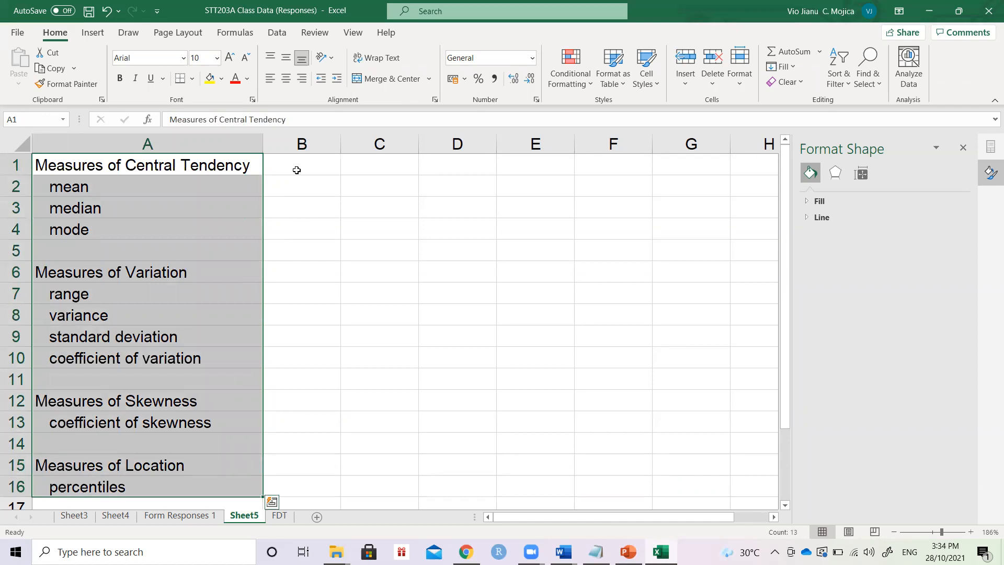
{"action": "key", "text": "Up"}
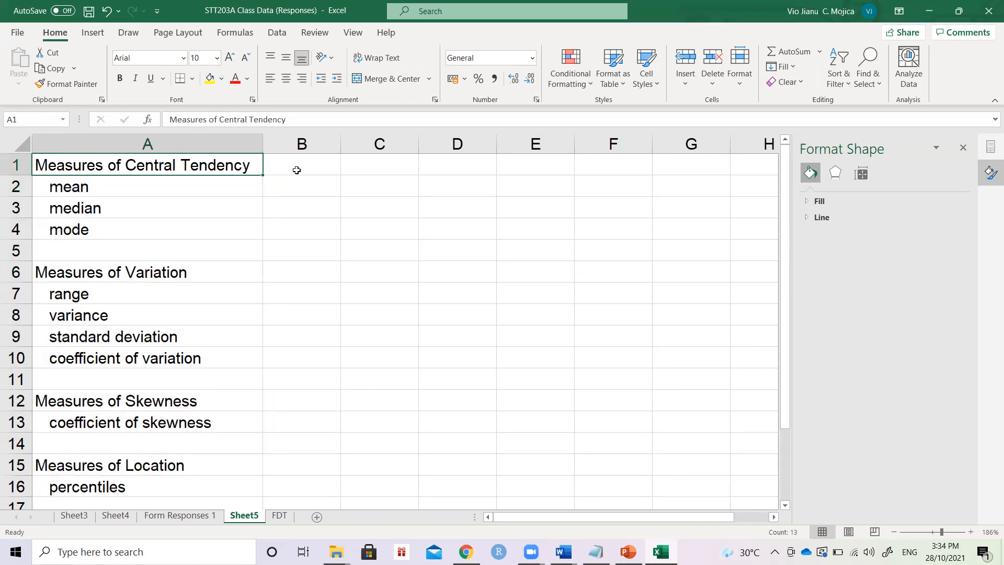
Select B2 for the mean, and calculate the average of heights C2:C21 in cell C22 of the Form Responses 1 sheet
{"action": "key", "text": "Down"}
{"action": "key", "text": "Right"}
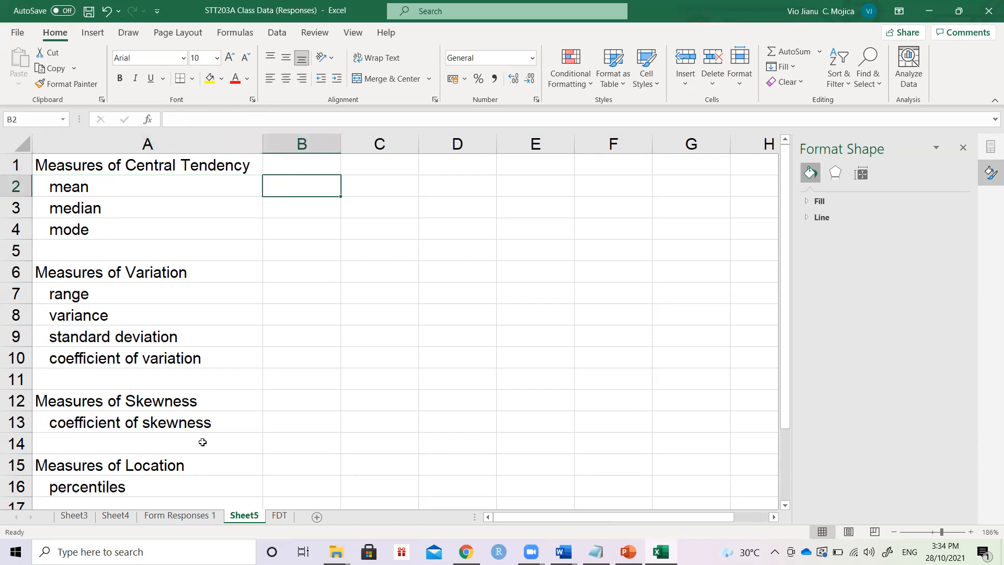
{"action": "left_click", "coordinate": [153, 519]}
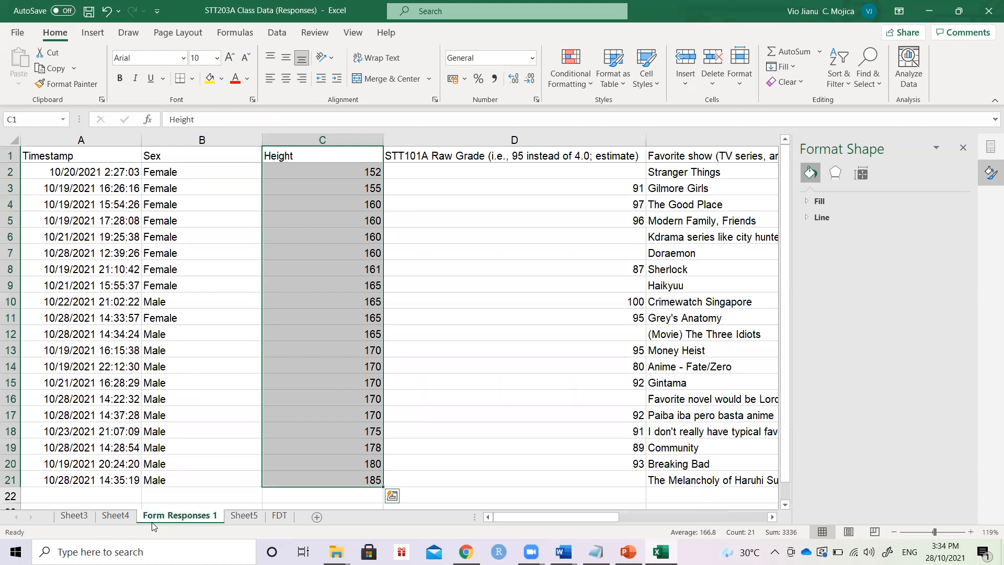
{"action": "left_click", "coordinate": [300, 491]}
{"action": "key", "text": "Up"}
{"action": "key", "text": "Left"}
{"action": "key", "text": "Down"}
{"action": "key", "text": "Right"}
{"action": "scroll", "coordinate": [300, 490], "scroll_direction": "up", "scroll_amount": 2, "text": "ctrl"}
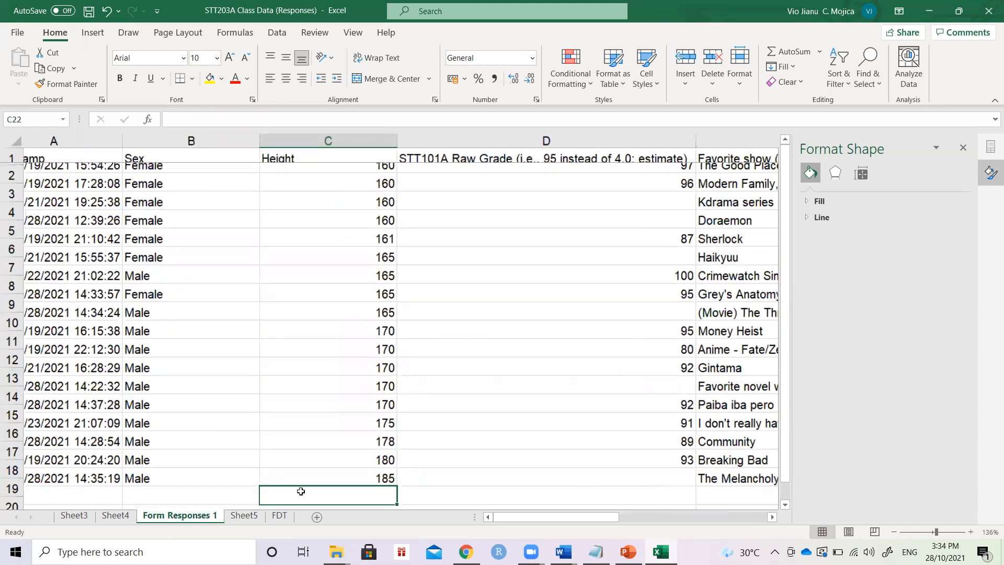
{"action": "type", "text": "="}
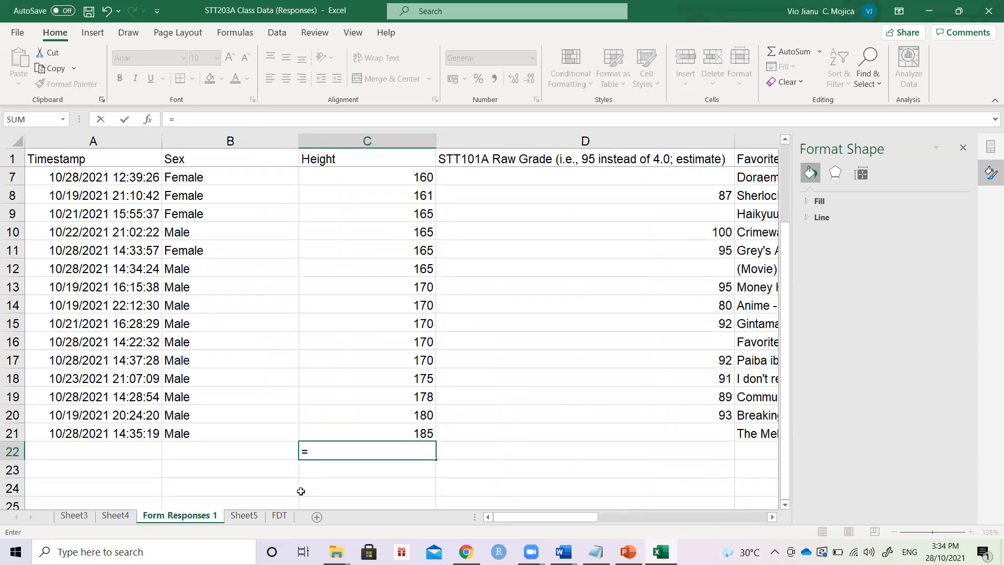
{"action": "type", "text": "AV"}
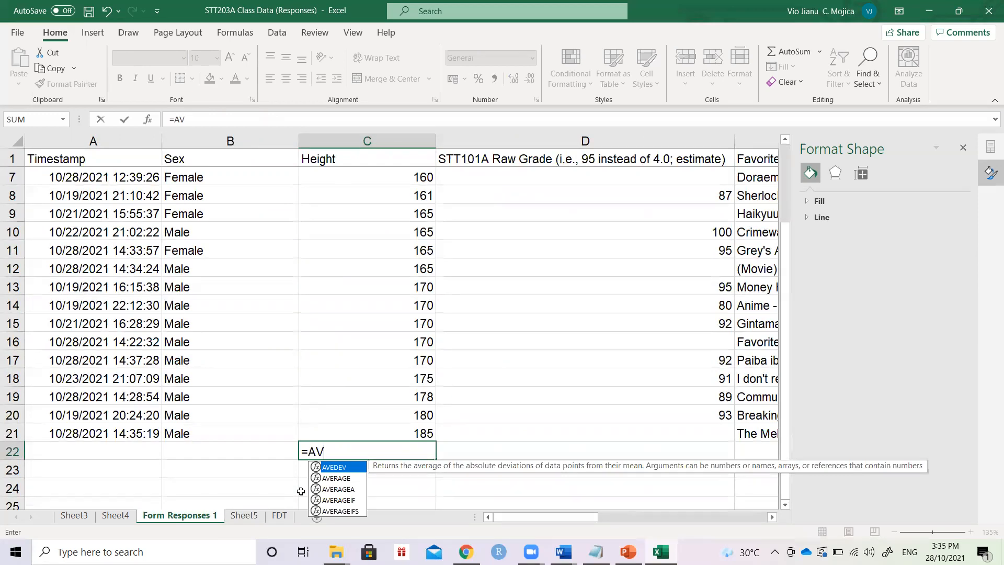
{"action": "key", "text": "Down"}
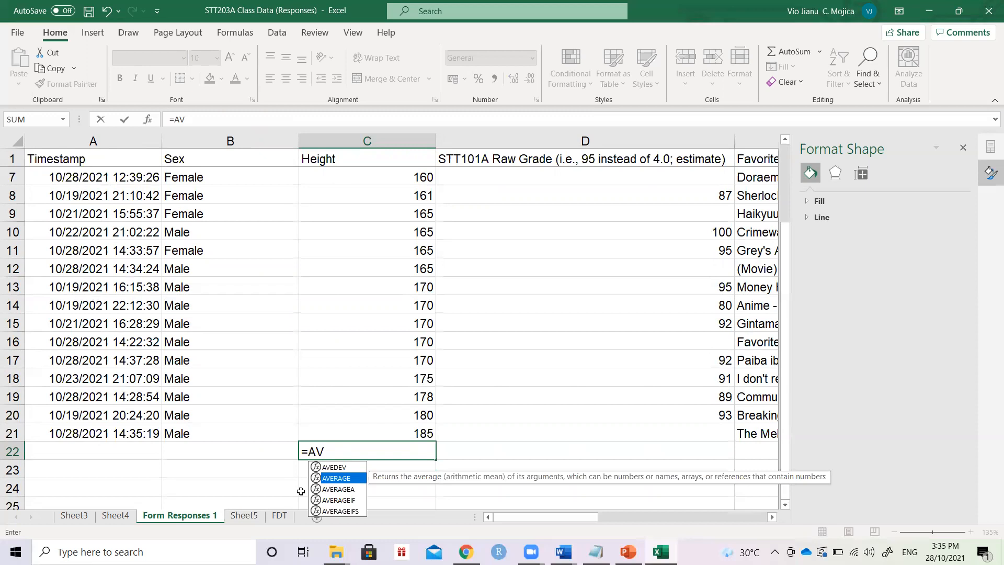
{"action": "key", "text": "Tab"}
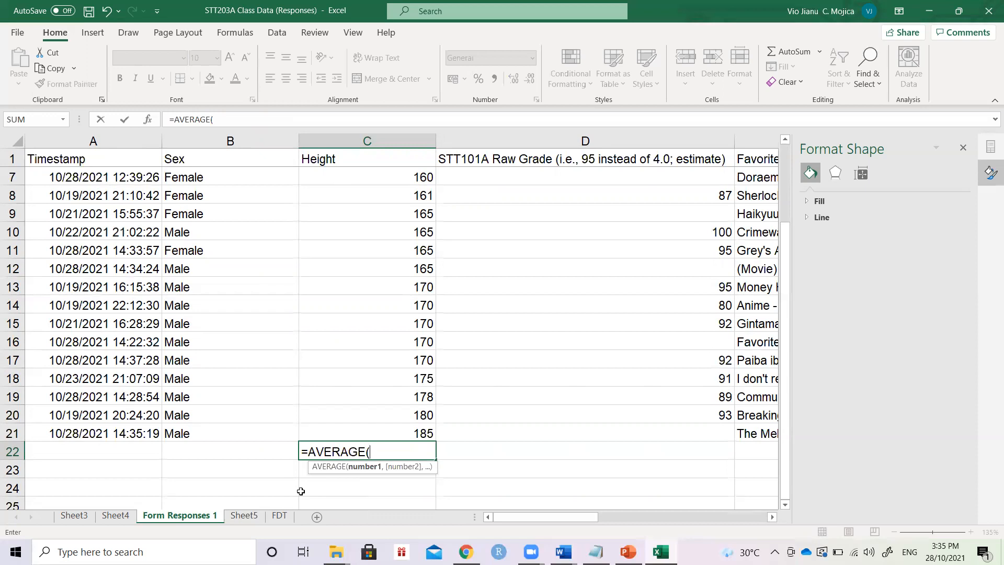
{"action": "left_click_drag", "start_coordinate": [302, 433], "coordinate": [301, 492]}
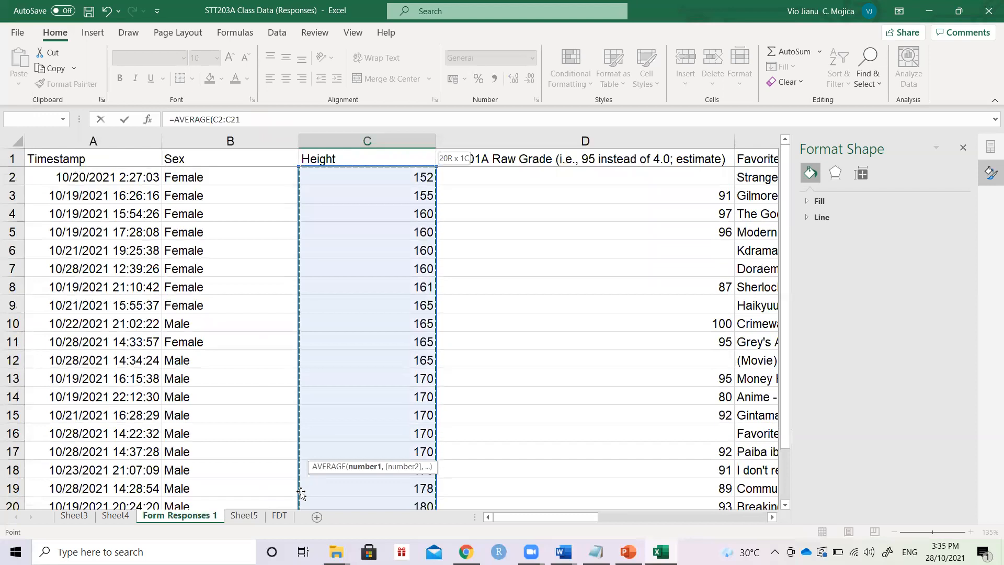
{"action": "key", "text": "Return"}
{"action": "key", "text": "Up"}
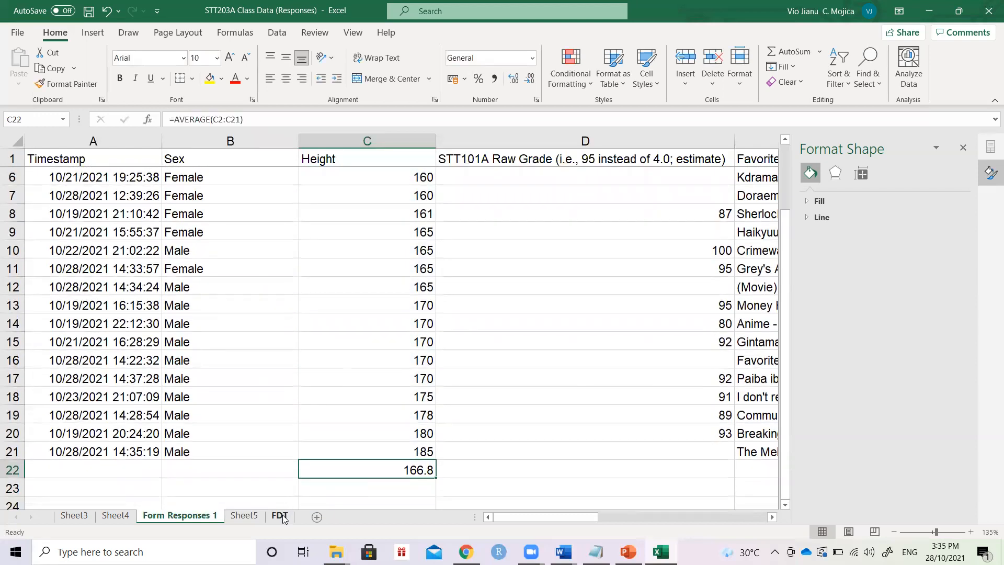
Enter 166.8 as the mean in cell B2 of Sheet5
{"action": "left_click", "coordinate": [238, 518]}
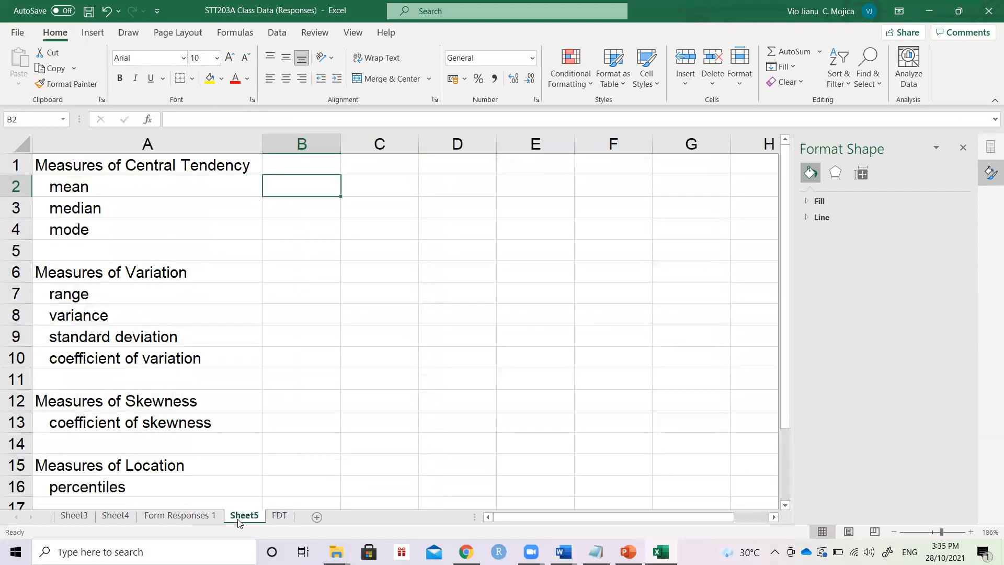
{"action": "type", "text": "166.8"}
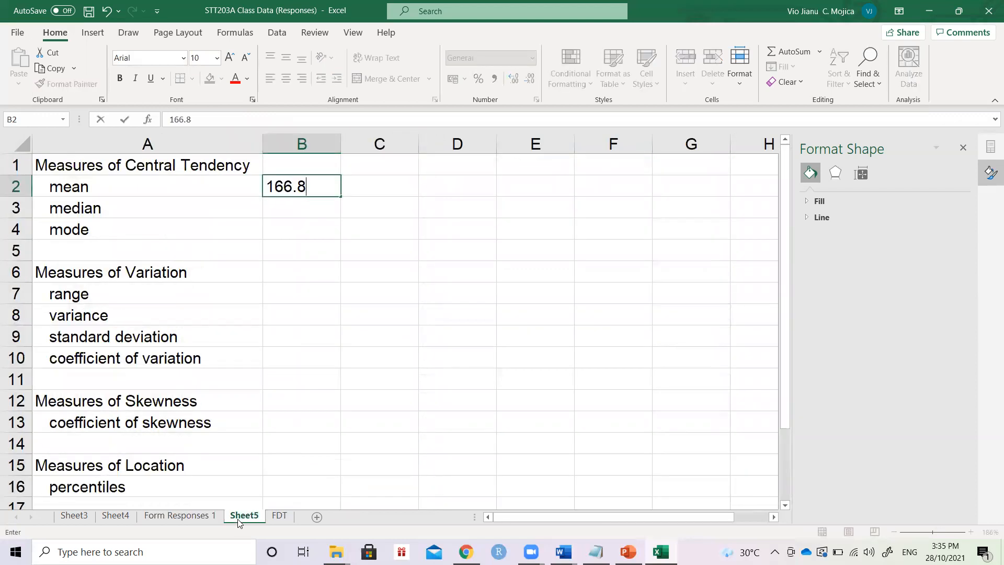
{"action": "key", "text": "Return"}
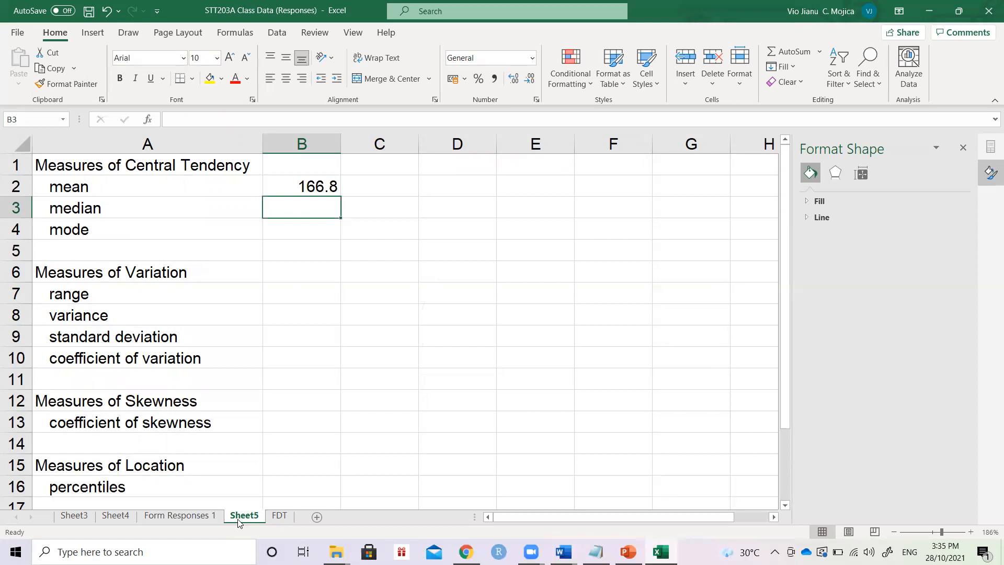
Calculate the median of heights C2:C21 in cell C22 of the Form Responses 1 sheet, replacing the average formula
{"action": "left_click", "coordinate": [162, 516]}
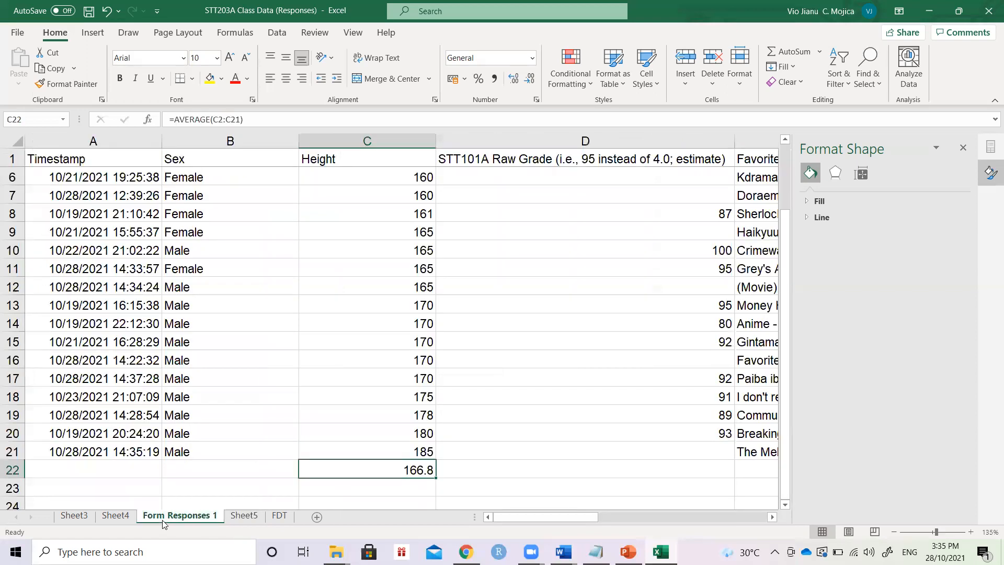
{"action": "type", "text": "=MEDIAN*"}
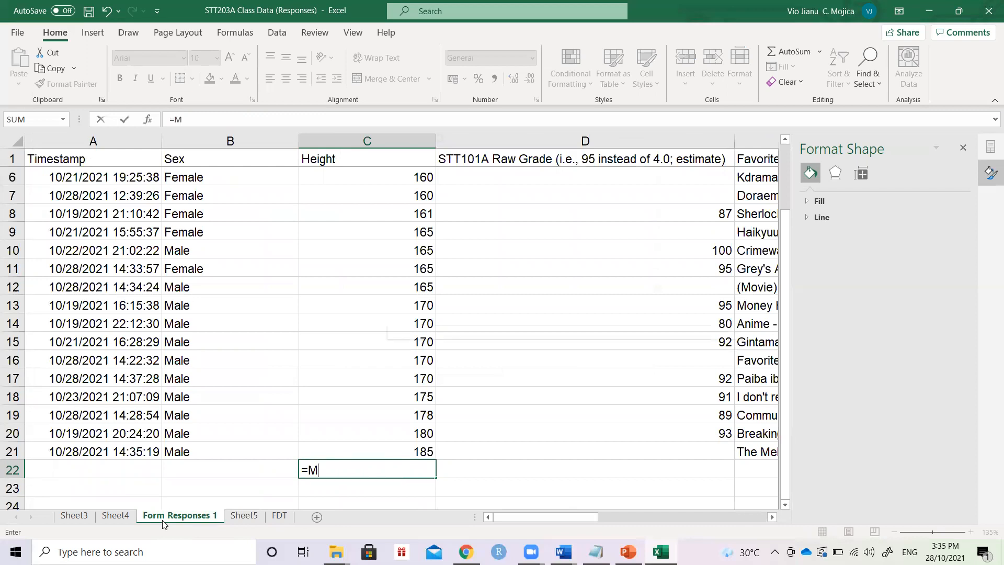
{"action": "key", "text": "BackSpace"}
{"action": "type", "text": "("}
{"action": "key", "text": "Up"}
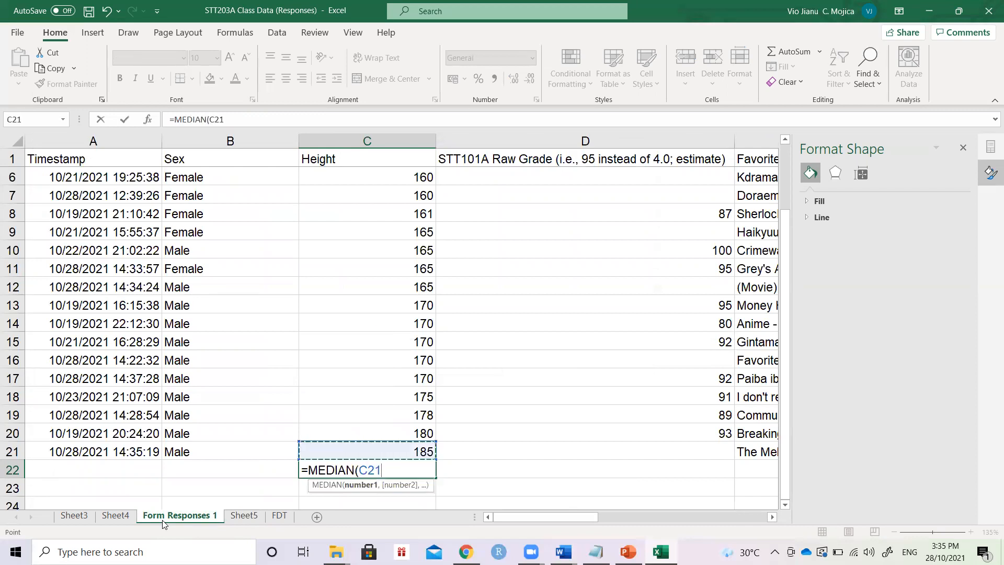
{"action": "key", "text": "shift+Up"}
{"action": "key", "text": "shift+Up"}
{"action": "key", "text": "shift+Up"}
{"action": "key", "text": "shift+Up"}
{"action": "key", "text": "shift+Up"}
{"action": "key", "text": "shift+Up"}
{"action": "key", "text": "shift+Up"}
{"action": "key", "text": "shift+Up"}
{"action": "key", "text": "shift+Up"}
{"action": "key", "text": "shift+Up"}
{"action": "key", "text": "shift+Up"}
{"action": "key", "text": "shift+Up"}
{"action": "key", "text": "shift+Up"}
{"action": "key", "text": "shift+Up"}
{"action": "key", "text": "shift+Up"}
{"action": "key", "text": "shift+Up"}
{"action": "key", "text": "shift+Up"}
{"action": "key", "text": "shift+Up"}
{"action": "key", "text": "shift+Up"}
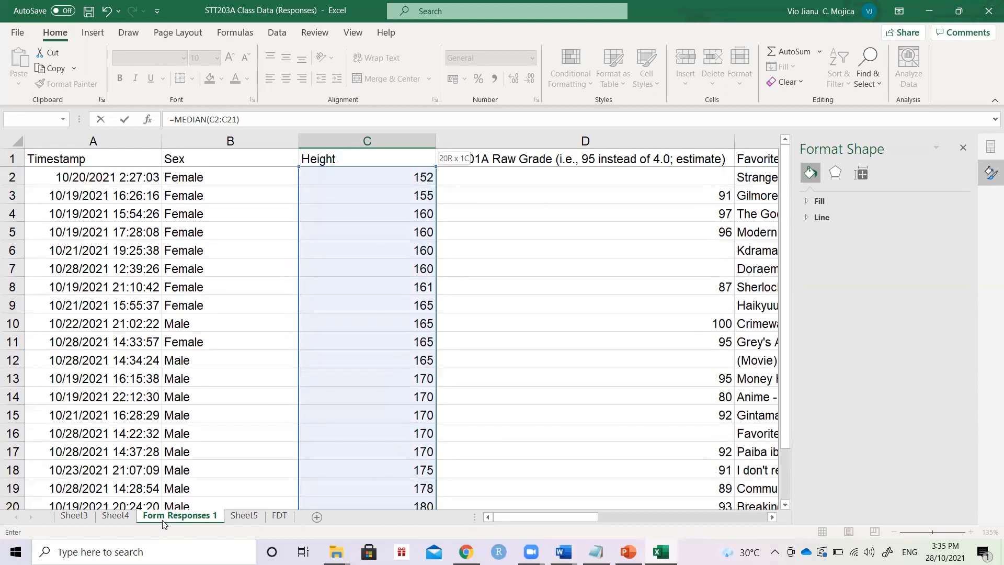
{"action": "key", "text": "Return"}
{"action": "key", "text": "Up"}
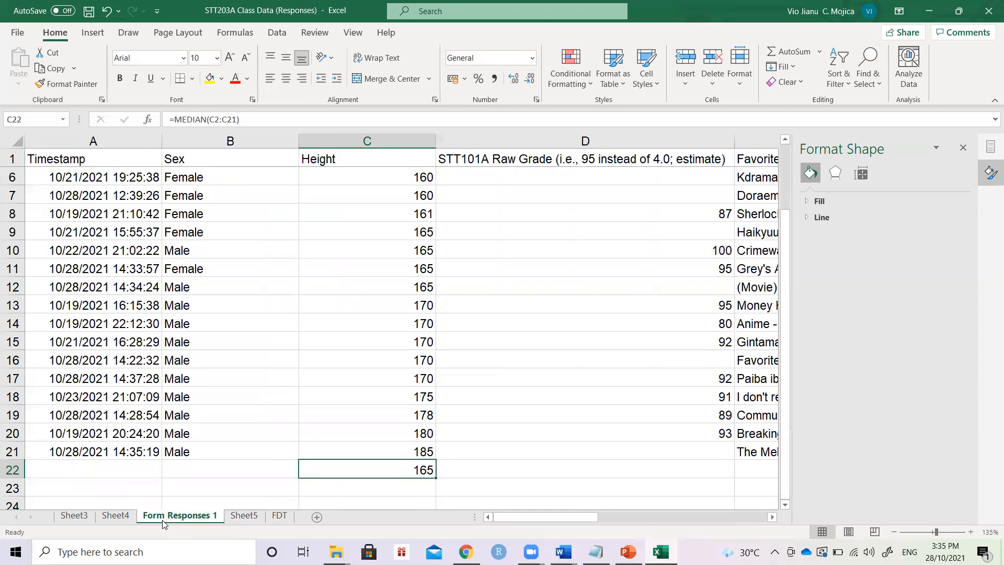
Enter 165 as the median in cell B3 of Sheet5
{"action": "left_click", "coordinate": [244, 516]}
{"action": "type", "text": "165"}
{"action": "key", "text": "Return"}
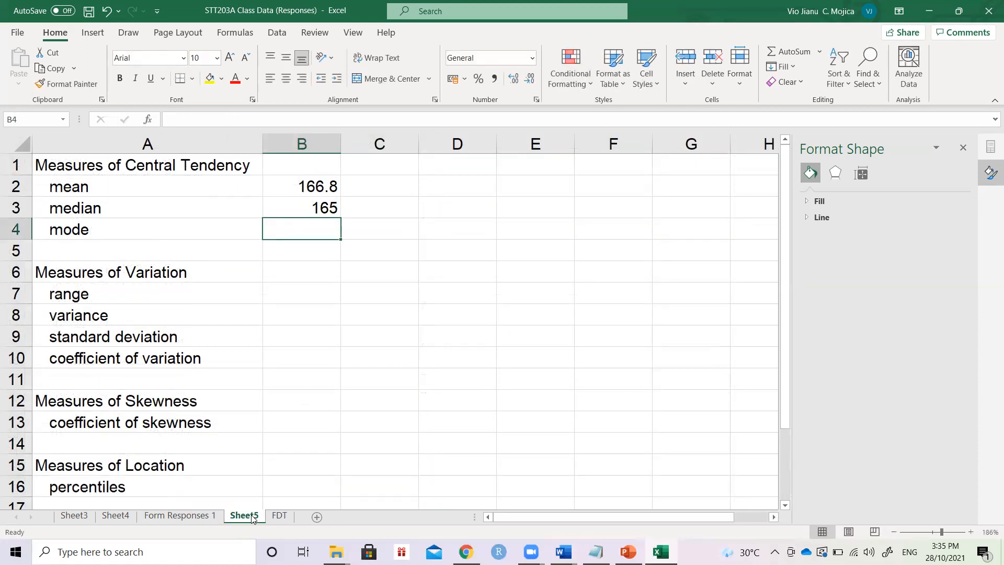
Calculate the mode of heights C2:C21 in cell C22 of the Form Responses 1 sheet, replacing the median formula
{"action": "left_click", "coordinate": [180, 515]}
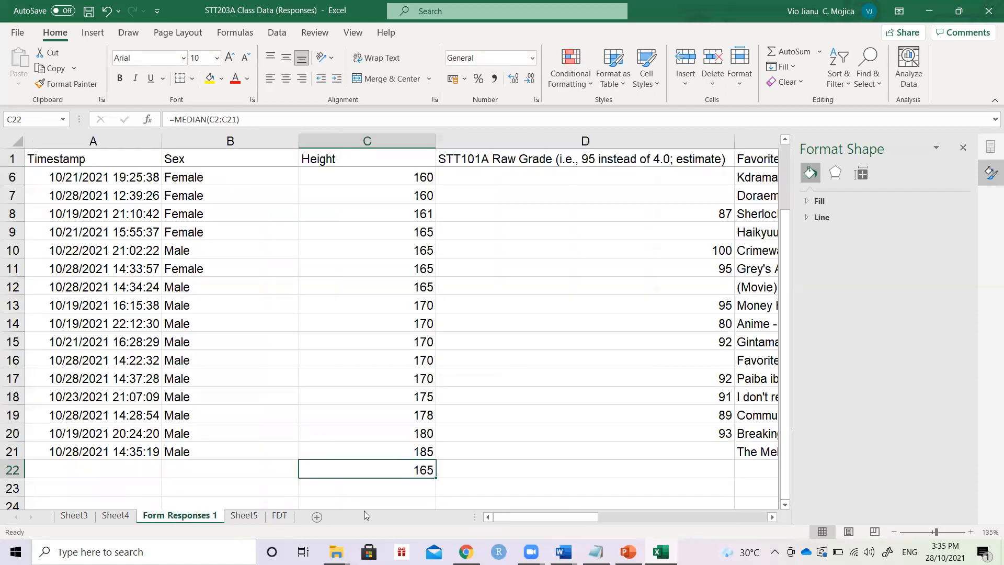
{"action": "type", "text": "=MODE("}
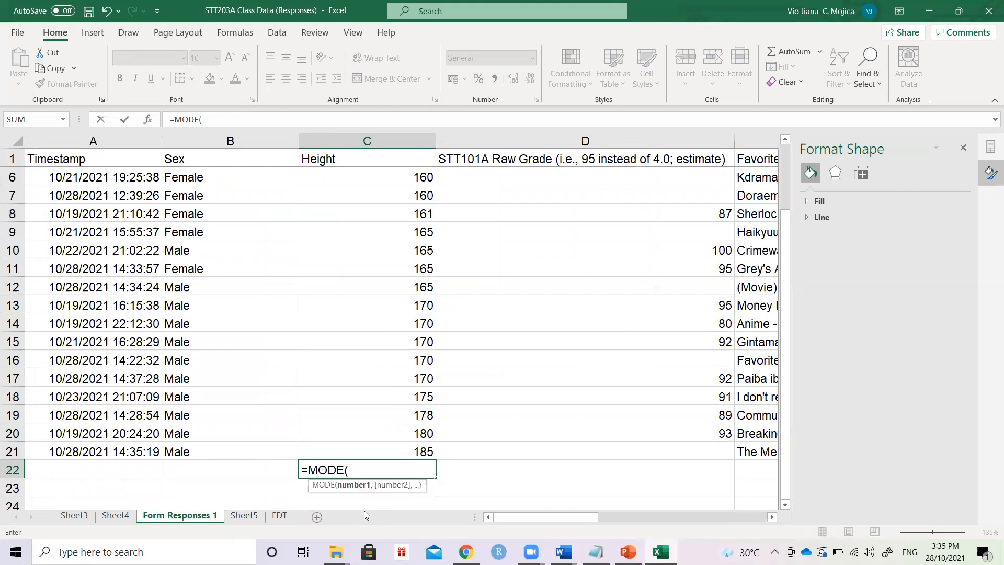
{"action": "key", "text": "Up"}
{"action": "key", "text": "ctrl+shift+Up"}
{"action": "key", "text": "shift+Down"}
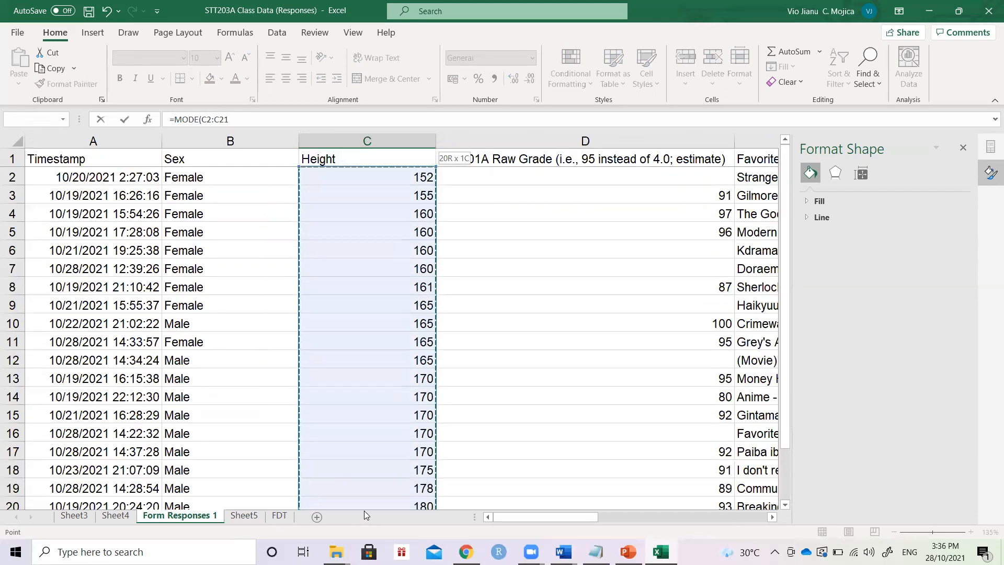
{"action": "key", "text": "Return"}
{"action": "key", "text": "Up"}
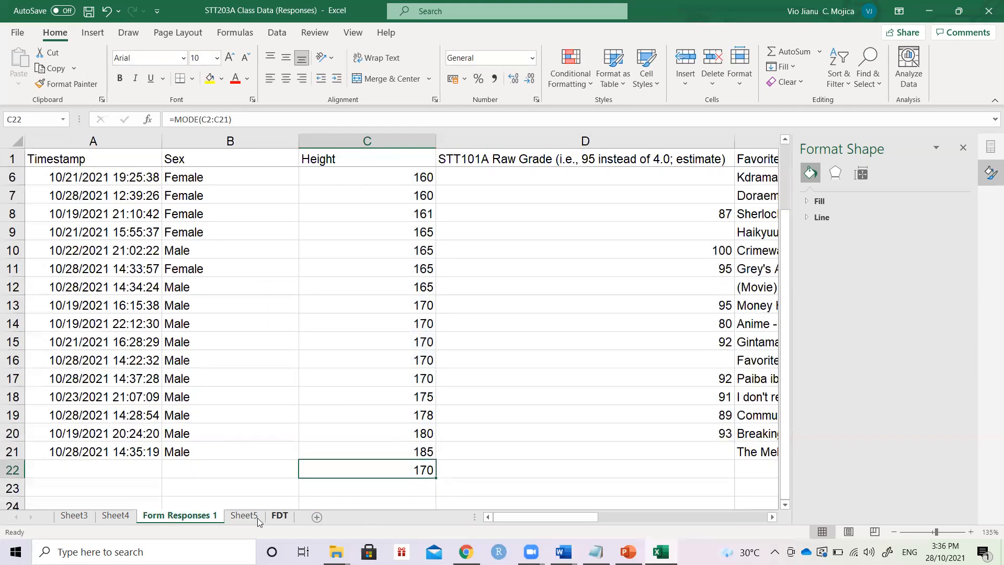
Enter 170 as the mode in cell B4 of Sheet5
{"action": "left_click", "coordinate": [244, 516]}
{"action": "type", "text": "170"}
{"action": "key", "text": "Return"}
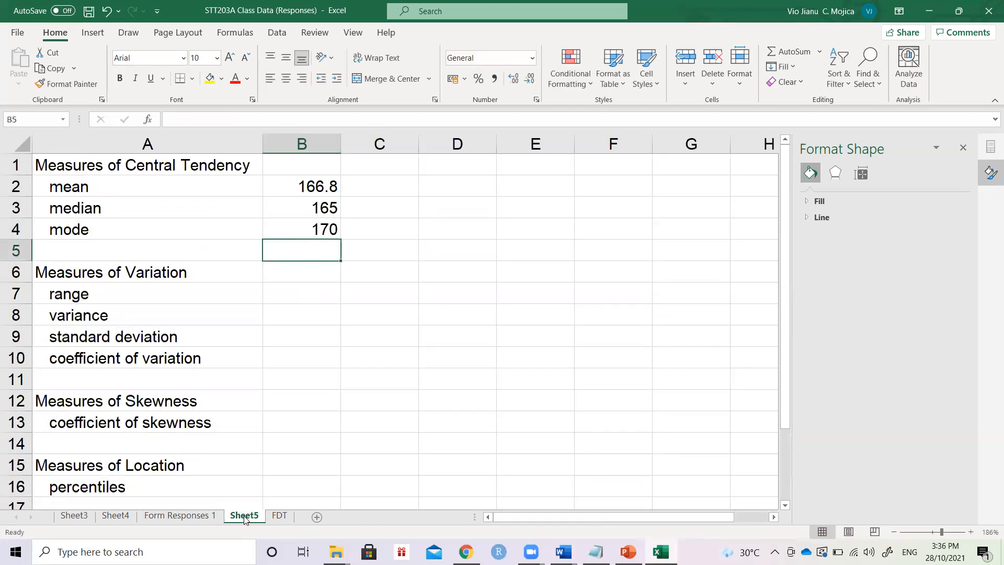
Examine and compare the mean, median and mode labels and values in A2:B4 of the summary sheet
{"action": "key", "text": "Up"}
{"action": "key", "text": "Up"}
{"action": "key", "text": "Up"}
{"action": "key", "text": "shift+Down"}
{"action": "key", "text": "shift+Down"}
{"action": "key", "text": "shift+Left"}
{"action": "key", "text": "Up"}
{"action": "key", "text": "Left"}
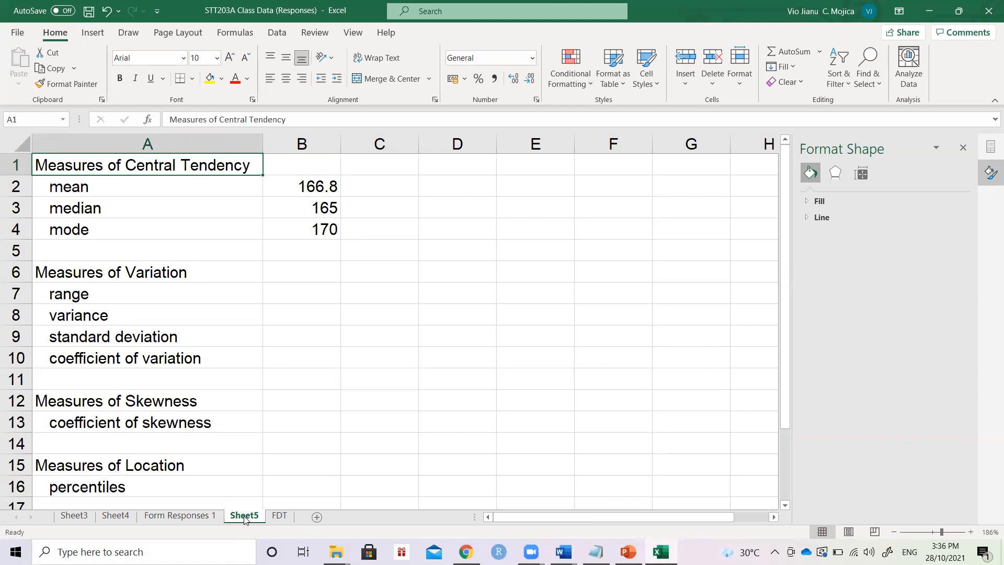
{"action": "key", "text": "Down"}
{"action": "key", "text": "Right"}
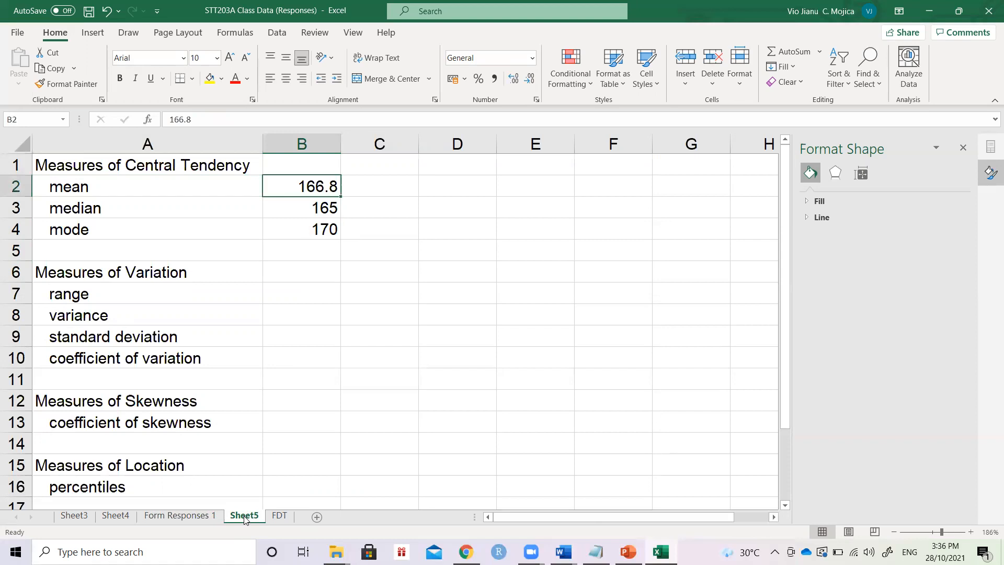
{"action": "key", "text": "Down"}
{"action": "key", "text": "Down"}
{"action": "key", "text": "Down"}
{"action": "key", "text": "Up"}
{"action": "key", "text": "Up"}
{"action": "key", "text": "Up"}
{"action": "key", "text": "Down"}
{"action": "key", "text": "Down"}
{"action": "key", "text": "Up"}
{"action": "key", "text": "Up"}
{"action": "key", "text": "Left"}
{"action": "key", "text": "Down"}
{"action": "key", "text": "Down"}
{"action": "key", "text": "Up"}
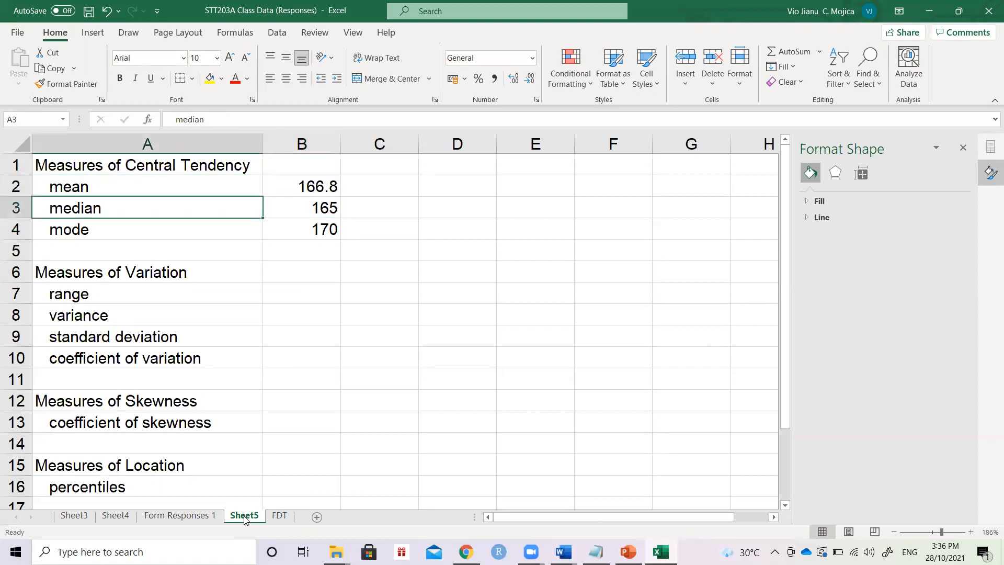
{"action": "key", "text": "Up"}
{"action": "key", "text": "Right"}
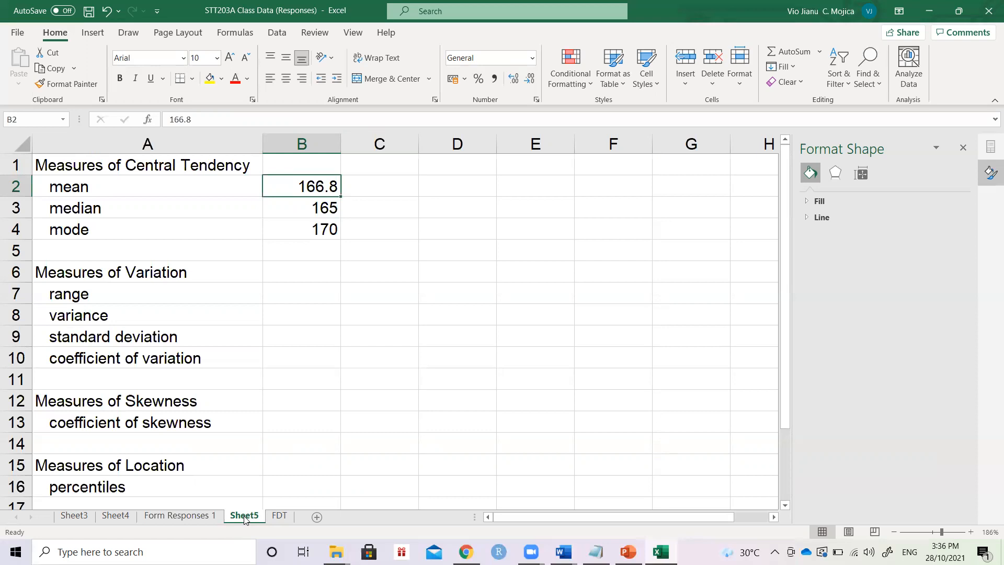
{"action": "key", "text": "shift+Down"}
{"action": "key", "text": "shift+Down"}
{"action": "key", "text": "Left"}
{"action": "key", "text": "shift+Down"}
{"action": "key", "text": "shift+Down"}
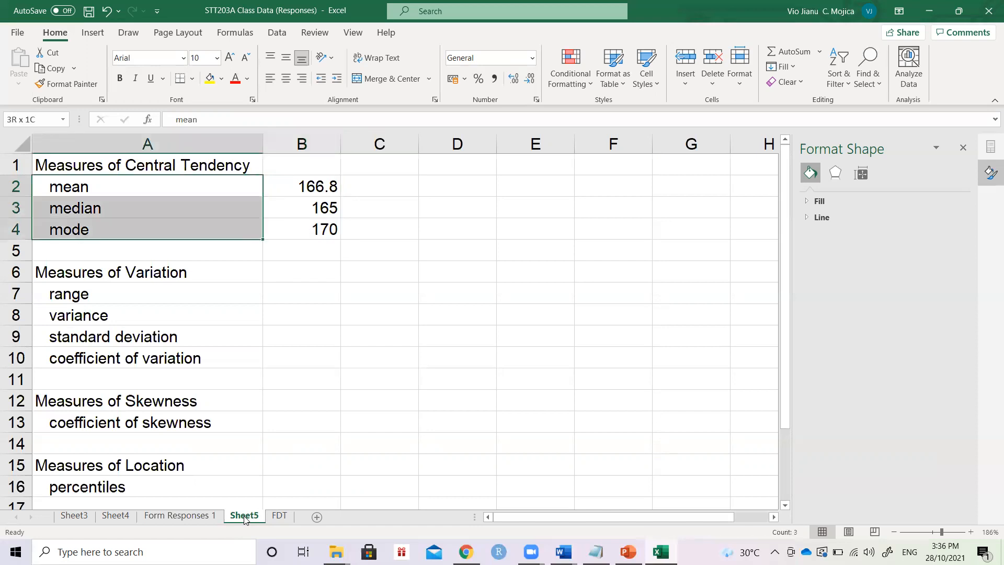
{"action": "key", "text": "shift+Right"}
{"action": "key", "text": "Right"}
{"action": "key", "text": "shift+Down"}
{"action": "key", "text": "shift+Down"}
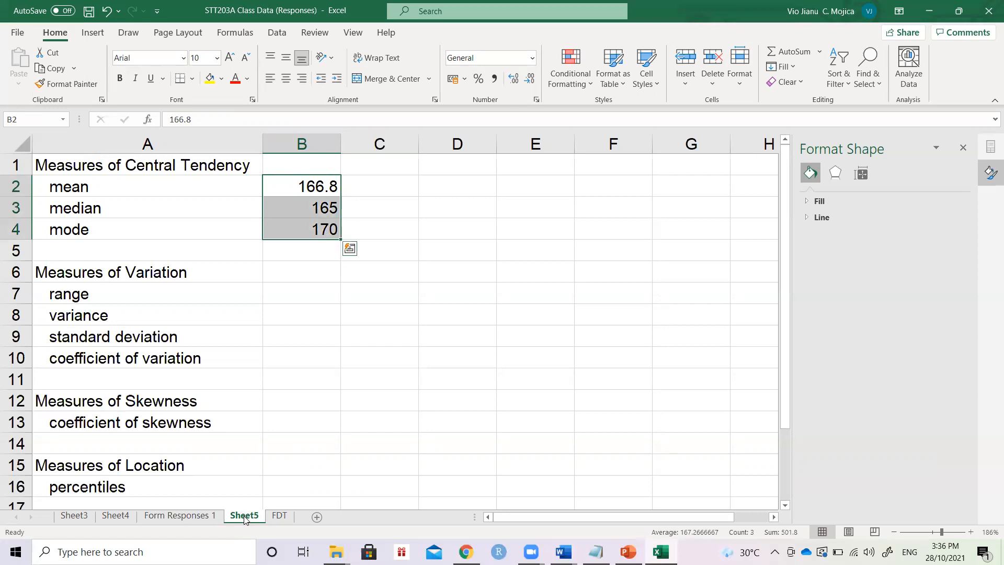
{"action": "key", "text": "Left"}
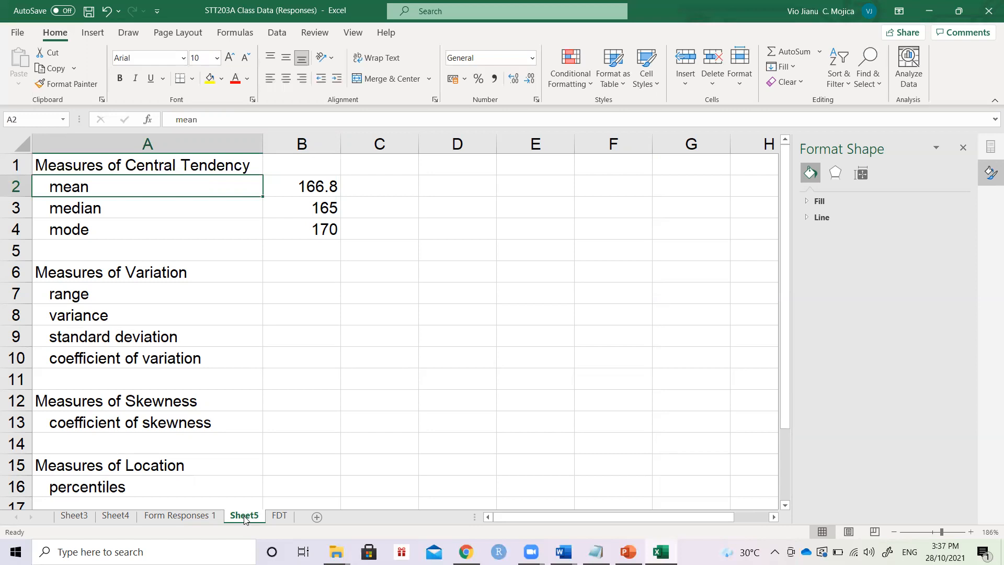
{"action": "key", "text": "Right"}
{"action": "key", "text": "Left"}
{"action": "key", "text": "Down"}
{"action": "key", "text": "Down"}
{"action": "key", "text": "Up"}
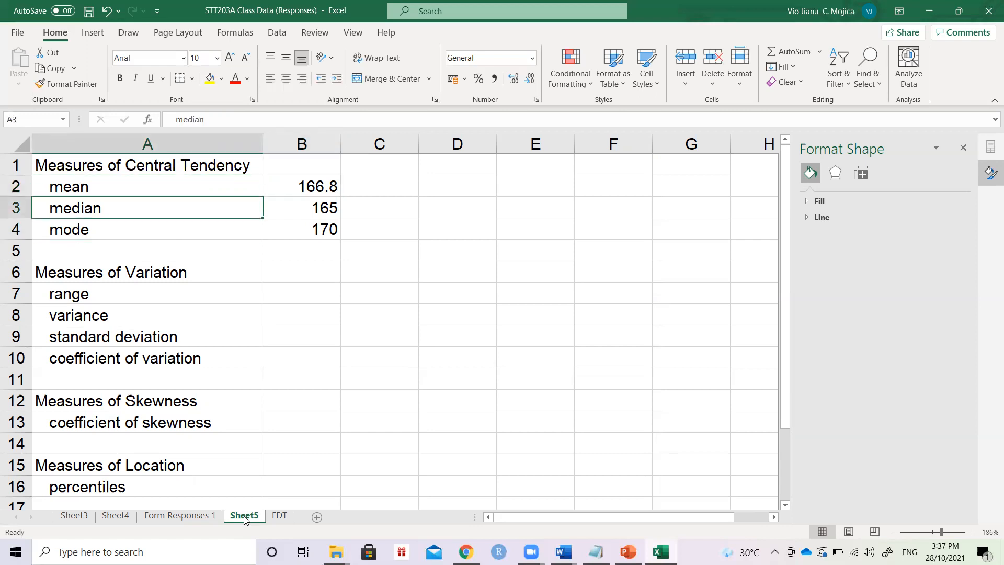
{"action": "key", "text": "Up"}
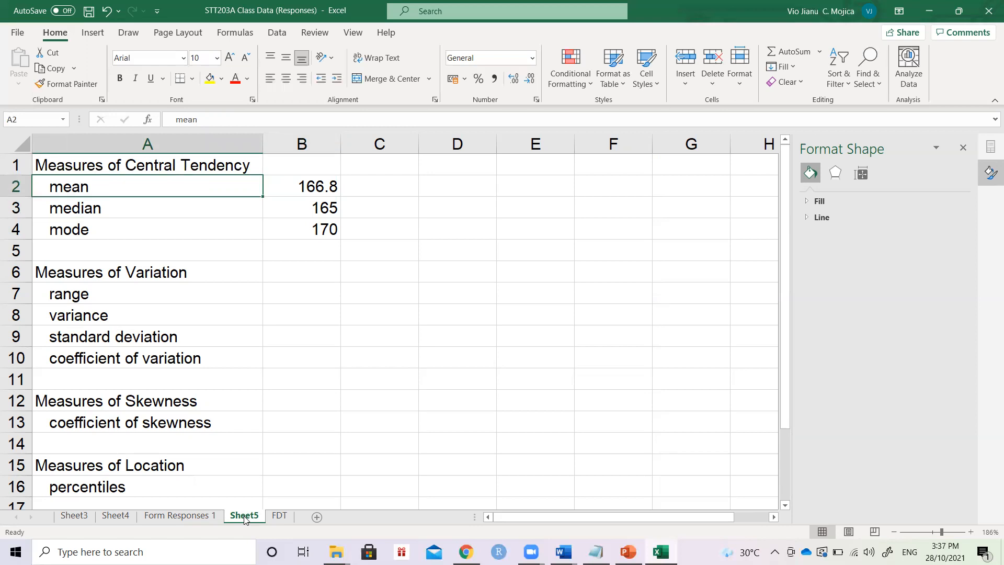
{"action": "key", "text": "Right"}
{"action": "key", "text": "Down"}
{"action": "key", "text": "Down"}
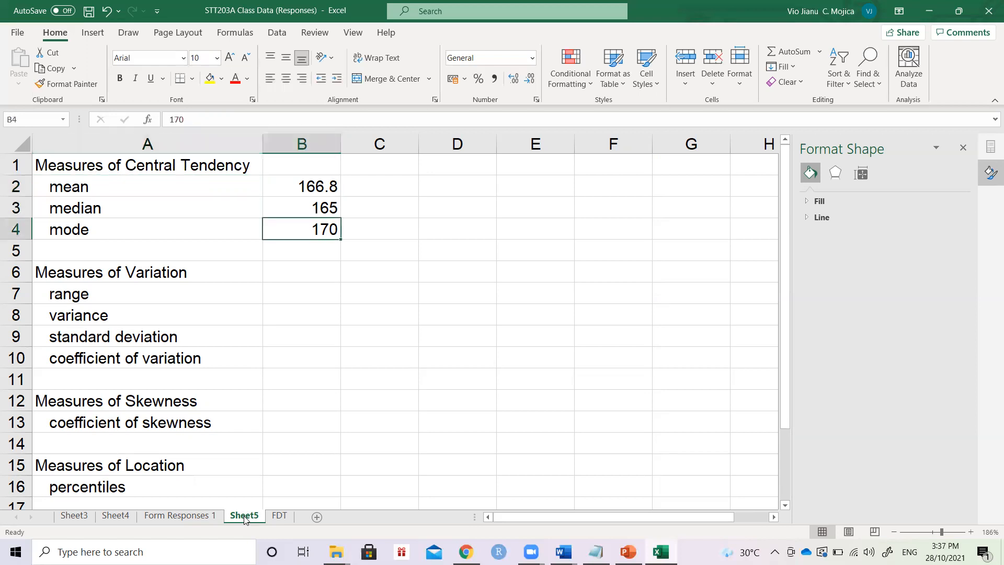
{"action": "key", "text": "Left"}
{"action": "key", "text": "Up"}
{"action": "key", "text": "Up"}
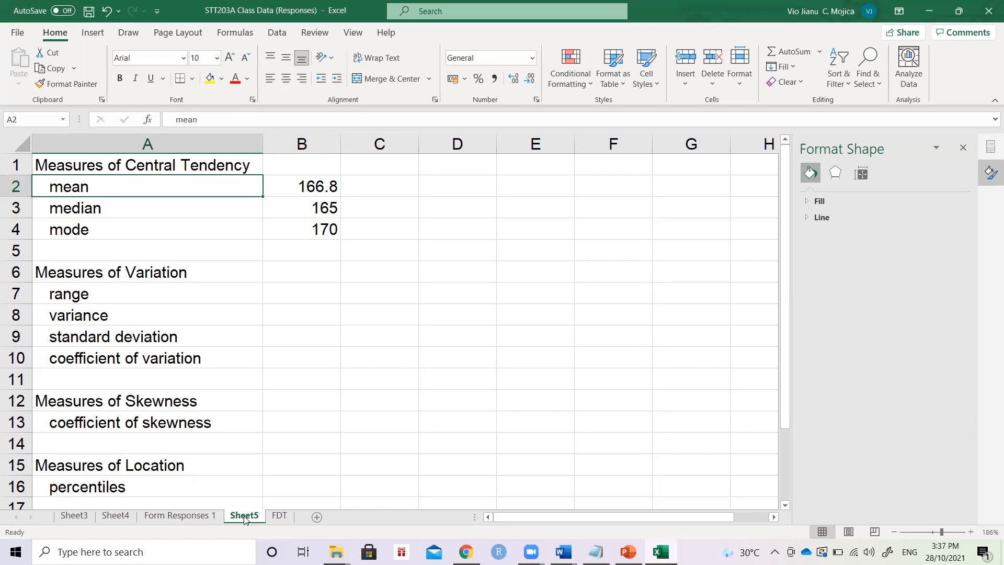
{"action": "key", "text": "Right"}
{"action": "key", "text": "Right"}
{"action": "key", "text": "Down"}
{"action": "key", "text": "Left"}
{"action": "key", "text": "Up"}
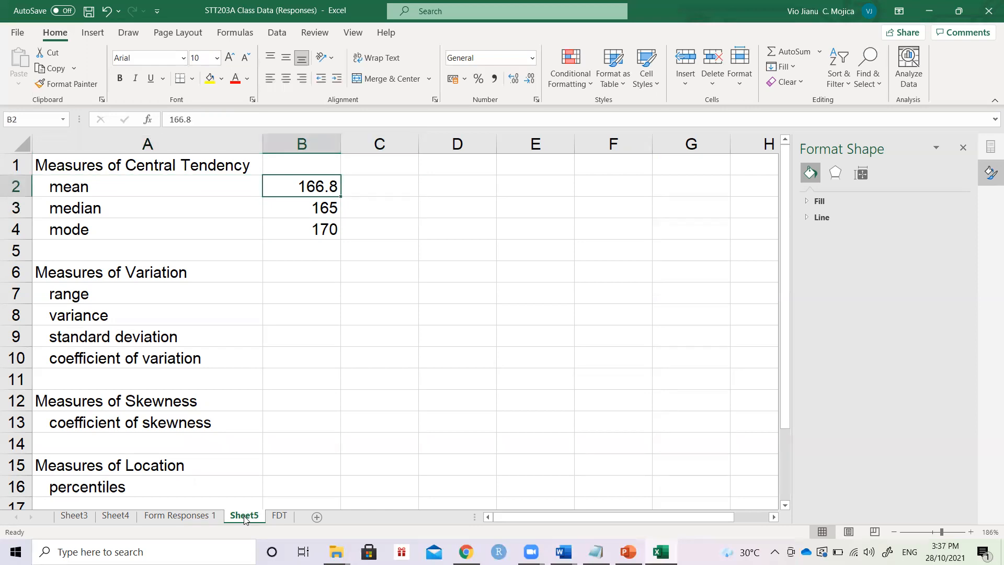
{"action": "key", "text": "Right"}
{"action": "key", "text": "Right"}
{"action": "key", "text": "Left"}
{"action": "key", "text": "Left"}
{"action": "key", "text": "shift+Down"}
{"action": "key", "text": "shift+Down"}
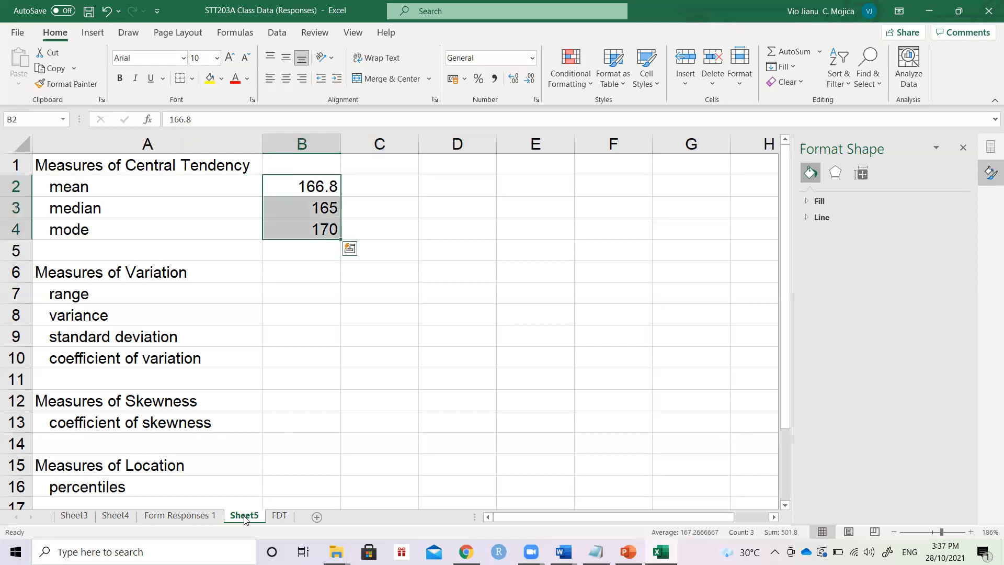
{"action": "key", "text": "Up"}
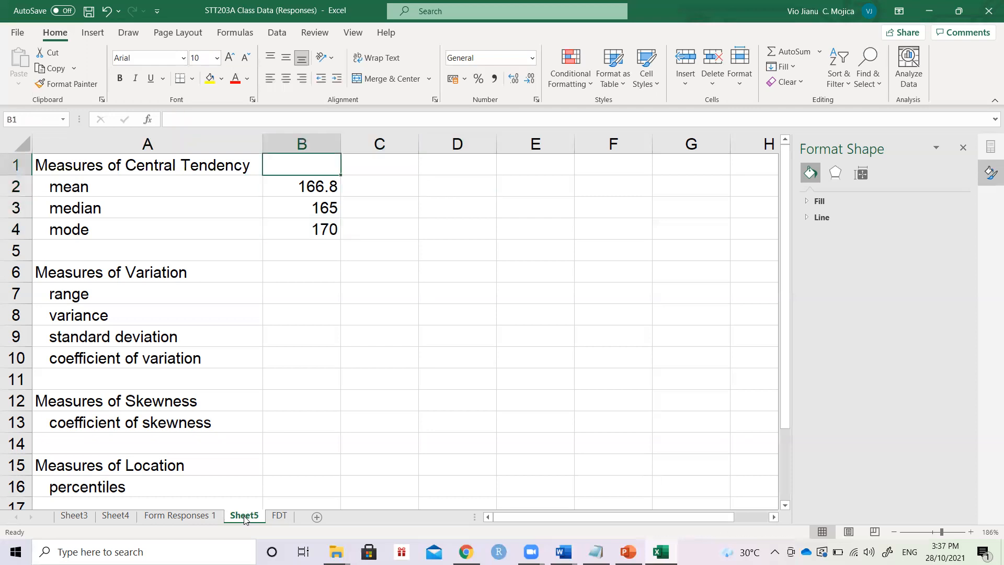
{"action": "key", "text": "Down"}
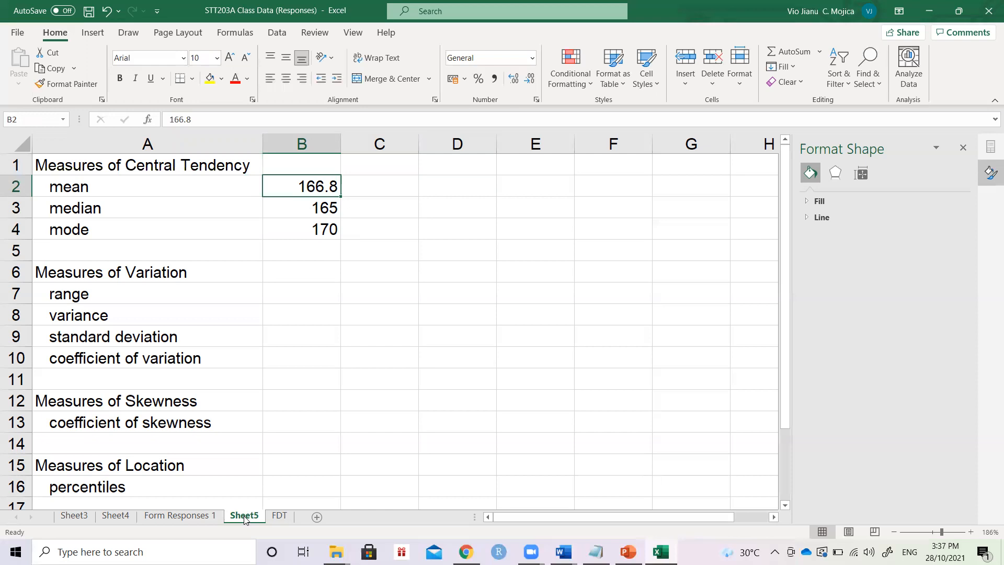
{"action": "key", "text": "Down"}
{"action": "key", "text": "Down"}
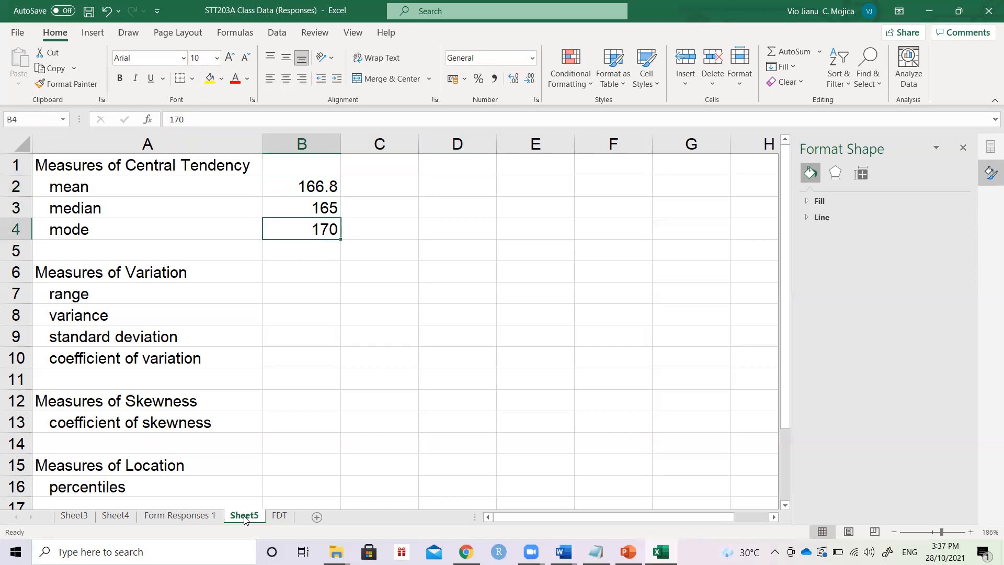
{"action": "key", "text": "shift+Up"}
{"action": "key", "text": "shift+Up"}
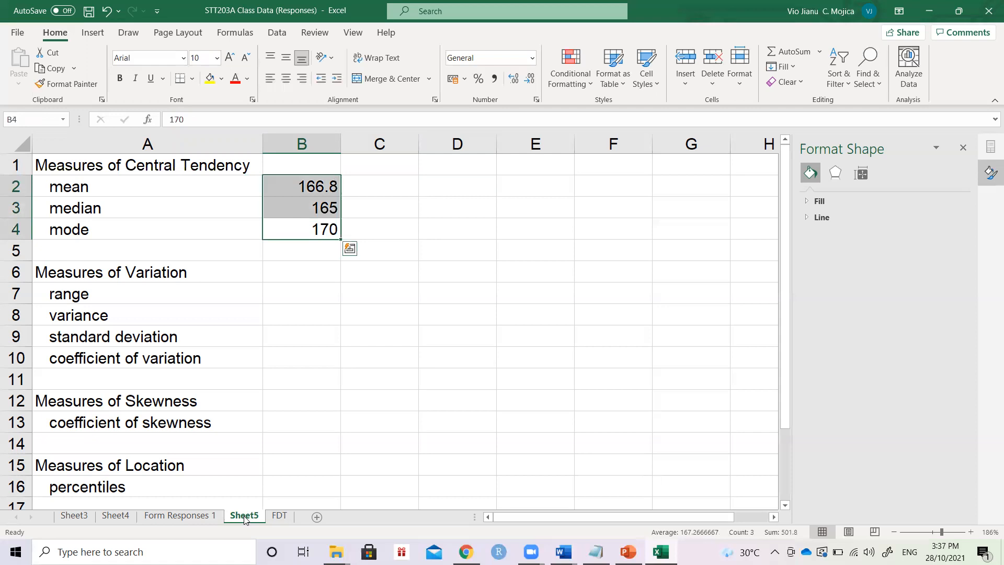
{"action": "key", "text": "Right"}
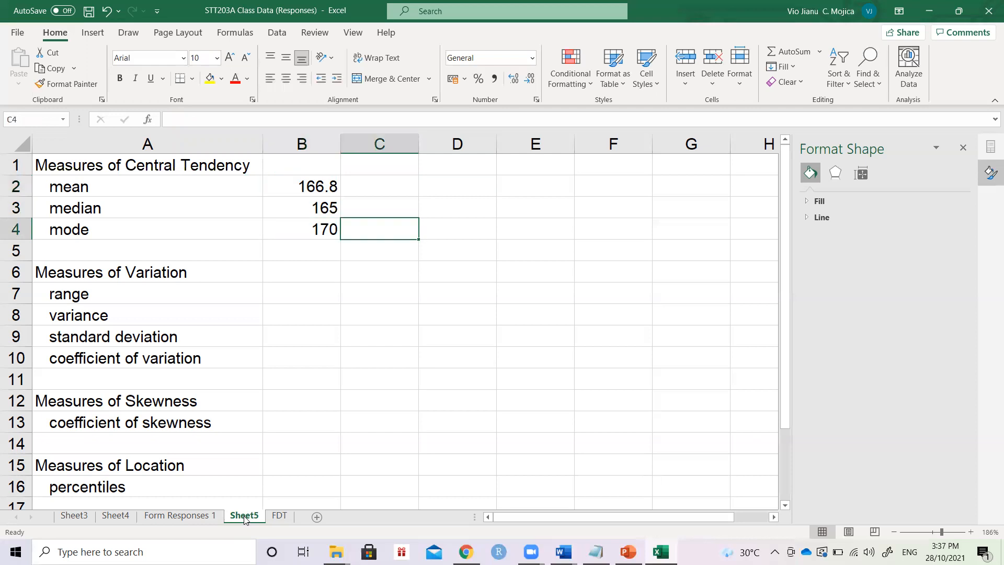
{"action": "key", "text": "Right"}
{"action": "key", "text": "Up"}
{"action": "key", "text": "Up"}
{"action": "key", "text": "Left"}
{"action": "key", "text": "Left"}
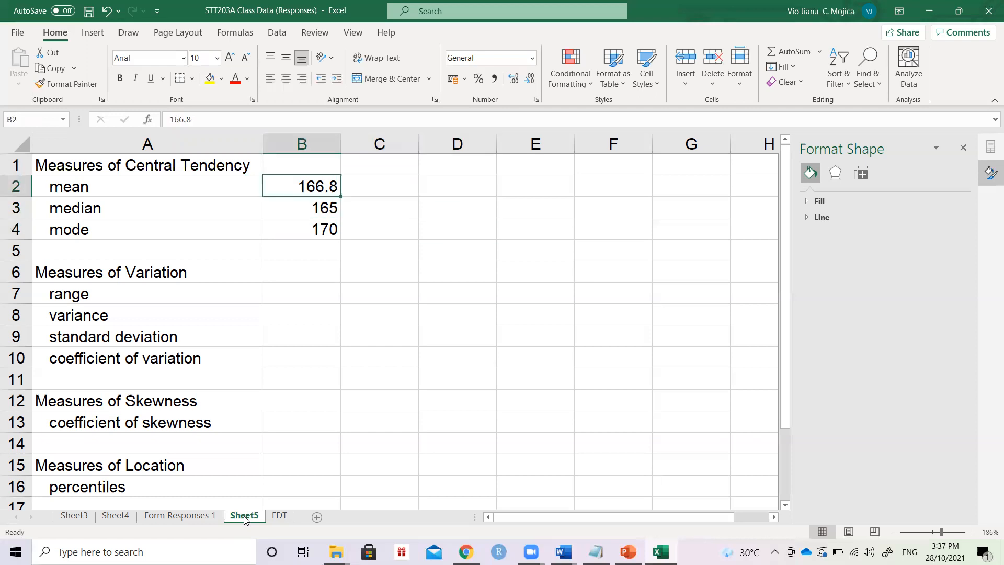
{"action": "key", "text": "Down"}
{"action": "key", "text": "Down"}
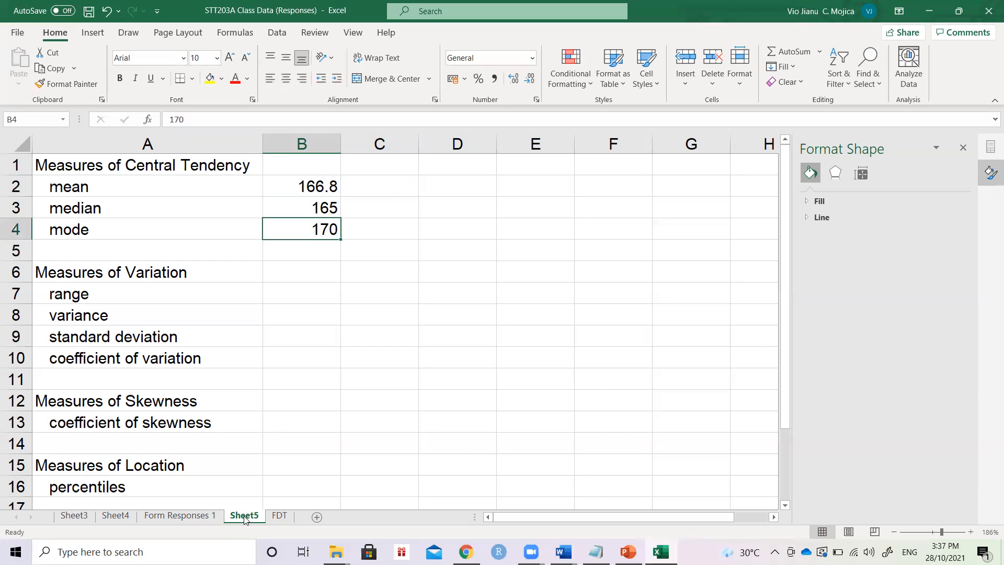
{"action": "key", "text": "shift+Up"}
{"action": "key", "text": "shift+Up"}
Label two example rows A and B in cells D2 and D3 of Sheet5
{"action": "key", "text": "Right"}
{"action": "key", "text": "Up"}
{"action": "key", "text": "Up"}
{"action": "key", "text": "Right"}
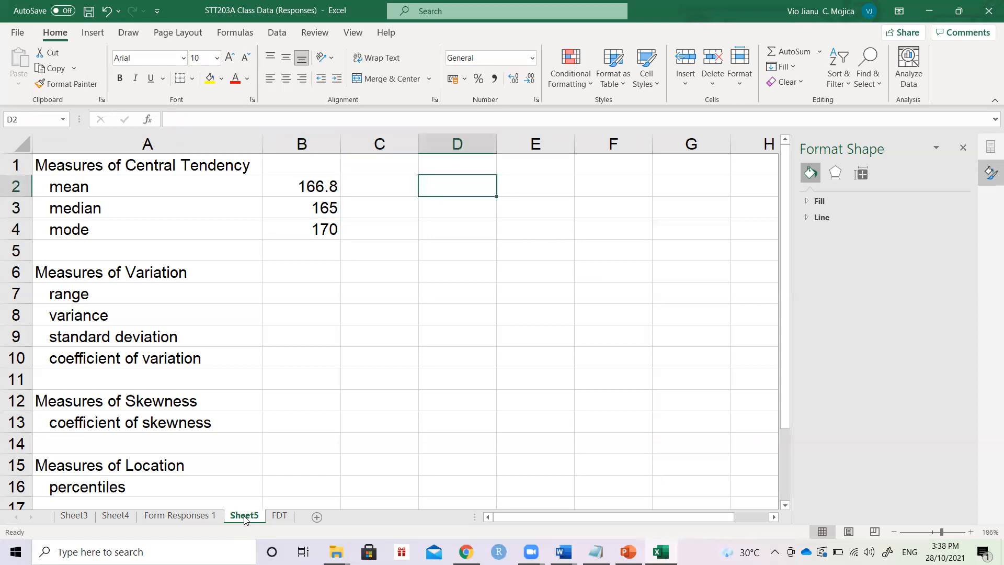
{"action": "key", "text": "Left"}
{"action": "key", "text": "Left"}
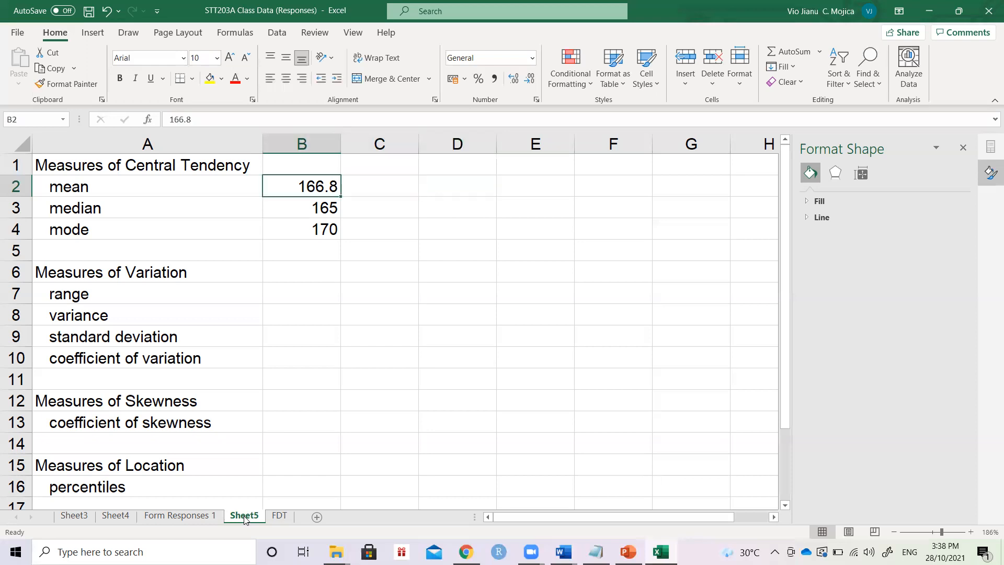
{"action": "key", "text": "Right"}
{"action": "key", "text": "Right"}
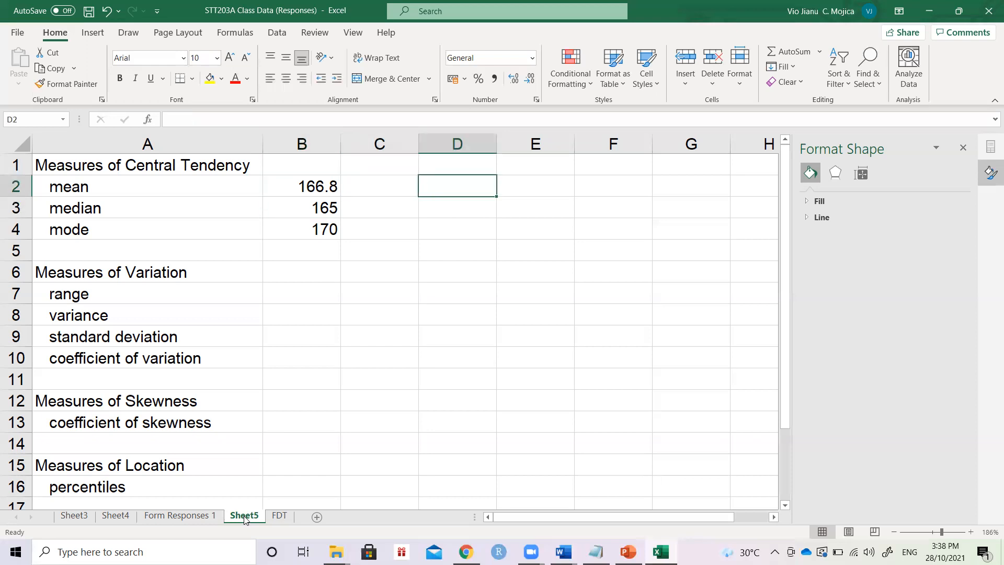
{"action": "type", "text": "X"}
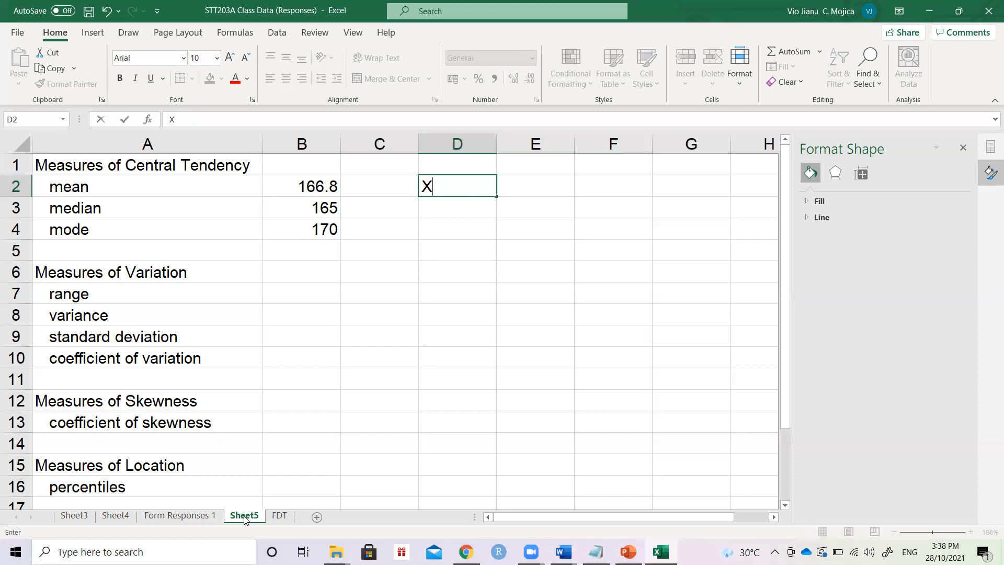
{"action": "key", "text": "BackSpace"}
{"action": "key", "text": "Return"}
{"action": "key", "text": "Up"}
{"action": "type", "text": "A"}
{"action": "key", "text": "Return"}
{"action": "type", "text": "B"}
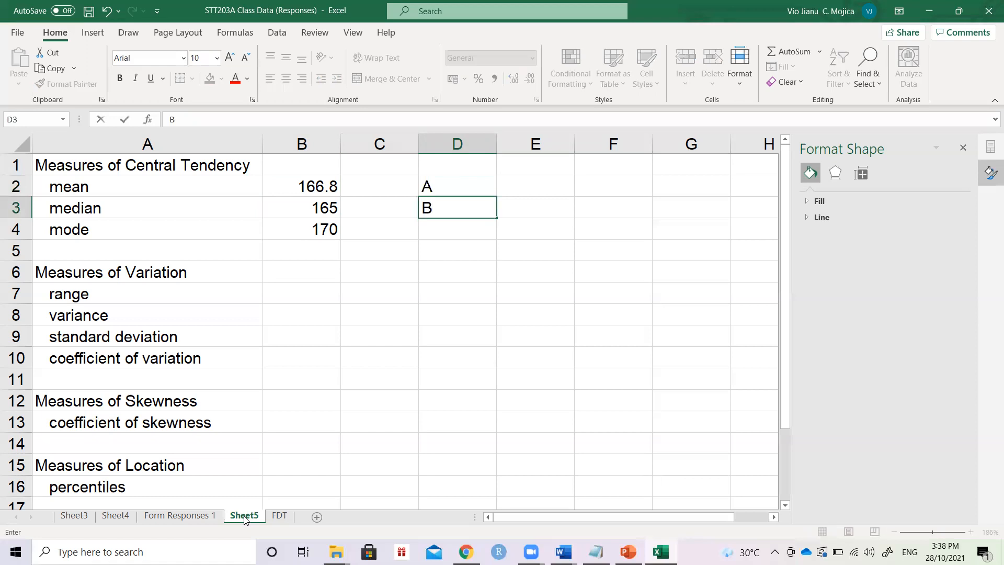
{"action": "key", "text": "Up"}
Enter 80 in each of the cells E2:H2 for row A
{"action": "key", "text": "Right"}
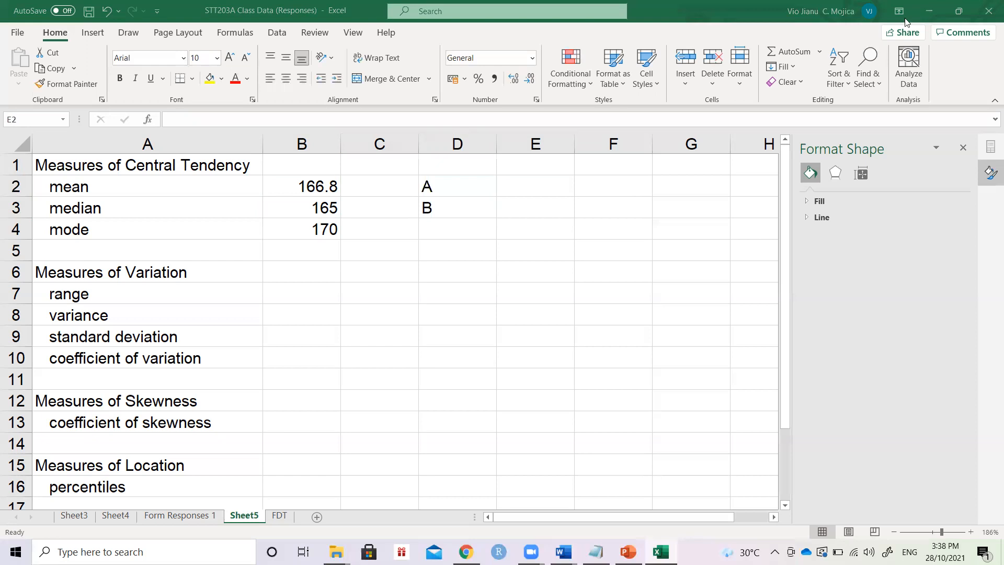
{"action": "left_click", "coordinate": [528, 188]}
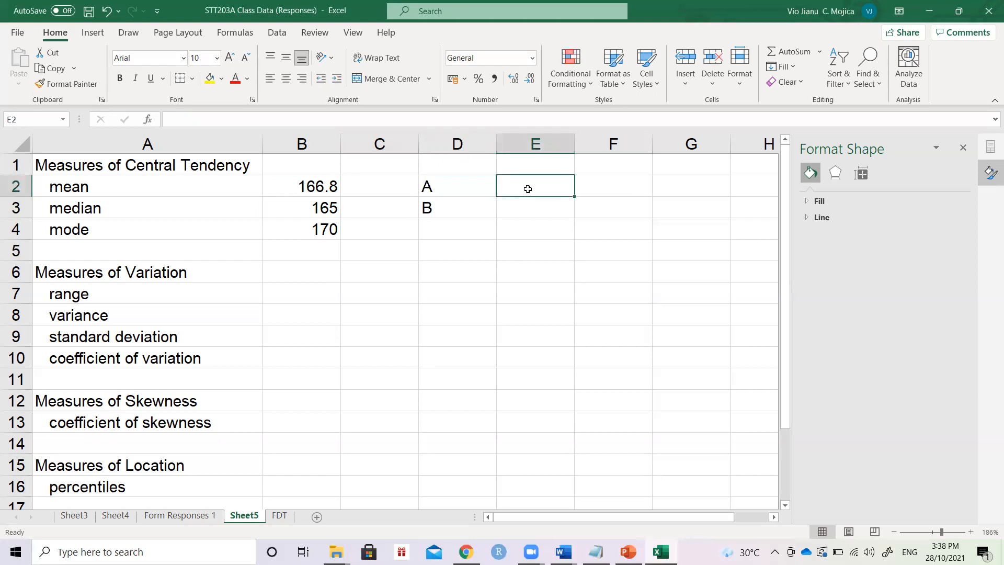
{"action": "type", "text": "6"}
{"action": "key", "text": "BackSpace"}
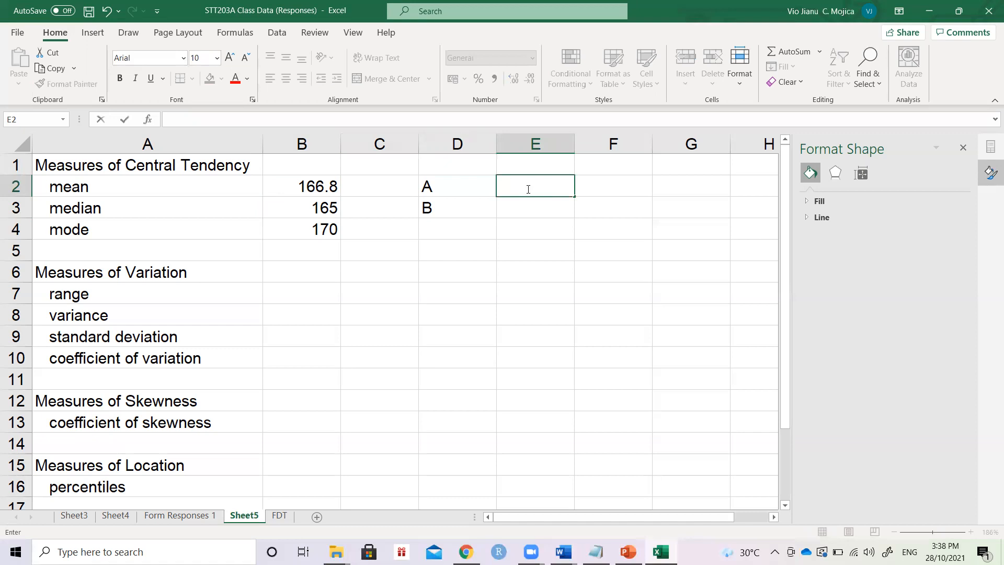
{"action": "type", "text": "80"}
{"action": "key", "text": "Tab"}
{"action": "type", "text": "80"}
{"action": "key", "text": "Tab"}
{"action": "type", "text": "80"}
{"action": "key", "text": "Tab"}
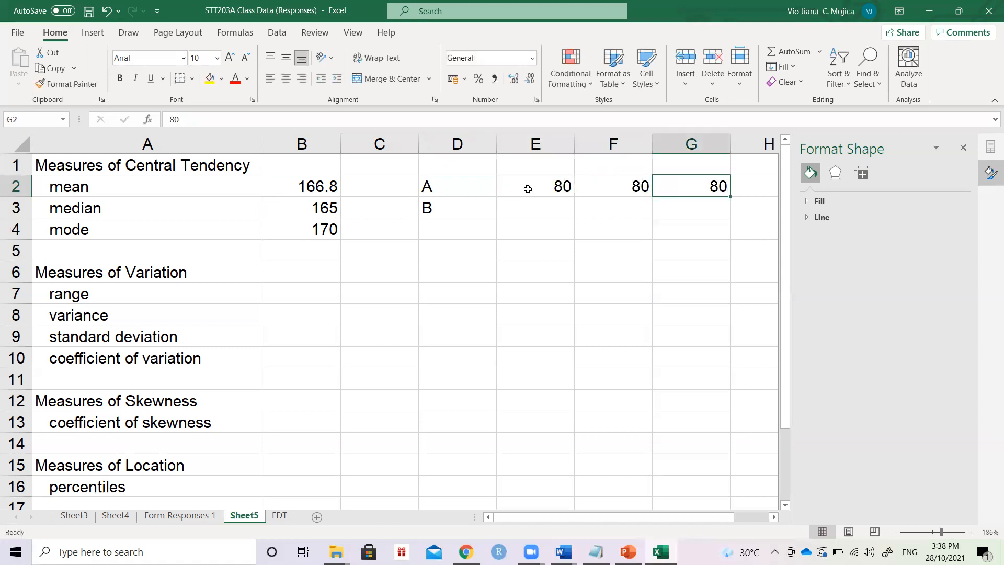
{"action": "type", "text": "80"}
{"action": "key", "text": "Return"}
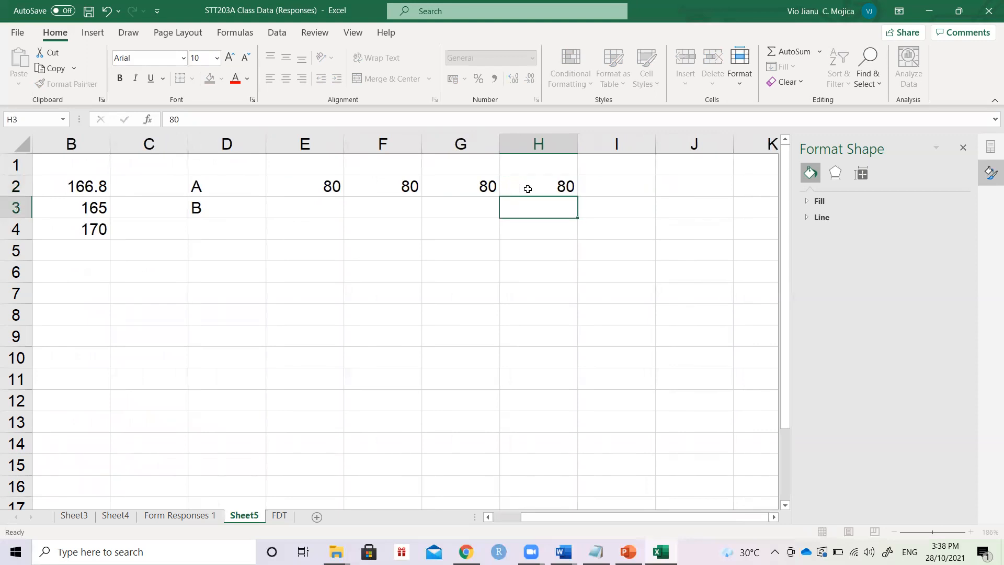
Enter 80, 80, 80 and 100 in cells E3:H3 for row B
{"action": "type", "text": "80"}
{"action": "key", "text": "Tab"}
{"action": "type", "text": "80"}
{"action": "key", "text": "Tab"}
{"action": "type", "text": "80"}
{"action": "key", "text": "Tab"}
{"action": "type", "text": "100"}
{"action": "key", "text": "Return"}
Compare the scores of rows A and B across cells D2:H3
{"action": "key", "text": "Up"}
{"action": "key", "text": "Left"}
{"action": "key", "text": "Left"}
{"action": "key", "text": "Left"}
{"action": "key", "text": "Right"}
{"action": "key", "text": "Right"}
{"action": "key", "text": "Right"}
{"action": "key", "text": "Right"}
{"action": "key", "text": "Right"}
{"action": "key", "text": "Right"}
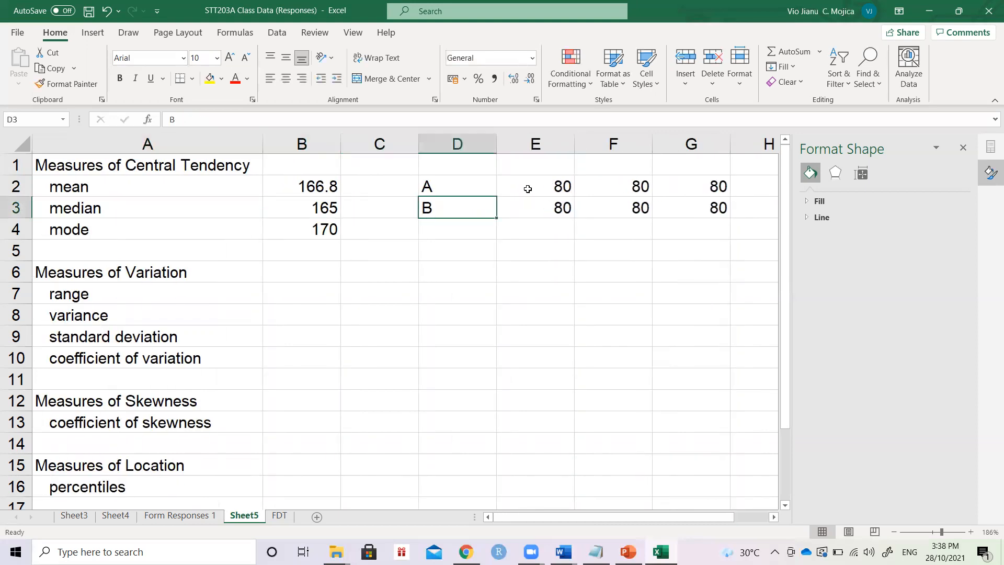
{"action": "key", "text": "Up"}
{"action": "key", "text": "Right"}
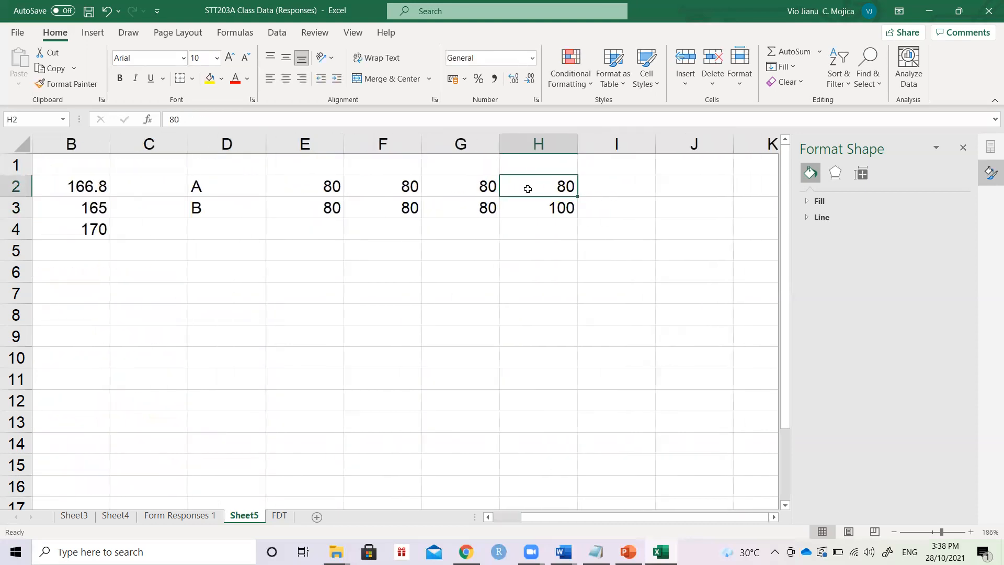
{"action": "key", "text": "Left"}
{"action": "key", "text": "Left"}
Calculate the average of E2:H2 in cell I2 with the AVERAGE function
{"action": "key", "text": "Right"}
{"action": "key", "text": "Right"}
{"action": "key", "text": "Right"}
{"action": "type", "text": "=AVER"}
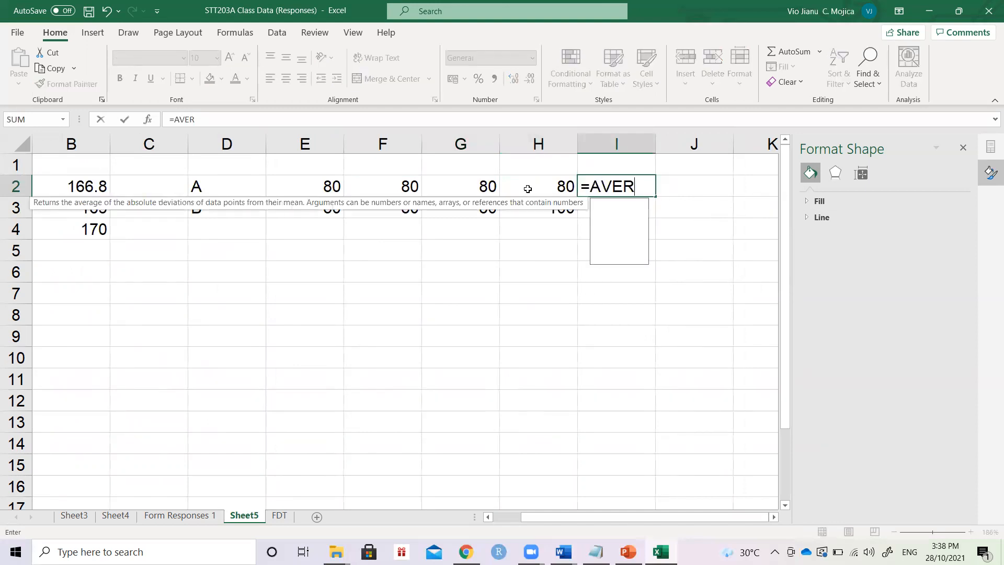
{"action": "key", "text": "Tab"}
{"action": "key", "text": "Left"}
{"action": "key", "text": "shift+Left"}
{"action": "key", "text": "shift+Left"}
{"action": "key", "text": "shift+Left"}
{"action": "type", "text": ")"}
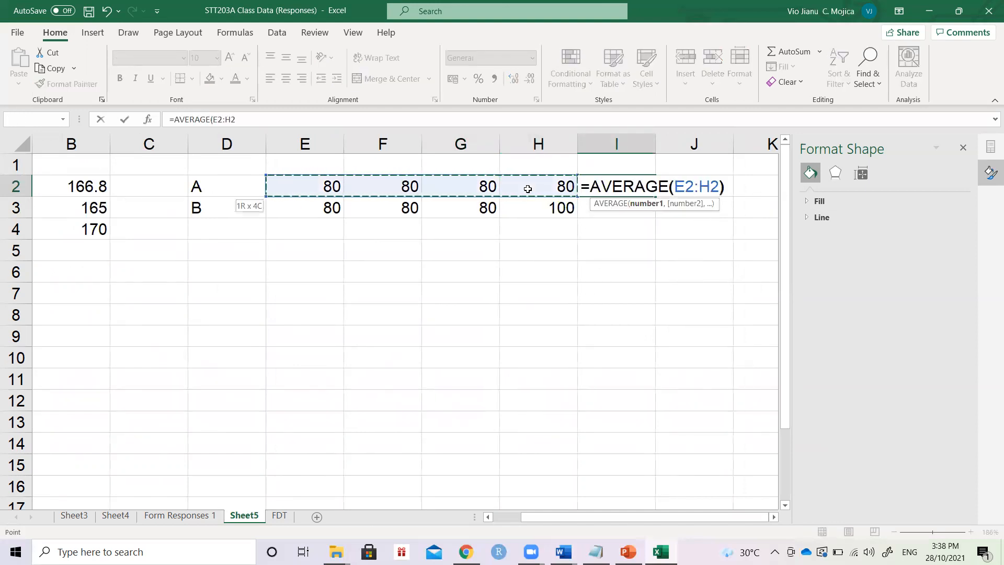
{"action": "type", "text": ")"}
{"action": "key", "text": "BackSpace"}
{"action": "key", "text": "Tab"}
Calculate the median of E2:H2 in cell J2 with the MEDIAN function
{"action": "type", "text": "=MEDA"}
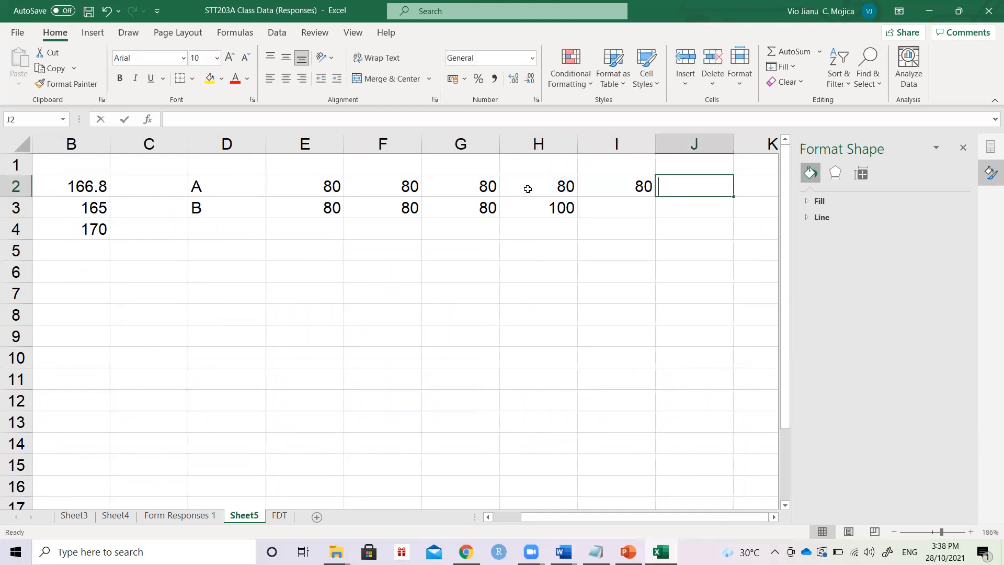
{"action": "key", "text": "BackSpace"}
{"action": "type", "text": "IAN("}
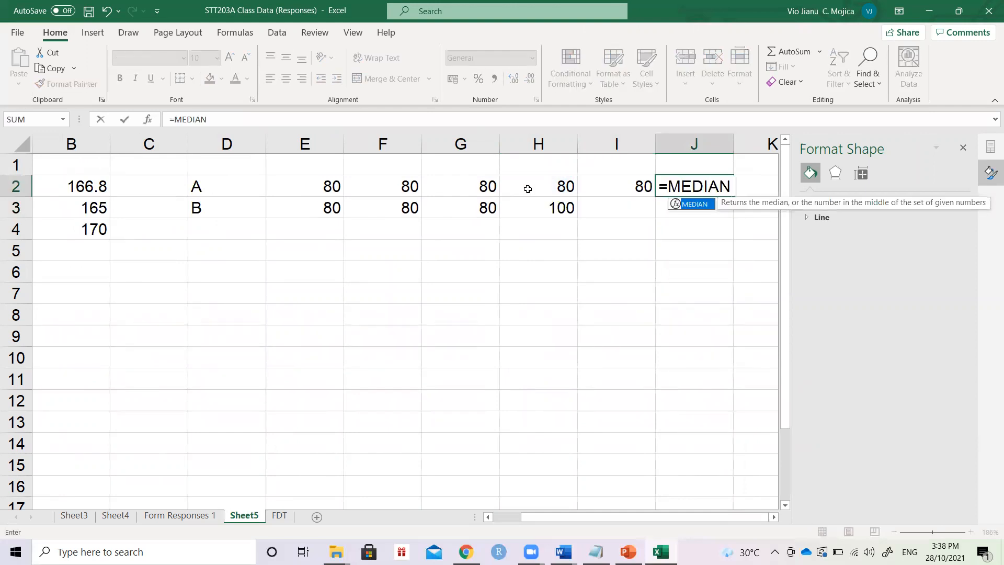
{"action": "key", "text": "Left"}
{"action": "key", "text": "Left"}
{"action": "key", "text": "shift+Left"}
{"action": "key", "text": "shift+Left"}
{"action": "key", "text": "shift+Left"}
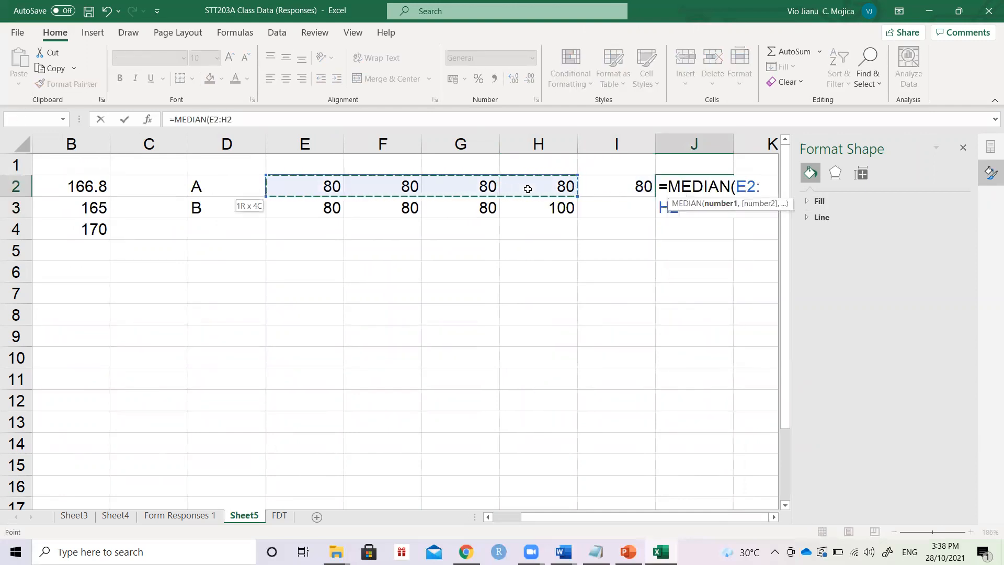
{"action": "type", "text": ")"}
{"action": "key", "text": "Return"}
Copy the average and median formulas from I2:J2 down to I3:J3 for row B
{"action": "key", "text": "Left"}
{"action": "key", "text": "Up"}
{"action": "key", "text": "shift+Right"}
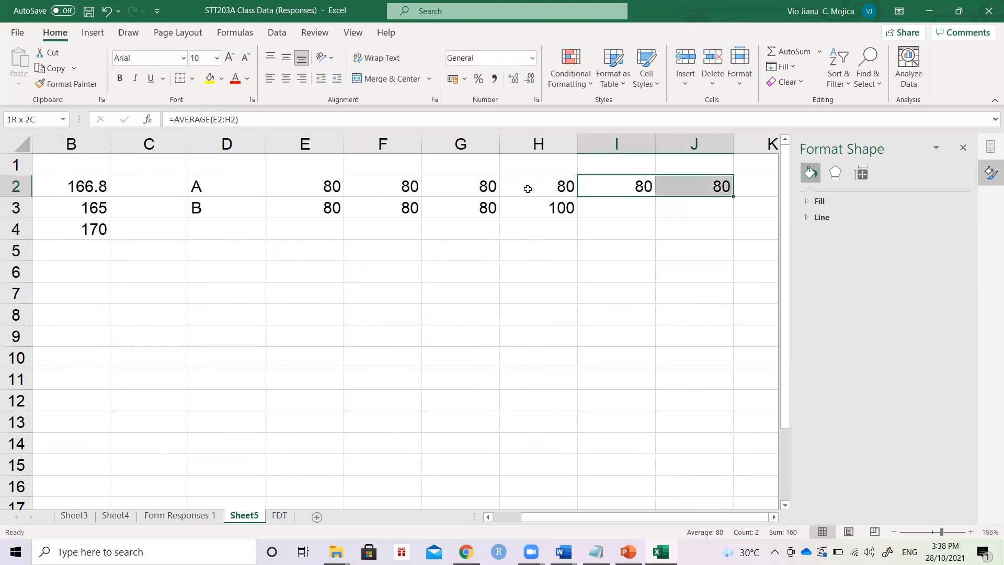
{"action": "key", "text": "ctrl+c"}
{"action": "key", "text": "Down"}
{"action": "key", "text": "ctrl+v"}
Add the headings AVERAGE in cell I1 and MEDIAN in cell J1
{"action": "key", "text": "Up"}
{"action": "key", "text": "Up"}
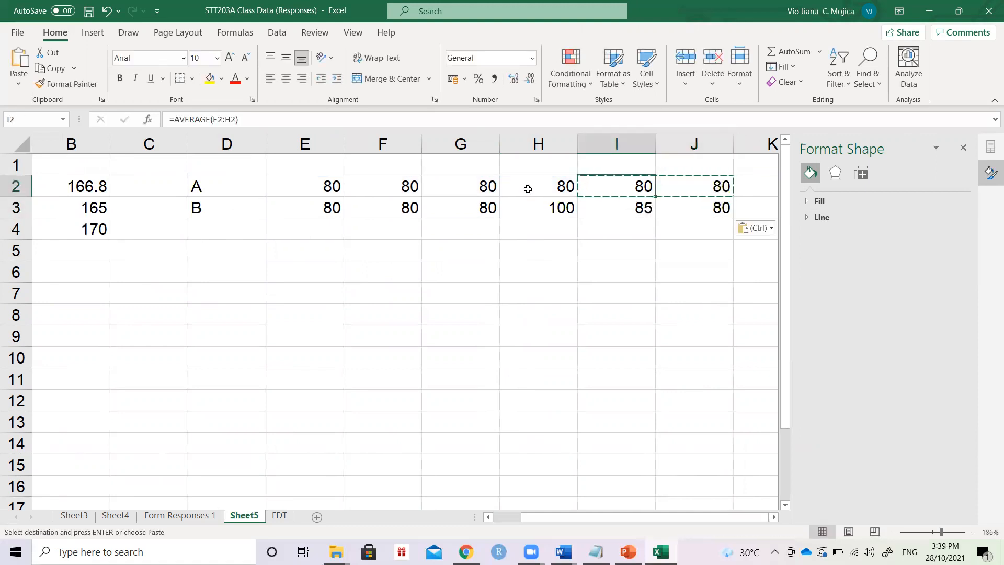
{"action": "type", "text": "AVERAGE"}
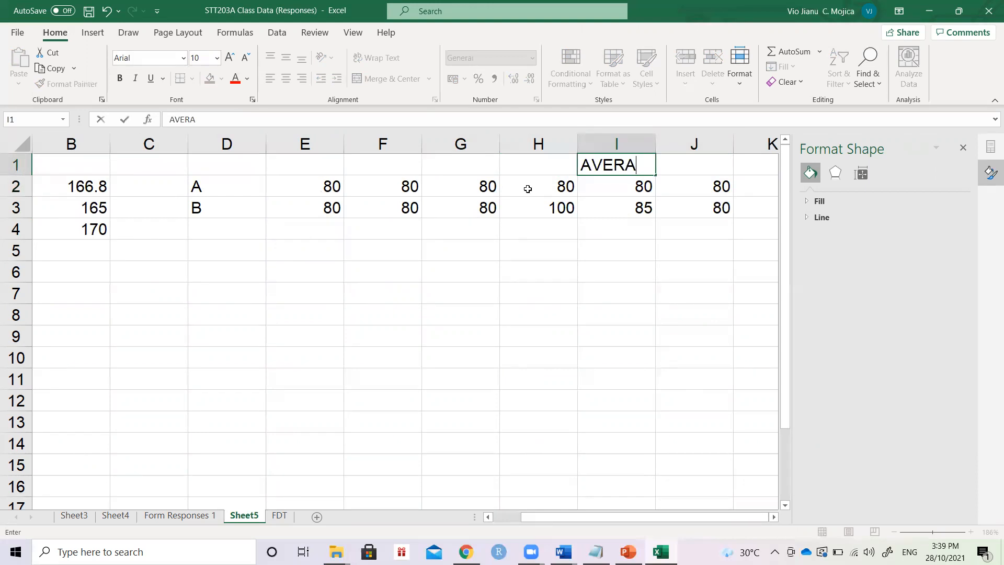
{"action": "key", "text": "Tab"}
{"action": "type", "text": "MEDIAN"}
{"action": "key", "text": "Return"}
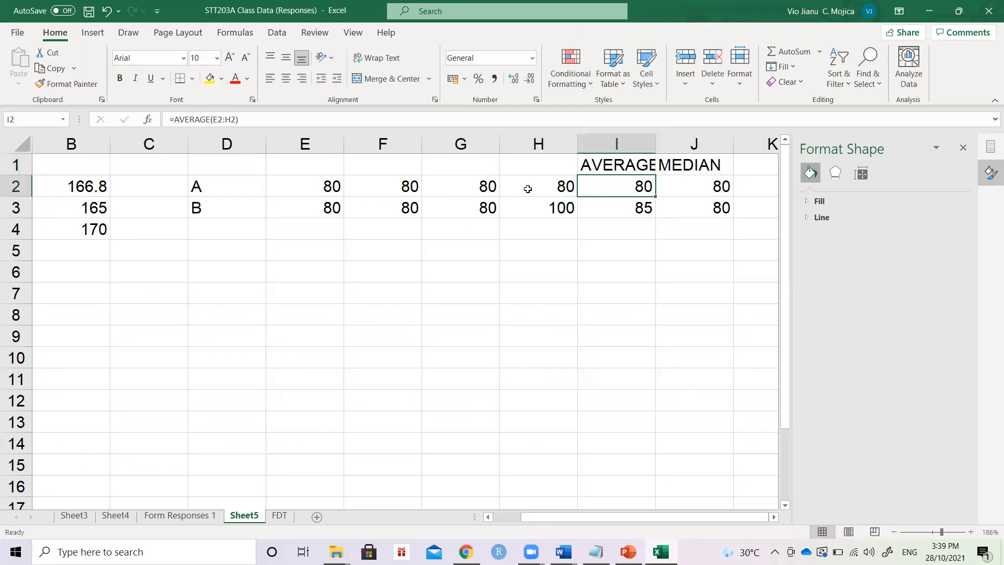
Examine how row B's score of 100 in H3 affects the averages in column I
{"action": "key", "text": "Down"}
{"action": "key", "text": "Up"}
{"action": "key", "text": "Up"}
{"action": "left_click", "coordinate": [524, 204]}
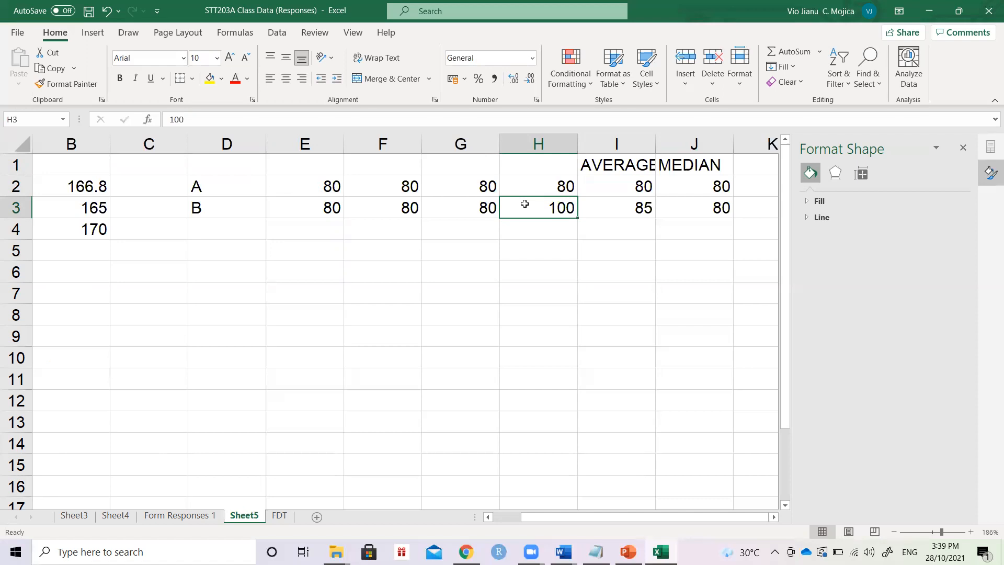
{"action": "left_click", "coordinate": [592, 210]}
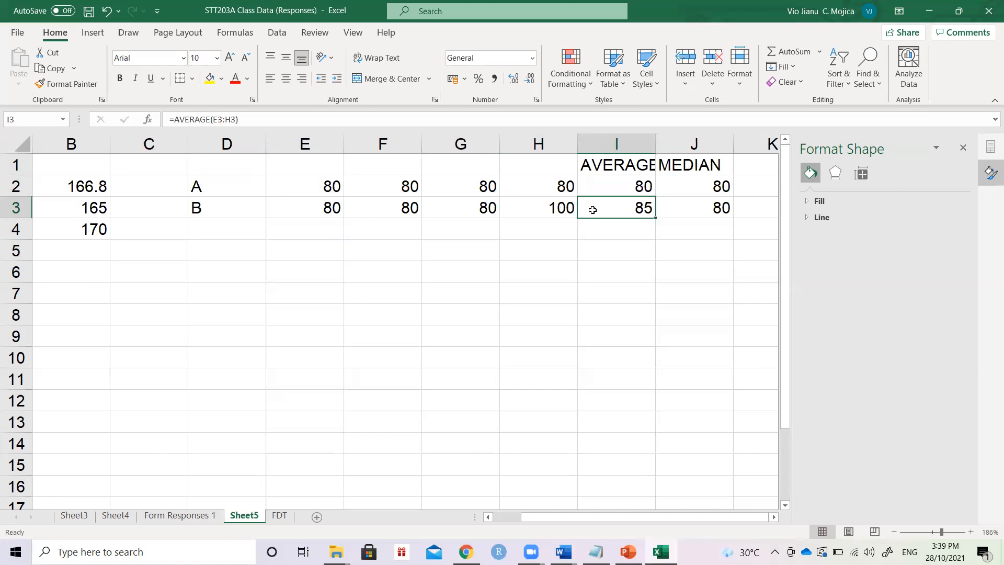
{"action": "left_click_drag", "start_coordinate": [604, 166], "coordinate": [609, 205]}
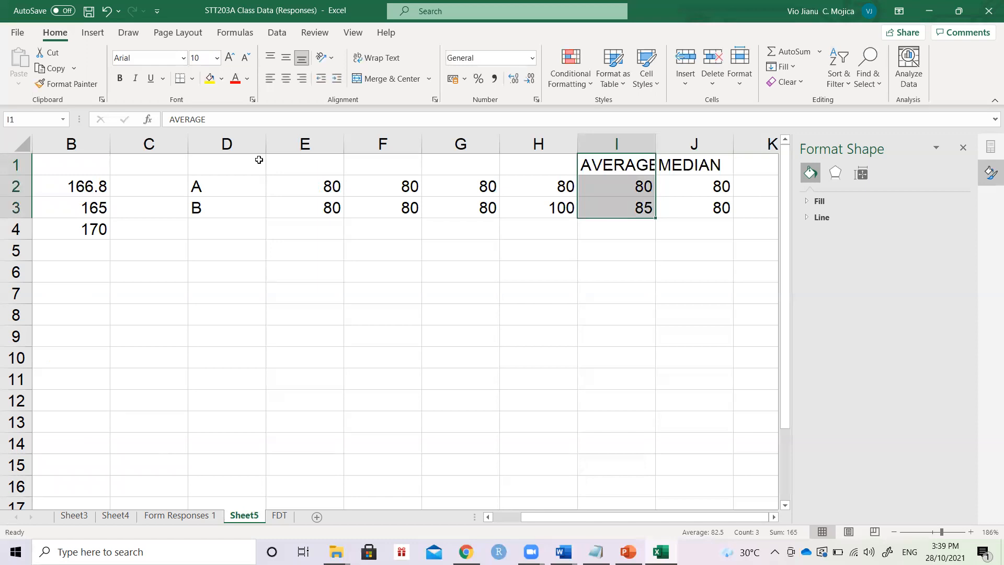
Enter the label "What transpo" in cell D4 and the answer "Own car" in cell E4
{"action": "left_click", "coordinate": [243, 224]}
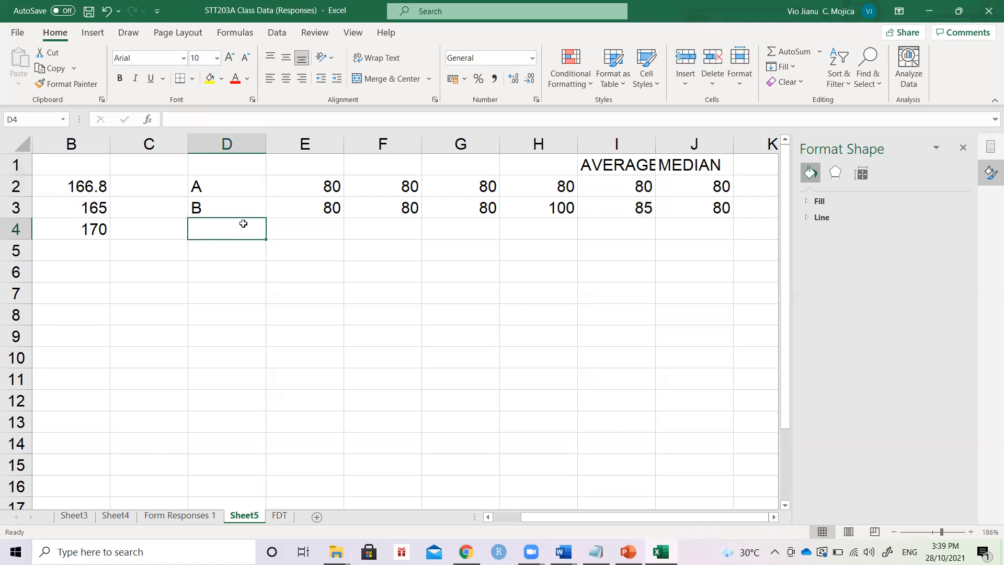
{"action": "type", "text": "What "}
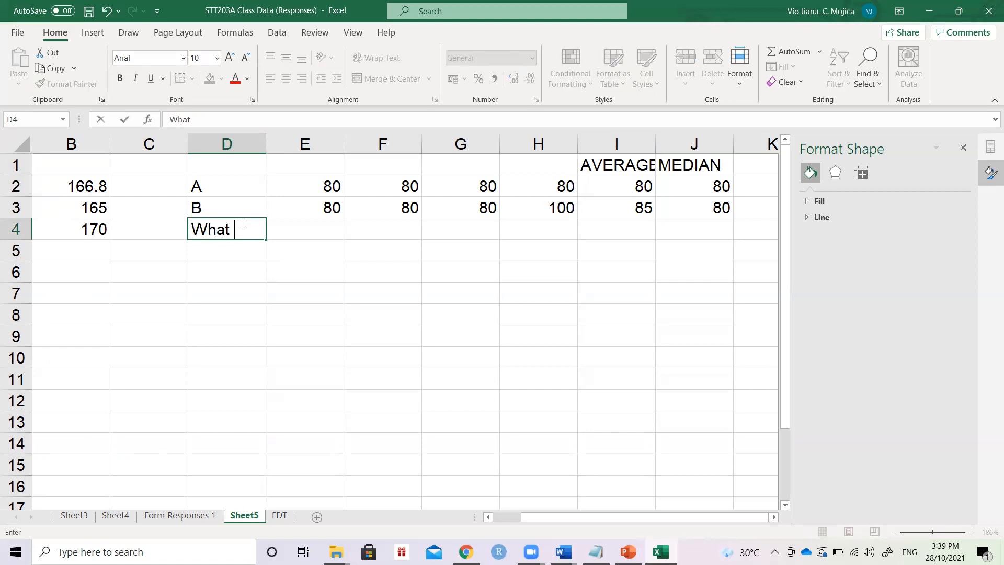
{"action": "type", "text": "transpo"}
{"action": "key", "text": "Tab"}
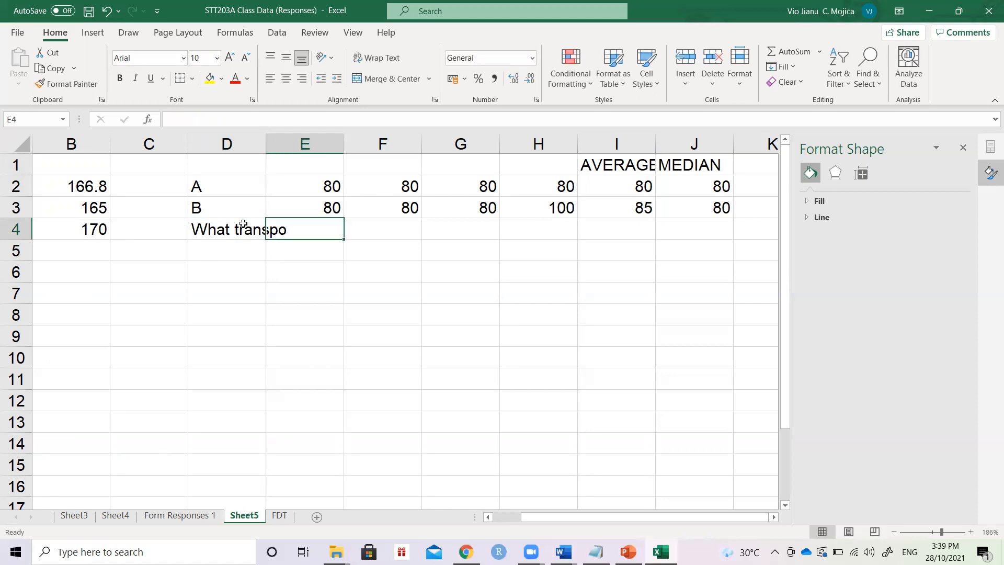
{"action": "type", "text": "Own car"}
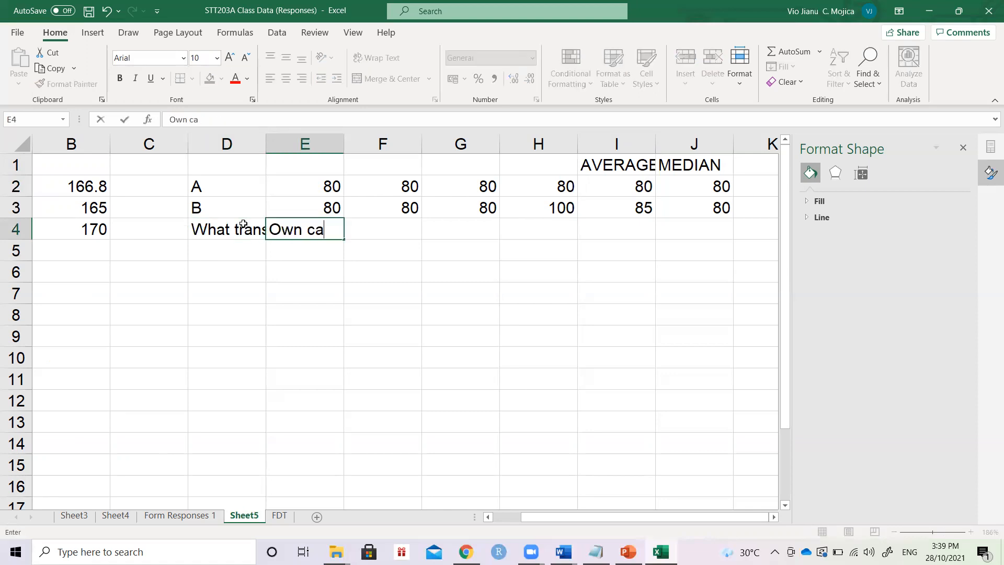
{"action": "key", "text": "Return"}
Copy the "Own car" answer from E4 across cells F4:I4
{"action": "key", "text": "Up"}
{"action": "key", "text": "Right"}
{"action": "key", "text": "ctrl+c"}
{"action": "key", "text": "Right"}
{"action": "key", "text": "ctrl+v"}
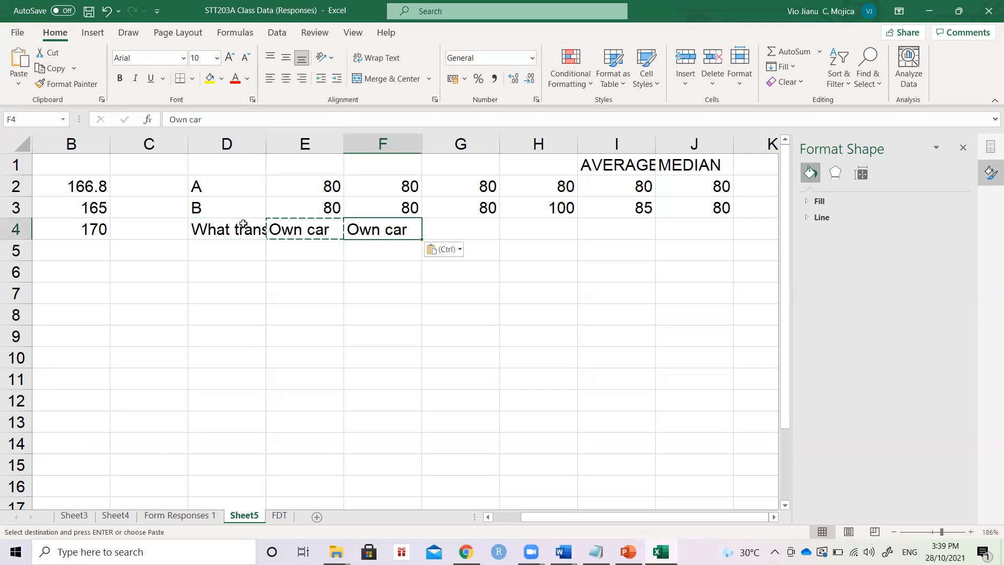
{"action": "key", "text": "Right"}
{"action": "key", "text": "ctrl+v"}
{"action": "key", "text": "Right"}
{"action": "key", "text": "ctrl+v"}
{"action": "key", "text": "Right"}
{"action": "key", "text": "ctrl+v"}
Paste the copied "Own car" answer into cells E5:G5
{"action": "key", "text": "Down"}
{"action": "key", "text": "Left"}
{"action": "key", "text": "Left"}
{"action": "key", "text": "Left"}
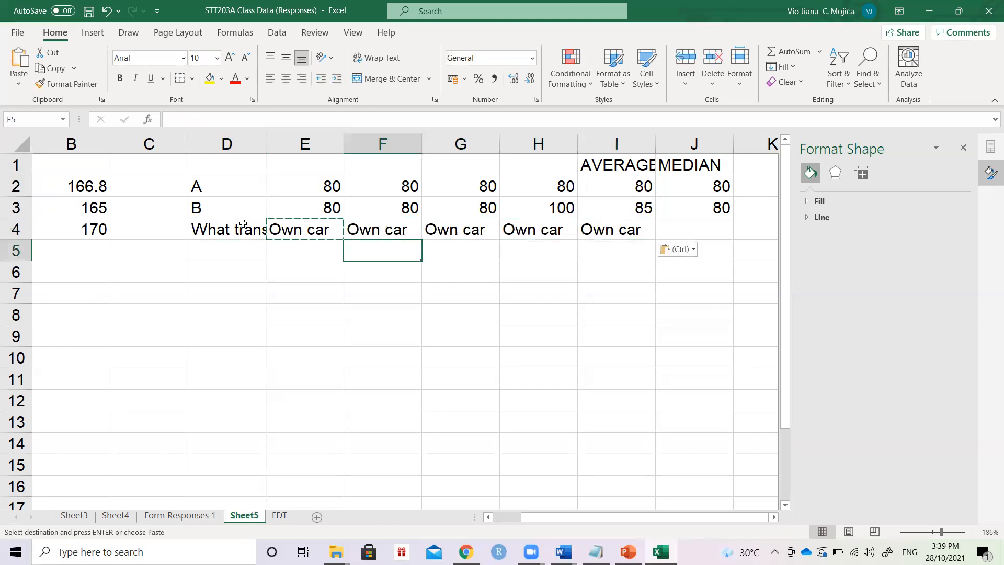
{"action": "key", "text": "Left"}
{"action": "key", "text": "ctrl+v"}
{"action": "key", "text": "Right"}
{"action": "key", "text": "ctrl+v"}
{"action": "key", "text": "Right"}
{"action": "key", "text": "ctrl+v"}
Enter "Bus" in cell H5 and "Train" in cell I5
{"action": "key", "text": "Right"}
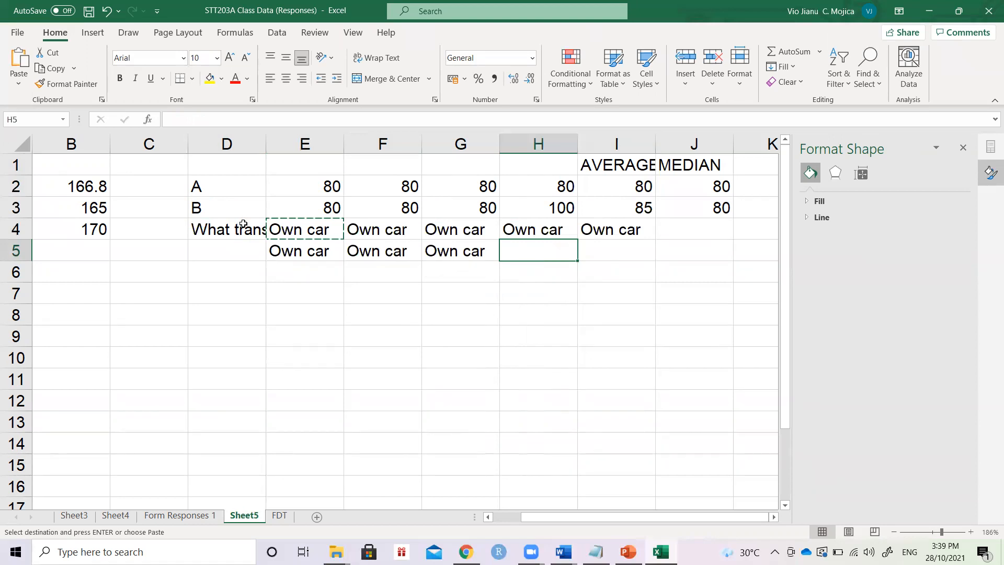
{"action": "type", "text": "Bus"}
{"action": "key", "text": "Tab"}
{"action": "type", "text": "Train"}
{"action": "key", "text": "Return"}
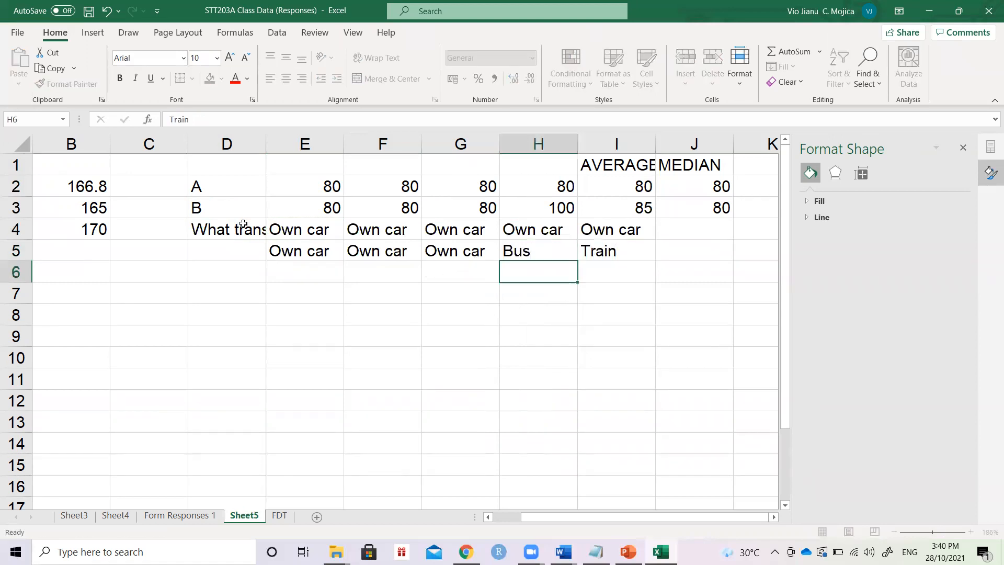
Enter the answer "Walking" in cell E6 below the "Own car" answers
{"action": "key", "text": "Left"}
{"action": "key", "text": "Left"}
{"action": "key", "text": "Left"}
{"action": "type", "text": "Eal"}
{"action": "key", "text": "BackSpace"}
{"action": "key", "text": "BackSpace"}
{"action": "key", "text": "BackSpace"}
{"action": "type", "text": "Walking"}
{"action": "key", "text": "Tab"}
Copy the "Walking" answer from E6 into cells F6 and G6
{"action": "key", "text": "Left"}
{"action": "key", "text": "ctrl+c"}
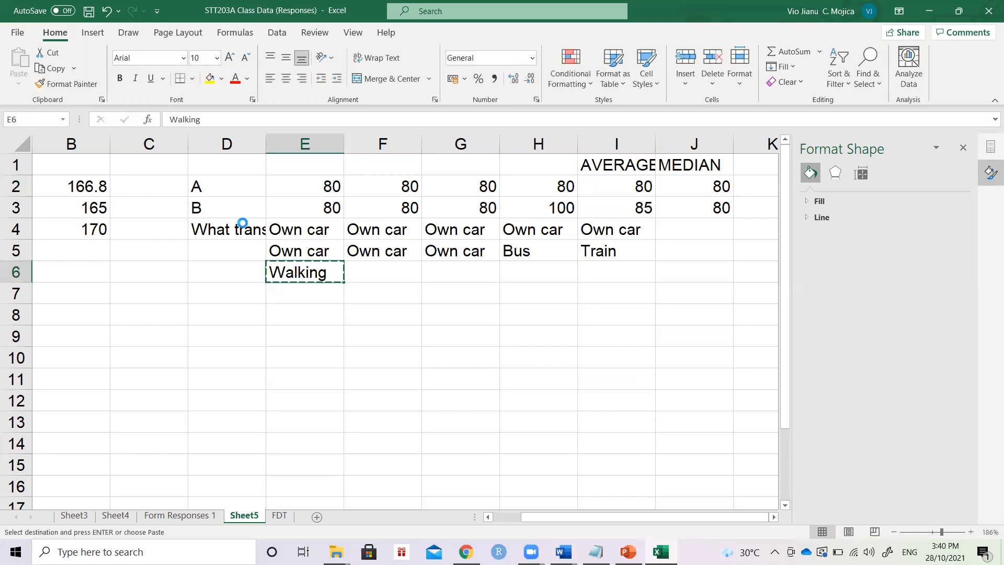
{"action": "key", "text": "Right"}
{"action": "key", "text": "ctrl+v"}
{"action": "key", "text": "Right"}
{"action": "key", "text": "ctrl+v"}
Enter "Bus" in cell H6 and "Train" in cell I6 to complete the third row of transport answers
{"action": "key", "text": "Right"}
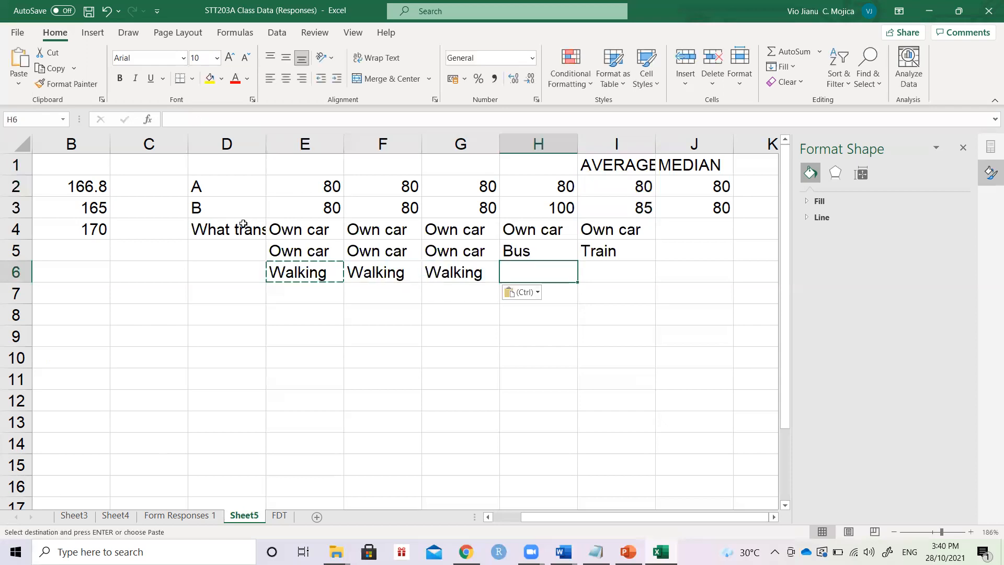
{"action": "type", "text": "Bus"}
{"action": "key", "text": "Tab"}
{"action": "type", "text": "Train"}
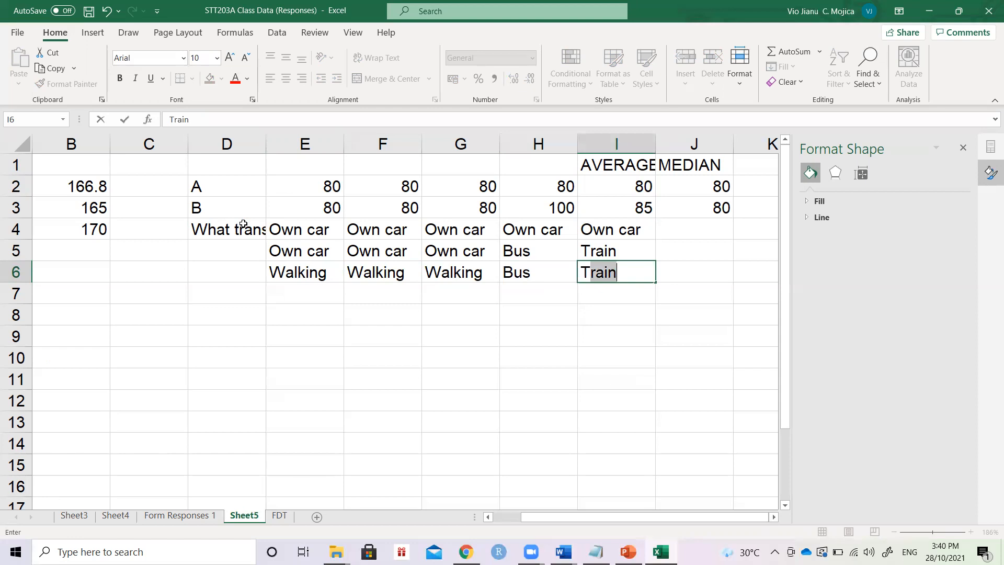
{"action": "key", "text": "Return"}
Highlight the "Own car" answers in E4:G5 to examine the most frequent transport answer
{"action": "key", "text": "Up"}
{"action": "key", "text": "Up"}
{"action": "key", "text": "Up"}
{"action": "key", "text": "Left"}
{"action": "key", "text": "Left"}
{"action": "key", "text": "Left"}
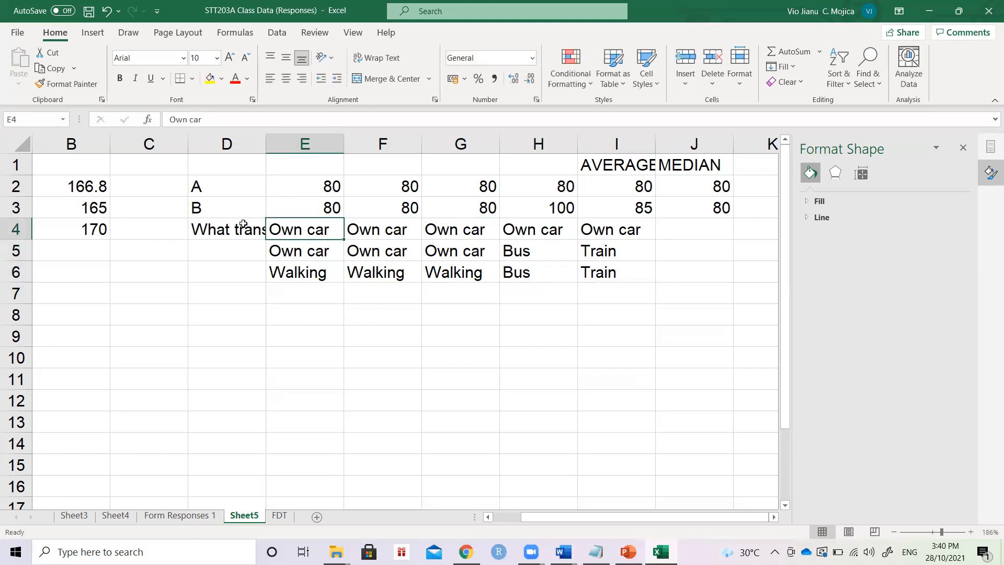
{"action": "key", "text": "shift+Down"}
{"action": "key", "text": "shift+Right"}
{"action": "key", "text": "shift+Right"}
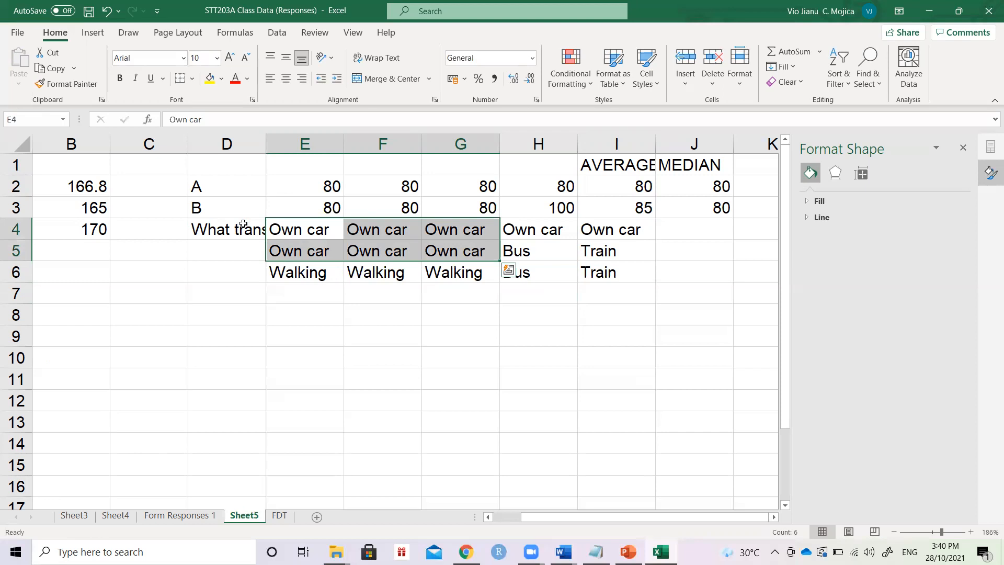
Review the mean, median and mode results in B2:B4 alongside the transport example answers
{"action": "scroll", "coordinate": [90, 242], "scroll_direction": "left", "scroll_amount": 2}
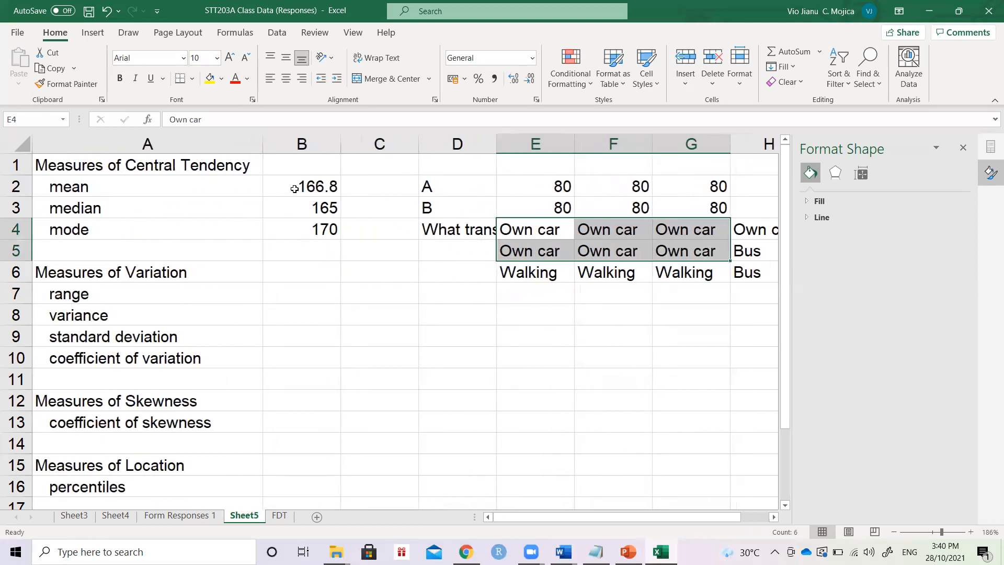
{"action": "left_click_drag", "start_coordinate": [295, 189], "coordinate": [308, 234]}
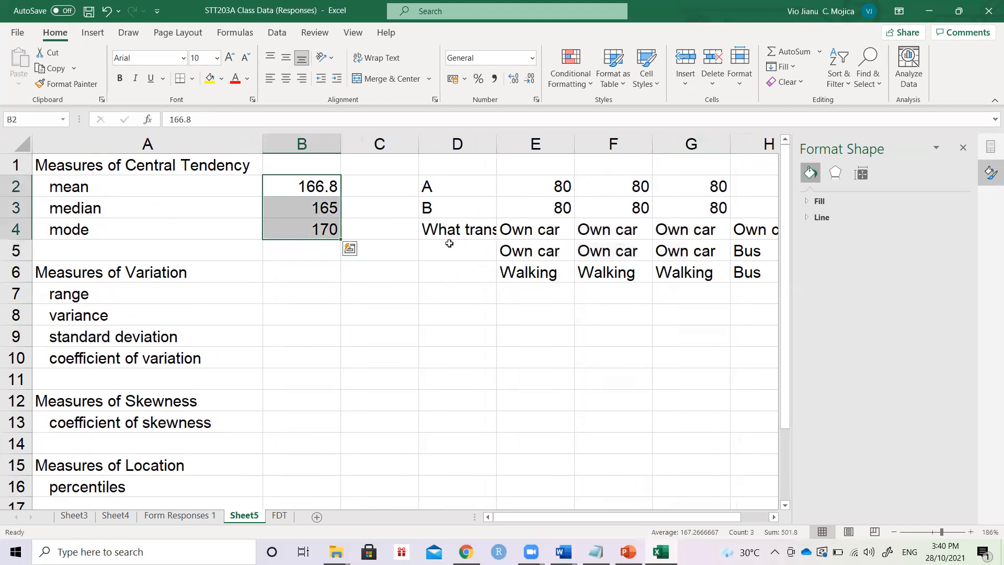
{"action": "scroll", "coordinate": [488, 249], "scroll_direction": "right", "scroll_amount": 2}
{"action": "scroll", "coordinate": [473, 250], "scroll_direction": "left", "scroll_amount": 2}
{"action": "left_click", "coordinate": [321, 189]}
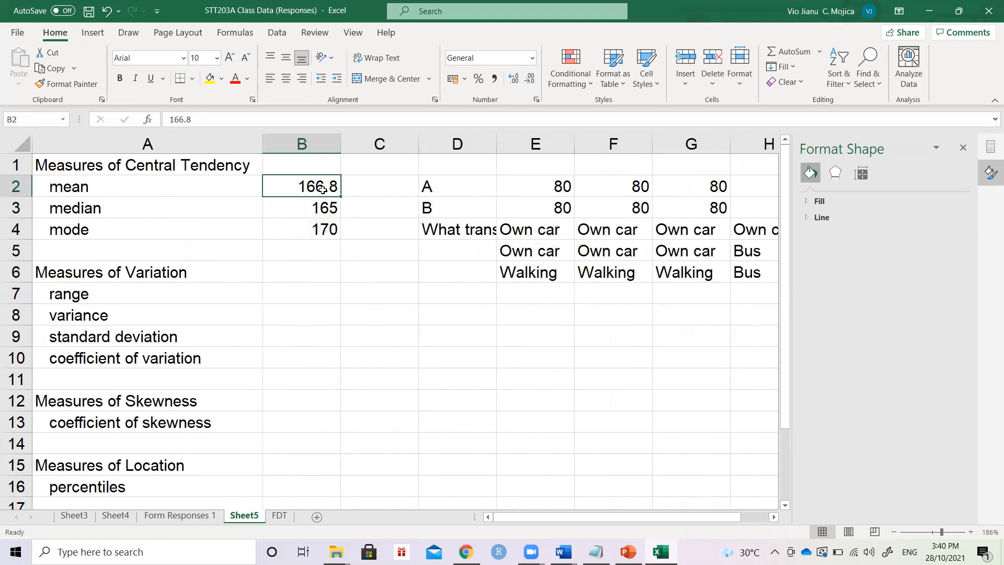
{"action": "left_click", "coordinate": [321, 223]}
{"action": "left_click_drag", "start_coordinate": [529, 228], "coordinate": [747, 253]}
Clear all the example data from cells D1:J6 on the summary sheet
{"action": "left_click", "coordinate": [480, 183]}
{"action": "left_click_drag", "start_coordinate": [479, 168], "coordinate": [479, 182]}
{"action": "key", "text": "shift+Down"}
{"action": "key", "text": "shift+Down"}
{"action": "key", "text": "shift+Down"}
{"action": "key", "text": "shift+Down"}
{"action": "key", "text": "shift+Right"}
{"action": "key", "text": "shift+Right"}
{"action": "key", "text": "shift+Right"}
{"action": "key", "text": "shift+Right"}
{"action": "key", "text": "shift+Right"}
{"action": "key", "text": "shift+Right"}
{"action": "key", "text": "shift+Right"}
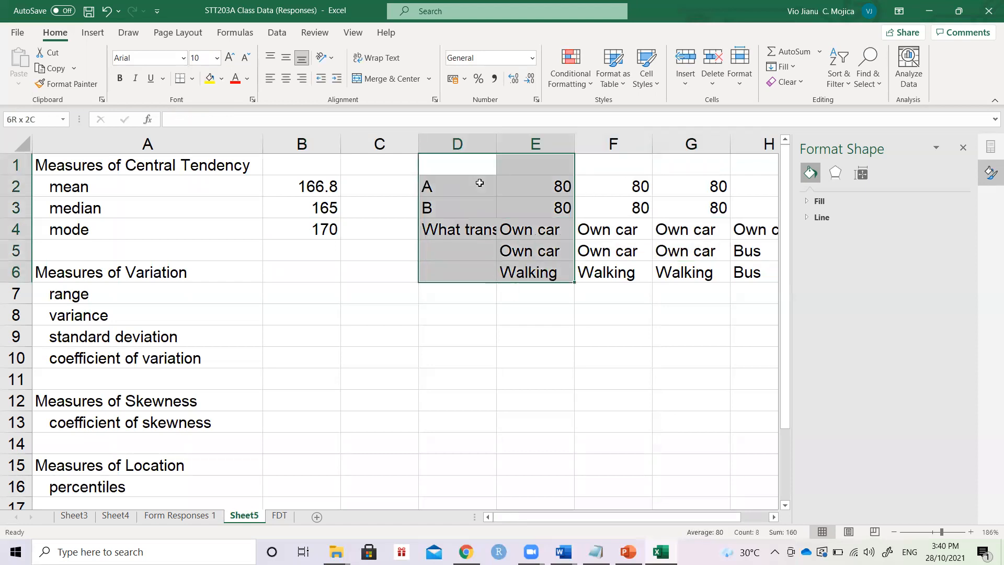
{"action": "key", "text": "Delete"}
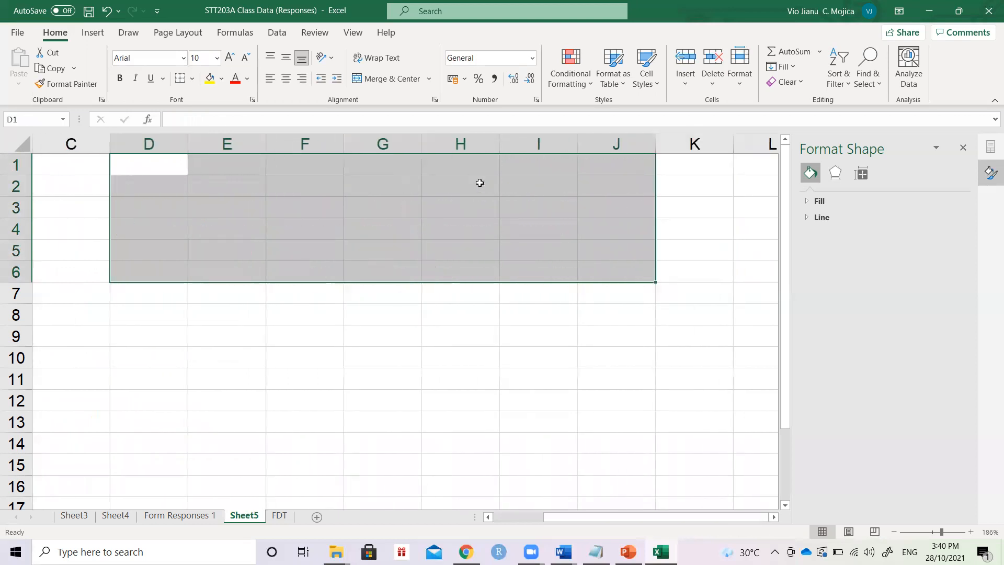
Review the Central Tendency and Variation sections in column A, ending with the range result cell B7 selected
{"action": "key", "text": "ctrl+Home"}
{"action": "key", "text": "Down"}
{"action": "key", "text": "Down"}
{"action": "key", "text": "Down"}
{"action": "key", "text": "Down"}
{"action": "key", "text": "Down"}
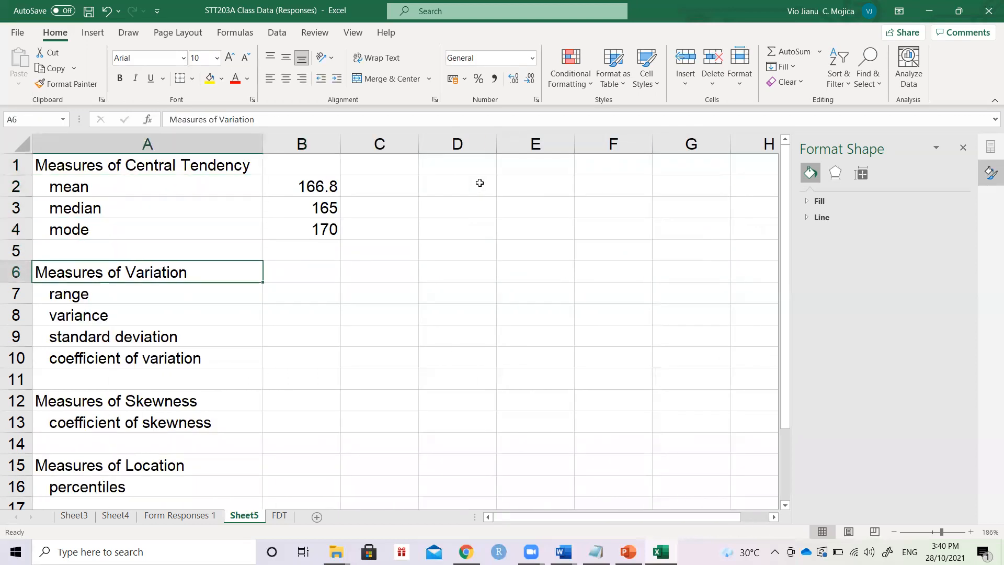
{"action": "key", "text": "Up"}
{"action": "key", "text": "Up"}
{"action": "key", "text": "Up"}
{"action": "key", "text": "Up"}
{"action": "key", "text": "Up"}
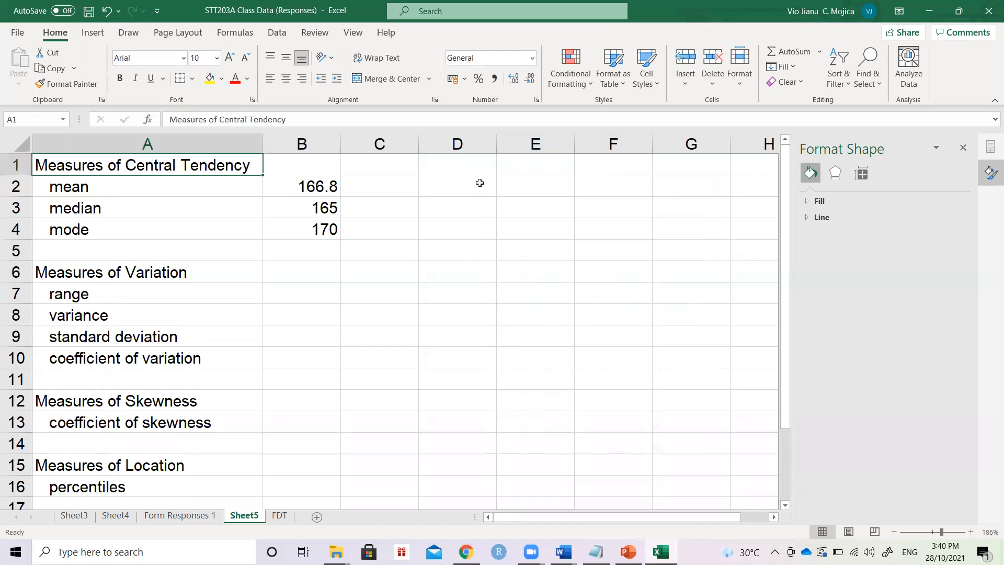
{"action": "key", "text": "Down"}
{"action": "key", "text": "Down"}
{"action": "key", "text": "Down"}
{"action": "key", "text": "Down"}
{"action": "key", "text": "Down"}
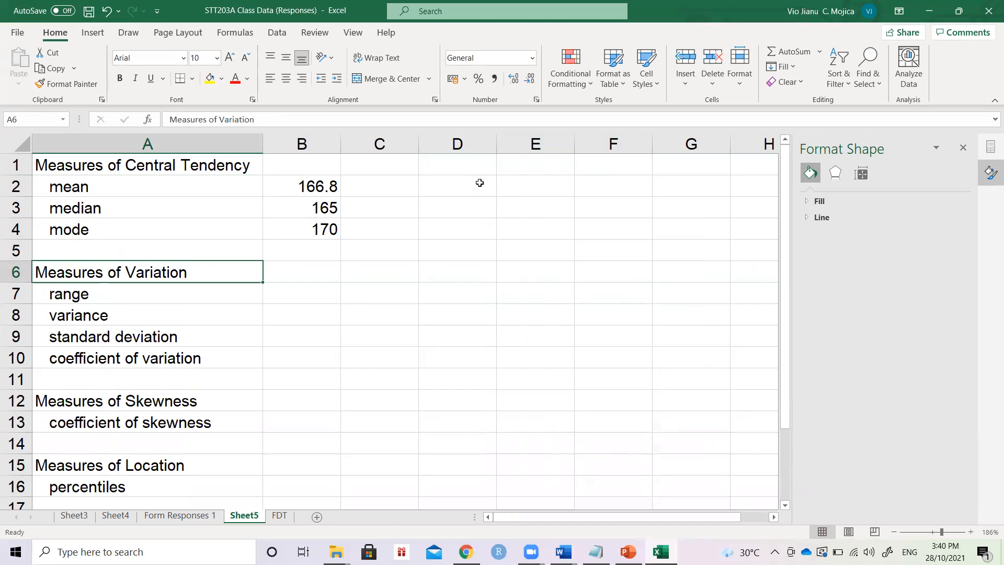
{"action": "key", "text": "Down"}
{"action": "key", "text": "Down"}
{"action": "key", "text": "Down"}
{"action": "key", "text": "Up"}
{"action": "key", "text": "Up"}
{"action": "key", "text": "Right"}
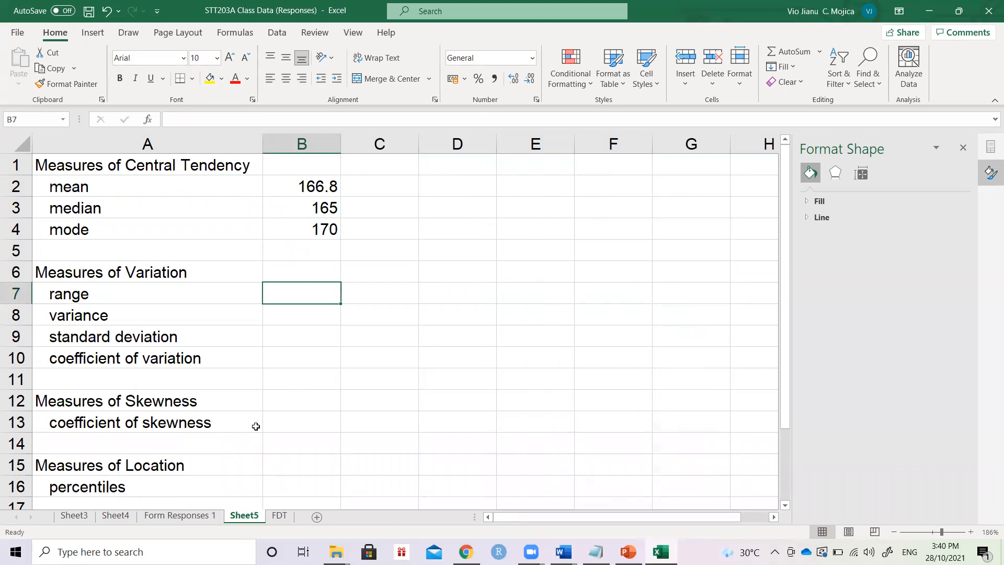
Clear the mode formula from C22 on the Form Responses 1 sheet and try a RANGE function there
{"action": "left_click", "coordinate": [180, 515]}
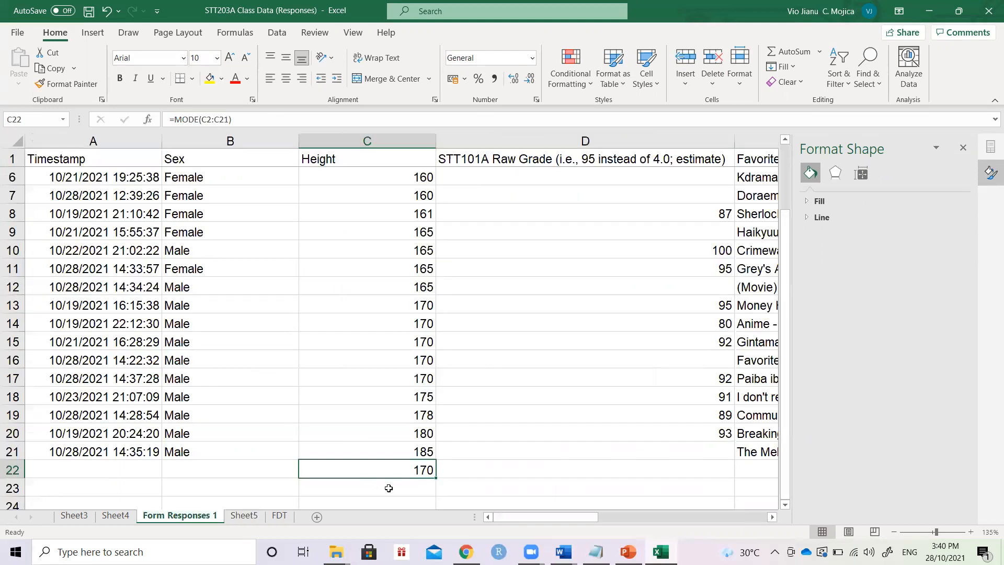
{"action": "key", "text": "Delete"}
{"action": "type", "text": "=RANGE"}
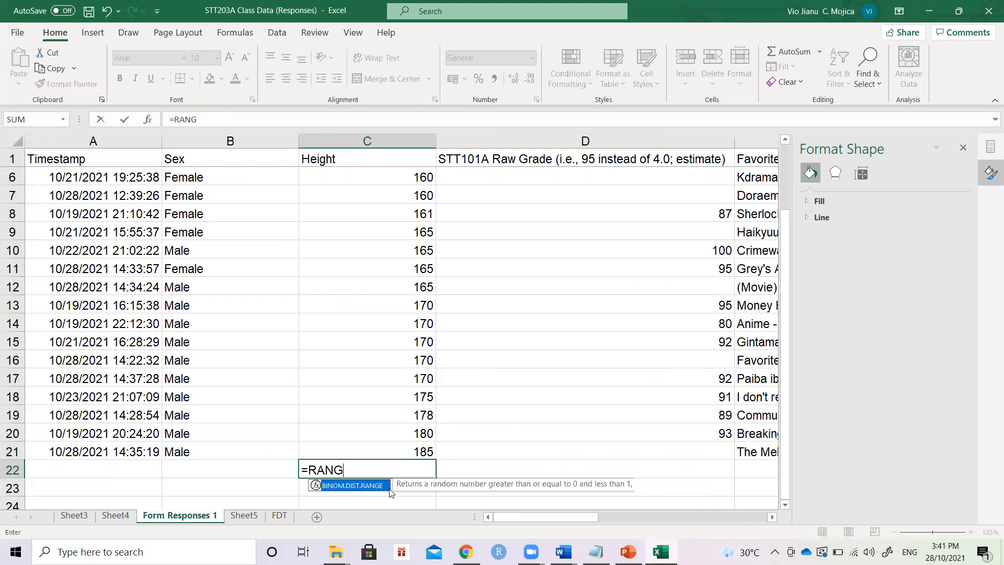
{"action": "key", "text": "BackSpace"}
{"action": "key", "text": "BackSpace"}
{"action": "key", "text": "BackSpace"}
{"action": "key", "text": "BackSpace"}
{"action": "key", "text": "BackSpace"}
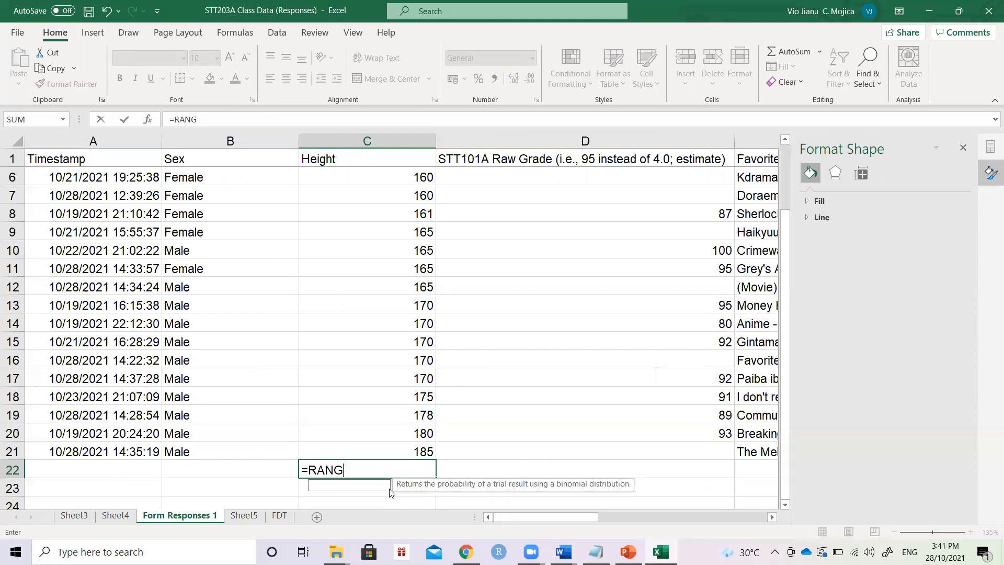
Calculate the range of the heights in C22 with the formula =MAX(C2:C21)-MIN(C2:C21)
{"action": "type", "text": "MAX"}
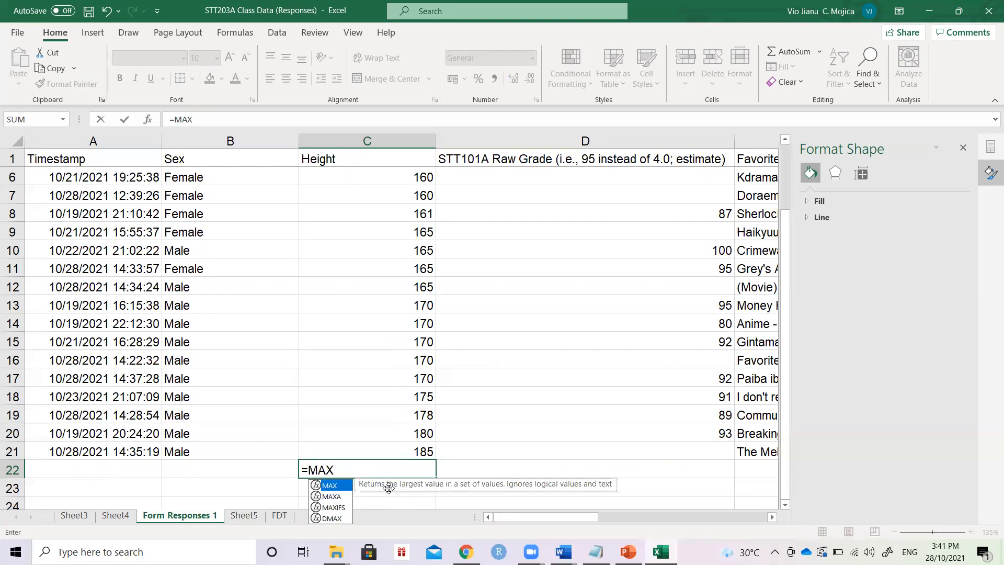
{"action": "type", "text": "("}
{"action": "key", "text": "Up"}
{"action": "key", "text": "ctrl+shift+Up"}
{"action": "key", "text": "shift+Down"}
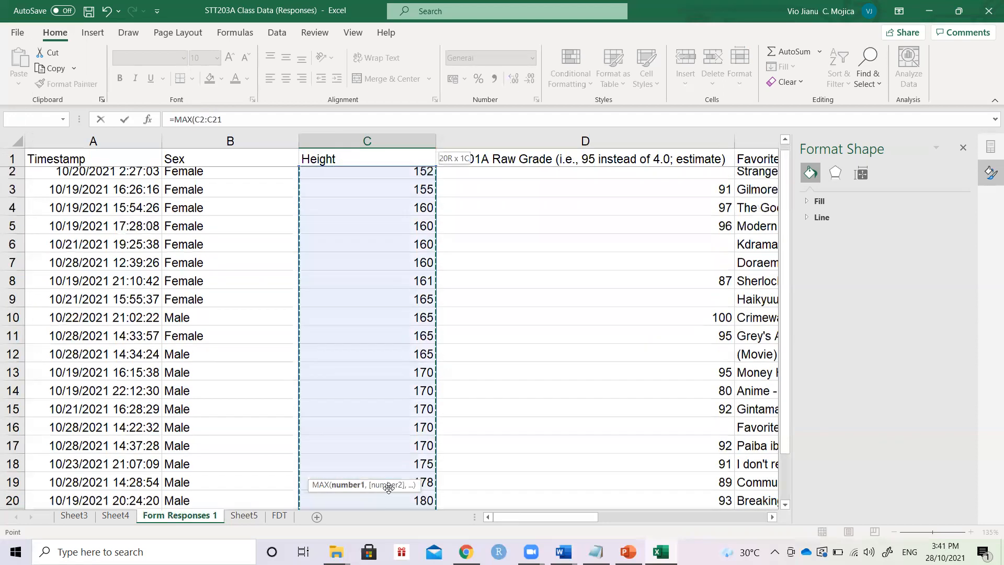
{"action": "type", "text": ")-MIN"}
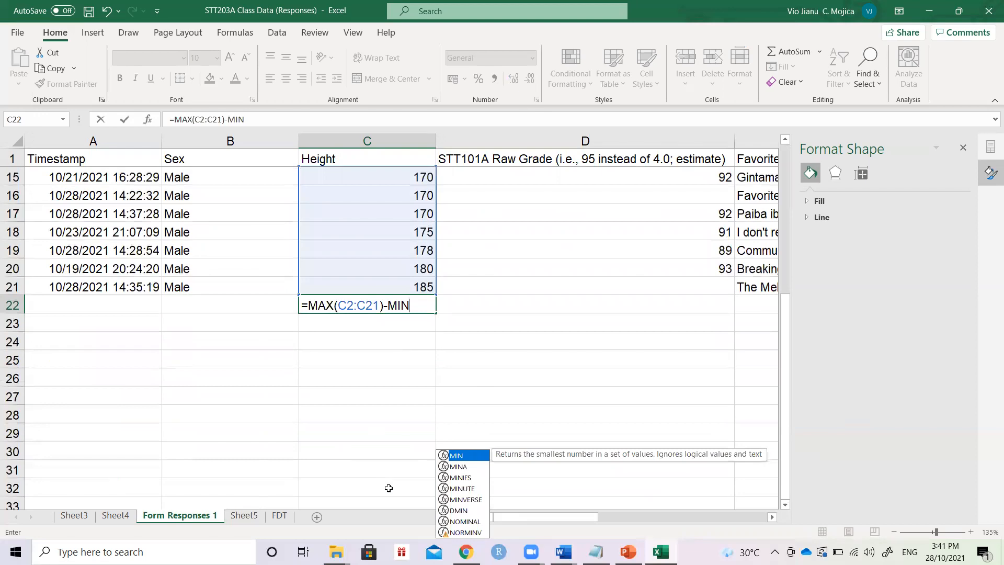
{"action": "type", "text": "("}
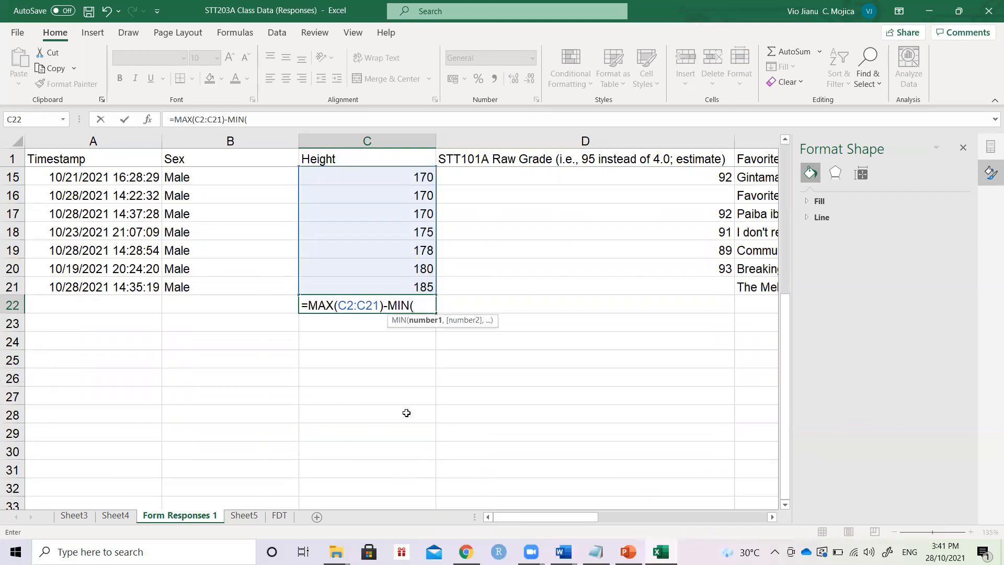
{"action": "left_click", "coordinate": [424, 285]}
{"action": "key", "text": "ctrl+shift+Up"}
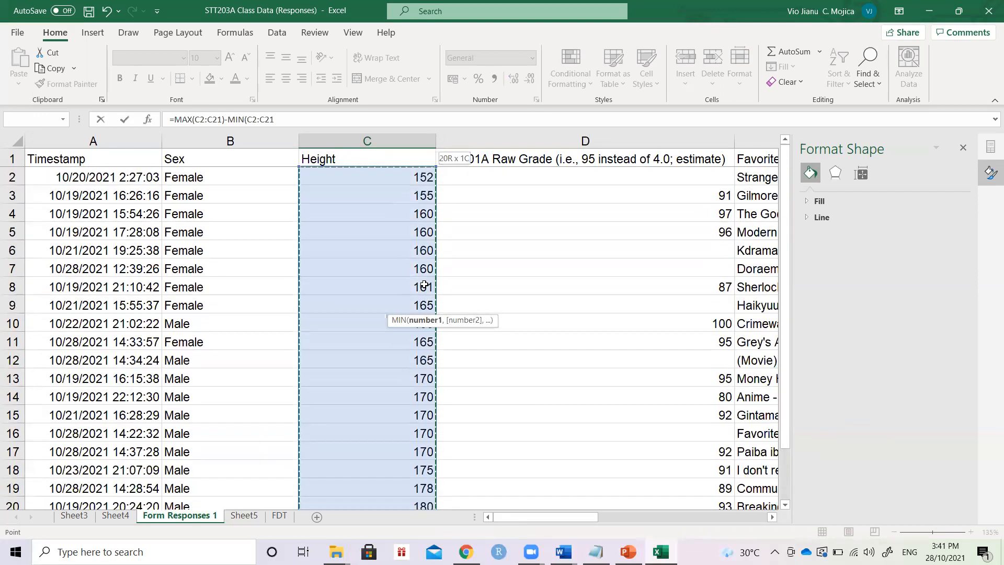
{"action": "type", "text": ")"}
{"action": "key", "text": "Return"}
{"action": "key", "text": "Up"}
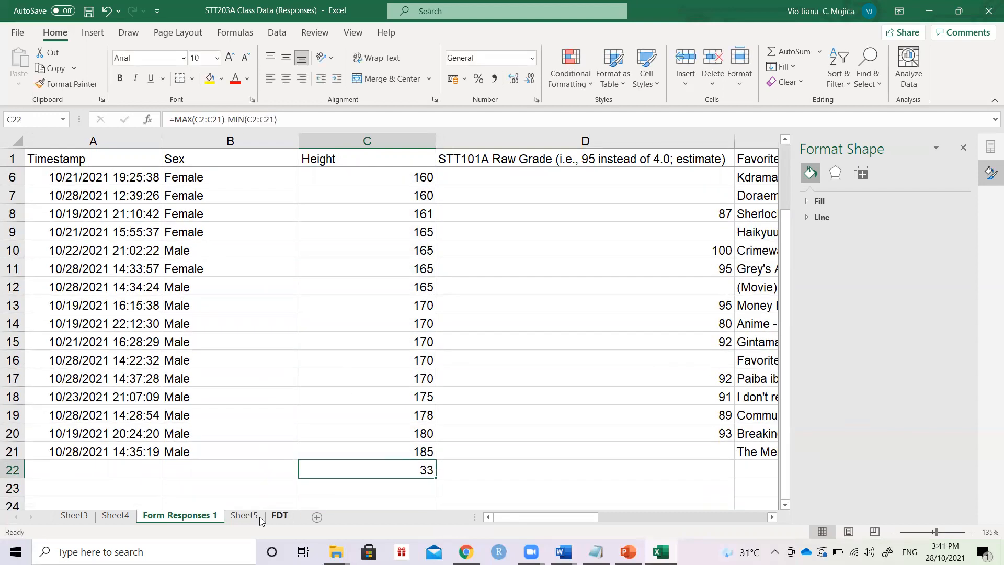
Enter 33 as the range in cell B7 of Sheet5
{"action": "left_click", "coordinate": [243, 516]}
{"action": "type", "text": "33"}
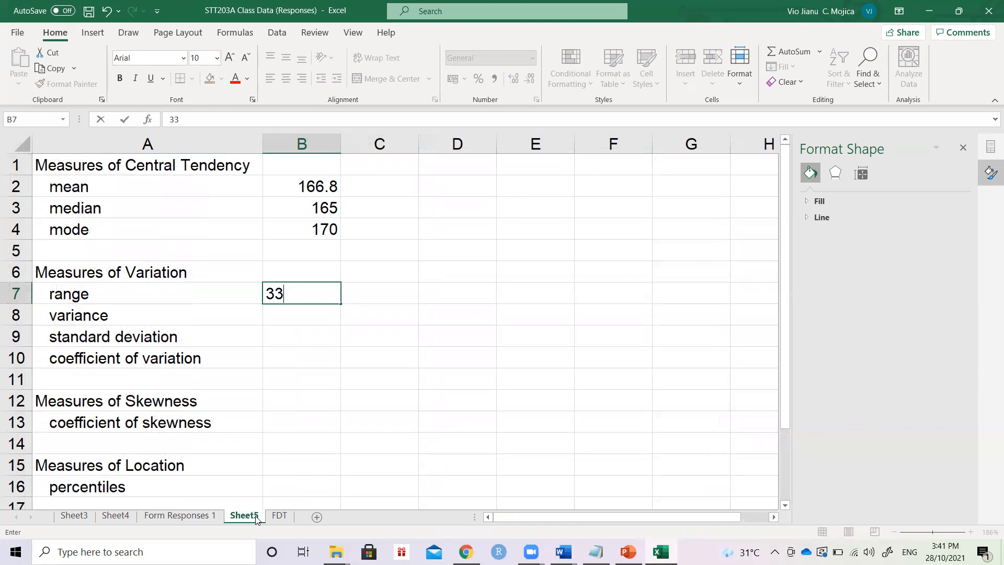
{"action": "key", "text": "Return"}
Replace the range formula in C22 of Form Responses 1 with the height variance formula =VAR(C2:C21)
{"action": "left_click", "coordinate": [210, 516]}
{"action": "key", "text": "Delete"}
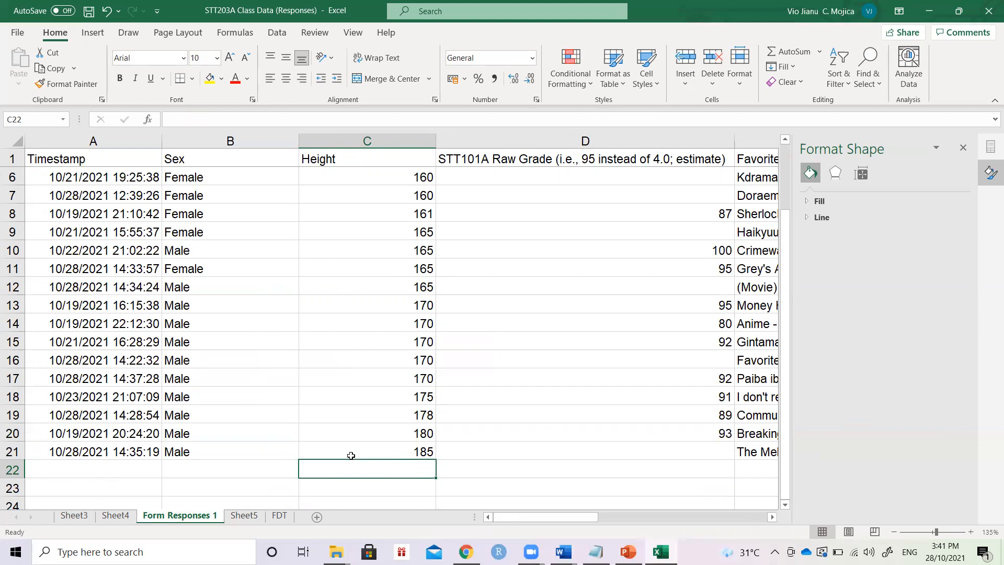
{"action": "type", "text": "=VAR("}
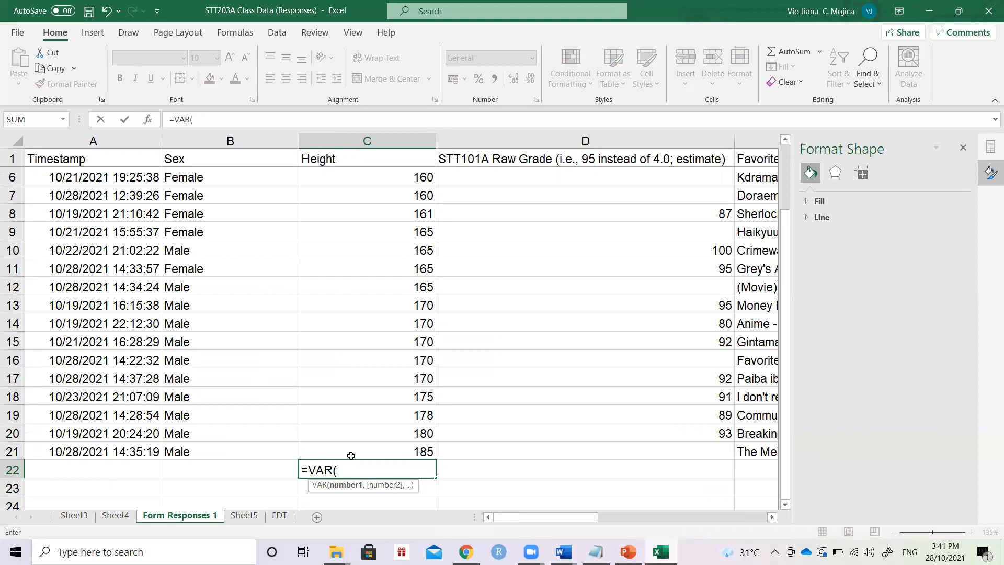
{"action": "left_click", "coordinate": [350, 455]}
{"action": "key", "text": "shift+Up"}
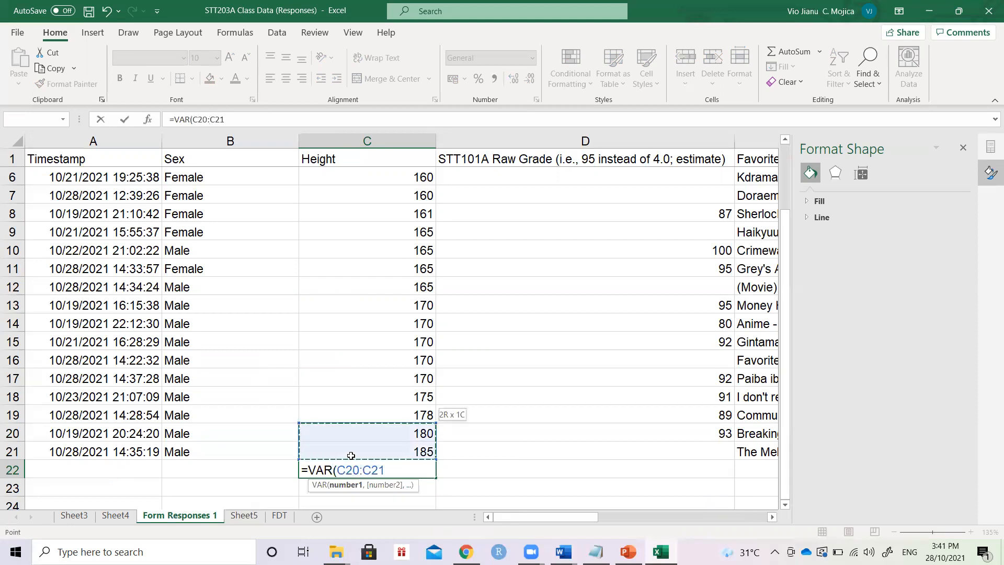
{"action": "key", "text": "ctrl+shift+Up"}
{"action": "key", "text": "shift+Down"}
{"action": "type", "text": ")"}
{"action": "key", "text": "ctrl+Return"}
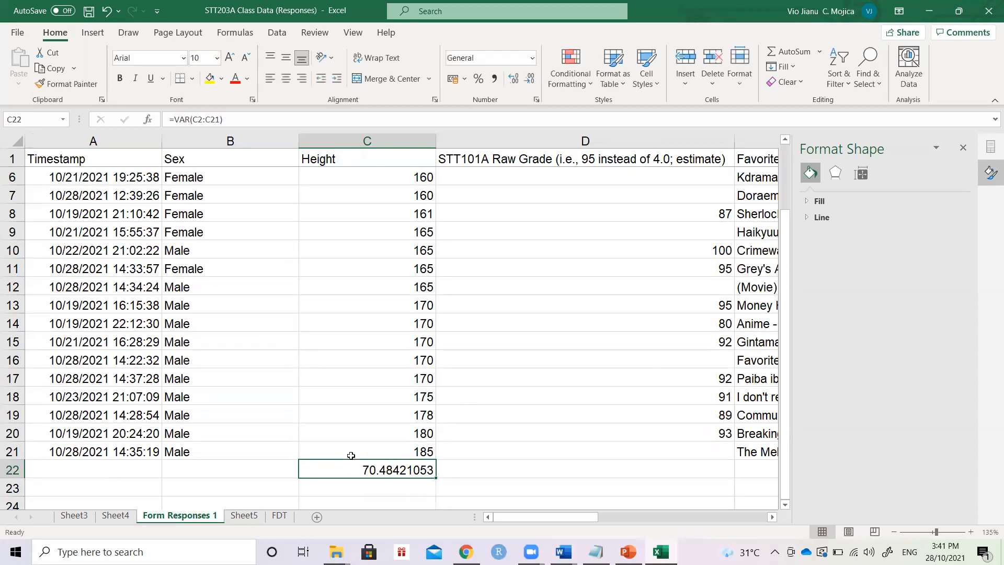
Copy the variance result from C22 into the variance cell B8 on Sheet5, pasted as values only
{"action": "key", "text": "ctrl+c"}
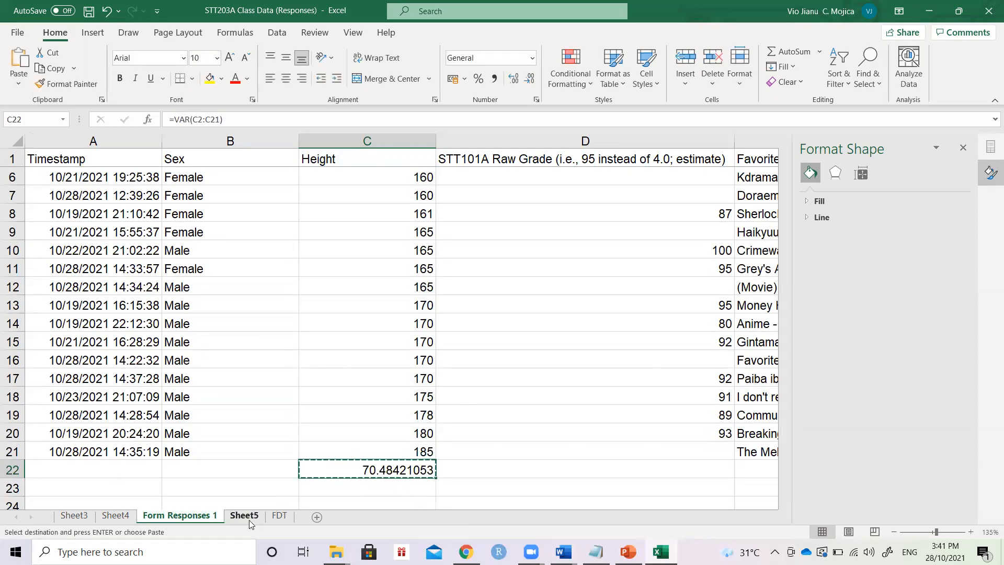
{"action": "left_click", "coordinate": [249, 517]}
{"action": "key", "text": "ctrl+v"}
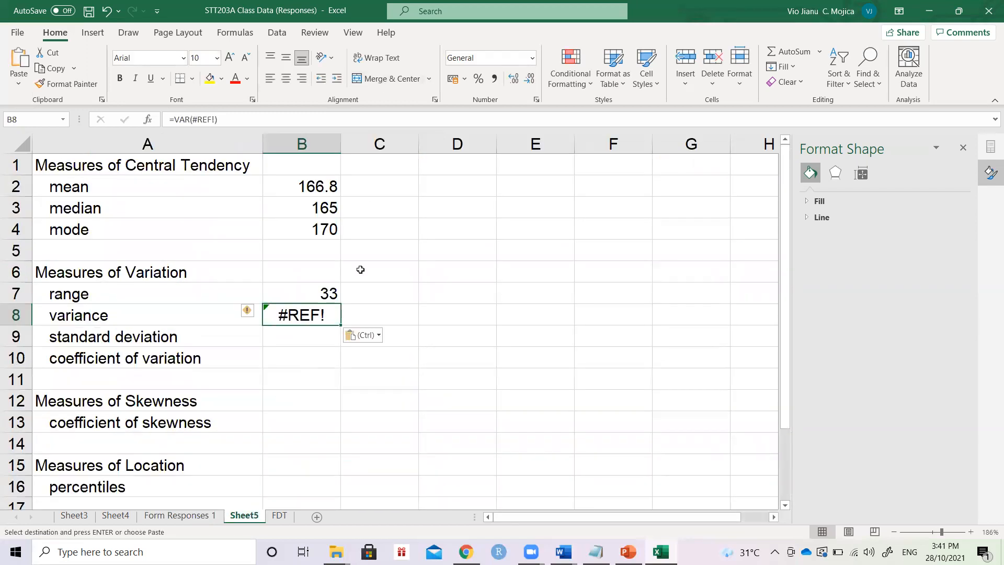
{"action": "left_click", "coordinate": [364, 335]}
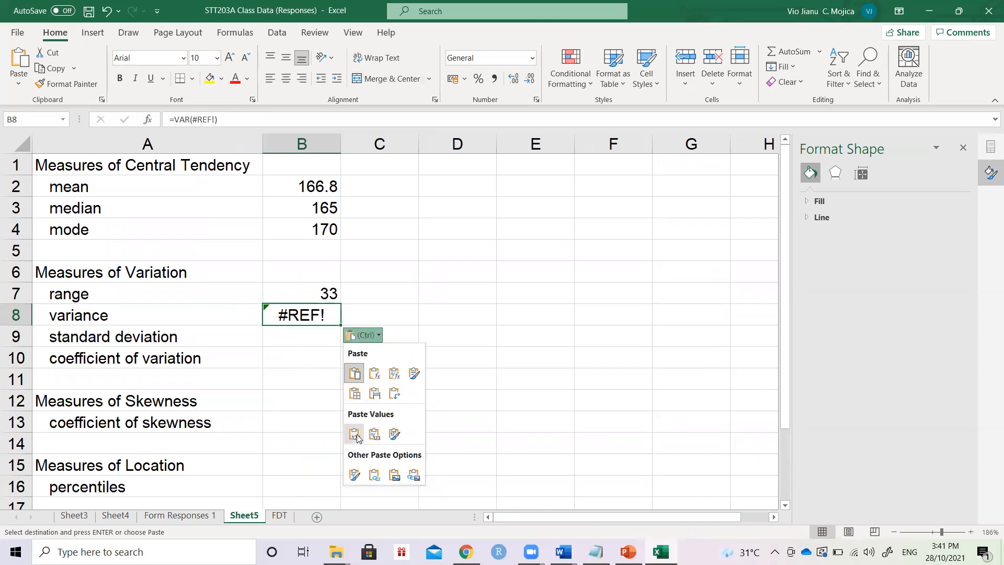
{"action": "left_click", "coordinate": [357, 433]}
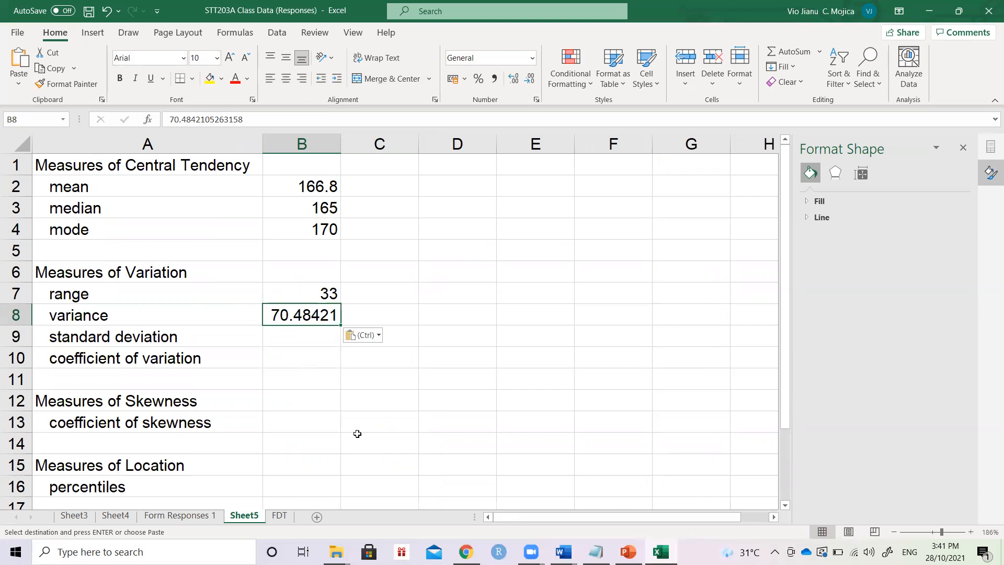
Calculate the standard deviation in B9 as the square root of the variance with =SQRT(B8)
{"action": "key", "text": "Down"}
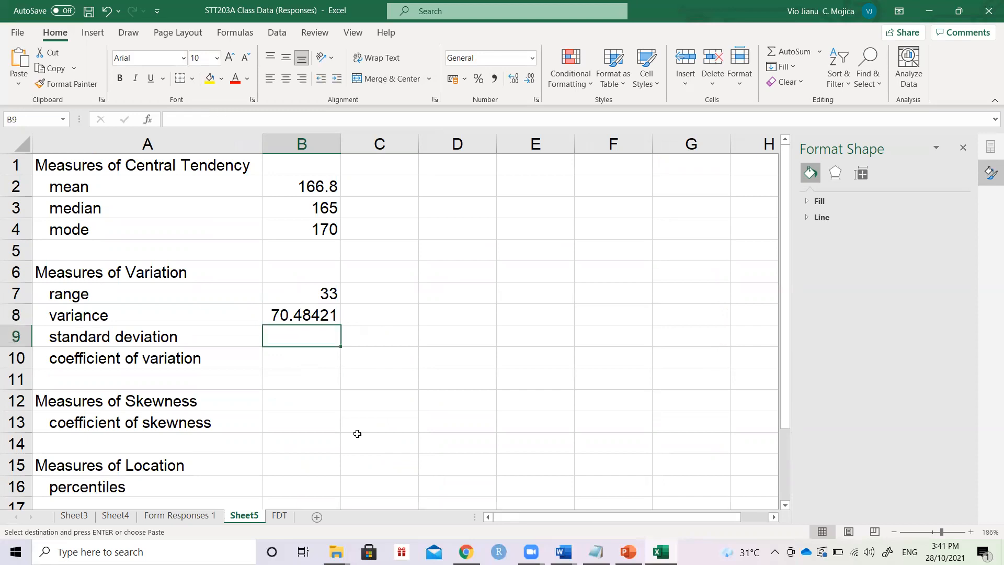
{"action": "type", "text": "=SQRT("}
{"action": "key", "text": "Up"}
{"action": "type", "text": ")"}
{"action": "key", "text": "Return"}
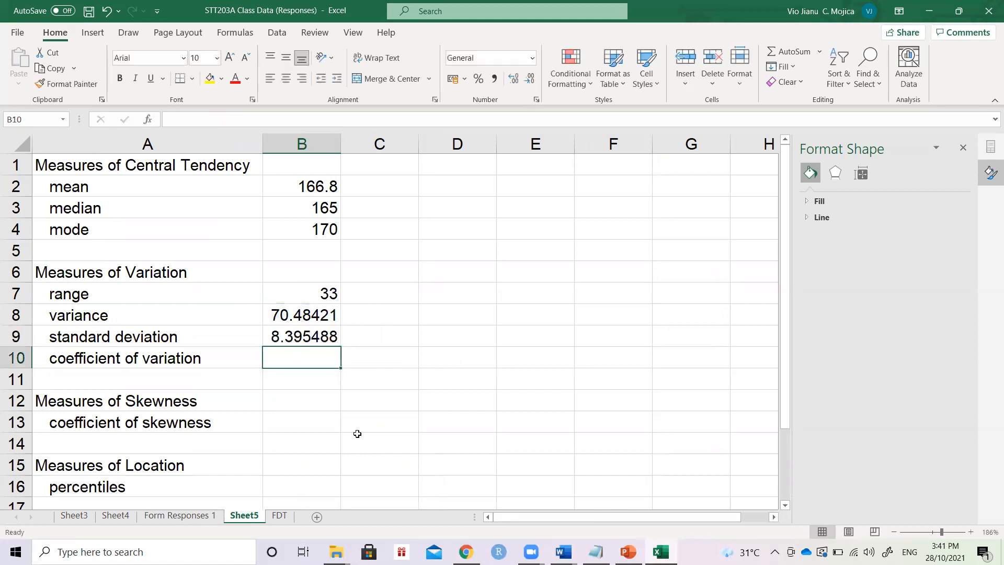
Calculate the coefficient of variation in B10 as standard deviation over mean with =B9/B2
{"action": "type", "text": "="}
{"action": "key", "text": "Up"}
{"action": "type", "text": "/"}
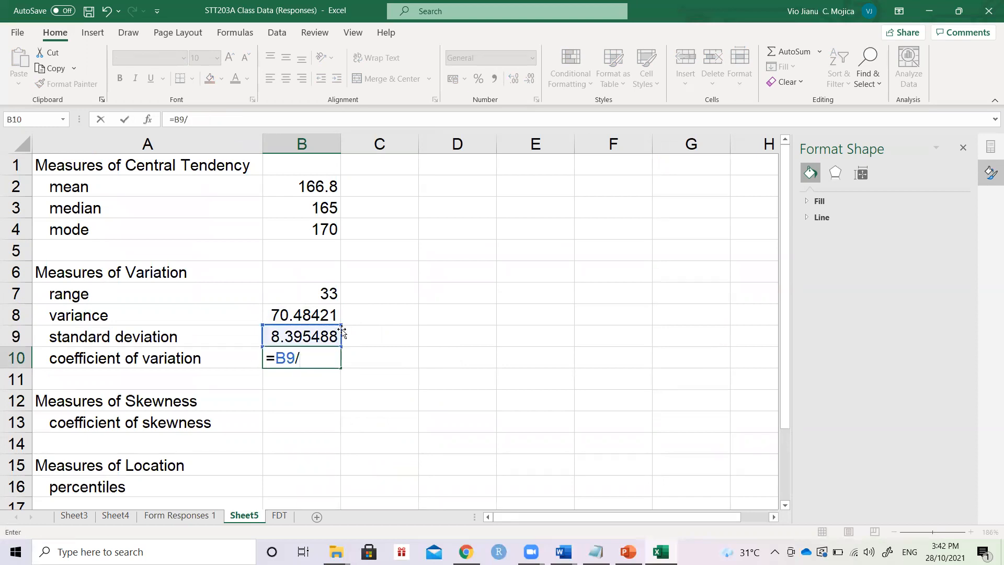
{"action": "left_click", "coordinate": [322, 188]}
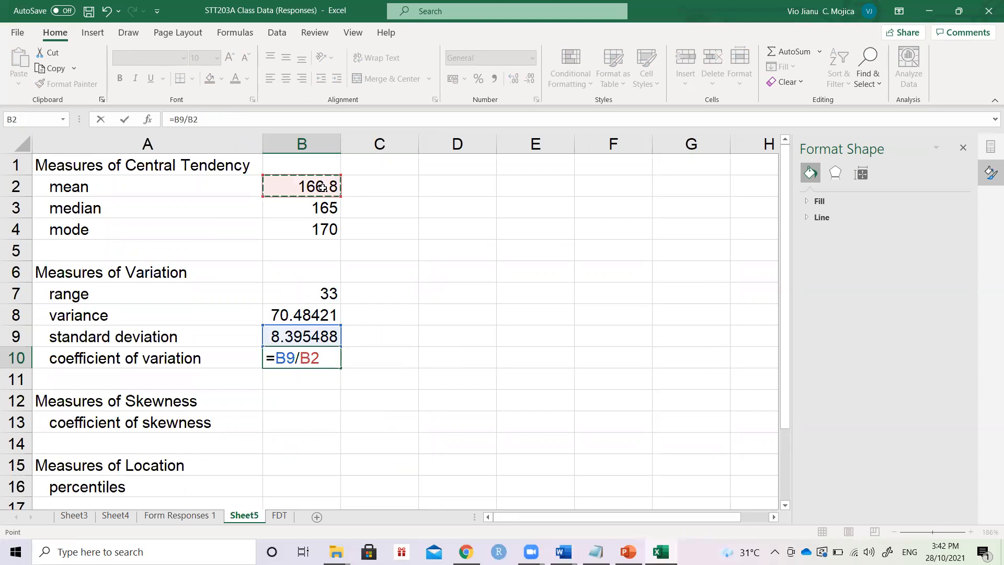
{"action": "key", "text": "Return"}
Format the variance and standard deviation in B8:B9 to show two decimal places
{"action": "key", "text": "Up"}
{"action": "key", "text": "Up"}
{"action": "key", "text": "Up"}
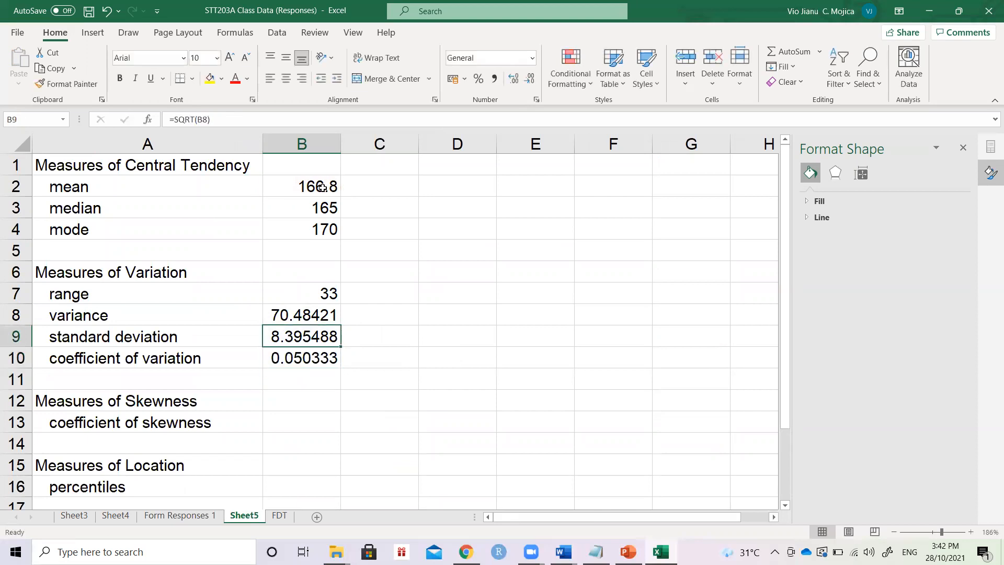
{"action": "key", "text": "shift+Down"}
{"action": "left_click", "coordinate": [529, 79]}
{"action": "left_click", "coordinate": [529, 78]}
{"action": "left_click", "coordinate": [529, 78]}
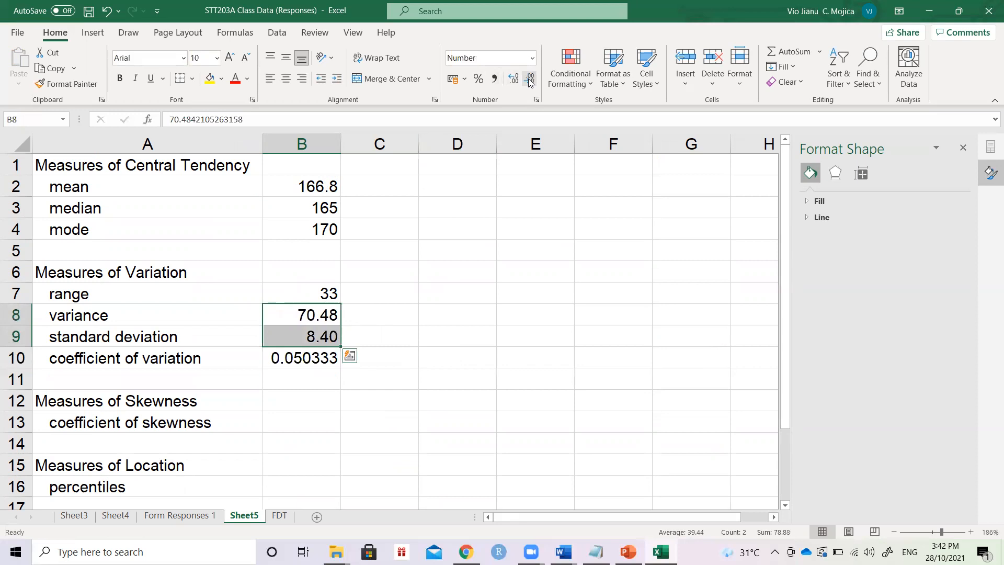
Format the coefficient of variation in B10 as a percentage with two decimal places
{"action": "key", "text": "Down"}
{"action": "key", "text": "Down"}
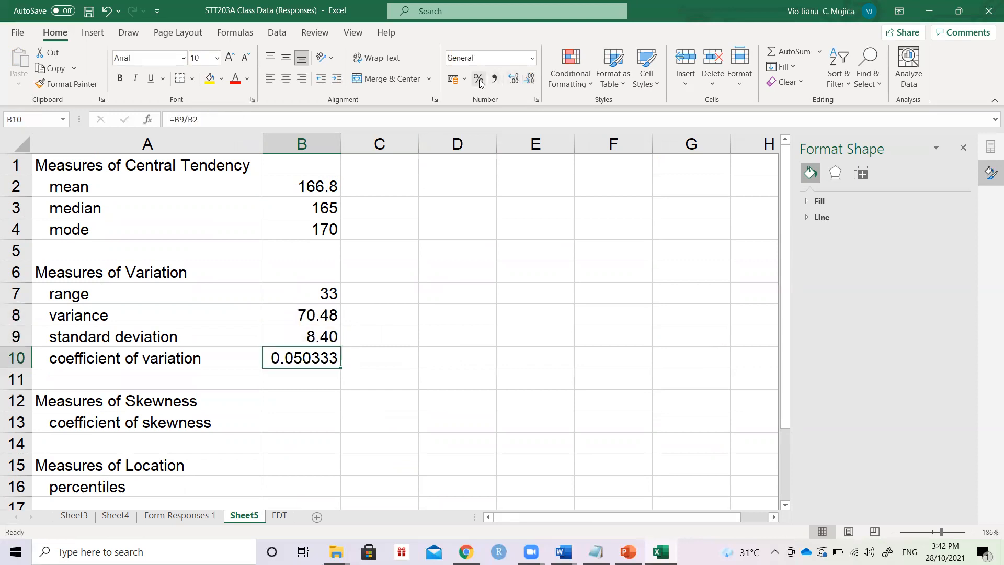
{"action": "left_click", "coordinate": [478, 79]}
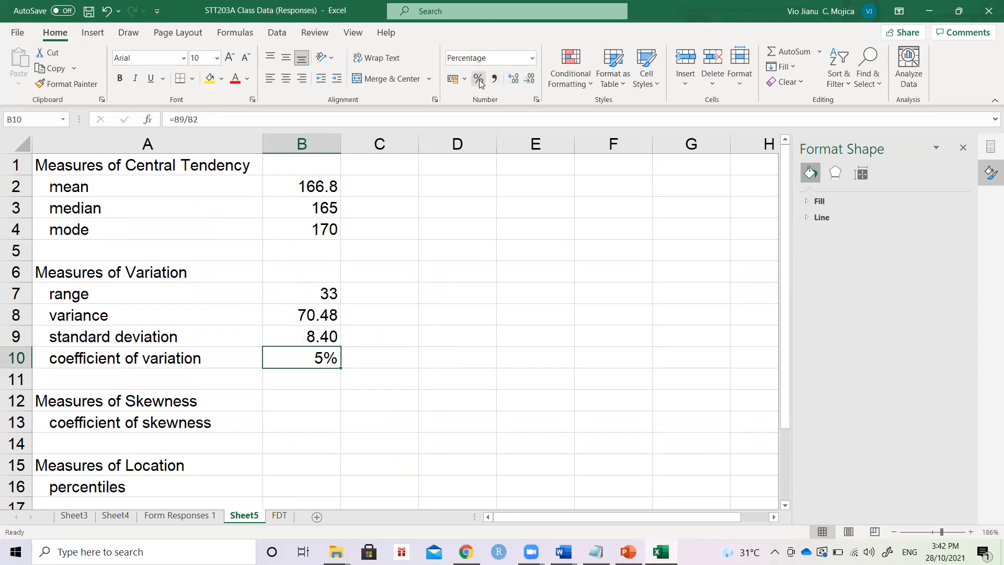
{"action": "double_click", "coordinate": [513, 79]}
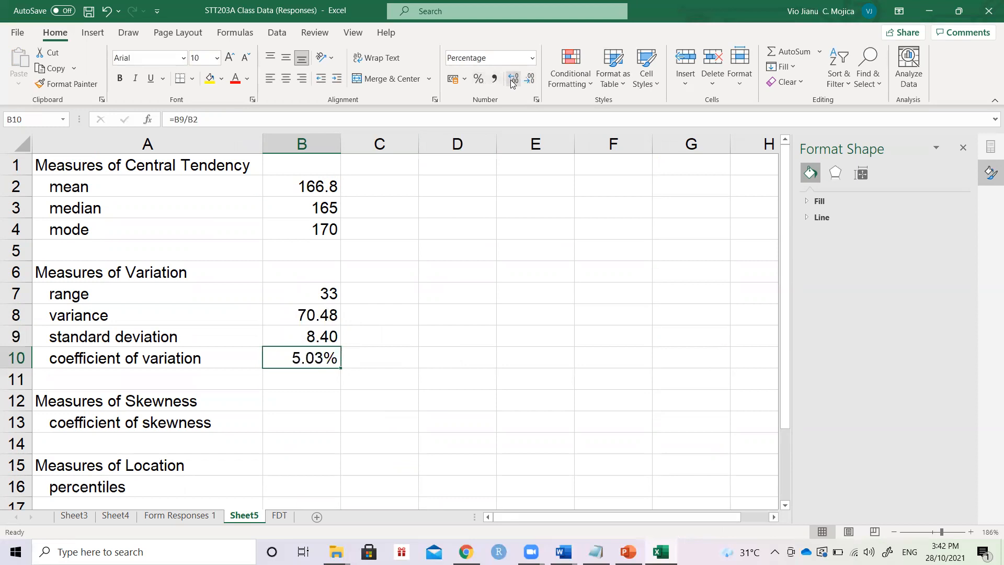
{"action": "left_click_drag", "start_coordinate": [185, 296], "coordinate": [275, 351]}
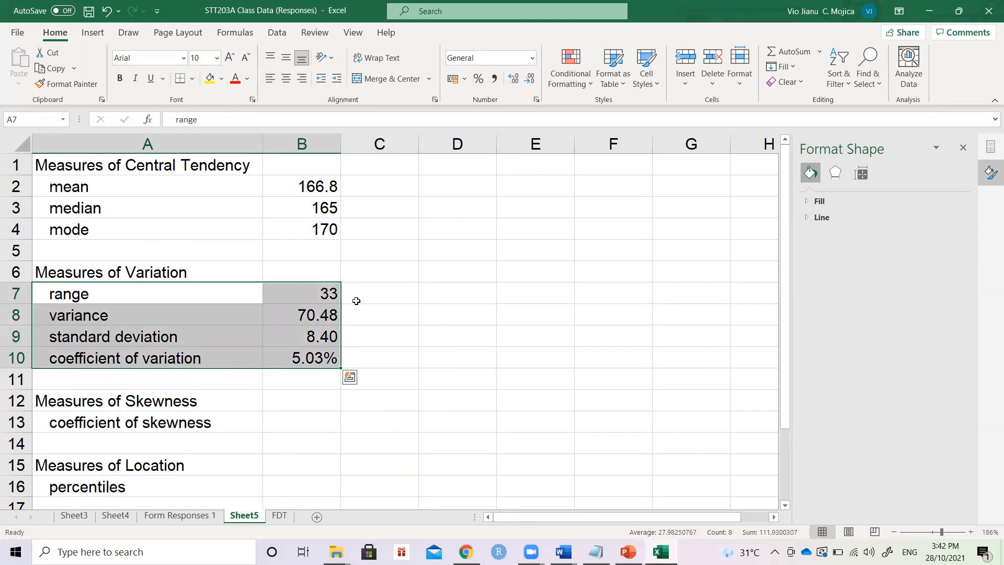
{"action": "left_click", "coordinate": [356, 300]}
{"action": "key", "text": "Up"}
{"action": "key", "text": "Left"}
{"action": "key", "text": "Left"}
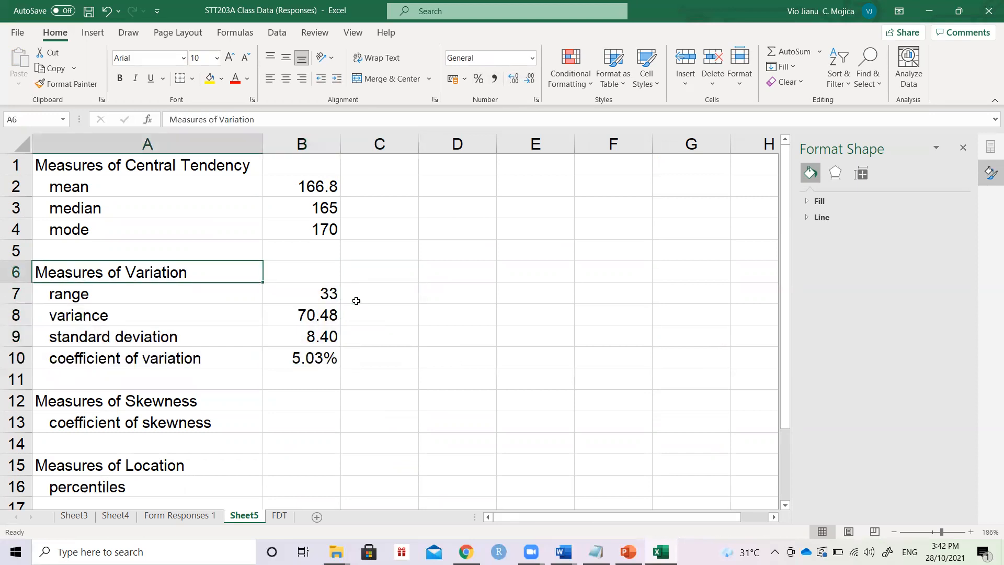
{"action": "key", "text": "Down"}
{"action": "key", "text": "Right"}
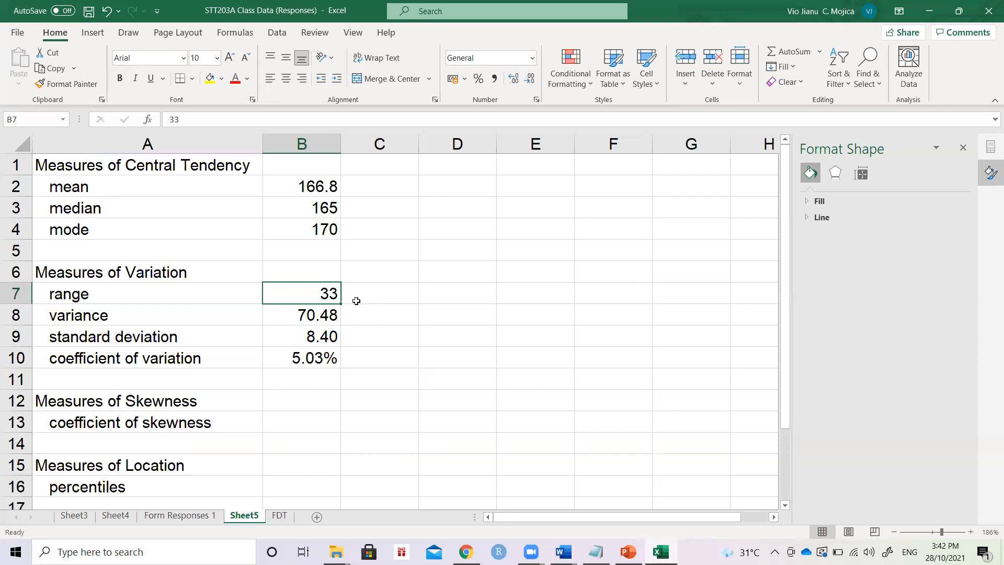
Label two example data rows A and B in cells D5 and D6
{"action": "key", "text": "Right"}
{"action": "key", "text": "Up"}
{"action": "key", "text": "Up"}
{"action": "key", "text": "Right"}
{"action": "type", "text": "A"}
{"action": "key", "text": "Return"}
{"action": "type", "text": "B"}
{"action": "key", "text": "Up"}
{"action": "key", "text": "Right"}
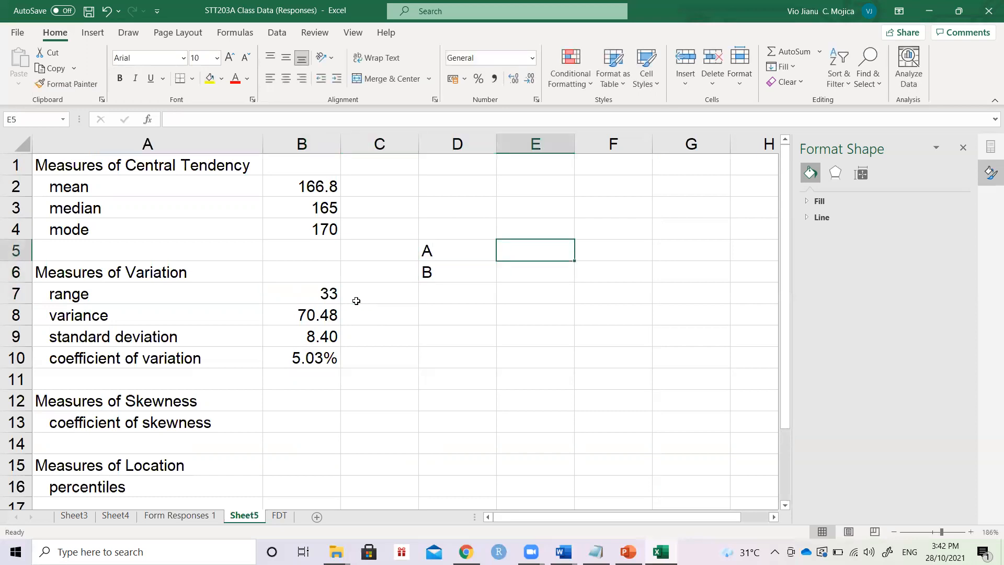
Fill row A in E5:I5 with the example values 60, 80, 80, 80 and 100
{"action": "type", "text": "60"}
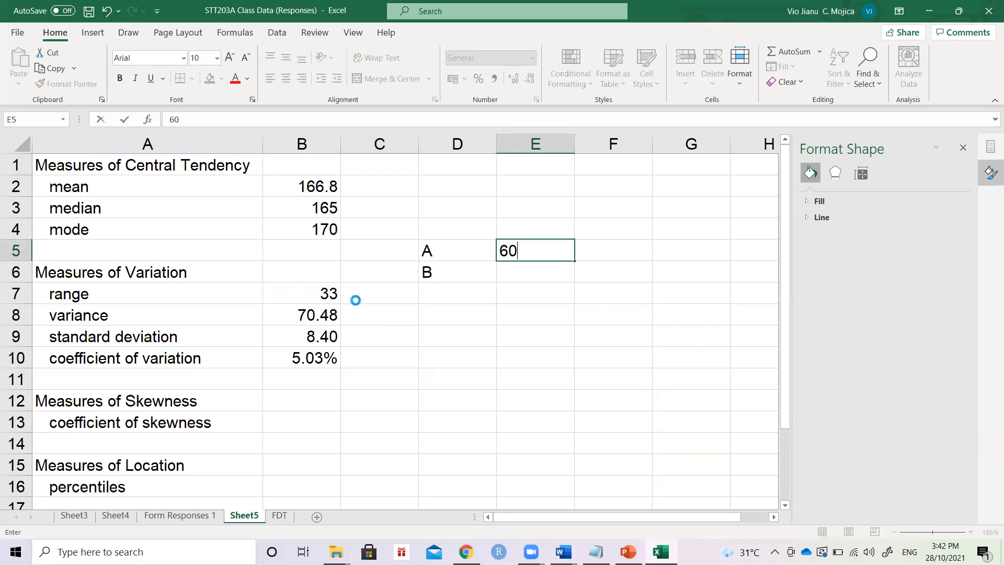
{"action": "key", "text": "Tab"}
{"action": "type", "text": "80"}
{"action": "key", "text": "Tab"}
{"action": "type", "text": "80"}
{"action": "key", "text": "Tab"}
{"action": "type", "text": "80"}
{"action": "key", "text": "Tab"}
{"action": "type", "text": "100"}
{"action": "key", "text": "Return"}
Fill row B in E6:I6 with the value 80 in all five cells
{"action": "key", "text": "Right"}
{"action": "type", "text": "80"}
{"action": "key", "text": "Tab"}
{"action": "type", "text": "80"}
{"action": "key", "text": "Tab"}
{"action": "type", "text": "80"}
{"action": "key", "text": "Tab"}
{"action": "type", "text": "80"}
{"action": "key", "text": "Tab"}
{"action": "type", "text": "80"}
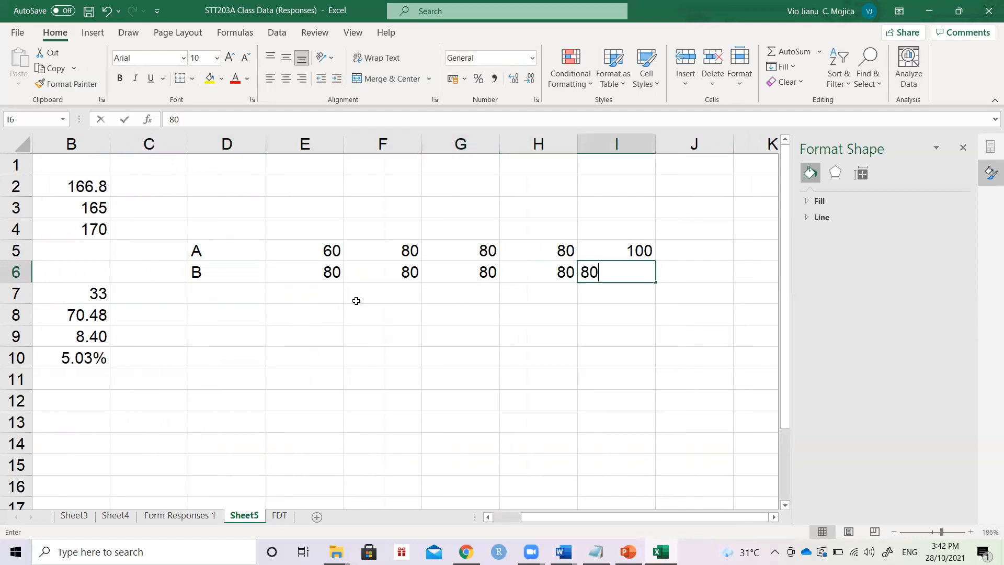
{"action": "key", "text": "Tab"}
Add a RANGE heading in J4 with the ranges 40 for row A and 0 for row B below it
{"action": "key", "text": "Up"}
{"action": "type", "text": "=RA"}
{"action": "key", "text": "BackSpace"}
{"action": "key", "text": "BackSpace"}
{"action": "key", "text": "BackSpace"}
{"action": "type", "text": "40"}
{"action": "key", "text": "Return"}
{"action": "key", "text": "Up"}
{"action": "key", "text": "Up"}
{"action": "type", "text": "RANGE"}
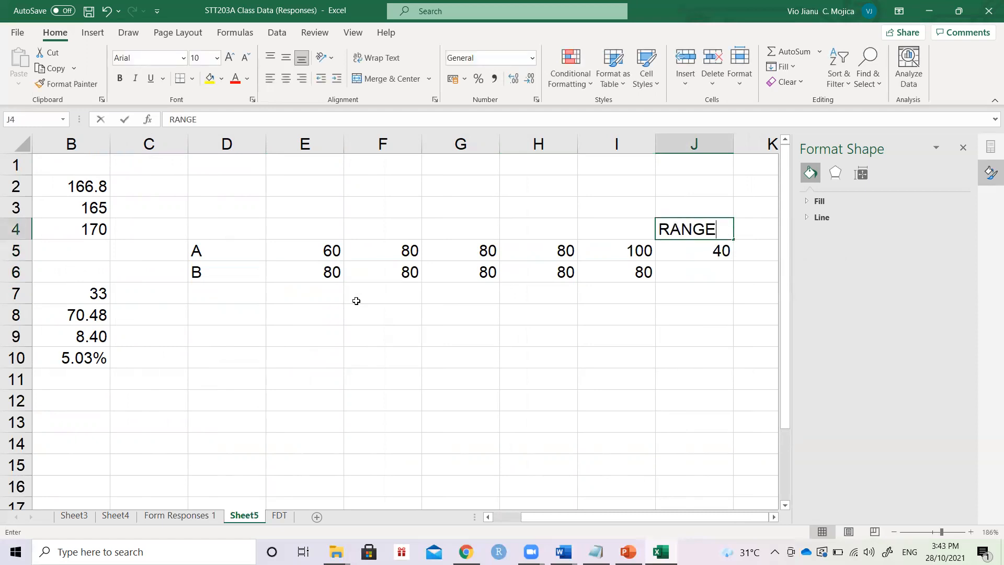
{"action": "key", "text": "Down"}
{"action": "key", "text": "Down"}
{"action": "type", "text": "0"}
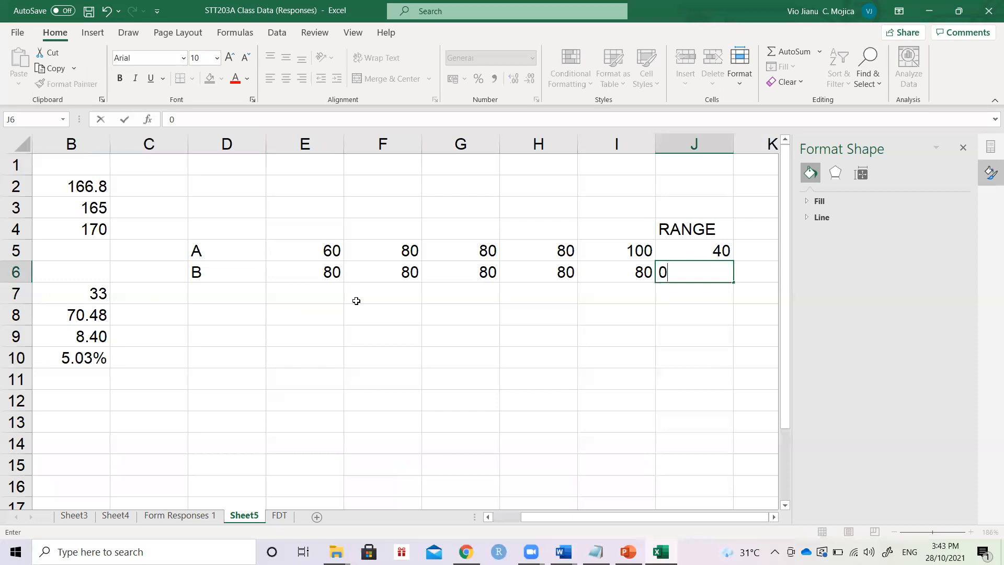
{"action": "key", "text": "Return"}
{"action": "key", "text": "Up"}
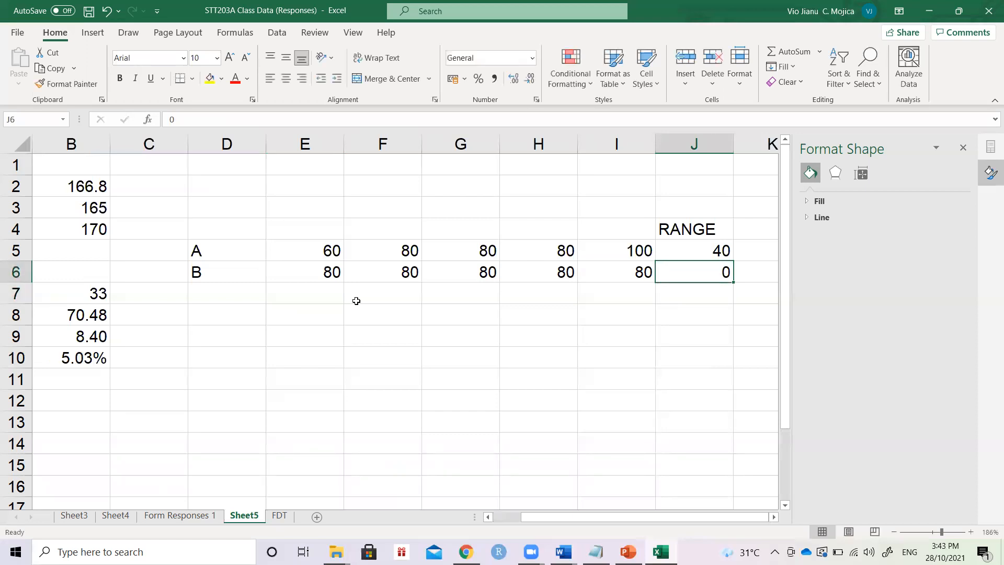
Examine the example values of rows A and B in E5:I6, comparing the middle values with the extremes
{"action": "key", "text": "Up"}
{"action": "key", "text": "Left"}
{"action": "key", "text": "Left"}
{"action": "key", "text": "Left"}
{"action": "key", "text": "Right"}
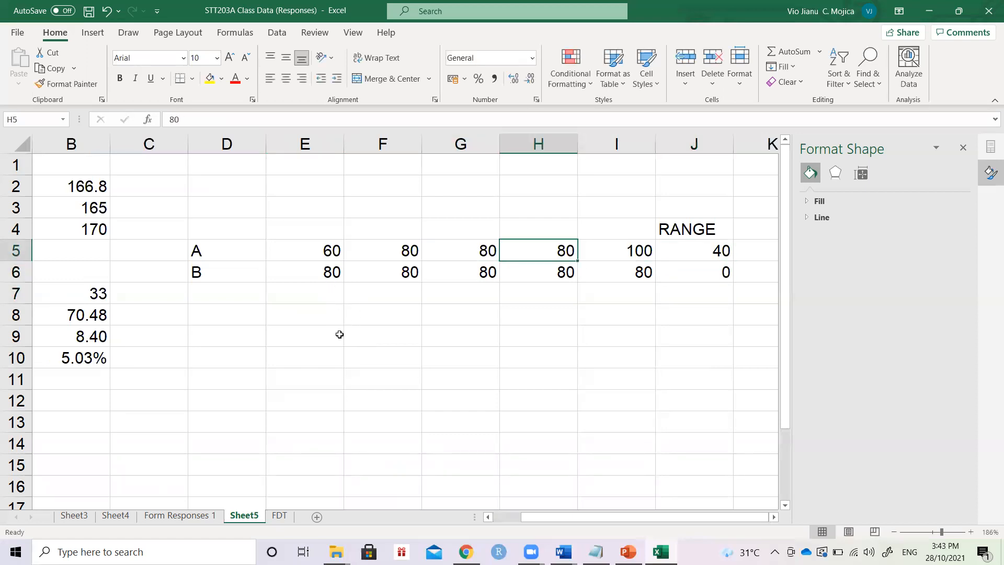
{"action": "key", "text": "Left"}
{"action": "key", "text": "Left"}
{"action": "key", "text": "Left"}
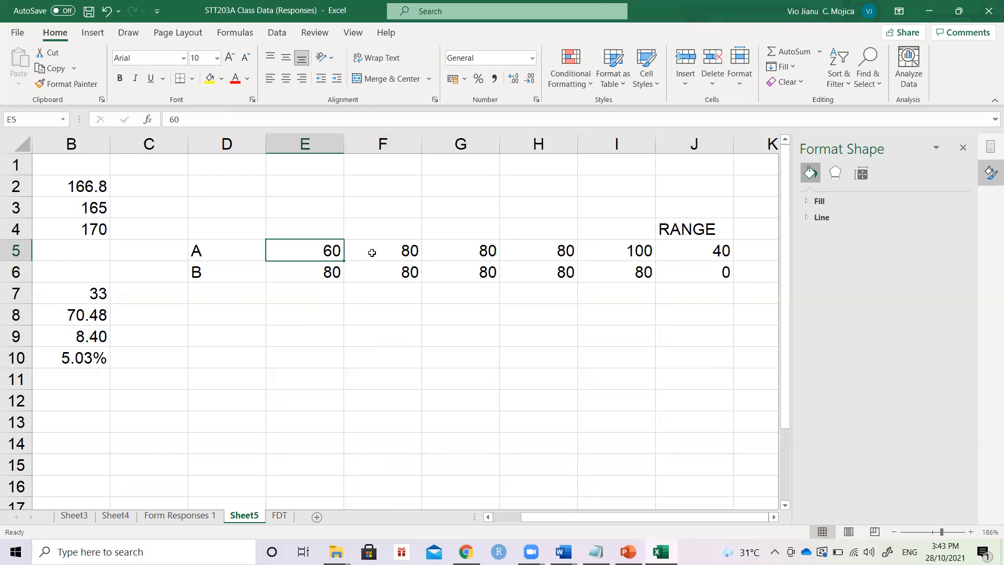
{"action": "key", "text": "shift+Down"}
{"action": "key", "text": "shift+Right"}
{"action": "key", "text": "shift+Right"}
{"action": "key", "text": "shift+Right"}
{"action": "key", "text": "shift+Right"}
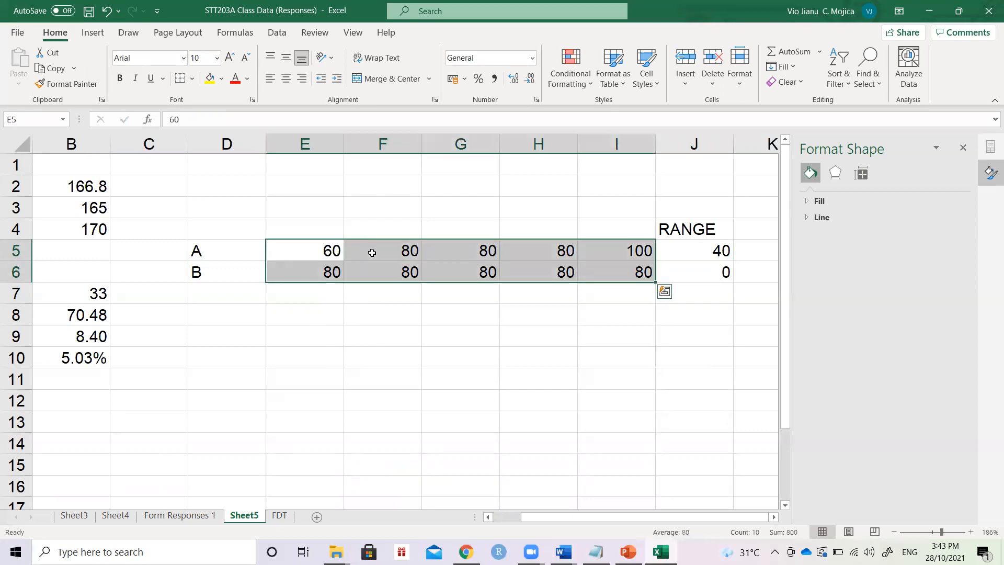
{"action": "left_click", "coordinate": [384, 253]}
{"action": "mouse_move", "coordinate": [425, 252]}
{"action": "left_mouse_down"}
{"action": "mouse_move", "coordinate": [545, 253]}
{"action": "mouse_move", "coordinate": [542, 268]}
{"action": "left_mouse_up"}
{"action": "scroll", "coordinate": [170, 340], "scroll_direction": "left", "scroll_amount": 2}
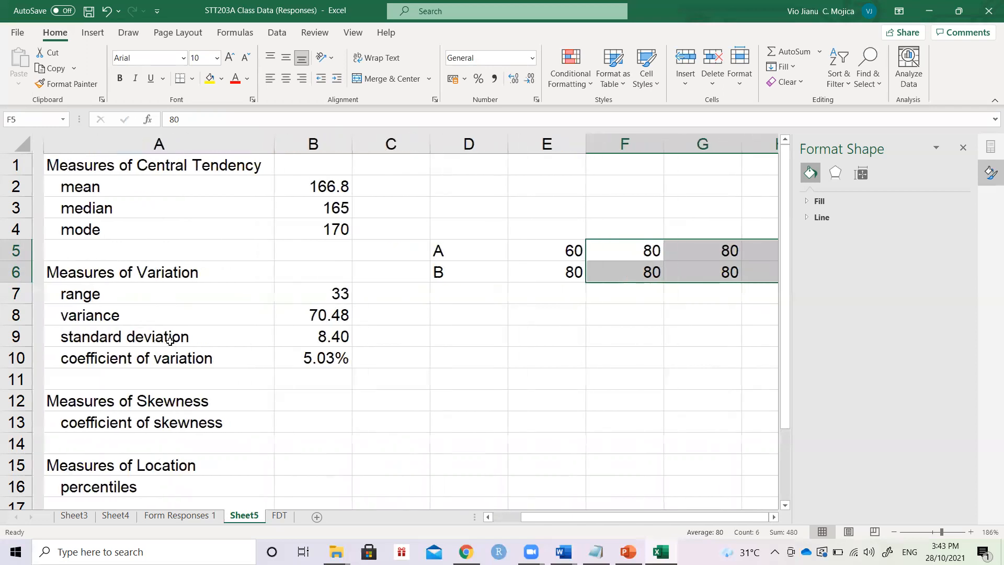
{"action": "left_click", "coordinate": [283, 295]}
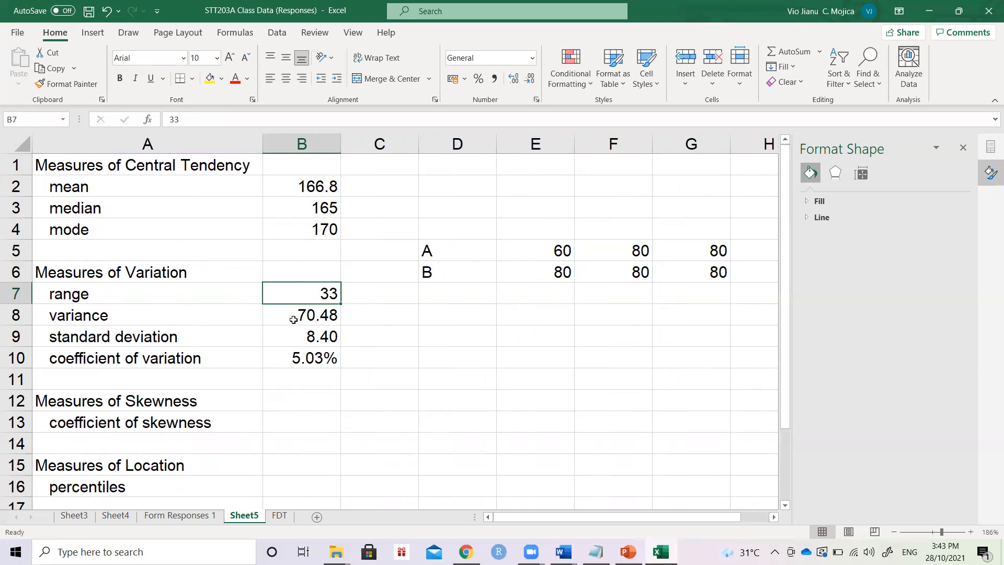
{"action": "left_click", "coordinate": [293, 319]}
{"action": "left_click", "coordinate": [362, 318]}
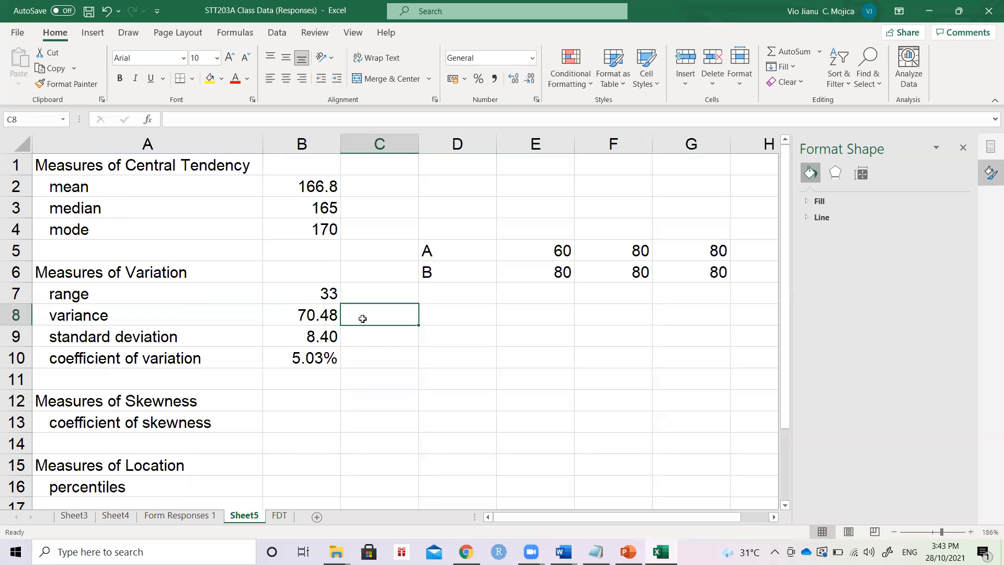
{"action": "left_click", "coordinate": [298, 181]}
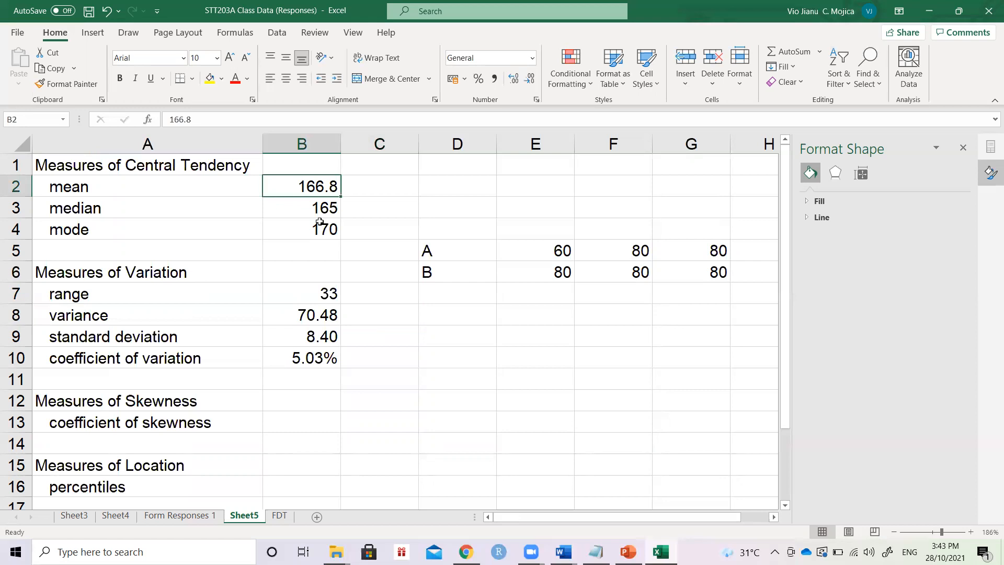
Enter the unit cm^2 beside the variance in C8
{"action": "left_click", "coordinate": [360, 315]}
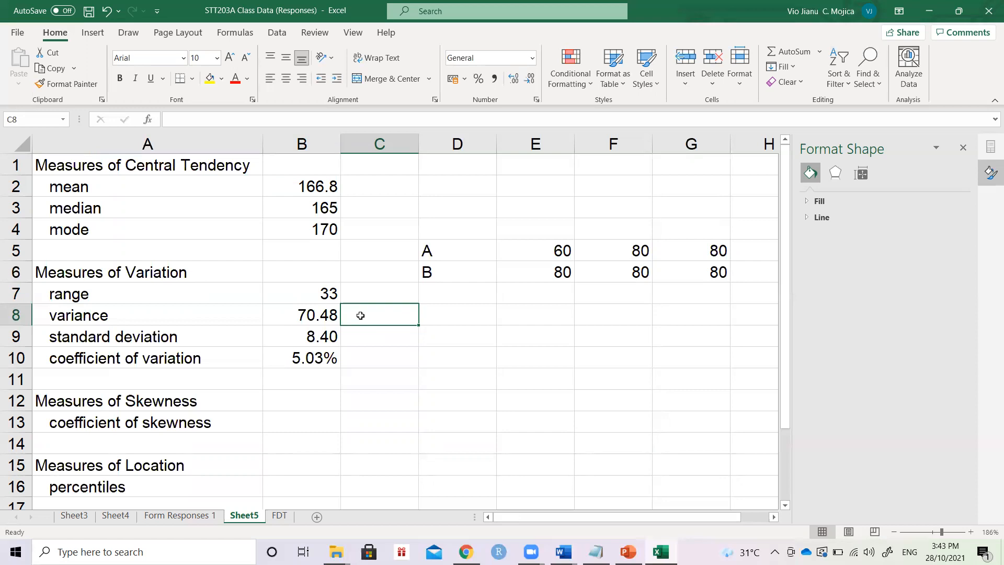
{"action": "type", "text": "cm"}
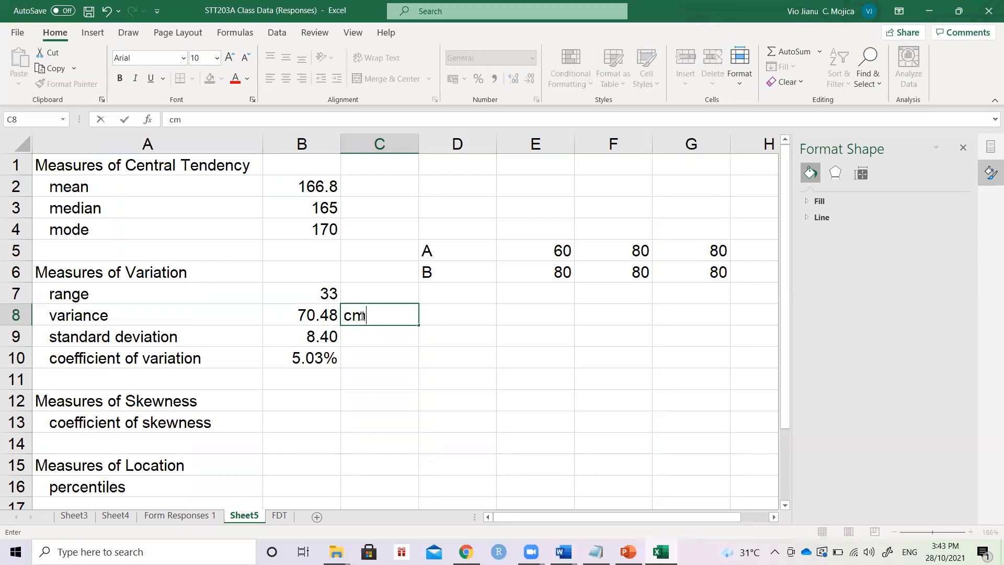
{"action": "type", "text": "^2"}
{"action": "key", "text": "Return"}
Enter the unit cm beside the mean, median and mode in C2:C4
{"action": "left_click", "coordinate": [360, 315]}
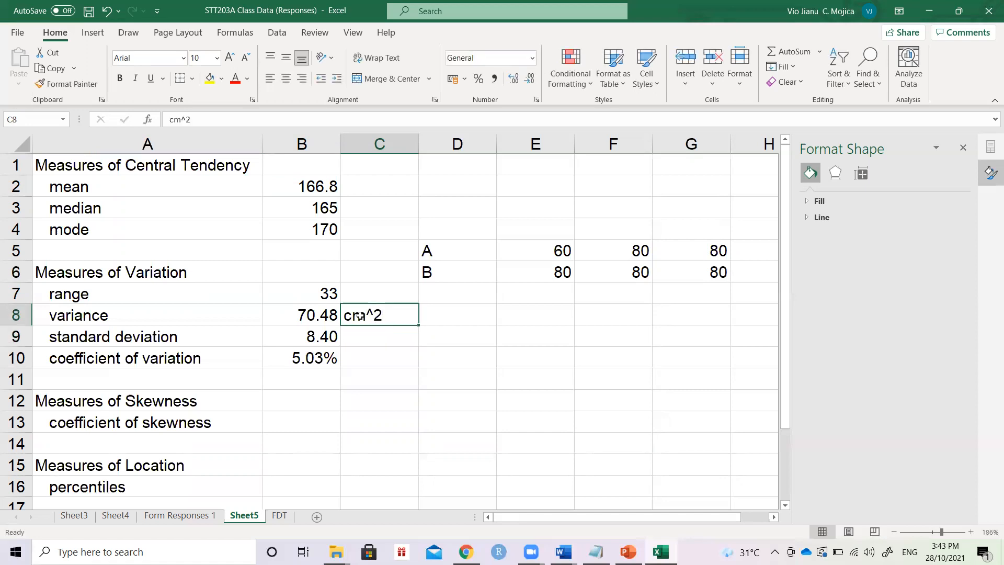
{"action": "key", "text": "Up"}
{"action": "key", "text": "Up"}
{"action": "key", "text": "Up"}
{"action": "key", "text": "Up"}
{"action": "key", "text": "Up"}
{"action": "key", "text": "Up"}
{"action": "type", "text": "cm^2"}
{"action": "key", "text": "Return"}
{"action": "key", "text": "Up"}
{"action": "key", "text": "F2"}
{"action": "key", "text": "shift+Left"}
{"action": "key", "text": "shift+Left"}
{"action": "key", "text": "BackSpace"}
{"action": "key", "text": "Return"}
{"action": "key", "text": "F2"}
{"action": "type", "text": "cm"}
{"action": "key", "text": "Return"}
{"action": "type", "text": "cm"}
{"action": "key", "text": "Return"}
Enter the unit cm beside the range in C7 and the standard deviation in C9
{"action": "key", "text": "Down"}
{"action": "key", "text": "Down"}
{"action": "key", "text": "Down"}
{"action": "key", "text": "Up"}
{"action": "type", "text": "cm"}
{"action": "key", "text": "Return"}
{"action": "key", "text": "Down"}
{"action": "key", "text": "F2"}
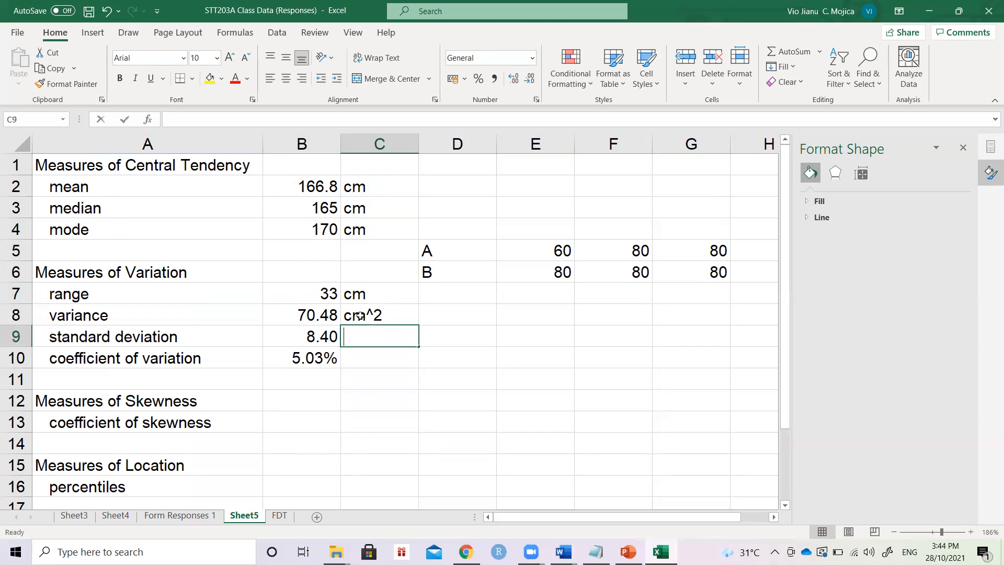
{"action": "type", "text": "cm"}
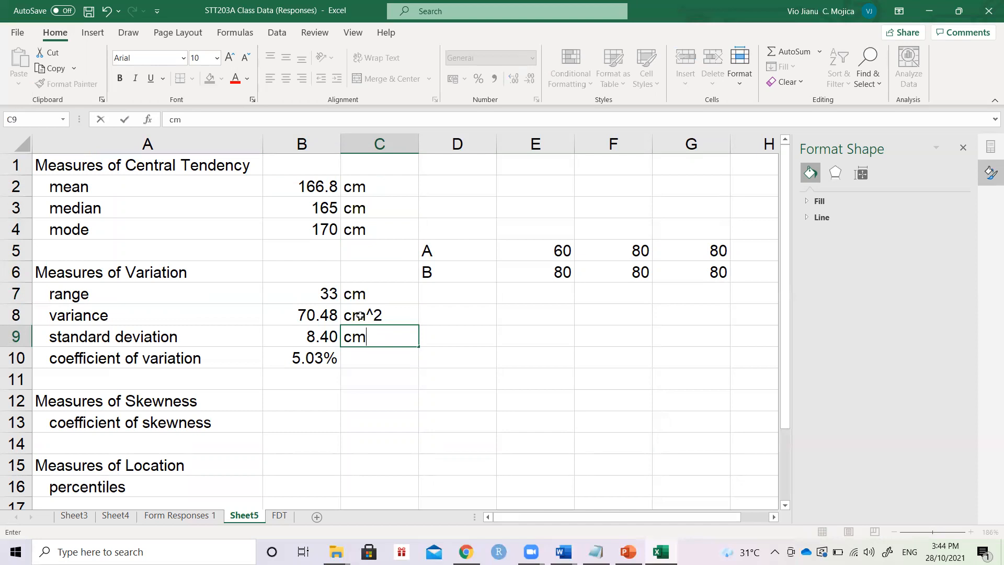
{"action": "key", "text": "Return"}
Review the range and standard deviation with their units, and inspect the coefficient of variation formula in B10
{"action": "key", "text": "Up"}
{"action": "key", "text": "shift+Left"}
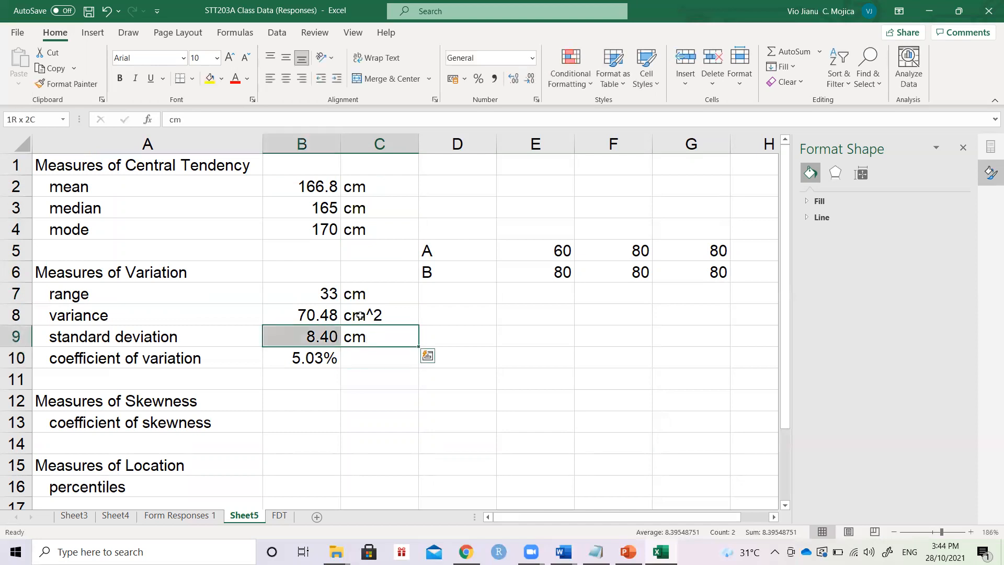
{"action": "left_click_drag", "start_coordinate": [312, 292], "coordinate": [347, 291]}
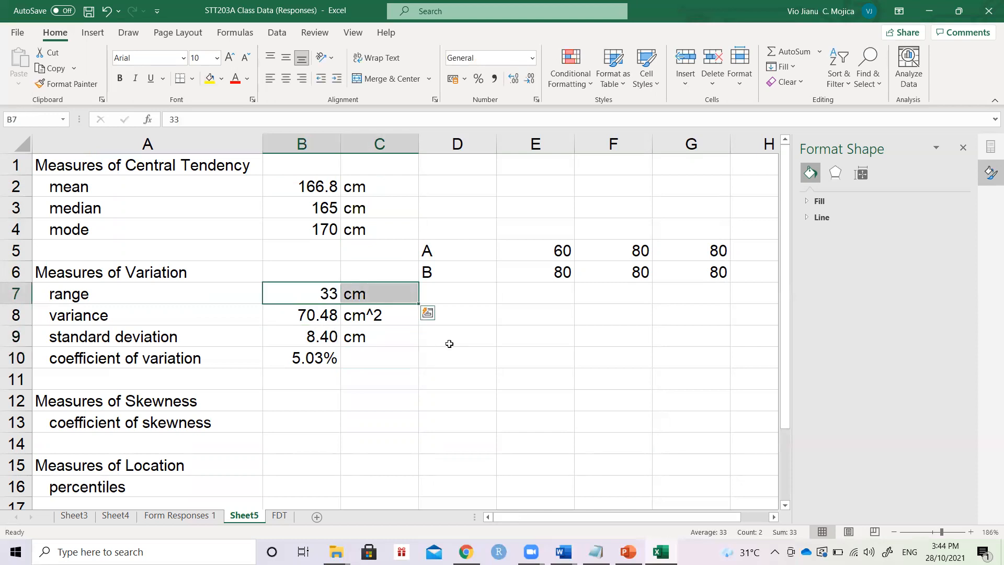
{"action": "left_click_drag", "start_coordinate": [330, 337], "coordinate": [374, 340]}
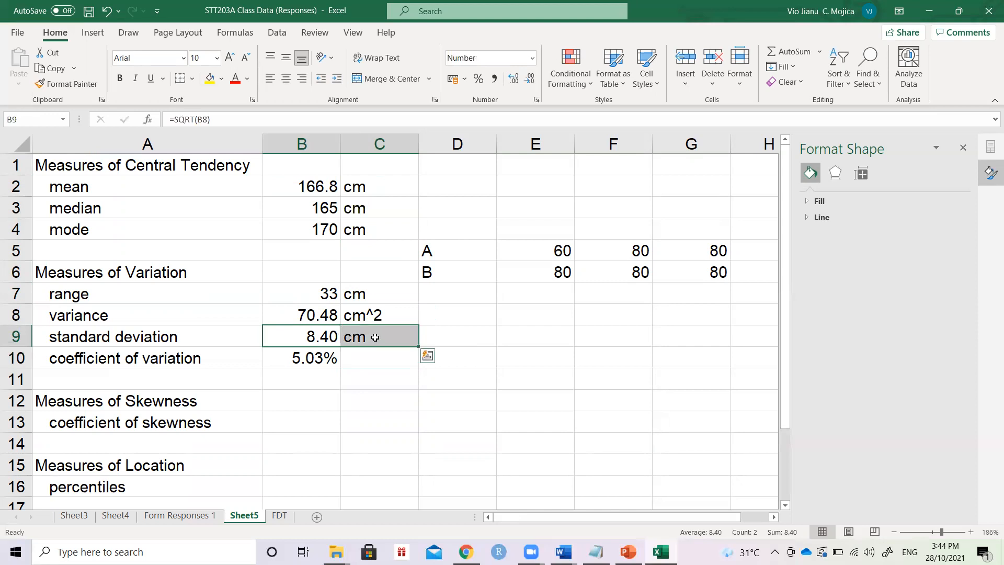
{"action": "left_click", "coordinate": [369, 363]}
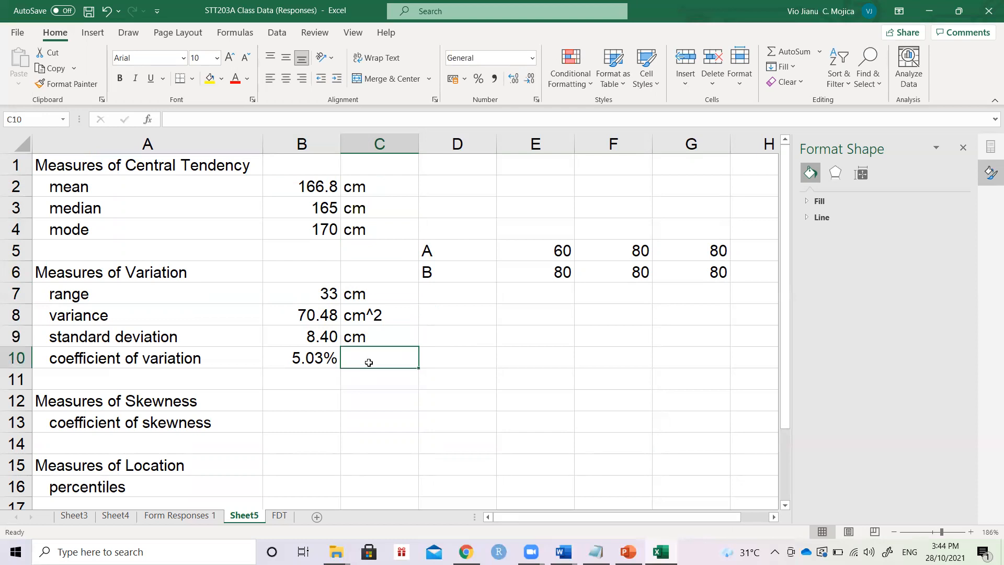
{"action": "key", "text": "Left"}
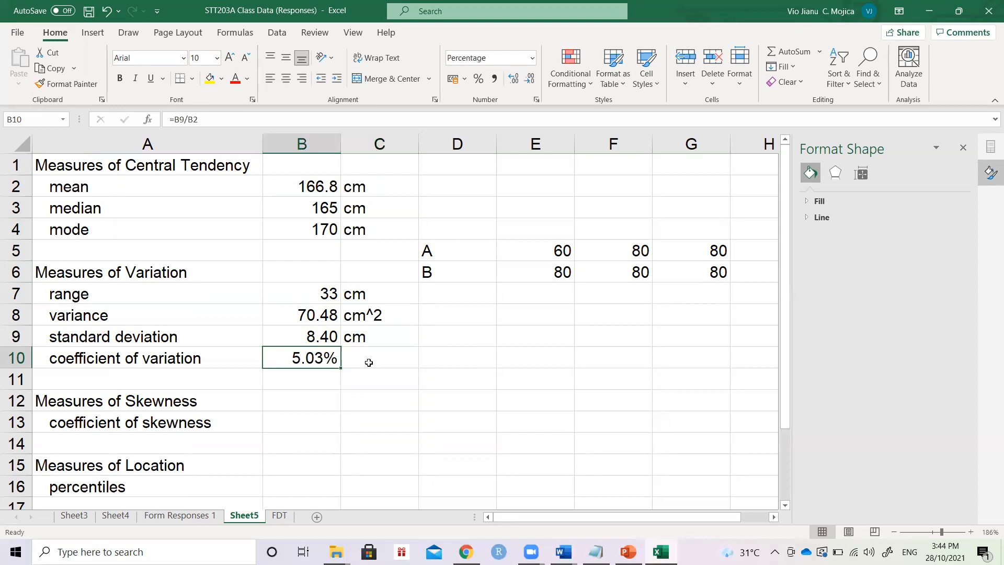
{"action": "key", "text": "F2"}
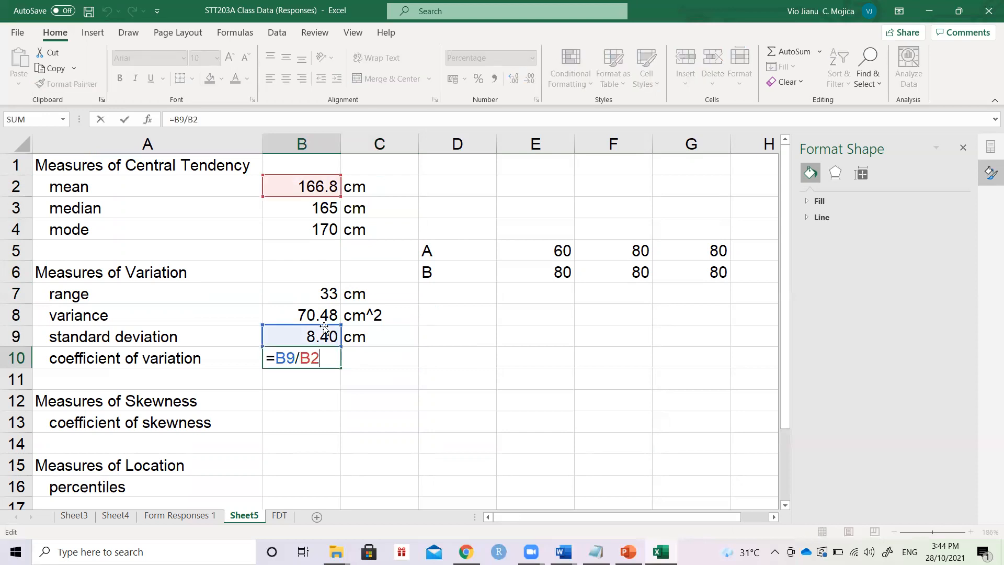
{"action": "key", "text": "Escape"}
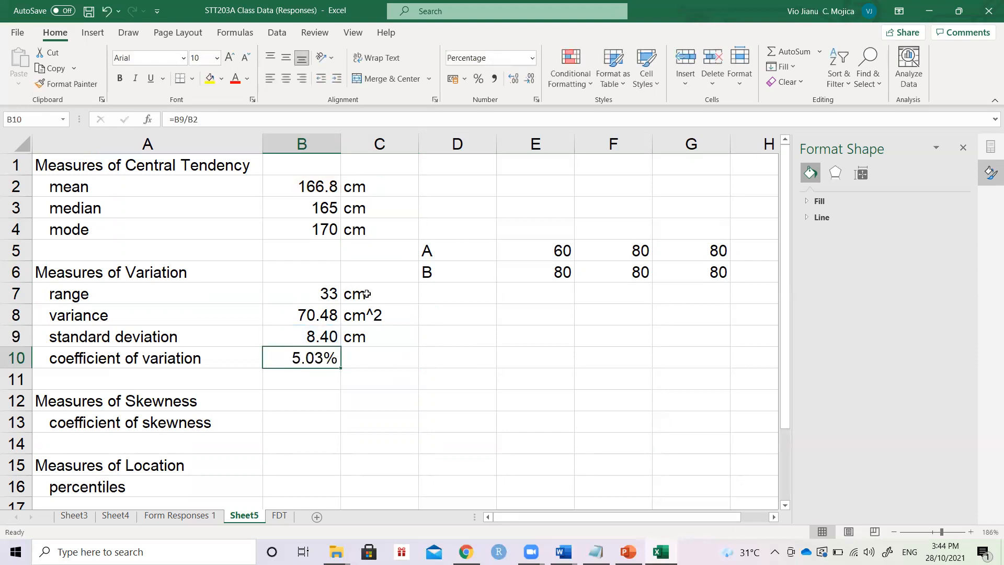
Enter the column headings Height and Weight in E8 and F8
{"action": "left_click", "coordinate": [371, 357]}
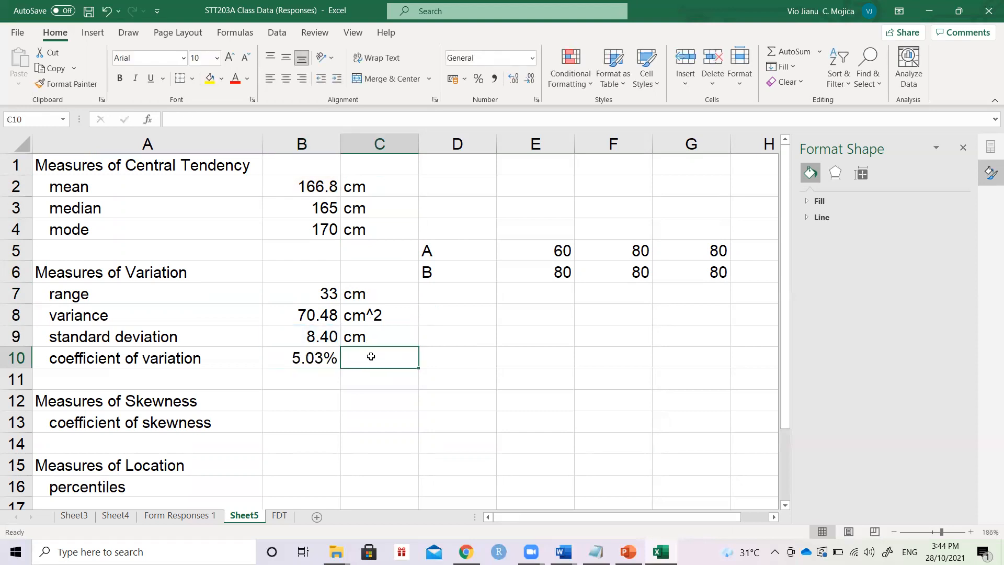
{"action": "left_click", "coordinate": [315, 359]}
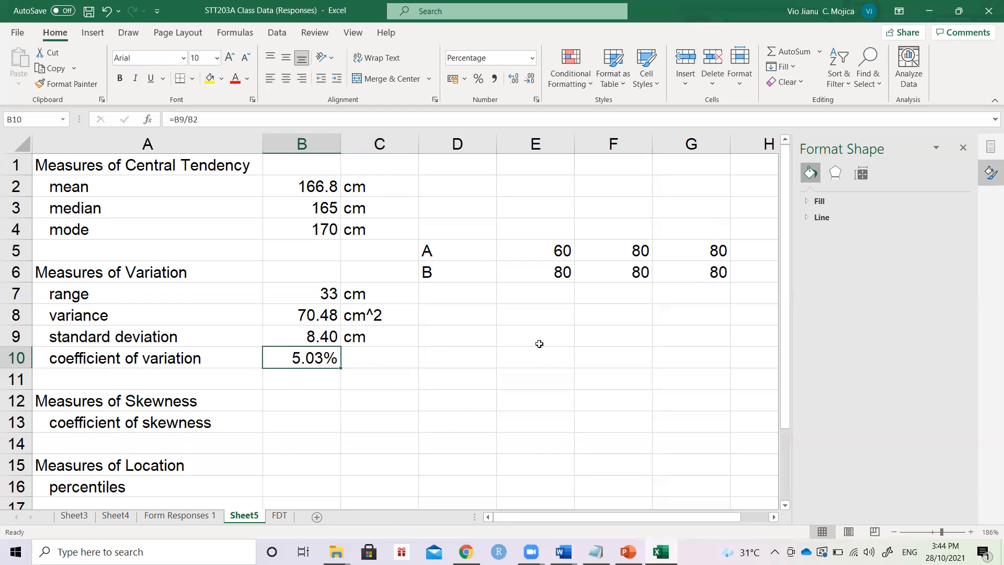
{"action": "key", "text": "Up"}
{"action": "key", "text": "Up"}
{"action": "key", "text": "Right"}
{"action": "key", "text": "Right"}
{"action": "key", "text": "Right"}
{"action": "type", "text": "Height"}
{"action": "key", "text": "Tab"}
{"action": "type", "text": "Weight"}
{"action": "key", "text": "Return"}
Append the units to the headings in row 8: (cm) for Height and (kg) for Weight
{"action": "key", "text": "Up"}
{"action": "key", "text": "F2"}
{"action": "type", "text": "(cm)"}
{"action": "key", "text": "Tab"}
{"action": "key", "text": "F2"}
{"action": "type", "text": "9"}
{"action": "key", "text": "BackSpace"}
{"action": "type", "text": "(h"}
{"action": "key", "text": "BackSpace"}
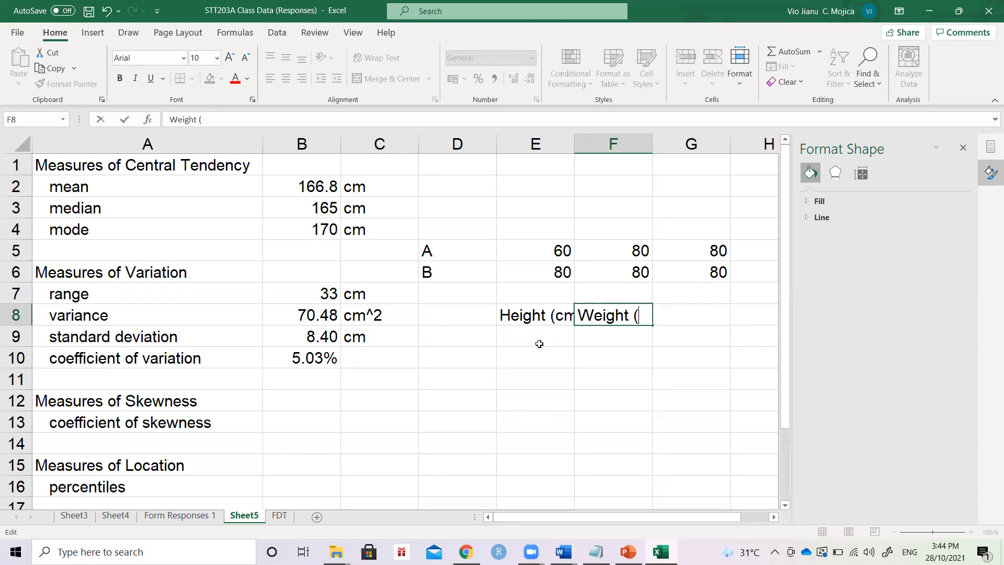
{"action": "type", "text": "g"}
{"action": "key", "text": "BackSpace"}
{"action": "type", "text": "g"}
{"action": "key", "text": "BackSpace"}
{"action": "type", "text": "kg)"}
Enter the formula =RANDBETWEEN(160,180) in E9 to generate a sample height
{"action": "double_click", "coordinate": [539, 344]}
{"action": "key", "text": "Escape"}
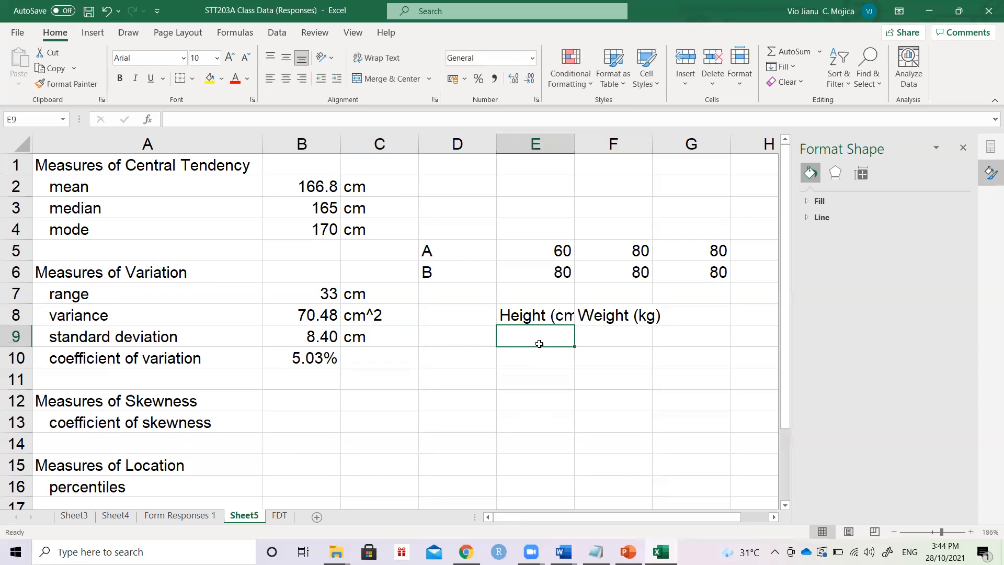
{"action": "type", "text": "=R"}
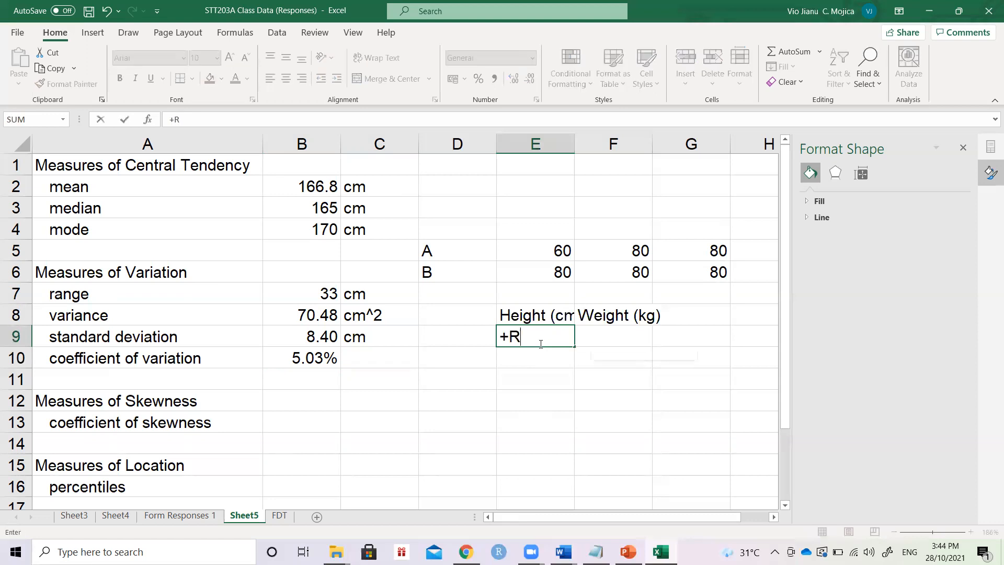
{"action": "key", "text": "BackSpace"}
{"action": "key", "text": "BackSpace"}
{"action": "key", "text": "Escape"}
{"action": "type", "text": "+RAN"}
{"action": "key", "text": "BackSpace"}
{"action": "key", "text": "BackSpace"}
{"action": "key", "text": "BackSpace"}
{"action": "key", "text": "BackSpace"}
{"action": "type", "text": "=RAND"}
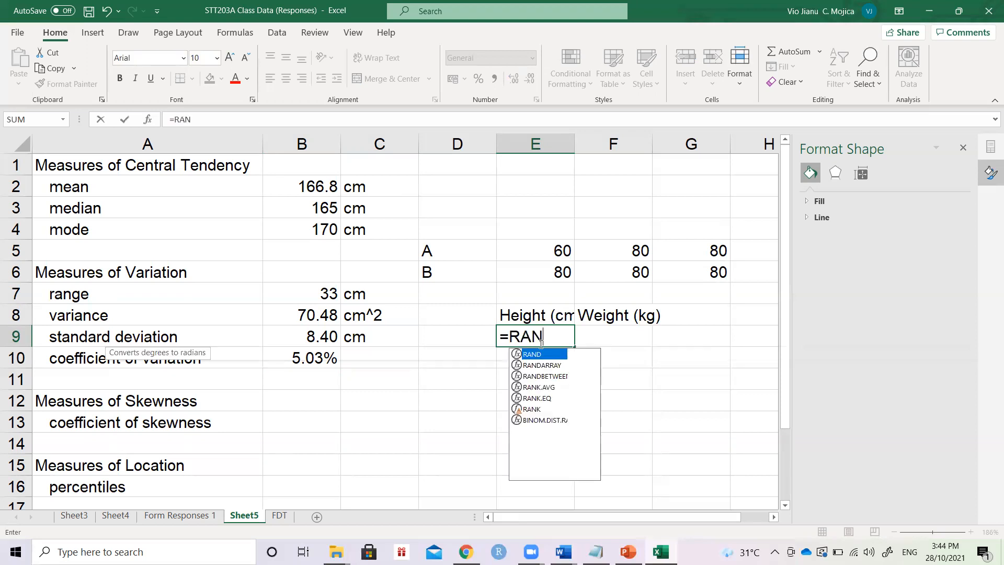
{"action": "key", "text": "Down"}
{"action": "key", "text": "Down"}
{"action": "key", "text": "Tab"}
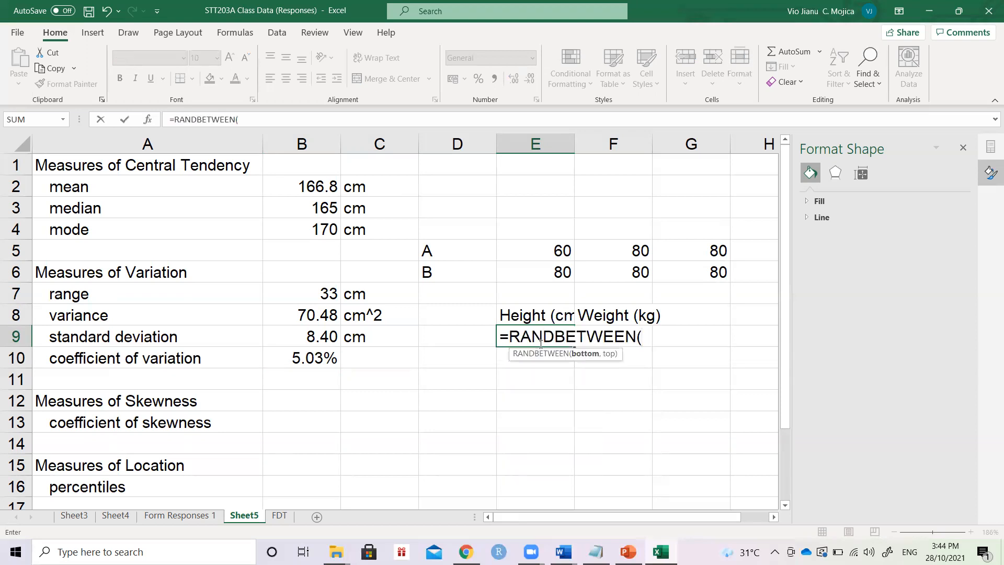
{"action": "type", "text": "160,180)"}
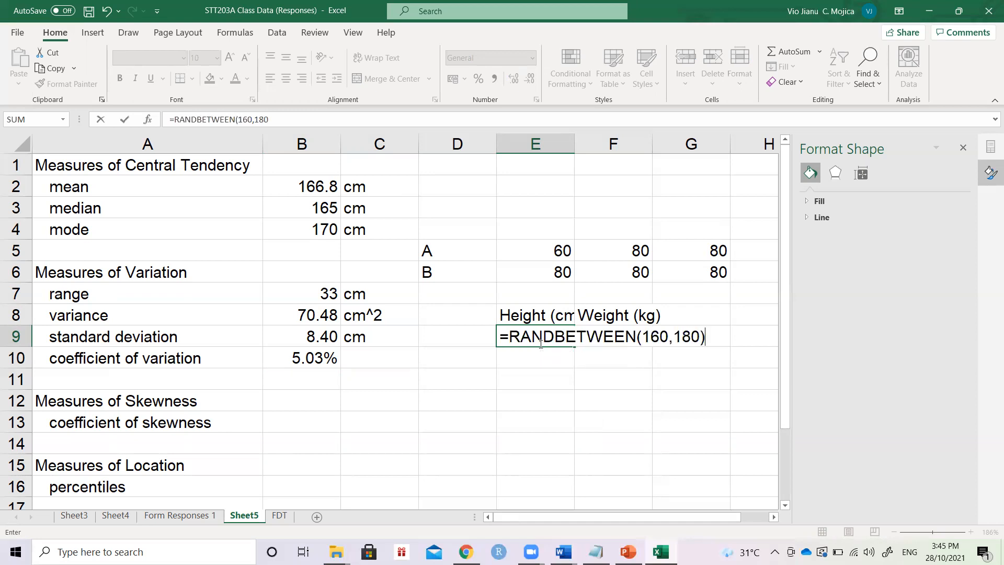
{"action": "key", "text": "Return"}
Fill the random height formula down to E14 and replace the formulas with static values
{"action": "left_click", "coordinate": [538, 343]}
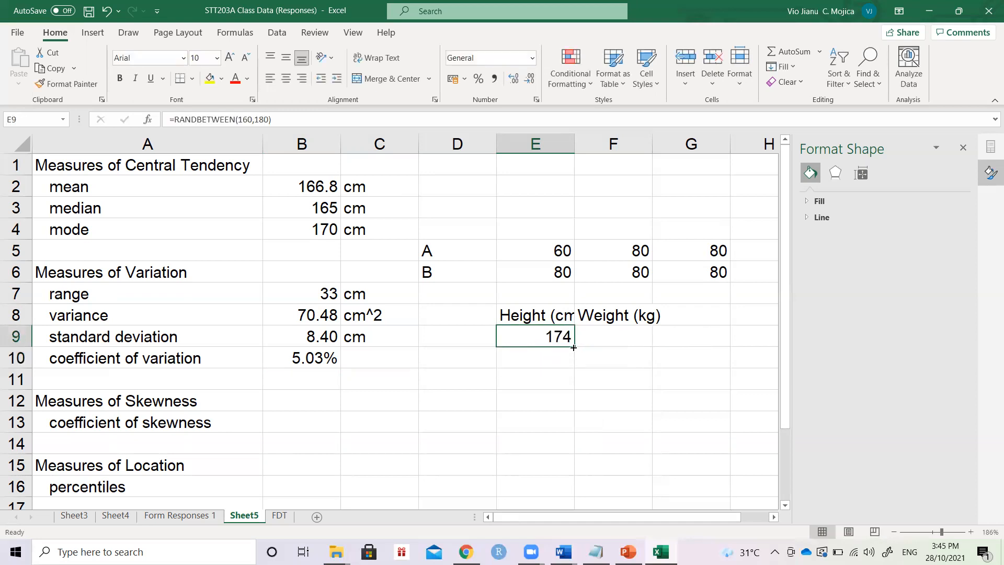
{"action": "left_click_drag", "start_coordinate": [574, 346], "coordinate": [556, 447]}
{"action": "key", "text": "ctrl+c"}
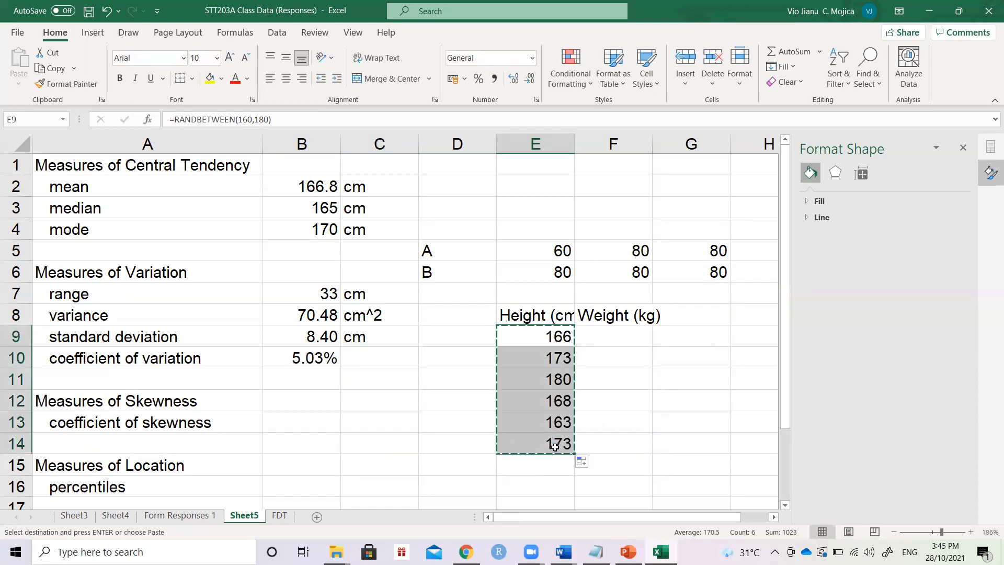
{"action": "key", "text": "ctrl+v"}
{"action": "left_click", "coordinate": [591, 464]}
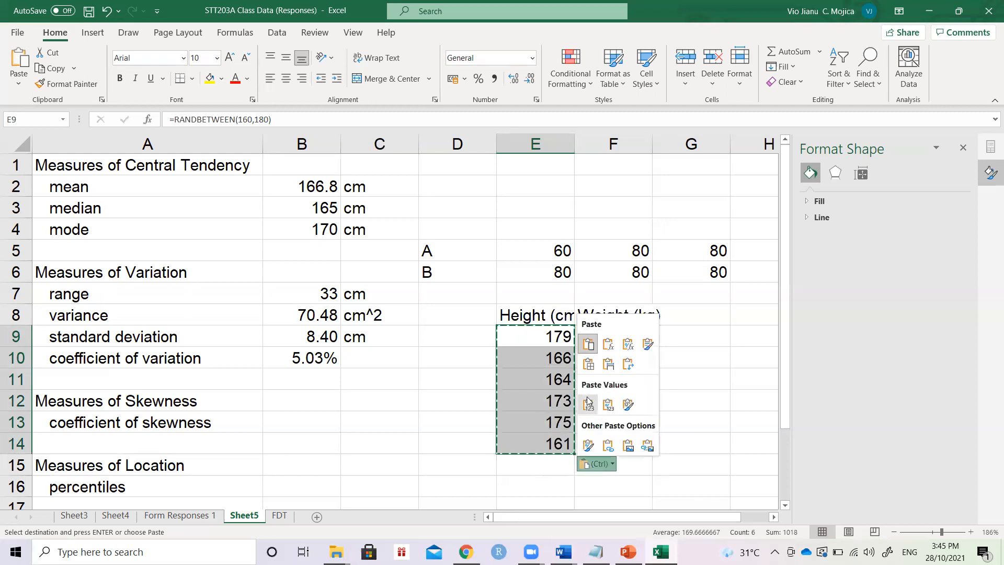
{"action": "left_click", "coordinate": [589, 401]}
{"action": "key", "text": "ctrl+c"}
{"action": "left_click", "coordinate": [606, 335]}
{"action": "key", "text": "ctrl+v"}
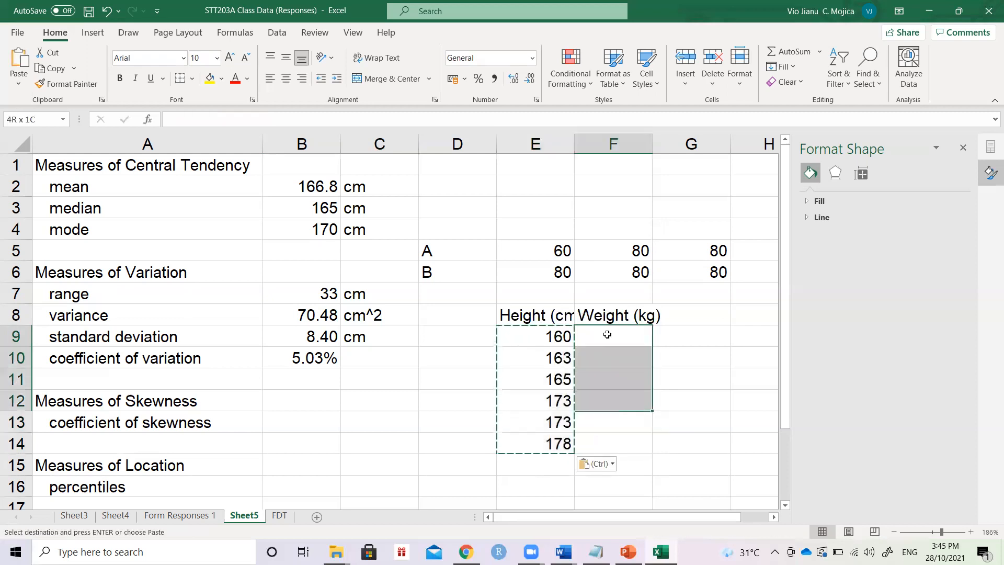
Enter the formula =RANDBETWEEN(50,100) in F9 to generate a sample weight
{"action": "left_click", "coordinate": [606, 334]}
{"action": "key", "text": "Escape"}
{"action": "type", "text": "=RAND"}
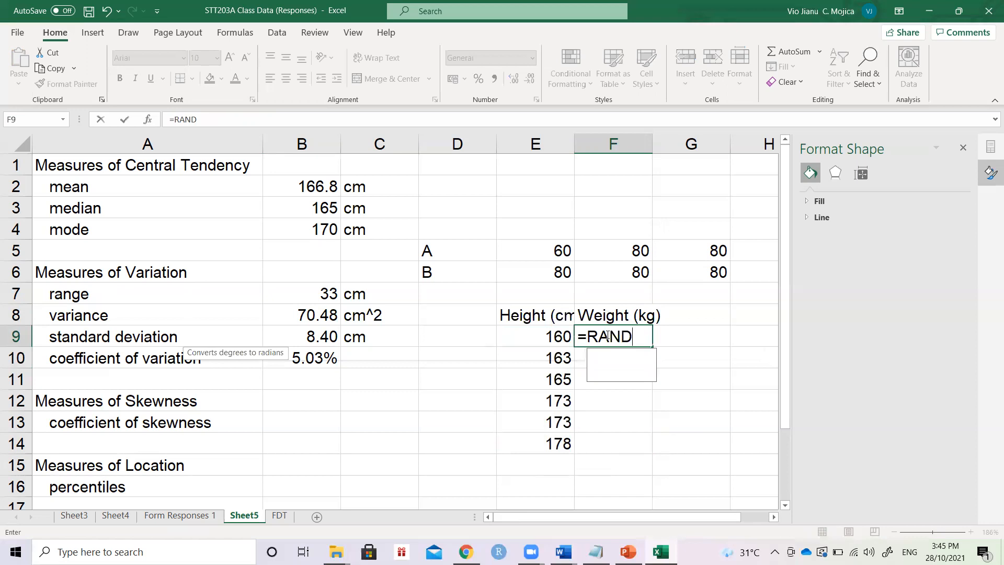
{"action": "key", "text": "Down"}
{"action": "key", "text": "Down"}
{"action": "key", "text": "Tab"}
{"action": "type", "text": "50,"}
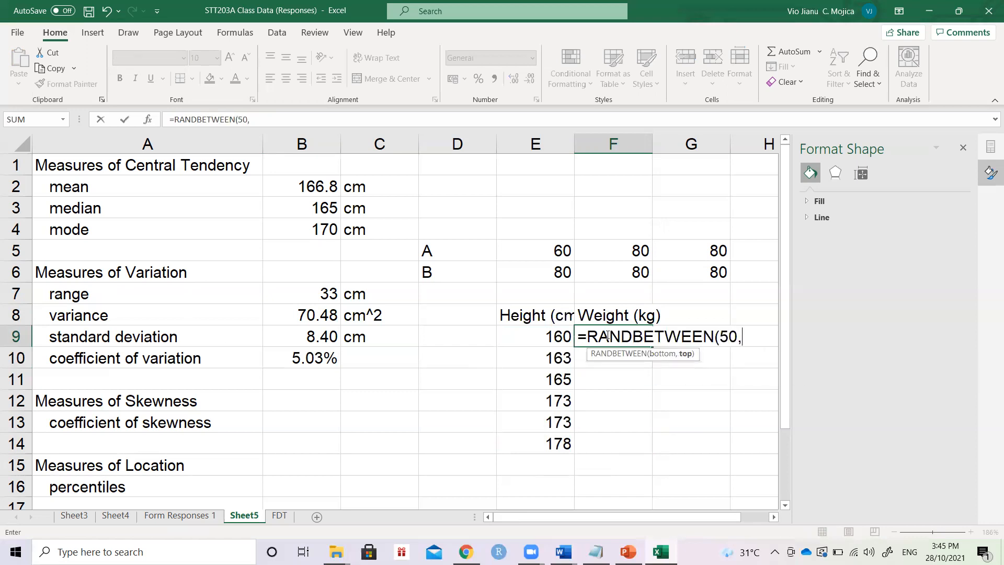
{"action": "type", "text": "100)"}
{"action": "key", "text": "ctrl+Return"}
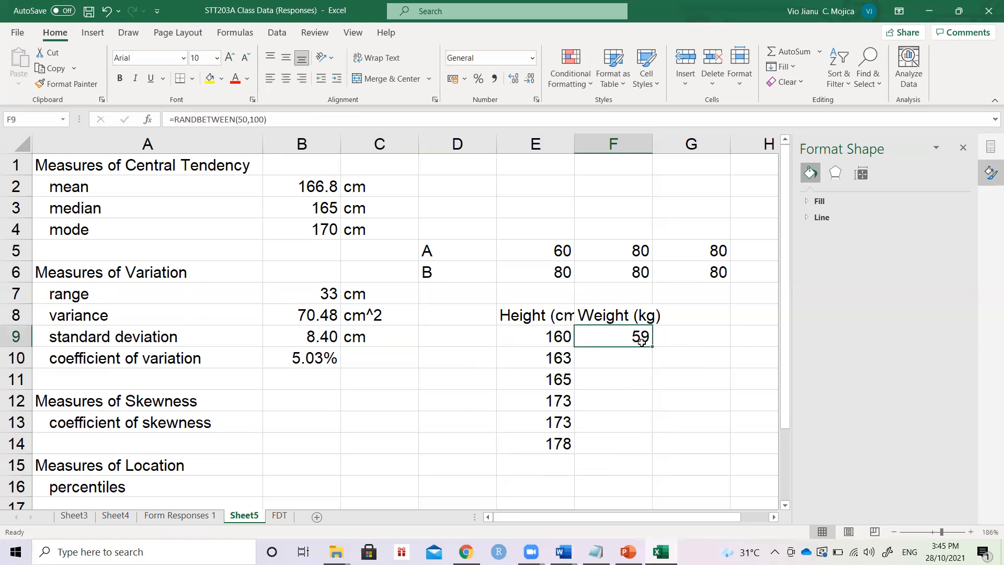
Fill the random weight formula down to F14 and replace the formulas with static values
{"action": "left_click_drag", "start_coordinate": [652, 345], "coordinate": [653, 448]}
{"action": "key", "text": "ctrl+c"}
{"action": "key", "text": "ctrl+v"}
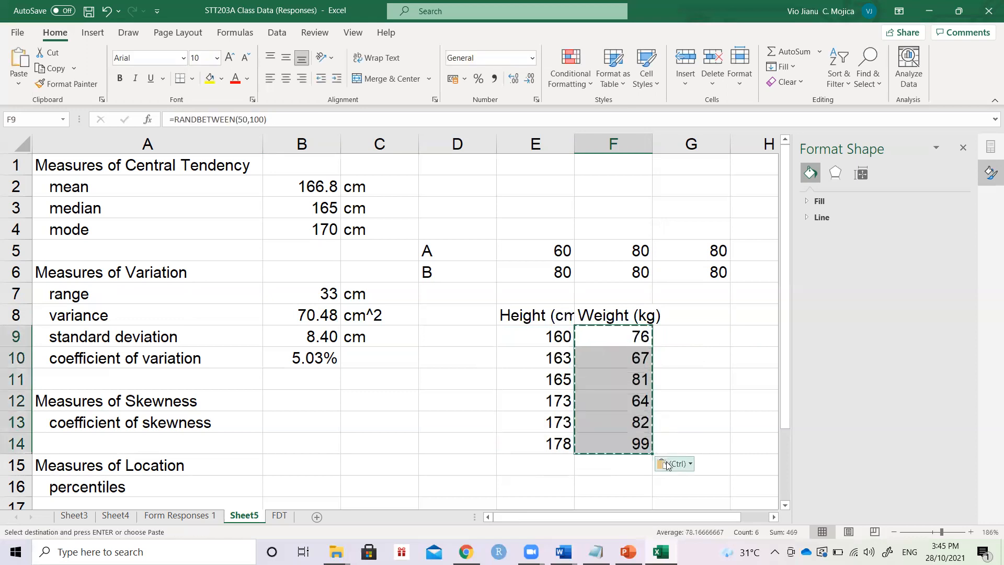
{"action": "left_click", "coordinate": [669, 463]}
{"action": "left_click", "coordinate": [667, 404]}
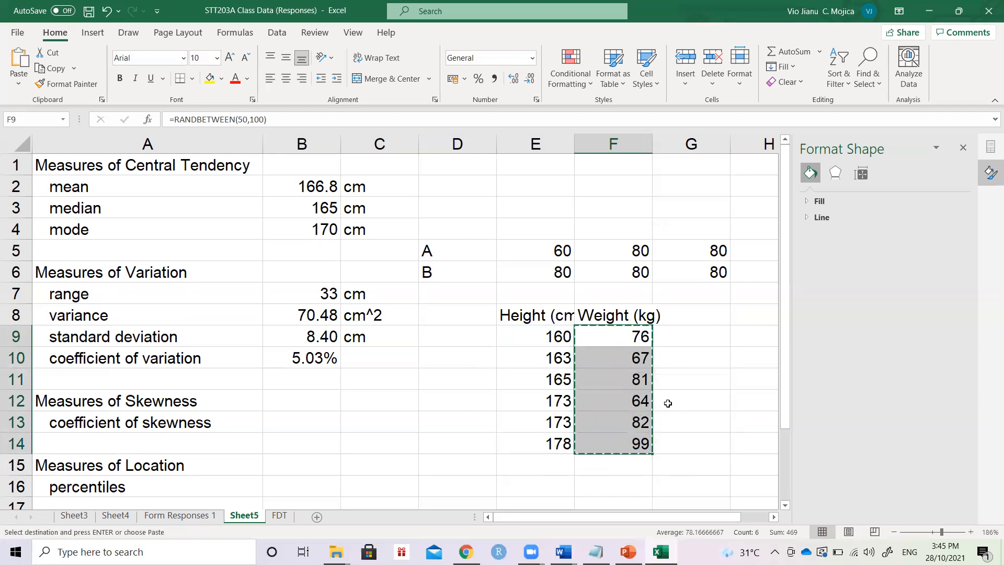
Calculate the standard deviation of the sample heights in E15 with =STDEV(E9:E14)
{"action": "key", "text": "Down"}
{"action": "key", "text": "Down"}
{"action": "key", "text": "Down"}
{"action": "key", "text": "Down"}
{"action": "key", "text": "Down"}
{"action": "key", "text": "Down"}
{"action": "key", "text": "Left"}
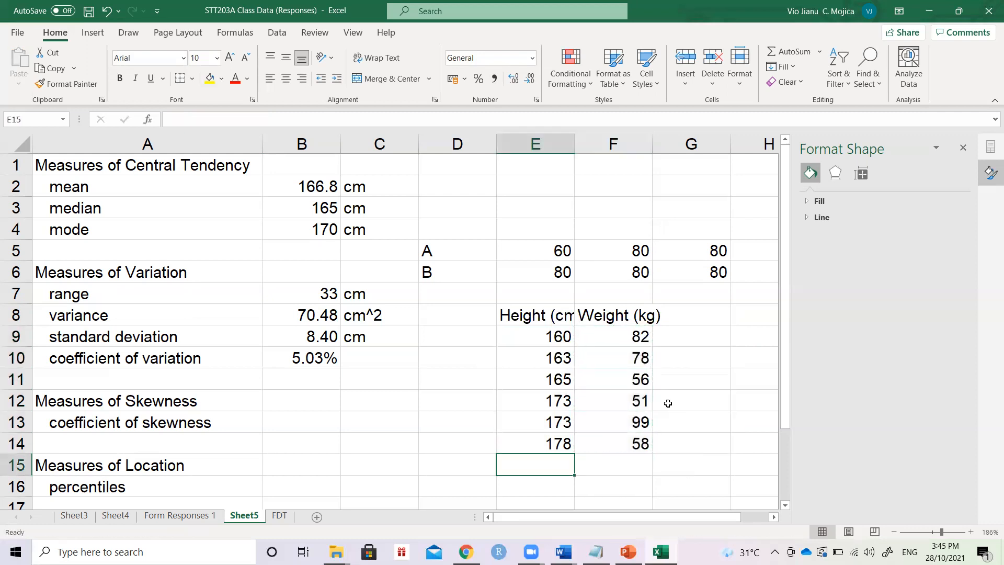
{"action": "type", "text": "=STDEV("}
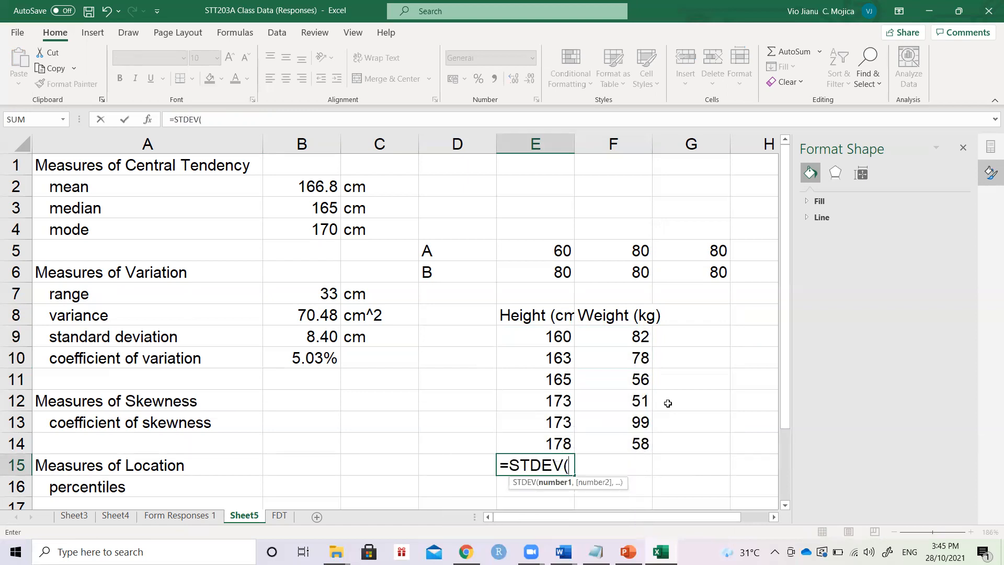
{"action": "key", "text": "Up"}
{"action": "key", "text": "shift+Up"}
{"action": "key", "text": "shift+Up"}
{"action": "key", "text": "shift+Up"}
{"action": "key", "text": "shift+Up"}
{"action": "key", "text": "shift+Up"}
{"action": "type", "text": ")"}
{"action": "key", "text": "Return"}
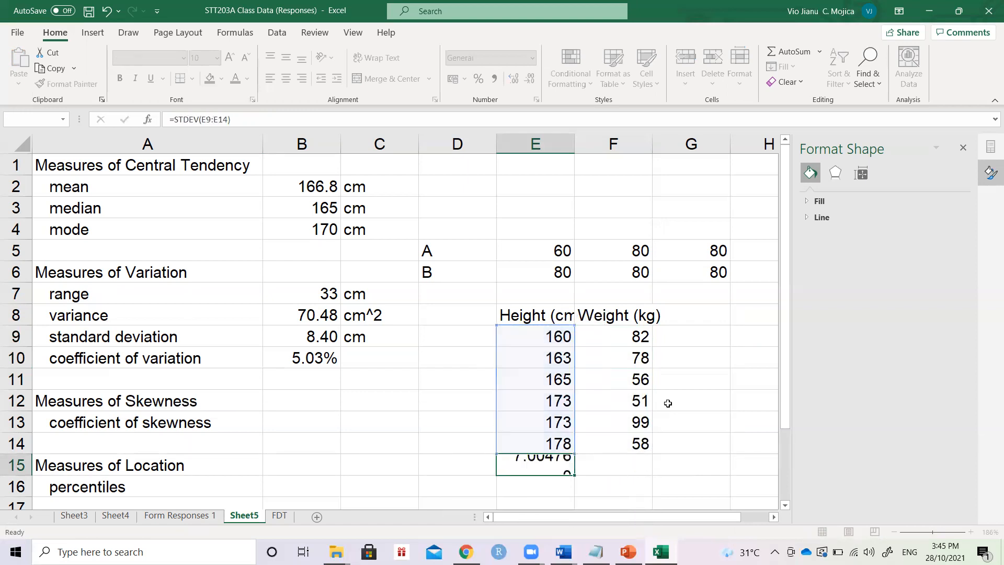
Copy the standard deviation formula from E15 to F15 and check that it covers the sample weights
{"action": "key", "text": "Up"}
{"action": "key", "text": "ctrl+c"}
{"action": "key", "text": "Right"}
{"action": "key", "text": "ctrl+v"}
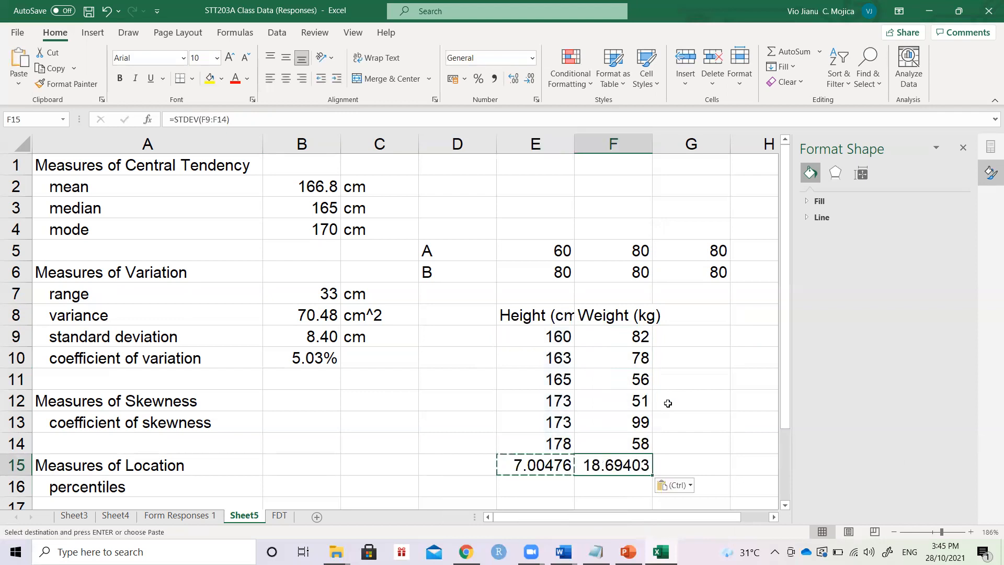
{"action": "key", "text": "Escape"}
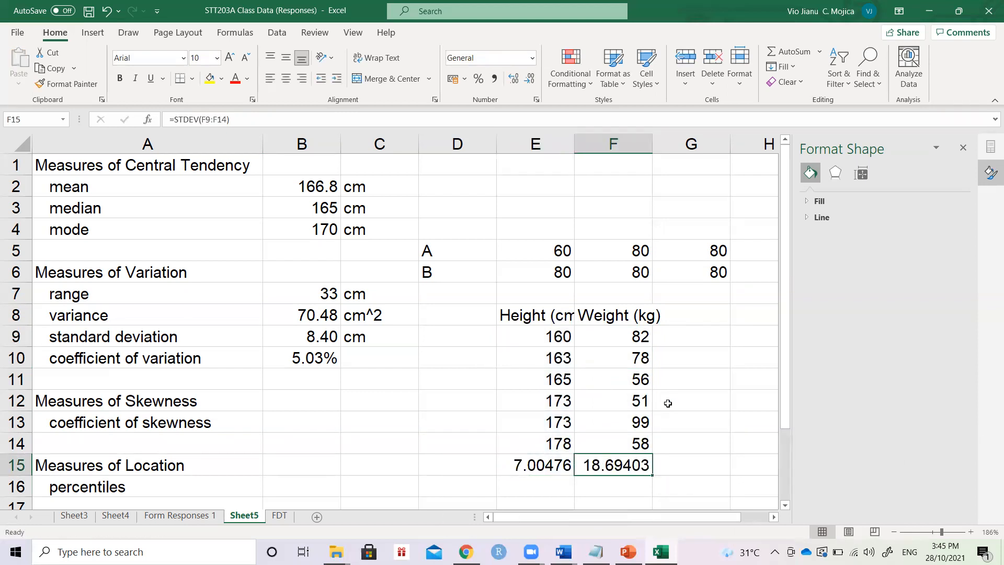
{"action": "key", "text": "Left"}
{"action": "key", "text": "Right"}
{"action": "key", "text": "F2"}
{"action": "key", "text": "Escape"}
{"action": "key", "text": "Left"}
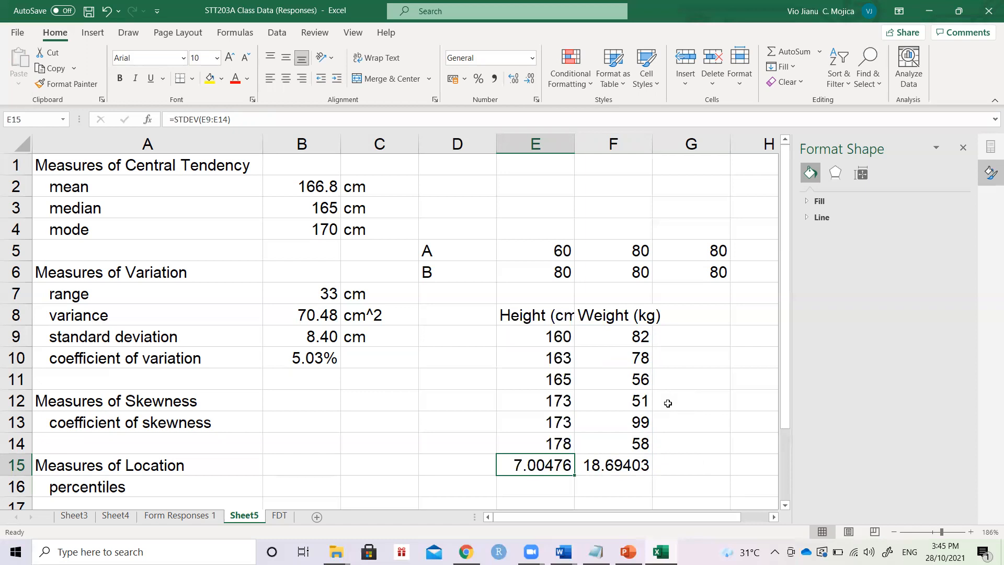
Label the standard deviation row by entering STDEV in D15
{"action": "key", "text": "Up"}
{"action": "key", "text": "Up"}
{"action": "key", "text": "Up"}
{"action": "key", "text": "Up"}
{"action": "key", "text": "Up"}
{"action": "key", "text": "Down"}
{"action": "key", "text": "Down"}
{"action": "key", "text": "Down"}
{"action": "key", "text": "Down"}
{"action": "key", "text": "Down"}
{"action": "key", "text": "Left"}
{"action": "type", "text": "STDEV"}
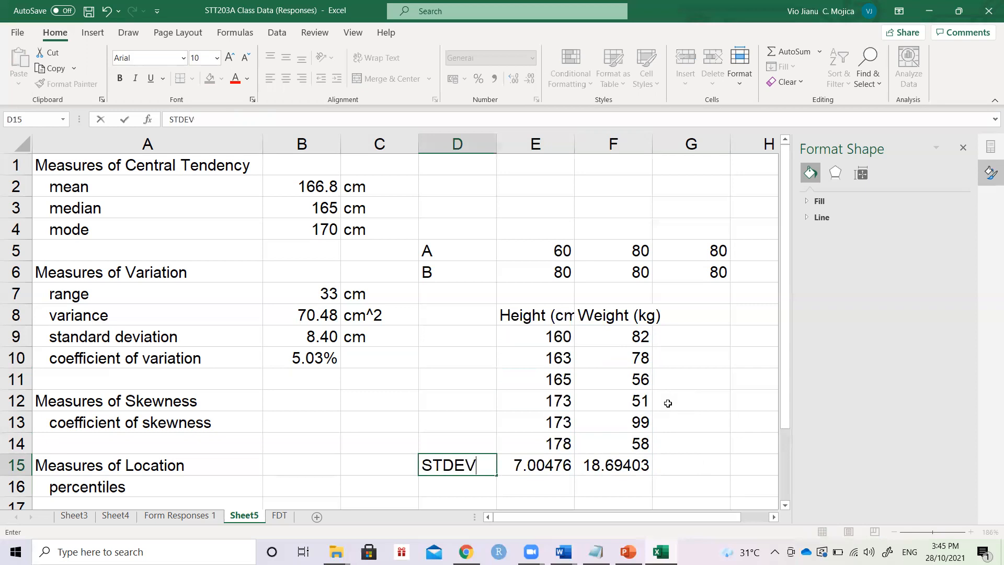
{"action": "key", "text": "Right"}
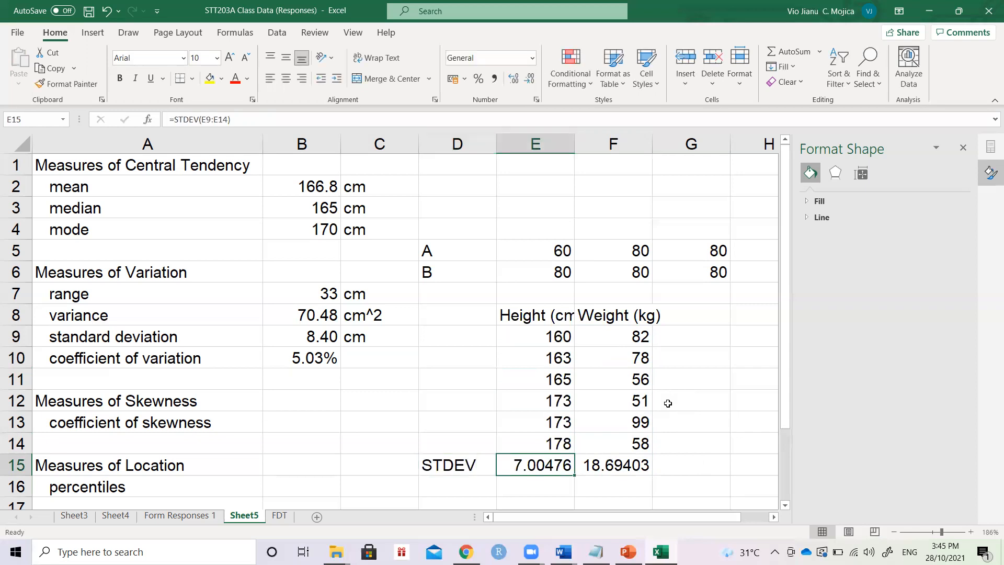
Review the height and weight standard deviations in row 15 against the coefficient of variation in B10, ending at the coefficient of skewness cell B13
{"action": "key", "text": "Right"}
{"action": "key", "text": "Left"}
{"action": "key", "text": "Left"}
{"action": "key", "text": "Up"}
{"action": "key", "text": "Up"}
{"action": "key", "text": "Up"}
{"action": "key", "text": "Up"}
{"action": "key", "text": "Left"}
{"action": "key", "text": "Left"}
{"action": "key", "text": "Left"}
{"action": "key", "text": "Up"}
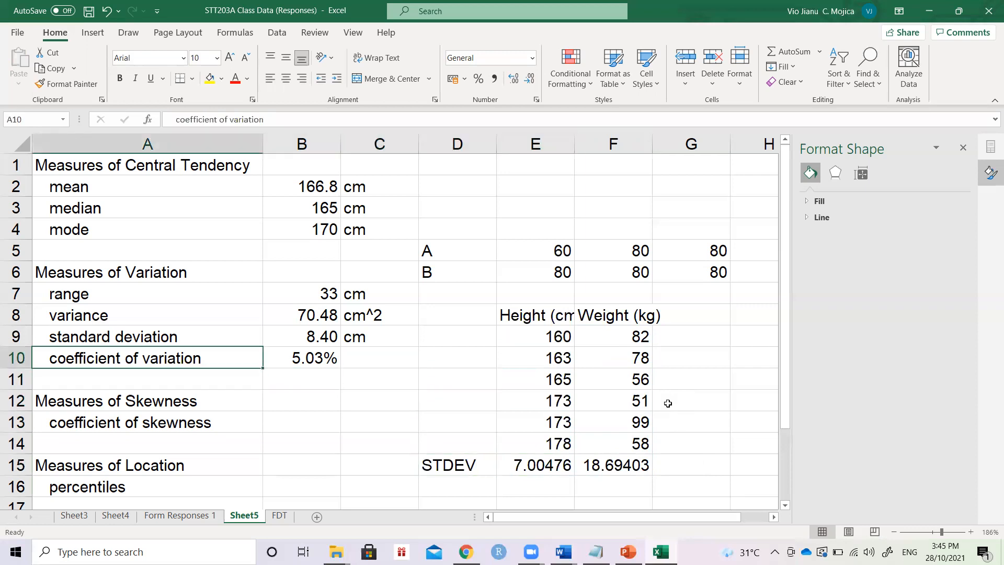
{"action": "key", "text": "Right"}
{"action": "key", "text": "Down"}
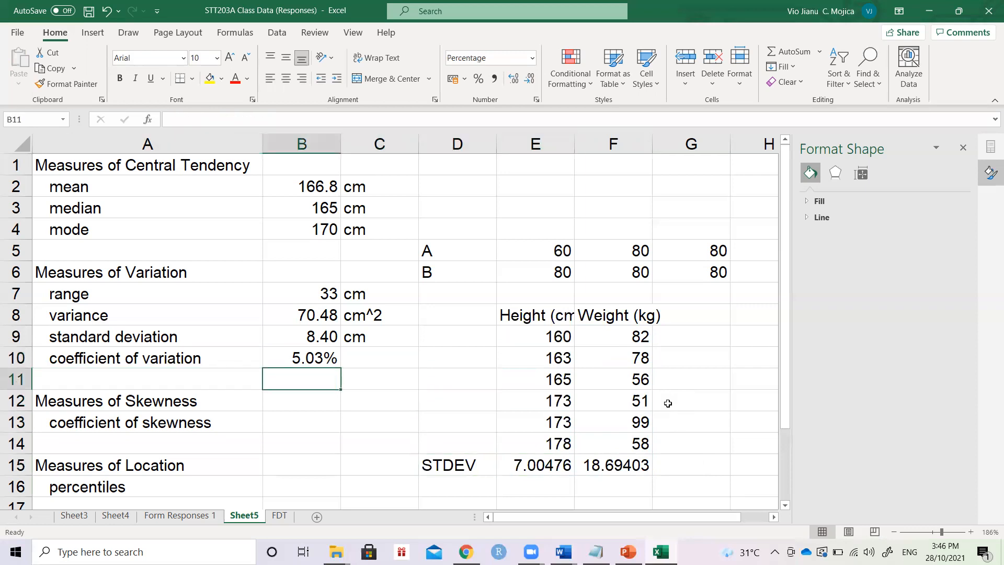
{"action": "key", "text": "Up"}
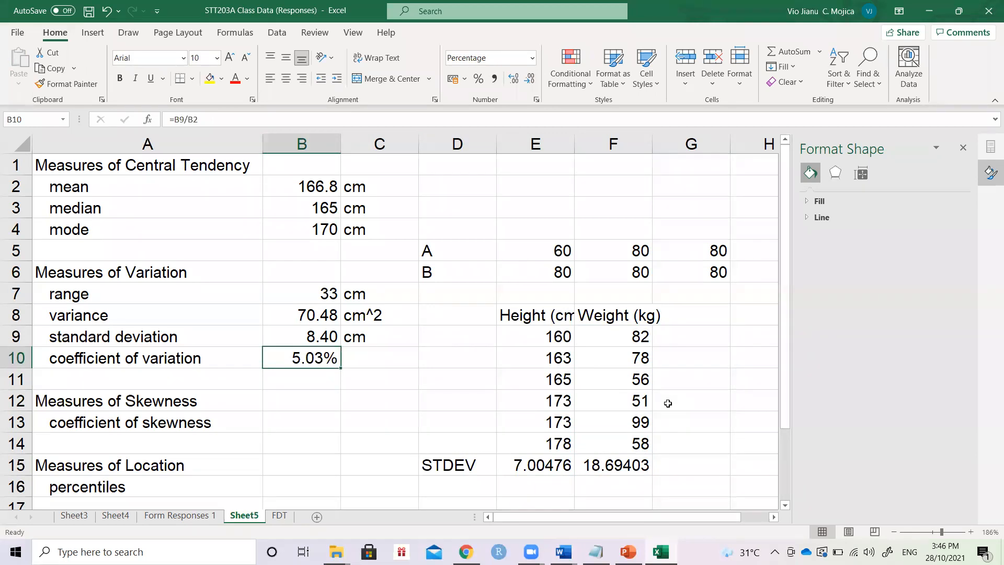
{"action": "key", "text": "Right"}
{"action": "key", "text": "Right"}
{"action": "key", "text": "Right"}
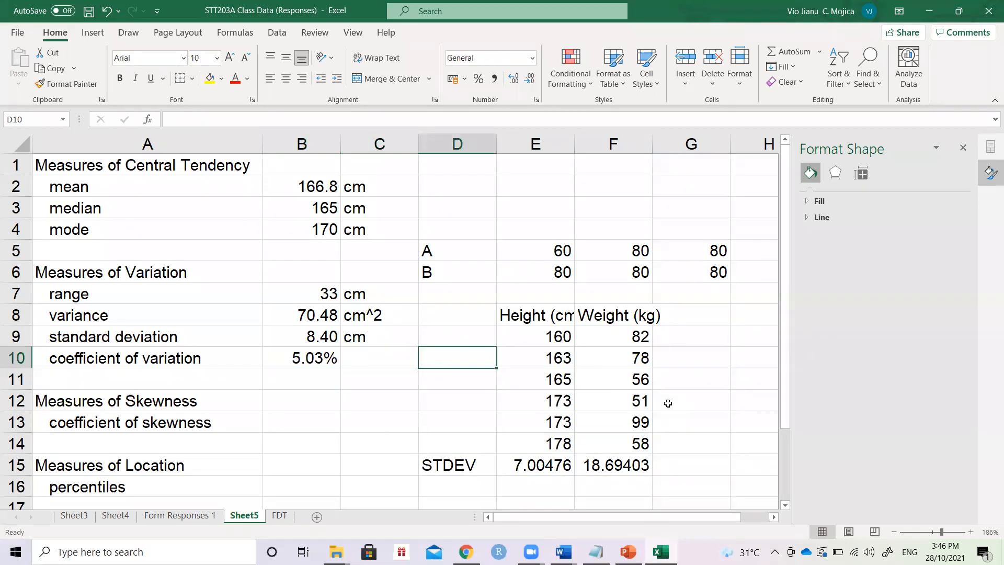
{"action": "key", "text": "Left"}
{"action": "key", "text": "Left"}
{"action": "key", "text": "Left"}
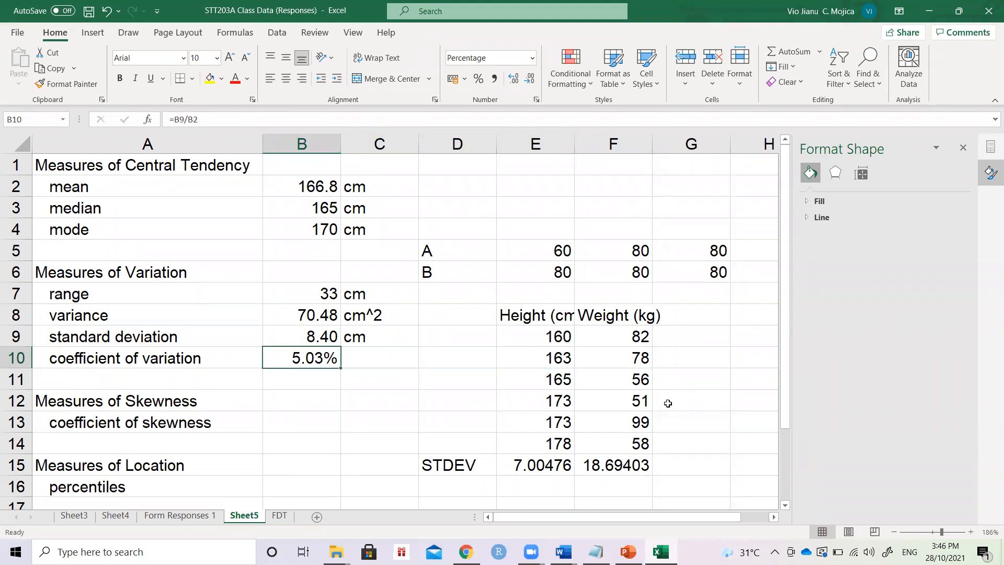
{"action": "key", "text": "Down"}
{"action": "key", "text": "Down"}
{"action": "key", "text": "Down"}
{"action": "key", "text": "Down"}
{"action": "key", "text": "Up"}
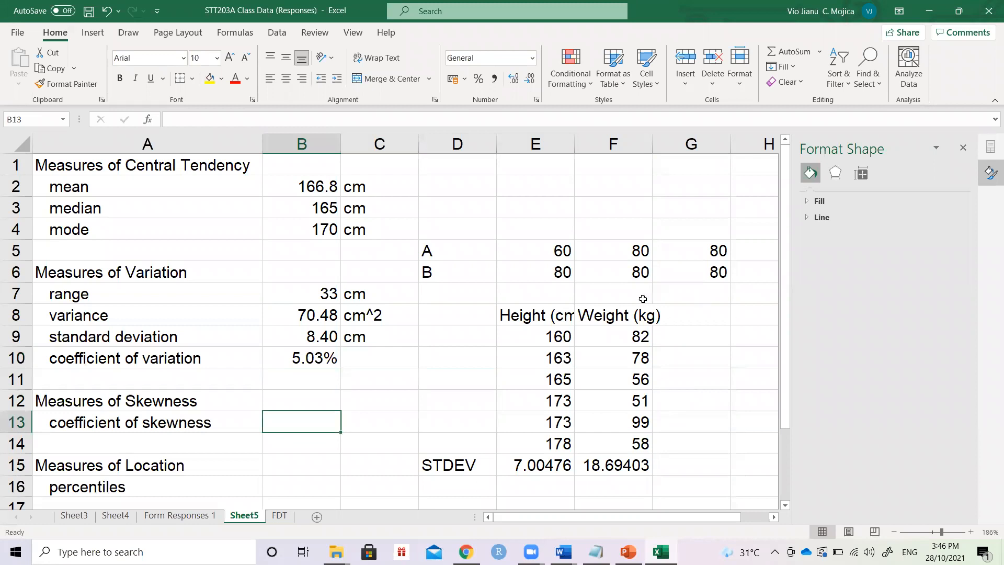
Clear the example data in D4:J15, including the A and B rows, RANGE, sample heights and weights, and STDEV row
{"action": "left_click_drag", "start_coordinate": [480, 255], "coordinate": [580, 464]}
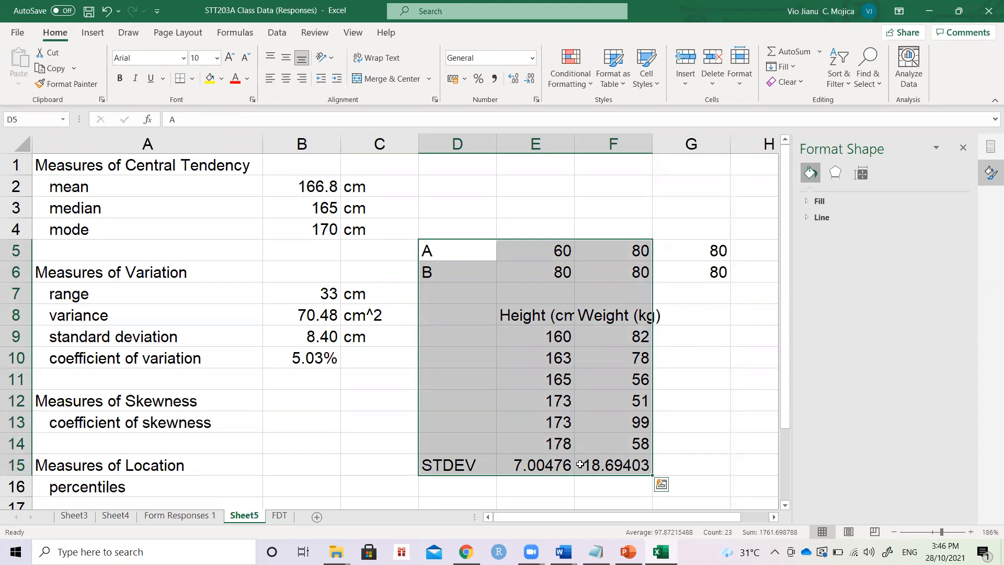
{"action": "key", "text": "shift+Right"}
{"action": "key", "text": "shift+Right"}
{"action": "key", "text": "shift+Right"}
{"action": "key", "text": "shift+Right"}
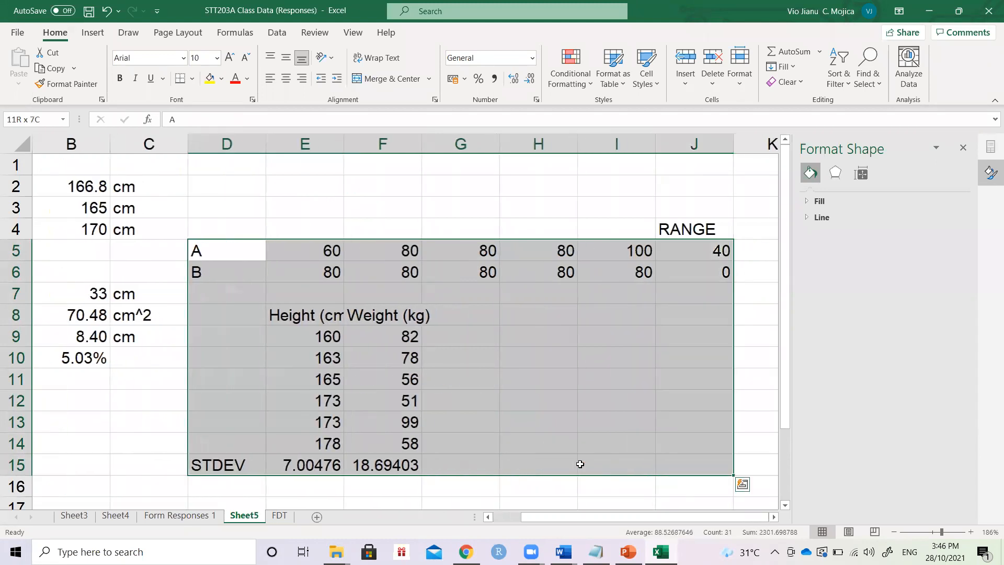
{"action": "key", "text": "Up"}
{"action": "key", "text": "shift+Down"}
{"action": "key", "text": "shift+Down"}
{"action": "key", "text": "shift+Down"}
{"action": "key", "text": "shift+Down"}
{"action": "key", "text": "shift+Down"}
{"action": "key", "text": "shift+Down"}
{"action": "key", "text": "shift+Down"}
{"action": "key", "text": "shift+Down"}
{"action": "key", "text": "shift+Down"}
{"action": "key", "text": "shift+Down"}
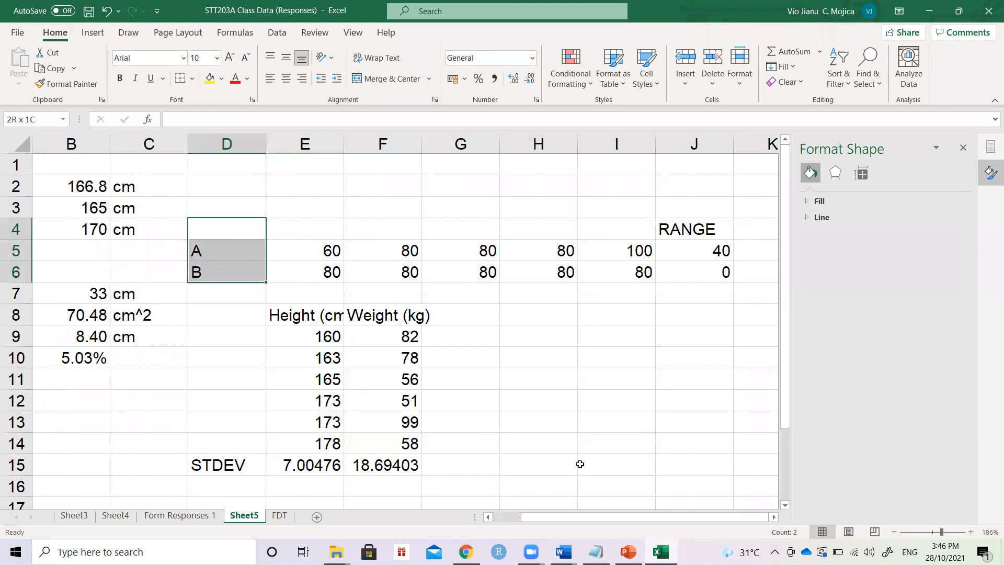
{"action": "key", "text": "shift+Down"}
{"action": "key", "text": "shift+Right"}
{"action": "key", "text": "shift+Right"}
{"action": "key", "text": "shift+Right"}
{"action": "key", "text": "shift+Right"}
{"action": "key", "text": "shift+Right"}
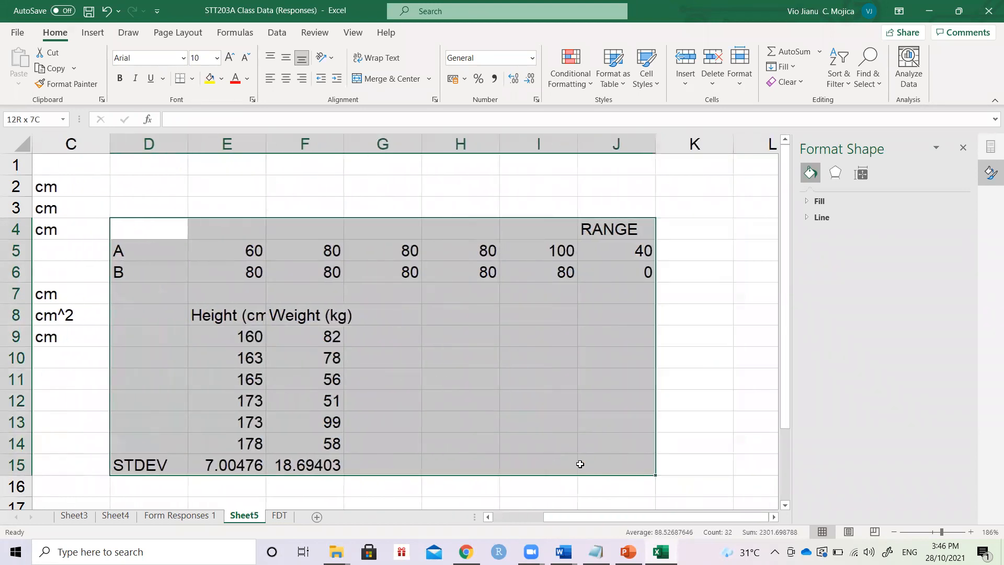
{"action": "key", "text": "Delete"}
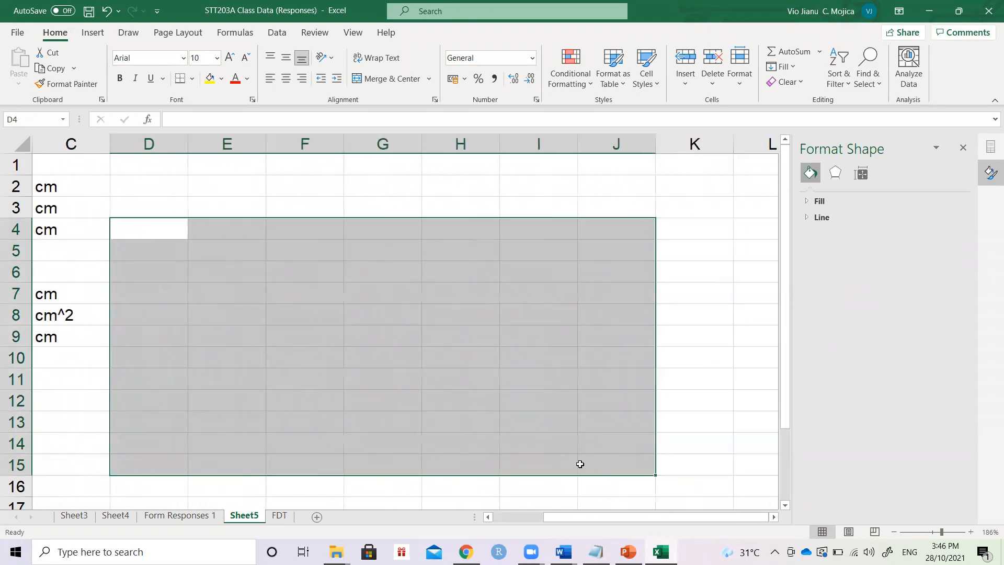
Enter the skewness reference values < 0, 0 and > 0 in D13, E13 and F13 of the coefficient of skewness row
{"action": "key", "text": "Left"}
{"action": "key", "text": "Left"}
{"action": "key", "text": "Left"}
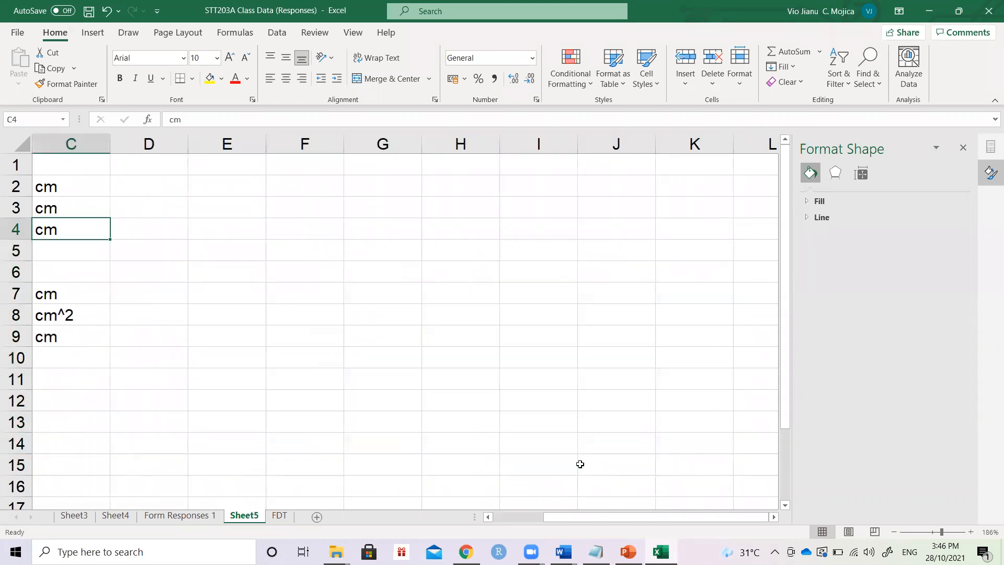
{"action": "key", "text": "Down"}
{"action": "key", "text": "Down"}
{"action": "key", "text": "Down"}
{"action": "key", "text": "Down"}
{"action": "key", "text": "Down"}
{"action": "key", "text": "Down"}
{"action": "key", "text": "Down"}
{"action": "key", "text": "Down"}
{"action": "key", "text": "Down"}
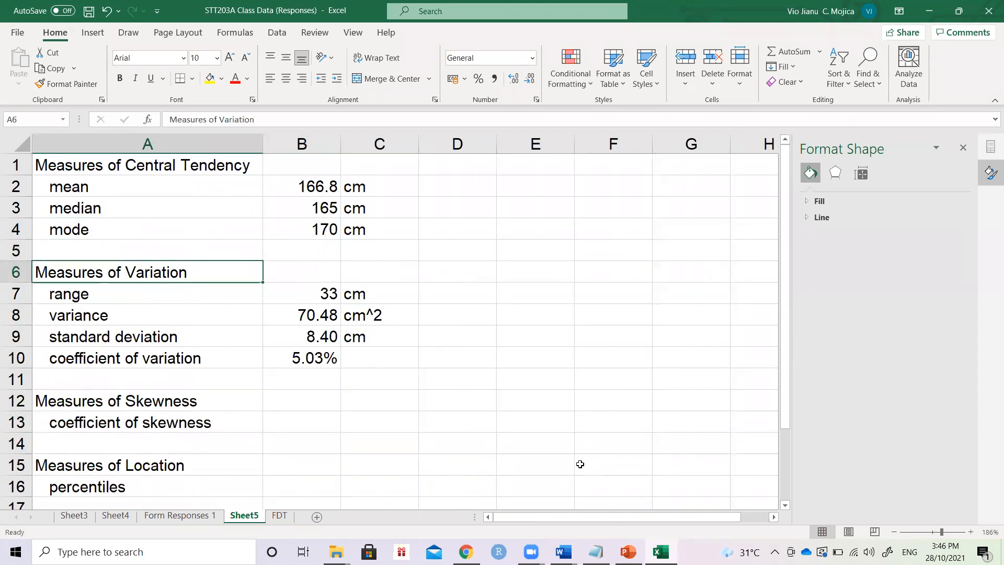
{"action": "key", "text": "Right"}
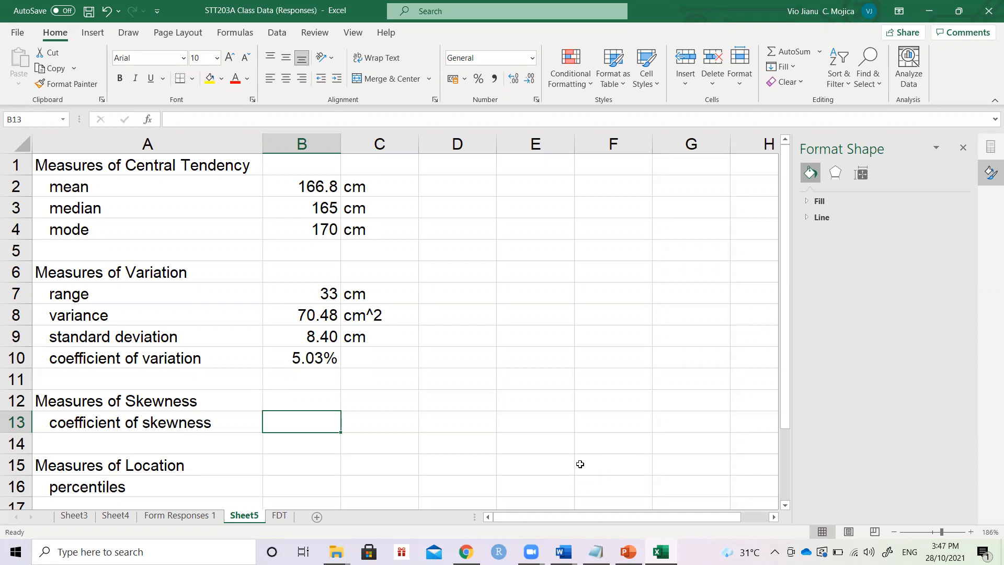
{"action": "key", "text": "Right"}
{"action": "key", "text": "Right"}
{"action": "type", "text": "< 0"}
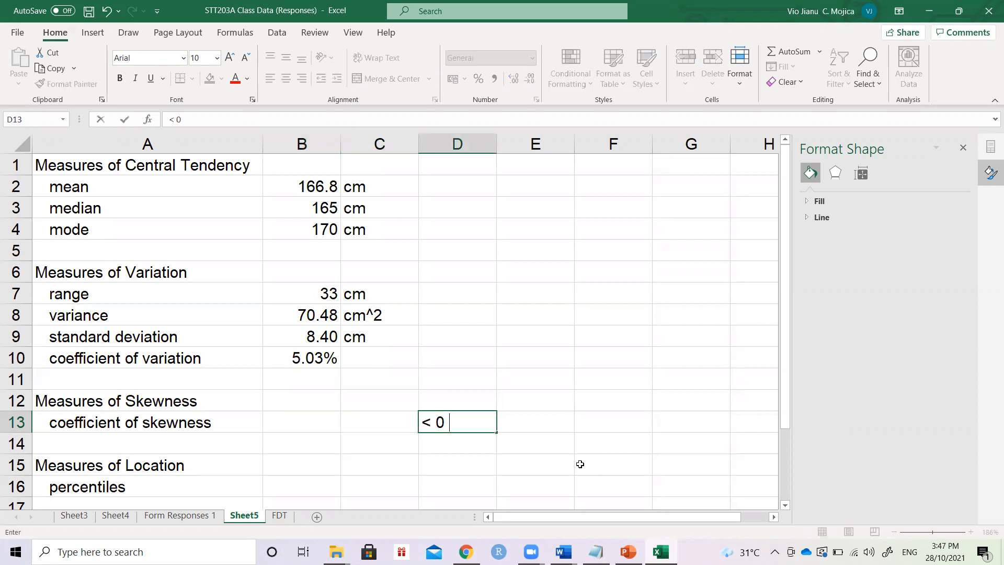
{"action": "key", "text": "Right"}
{"action": "type", "text": "0"}
{"action": "key", "text": "Right"}
{"action": "type", "text": "> 0"}
{"action": "key", "text": "Return"}
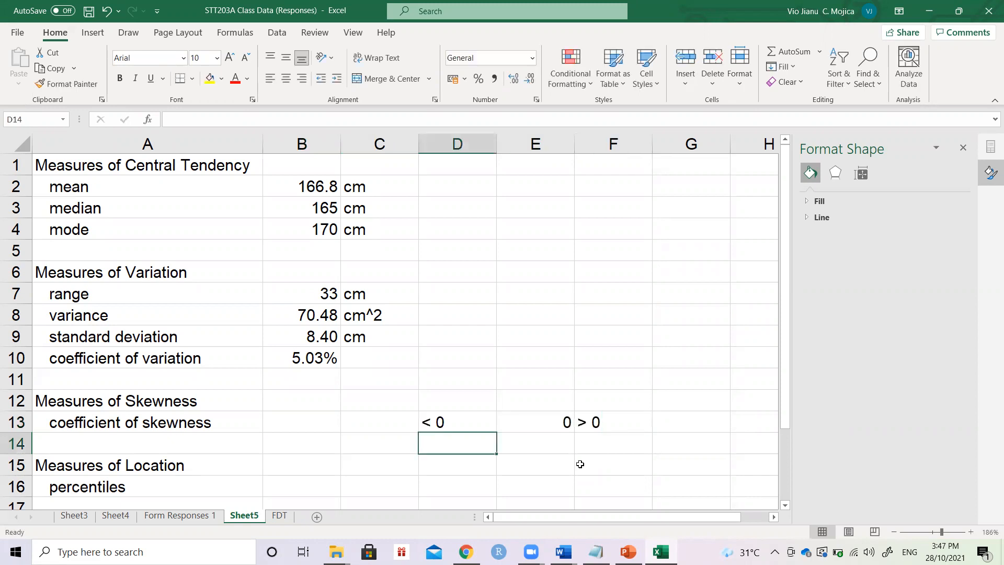
In Chrome, search Google Images for skewness and examine the Wikipedia diagram of positive, symmetrical and negative skew
{"action": "key", "text": "alt+Tab"}
{"action": "key", "text": "ctrl+t"}
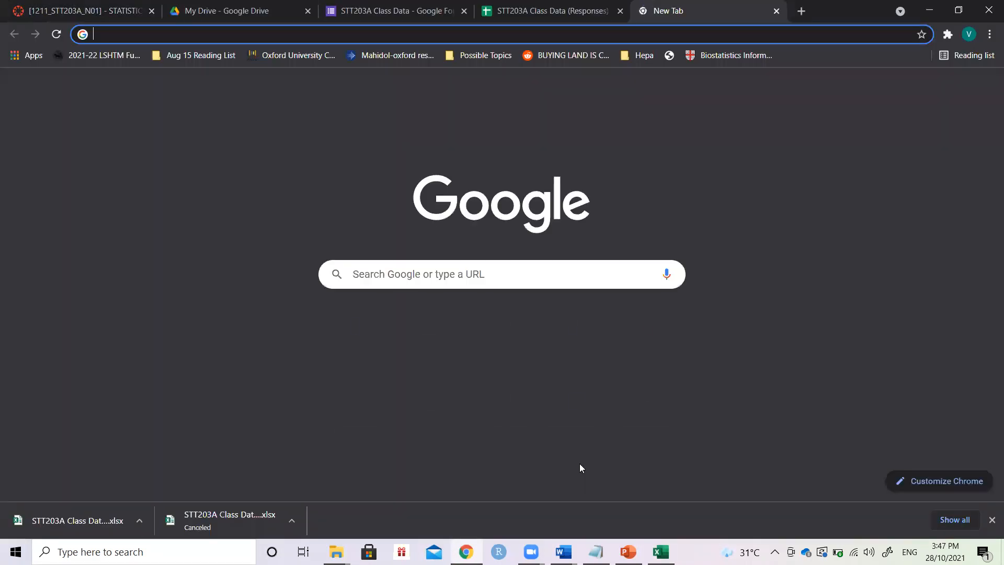
{"action": "type", "text": "skewness"}
{"action": "key", "text": "Return"}
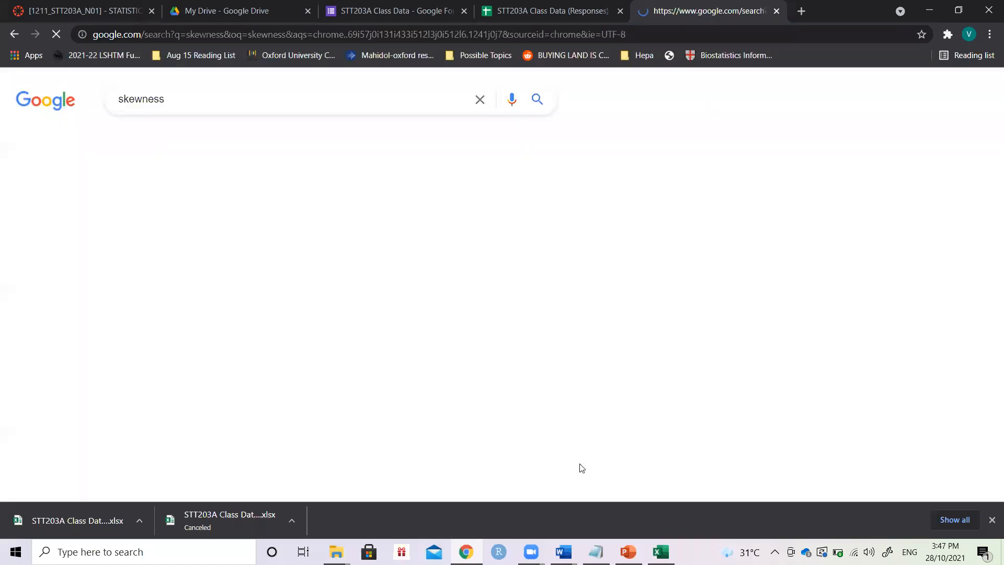
{"action": "left_click", "coordinate": [181, 148]}
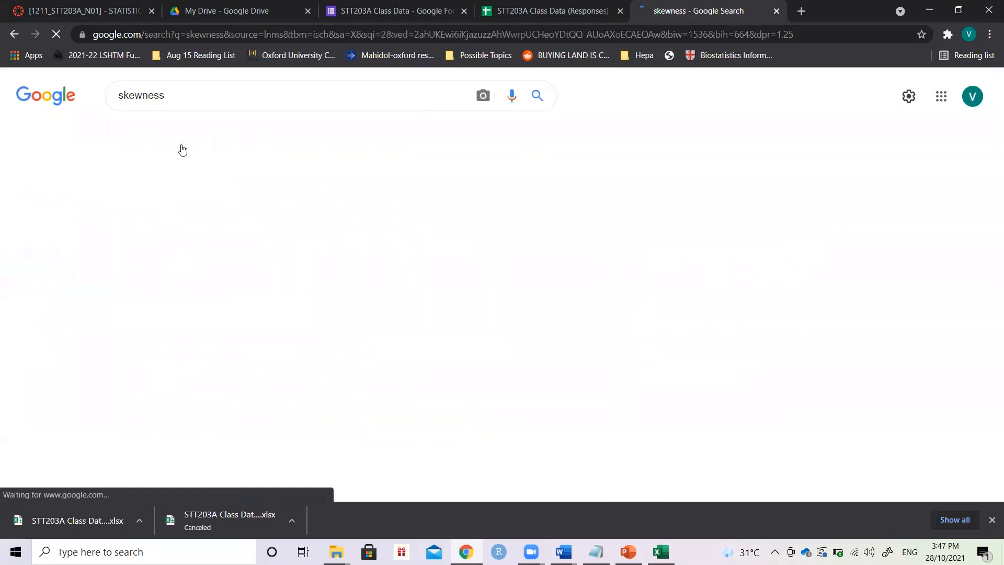
{"action": "left_click", "coordinate": [365, 262]}
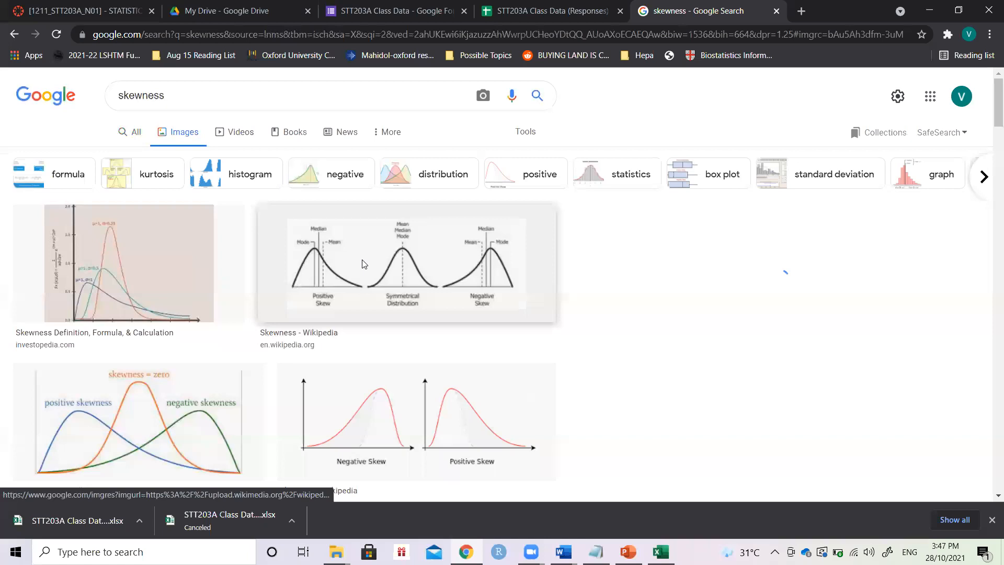
{"action": "scroll", "coordinate": [735, 172], "scroll_direction": "up", "scroll_amount": 5}
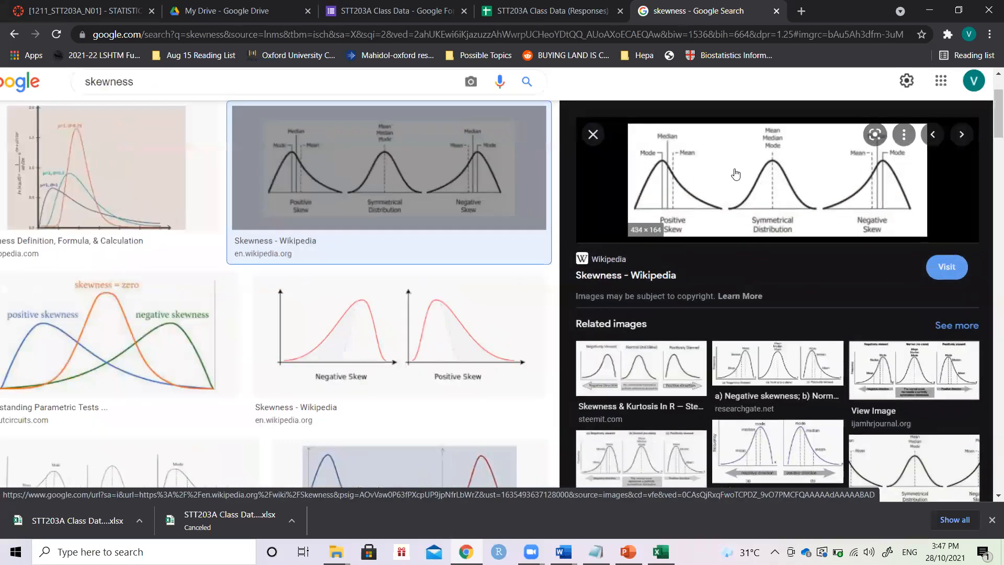
{"action": "scroll", "coordinate": [875, 273], "scroll_direction": "down", "scroll_amount": 2}
{"action": "scroll", "coordinate": [875, 273], "scroll_direction": "up", "scroll_amount": 2}
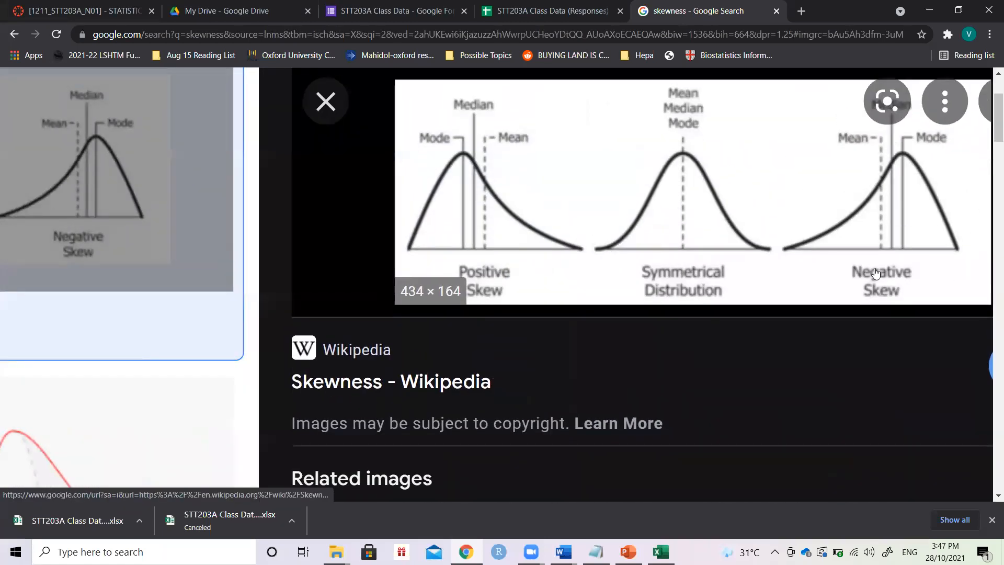
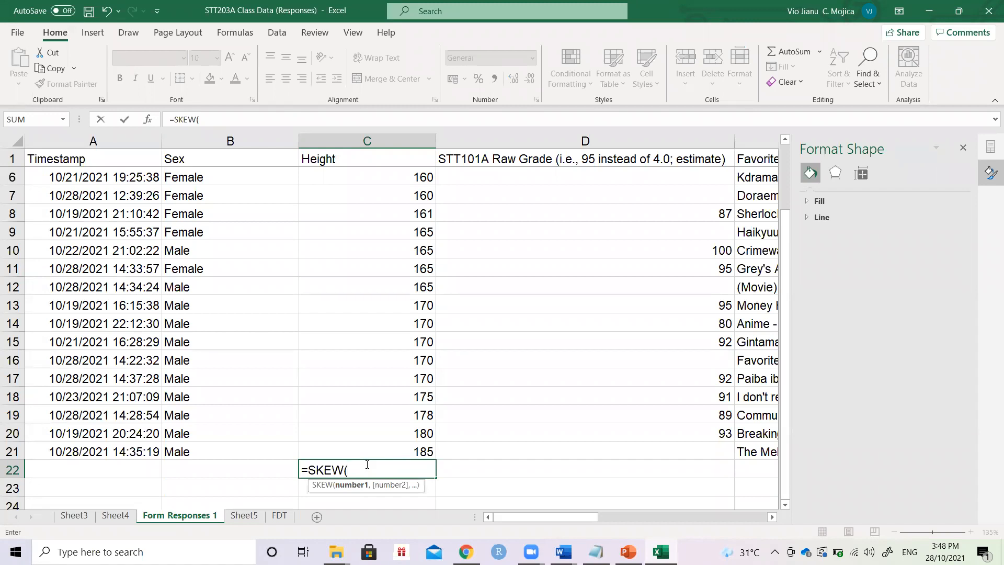
Complete the skewness formula in C22 below the Height column as =SKEW(C2:C21)
{"action": "key", "text": "Up"}
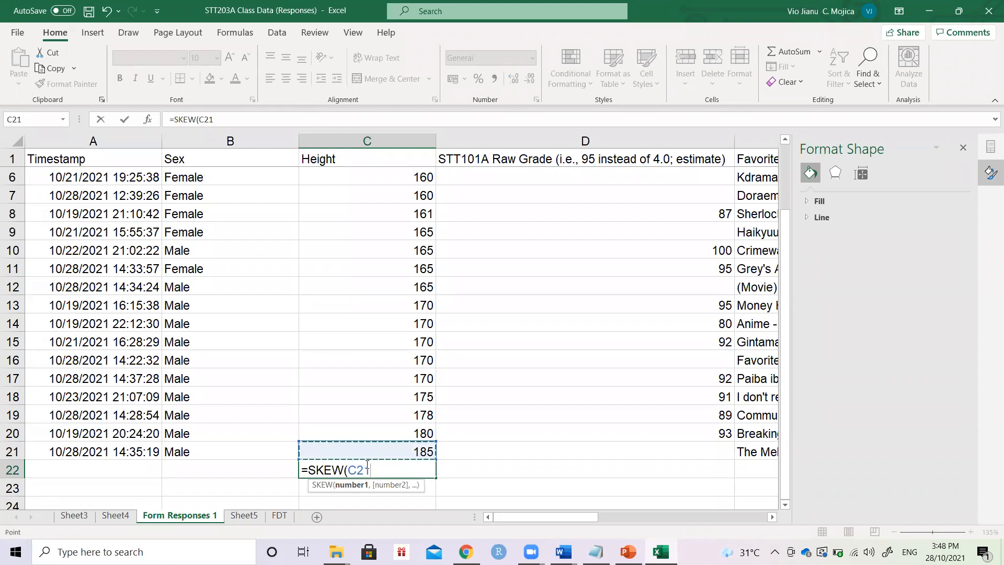
{"action": "key", "text": "ctrl+shift+Up"}
{"action": "key", "text": "shift+Down"}
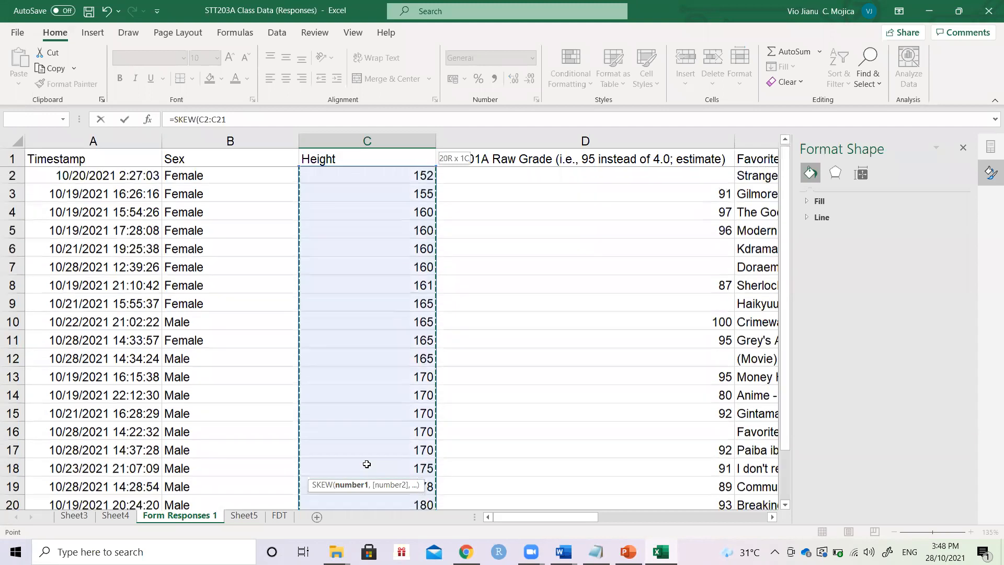
{"action": "key", "text": "Return"}
Copy the skewness result from C22 and paste it as a value into B13 of Sheet5
{"action": "left_click", "coordinate": [366, 464]}
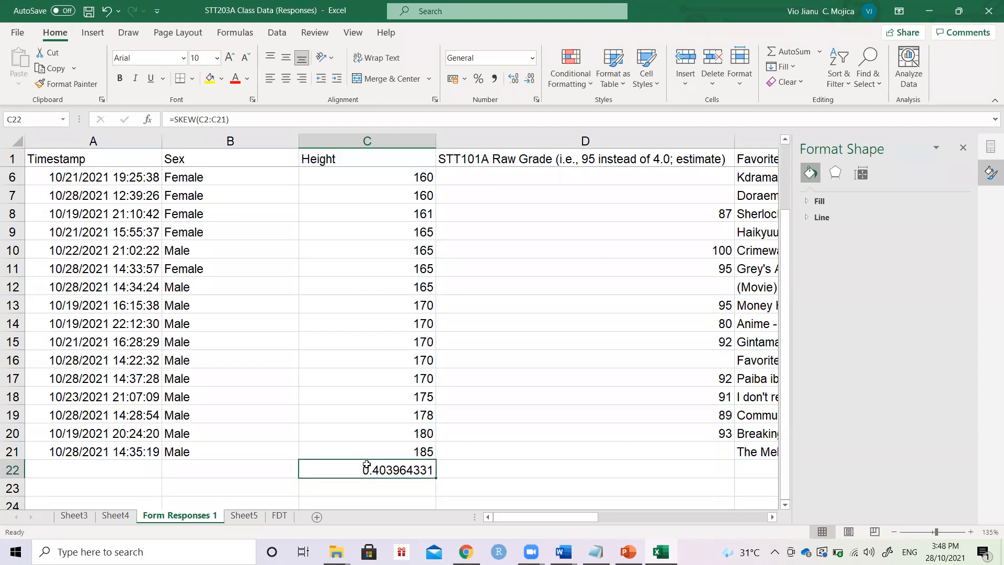
{"action": "key", "text": "ctrl+c"}
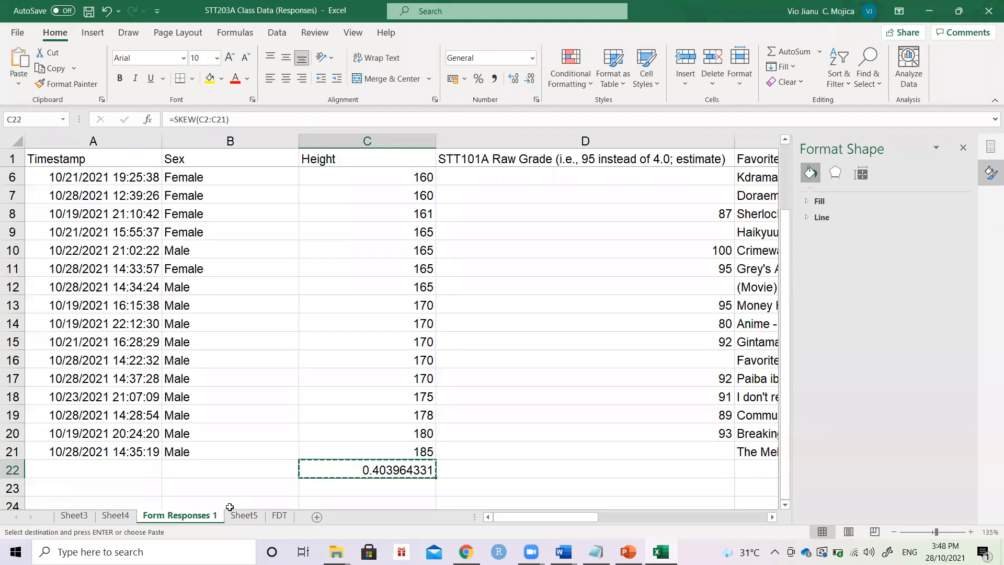
{"action": "left_click", "coordinate": [234, 517]}
{"action": "key", "text": "ctrl+v"}
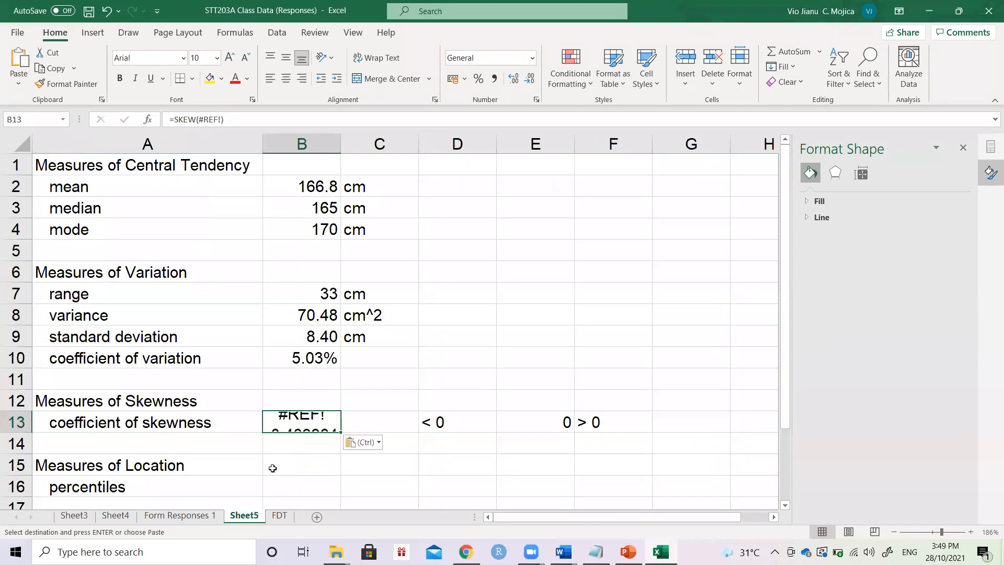
{"action": "left_click", "coordinate": [375, 446]}
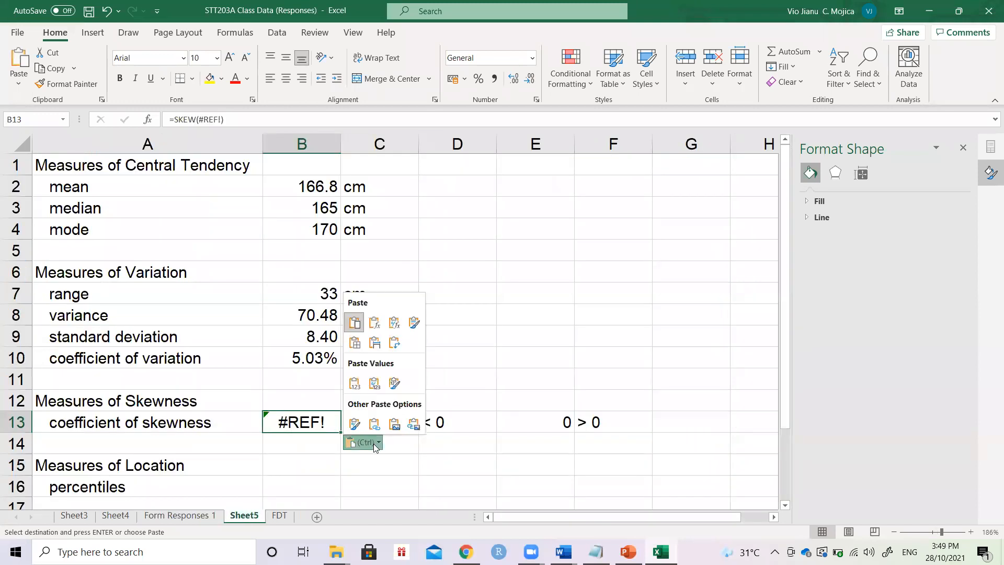
{"action": "left_click", "coordinate": [355, 382]}
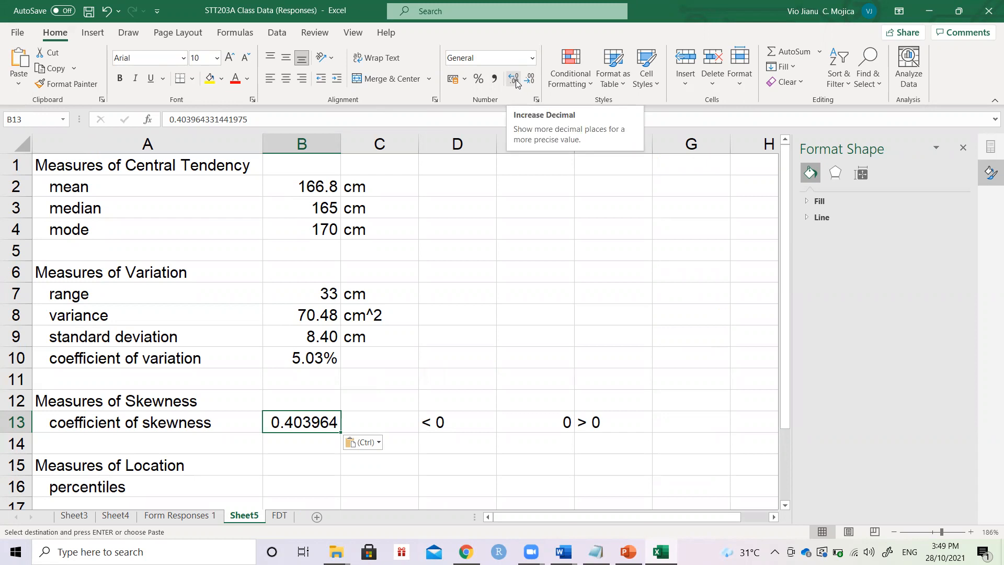
Review the height data on Form Responses 1, return to Sheet5 and cancel the pending copy
{"action": "left_click", "coordinate": [165, 516]}
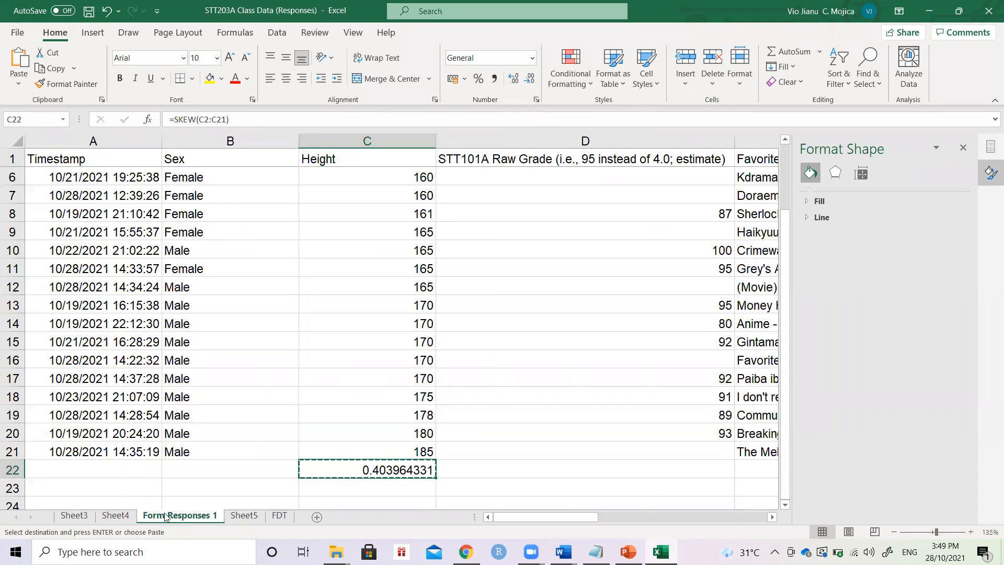
{"action": "left_click", "coordinate": [424, 447]}
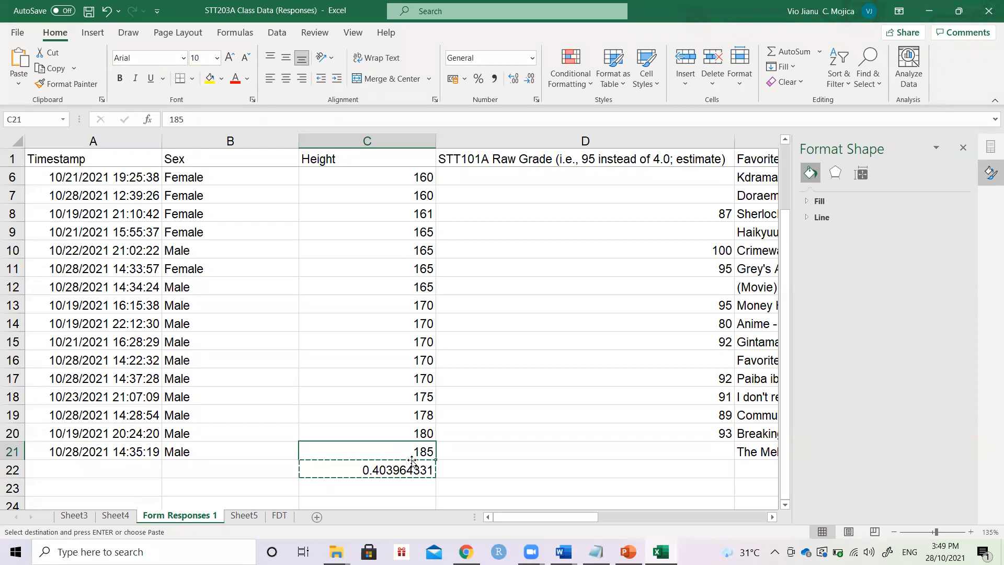
{"action": "key", "text": "alt+Tab"}
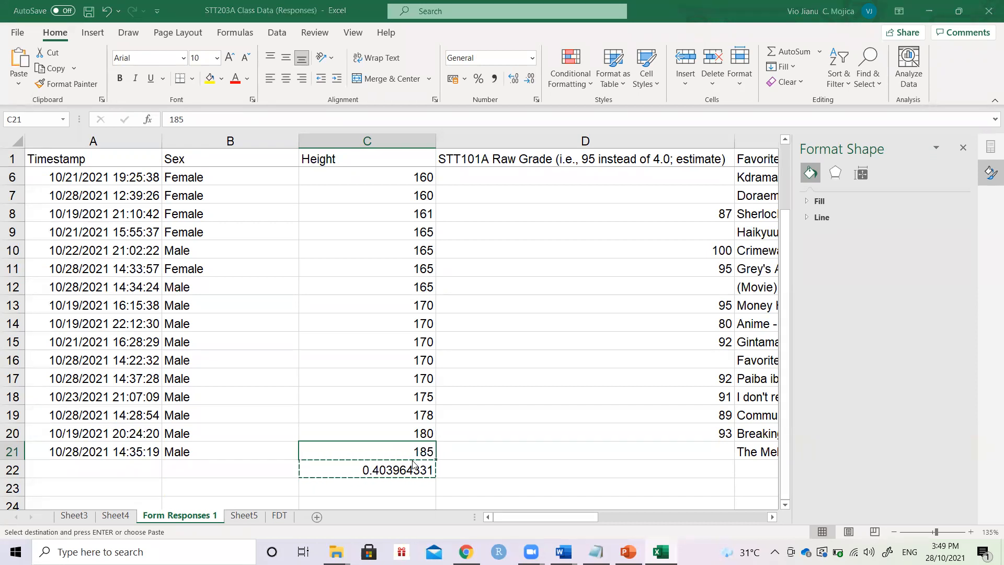
{"action": "left_click", "coordinate": [243, 515]}
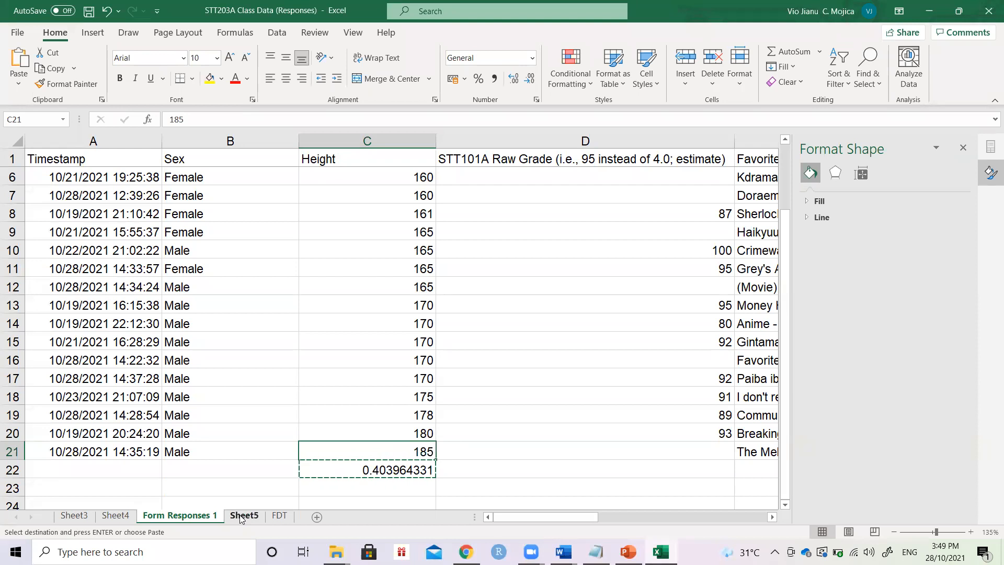
{"action": "key", "text": "Escape"}
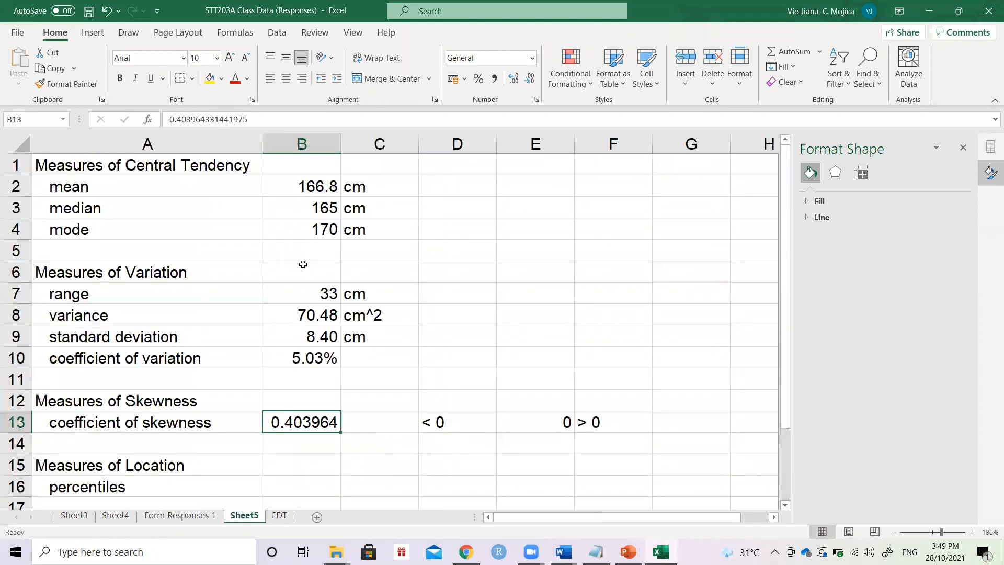
Reduce the coefficient of skewness in B13 to two decimal places
{"action": "left_click", "coordinate": [530, 80]}
{"action": "left_click", "coordinate": [530, 80]}
{"action": "left_click", "coordinate": [530, 79]}
{"action": "left_click", "coordinate": [530, 80]}
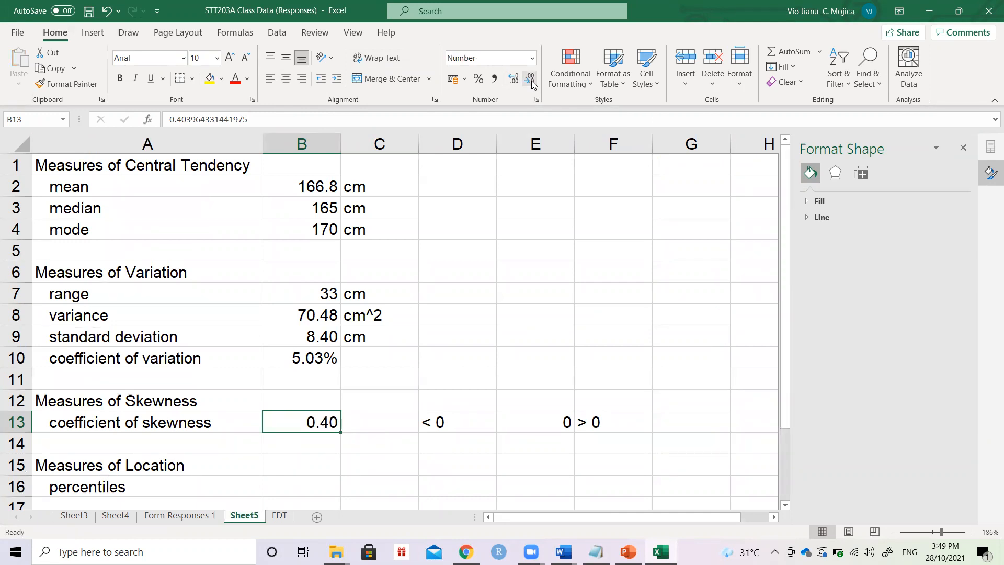
Enter P_90 in C16 as example percentile notation beside the percentiles row
{"action": "key", "text": "Down"}
{"action": "key", "text": "Down"}
{"action": "key", "text": "Down"}
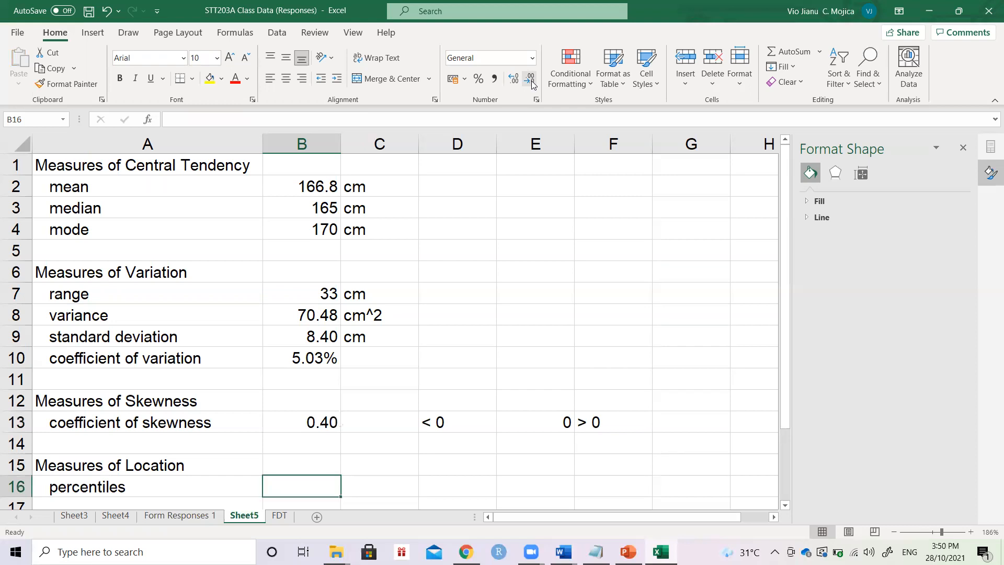
{"action": "key", "text": "Right"}
{"action": "type", "text": "P_"}
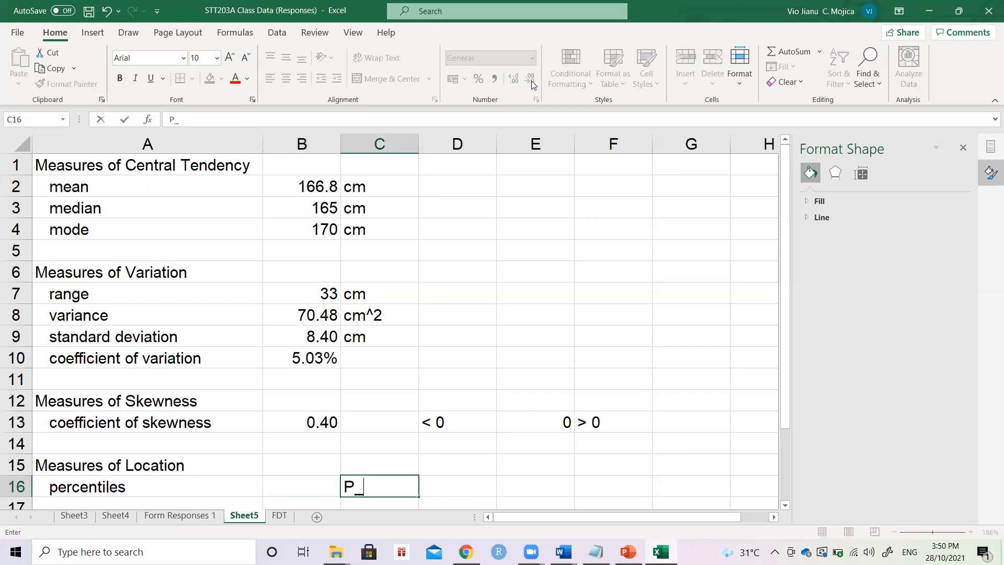
{"action": "type", "text": "70"}
{"action": "key", "text": "BackSpace"}
{"action": "key", "text": "BackSpace"}
{"action": "type", "text": "90"}
{"action": "key", "text": "Return"}
{"action": "key", "text": "Up"}
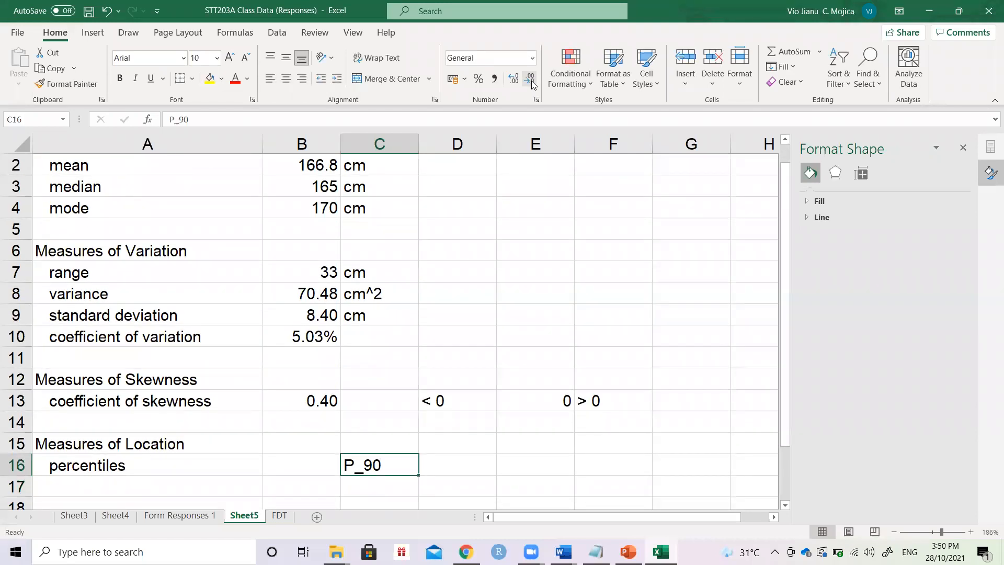
Clear the percentile notation from C16
{"action": "key", "text": "Left"}
{"action": "key", "text": "Right"}
{"action": "key", "text": "Delete"}
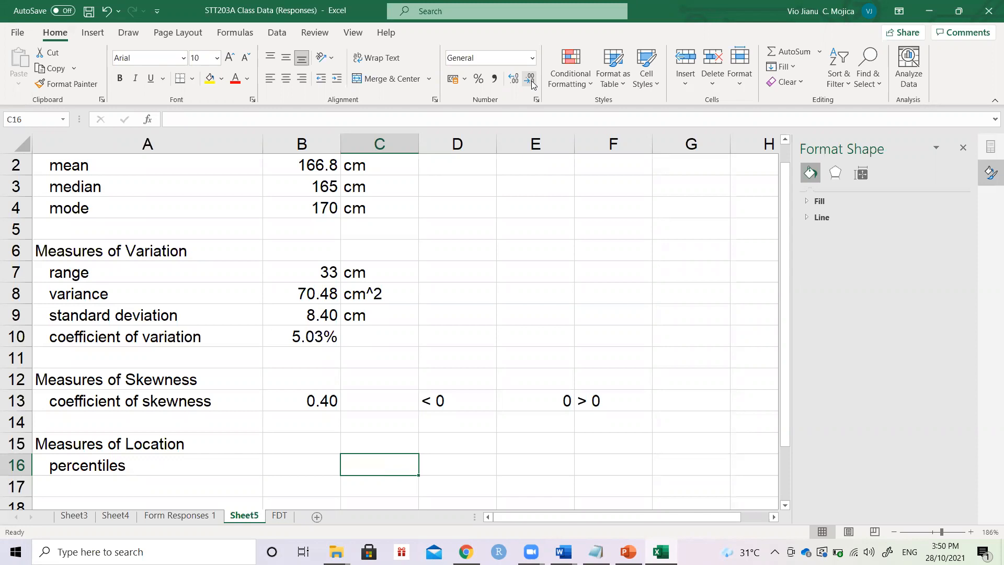
Replace the formula in C22 on Form Responses 1 with =PERCENTILE.INC(C2:C21,0.9)
{"action": "left_click", "coordinate": [125, 516]}
{"action": "left_click", "coordinate": [78, 516]}
{"action": "left_click", "coordinate": [261, 516]}
{"action": "left_click", "coordinate": [187, 515]}
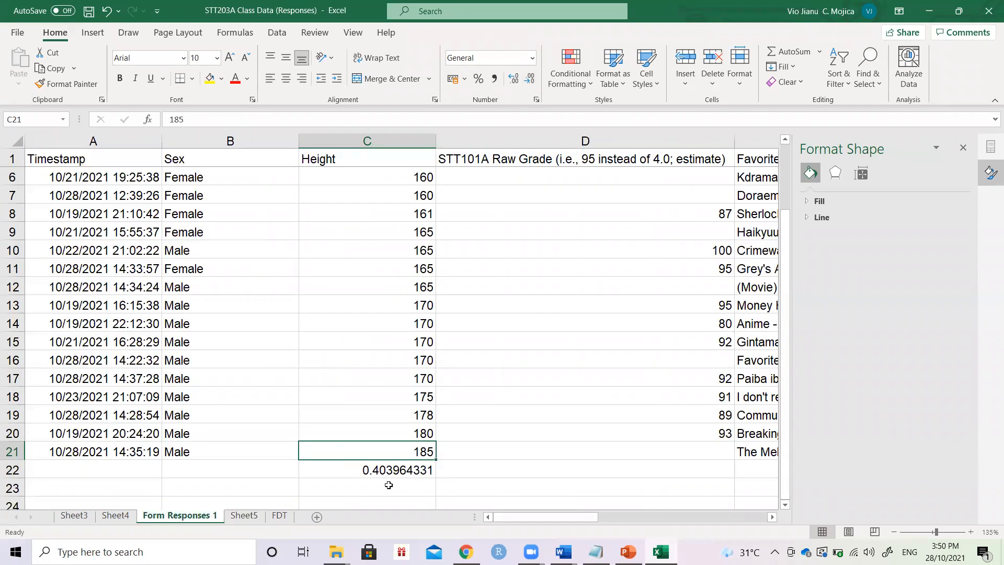
{"action": "left_click", "coordinate": [380, 469]}
{"action": "key", "text": "BackSpace"}
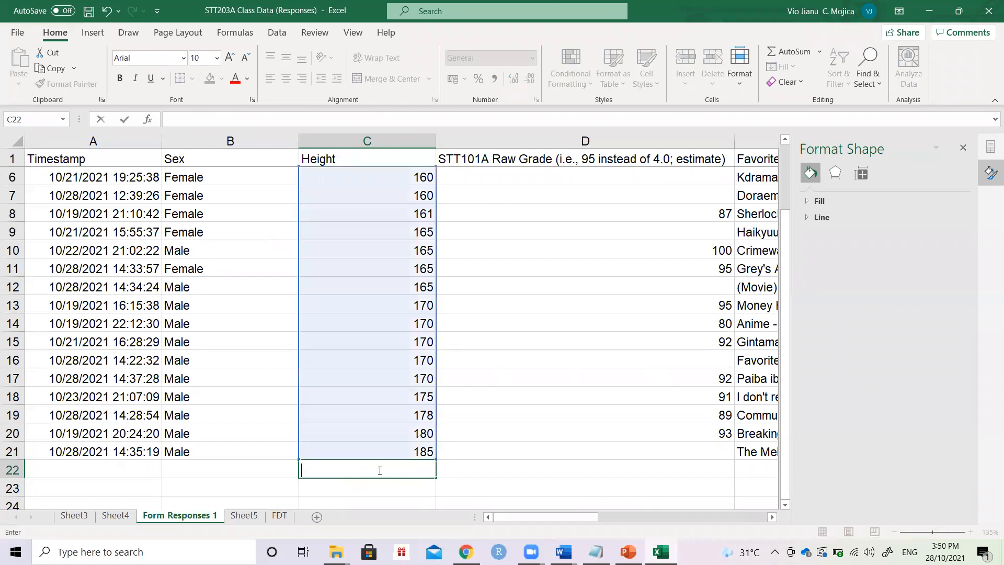
{"action": "type", "text": "=PERCE"}
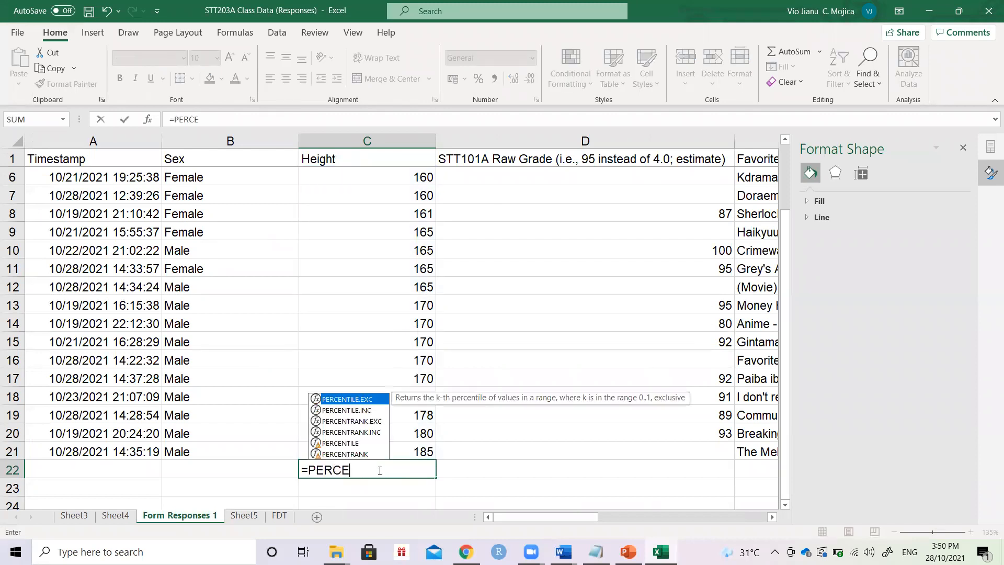
{"action": "key", "text": "Down"}
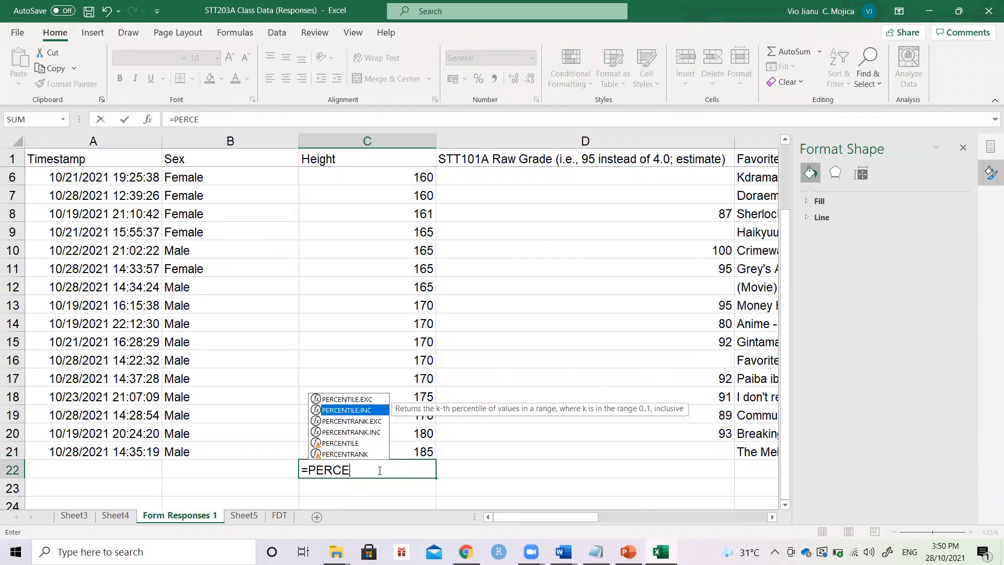
{"action": "key", "text": "Tab"}
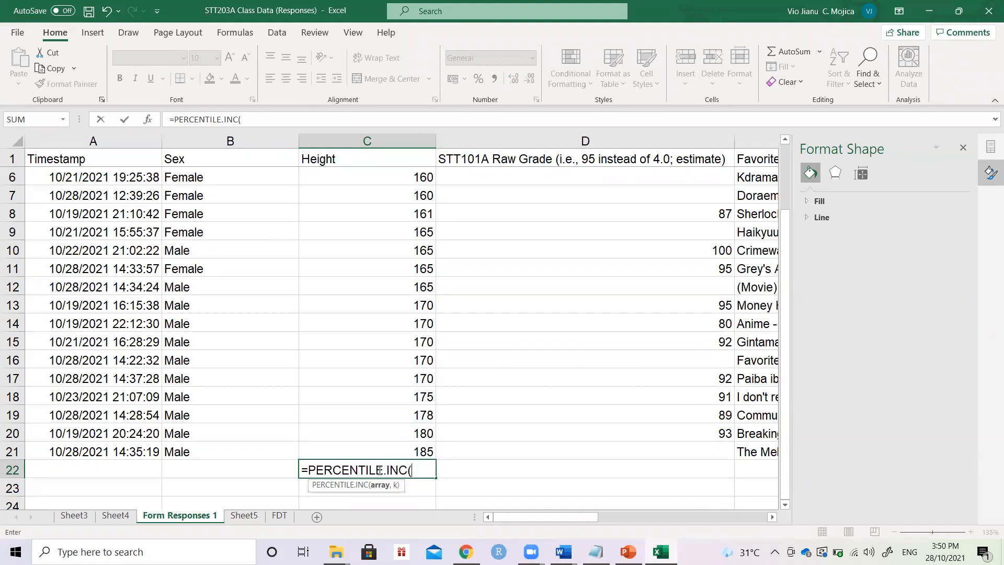
{"action": "key", "text": "Up"}
{"action": "key", "text": "ctrl+shift+Up"}
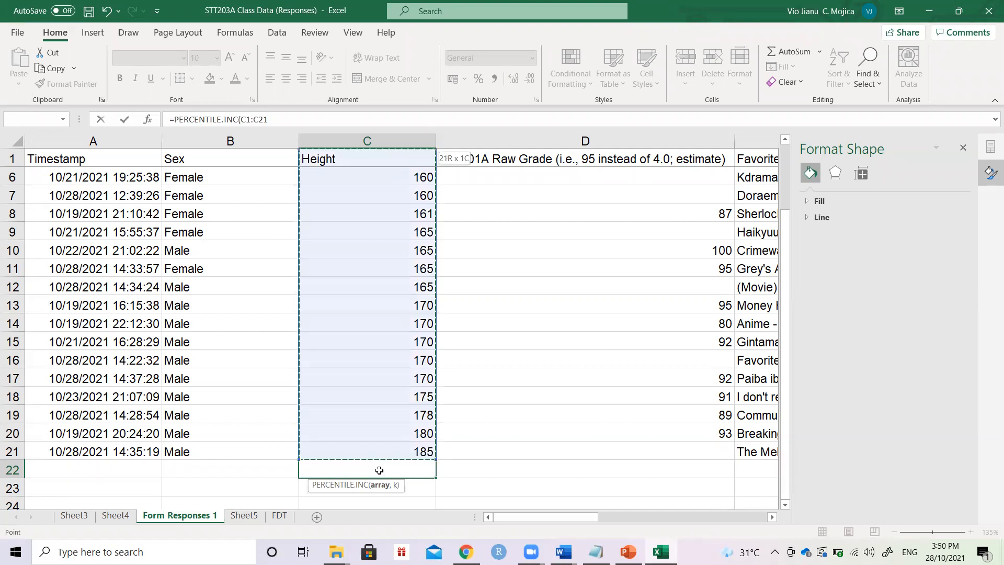
{"action": "type", "text": ","}
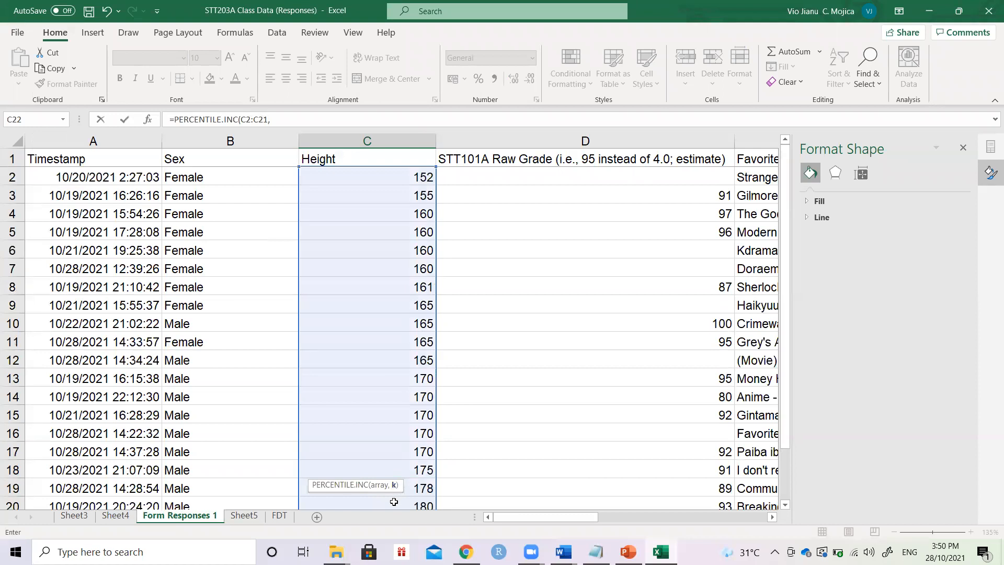
{"action": "type", "text": "0.9)"}
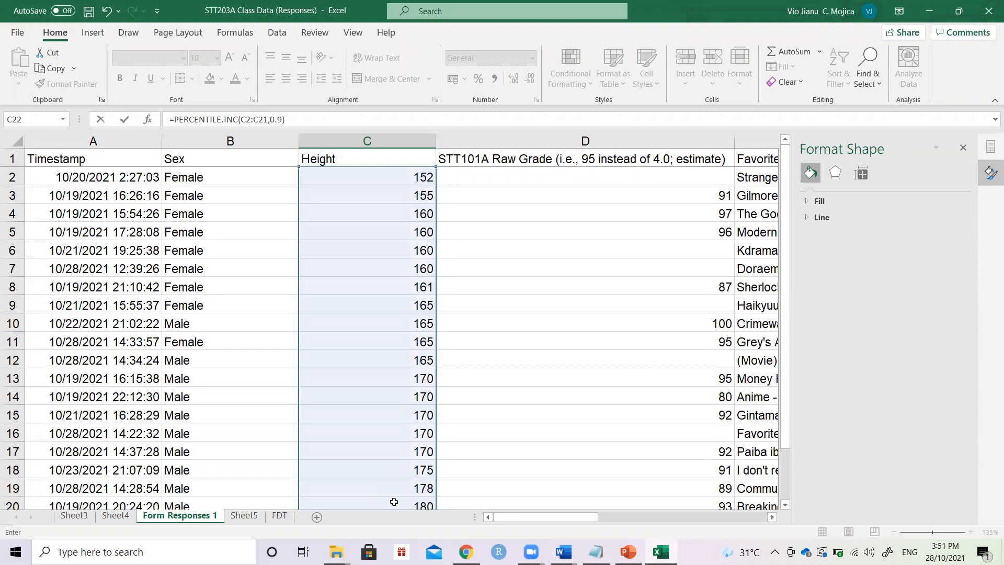
{"action": "key", "text": "ctrl+Return"}
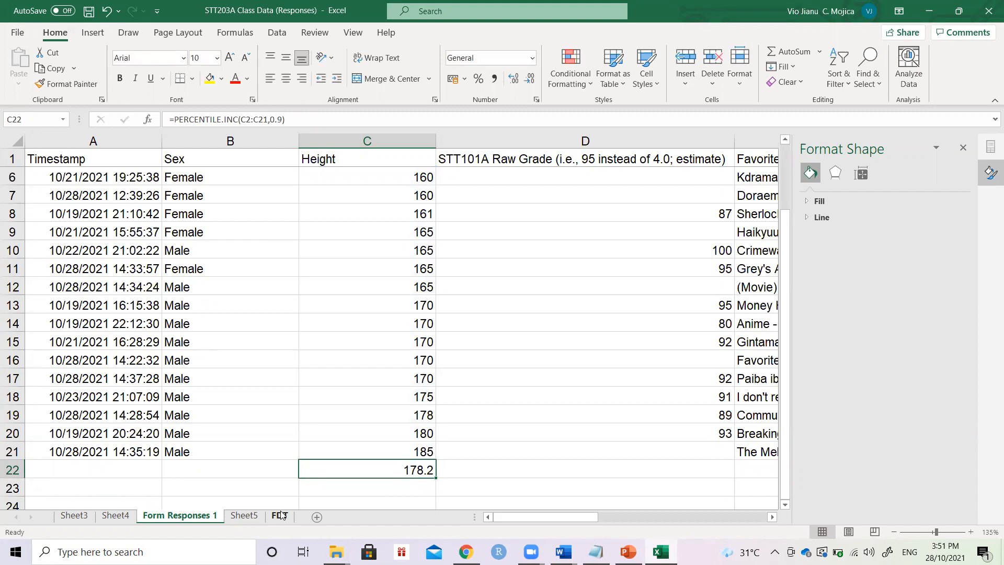
Enter 178.2 as the percentiles value in B16 on Sheet5 and leave C16 empty
{"action": "left_click", "coordinate": [255, 515]}
{"action": "type", "text": "0"}
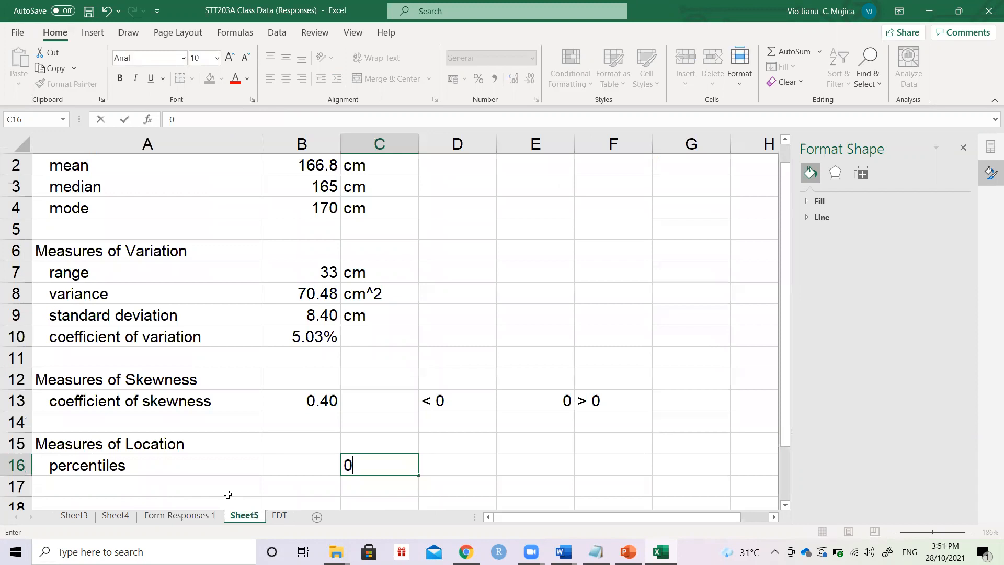
{"action": "key", "text": "Left"}
{"action": "key", "text": "Left"}
{"action": "key", "text": "Right"}
{"action": "type", "text": "178,2"}
{"action": "key", "text": "Return"}
{"action": "key", "text": "Up"}
{"action": "key", "text": "F2"}
{"action": "key", "text": "Left"}
{"action": "key", "text": "BackSpace"}
{"action": "type", "text": "."}
{"action": "key", "text": "Tab"}
{"action": "key", "text": "Delete"}
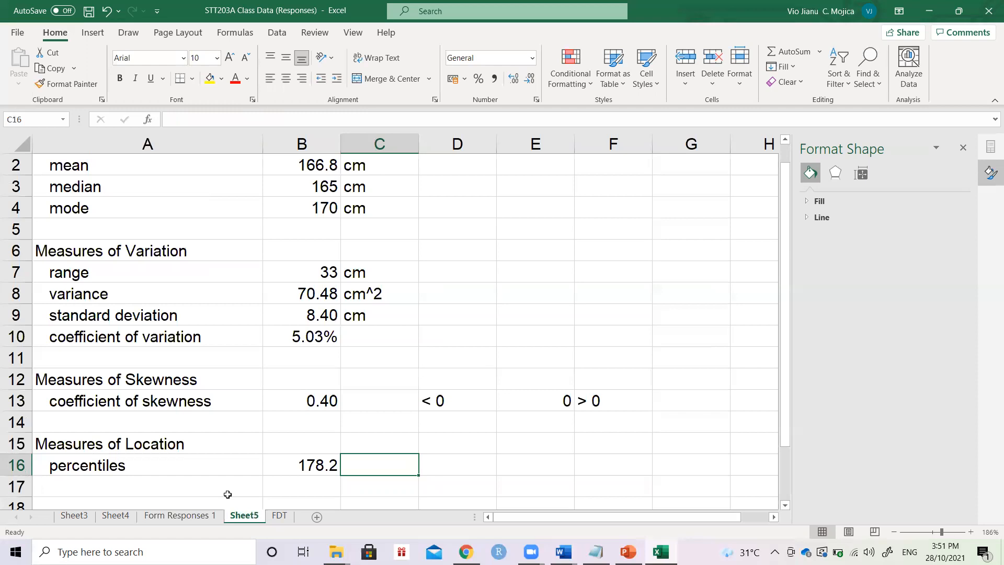
Change the percentile argument of the C22 formula on Form Responses 1 to 0.5
{"action": "left_click", "coordinate": [194, 517]}
{"action": "key", "text": "F2"}
{"action": "key", "text": "Left"}
{"action": "key", "text": "BackSpace"}
{"action": "type", "text": "5"}
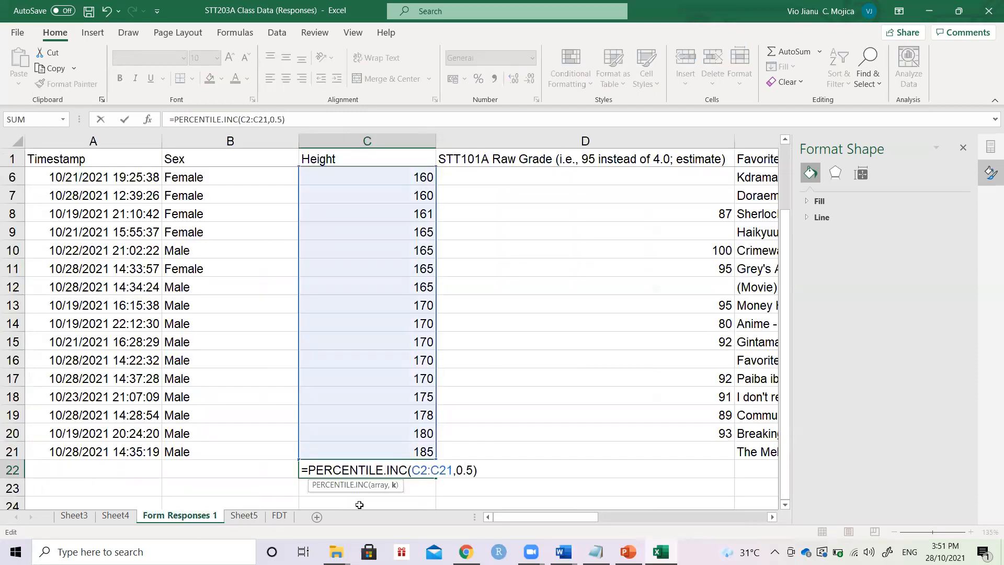
{"action": "key", "text": "Return"}
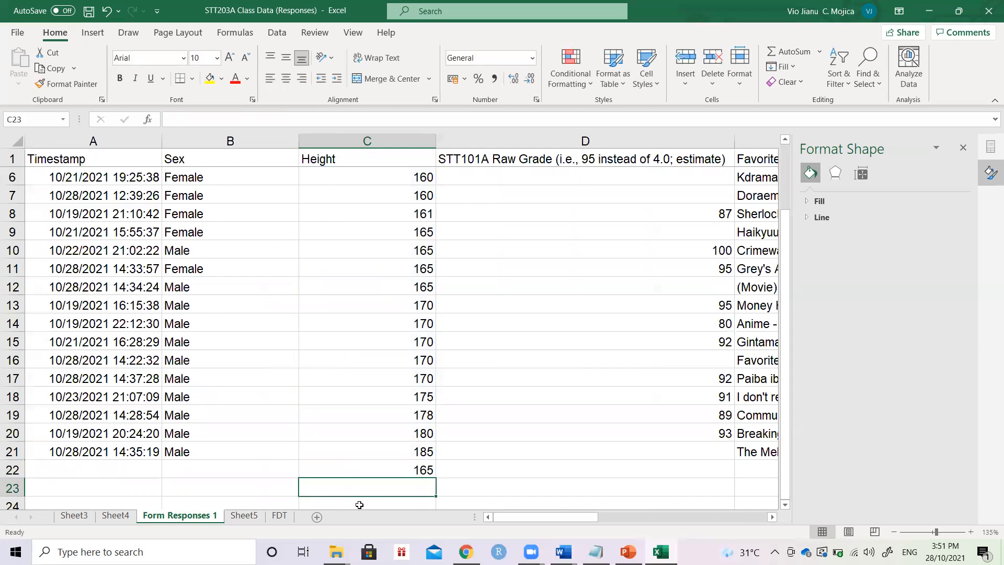
Enter 165 as the percentiles value in B16 on Sheet5
{"action": "left_click", "coordinate": [256, 516]}
{"action": "key", "text": "Left"}
{"action": "type", "text": "165"}
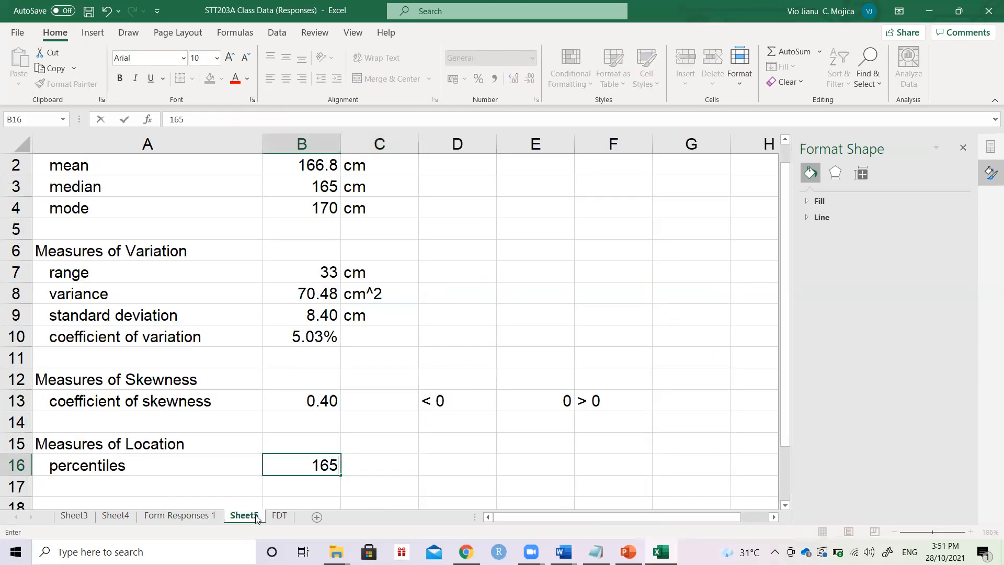
{"action": "key", "text": "Return"}
Compare the median with the percentiles value on Sheet5 and look over all the summary measures up to the first heading
{"action": "left_click", "coordinate": [305, 183]}
{"action": "left_click_drag", "start_coordinate": [305, 183], "coordinate": [350, 184]}
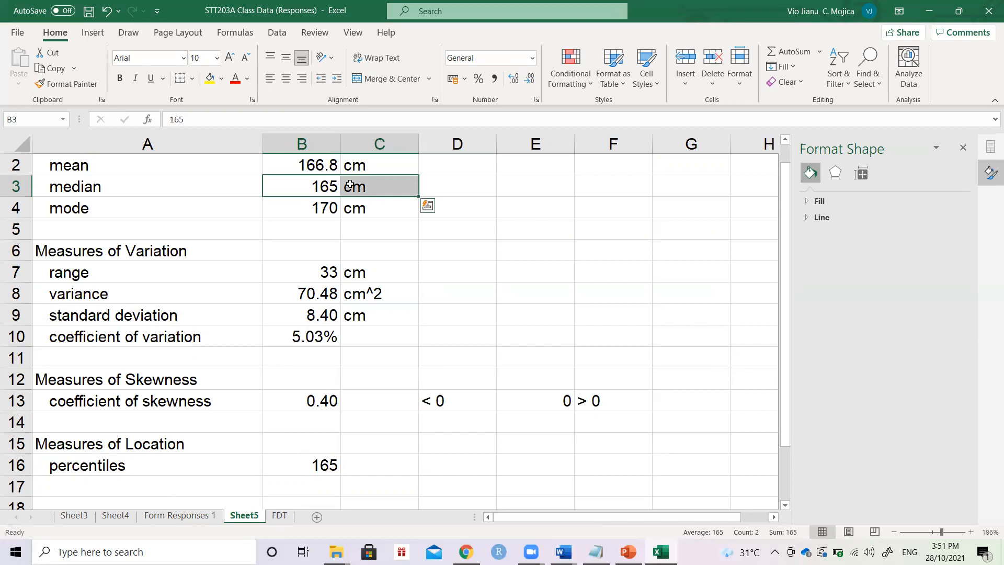
{"action": "left_click", "coordinate": [316, 469]}
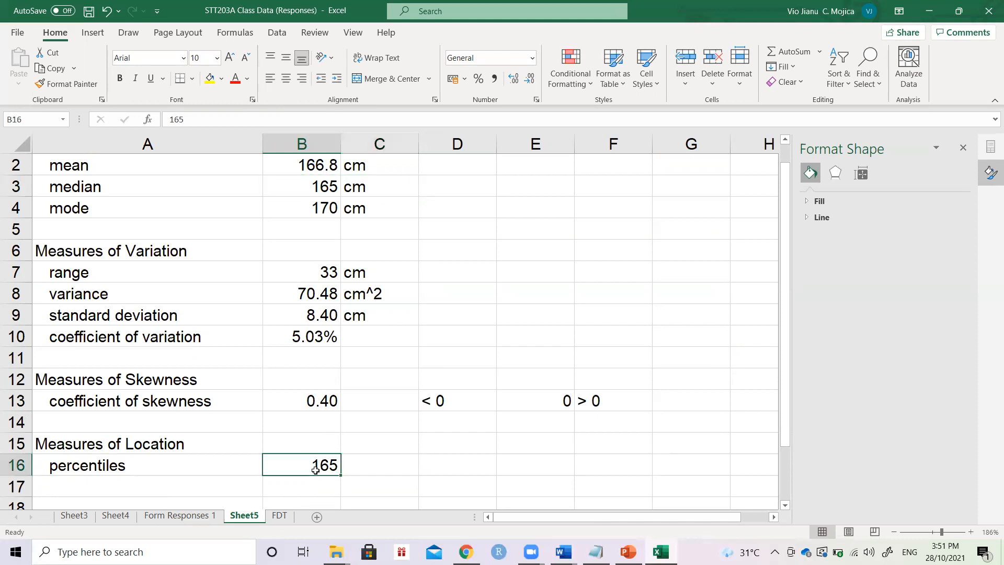
{"action": "key", "text": "Right"}
{"action": "key", "text": "Left"}
{"action": "key", "text": "Up"}
{"action": "key", "text": "Up"}
{"action": "key", "text": "Up"}
{"action": "key", "text": "Up"}
{"action": "key", "text": "Up"}
{"action": "key", "text": "Up"}
{"action": "key", "text": "Up"}
{"action": "key", "text": "Up"}
{"action": "key", "text": "Up"}
{"action": "key", "text": "Up"}
{"action": "key", "text": "Up"}
{"action": "key", "text": "Up"}
{"action": "key", "text": "Up"}
{"action": "key", "text": "Up"}
{"action": "key", "text": "Up"}
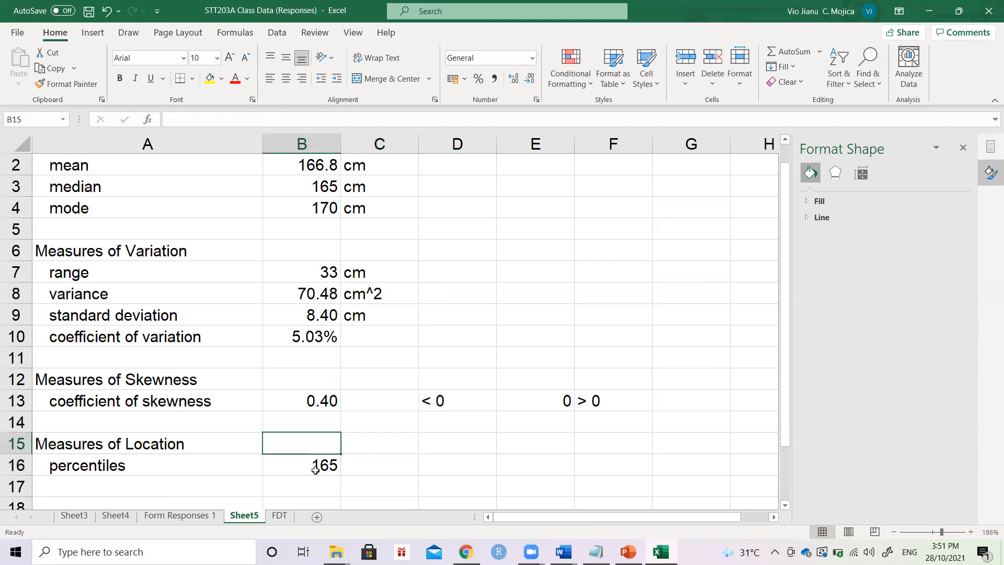
{"action": "key", "text": "Down"}
{"action": "key", "text": "Down"}
{"action": "key", "text": "Down"}
{"action": "key", "text": "Down"}
{"action": "key", "text": "Down"}
{"action": "key", "text": "Down"}
{"action": "key", "text": "Down"}
{"action": "key", "text": "Down"}
{"action": "key", "text": "Down"}
{"action": "key", "text": "Down"}
{"action": "key", "text": "Down"}
{"action": "key", "text": "Down"}
{"action": "key", "text": "Down"}
{"action": "key", "text": "Down"}
{"action": "key", "text": "Down"}
{"action": "key", "text": "Down"}
{"action": "key", "text": "Down"}
{"action": "key", "text": "Down"}
{"action": "key", "text": "Up"}
{"action": "key", "text": "Up"}
{"action": "key", "text": "Up"}
{"action": "key", "text": "Up"}
{"action": "key", "text": "Up"}
{"action": "key", "text": "Up"}
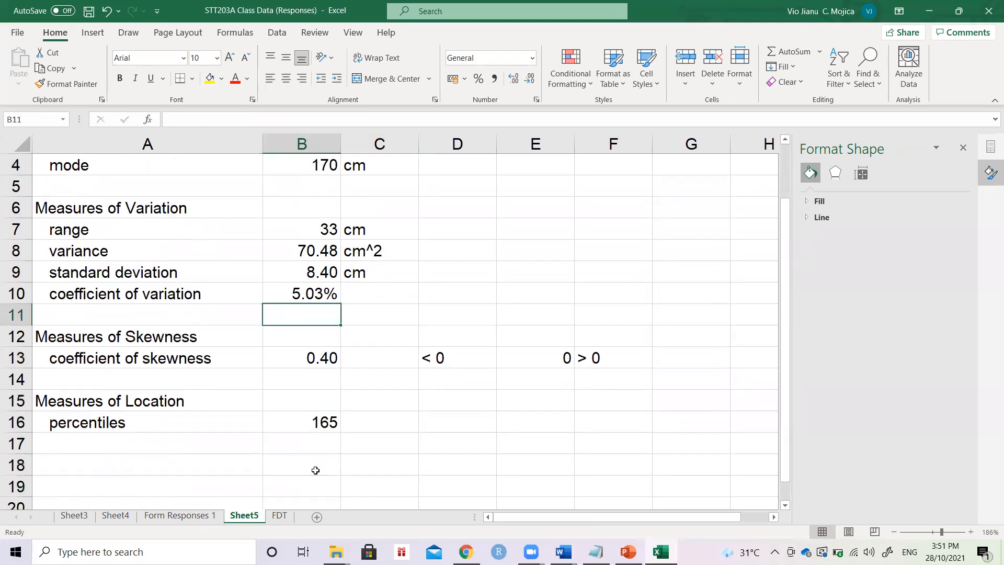
{"action": "key", "text": "Up"}
{"action": "key", "text": "Up"}
{"action": "key", "text": "Up"}
{"action": "key", "text": "Up"}
{"action": "key", "text": "Up"}
{"action": "key", "text": "Up"}
{"action": "key", "text": "Up"}
{"action": "key", "text": "Up"}
{"action": "key", "text": "Up"}
{"action": "key", "text": "Up"}
{"action": "key", "text": "Up"}
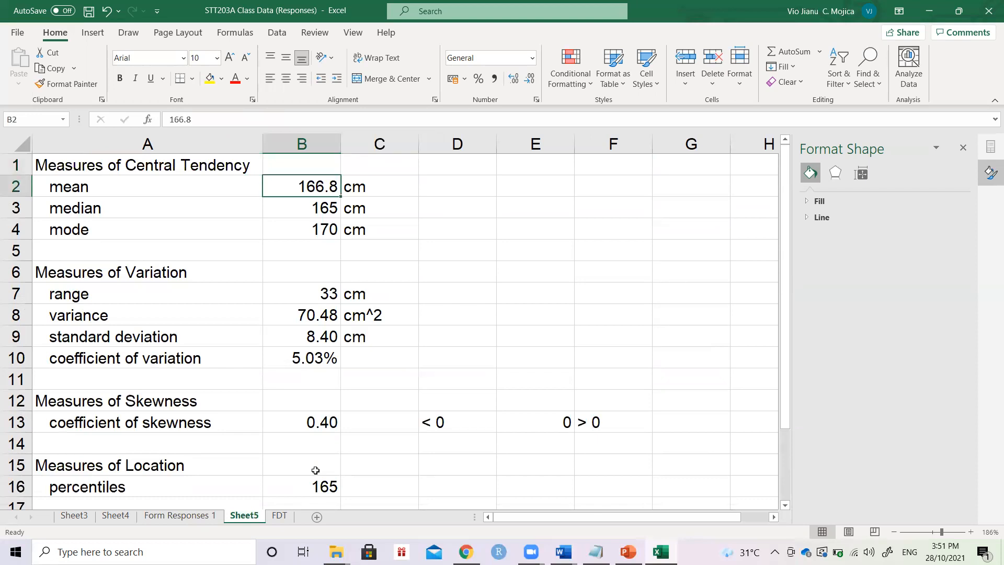
{"action": "key", "text": "Down"}
{"action": "key", "text": "Down"}
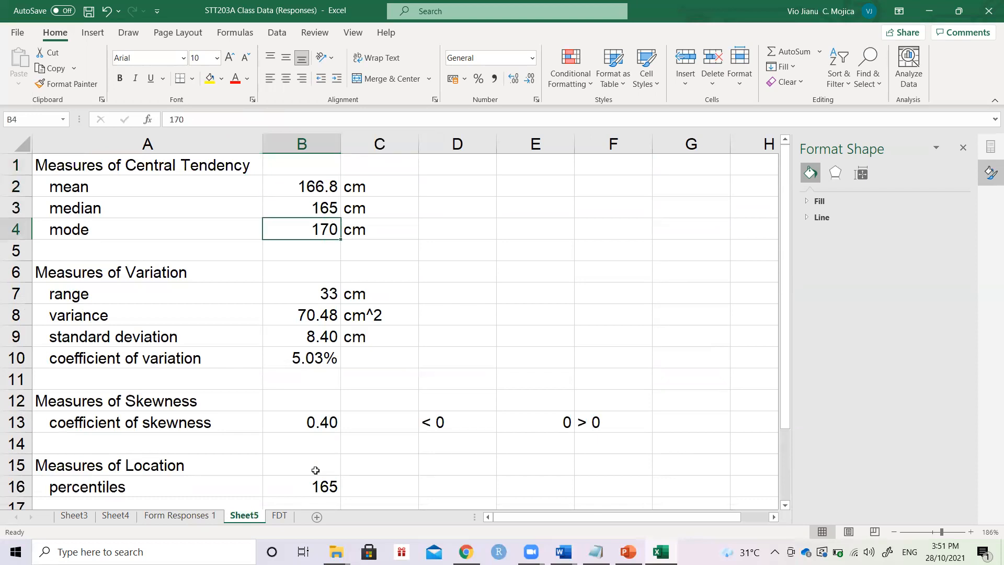
{"action": "key", "text": "Left"}
{"action": "key", "text": "Up"}
{"action": "key", "text": "Up"}
{"action": "key", "text": "Up"}
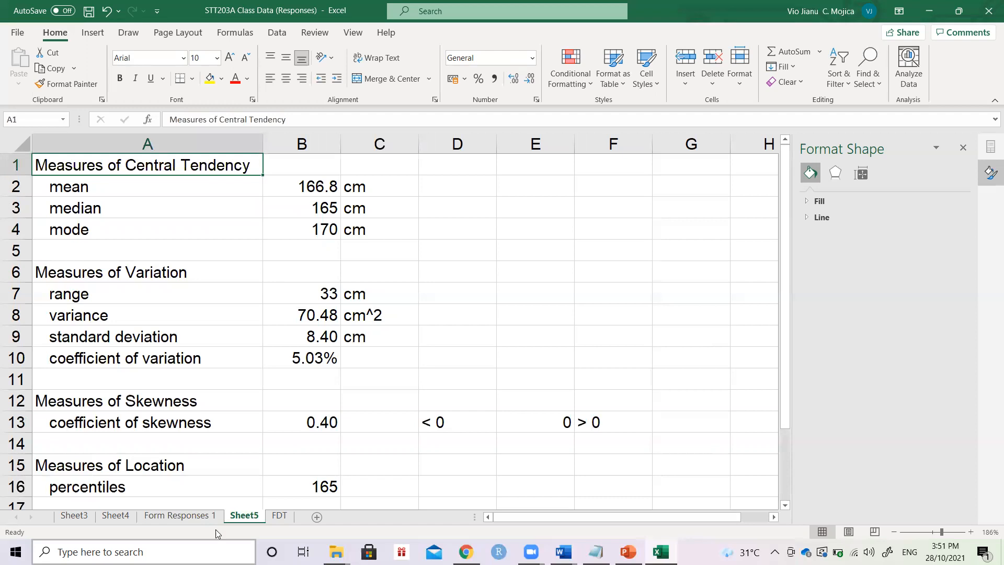
Open the Descriptive Statistics tool of Data Analysis on Form Responses 1
{"action": "left_click", "coordinate": [180, 515]}
{"action": "left_click", "coordinate": [392, 173]}
{"action": "scroll", "coordinate": [394, 168], "scroll_direction": "up", "scroll_amount": 2}
{"action": "left_click", "coordinate": [394, 165]}
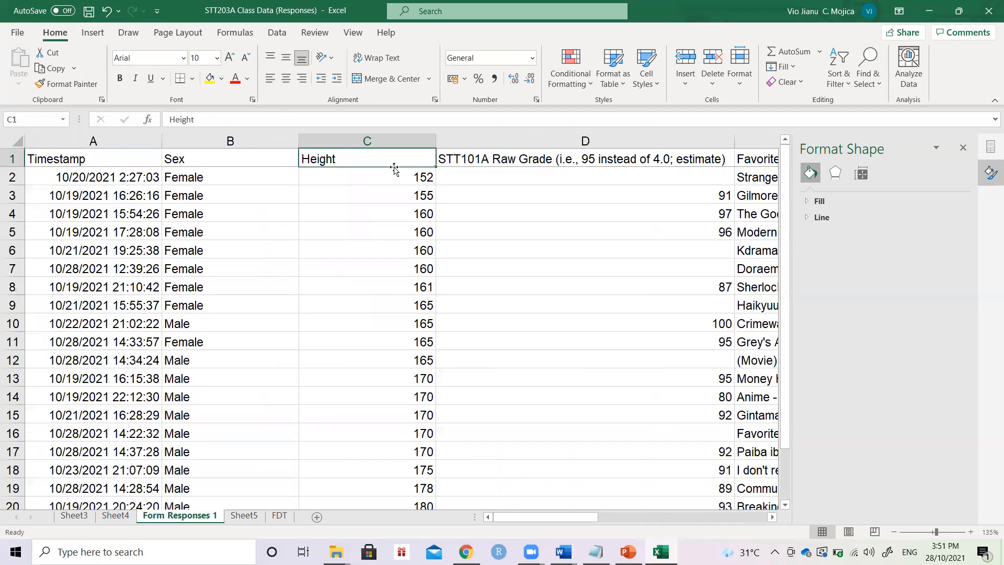
{"action": "left_click", "coordinate": [279, 34]}
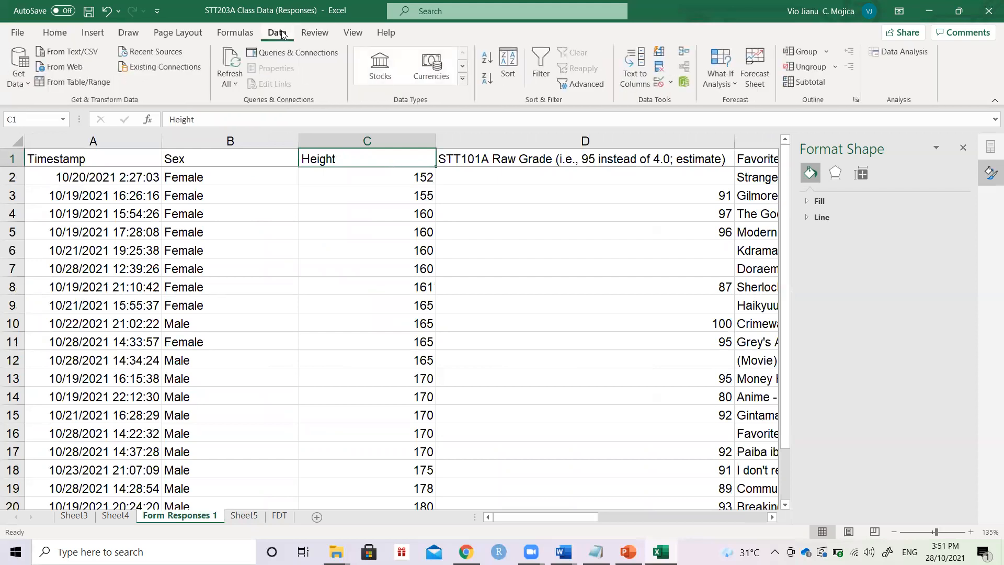
{"action": "double_click", "coordinate": [281, 32]}
{"action": "double_click", "coordinate": [281, 32]}
{"action": "key", "text": "ctrl+F1"}
{"action": "key", "text": "ctrl+F1"}
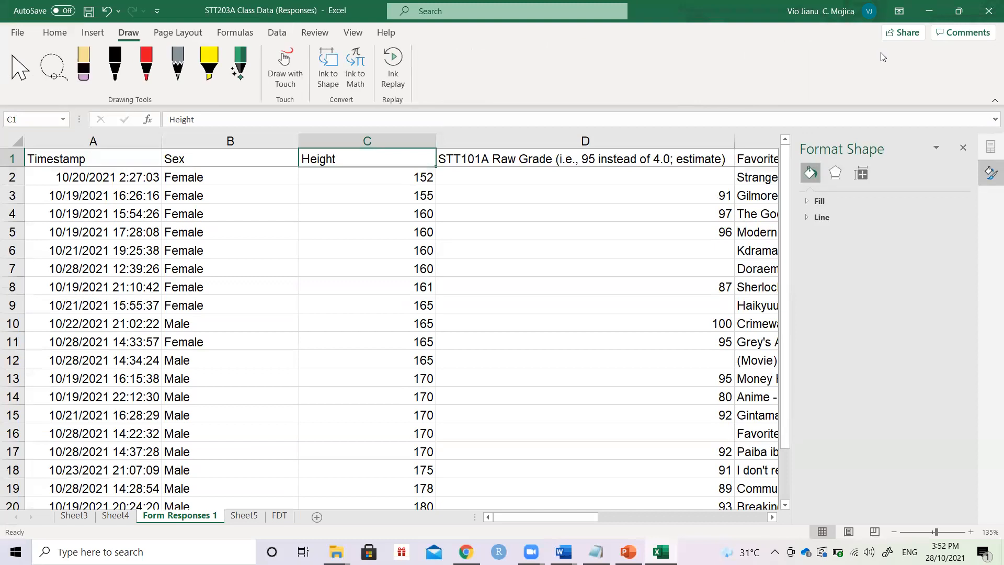
{"action": "left_click", "coordinate": [277, 34]}
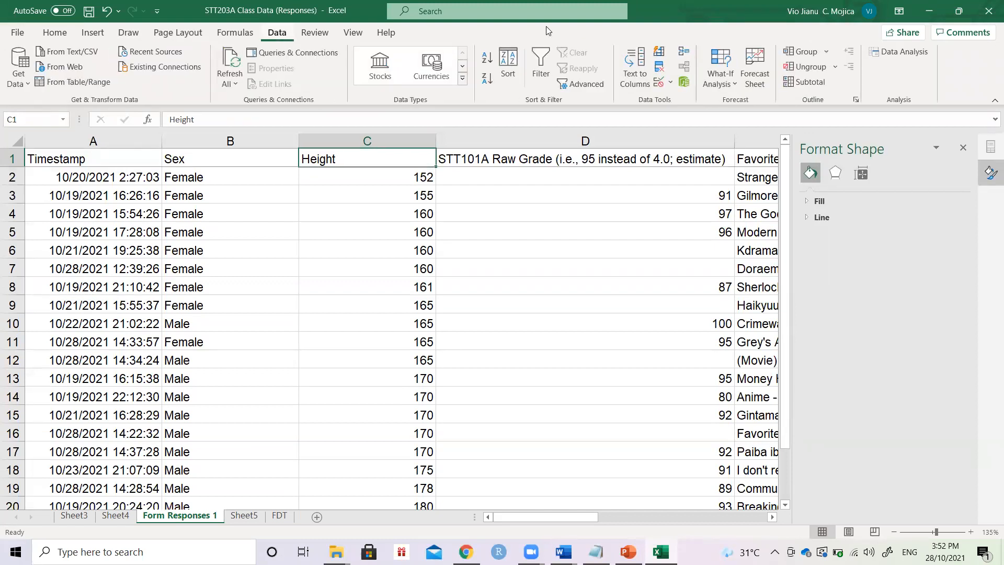
{"action": "left_click", "coordinate": [899, 54]}
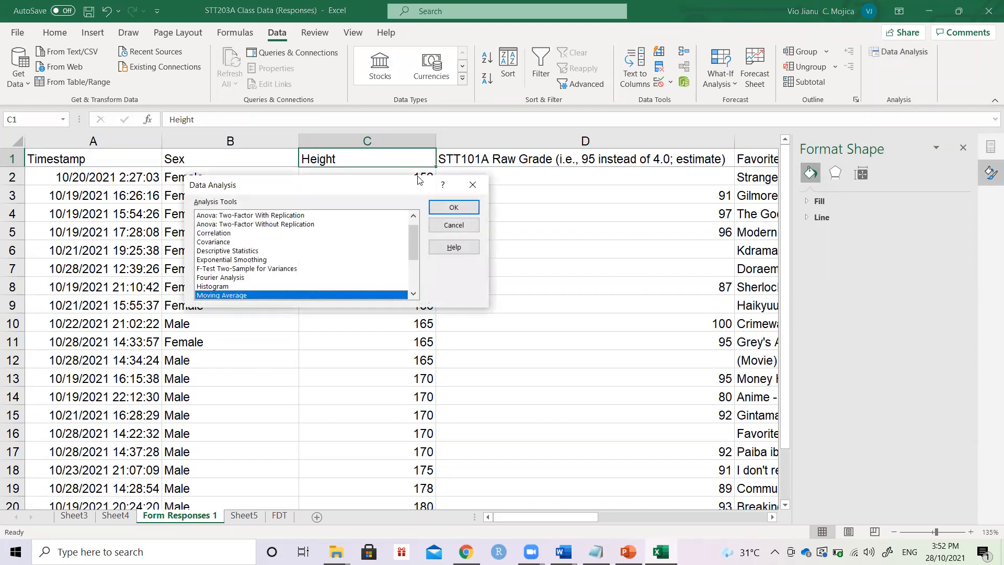
{"action": "left_click_drag", "start_coordinate": [417, 182], "coordinate": [734, 139]}
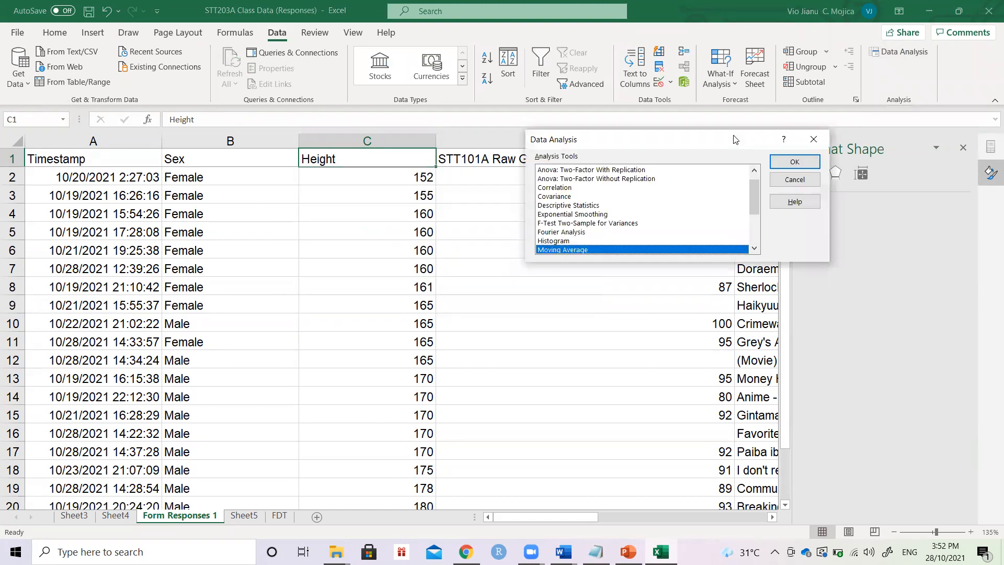
{"action": "left_click", "coordinate": [757, 170]}
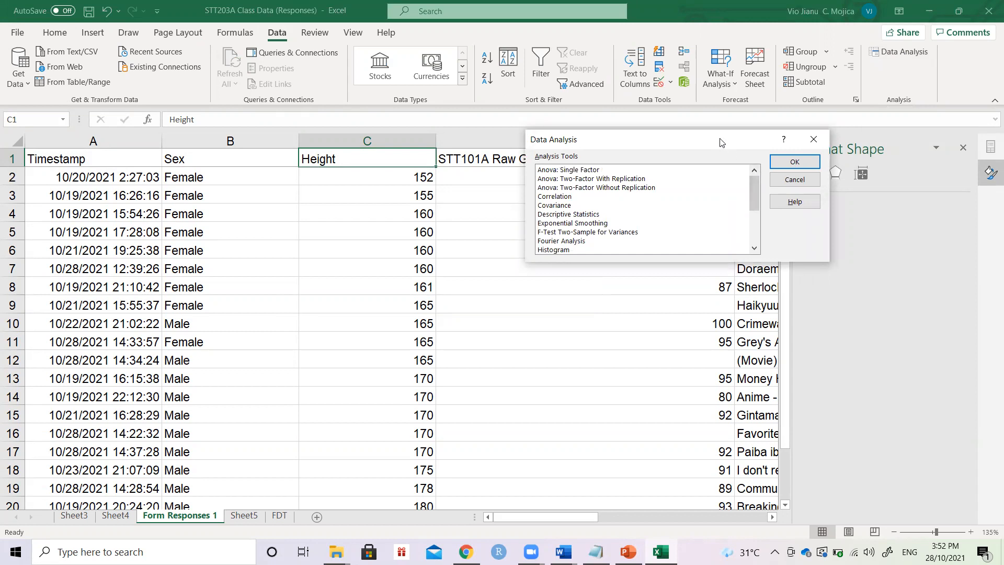
{"action": "double_click", "coordinate": [566, 213]}
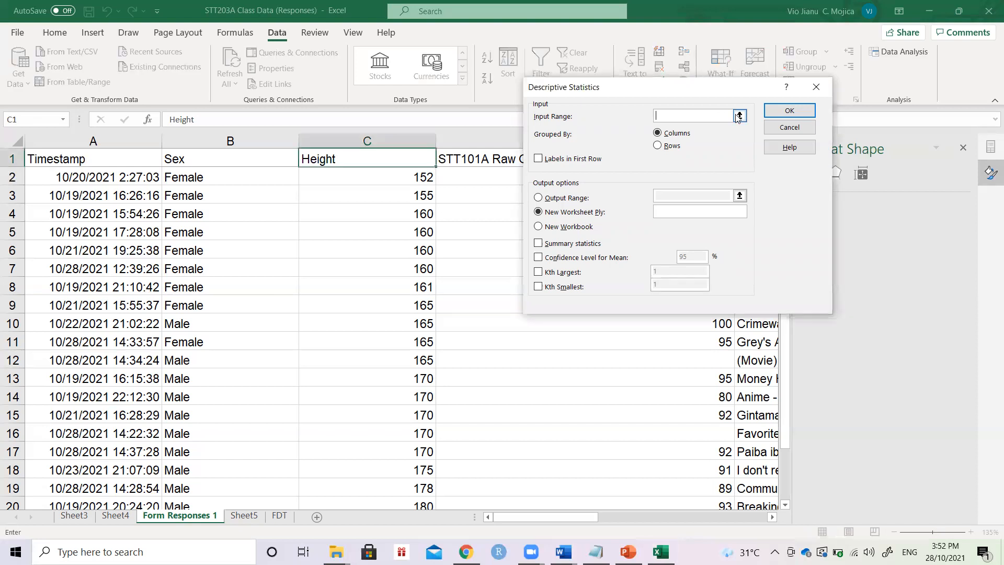
Set the input range of the descriptive statistics to the Height column with its header, $C$1:$C$21
{"action": "left_click", "coordinate": [387, 162]}
{"action": "key", "text": "ctrl+shift+Down"}
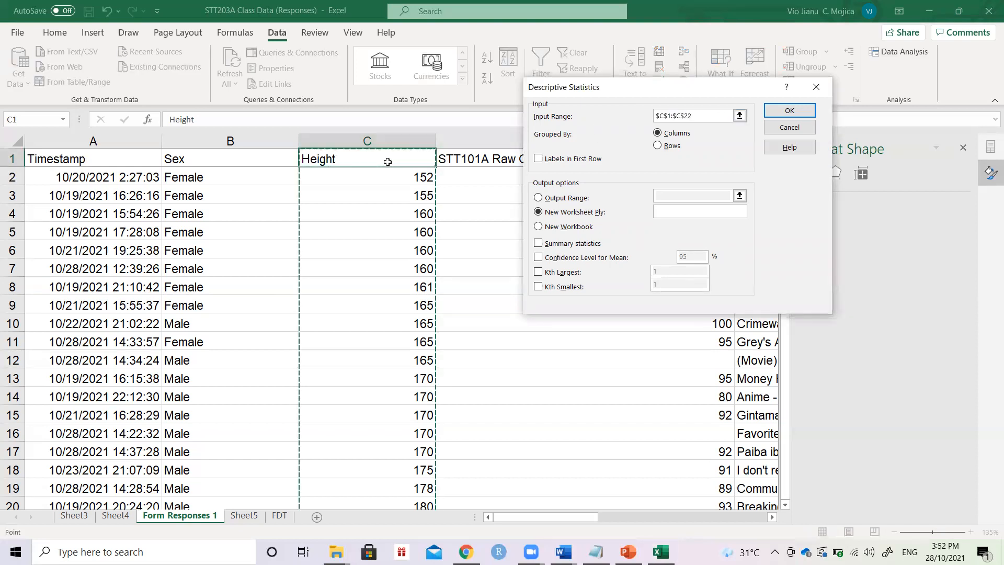
{"action": "key", "text": "shift+Down"}
{"action": "key", "text": "shift+Down"}
{"action": "scroll", "coordinate": [384, 251], "scroll_direction": "down", "scroll_amount": 3}
{"action": "key", "text": "shift+Up"}
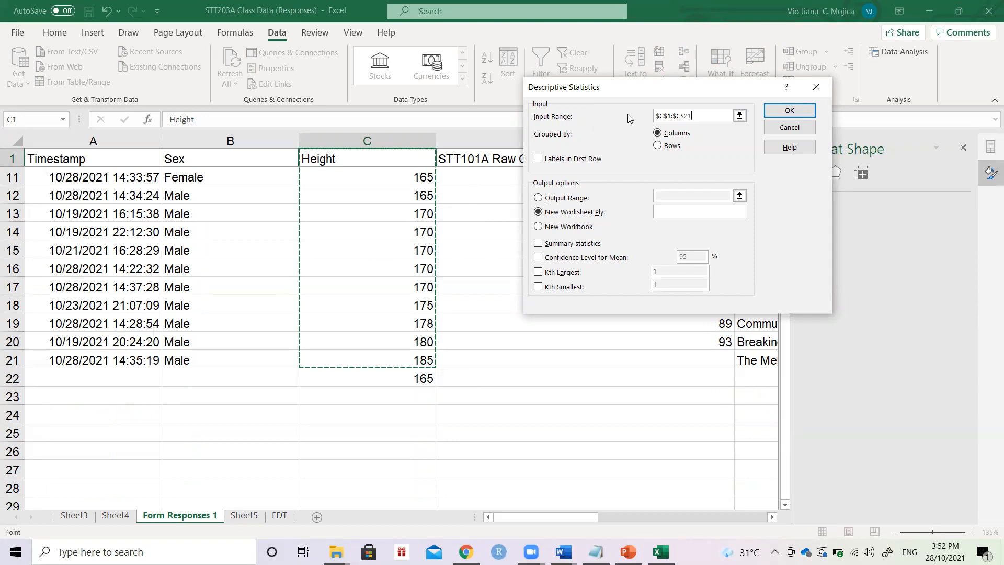
Generate the descriptive statistics on a new worksheet with labels in first row, summary statistics, Kth Largest 1 and Kth Smallest 1
{"action": "left_click", "coordinate": [589, 160]}
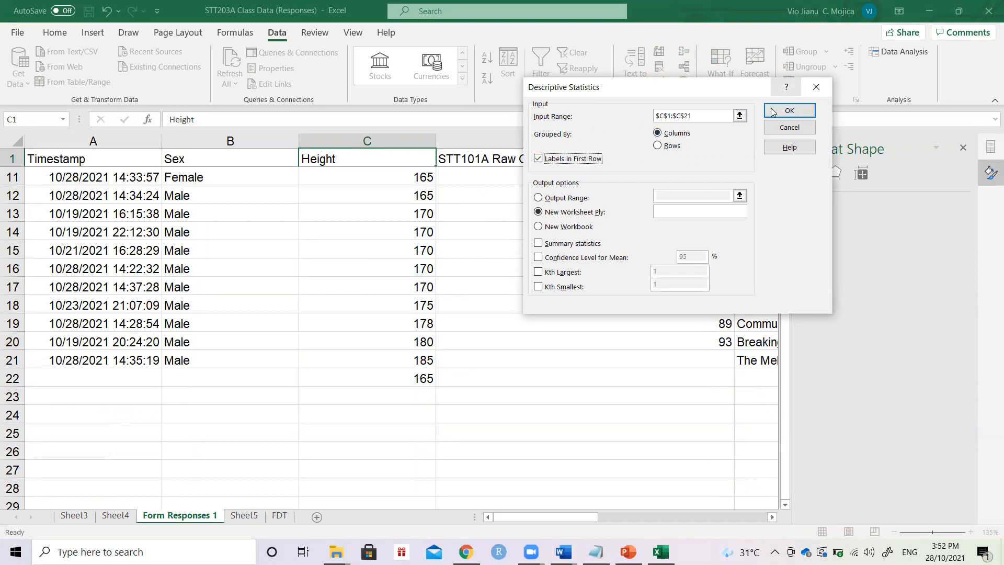
{"action": "left_click", "coordinate": [565, 246]}
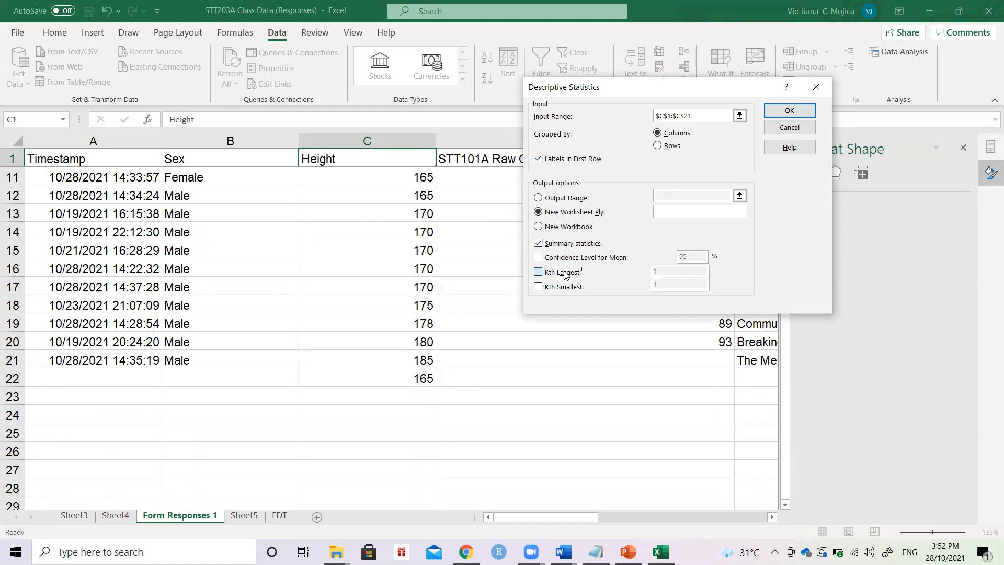
{"action": "double_click", "coordinate": [564, 271]}
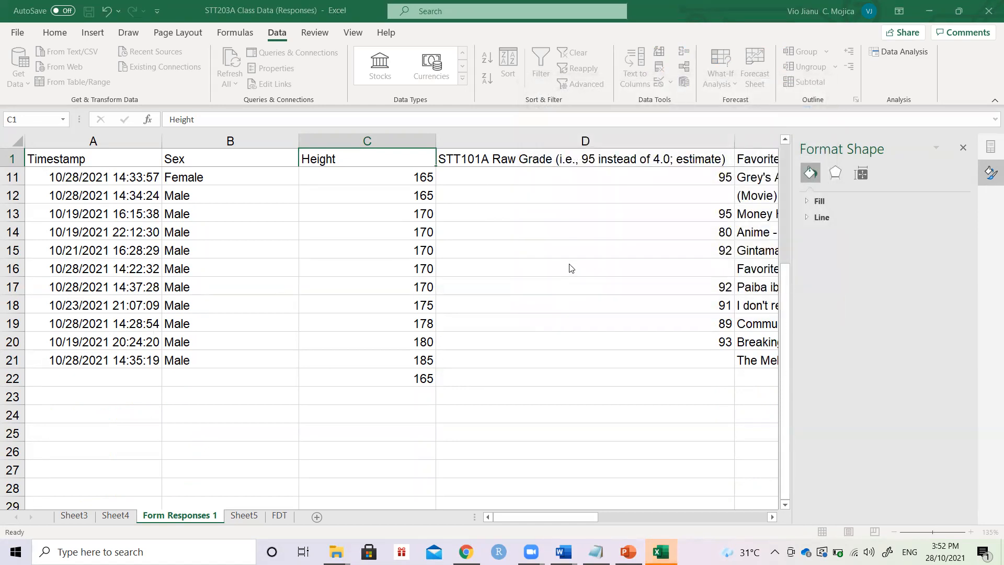
{"action": "left_click", "coordinate": [660, 551]}
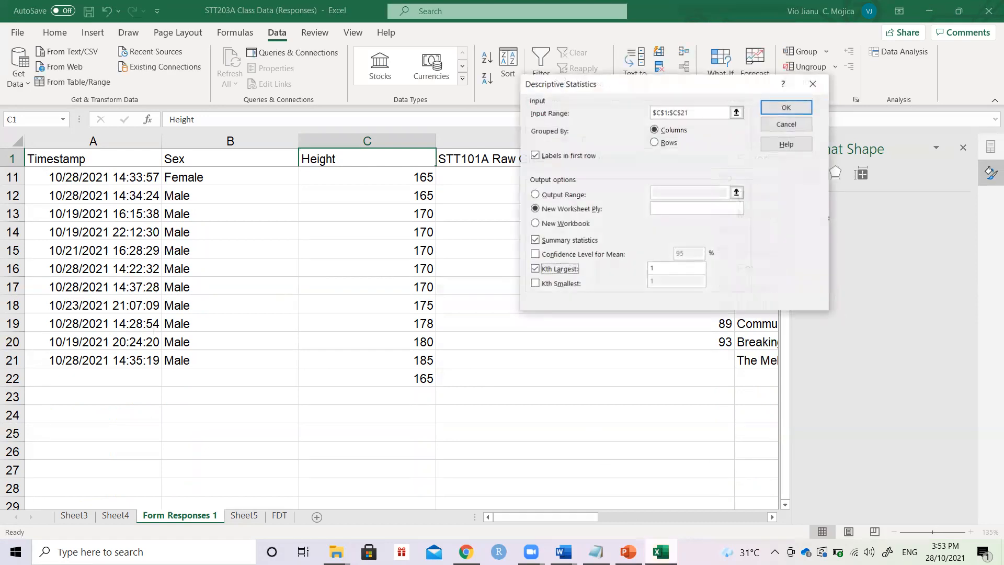
{"action": "left_click", "coordinate": [561, 285]}
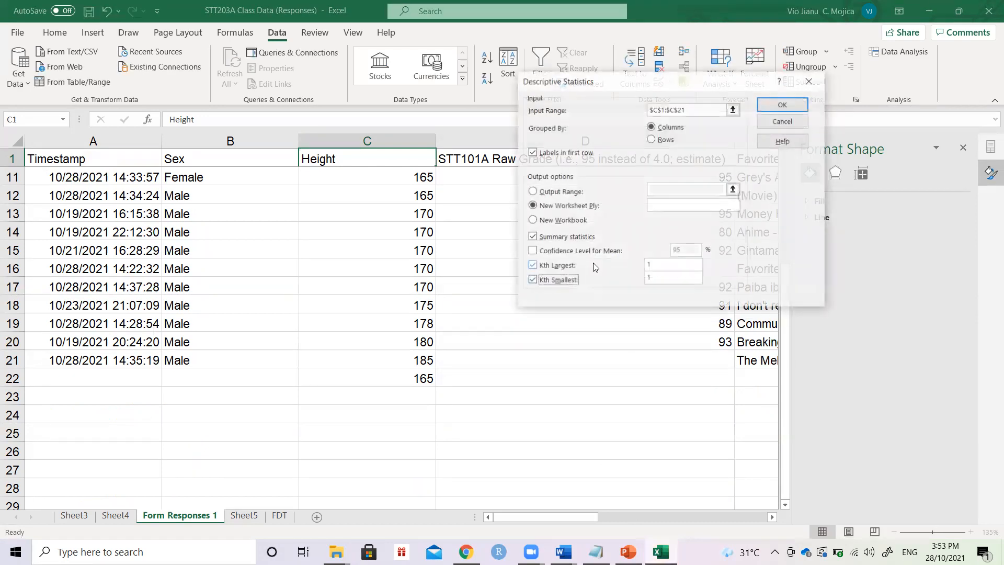
{"action": "left_click", "coordinate": [781, 105]}
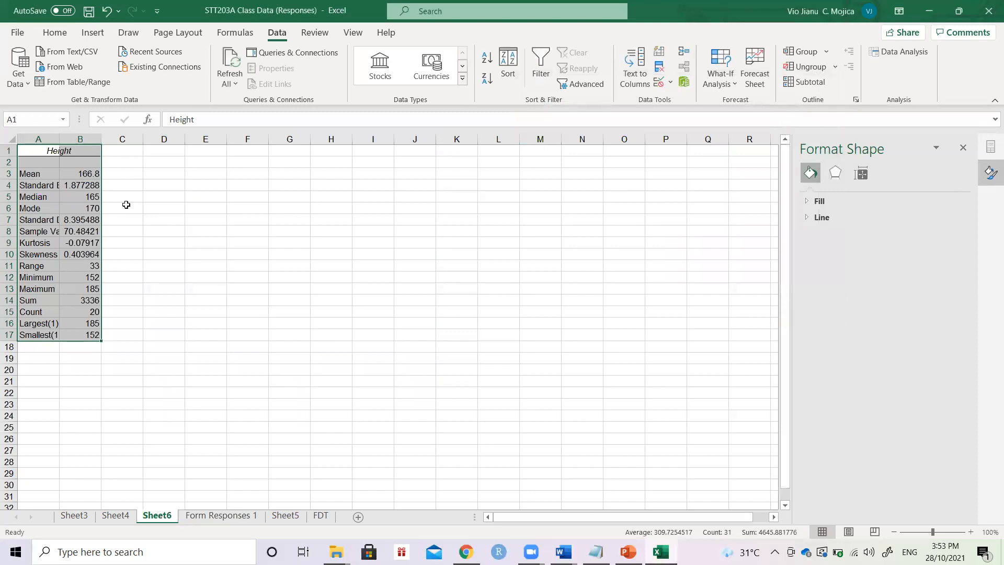
Fit column A of the Height statistics table on Sheet6 to the full width of its labels
{"action": "double_click", "coordinate": [59, 139]}
{"action": "scroll", "coordinate": [123, 192], "scroll_direction": "up", "scroll_amount": 3}
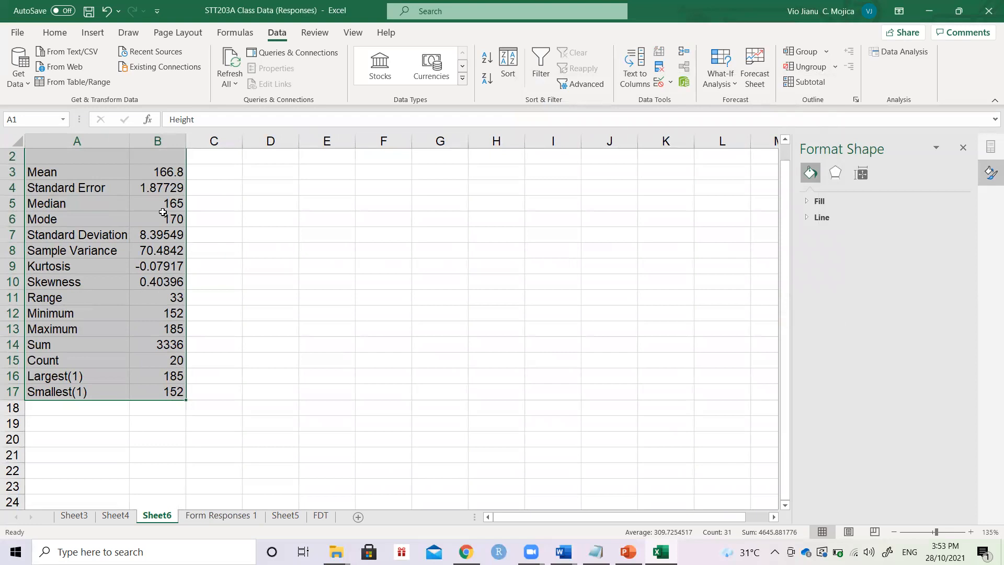
{"action": "scroll", "coordinate": [162, 212], "scroll_direction": "up", "scroll_amount": 1}
Go through the Height statistics on Sheet6 one by one, from the mean down the value column, and return to A1
{"action": "left_click", "coordinate": [167, 193]}
{"action": "key", "text": "Down"}
{"action": "key", "text": "Down"}
{"action": "key", "text": "Down"}
{"action": "key", "text": "Down"}
{"action": "key", "text": "Down"}
{"action": "key", "text": "Down"}
{"action": "key", "text": "Down"}
{"action": "key", "text": "Up"}
{"action": "key", "text": "Up"}
{"action": "key", "text": "Up"}
{"action": "key", "text": "Up"}
{"action": "key", "text": "Up"}
{"action": "key", "text": "Up"}
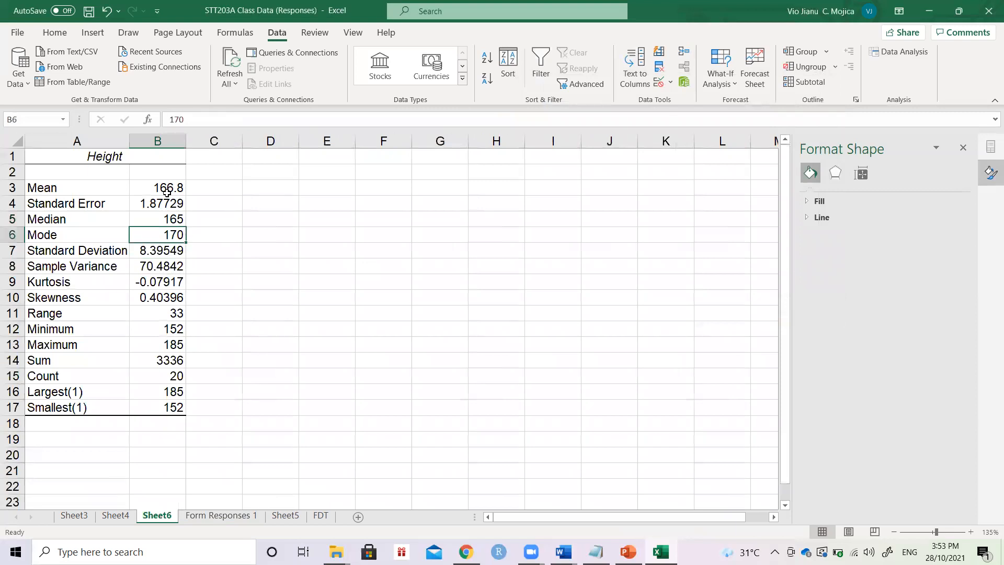
{"action": "key", "text": "Down"}
{"action": "key", "text": "Down"}
{"action": "key", "text": "Down"}
{"action": "key", "text": "Down"}
{"action": "key", "text": "Down"}
{"action": "key", "text": "Down"}
{"action": "key", "text": "Down"}
{"action": "key", "text": "Down"}
{"action": "key", "text": "Down"}
{"action": "key", "text": "Down"}
{"action": "key", "text": "Up"}
{"action": "key", "text": "Up"}
{"action": "key", "text": "Down"}
{"action": "key", "text": "Down"}
{"action": "key", "text": "Down"}
{"action": "key", "text": "Up"}
{"action": "key", "text": "Down"}
{"action": "key", "text": "Up"}
{"action": "left_click", "coordinate": [162, 197]}
{"action": "key", "text": "ctrl+Home"}
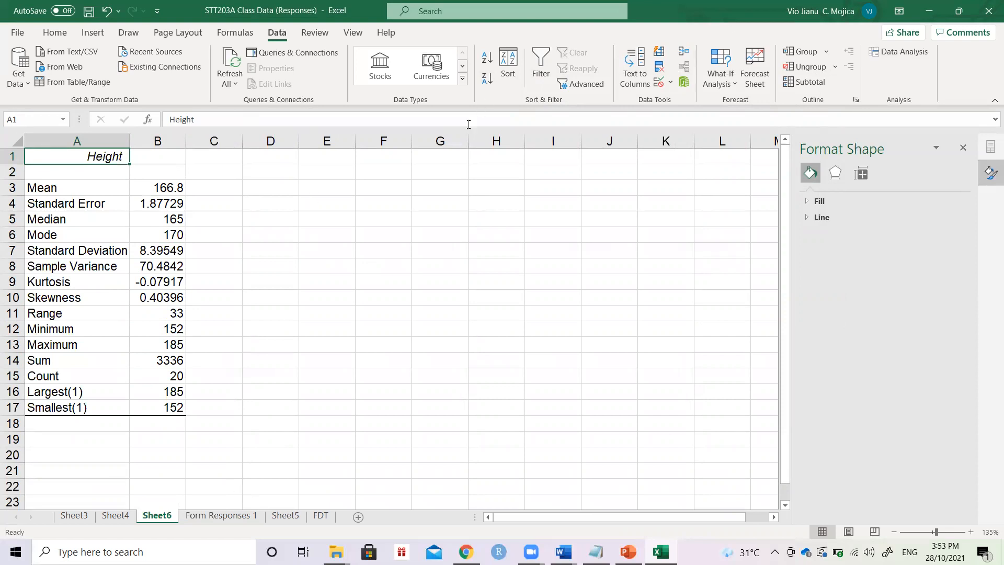
Rerun Descriptive Statistics from Form Responses 1 with the same Height range and options, outputting to another new worksheet
{"action": "left_click", "coordinate": [230, 518]}
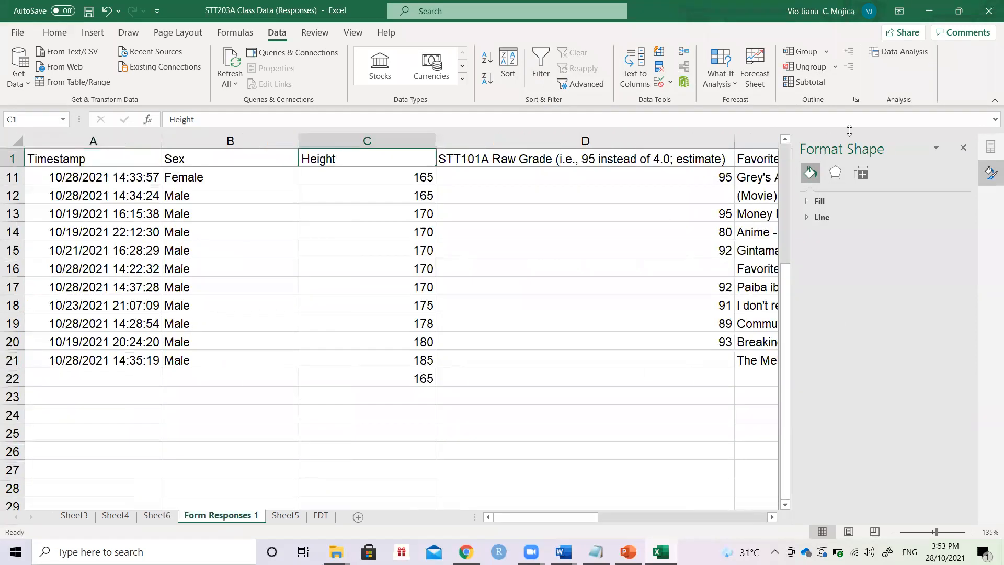
{"action": "left_click", "coordinate": [894, 56]}
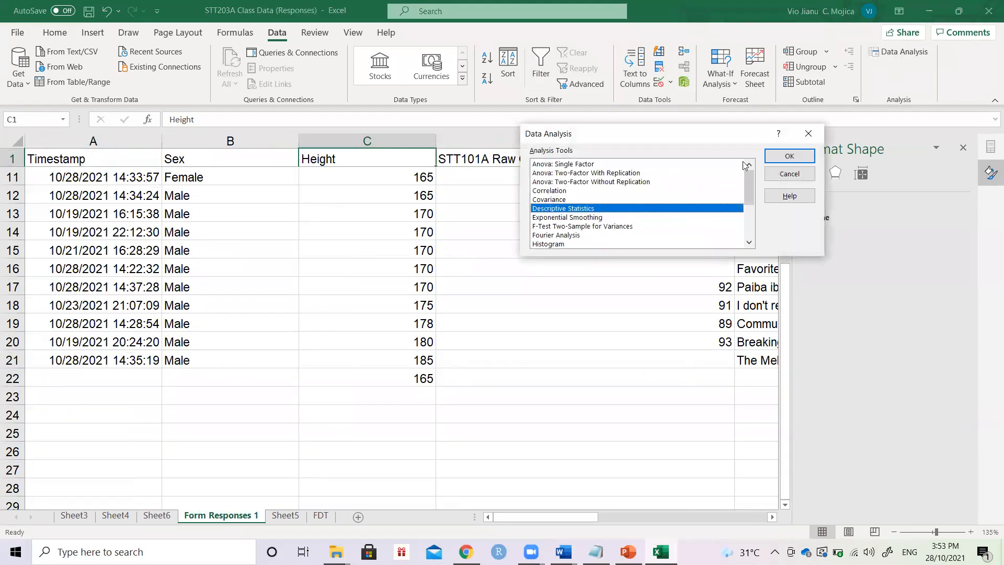
{"action": "double_click", "coordinate": [631, 209]}
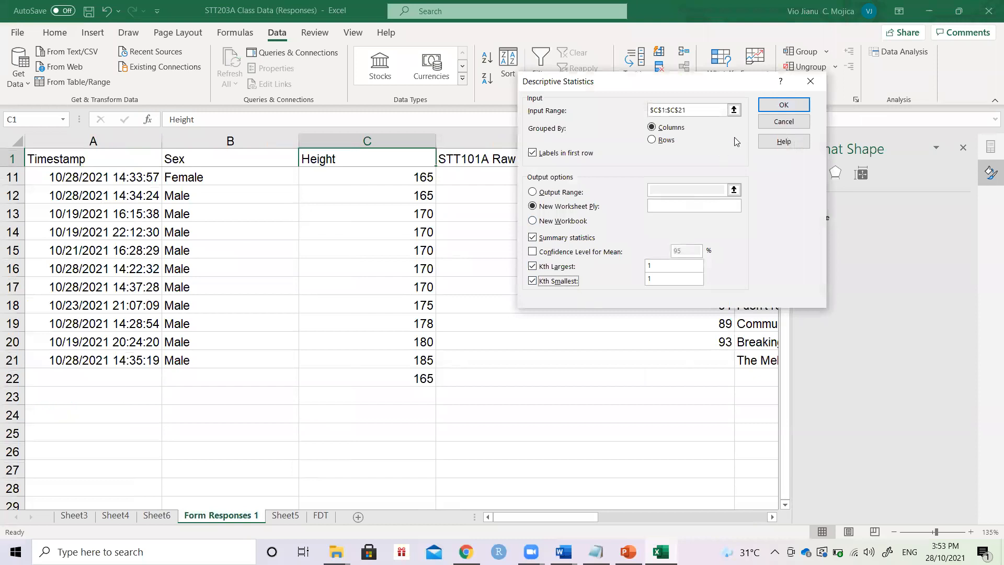
{"action": "left_click", "coordinate": [783, 104]}
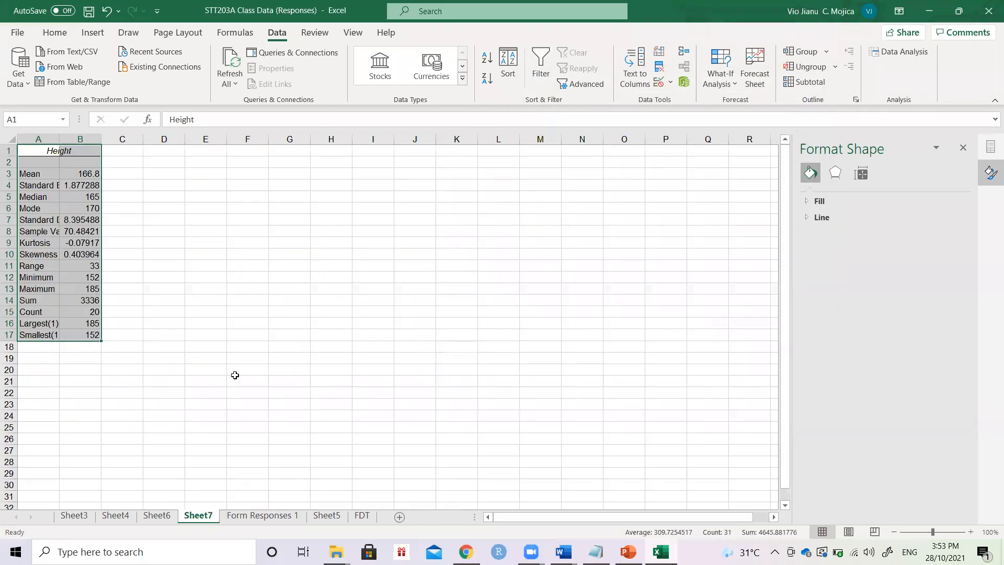
Fit column A of the statistics table on Sheet7 to its labels and deselect the table
{"action": "scroll", "coordinate": [167, 299], "scroll_direction": "up", "scroll_amount": 4}
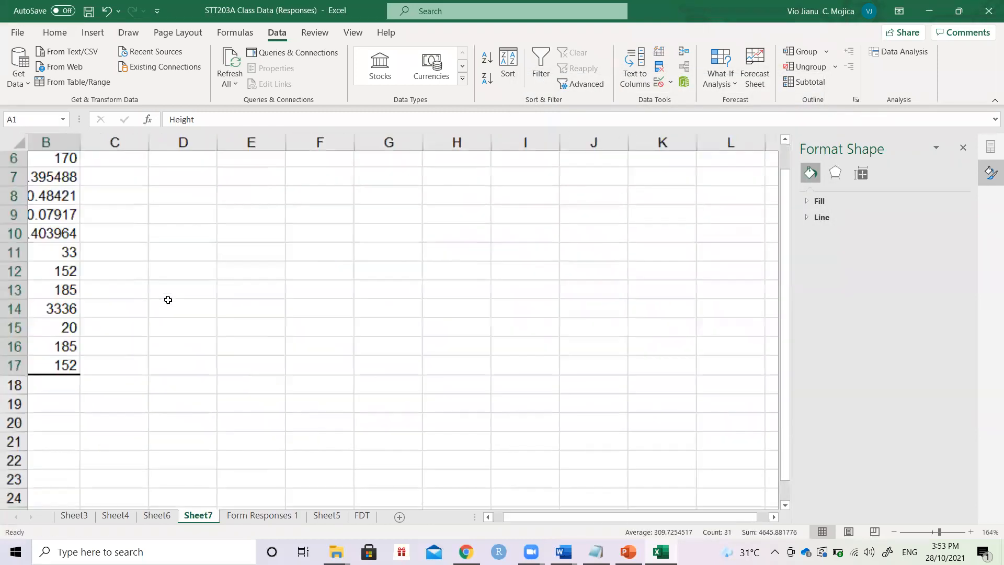
{"action": "scroll", "coordinate": [168, 298], "scroll_direction": "up", "scroll_amount": 2}
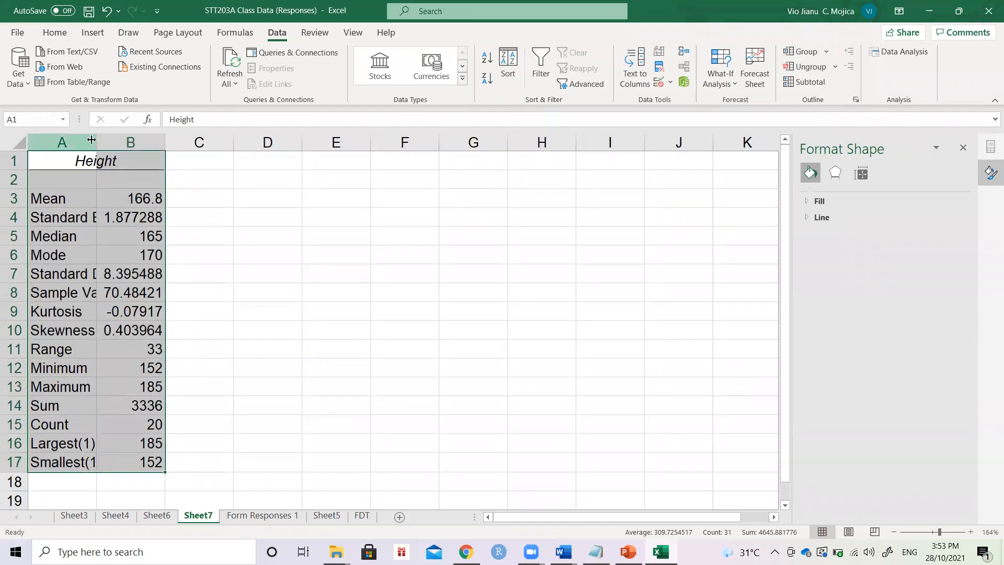
{"action": "double_click", "coordinate": [97, 140]}
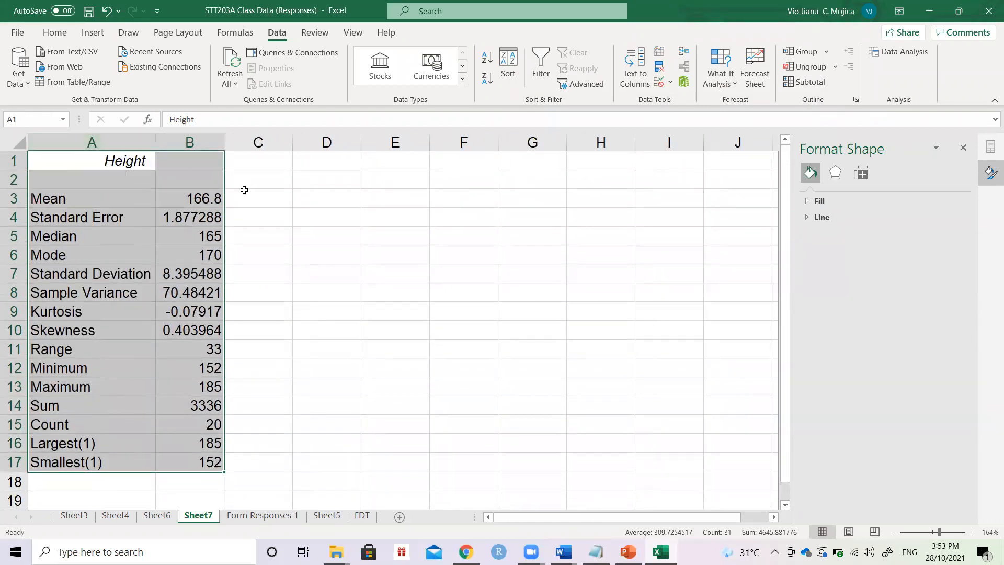
{"action": "left_click", "coordinate": [193, 175]}
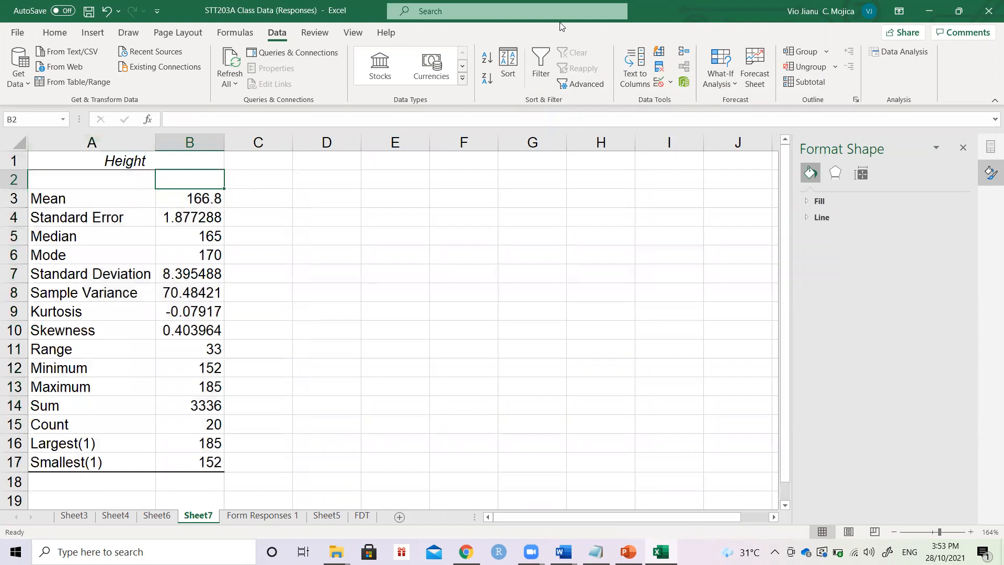